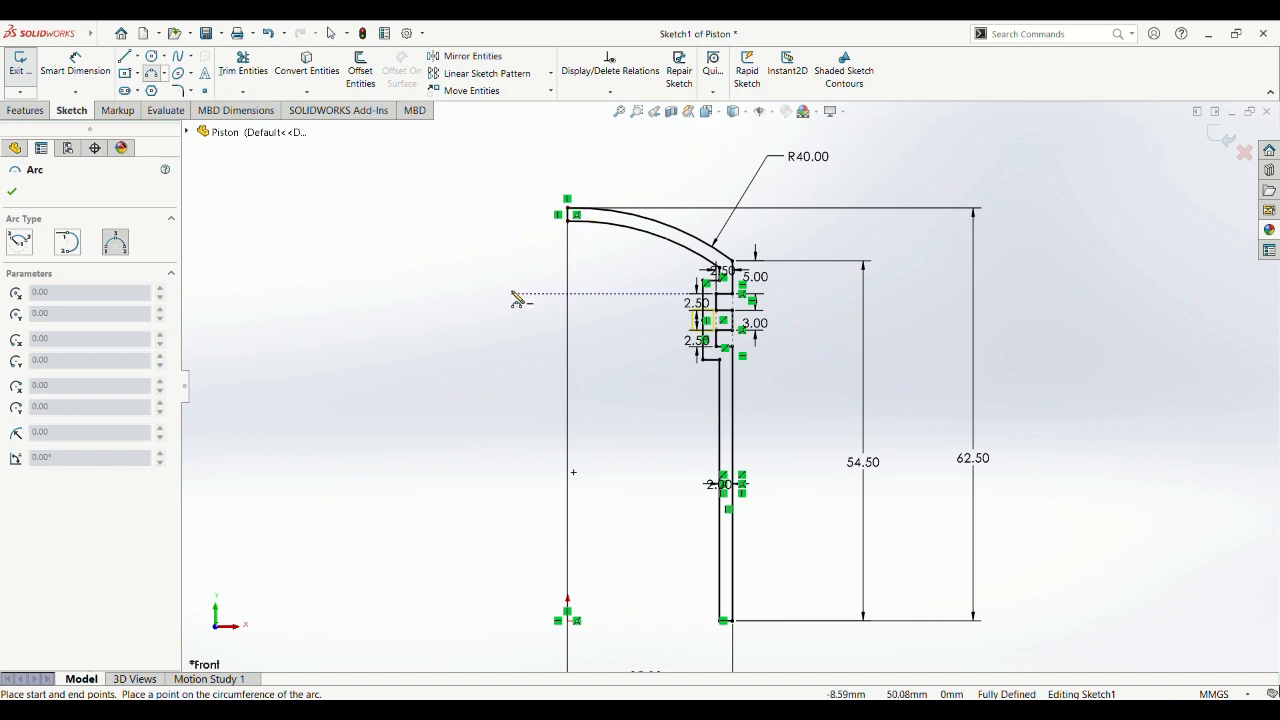
# Leave the Arc tool and inspect the relation between the dome's top centre point and the sketch origin.
pyautogui.click(17, 195)
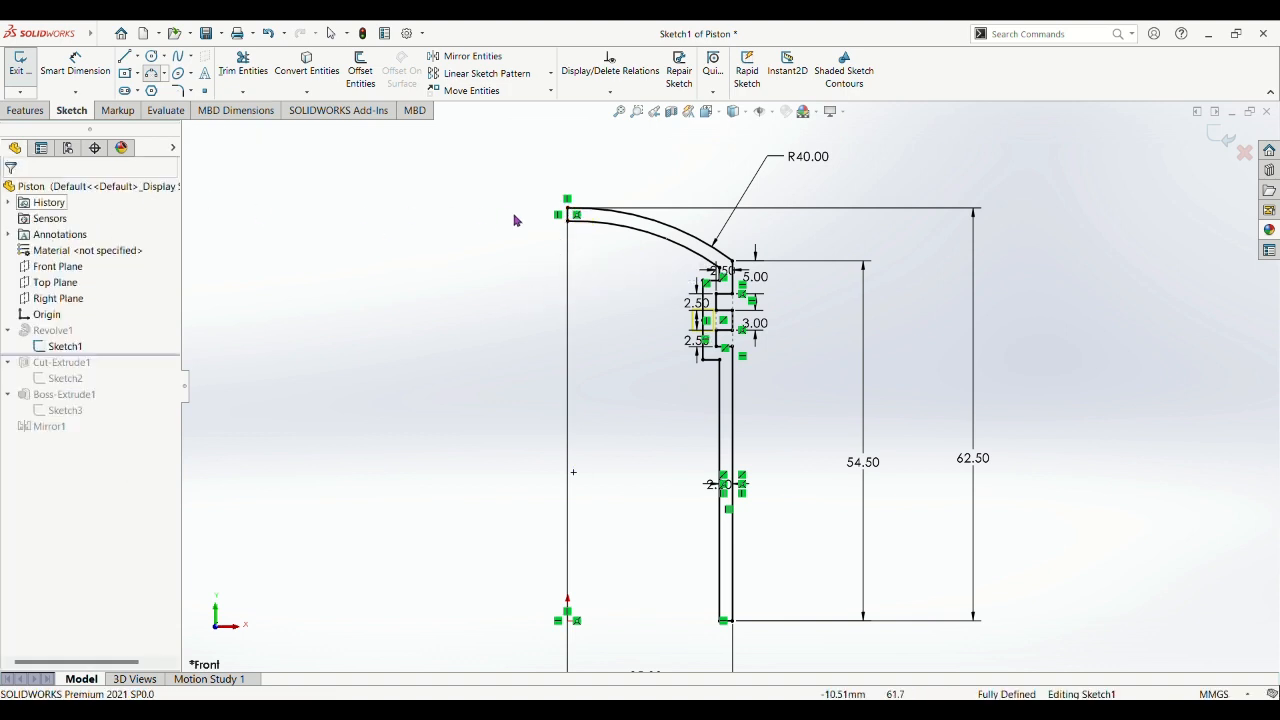
pyautogui.click(570, 213)
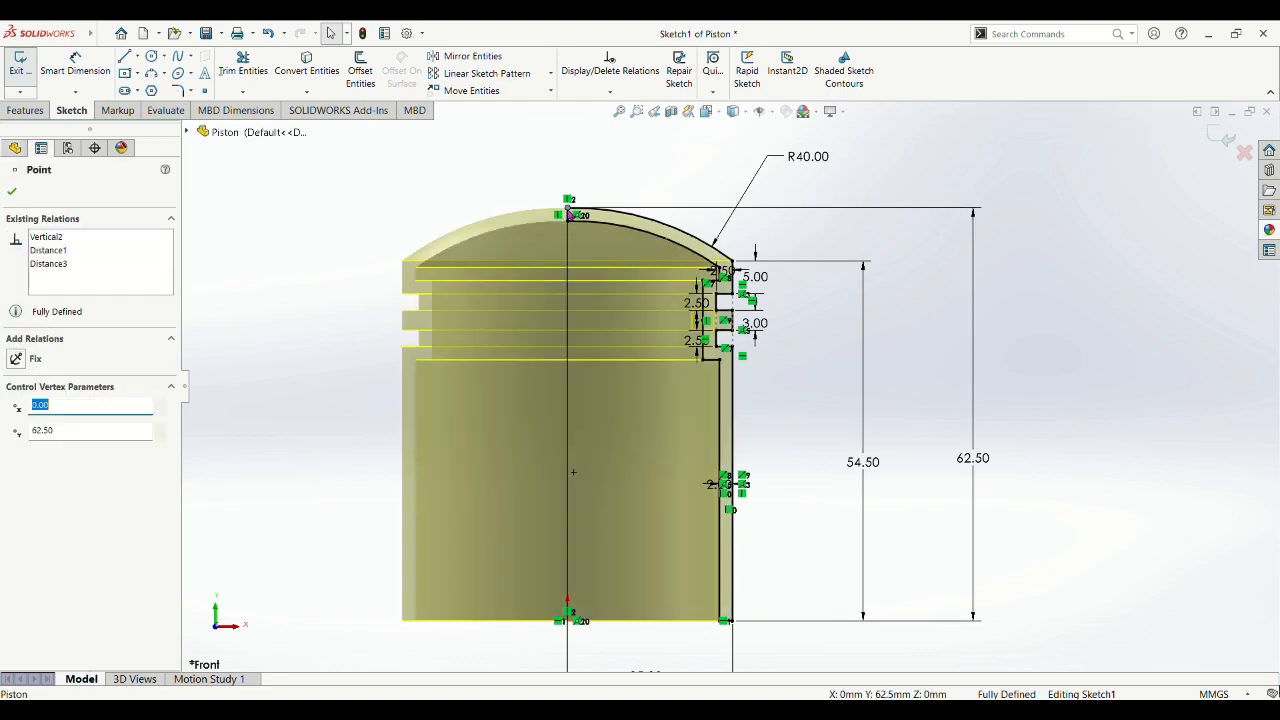
pyautogui.click(560, 621)
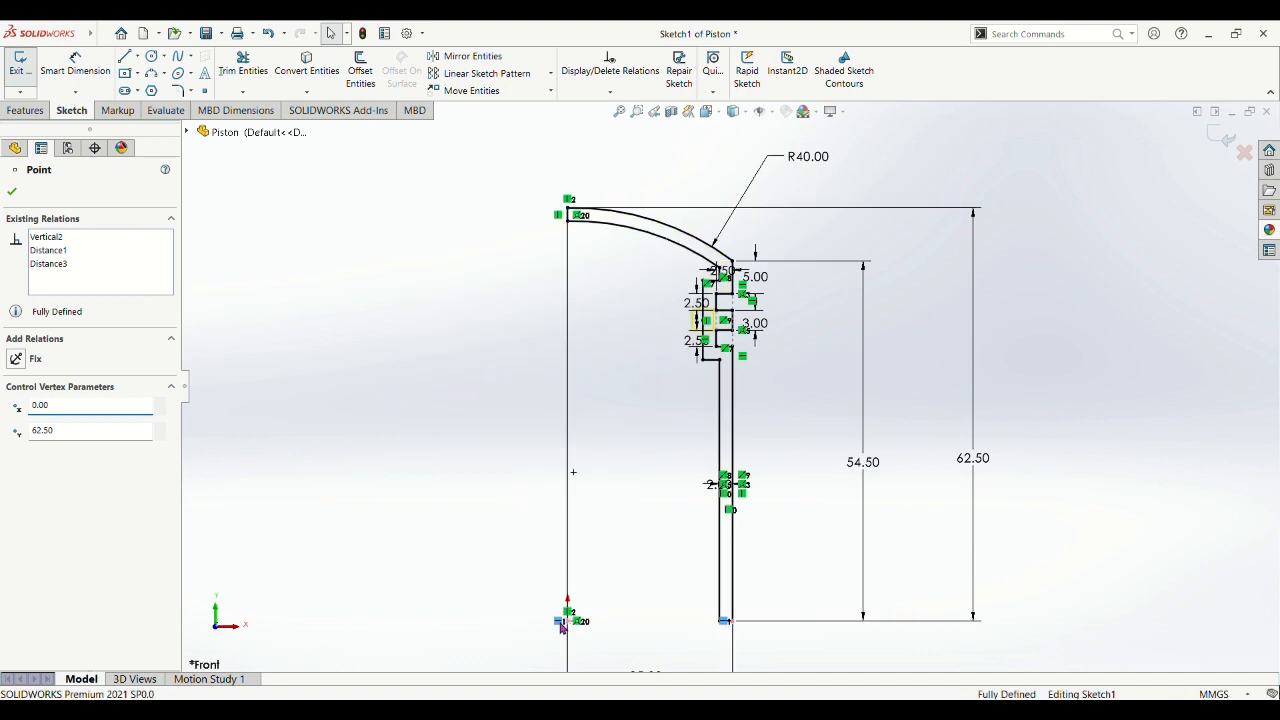
pyautogui.click(568, 213)
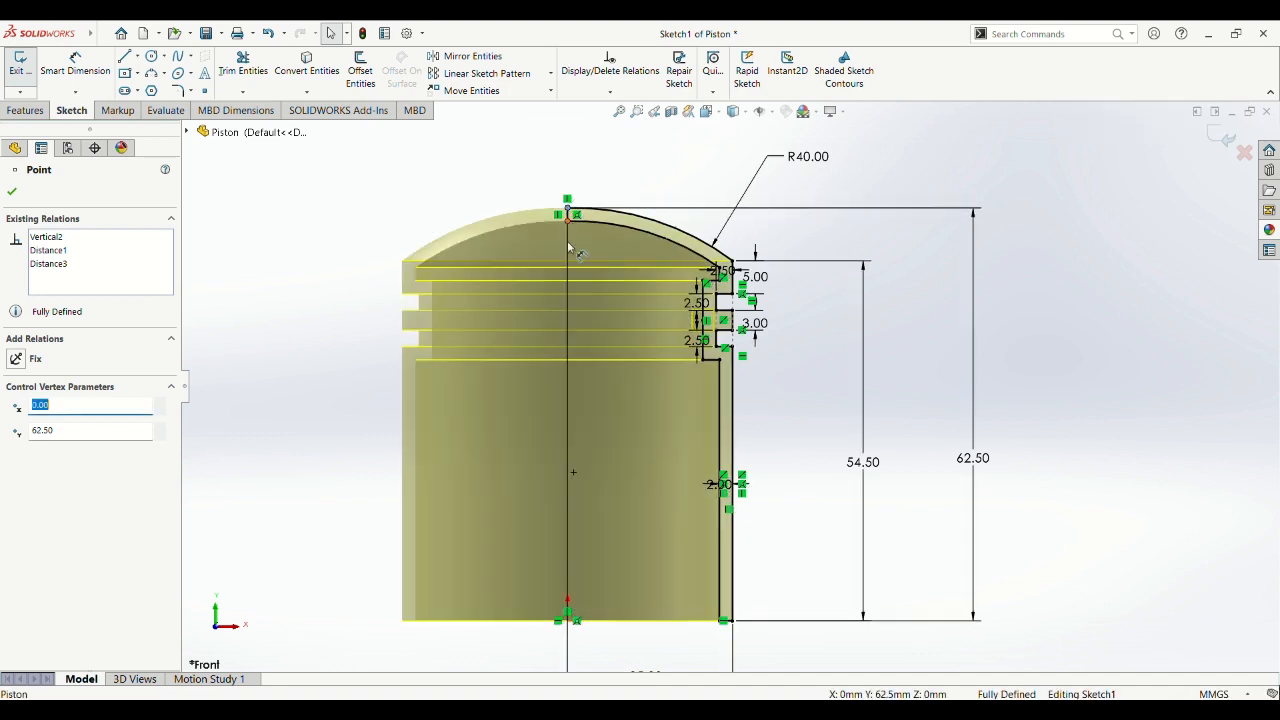
pyautogui.keyDown('ctrl'); pyautogui.click(568, 621); pyautogui.keyUp('ctrl')
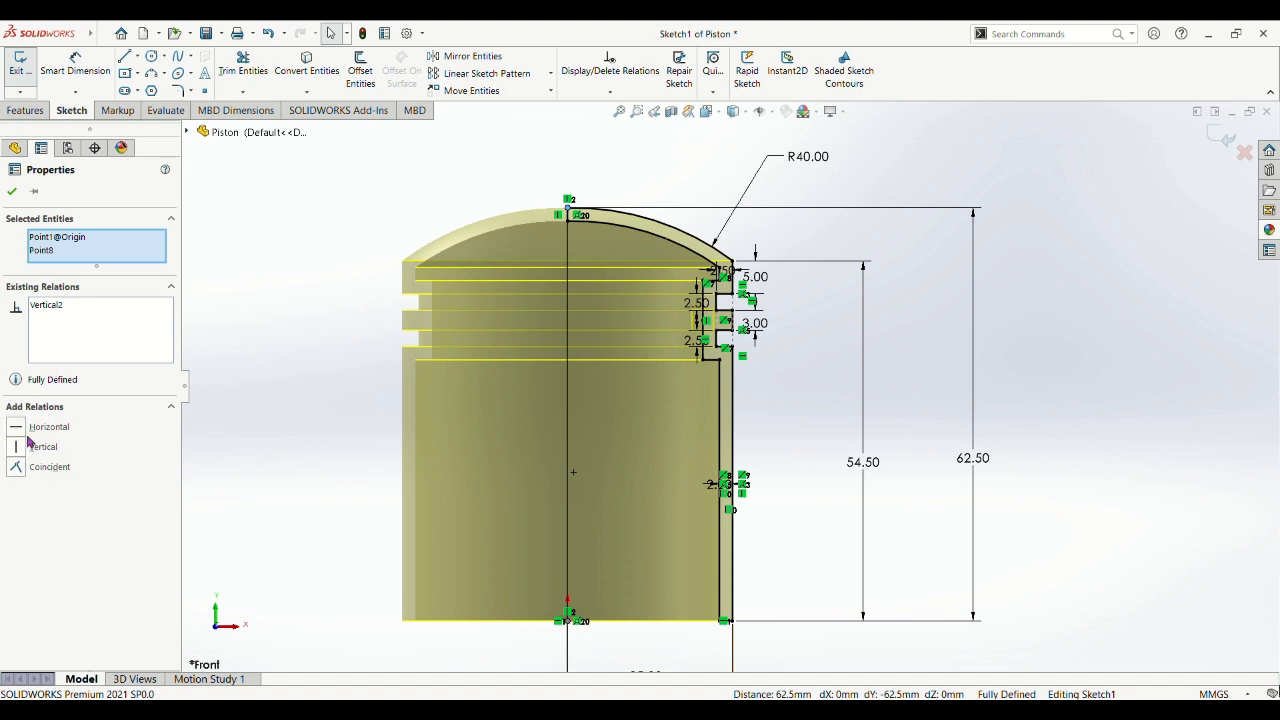
pyautogui.click(256, 411)
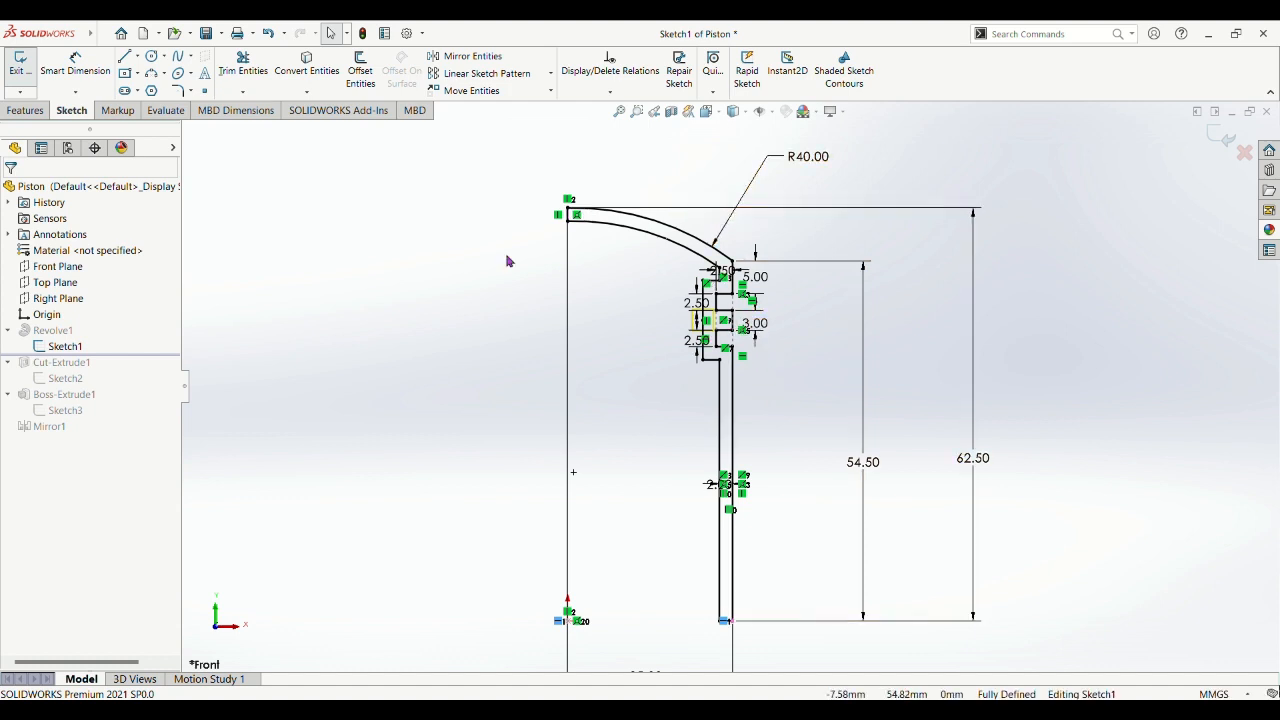
# Examine the ring groove outline and its dimensions in the piston profile sketch, with the Trim Entities tool available.
pyautogui.click(243, 66)
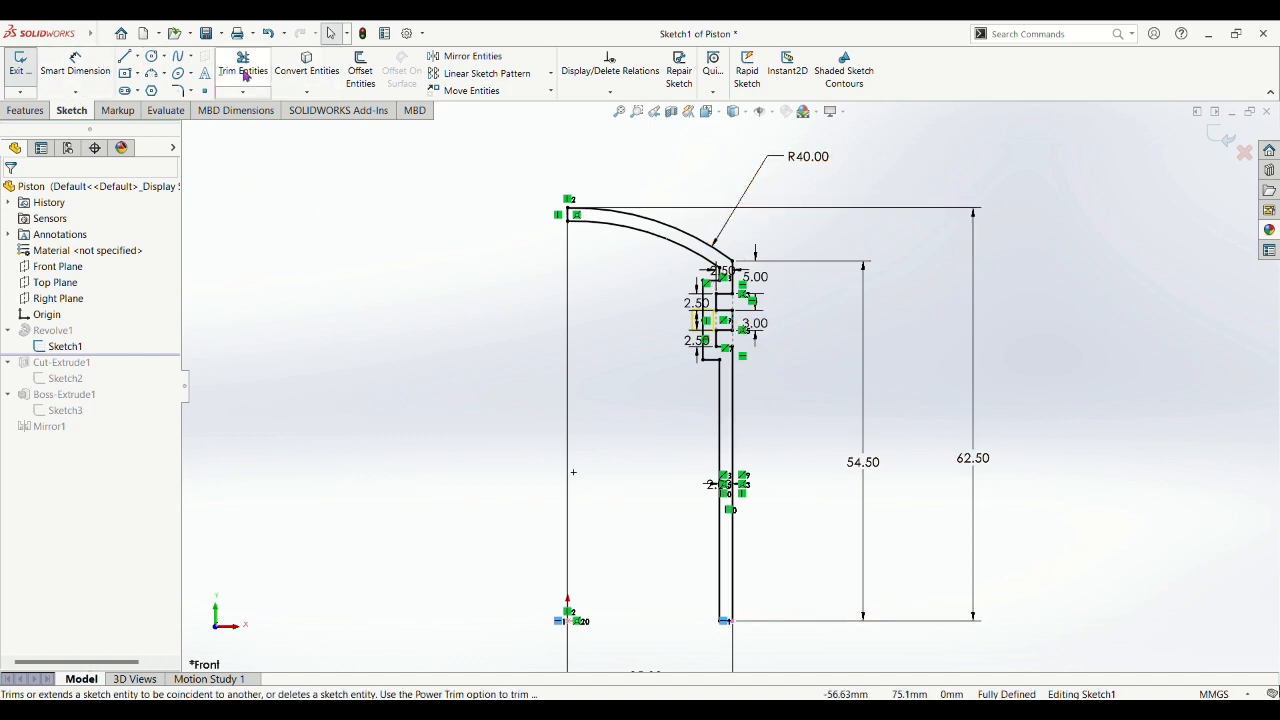
pyautogui.scroll(-2, 808, 345)
pyautogui.scroll(-5, 735, 320)
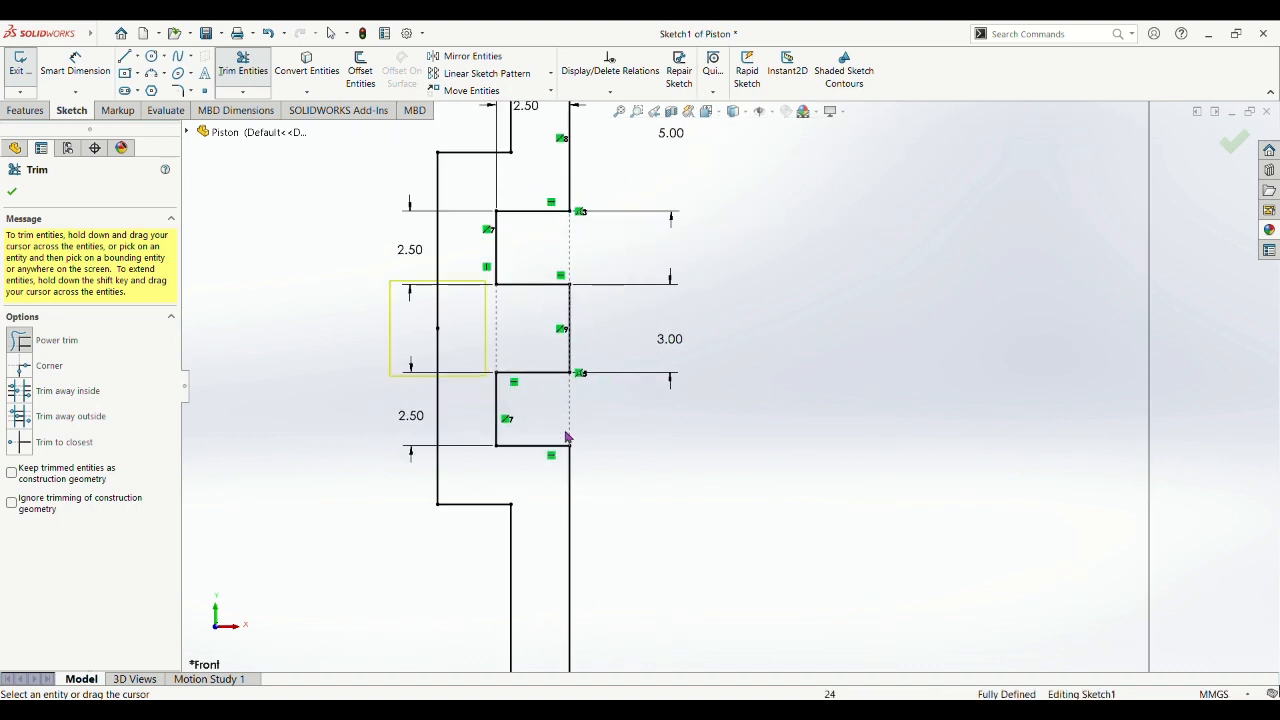
pyautogui.scroll(2, 628, 421)
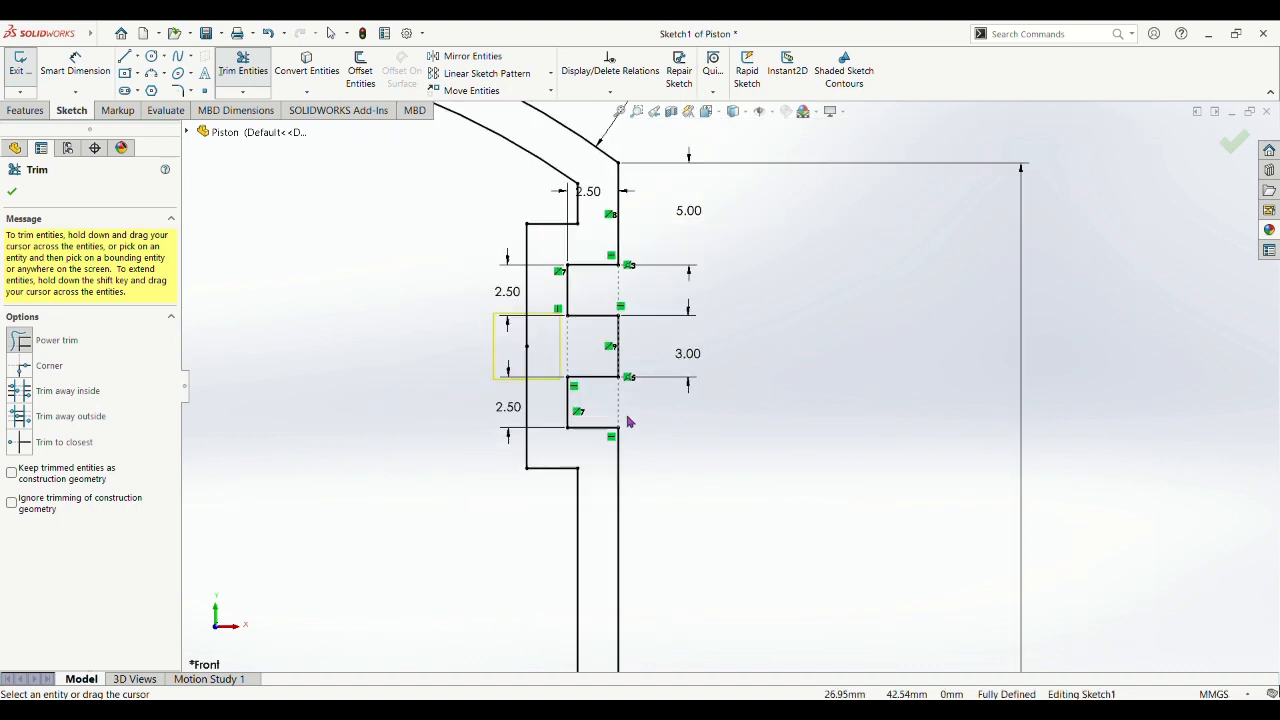
pyautogui.scroll(1, 730, 380)
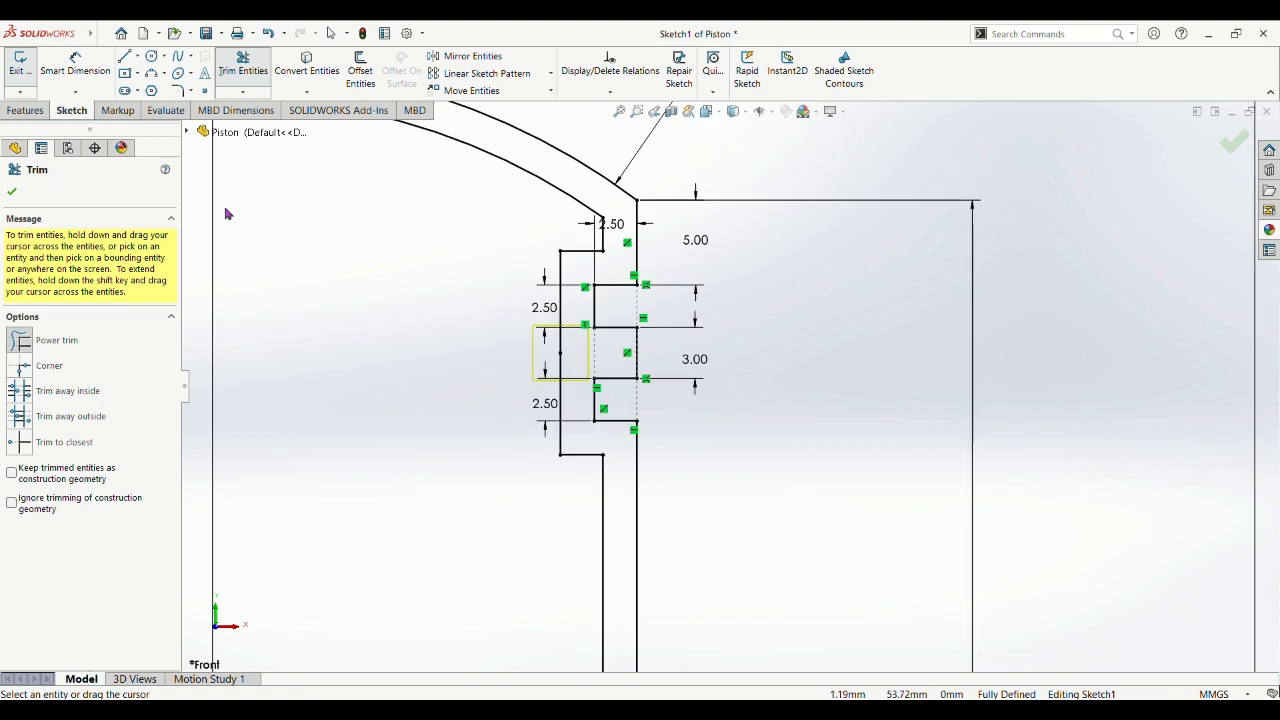
pyautogui.click(124, 56)
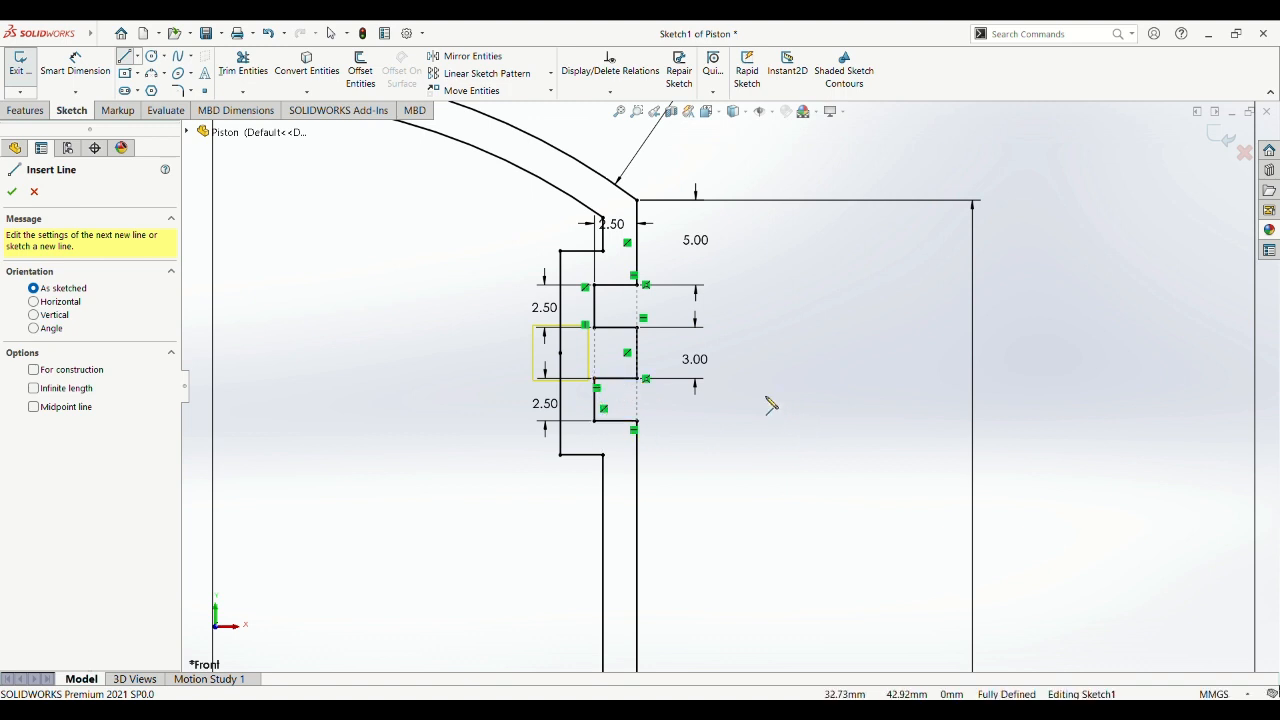
pyautogui.click(100, 69)
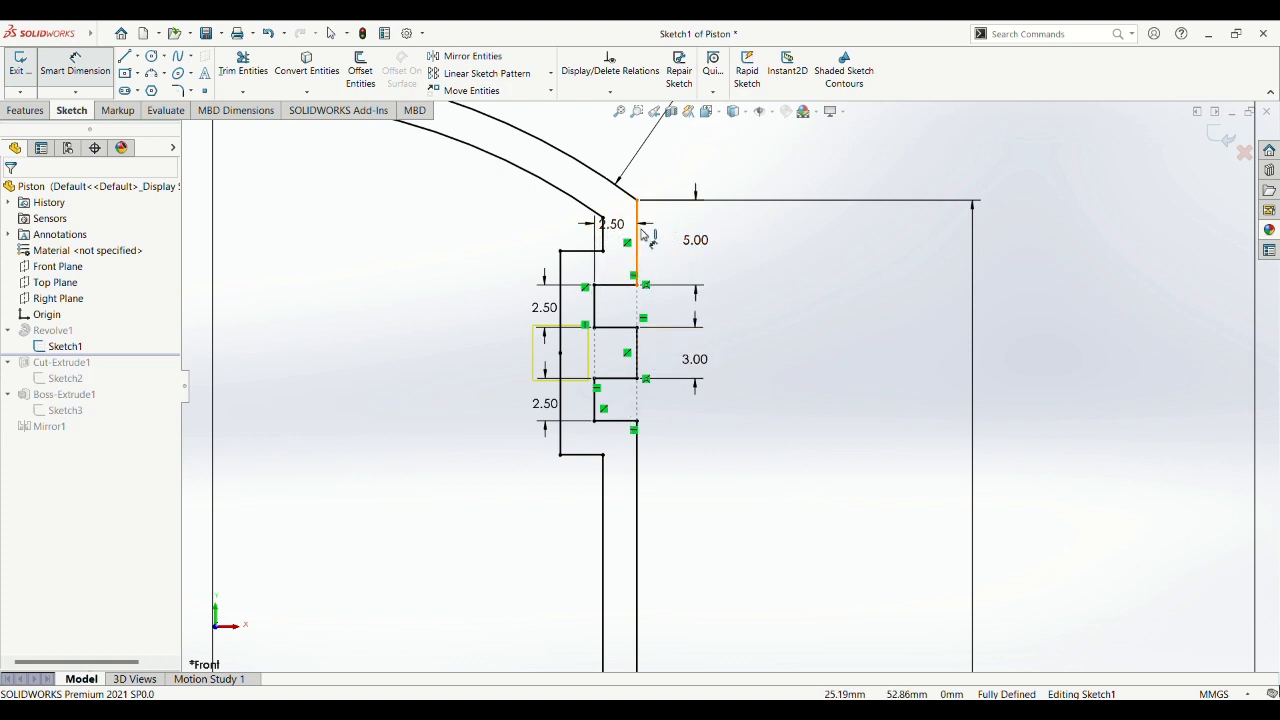
pyautogui.click(243, 68)
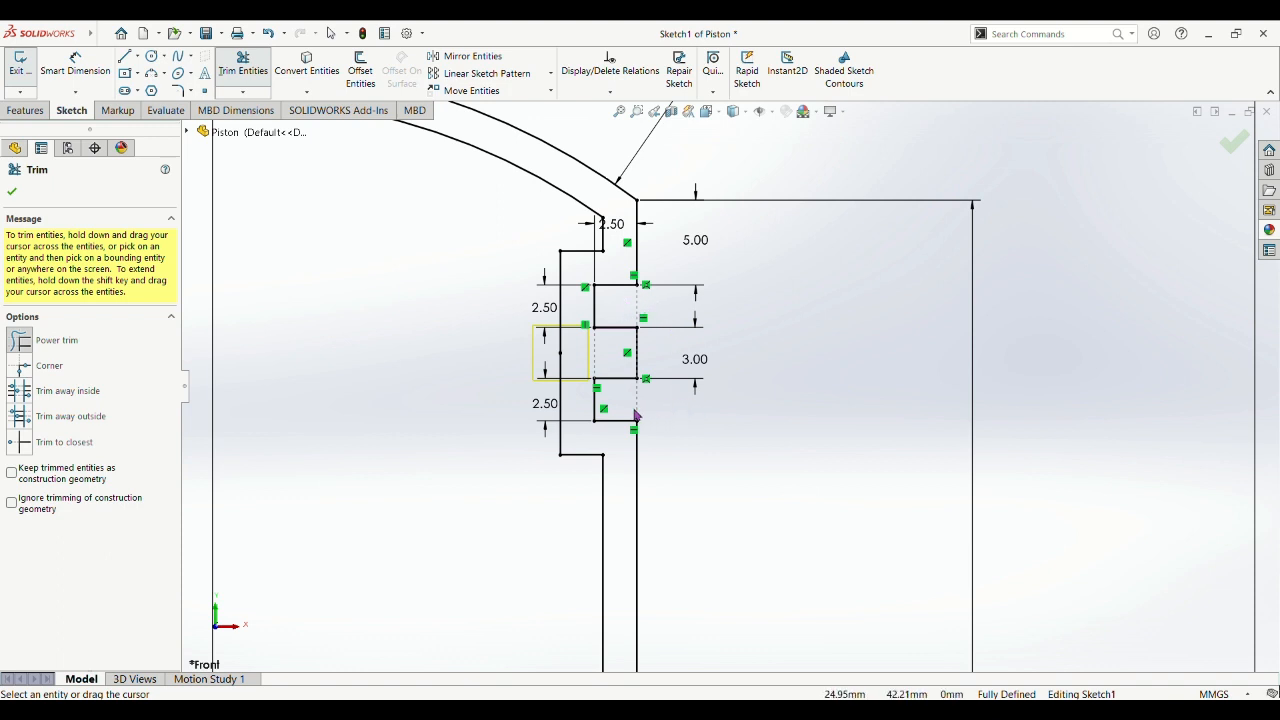
pyautogui.scroll(3, 716, 410)
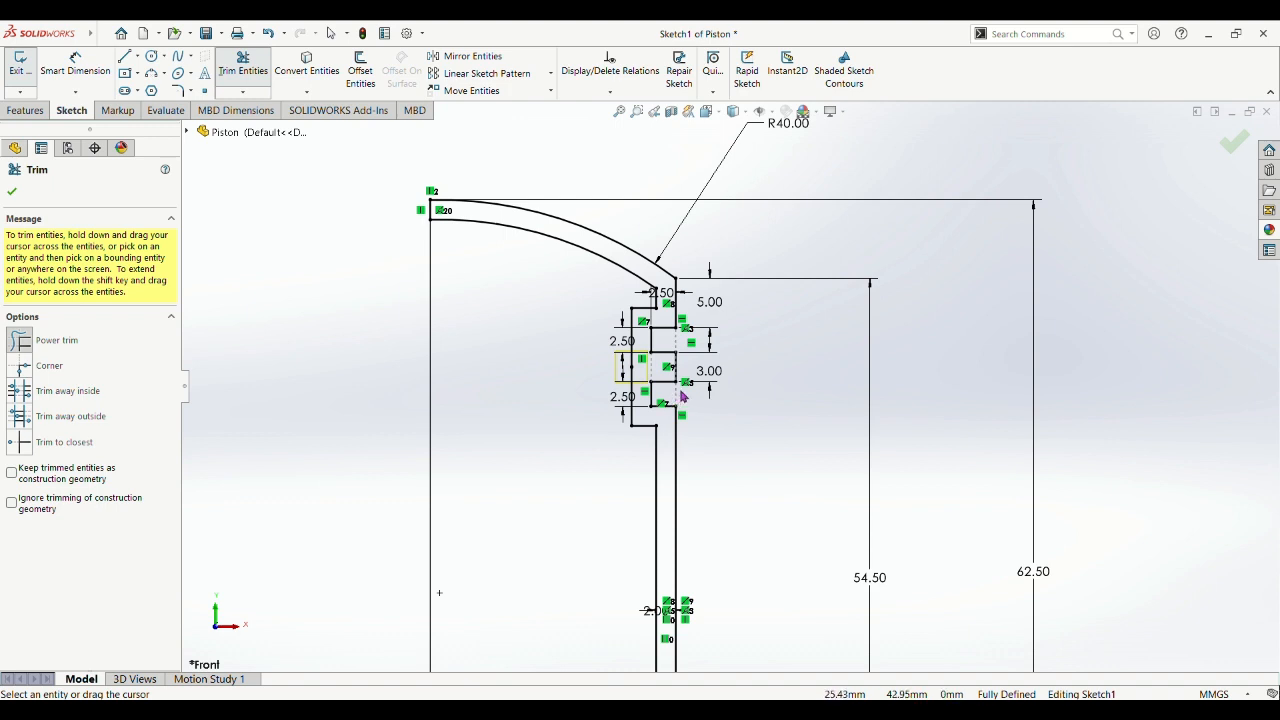
pyautogui.scroll(1, 688, 366)
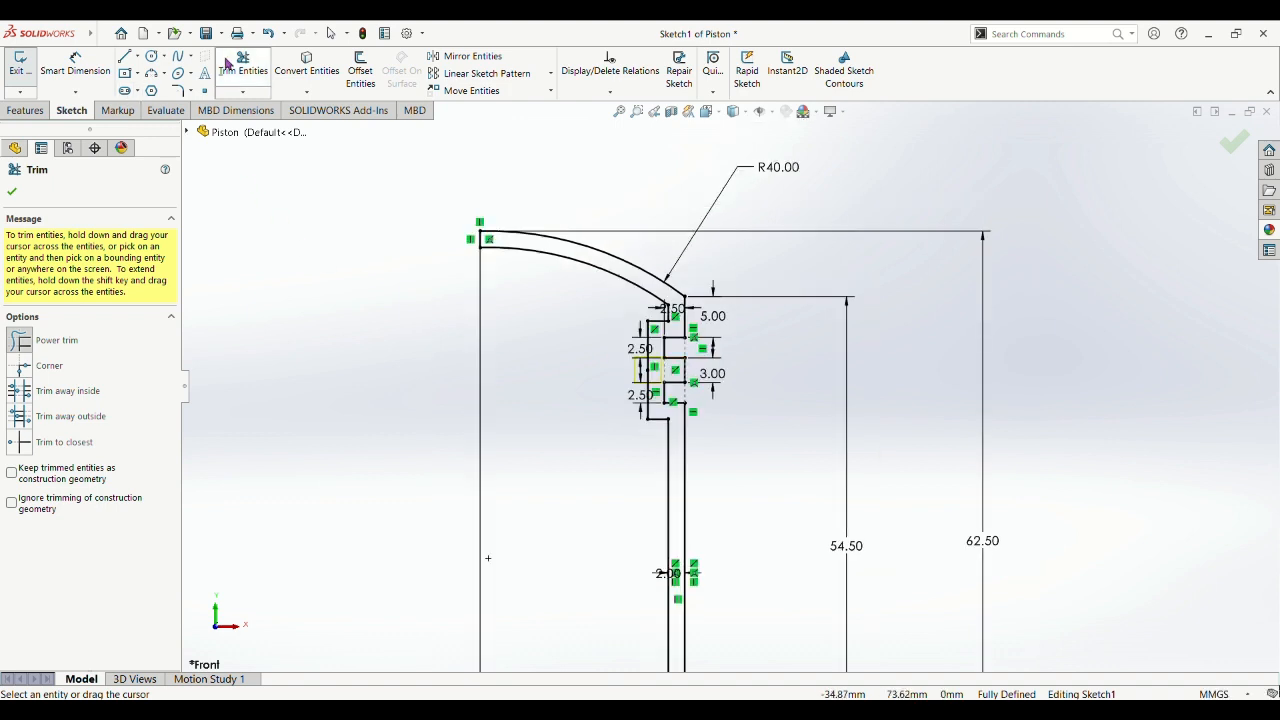
# Open Offset Entities, examine the inner and outer dome arcs and wall lines, and close the command without offsetting anything.
pyautogui.click(358, 68)
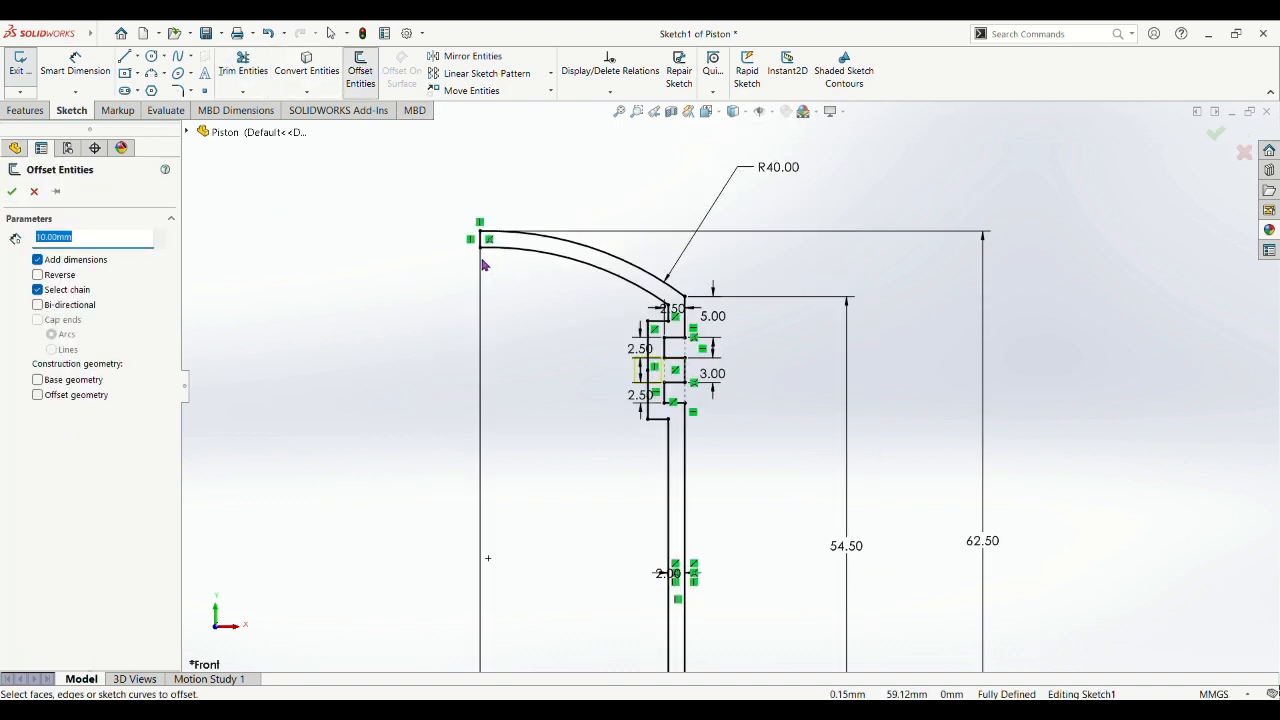
pyautogui.scroll(-1, 629, 297)
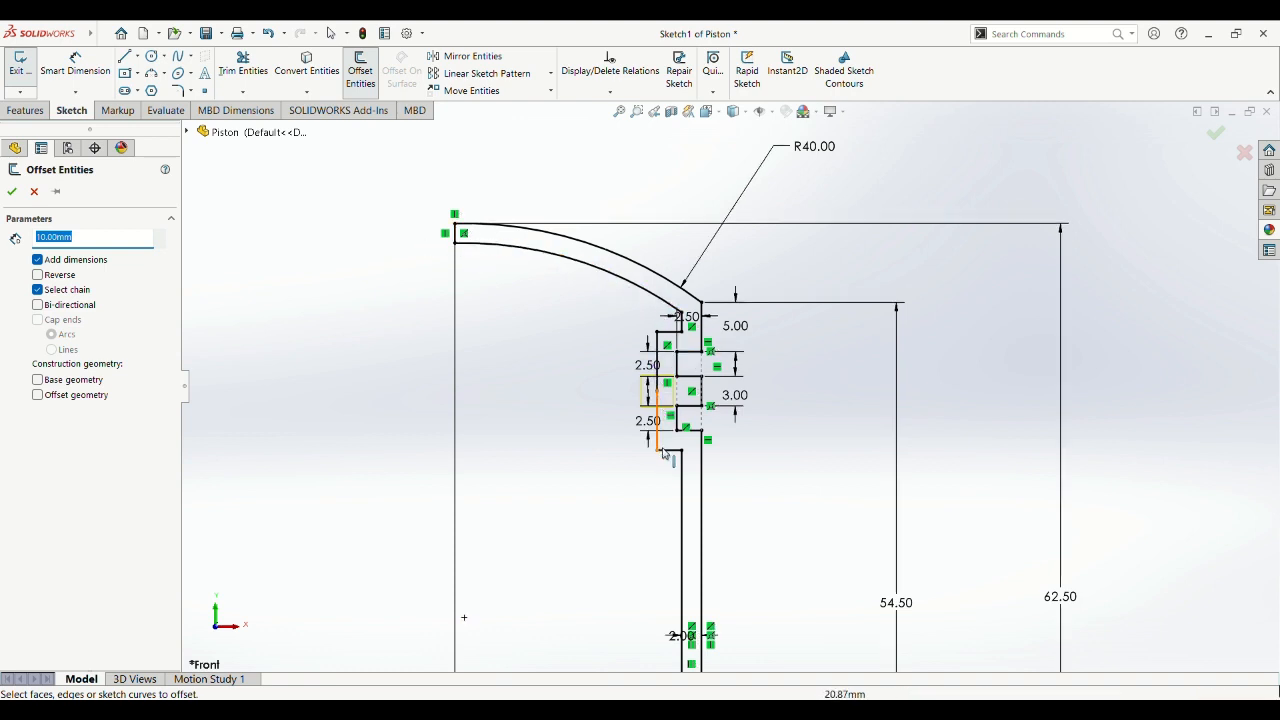
pyautogui.scroll(-1, 680, 497)
pyautogui.scroll(3, 691, 537)
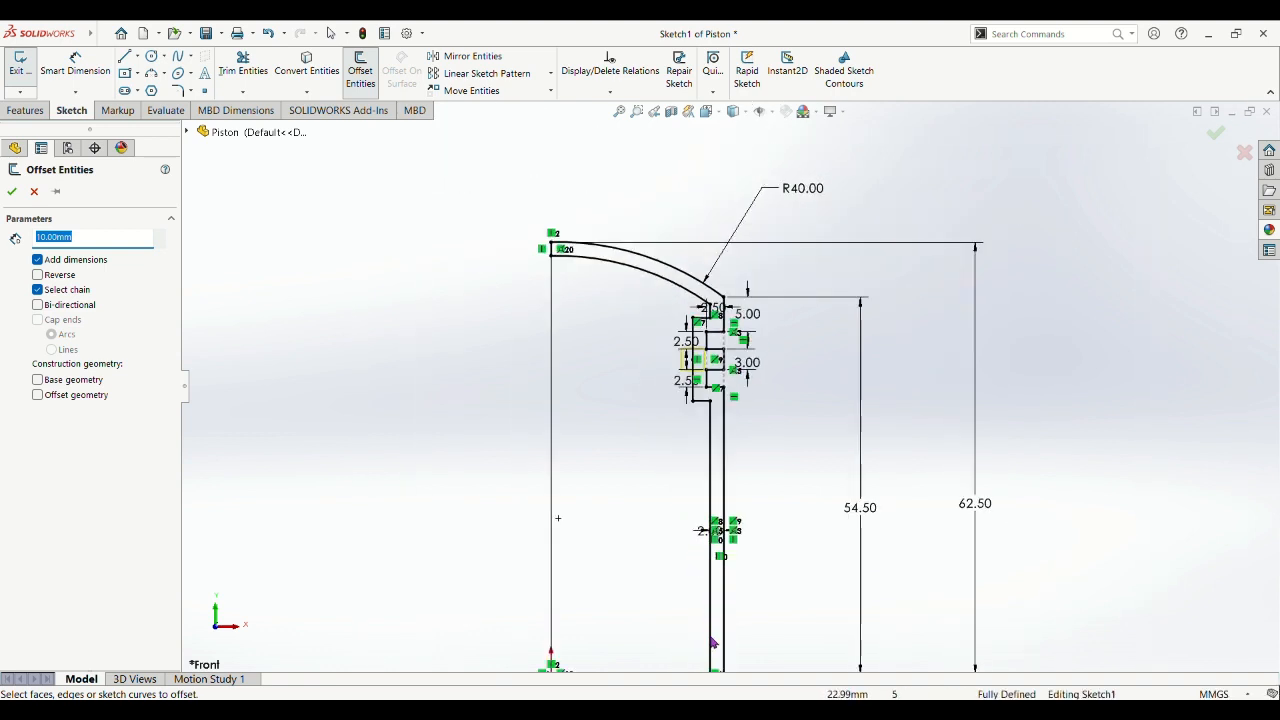
pyautogui.scroll(-2, 713, 642)
pyautogui.scroll(3, 660, 205)
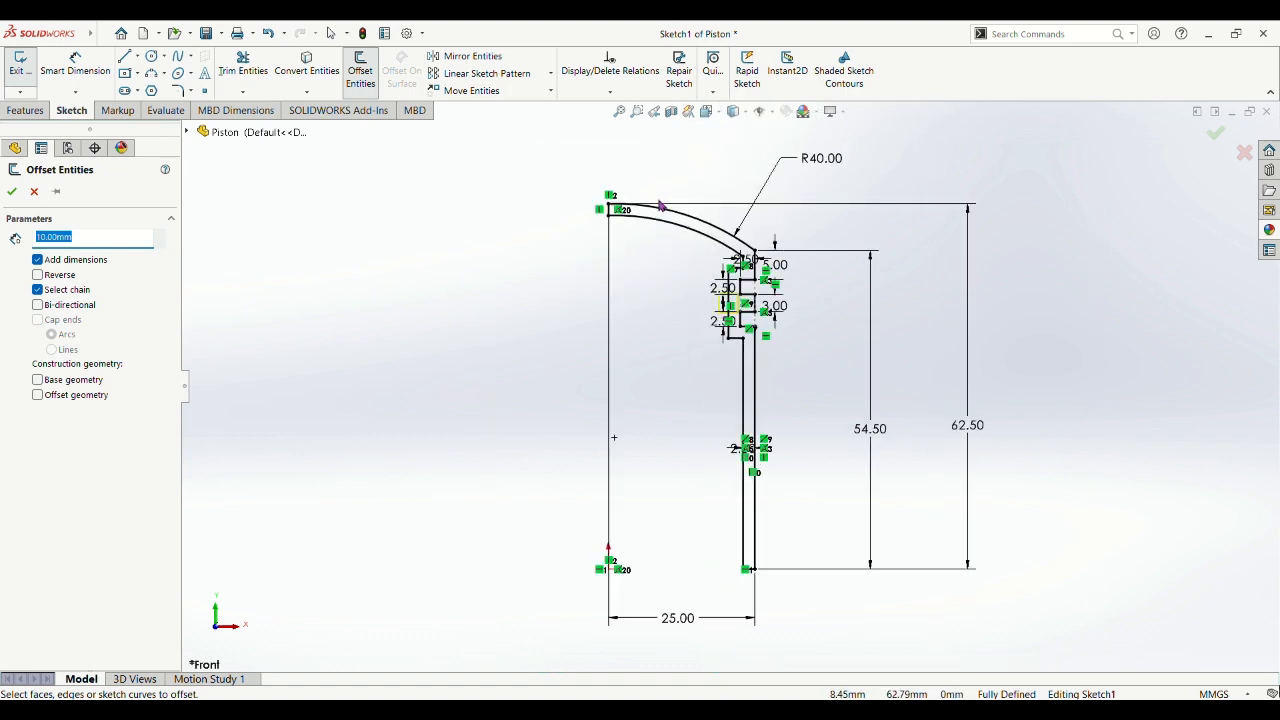
pyautogui.scroll(-4, 660, 205)
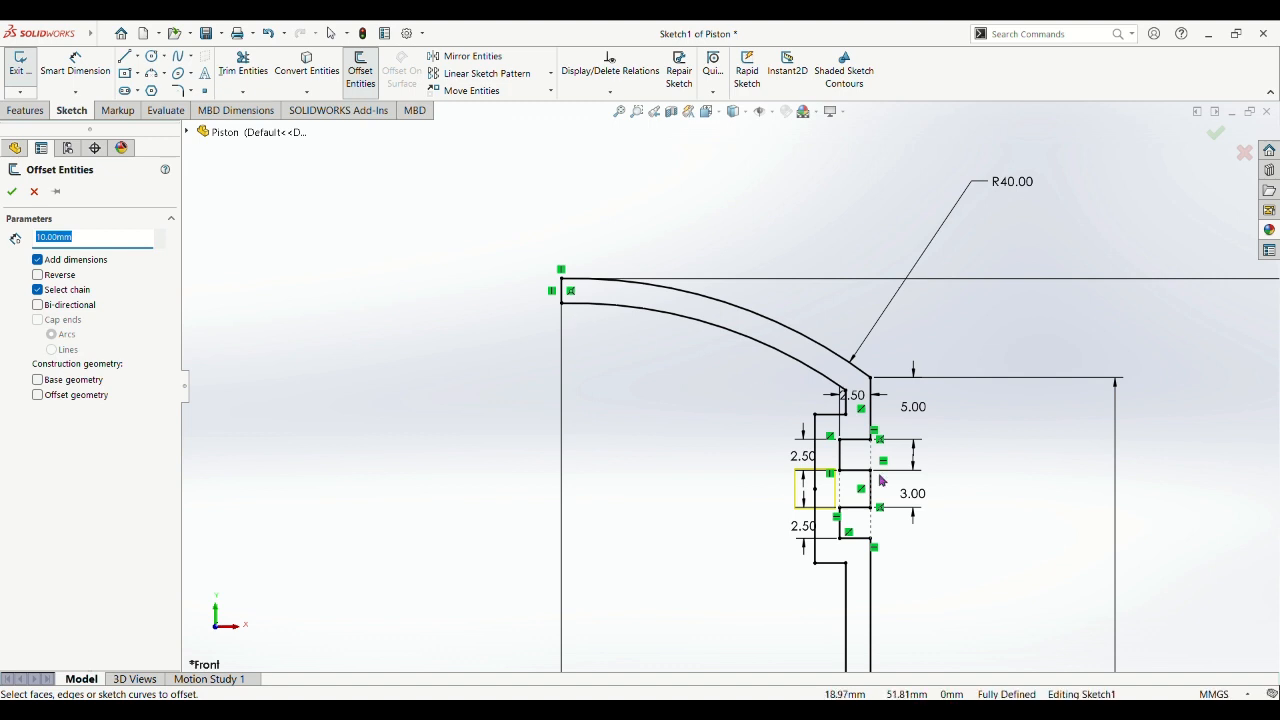
pyautogui.scroll(3, 712, 392)
pyautogui.scroll(-2, 829, 630)
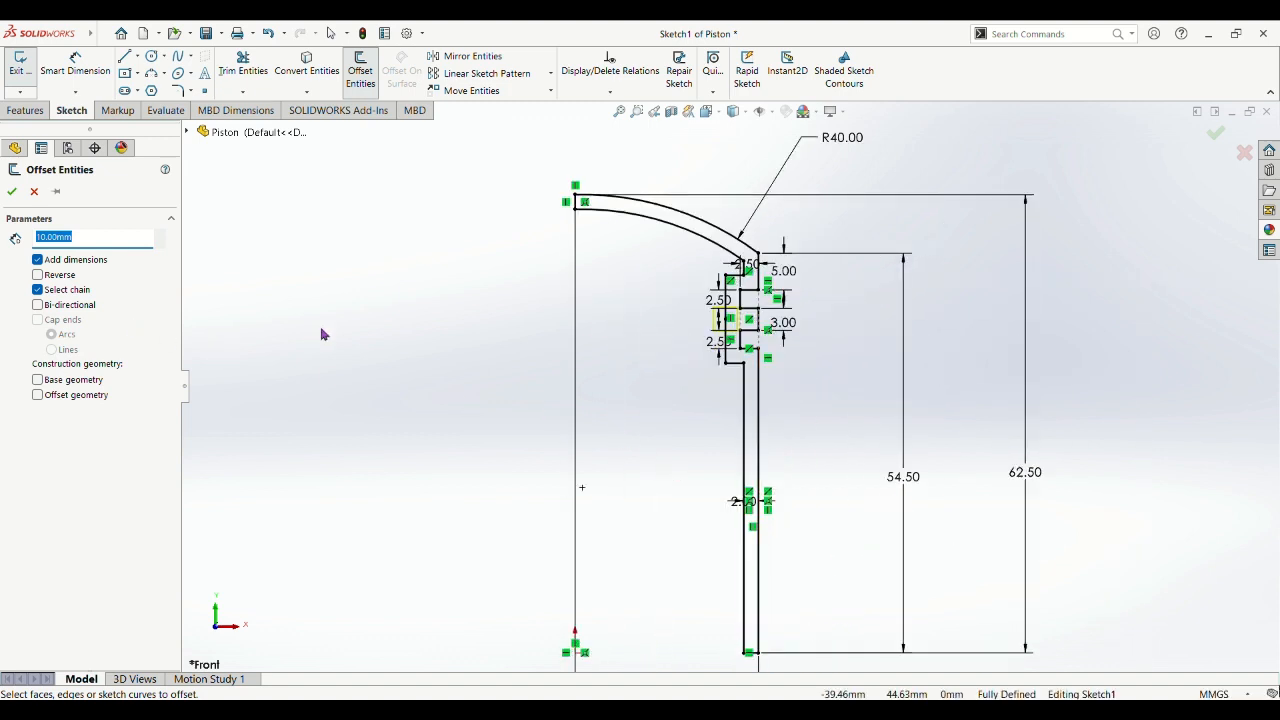
pyautogui.scroll(-3, 312, 285)
pyautogui.scroll(-5, 540, 340)
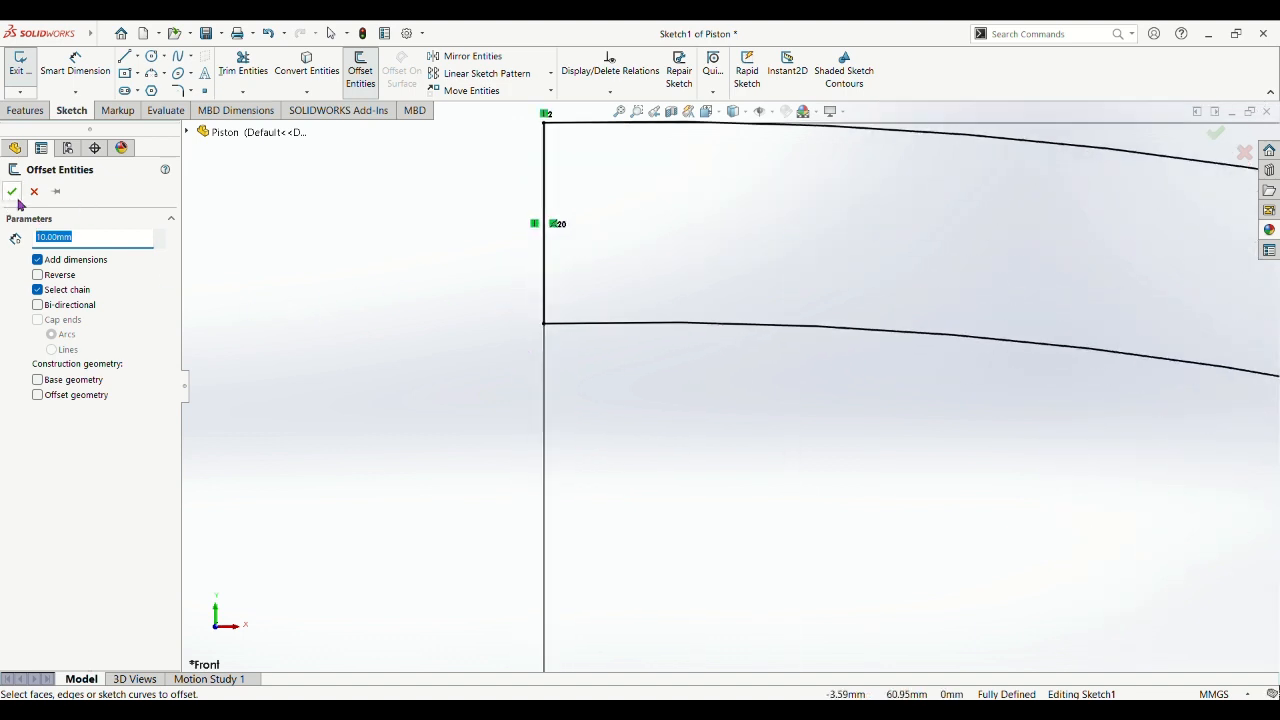
pyautogui.click(12, 192)
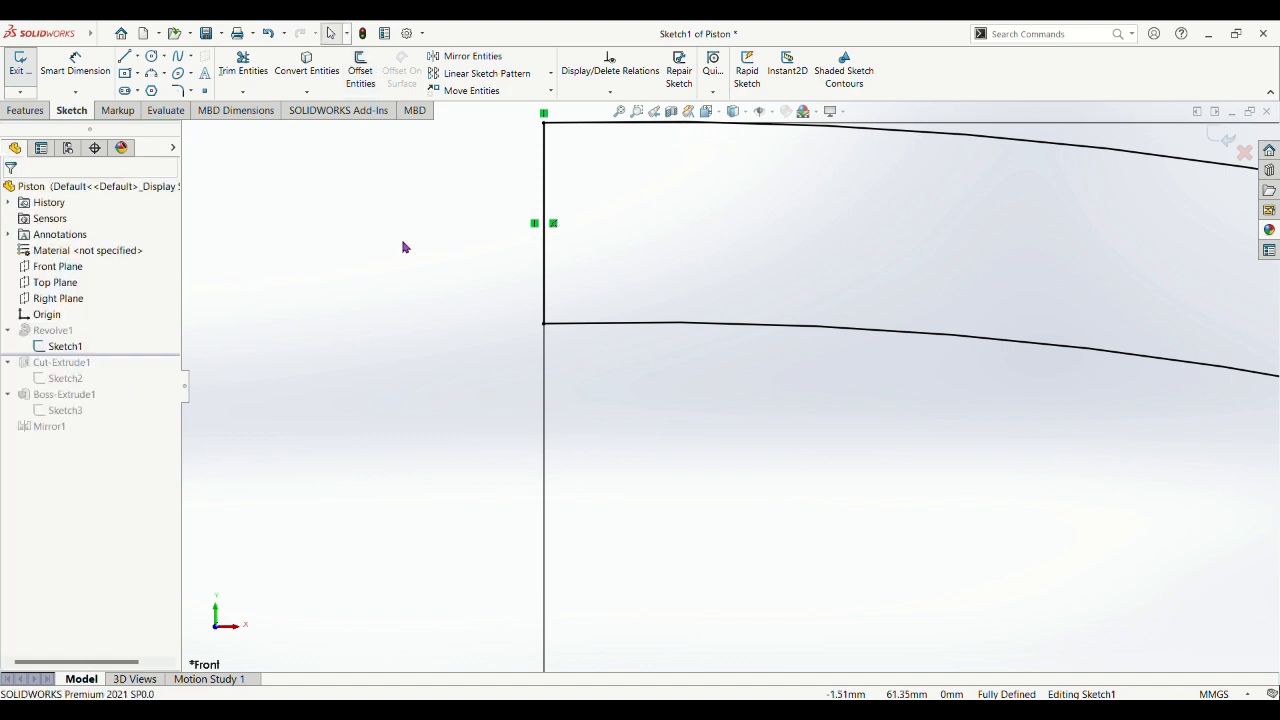
# Exit the piston profile sketch and return to the part's feature commands.
pyautogui.scroll(6, 531, 263)
pyautogui.scroll(5, 715, 385)
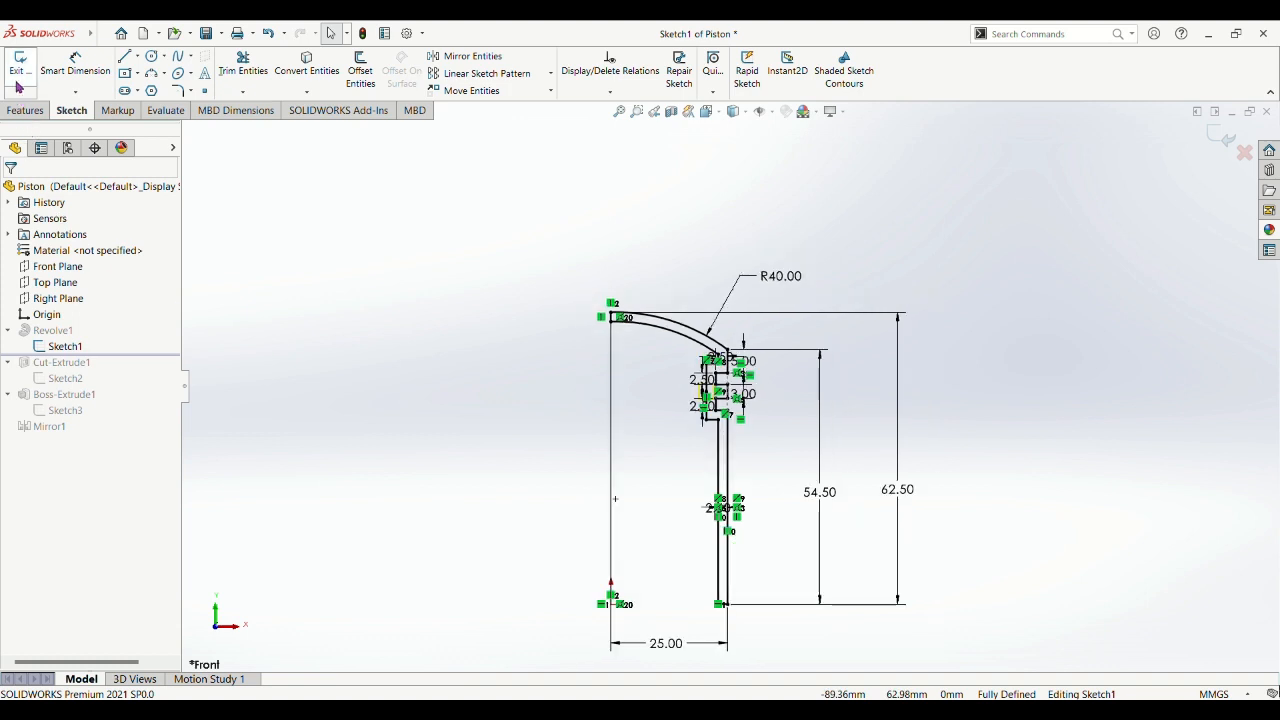
pyautogui.click(20, 65)
pyautogui.click(26, 110)
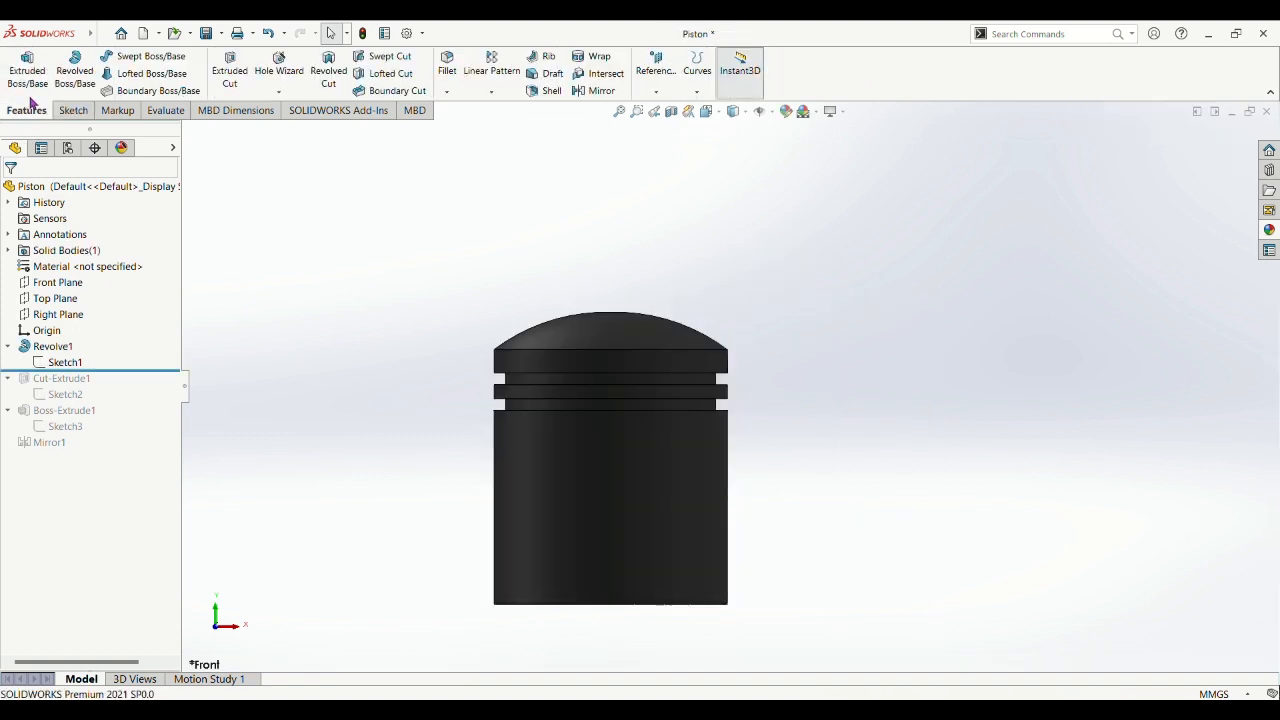
pyautogui.click(50, 346)
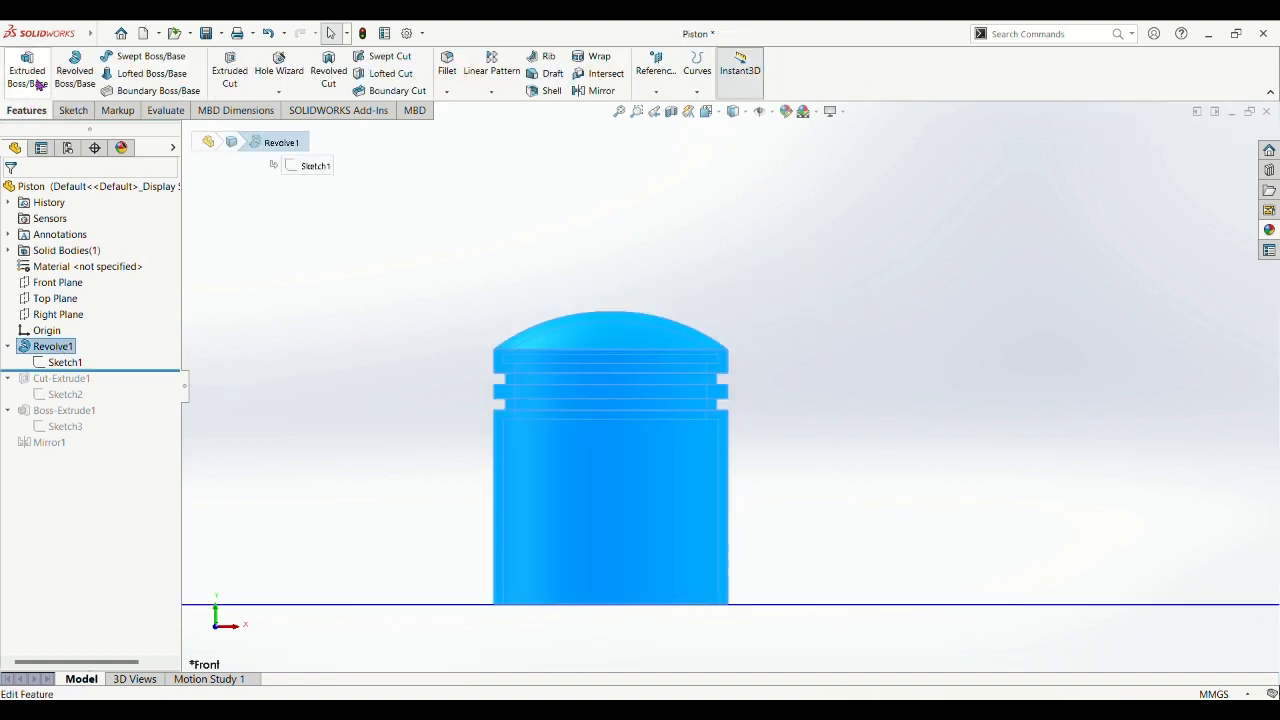
pyautogui.click(28, 75)
pyautogui.click(12, 191)
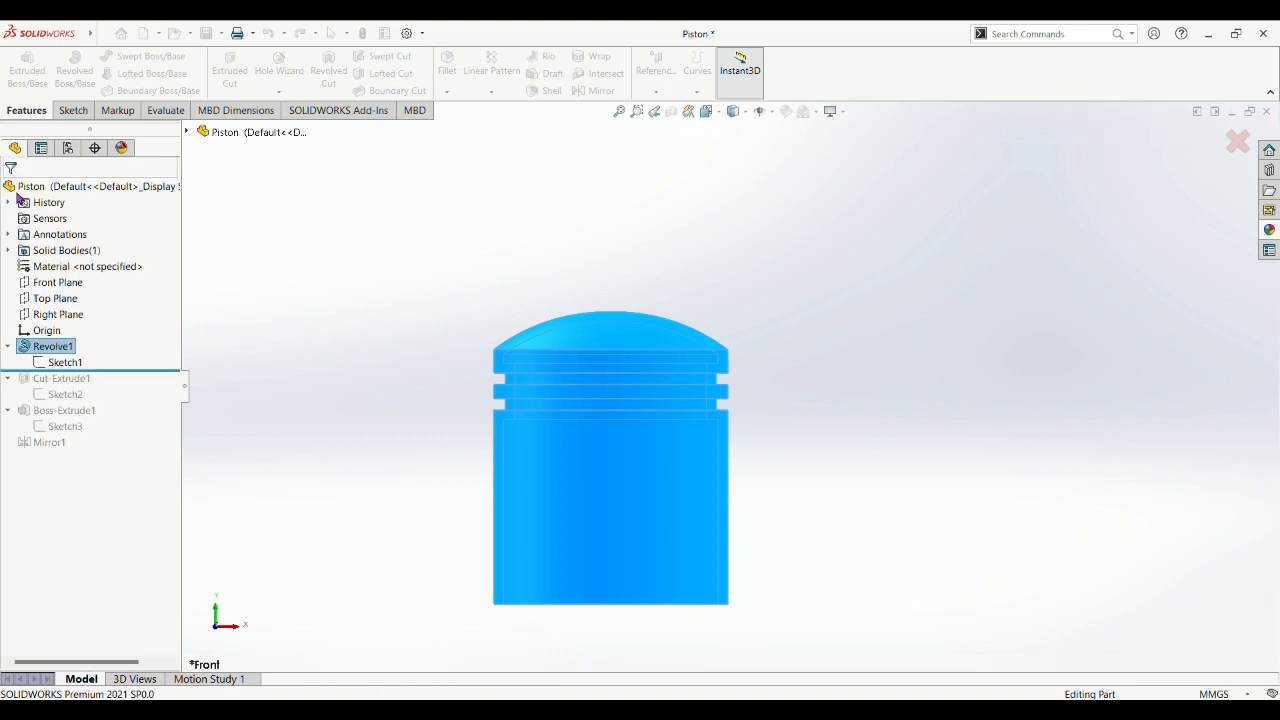
pyautogui.click(75, 75)
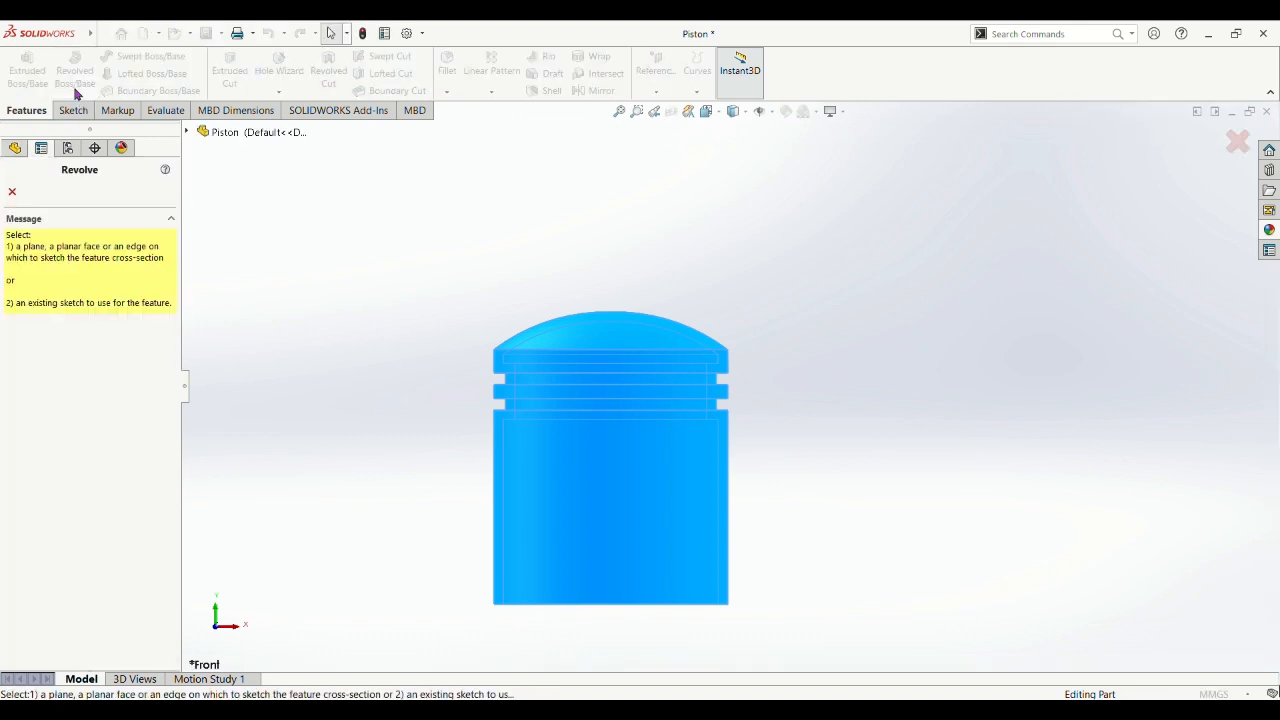
pyautogui.click(12, 191)
# Open the Revolve1 feature for editing and examine its axis, angle and revolved profile preview around the dome and grooves.
pyautogui.click(62, 362)
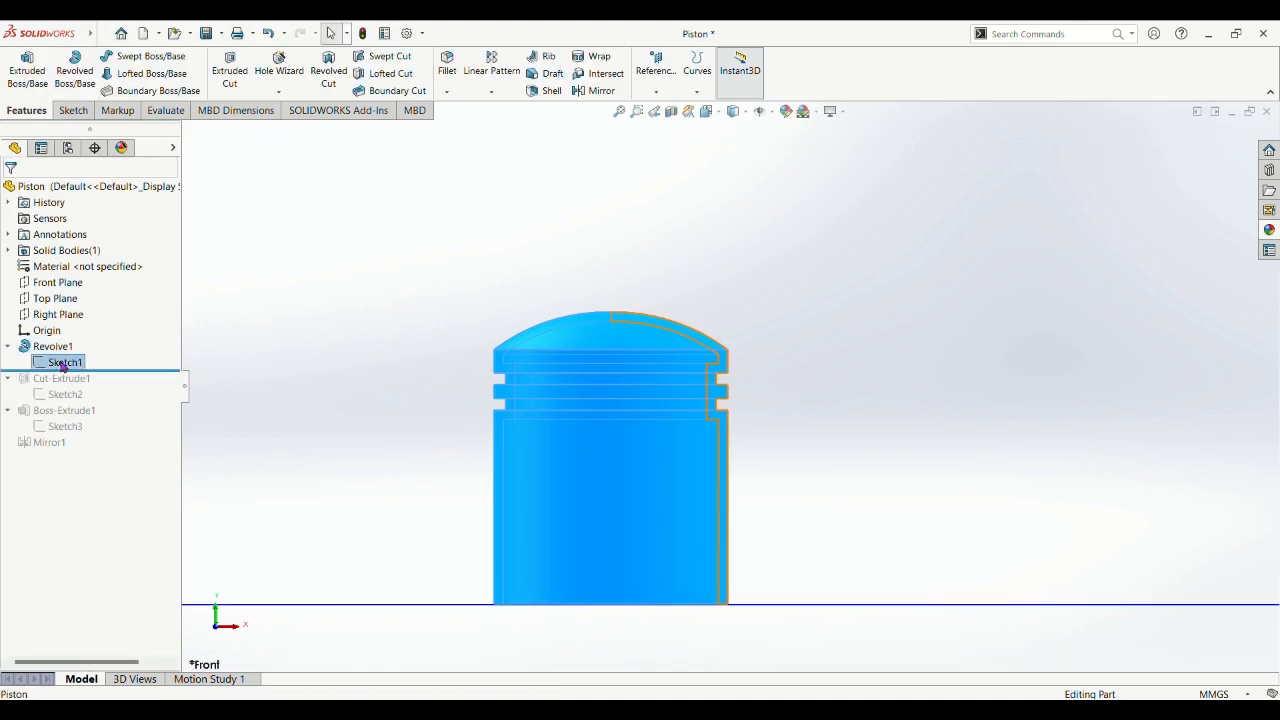
pyautogui.click(47, 347)
pyautogui.click(53, 320)
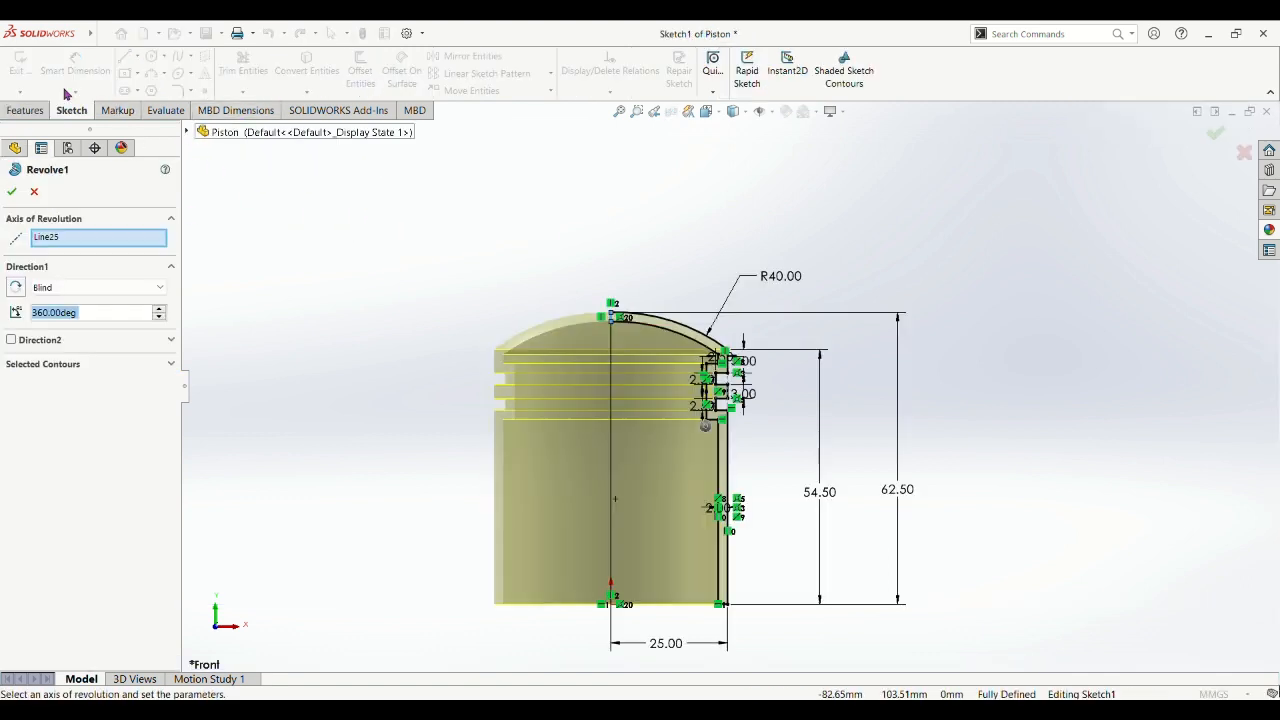
pyautogui.click(25, 110)
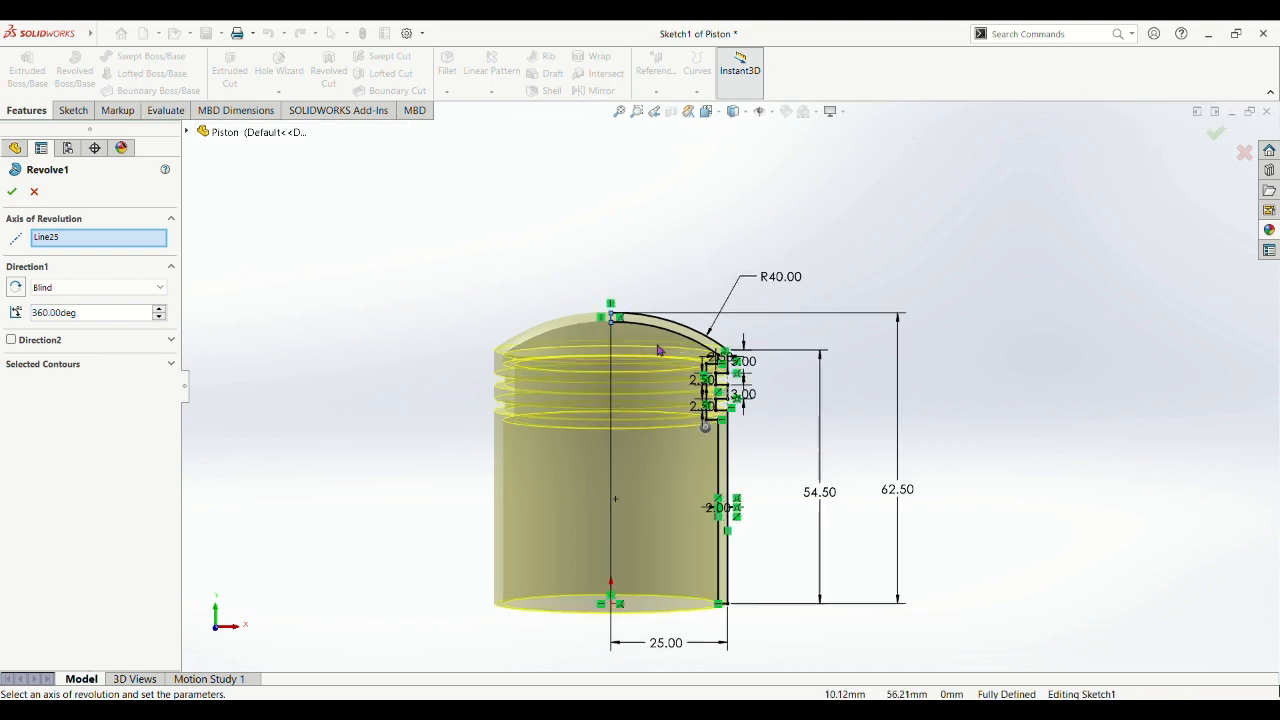
pyautogui.scroll(-10, 658, 350)
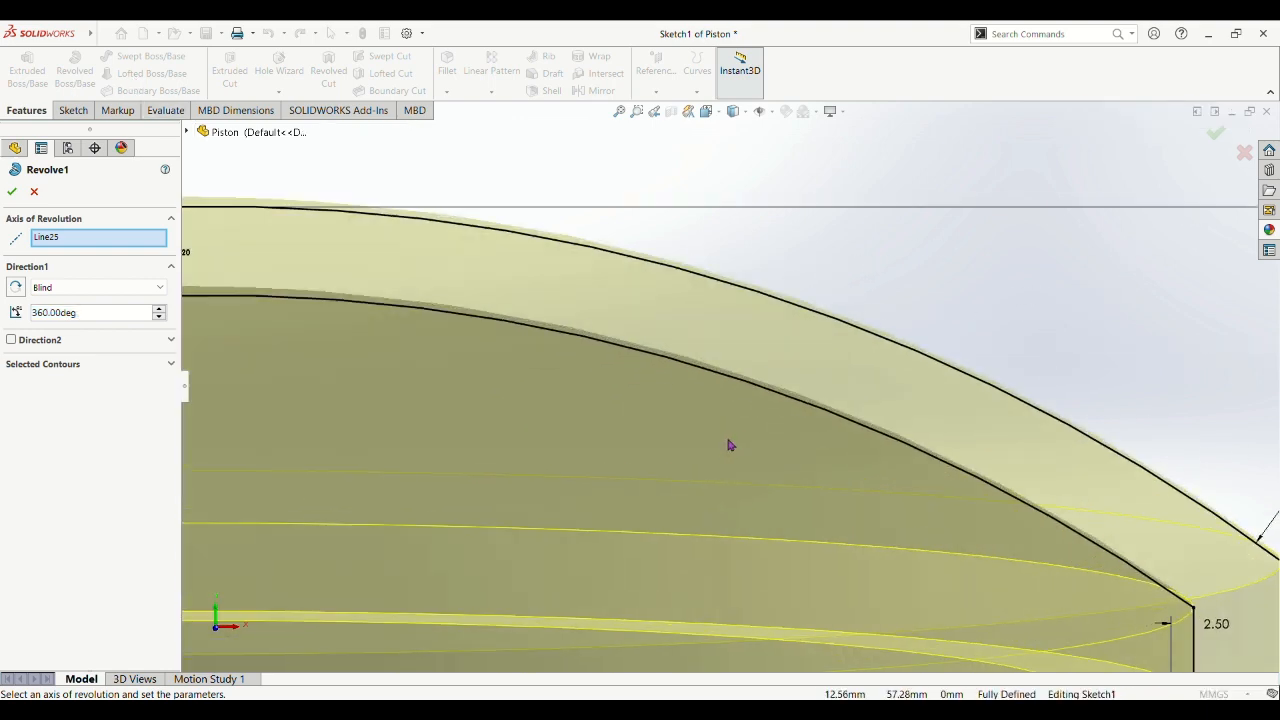
pyautogui.scroll(5, 471, 366)
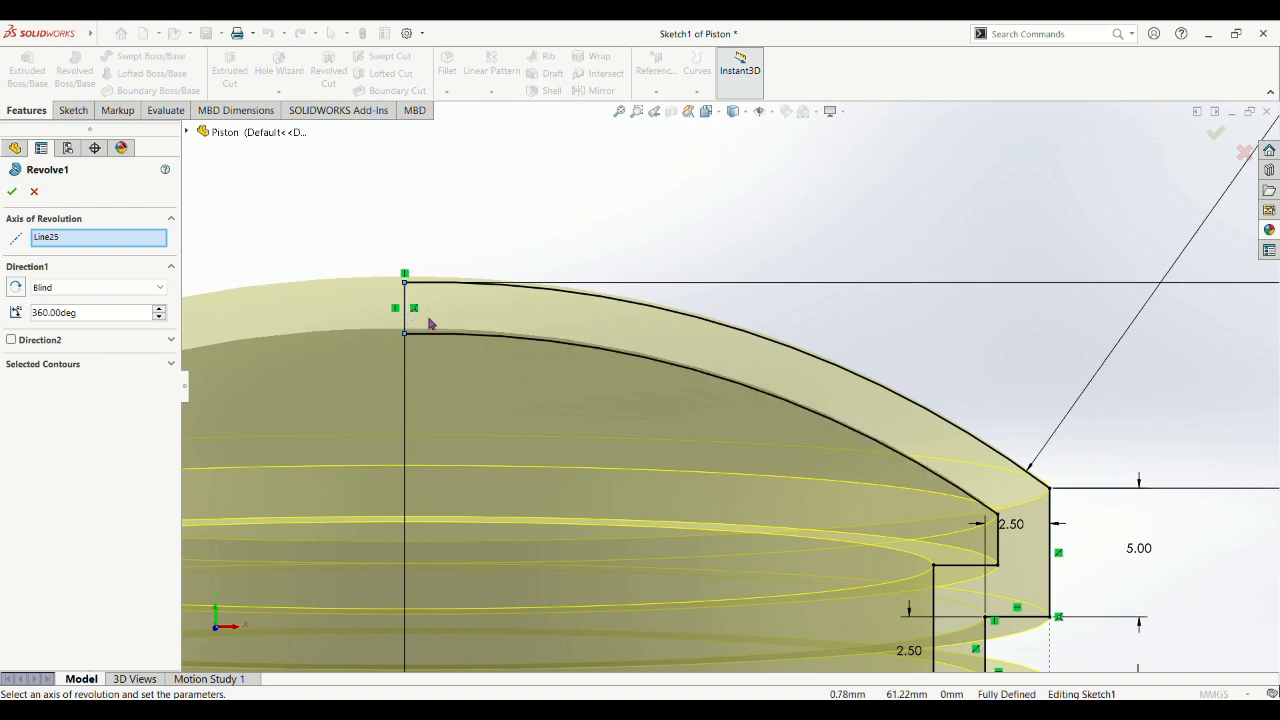
pyautogui.scroll(-3, 430, 323)
pyautogui.scroll(7, 445, 300)
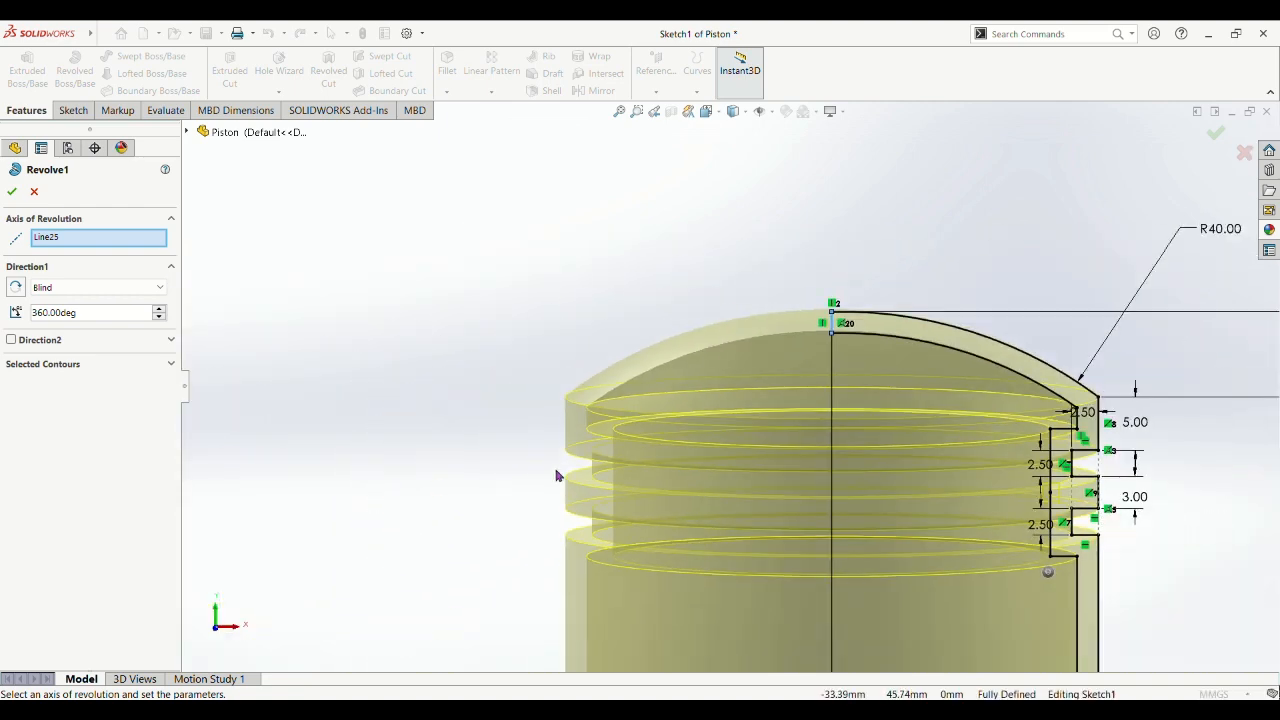
pyautogui.scroll(1, 556, 475)
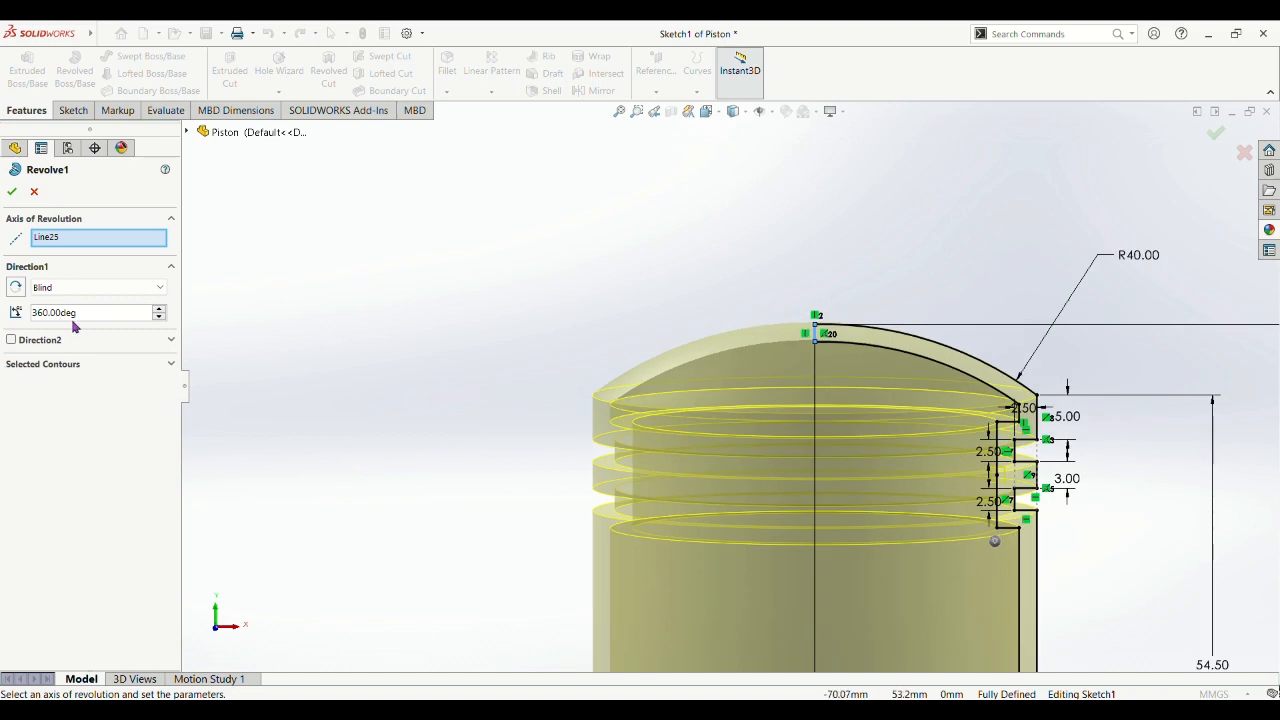
# Examine the Revolve1 preview from the dome side, check its axis and angle settings, and close the feature.
pyautogui.moveTo(818, 345)
pyautogui.mouseDown(button='middle')
pyautogui.moveTo(874, 363)
pyautogui.moveTo(884, 540)
pyautogui.mouseUp(button='middle')
pyautogui.scroll(2, 923, 380)
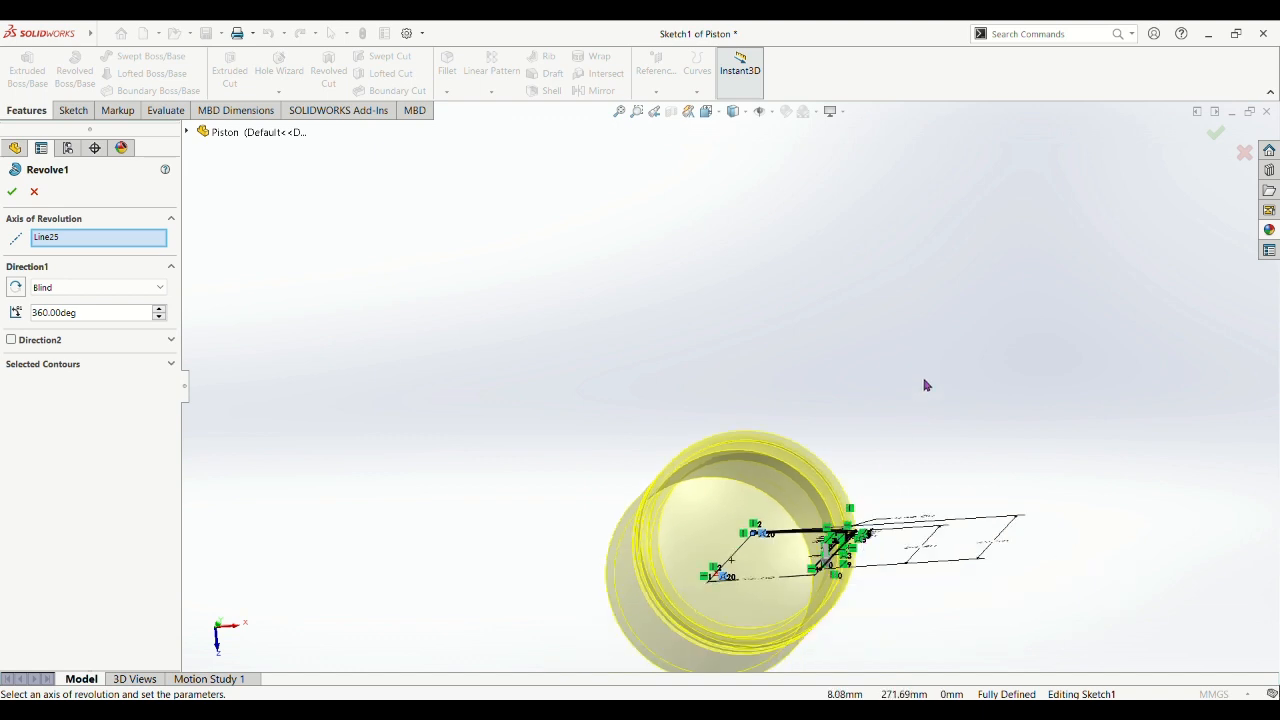
pyautogui.moveTo(923, 380); pyautogui.dragTo(920, 423, button='middle')
pyautogui.scroll(1, 920, 423)
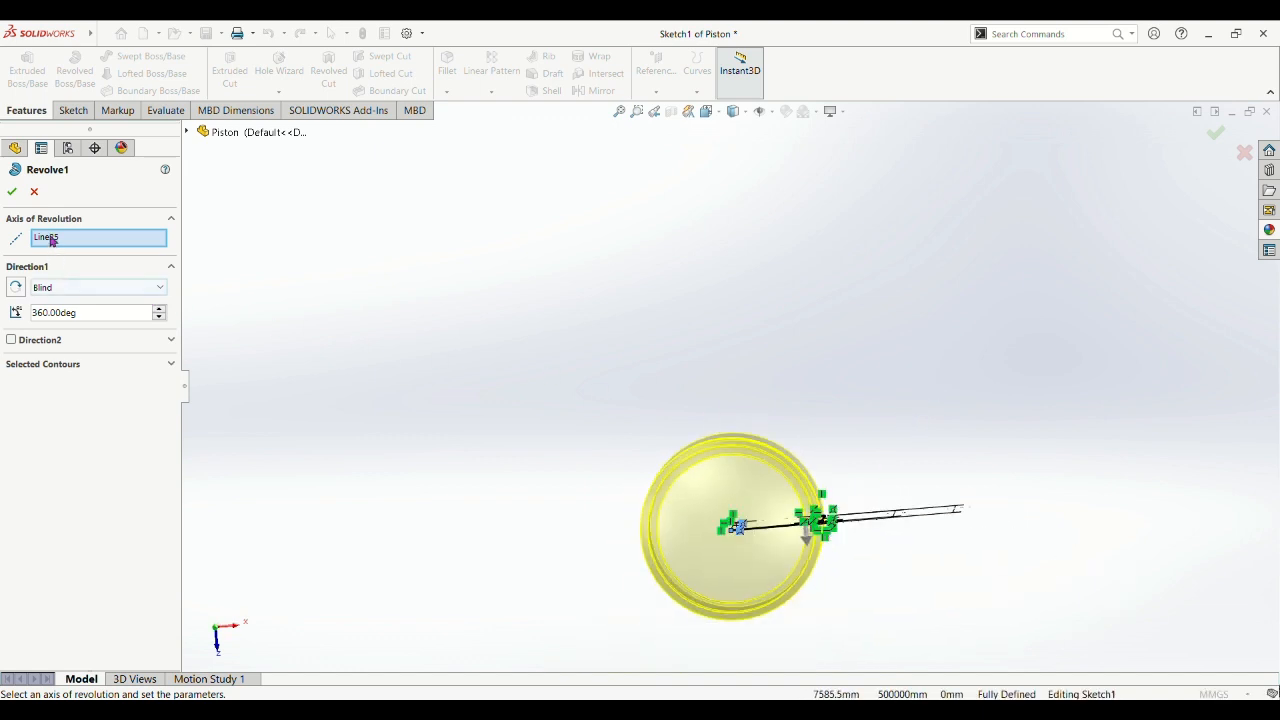
pyautogui.click(12, 192)
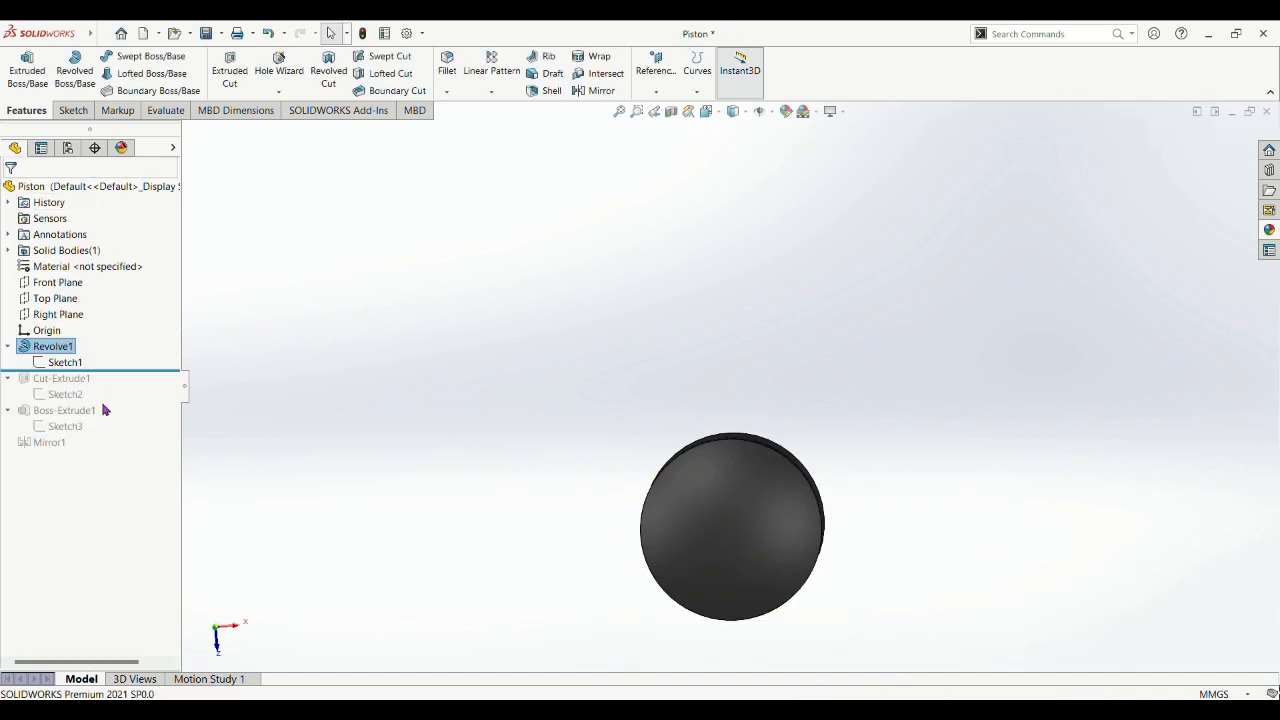
# Roll the feature history forward to include Cut-Extrude1 and open its Sketch2 for editing.
pyautogui.moveTo(80, 372); pyautogui.dragTo(125, 404)
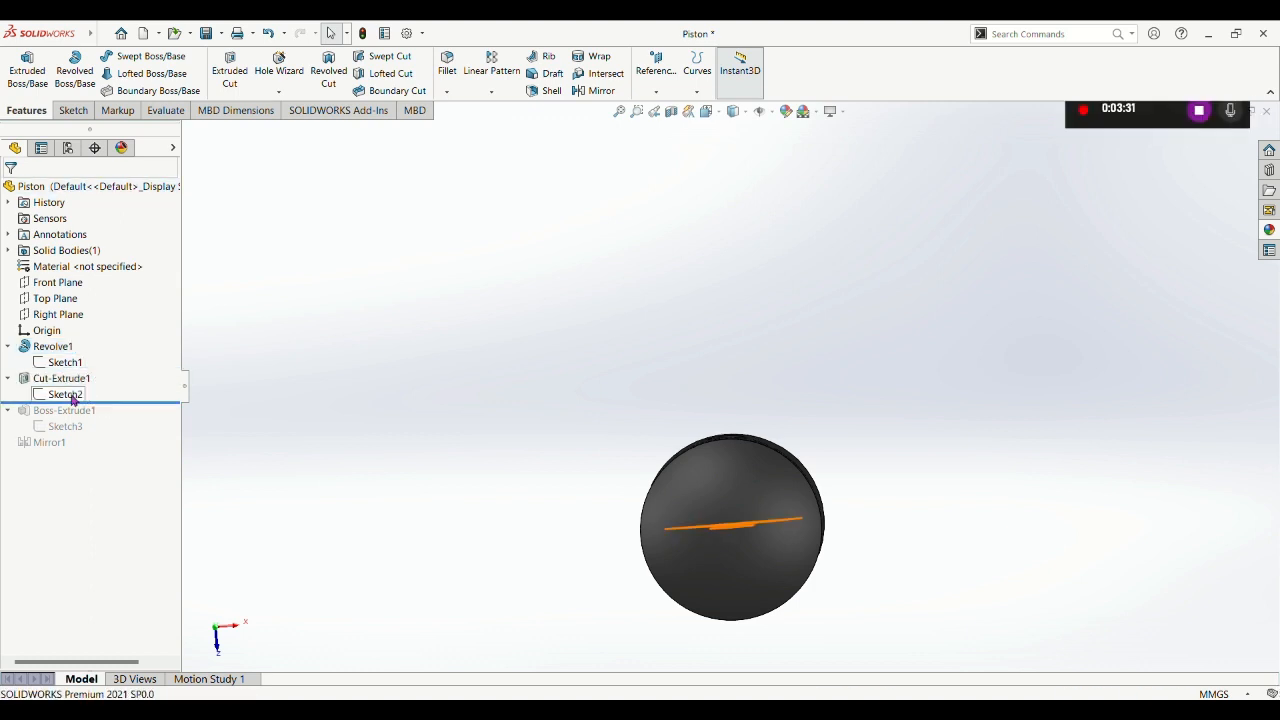
pyautogui.click(82, 391)
pyautogui.click(83, 366)
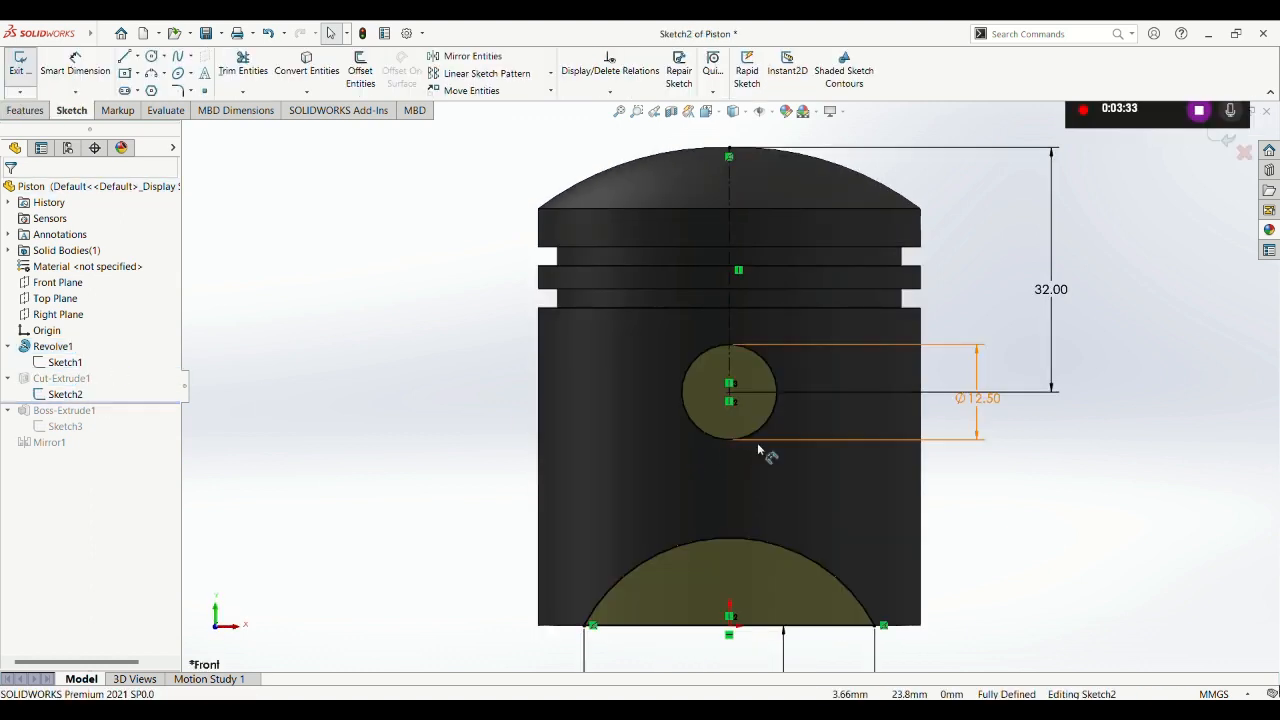
pyautogui.click(152, 57)
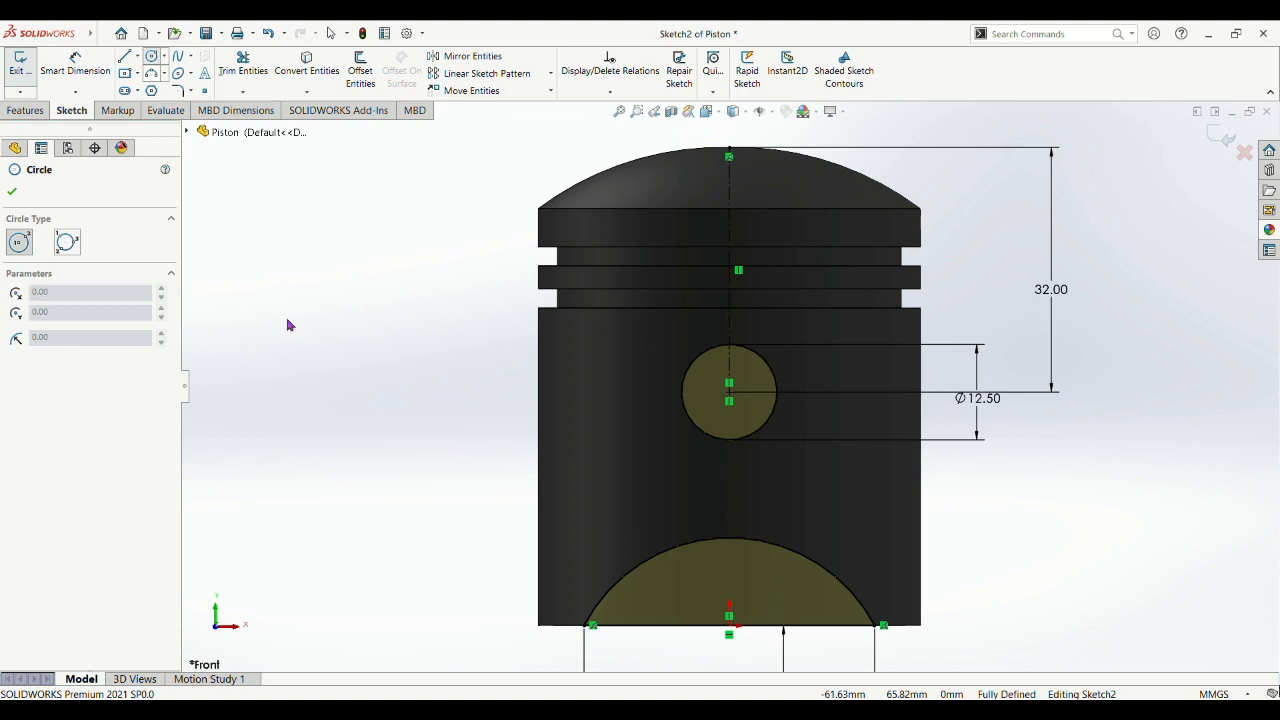
pyautogui.click(330, 216)
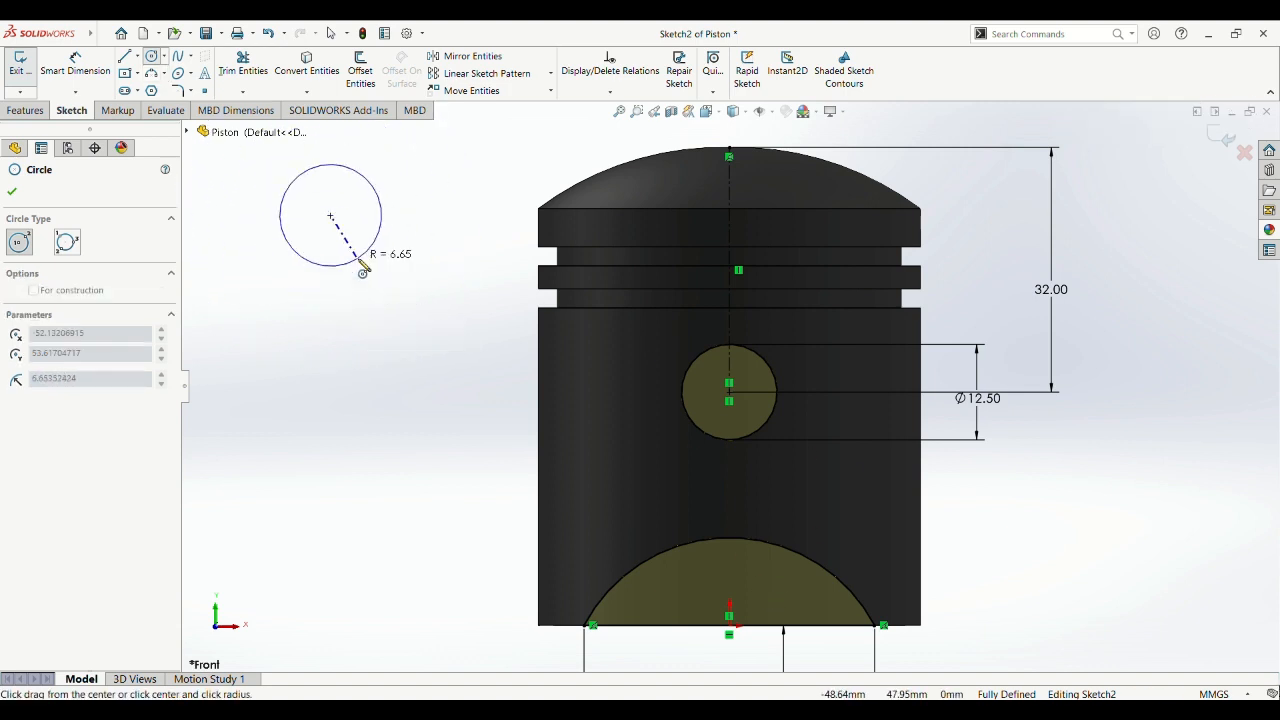
pyautogui.press('Escape')
# Examine the arc-shaped cutout at the skirt's lower edge in Sketch2, including its width, center offset and relations.
pyautogui.scroll(-2, 937, 566)
pyautogui.scroll(4, 938, 566)
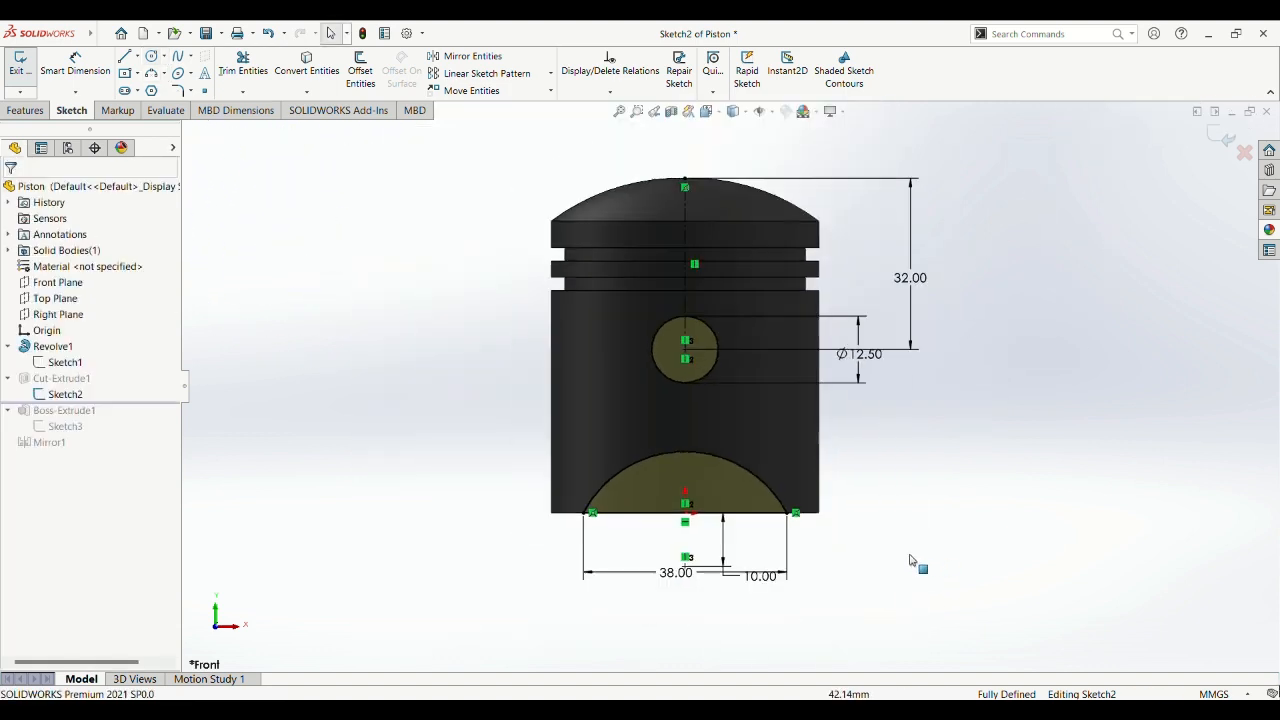
pyautogui.scroll(-1, 905, 562)
pyautogui.scroll(-3, 895, 563)
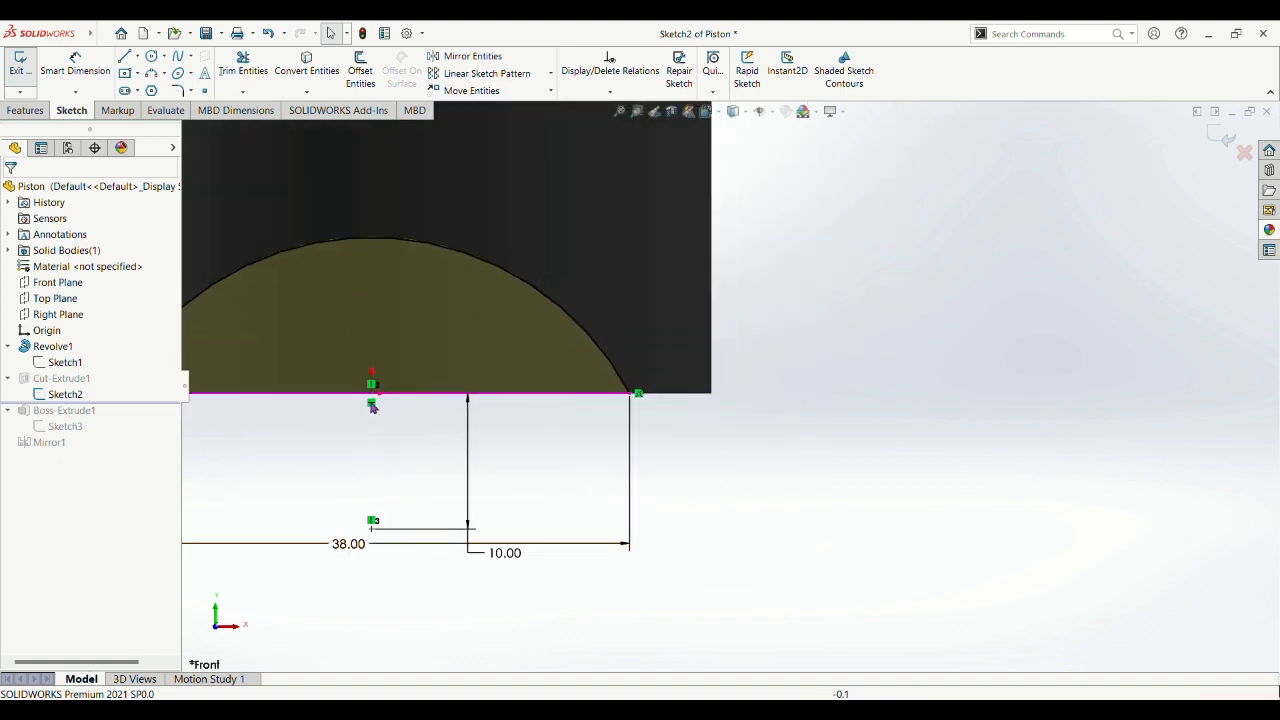
pyautogui.scroll(1, 429, 403)
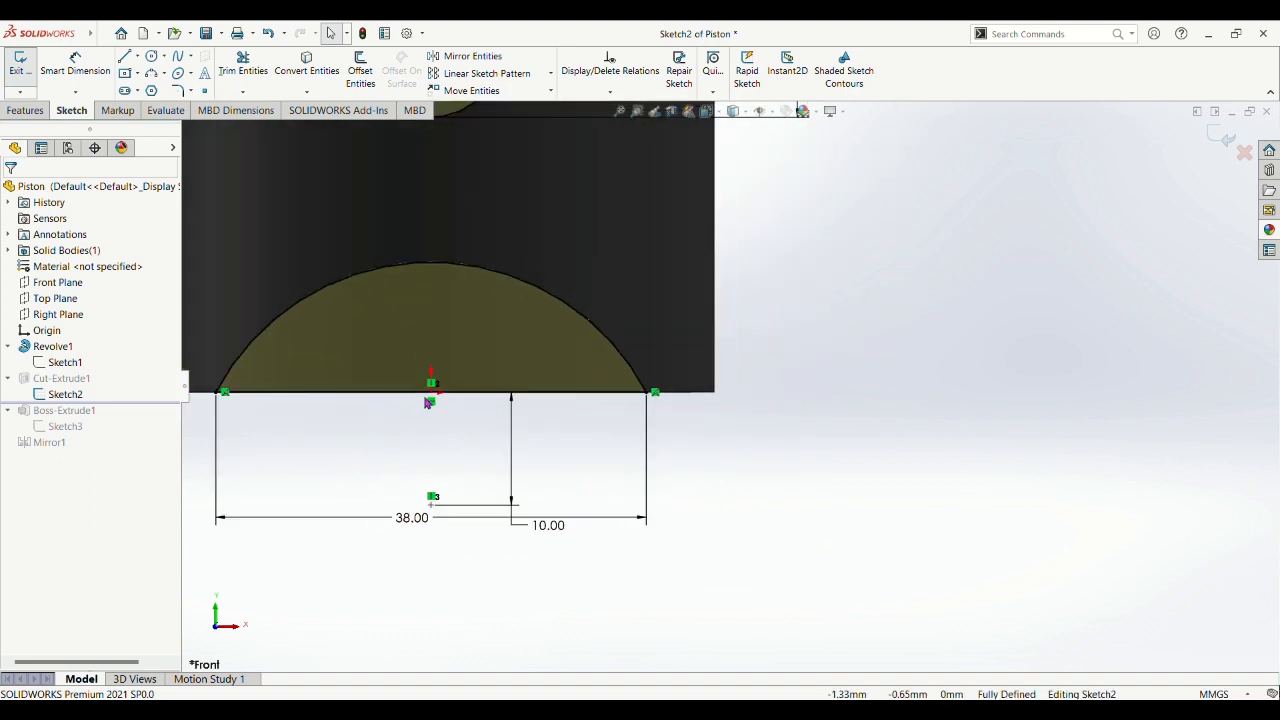
pyautogui.scroll(3, 434, 409)
pyautogui.scroll(-3, 460, 284)
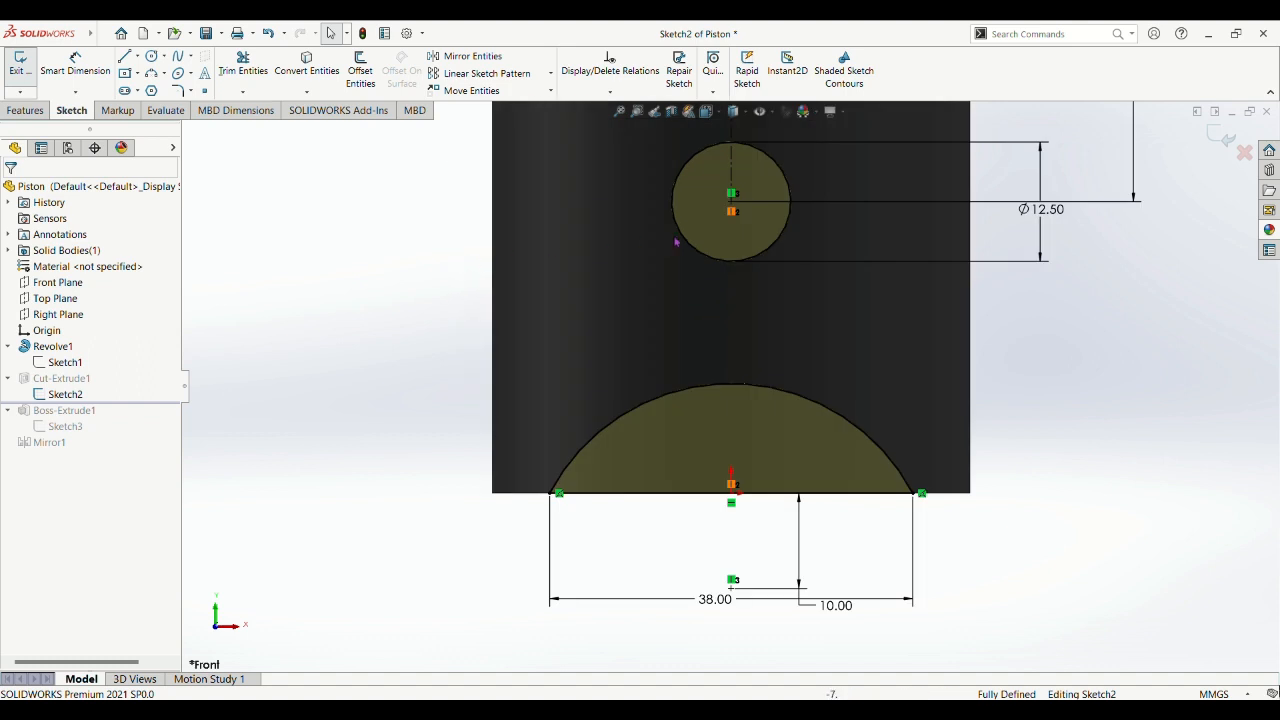
pyautogui.scroll(2, 700, 270)
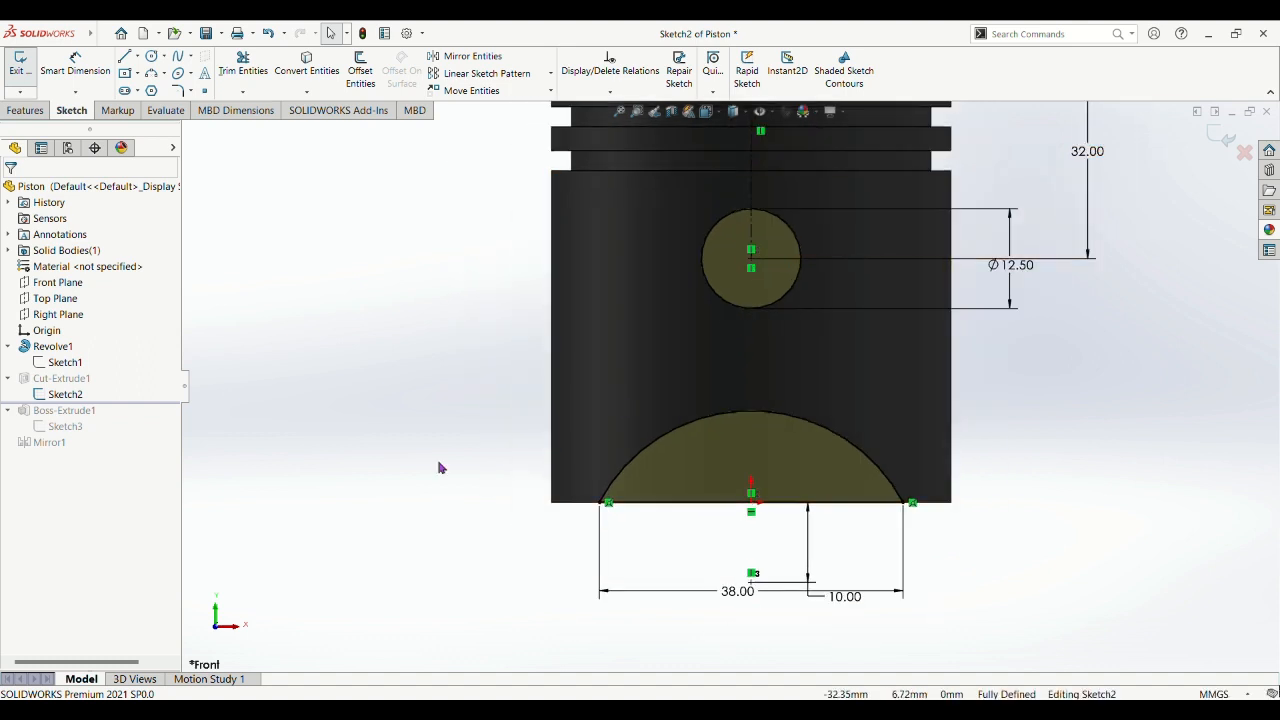
pyautogui.scroll(1, 1196, 484)
pyautogui.scroll(-1, 1194, 479)
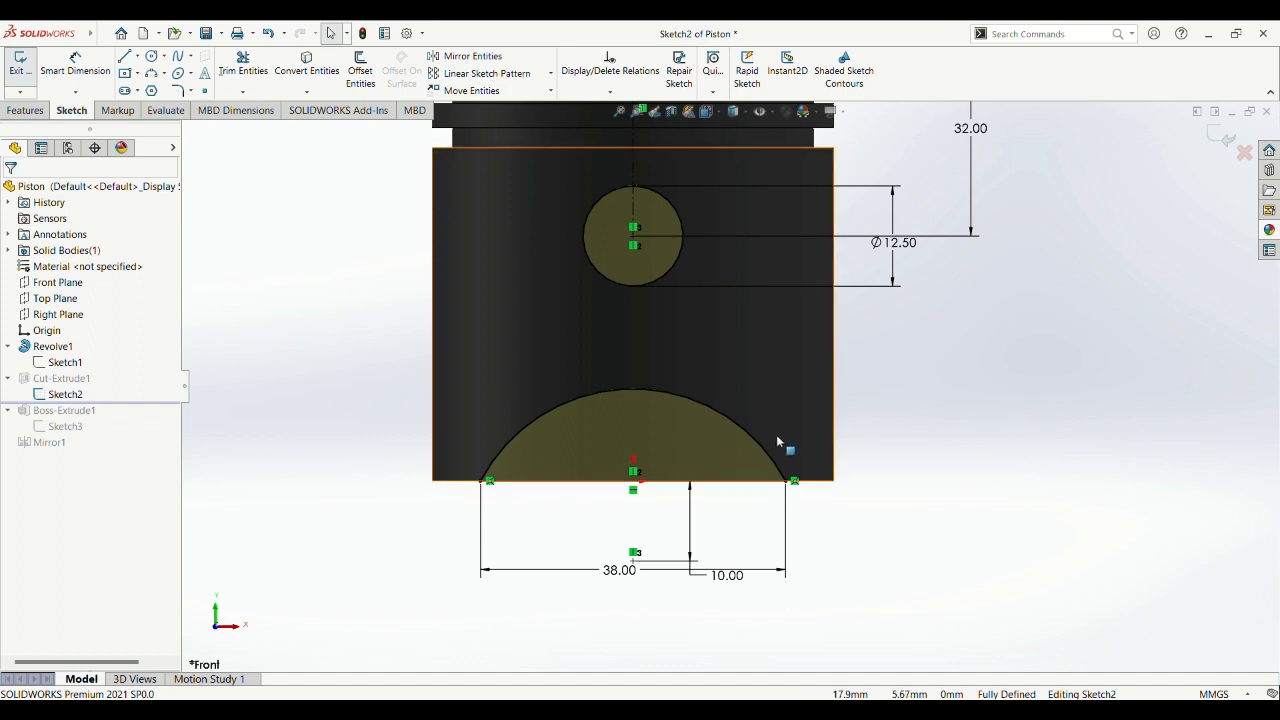
# Examine the pin hole circle in Sketch2, including its diameter and its vertical distance from the dome's apex.
pyautogui.scroll(2, 758, 386)
pyautogui.scroll(-2, 757, 320)
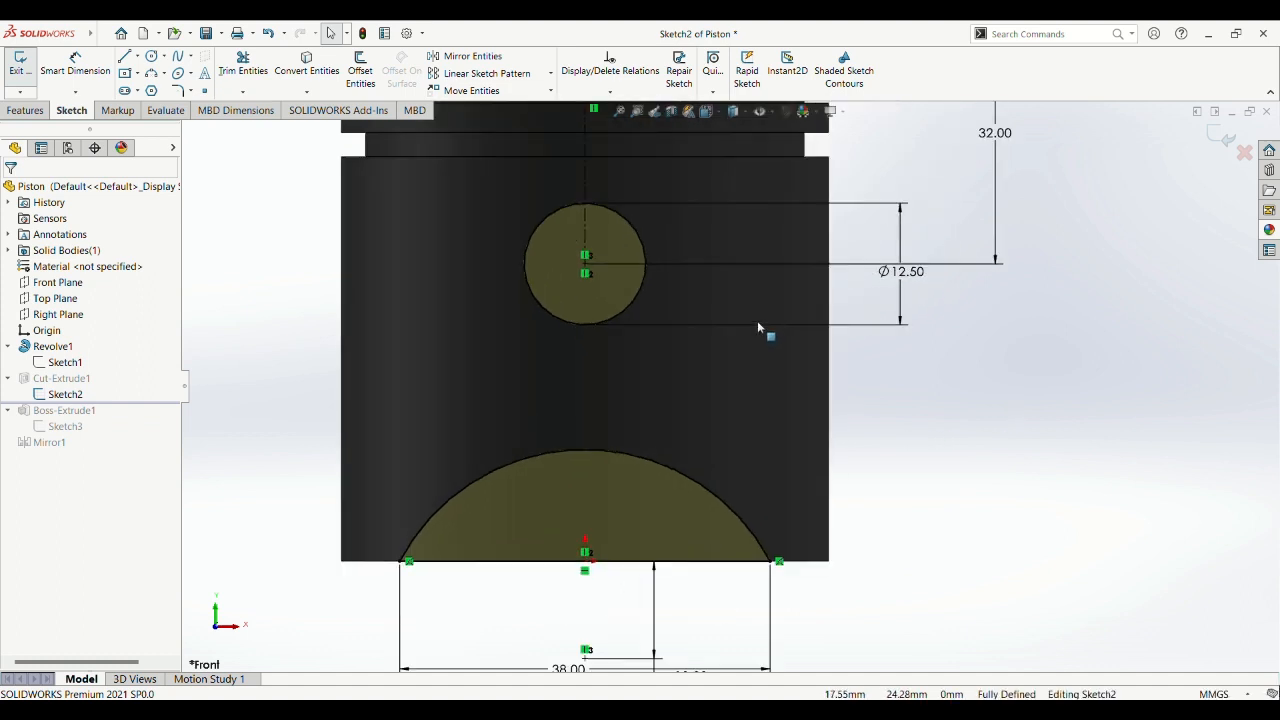
pyautogui.scroll(4, 757, 320)
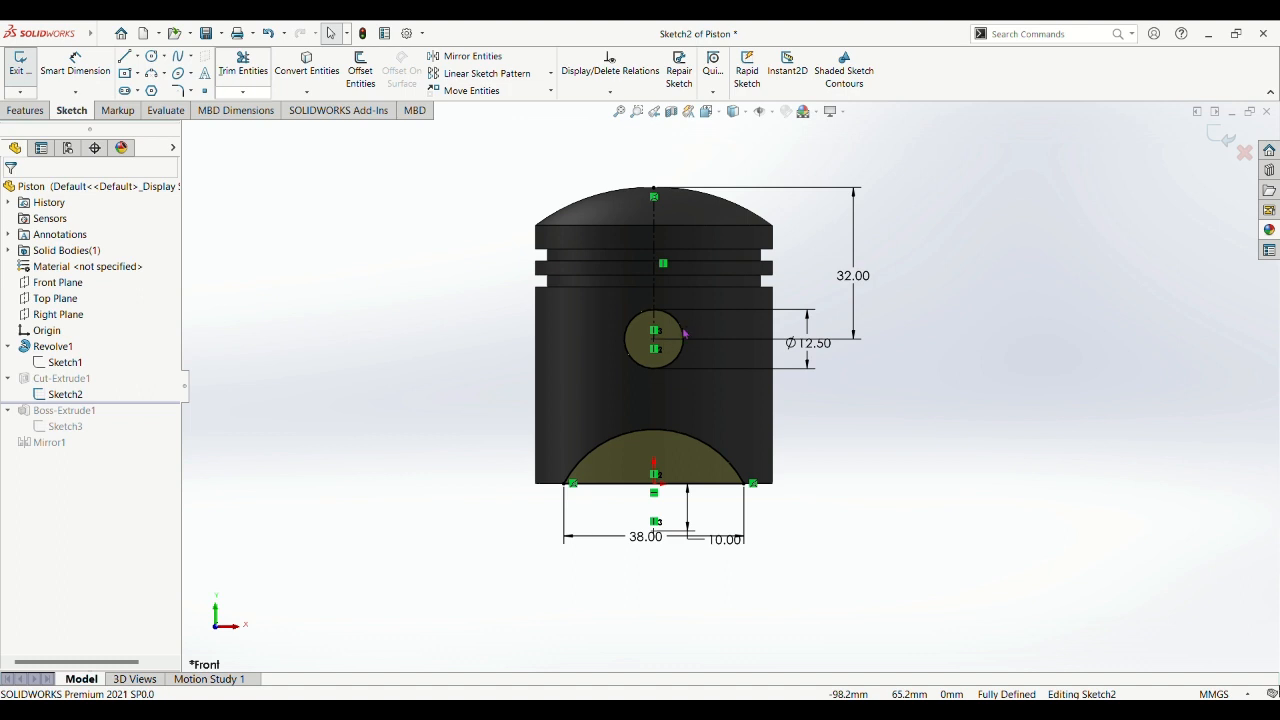
pyautogui.scroll(-2, 630, 285)
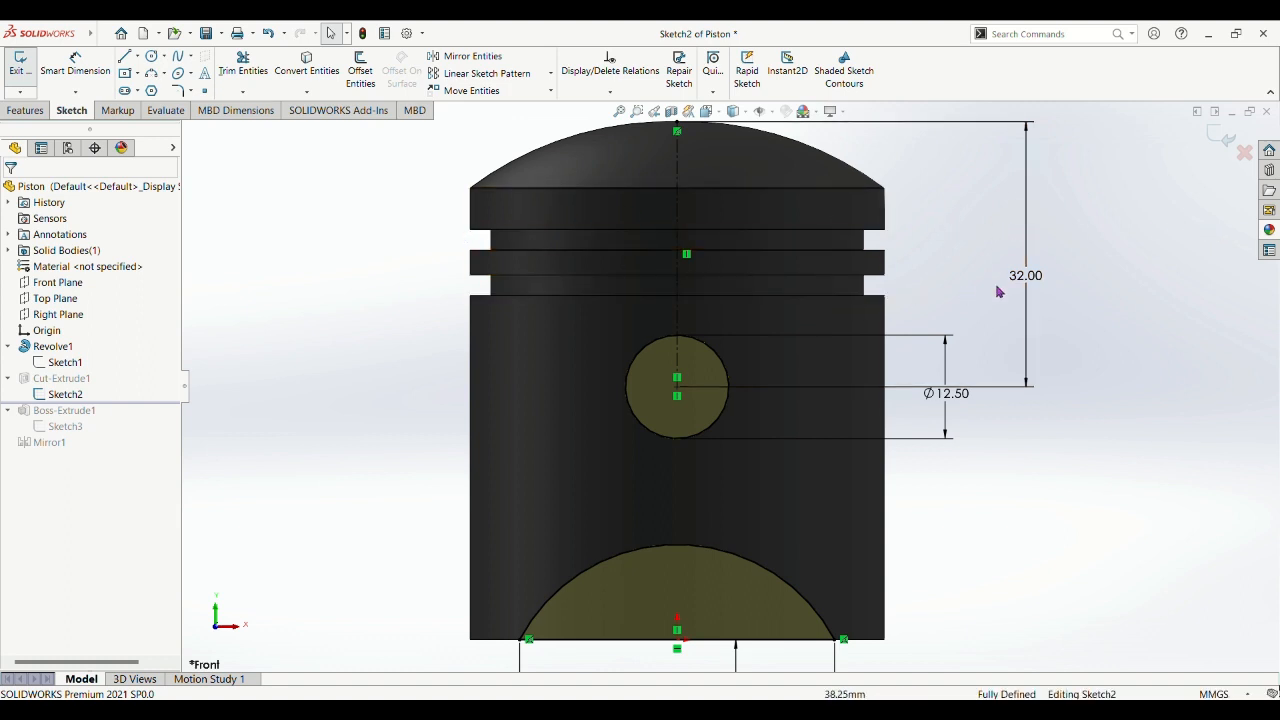
pyautogui.scroll(-1, 926, 443)
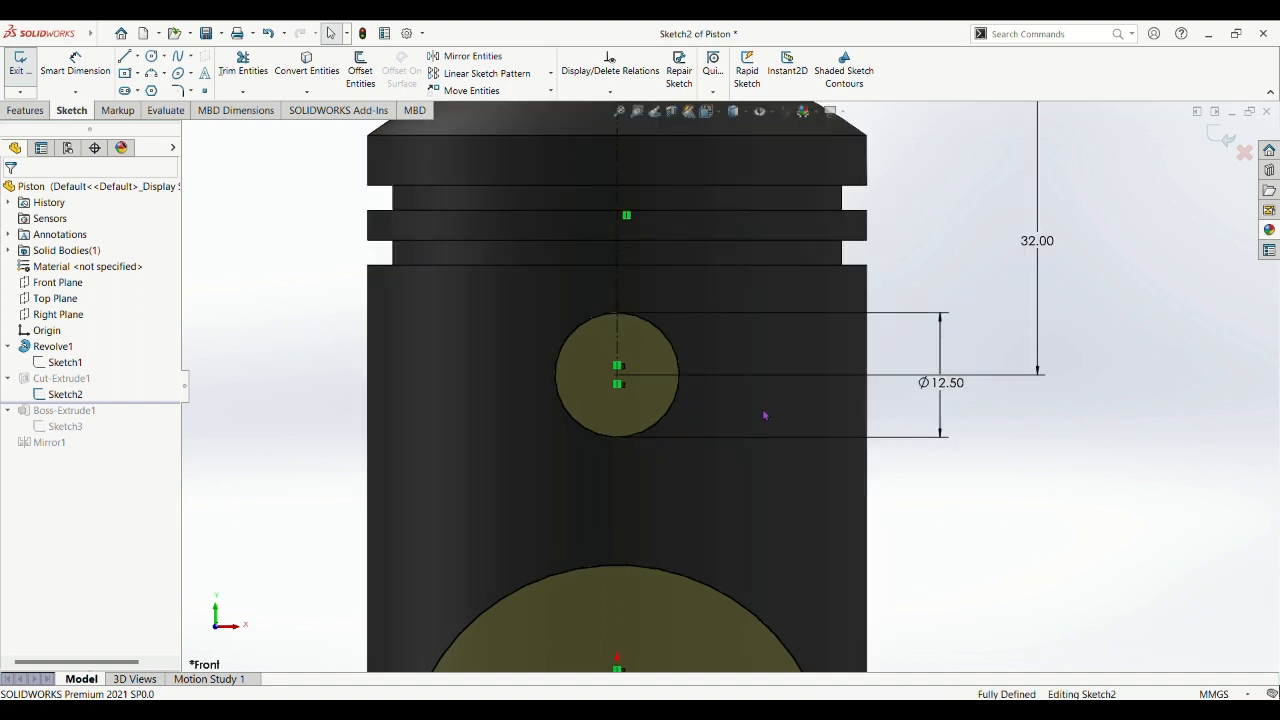
pyautogui.scroll(2, 740, 396)
pyautogui.scroll(-1, 616, 433)
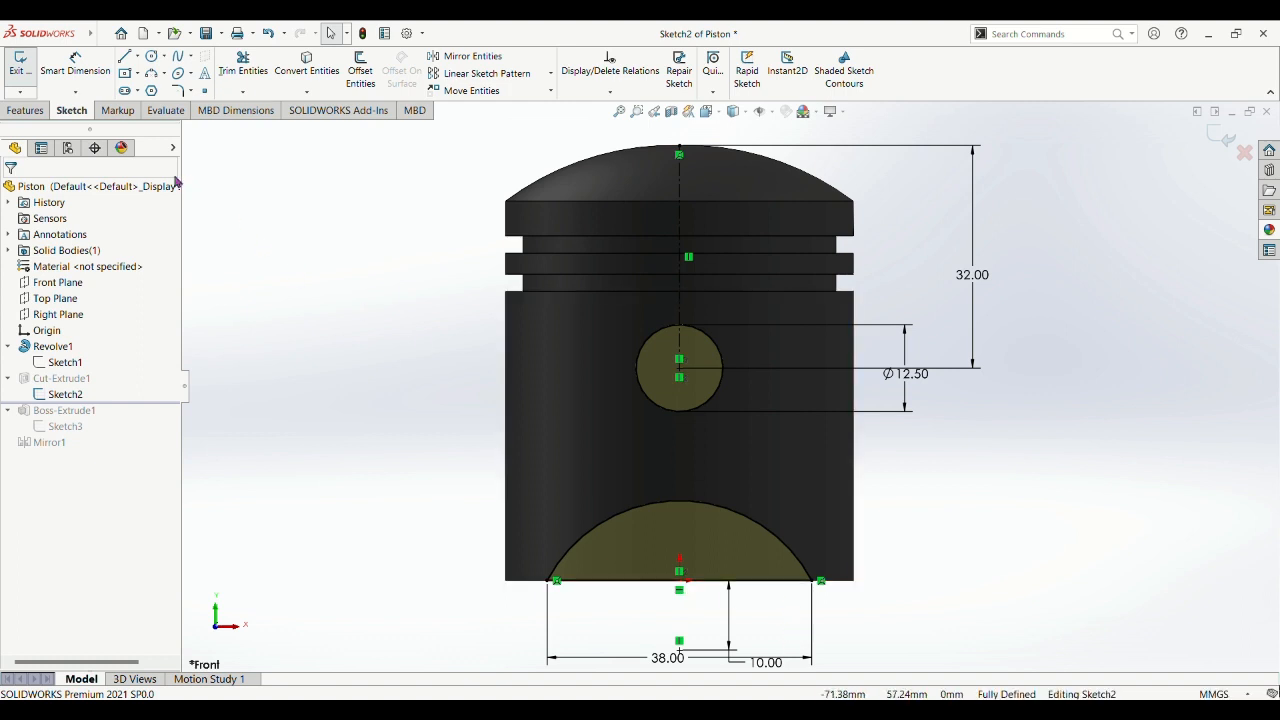
# Exit Sketch2, examine the end conditions of Cut-Extrude1 in both directions, and accept the feature to inspect the cuts.
pyautogui.click(22, 78)
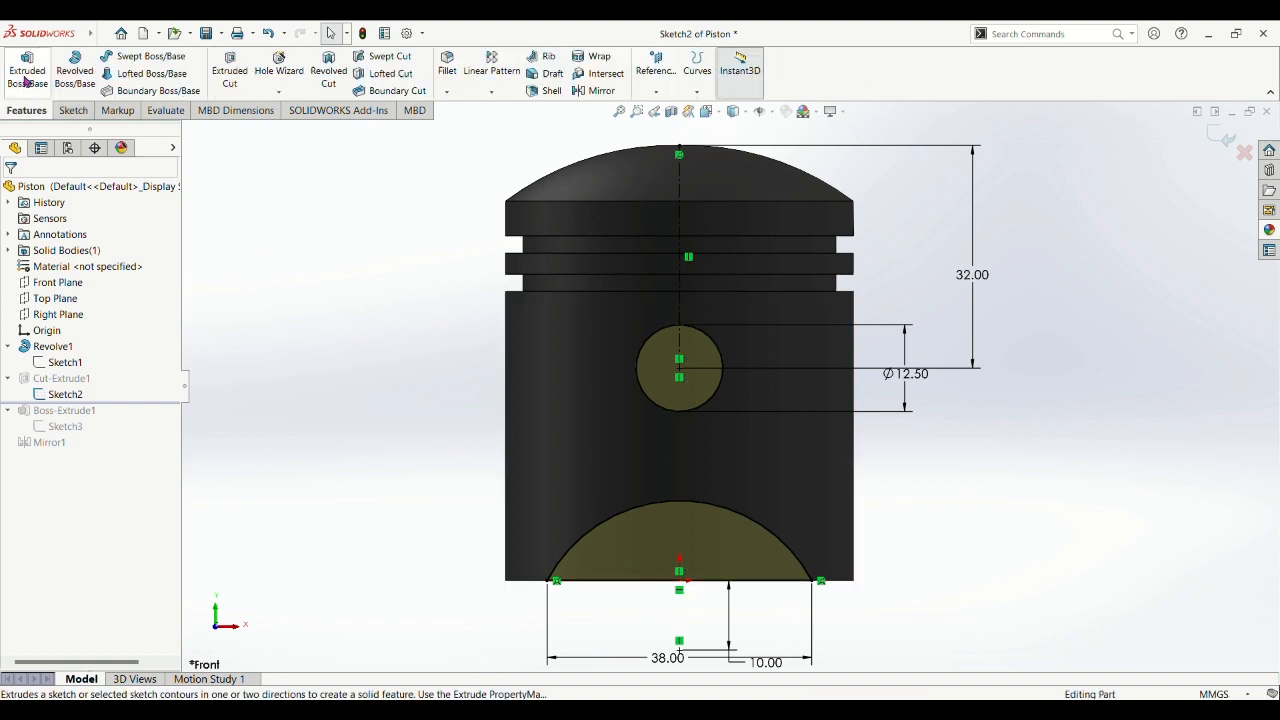
pyautogui.click(62, 385)
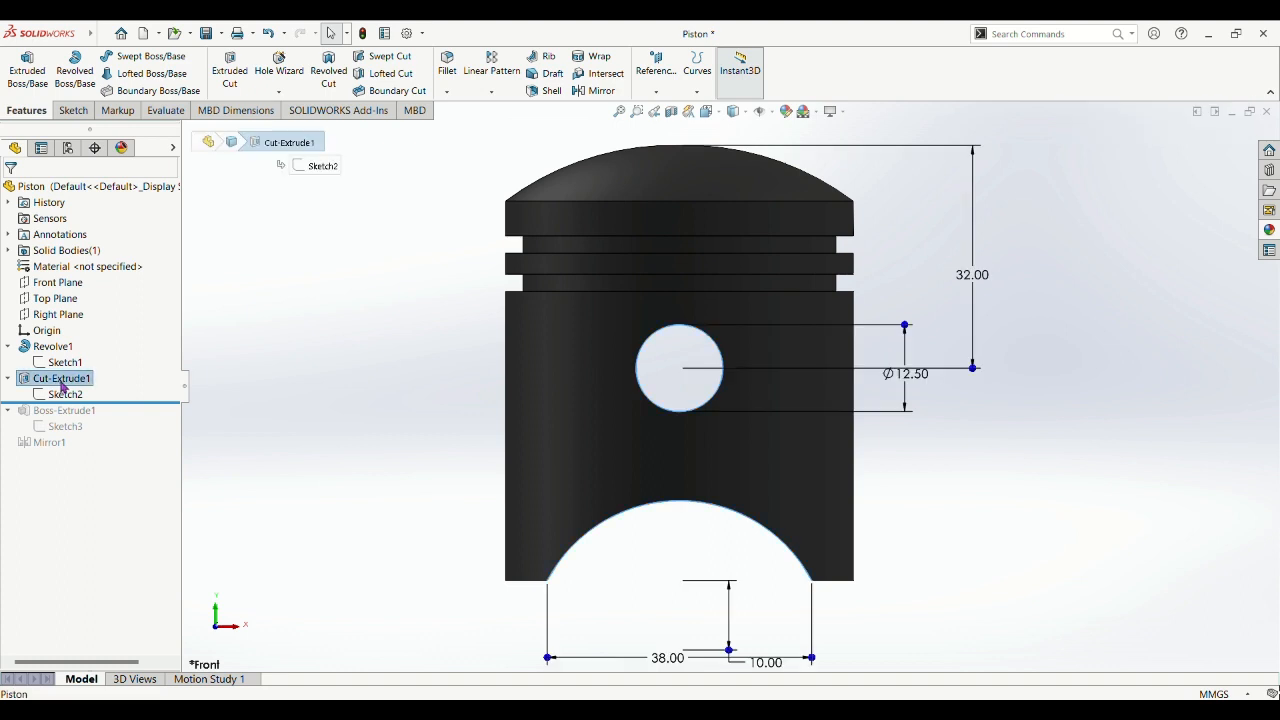
pyautogui.click(85, 352)
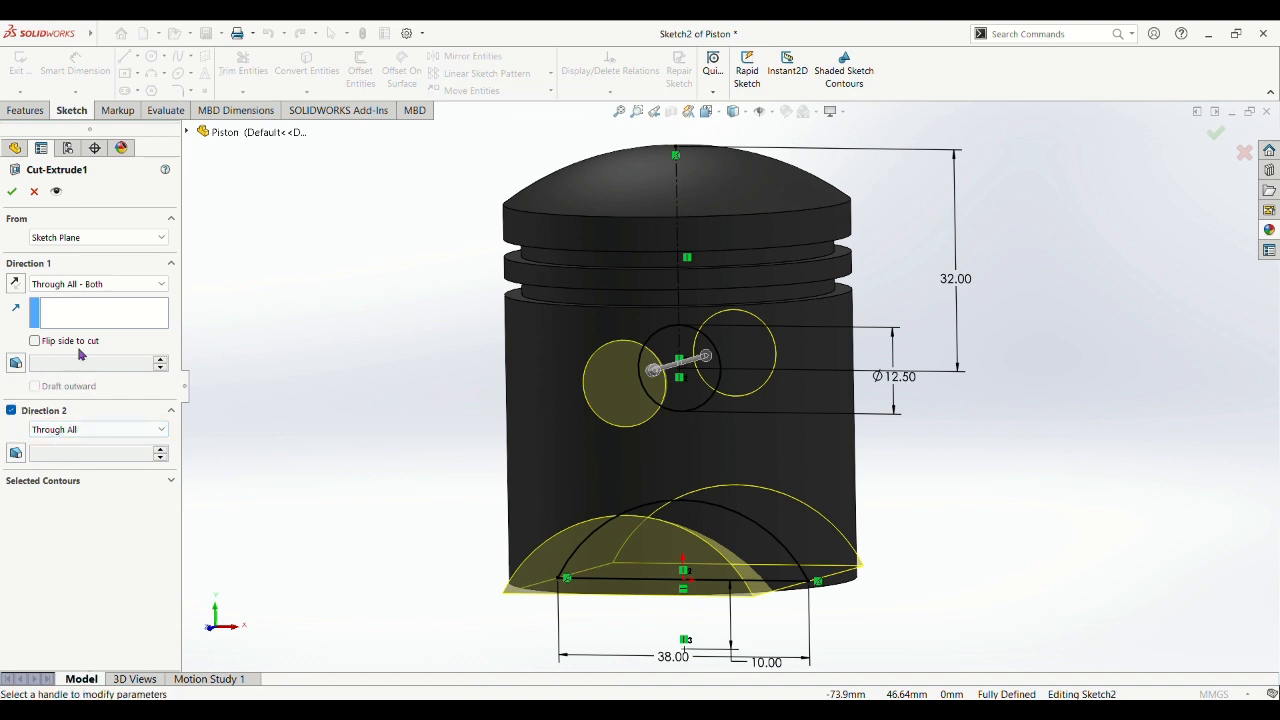
pyautogui.click(11, 192)
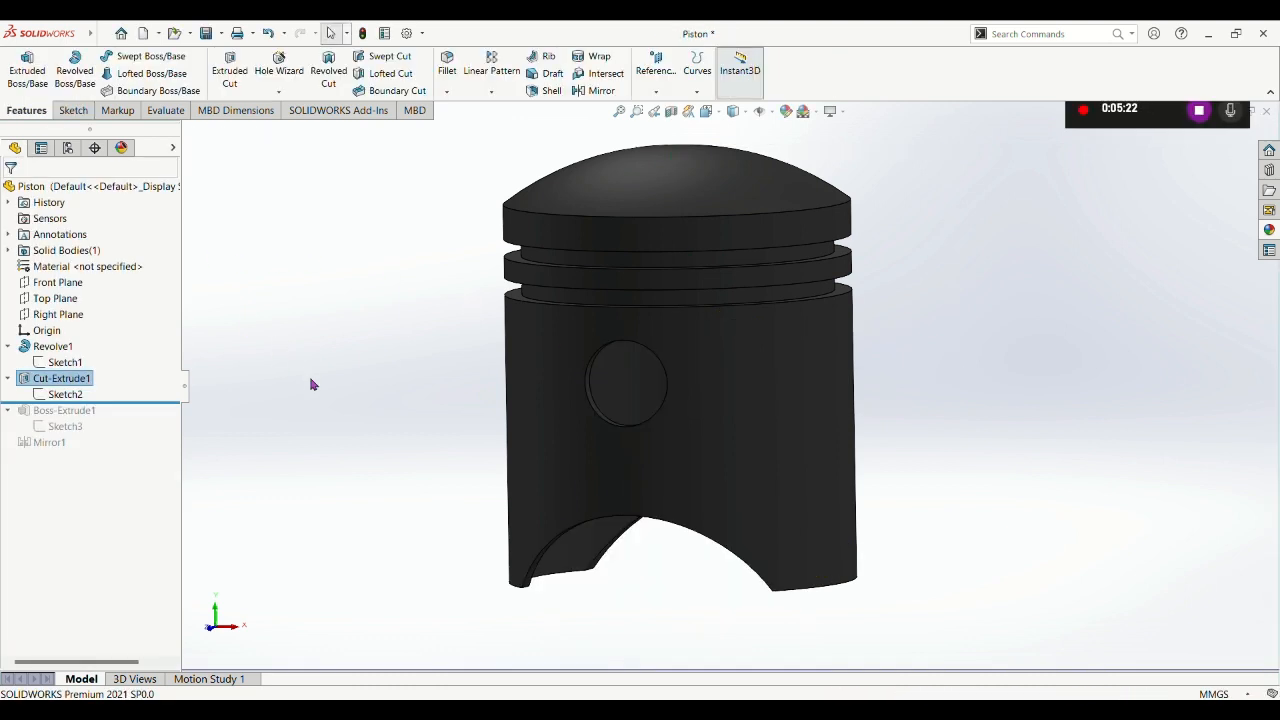
pyautogui.moveTo(408, 405); pyautogui.dragTo(388, 380, button='middle')
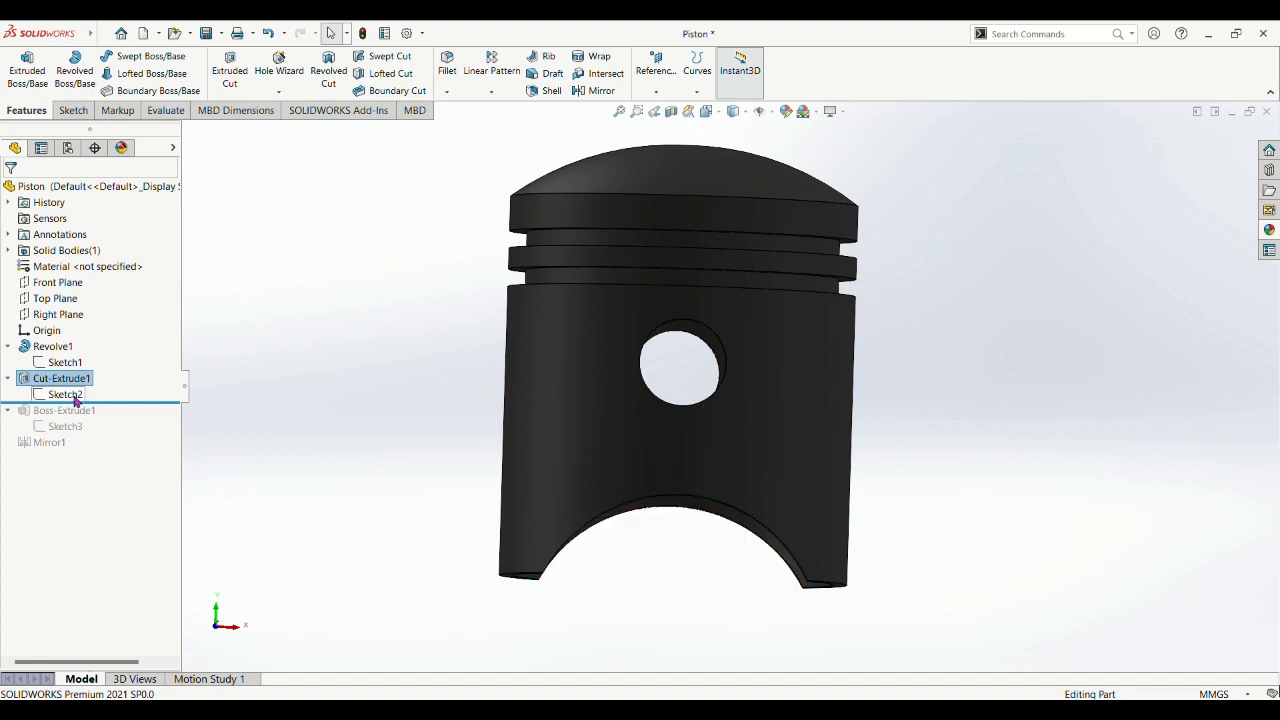
# Roll the feature history forward to include Boss-Extrude1 and open its Sketch3 for editing.
pyautogui.moveTo(80, 410)
pyautogui.mouseDown()
pyautogui.moveTo(128, 424)
pyautogui.moveTo(80, 427)
pyautogui.mouseUp()
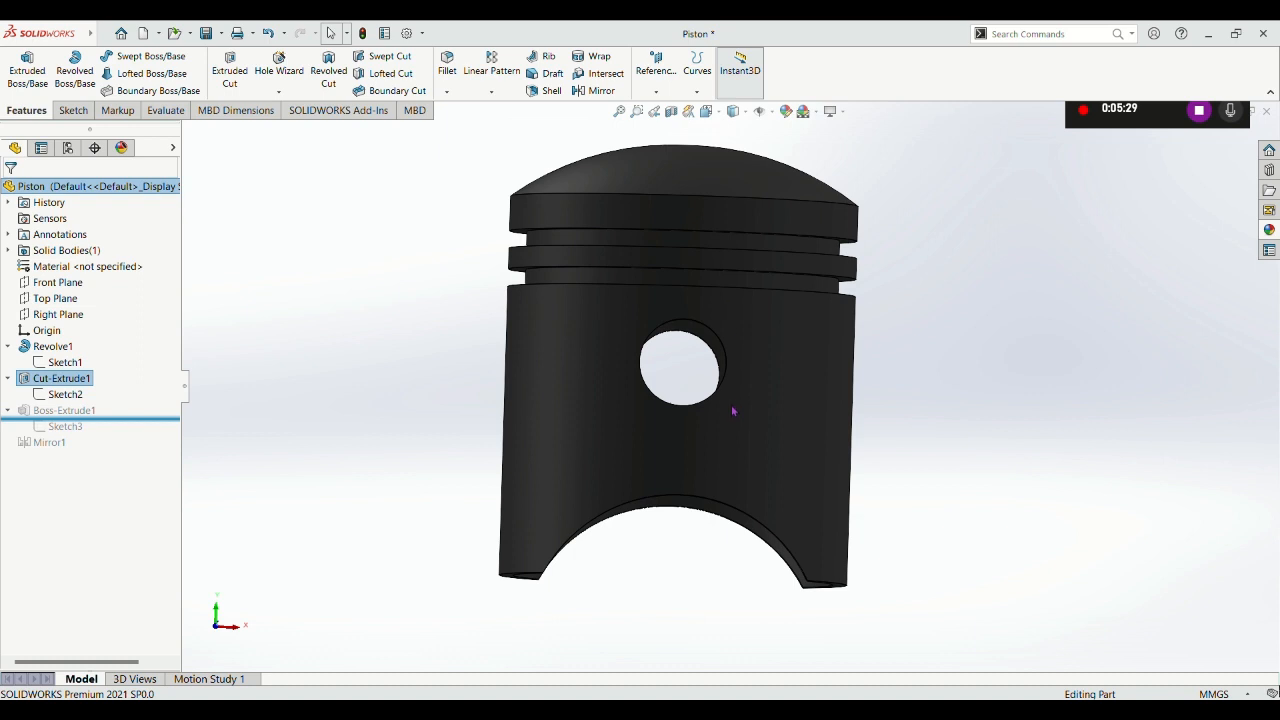
pyautogui.click(290, 352)
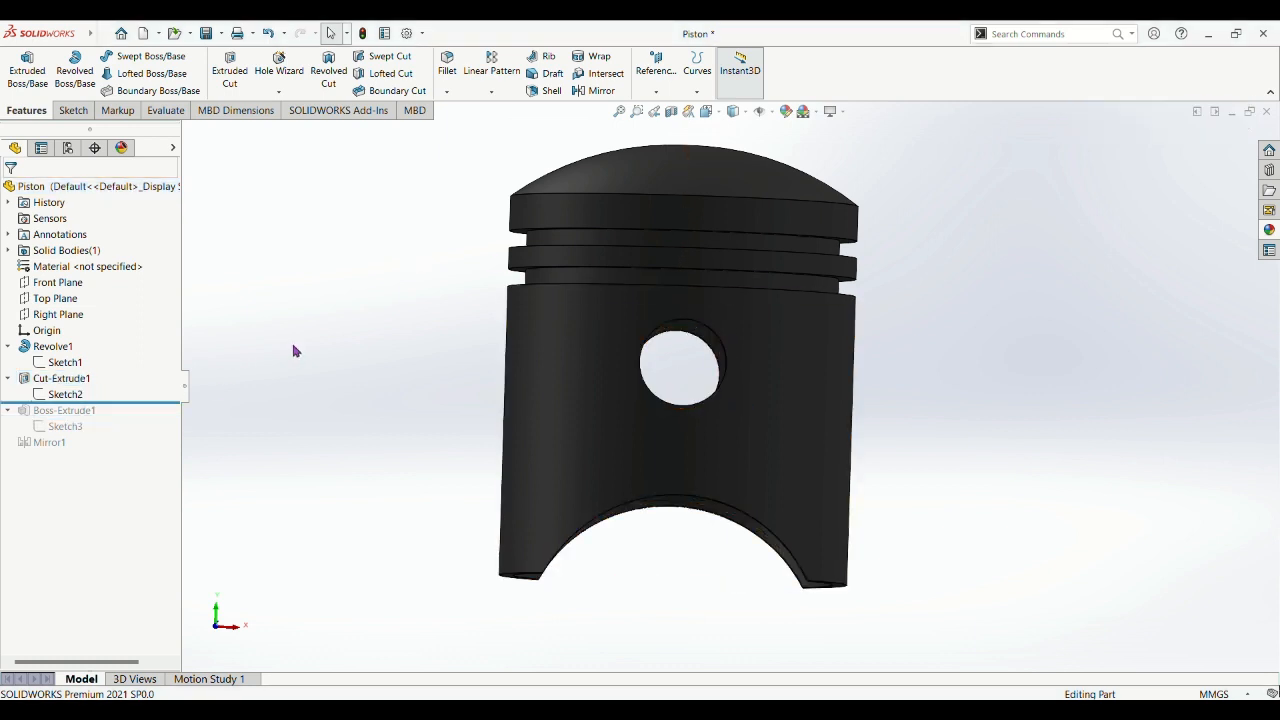
pyautogui.moveTo(86, 404); pyautogui.dragTo(86, 436)
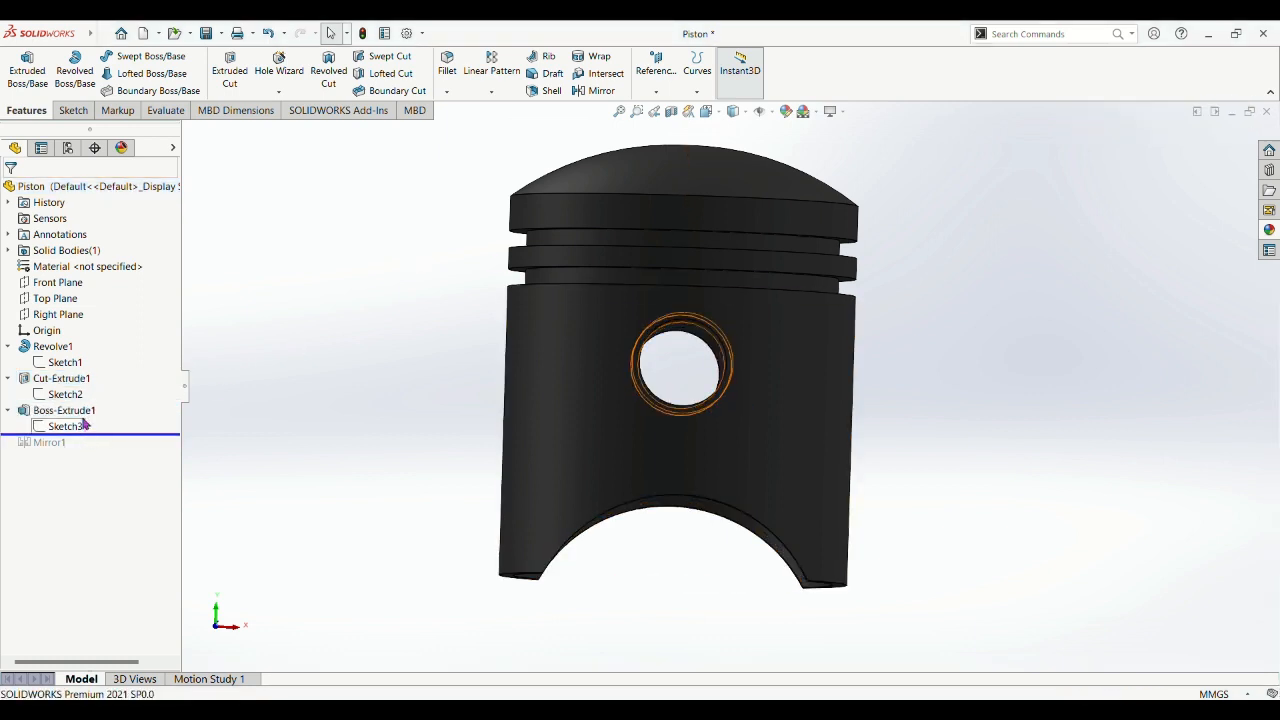
pyautogui.click(84, 426)
pyautogui.click(86, 398)
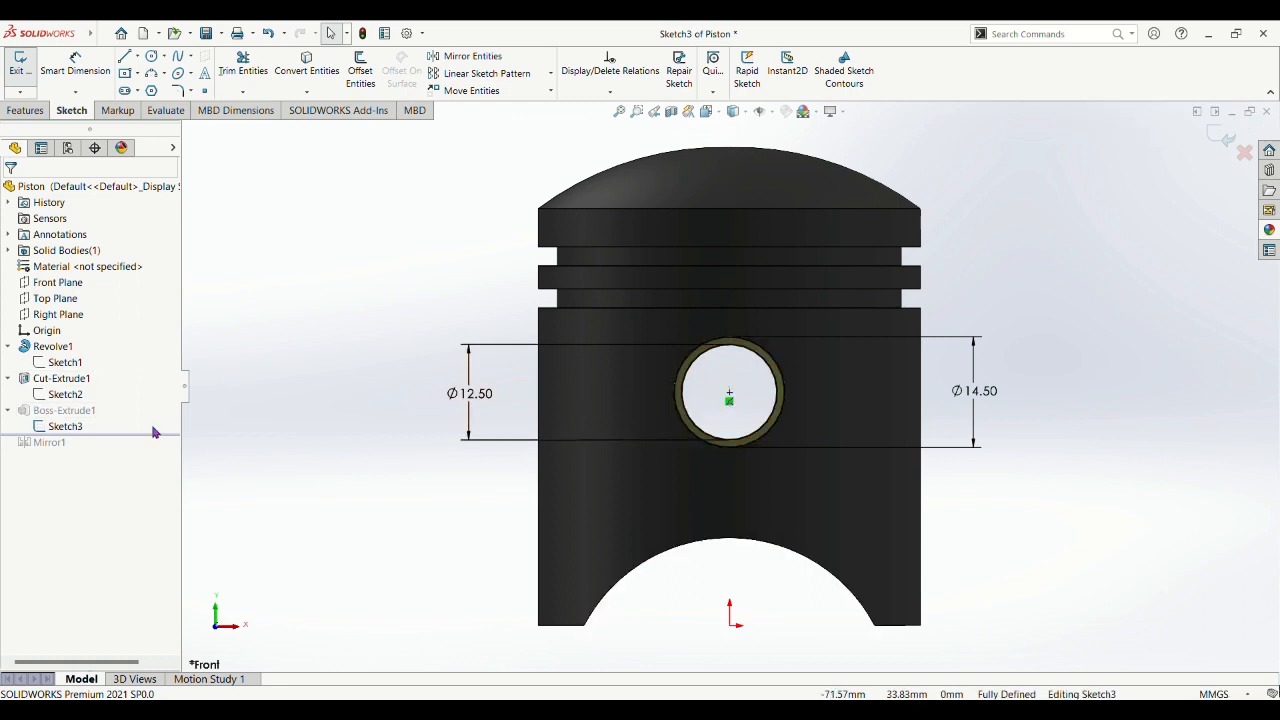
# Exit the pin boss sketch with its two concentric circles and open the Boss-Extrude1 feature for editing.
pyautogui.click(19, 62)
pyautogui.click(86, 424)
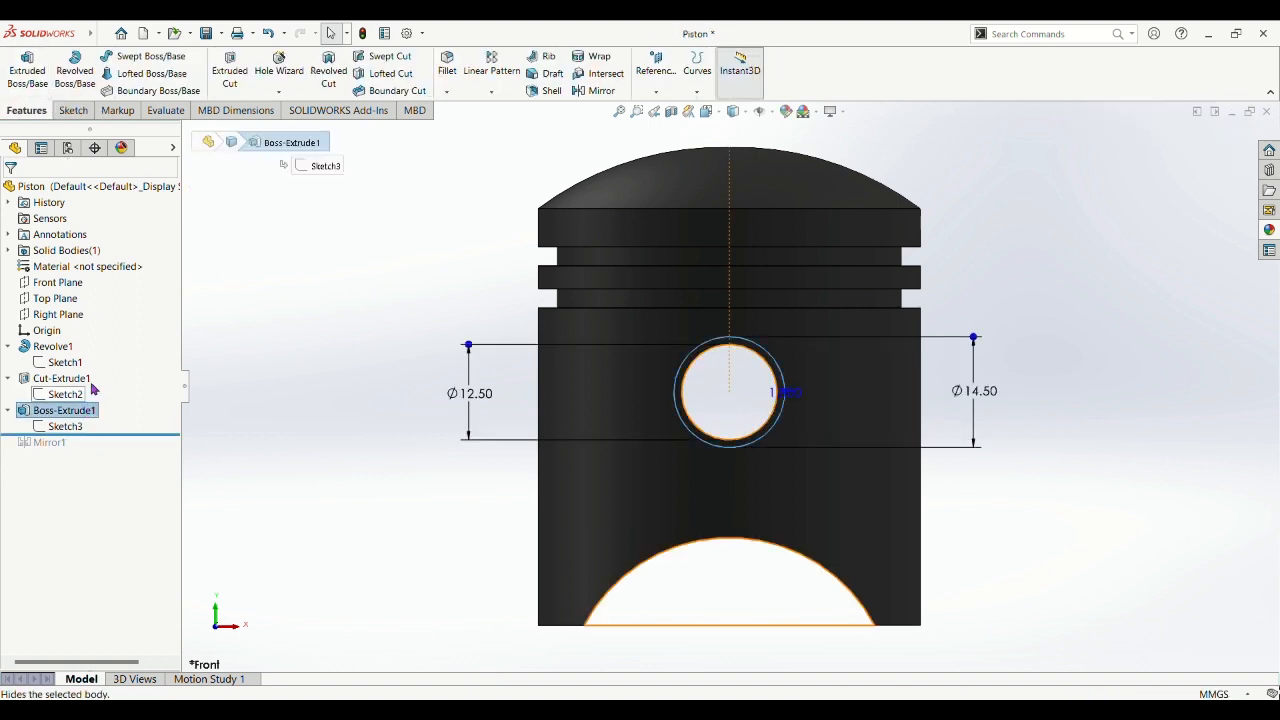
pyautogui.click(97, 385)
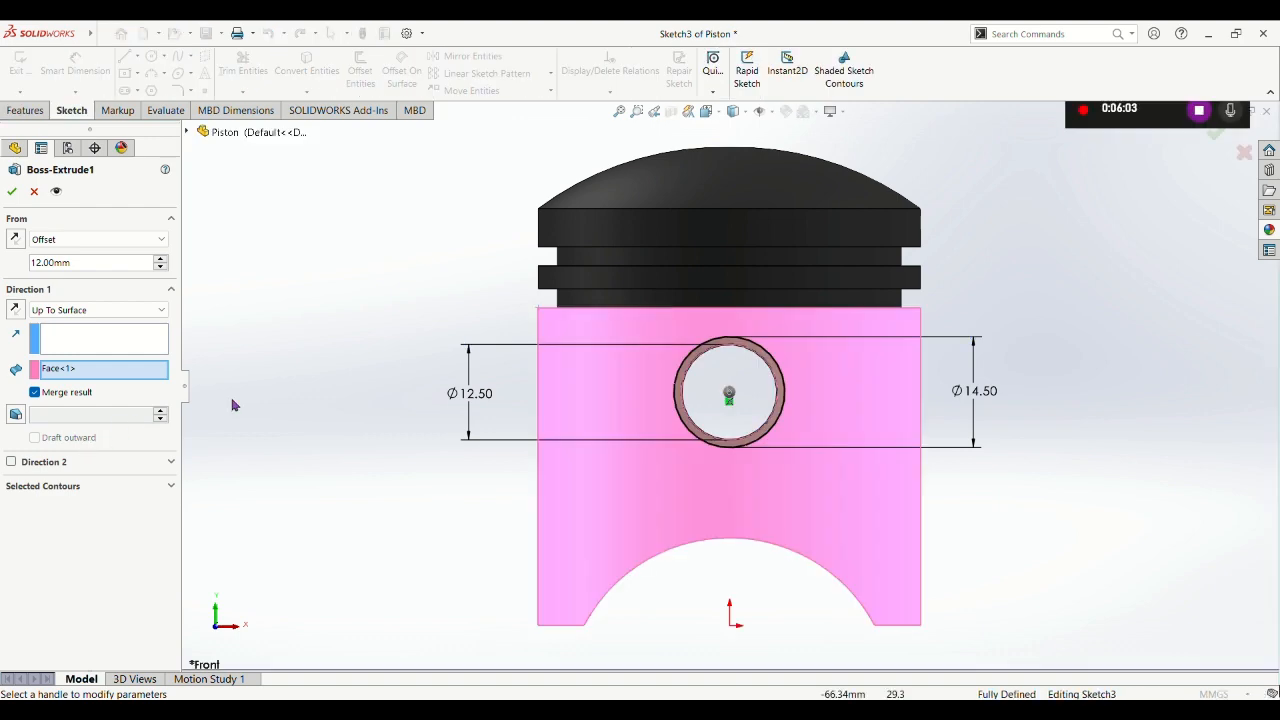
# Examine the pin boss's start offset, end surface and merge option from several angles, and accept the feature.
pyautogui.moveTo(313, 389); pyautogui.dragTo(264, 410, button='middle')
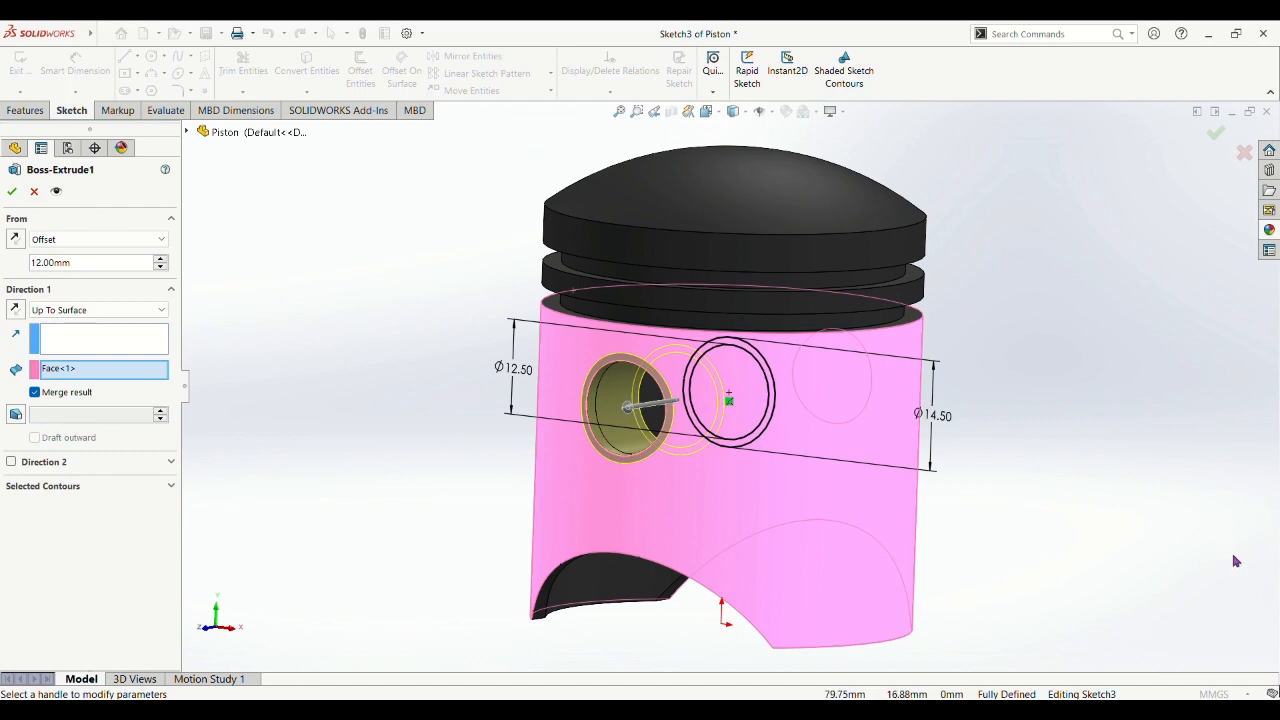
pyautogui.moveTo(1136, 580); pyautogui.dragTo(1171, 603, button='middle')
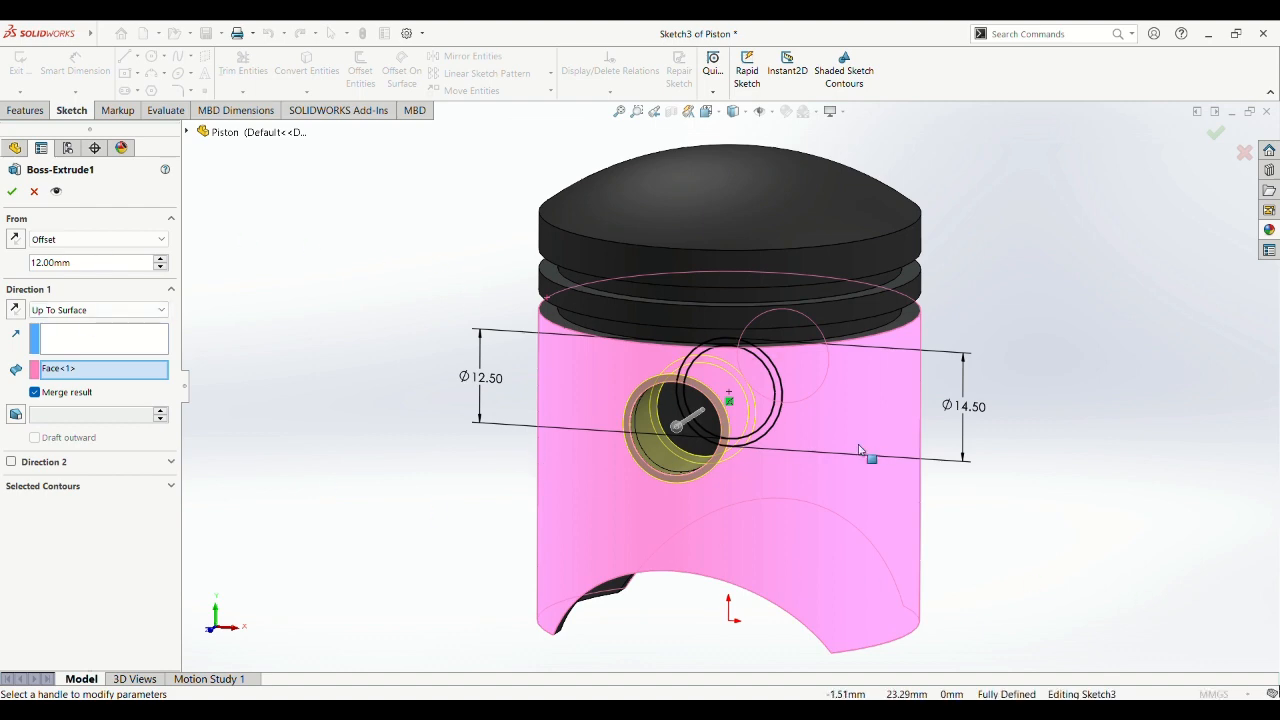
pyautogui.moveTo(1127, 421)
pyautogui.mouseDown(button='middle')
pyautogui.moveTo(1083, 440)
pyautogui.moveTo(1140, 423)
pyautogui.mouseUp(button='middle')
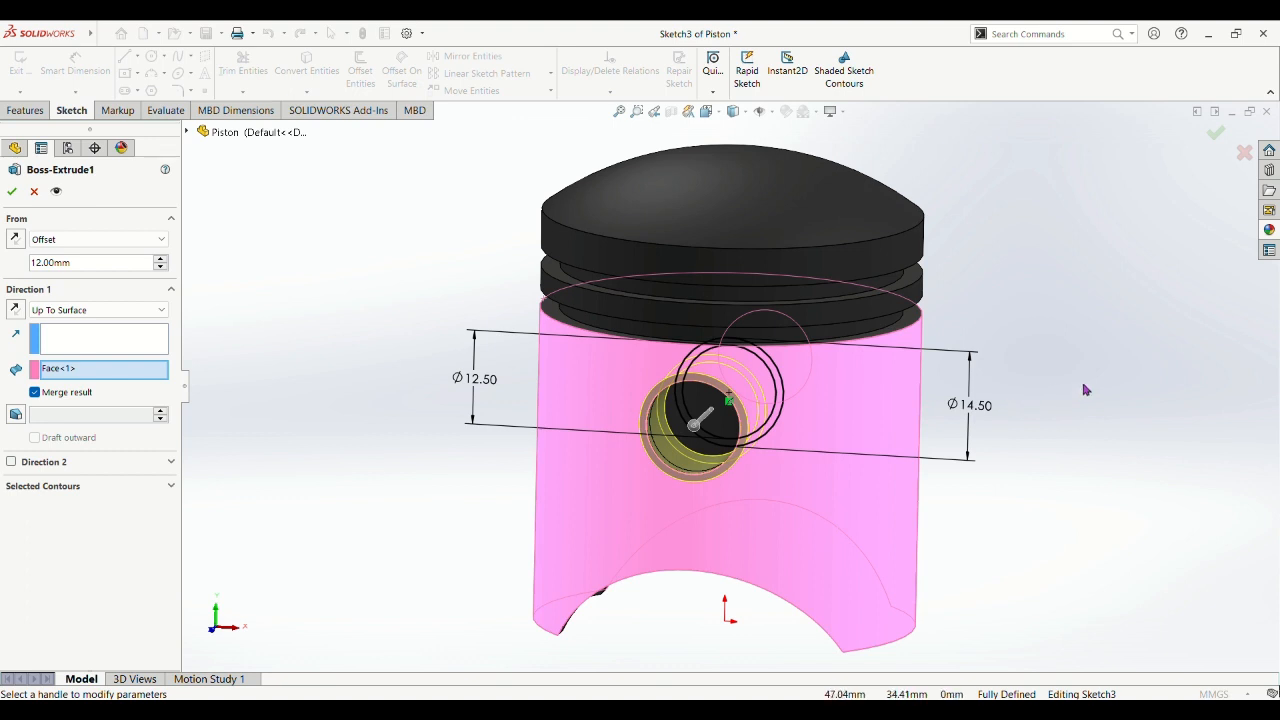
pyautogui.moveTo(1085, 390); pyautogui.dragTo(1066, 408, button='middle')
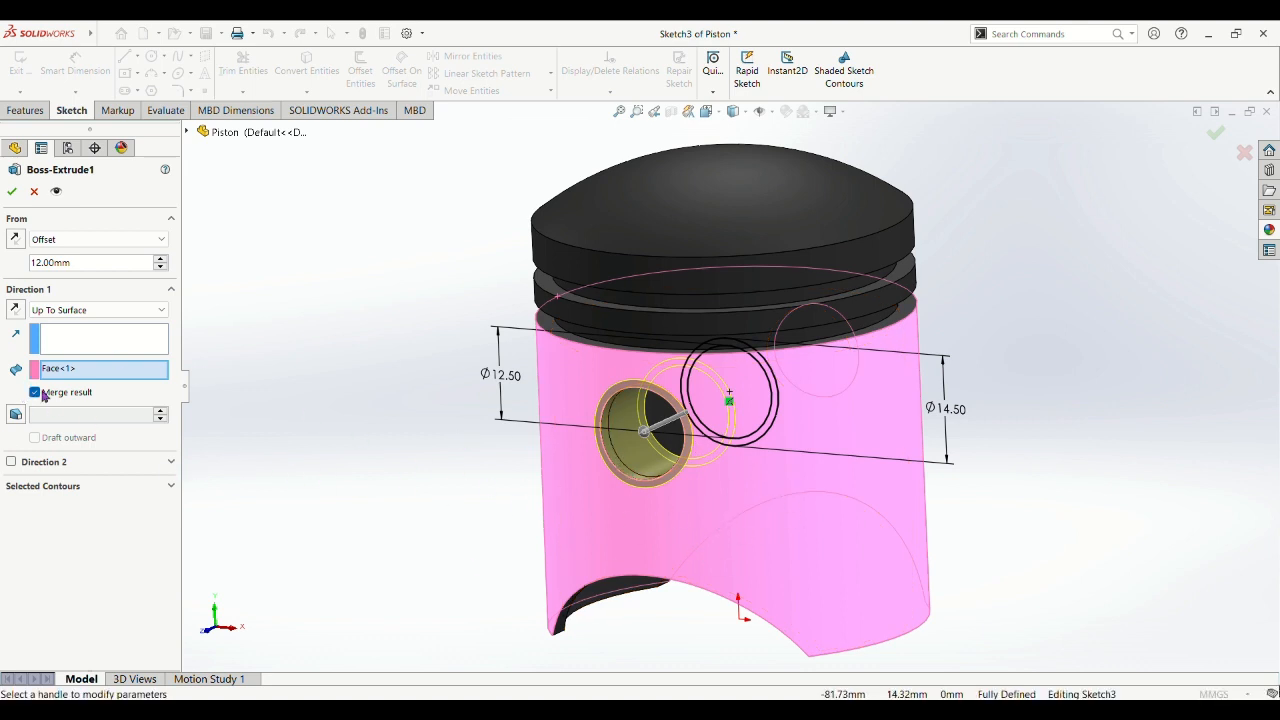
pyautogui.click(13, 193)
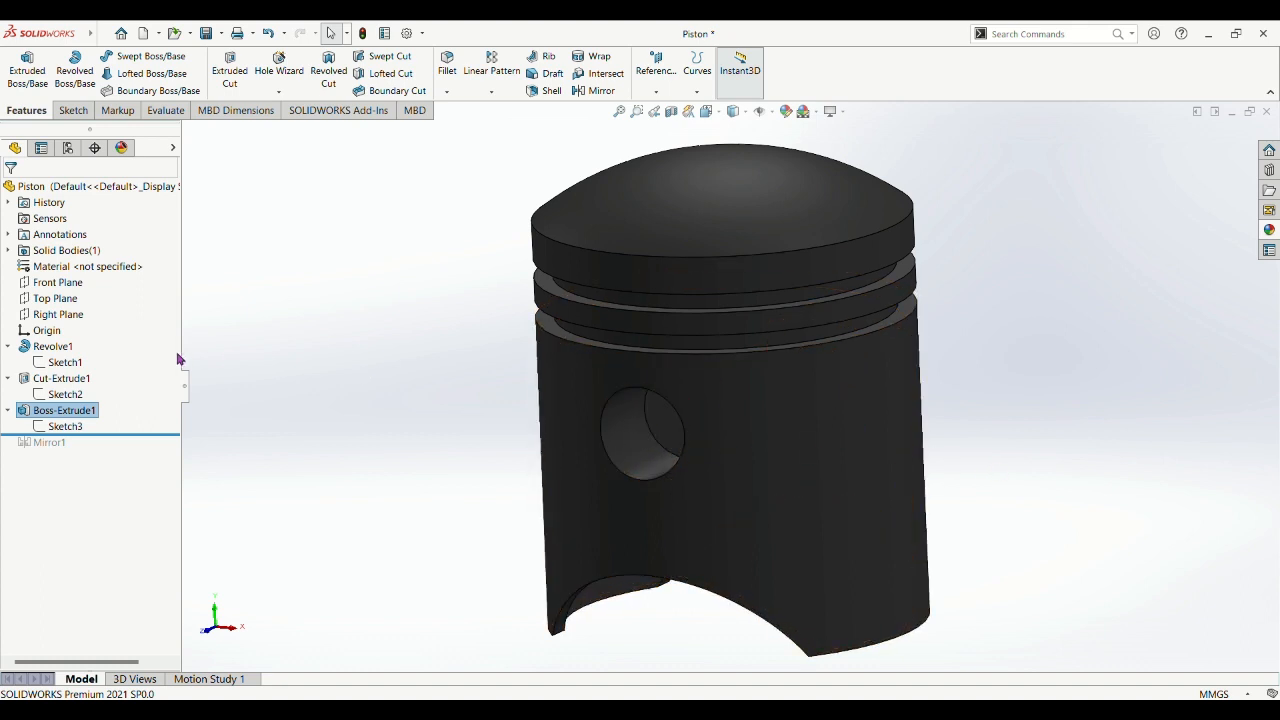
# Roll the feature history forward to include Mirror1 and open the feature to examine its mirror plane and mirrored boss.
pyautogui.moveTo(65, 430); pyautogui.dragTo(60, 452)
pyautogui.click(58, 446)
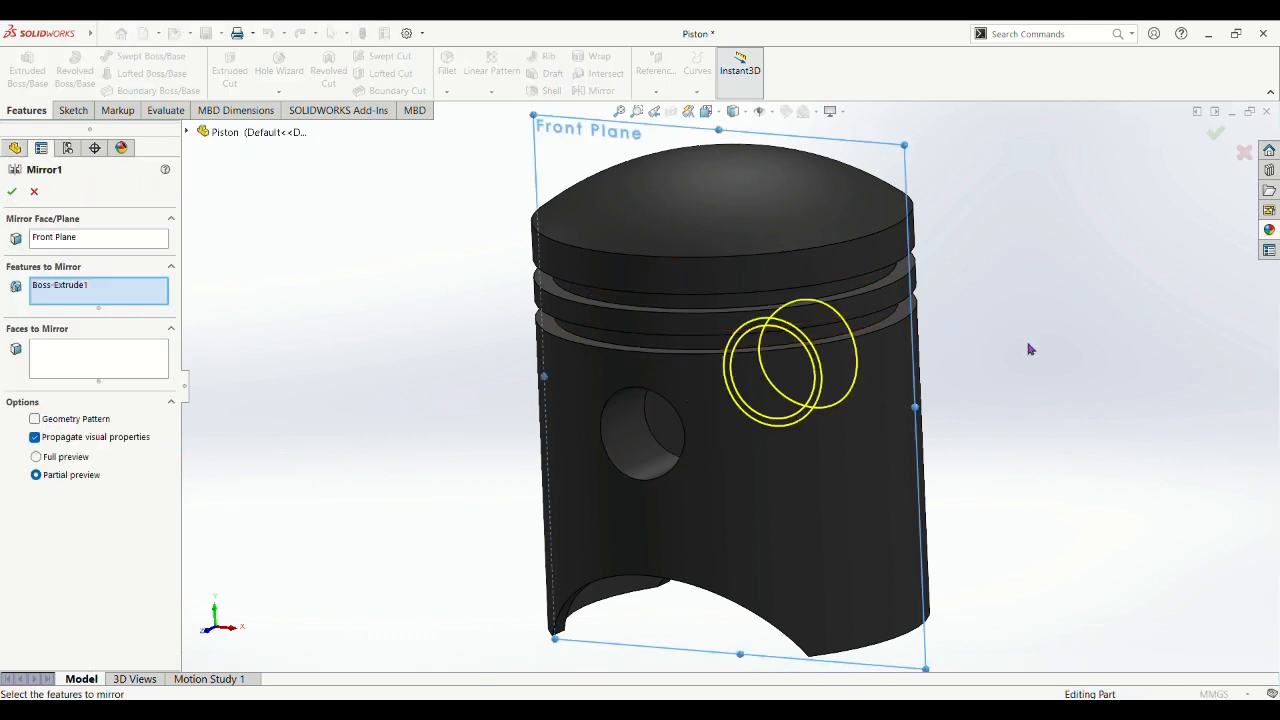
# Examine the Mirror1 feature's Front Plane and mirrored pin boss from several angles, and accept the feature.
pyautogui.moveTo(1029, 349); pyautogui.dragTo(976, 375, button='middle')
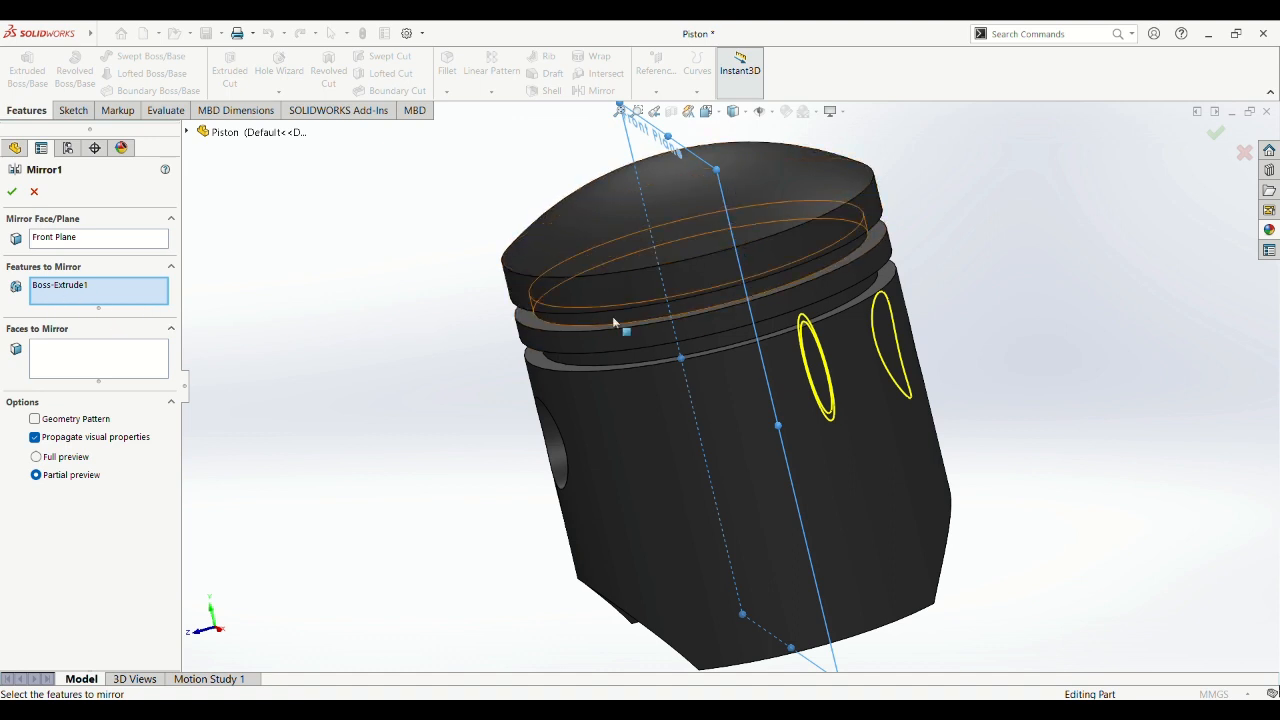
pyautogui.scroll(1, 433, 355)
pyautogui.moveTo(433, 355); pyautogui.dragTo(520, 356, button='middle')
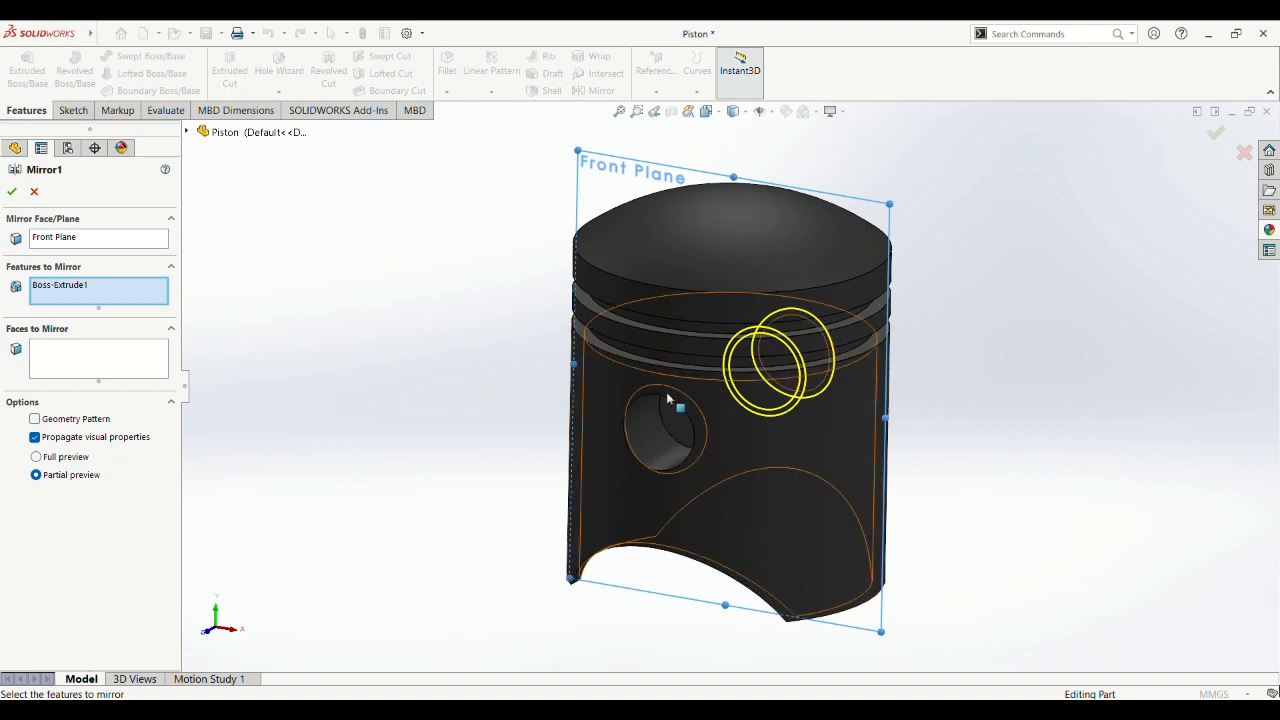
pyautogui.moveTo(1084, 352); pyautogui.dragTo(1050, 357, button='middle')
pyautogui.scroll(-1, 1054, 357)
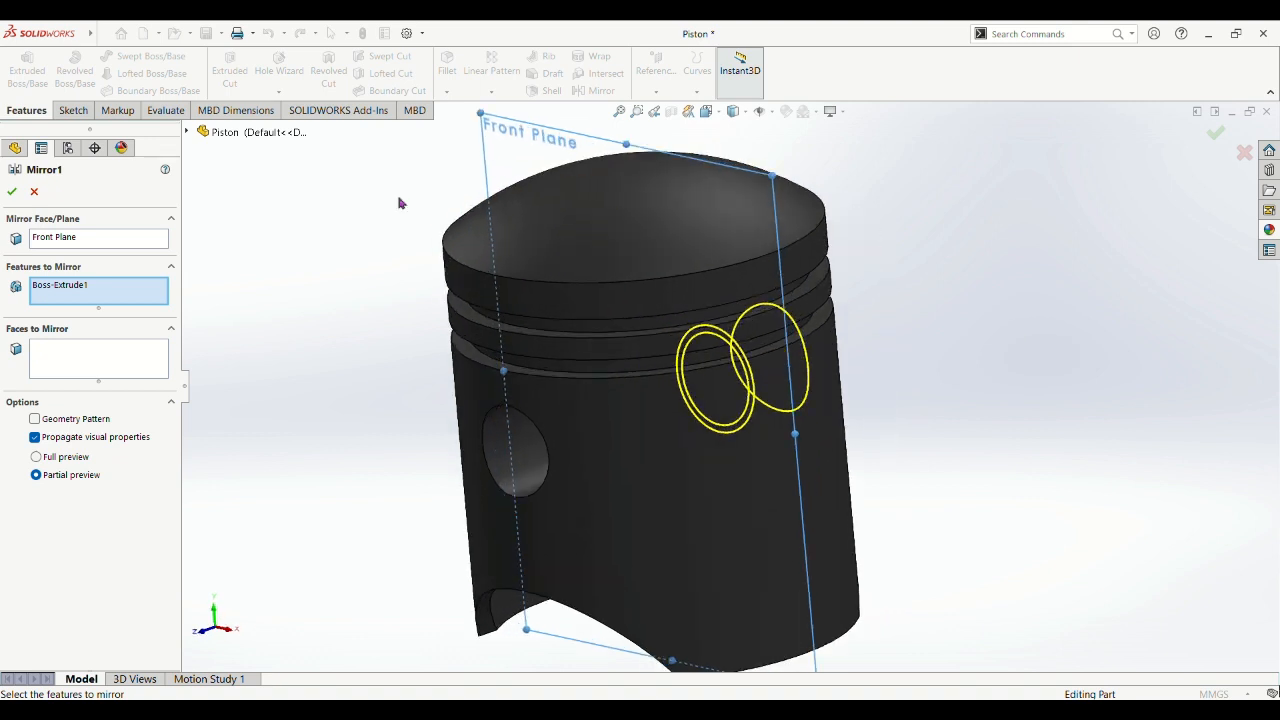
pyautogui.click(12, 193)
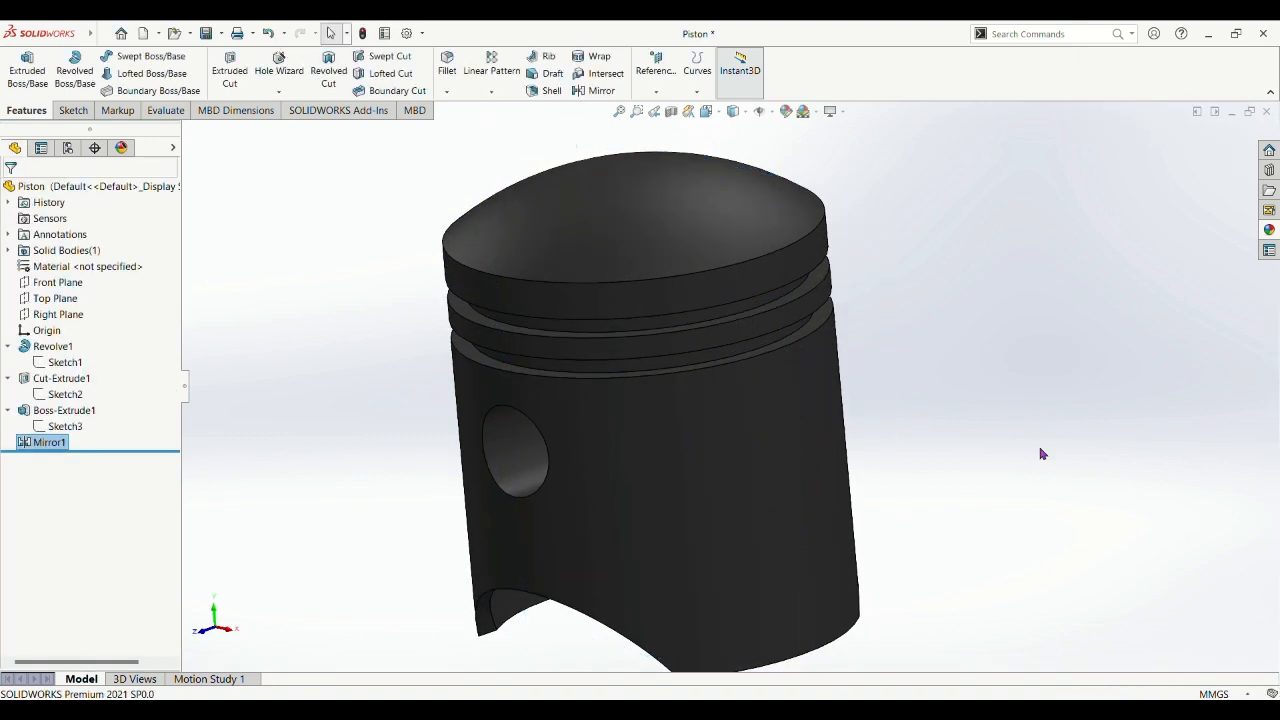
# Inspect the finished piston's two internal pin bosses and through hole from below and the side, and restore the isometric view.
pyautogui.moveTo(1025, 471); pyautogui.dragTo(946, 163, button='middle')
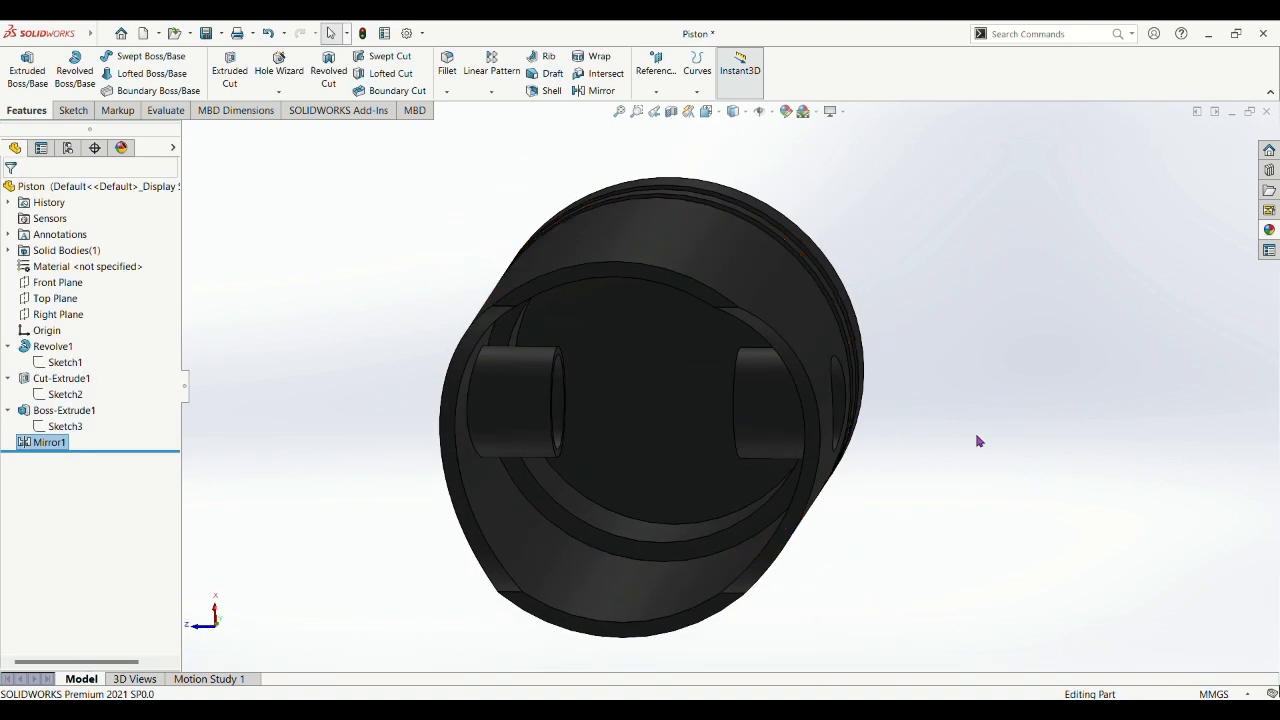
pyautogui.moveTo(995, 434); pyautogui.dragTo(982, 424, button='middle')
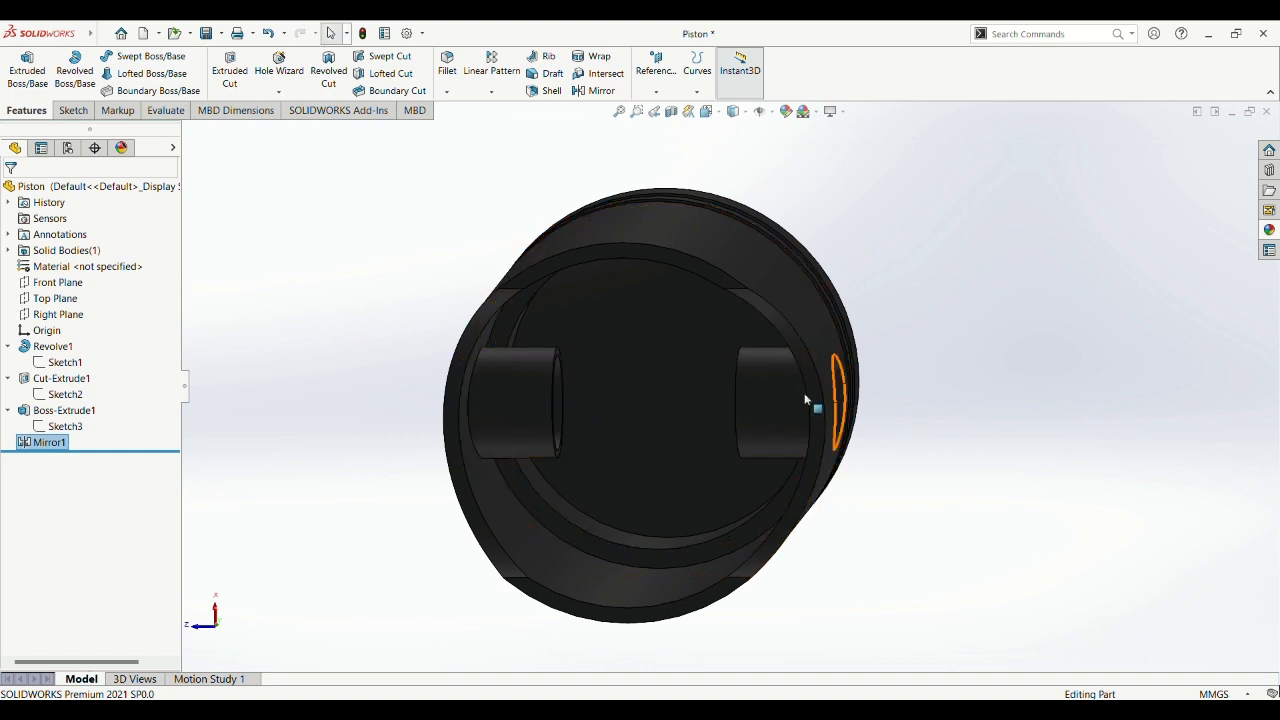
pyautogui.moveTo(1032, 252); pyautogui.dragTo(1163, 463, button='middle')
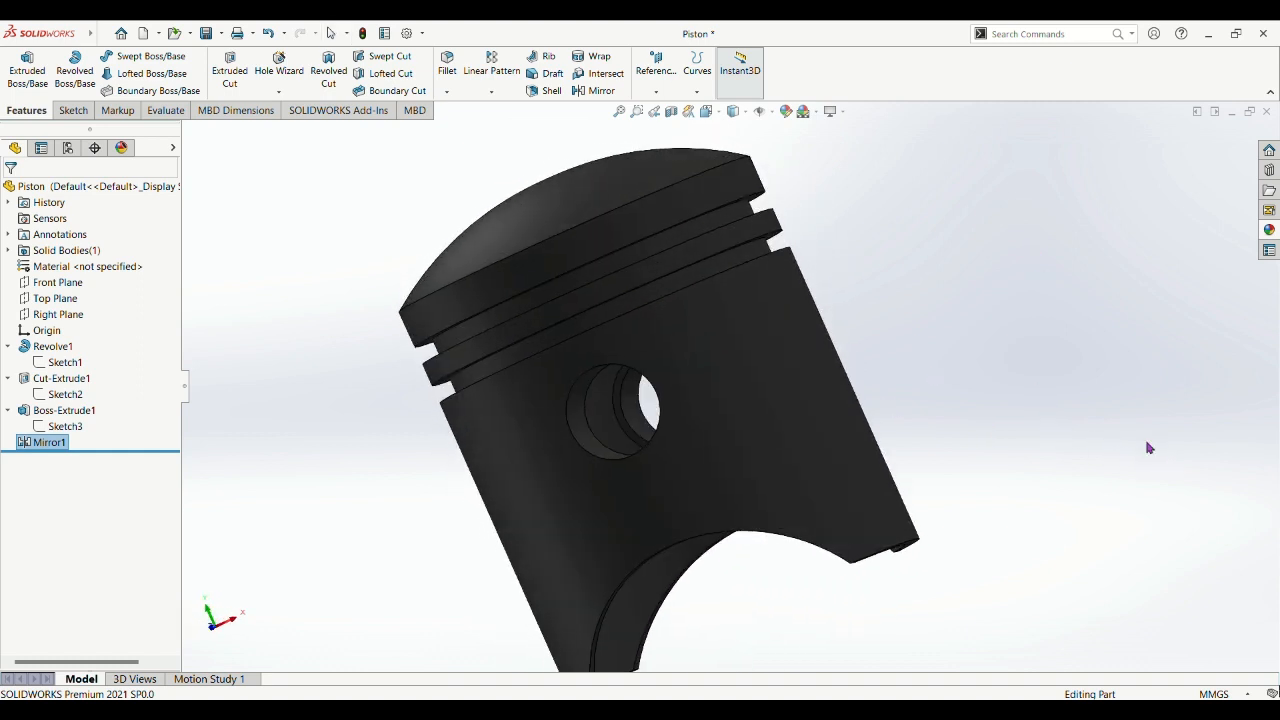
pyautogui.click(707, 111)
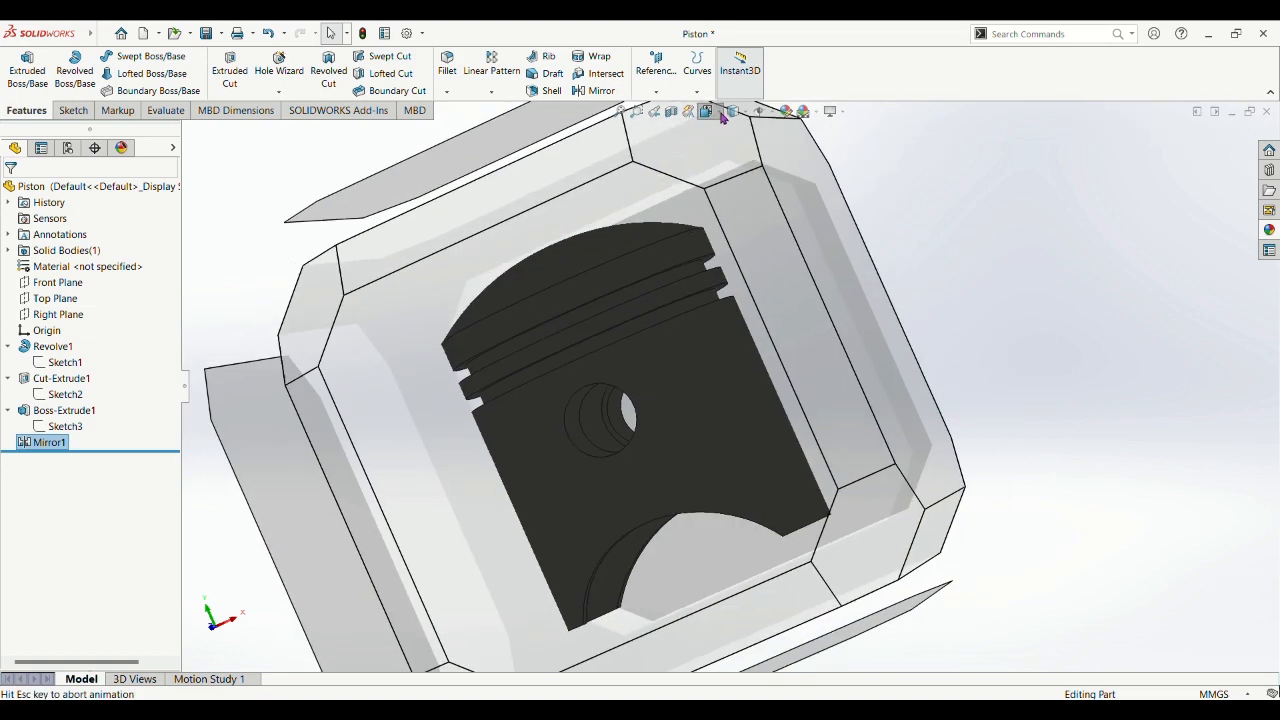
pyautogui.hotkey('ctrl', '7')
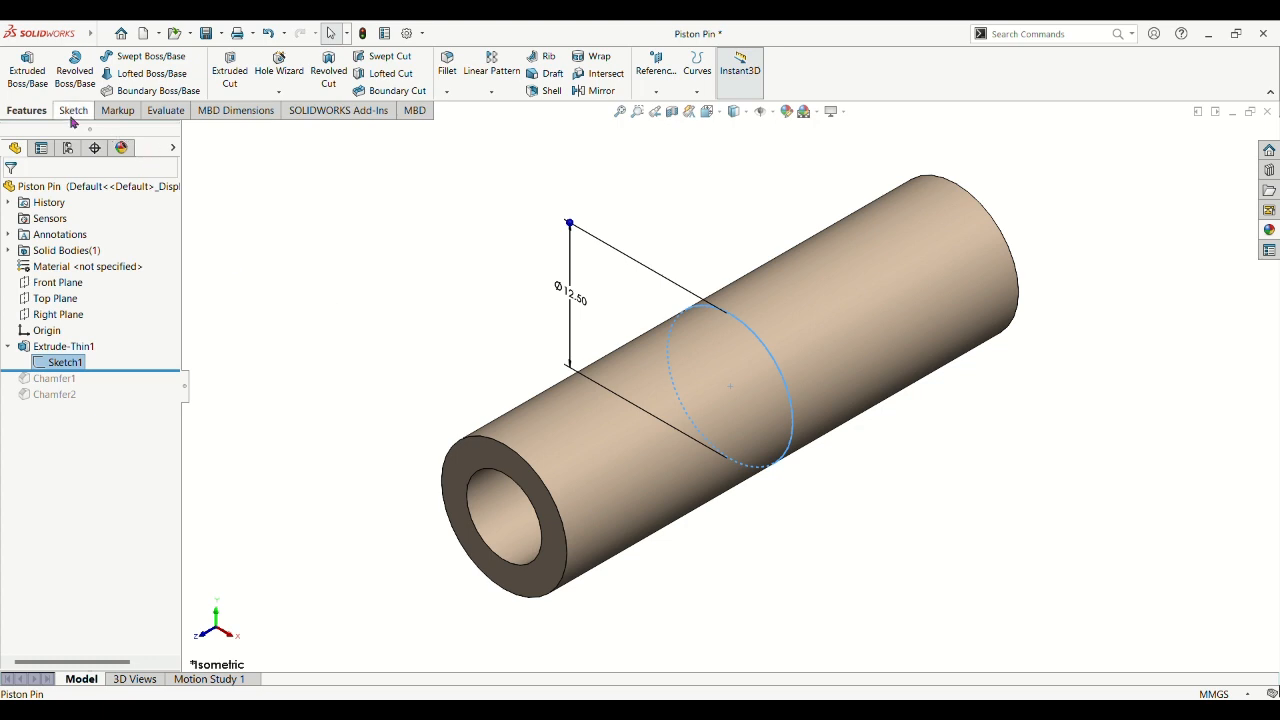
# View the piston pin normal to the Front Plane, open Sketch1 for editing, and examine its centred circle and diameter dimension.
pyautogui.click(58, 284)
pyautogui.click(126, 278)
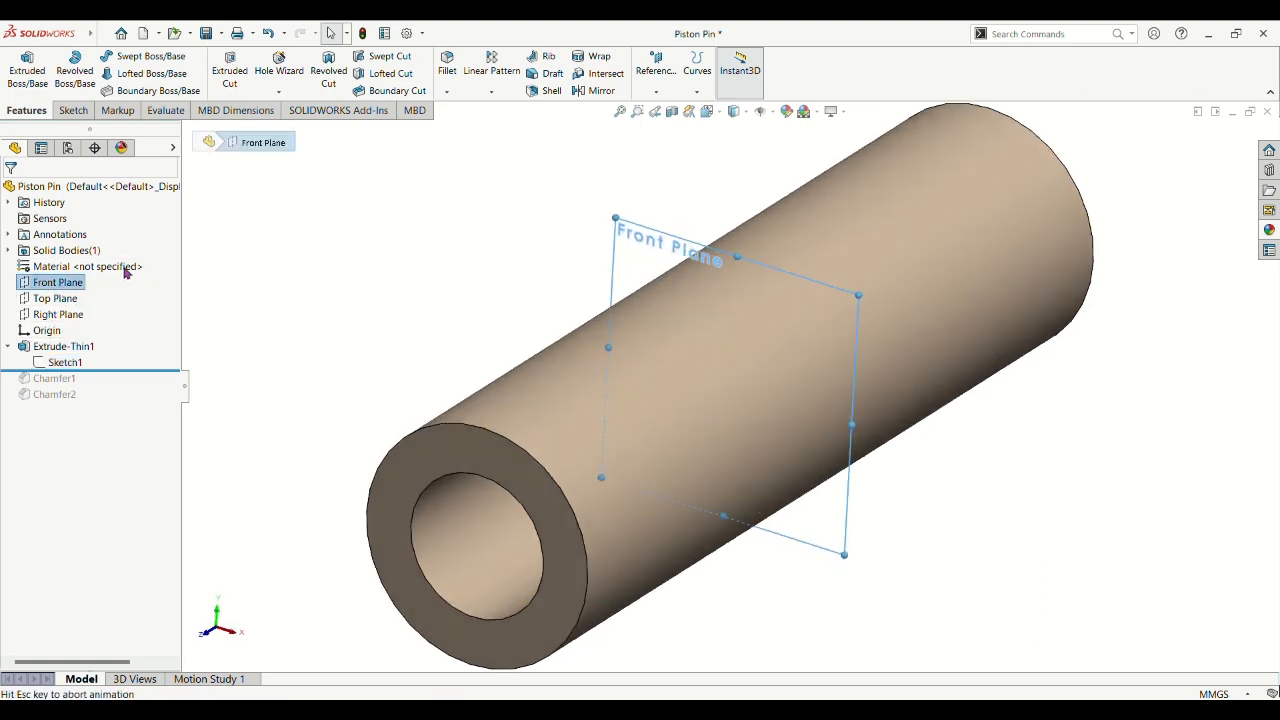
pyautogui.click(65, 362)
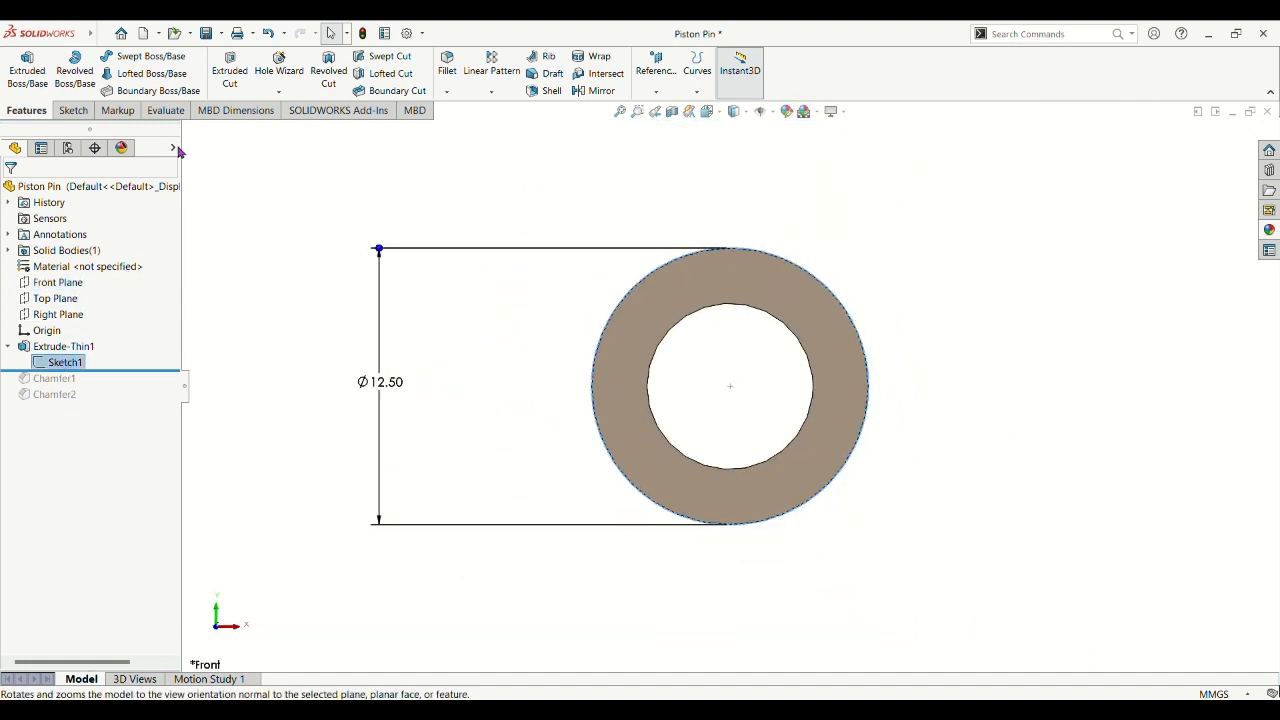
pyautogui.click(73, 110)
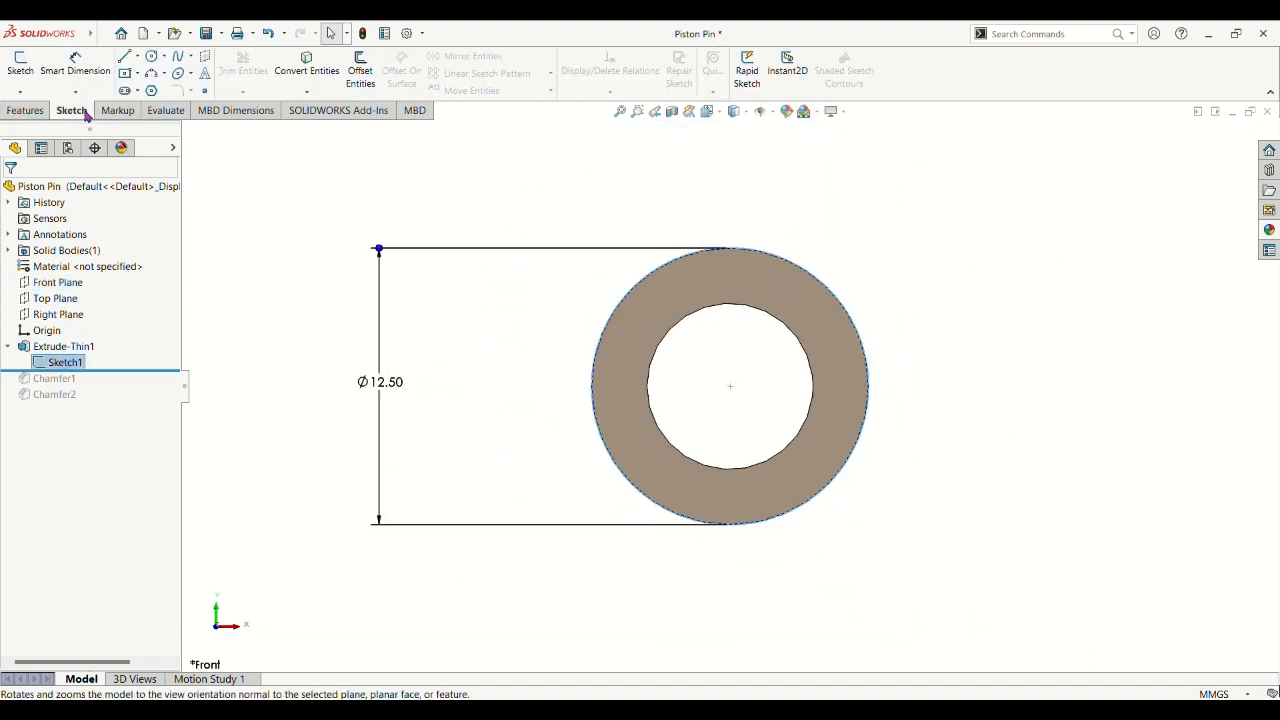
pyautogui.click(153, 58)
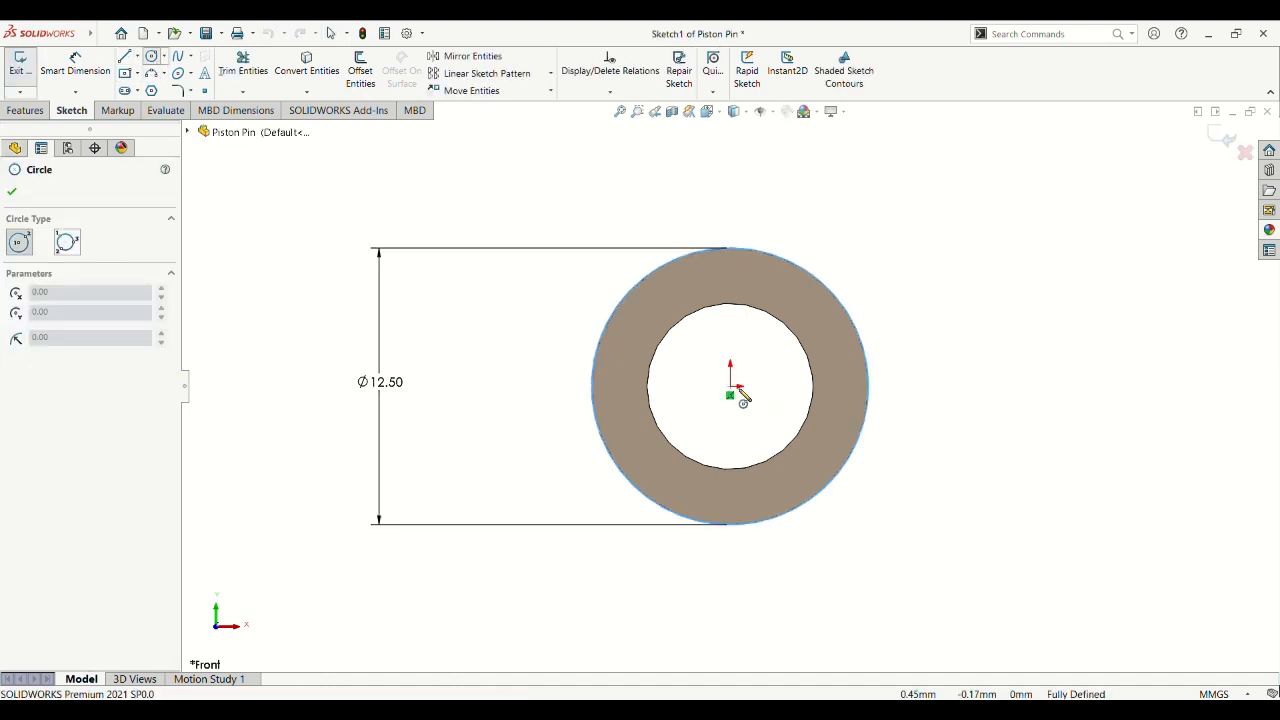
pyautogui.click(598, 415)
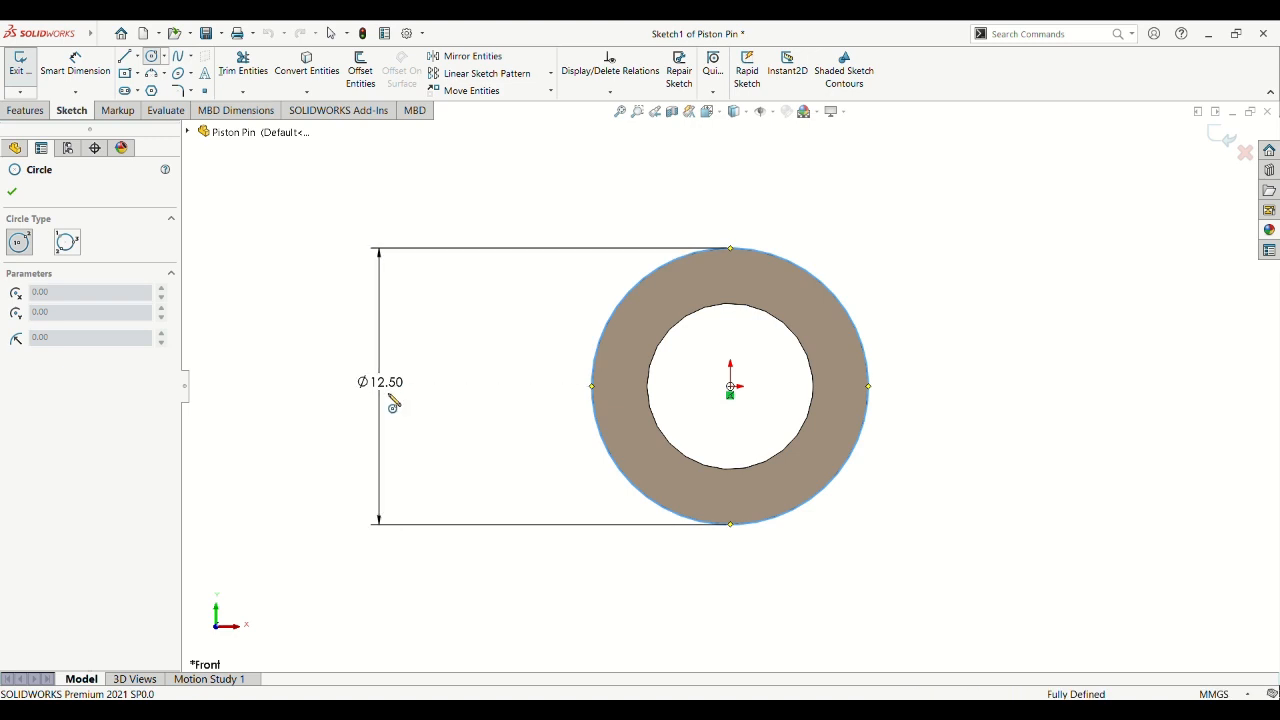
pyautogui.click(13, 192)
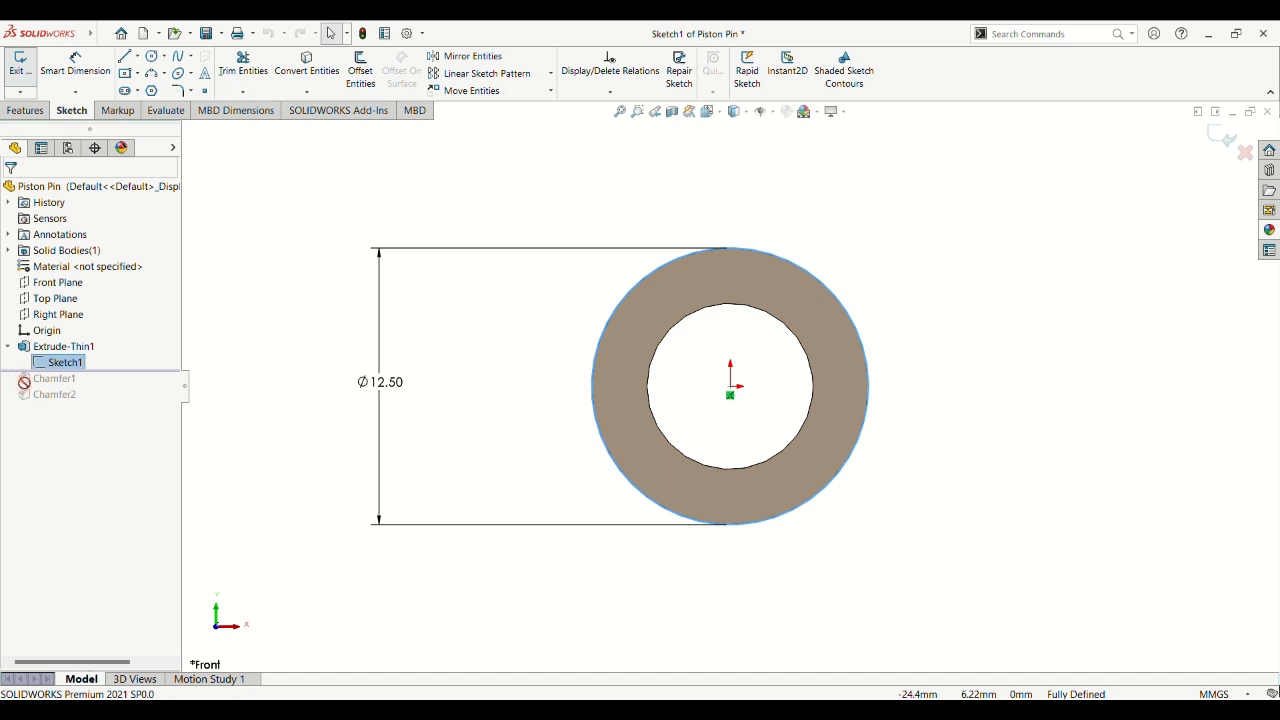
# Exit the piston pin's circle sketch and open the Extrude-Thin1 feature for editing.
pyautogui.click(60, 346)
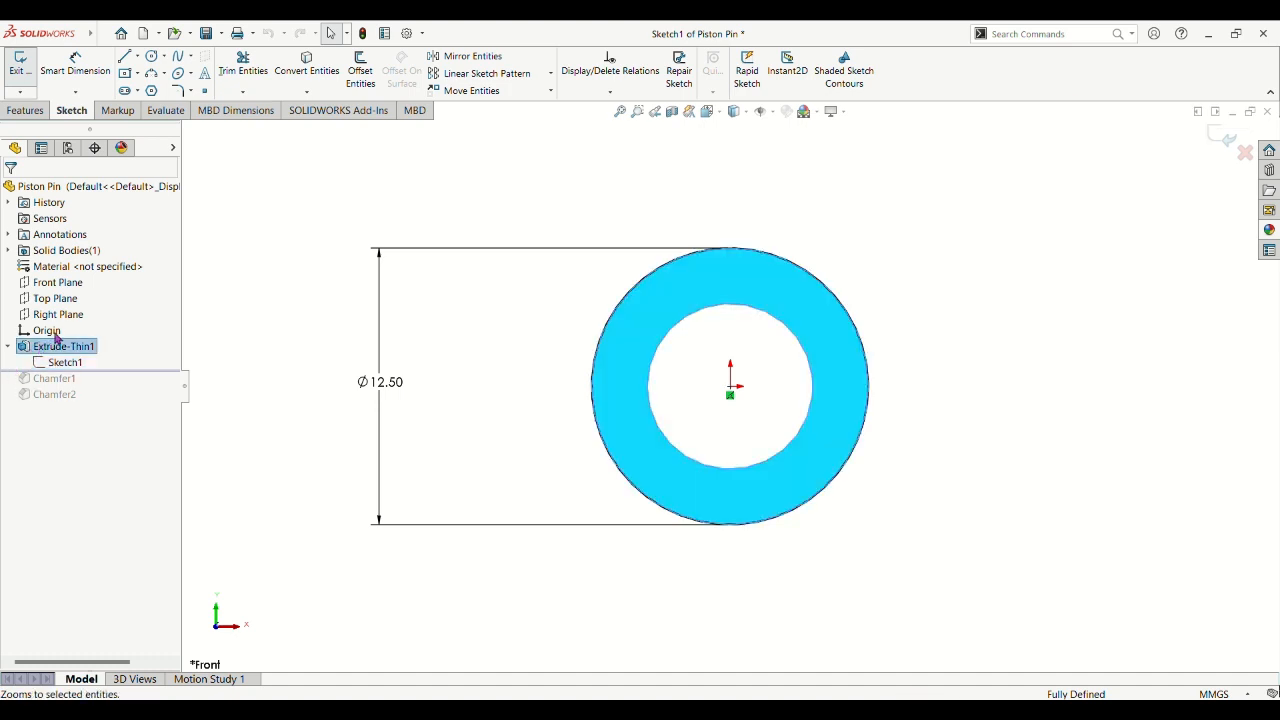
pyautogui.click(359, 218)
pyautogui.click(26, 78)
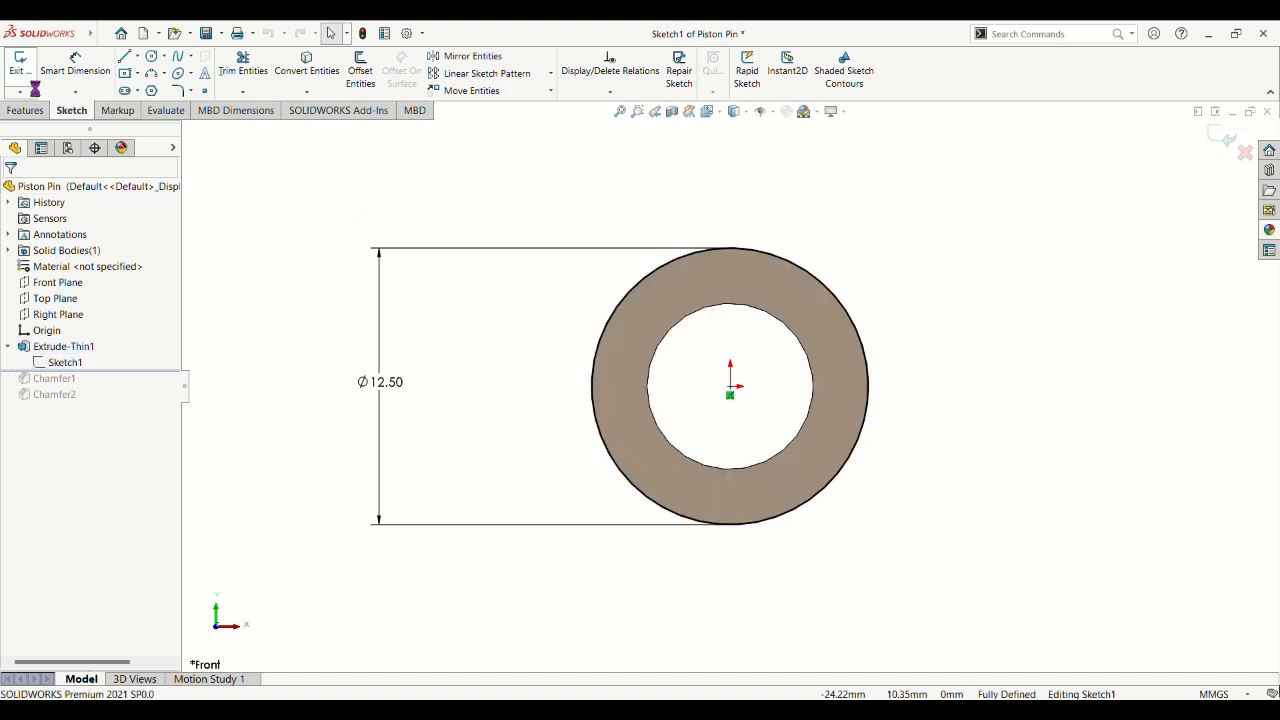
pyautogui.click(58, 347)
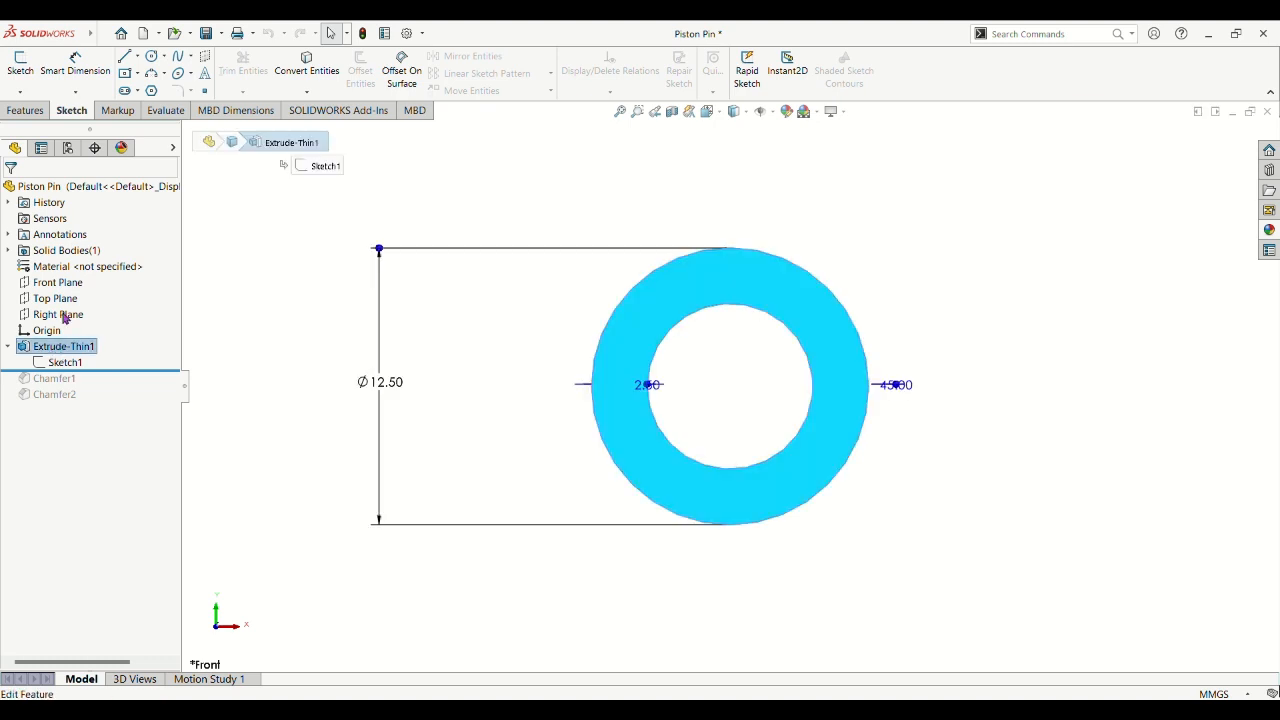
pyautogui.click(64, 318)
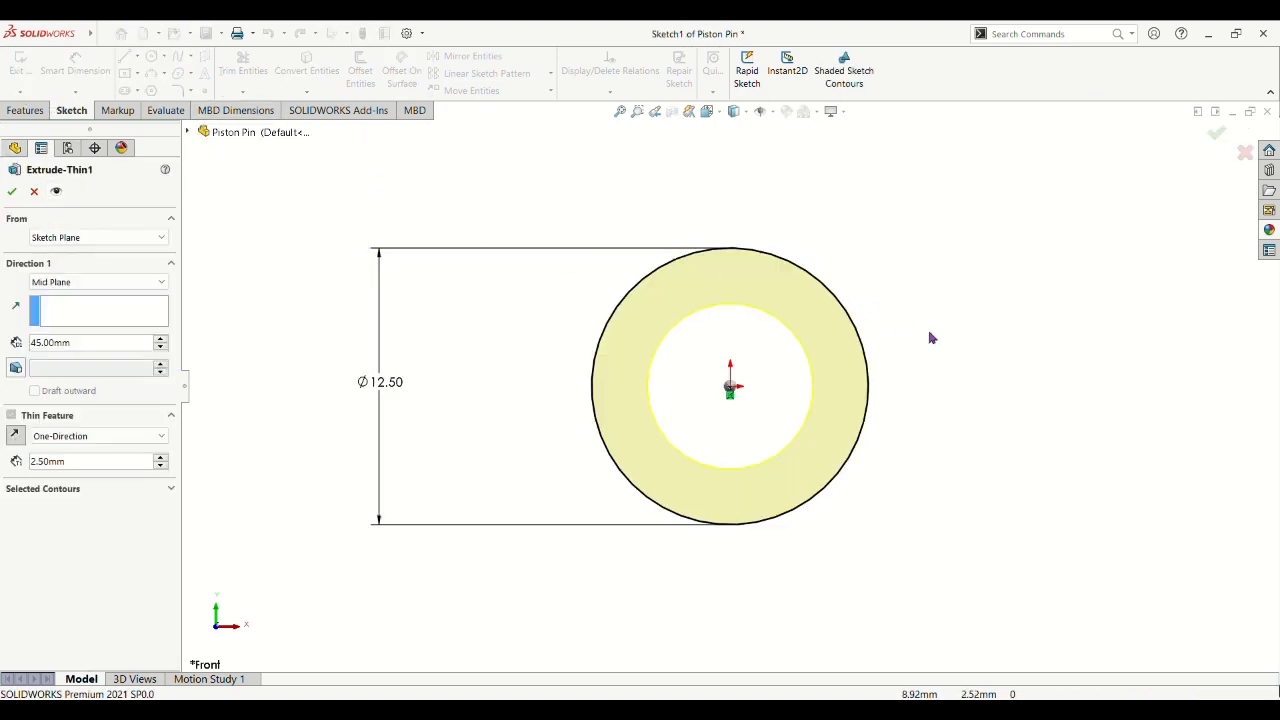
# Examine the pin extrusion's mid-plane depth and one-direction thin wall settings in a tilted view, and accept the feature.
pyautogui.moveTo(929, 337); pyautogui.dragTo(934, 397, button='middle')
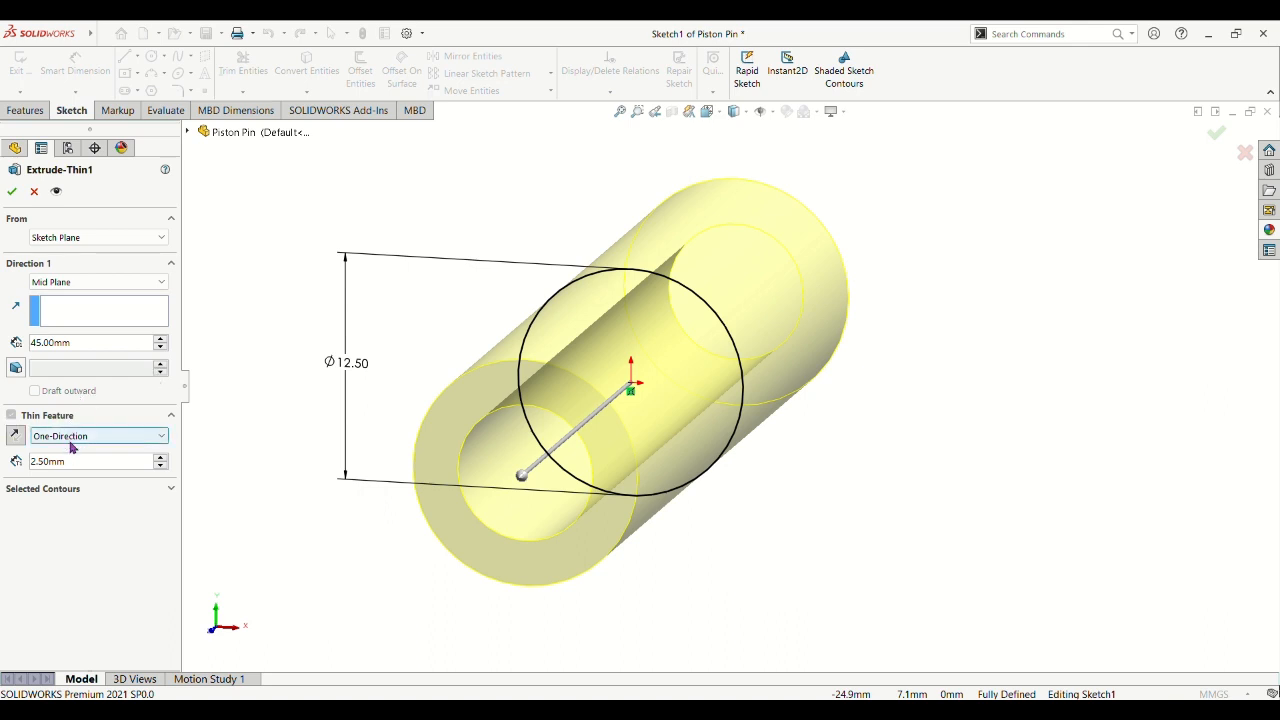
pyautogui.click(15, 436)
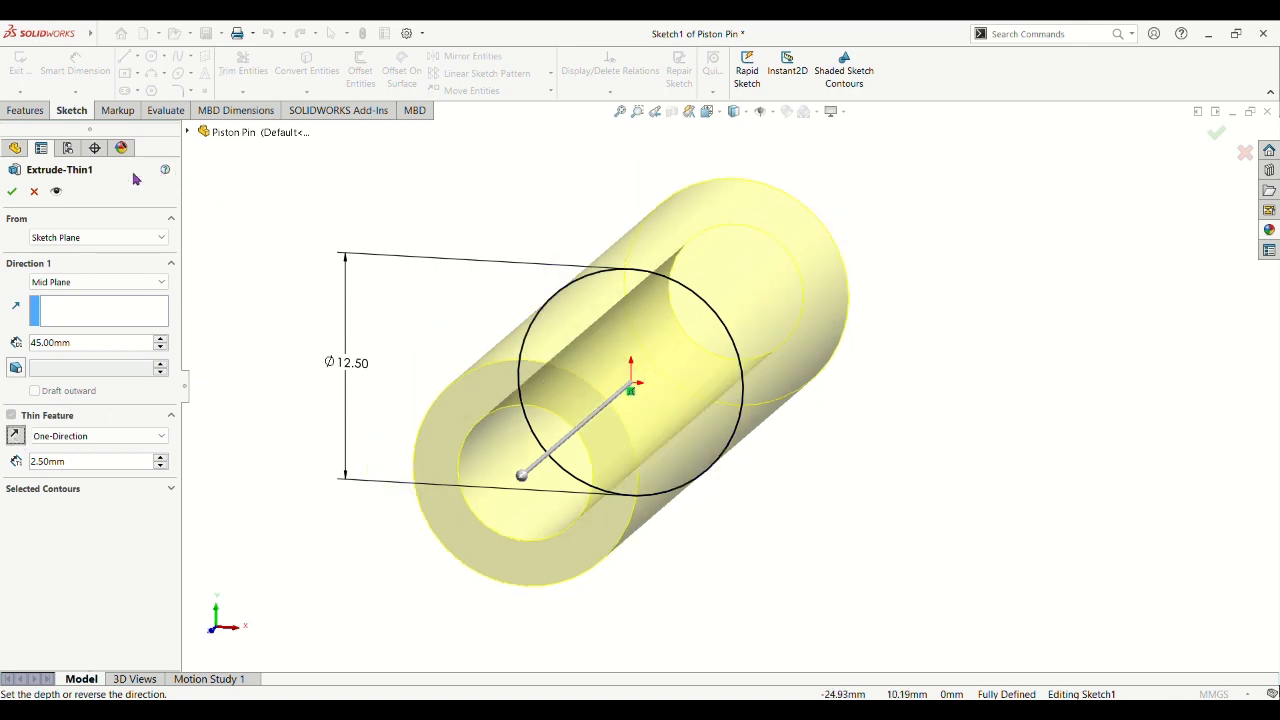
pyautogui.click(11, 193)
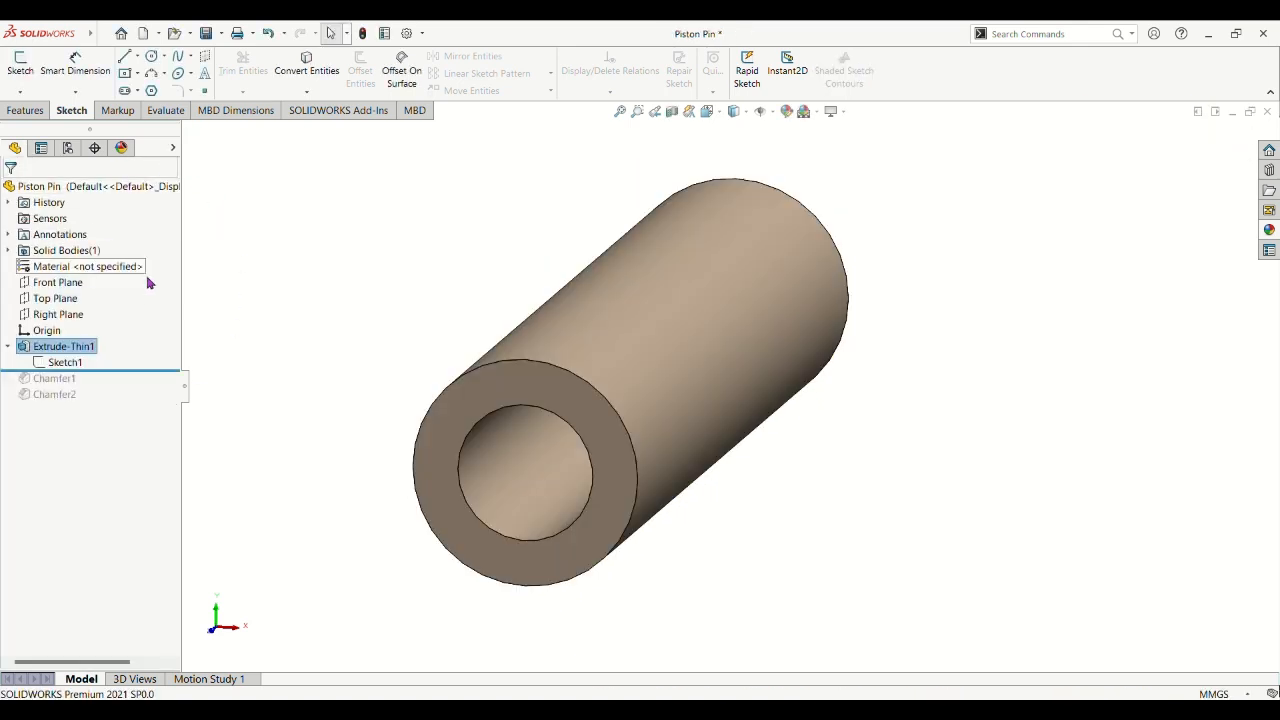
# Roll the piston pin's feature history forward to include Chamfer1 and inspect the chamfered outer edge on the front end.
pyautogui.moveTo(67, 372)
pyautogui.mouseDown()
pyautogui.moveTo(100, 389)
pyautogui.moveTo(82, 386)
pyautogui.mouseUp()
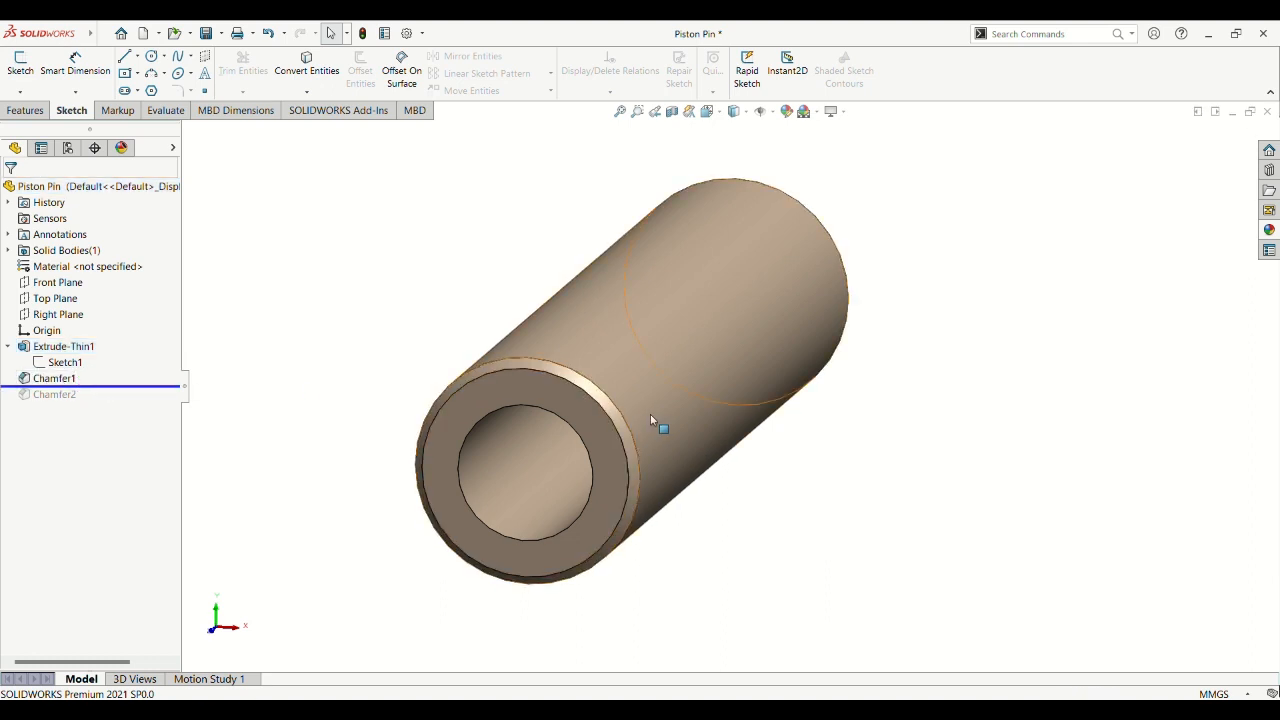
pyautogui.click(118, 378)
pyautogui.moveTo(851, 423); pyautogui.dragTo(552, 400, button='middle')
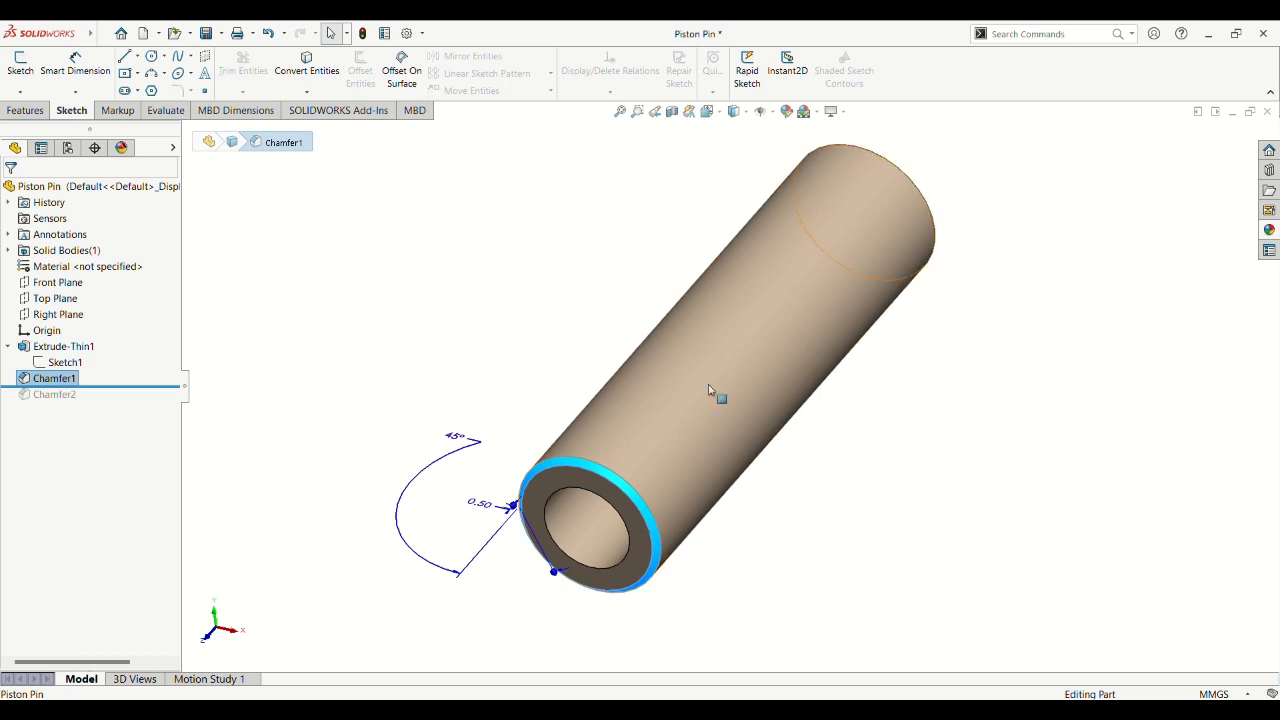
# Roll the feature history forward to include Chamfer2 and inspect the chamfer on the pin's opposite end.
pyautogui.moveTo(135, 387); pyautogui.dragTo(115, 405)
pyautogui.click(70, 395)
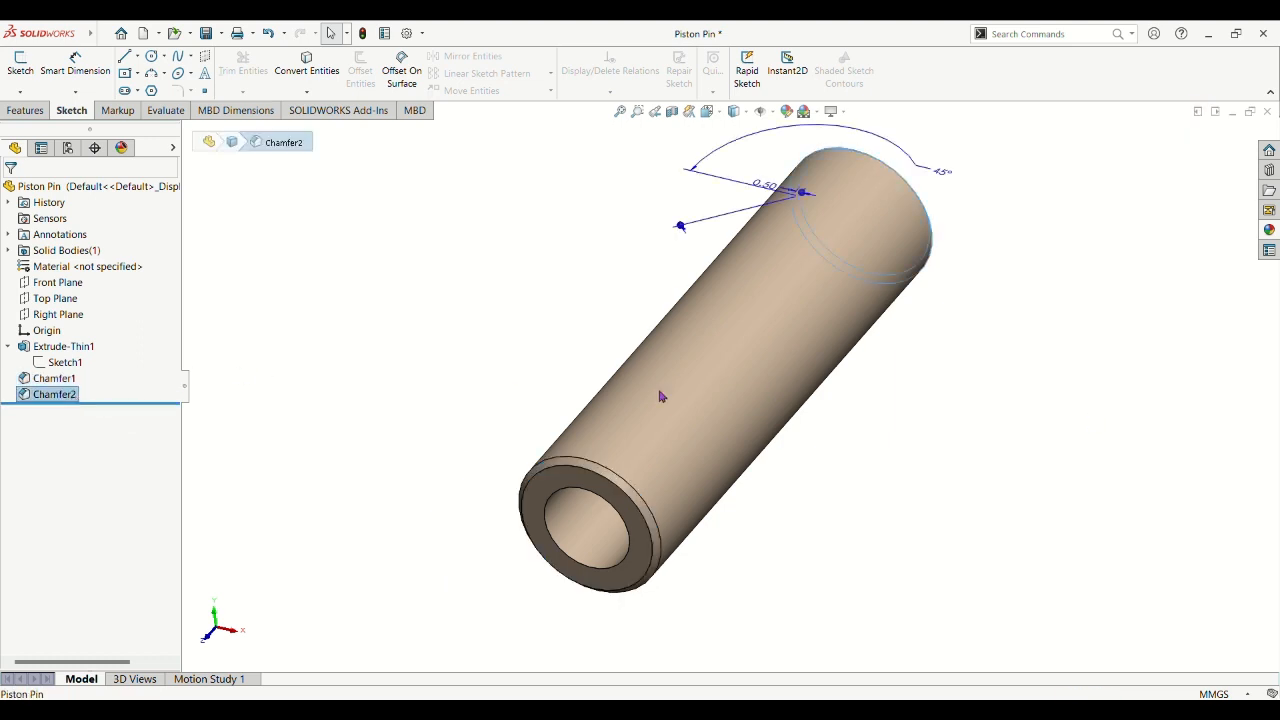
pyautogui.moveTo(945, 415); pyautogui.dragTo(886, 494, button='middle')
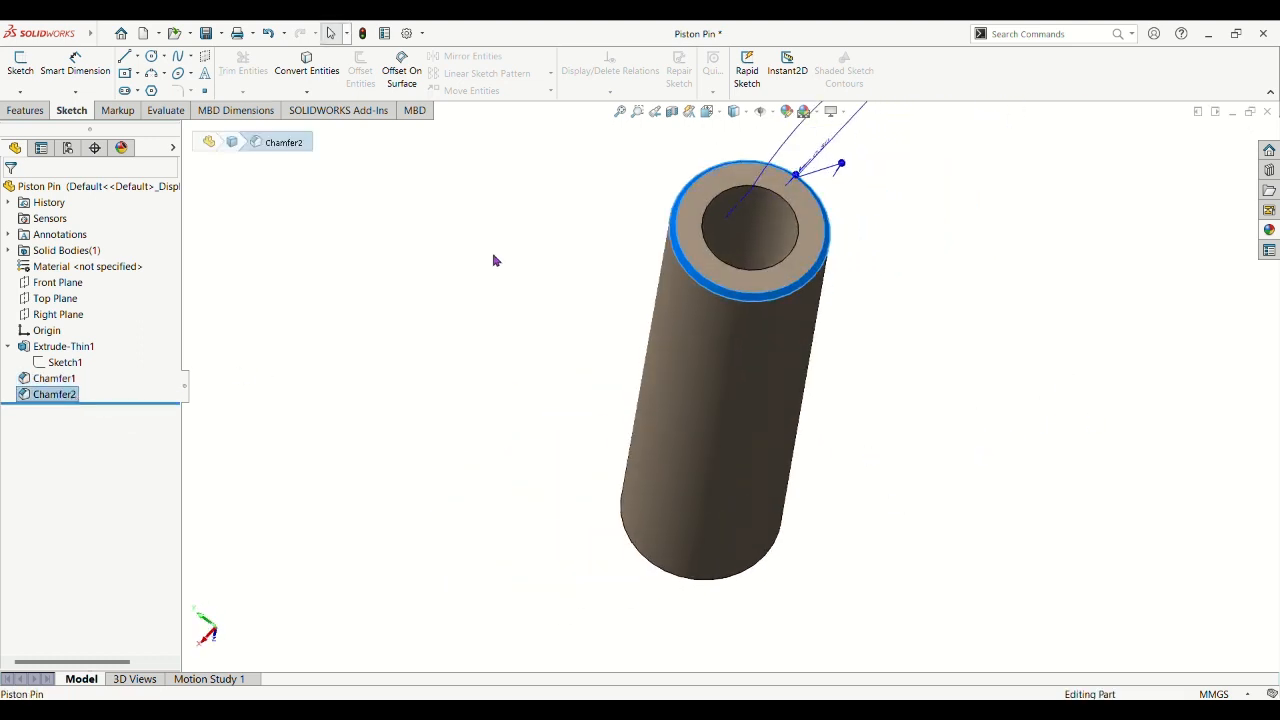
pyautogui.moveTo(494, 260); pyautogui.dragTo(594, 217, button='middle')
pyautogui.click(294, 248)
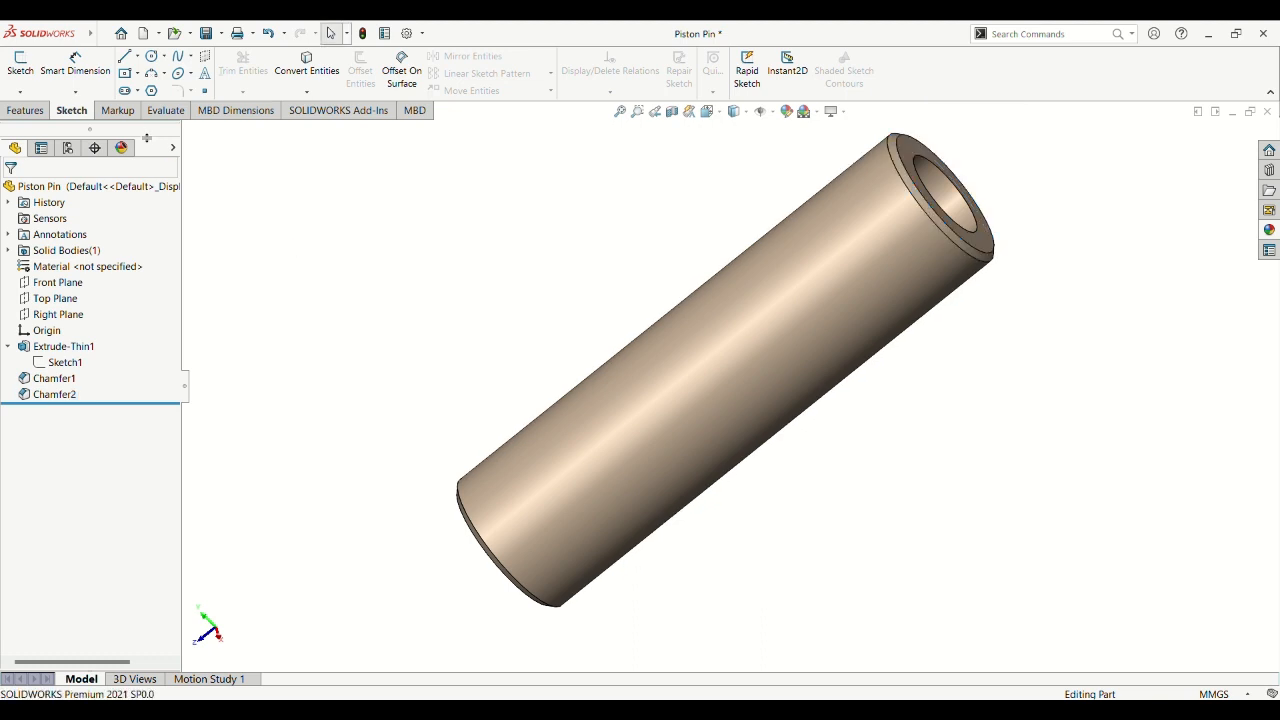
pyautogui.click(707, 111)
pyautogui.click(785, 156)
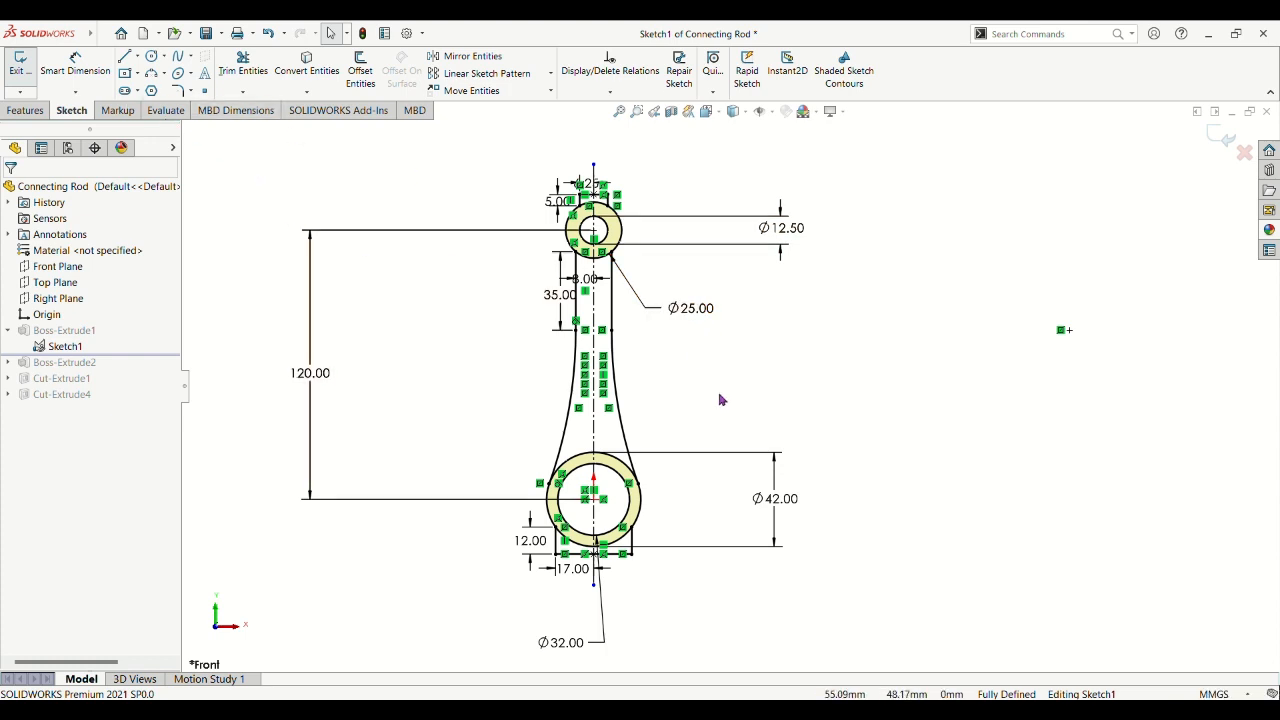
# Activate the Circle tool and examine the concentric circles at the big end of the connecting rod sketch.
pyautogui.scroll(-2, 722, 396)
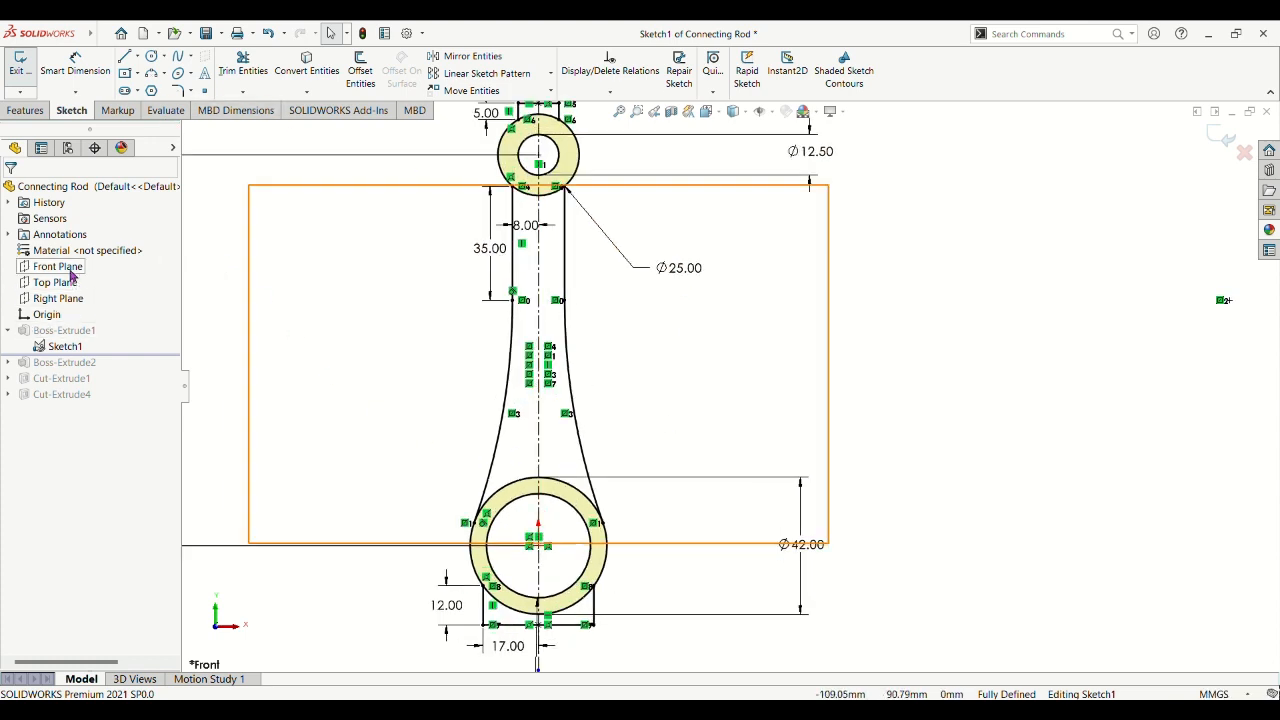
pyautogui.click(150, 59)
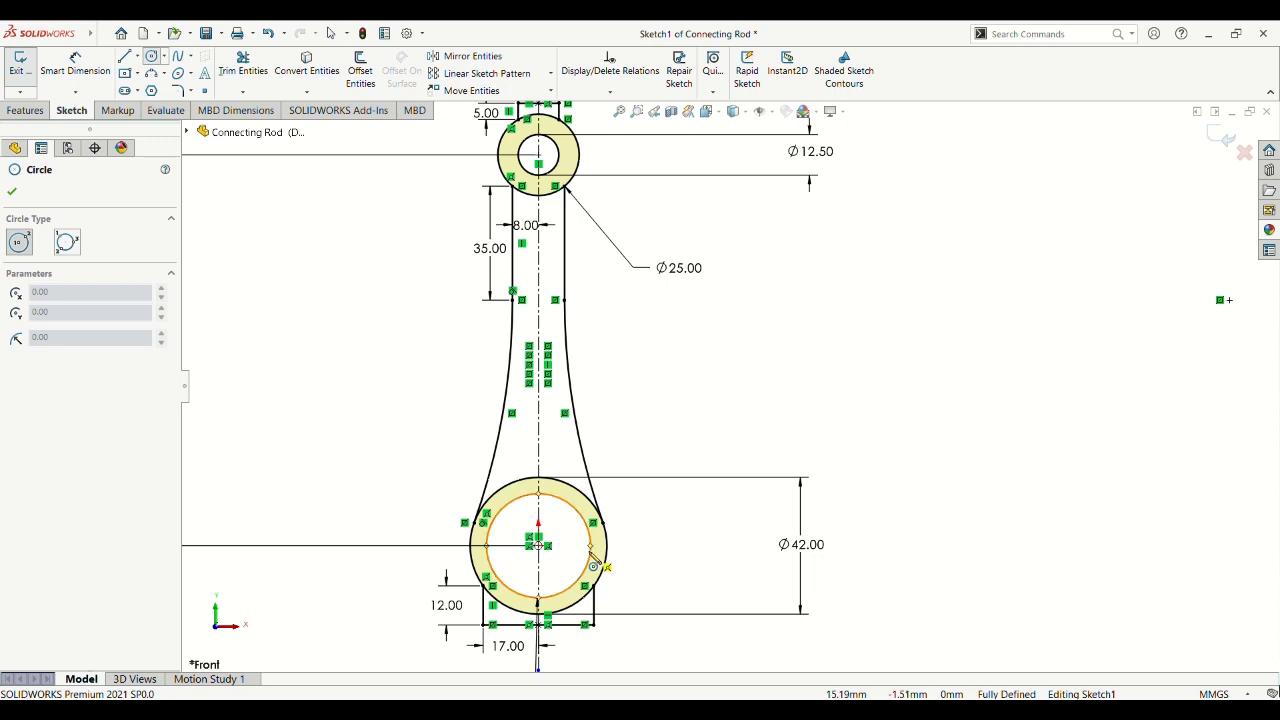
pyautogui.press('f')
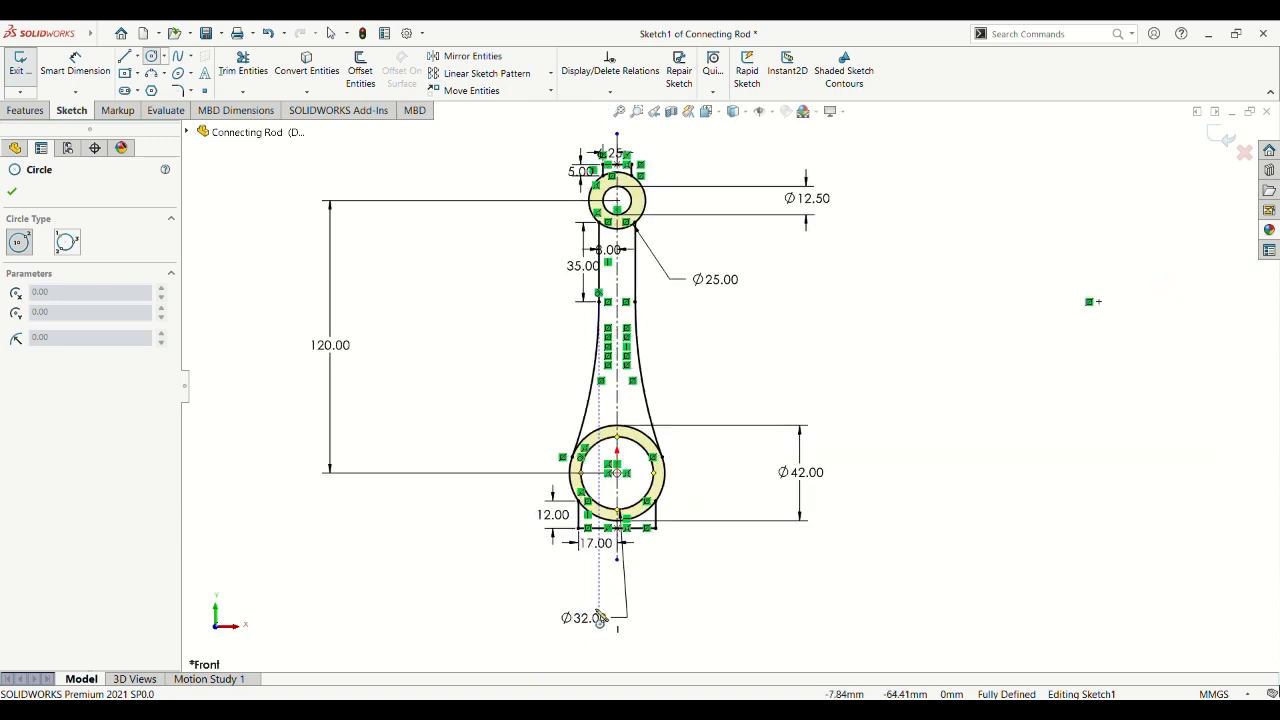
pyautogui.scroll(-3, 643, 462)
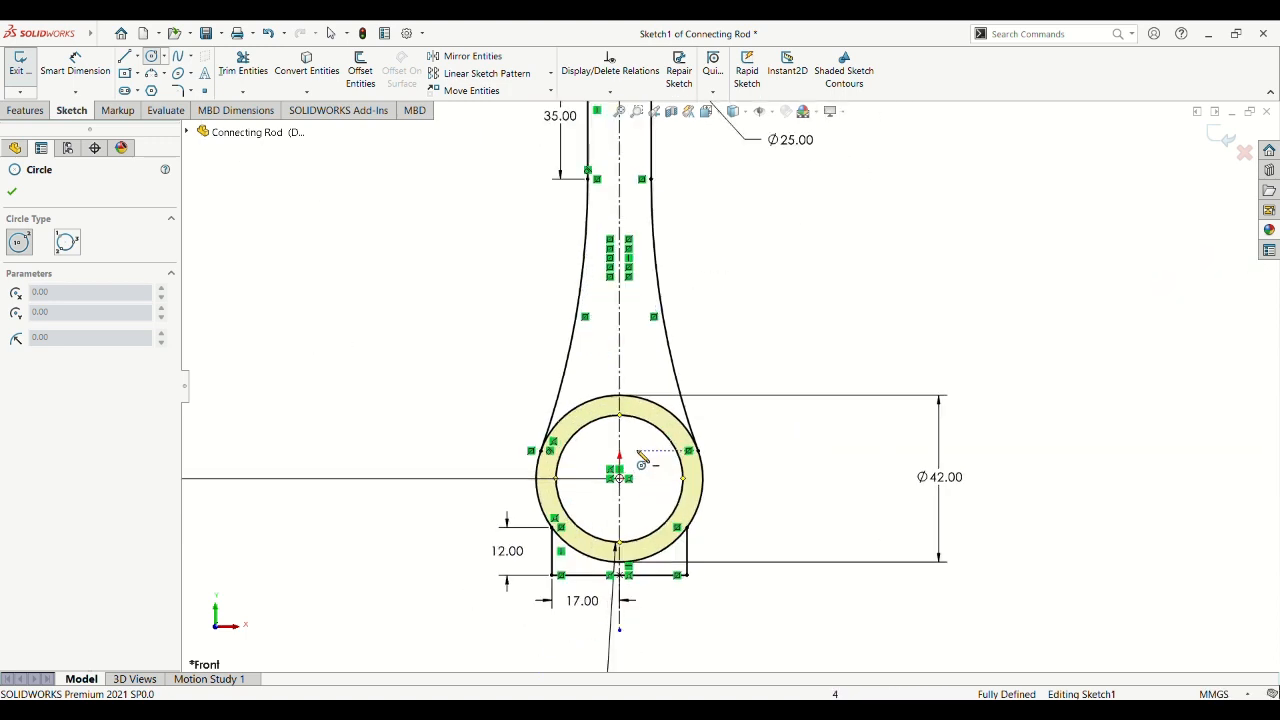
pyautogui.scroll(1, 638, 452)
pyautogui.scroll(3, 733, 360)
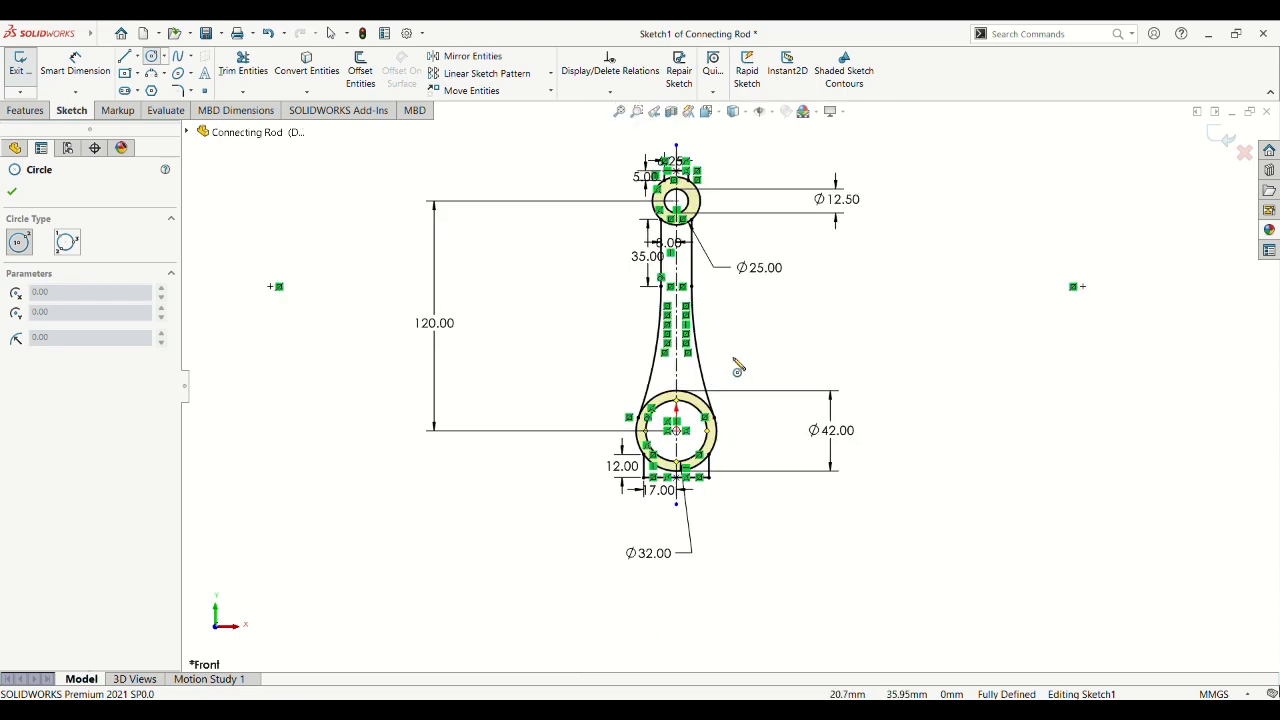
# Examine the concentric circles at the rod's small end, their diameter dimensions and the centre distance to the big end.
pyautogui.scroll(-3, 770, 375)
pyautogui.scroll(3, 700, 290)
pyautogui.scroll(-4, 665, 225)
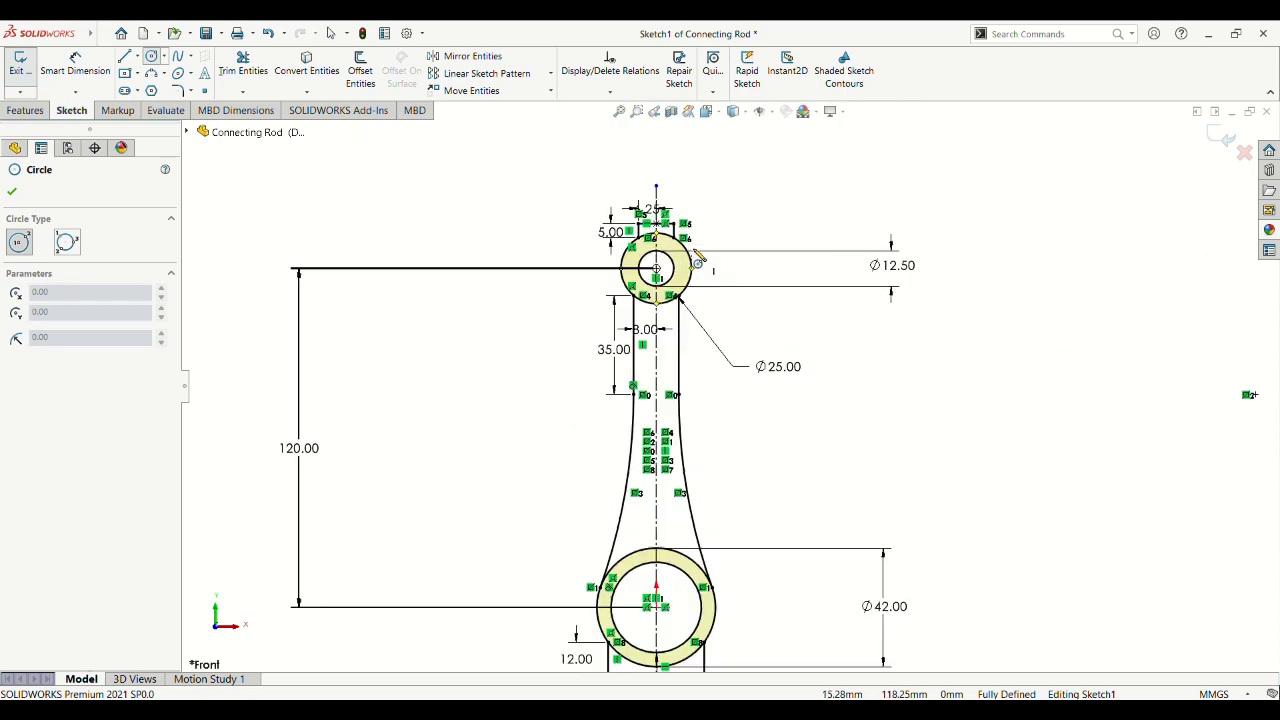
pyautogui.scroll(2, 672, 662)
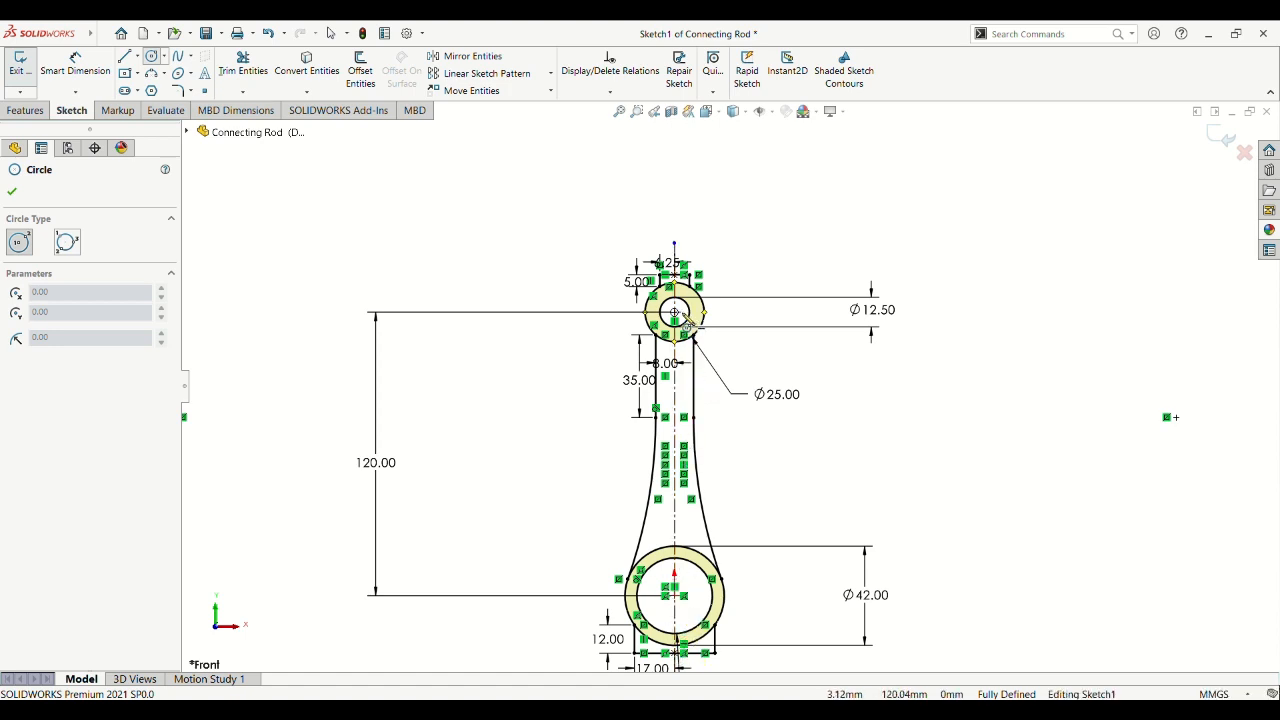
pyautogui.scroll(-1, 680, 318)
pyautogui.scroll(-4, 680, 318)
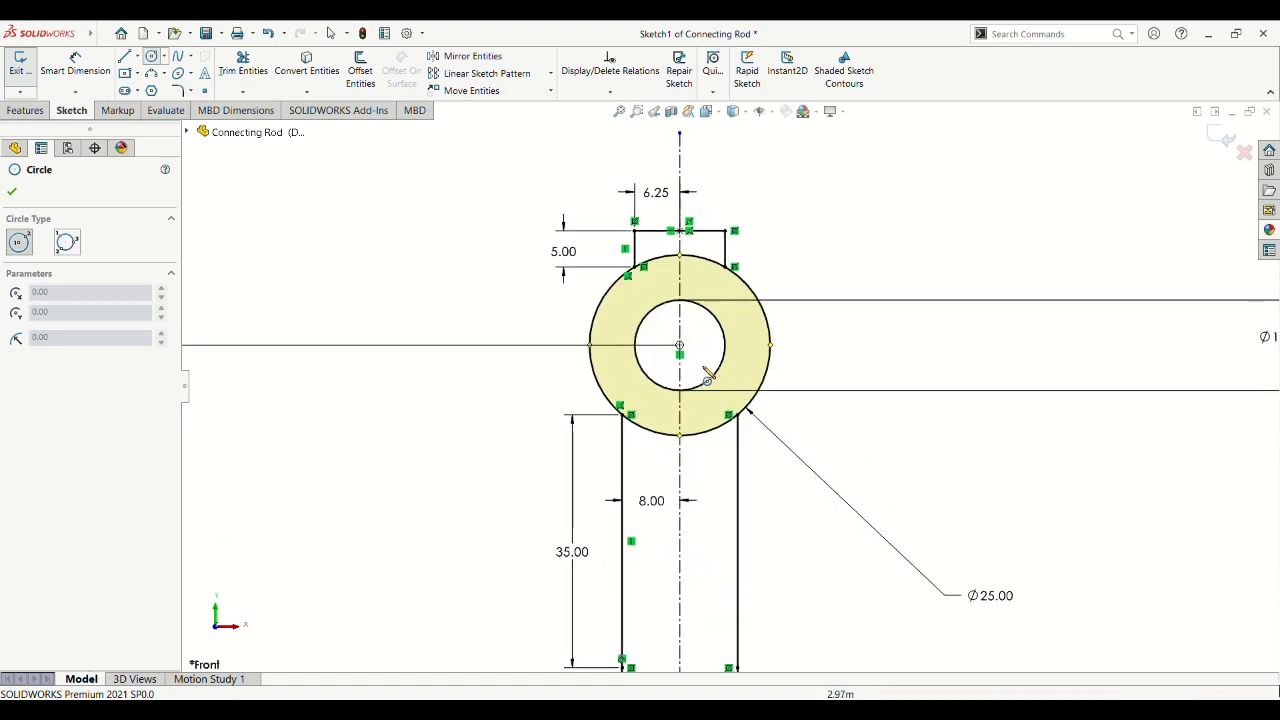
pyautogui.scroll(2, 745, 400)
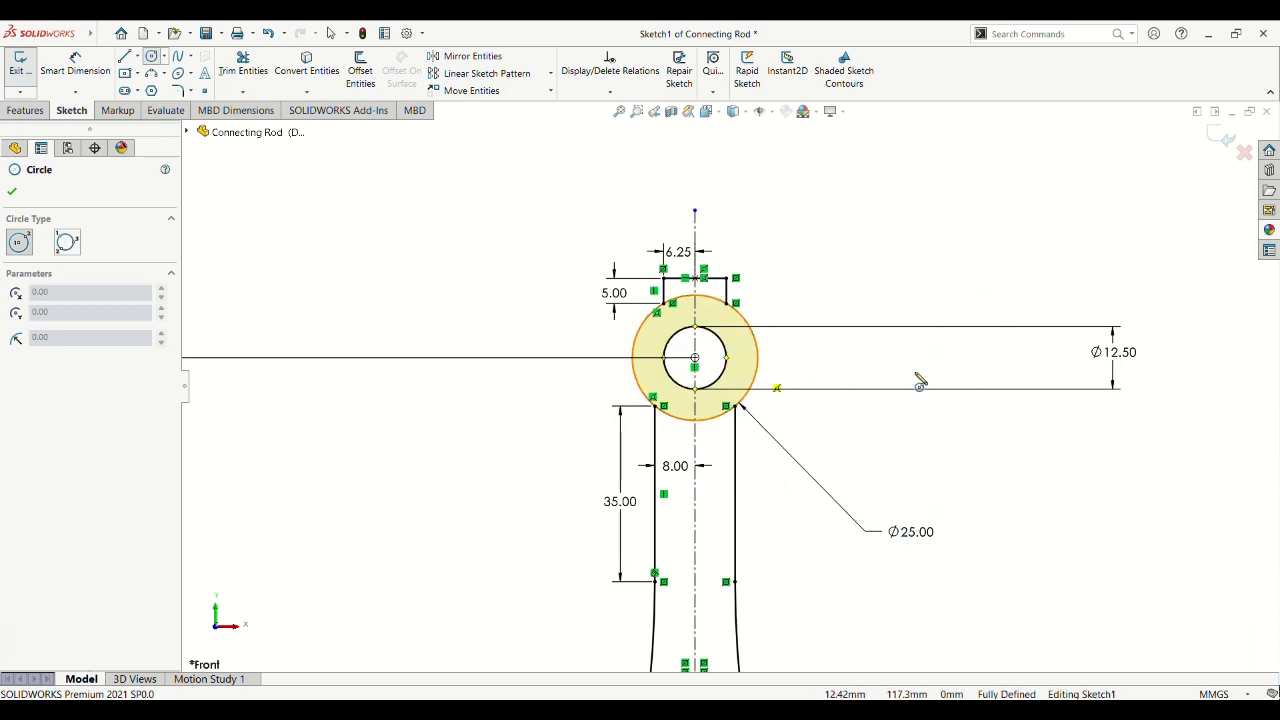
pyautogui.scroll(-1, 757, 424)
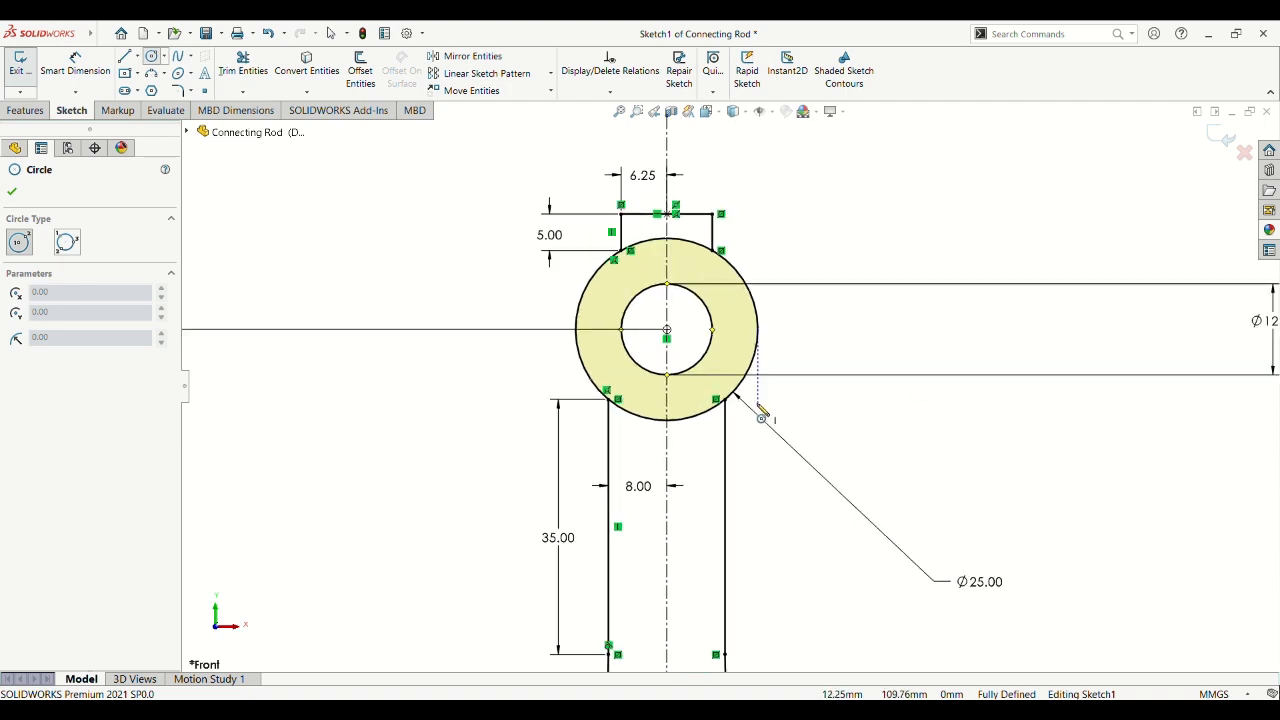
pyautogui.scroll(3, 757, 424)
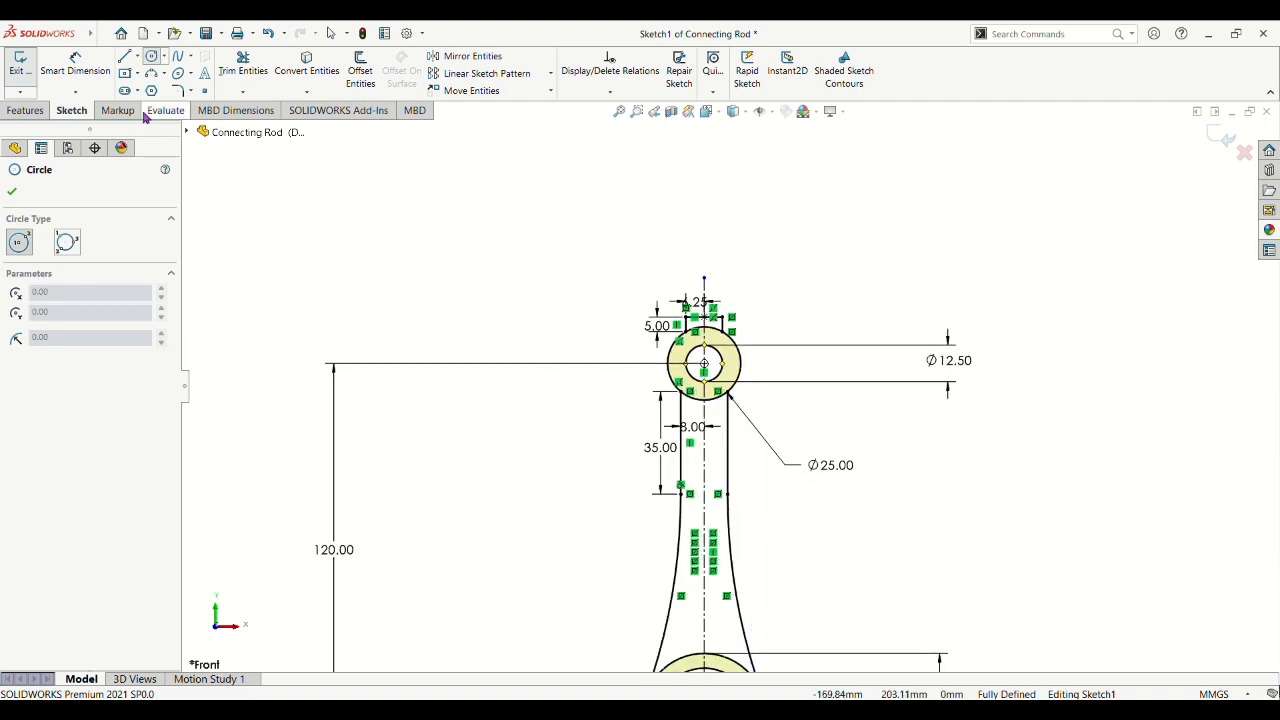
# Activate the Centerline tool, examine the vertical construction line through both rod ends, and close the tool without drawing.
pyautogui.click(137, 57)
pyautogui.click(144, 91)
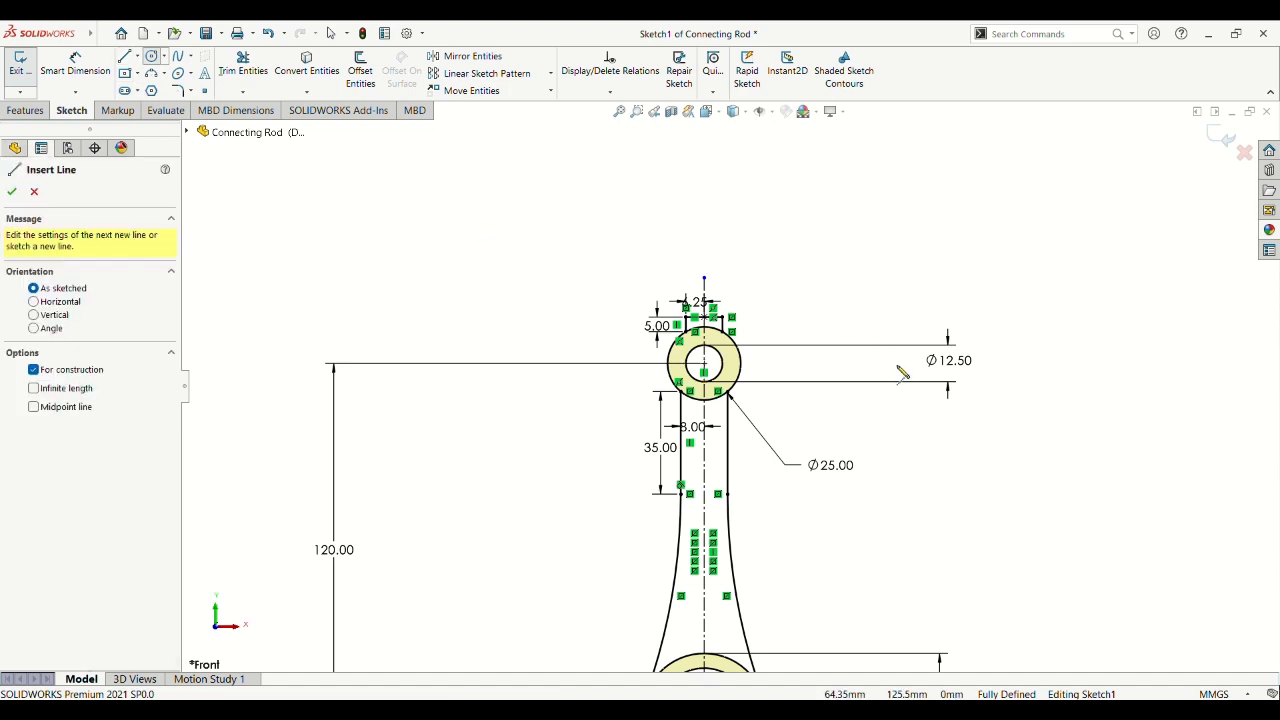
pyautogui.scroll(-2, 900, 374)
pyautogui.scroll(4, 837, 426)
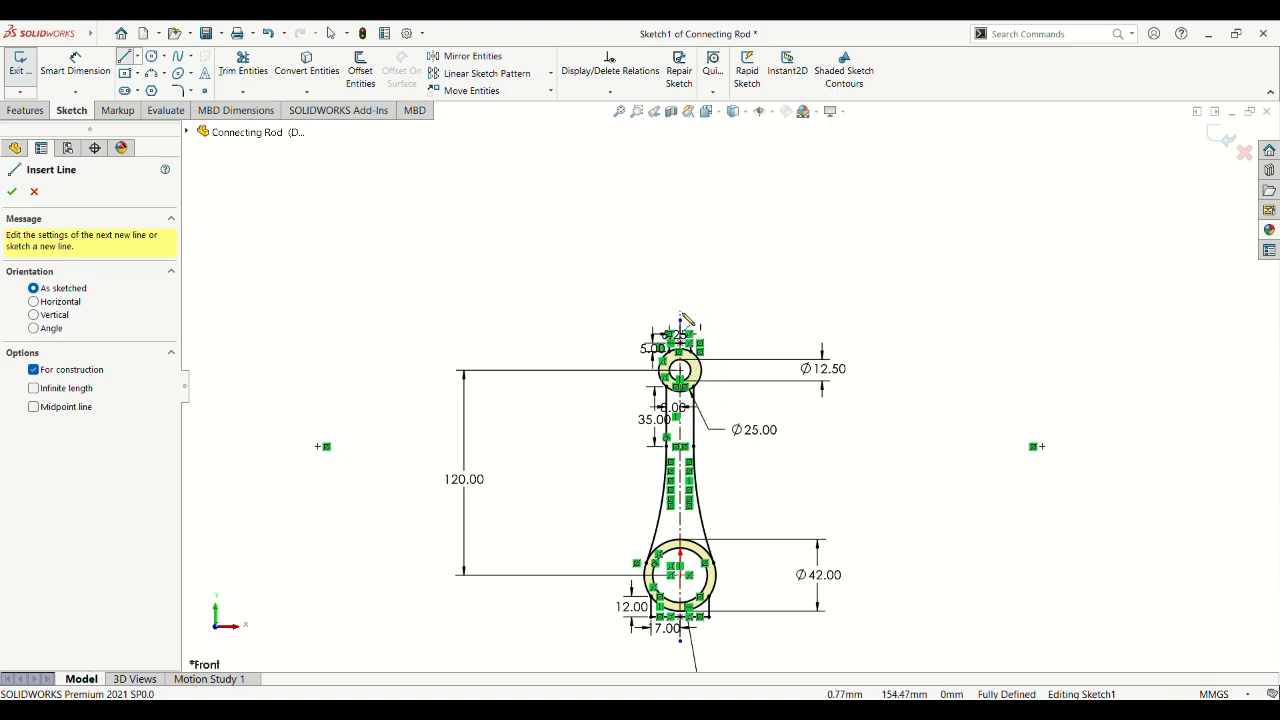
pyautogui.scroll(-3, 700, 330)
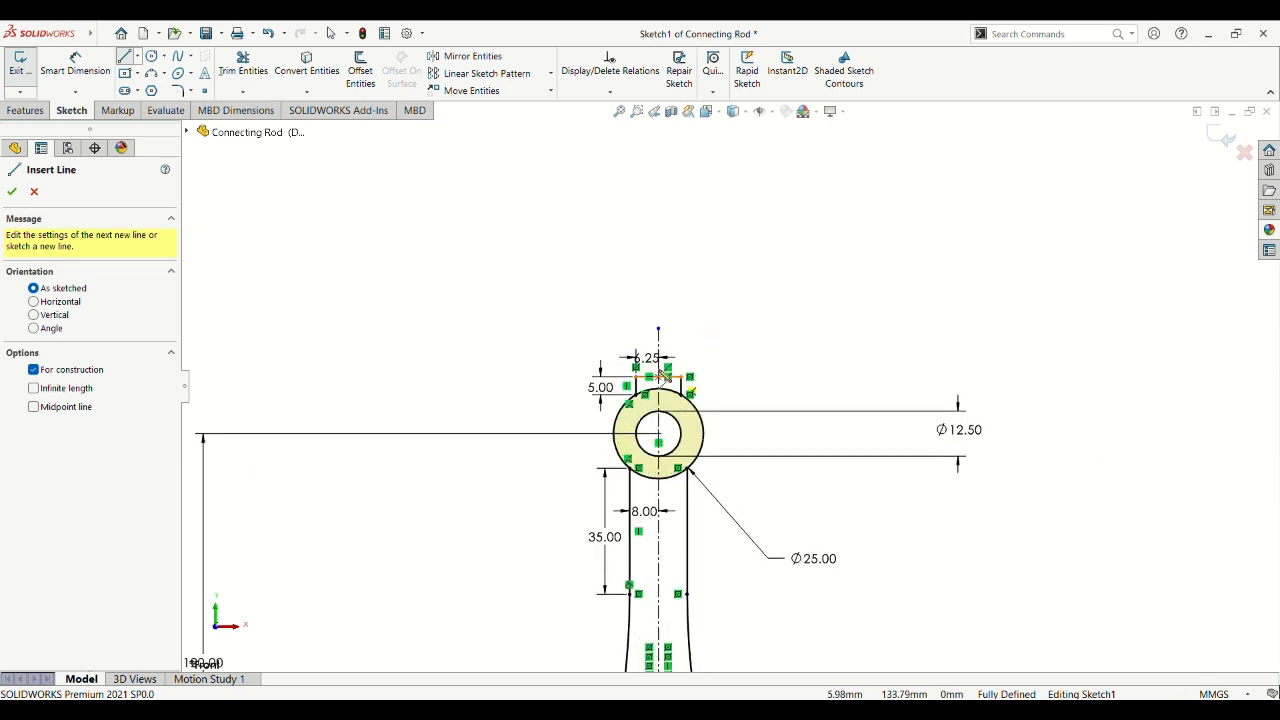
pyautogui.click(12, 193)
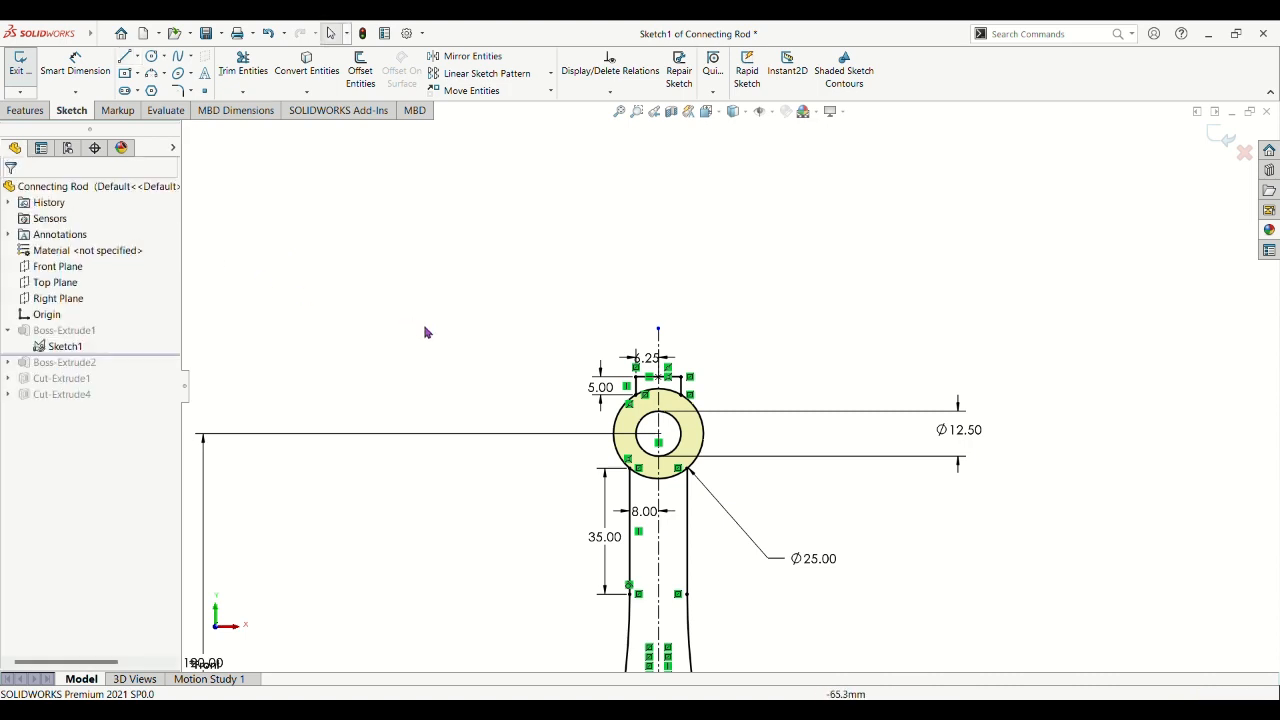
# Examine the rod's straight shank lines between the two ends and activate the Line tool.
pyautogui.scroll(-3, 892, 586)
pyautogui.scroll(4, 892, 586)
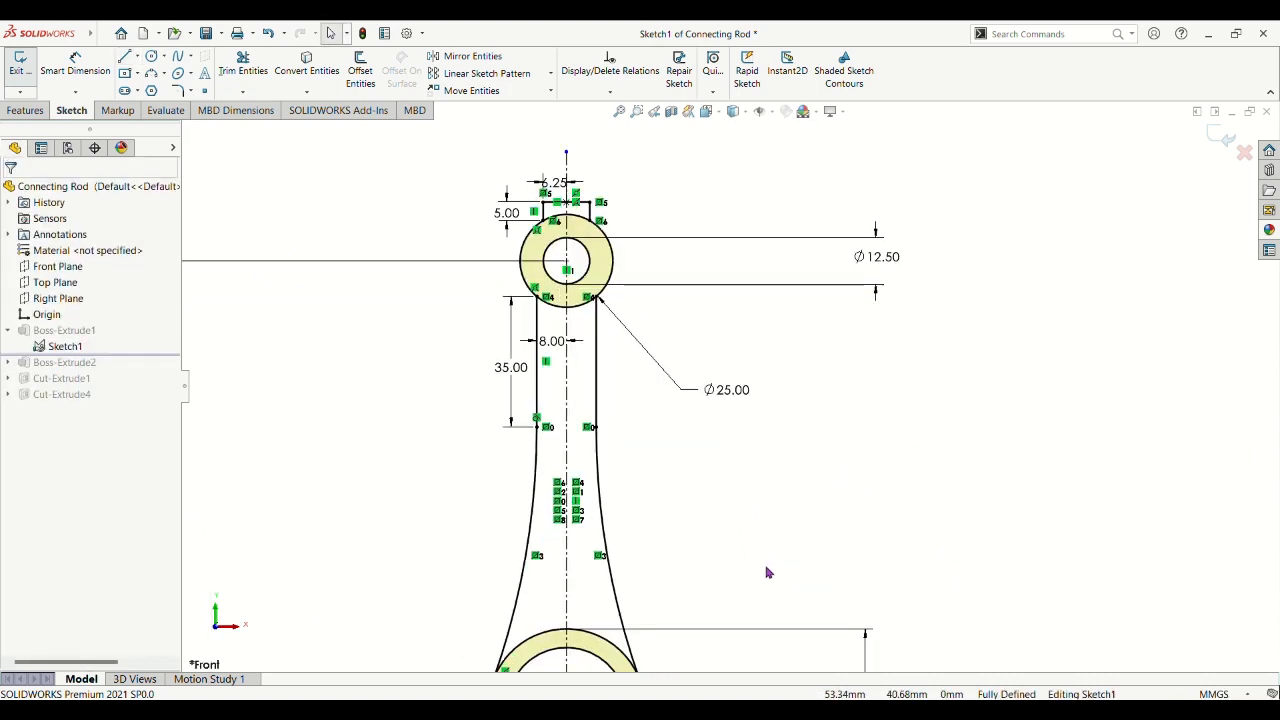
pyautogui.scroll(-3, 678, 558)
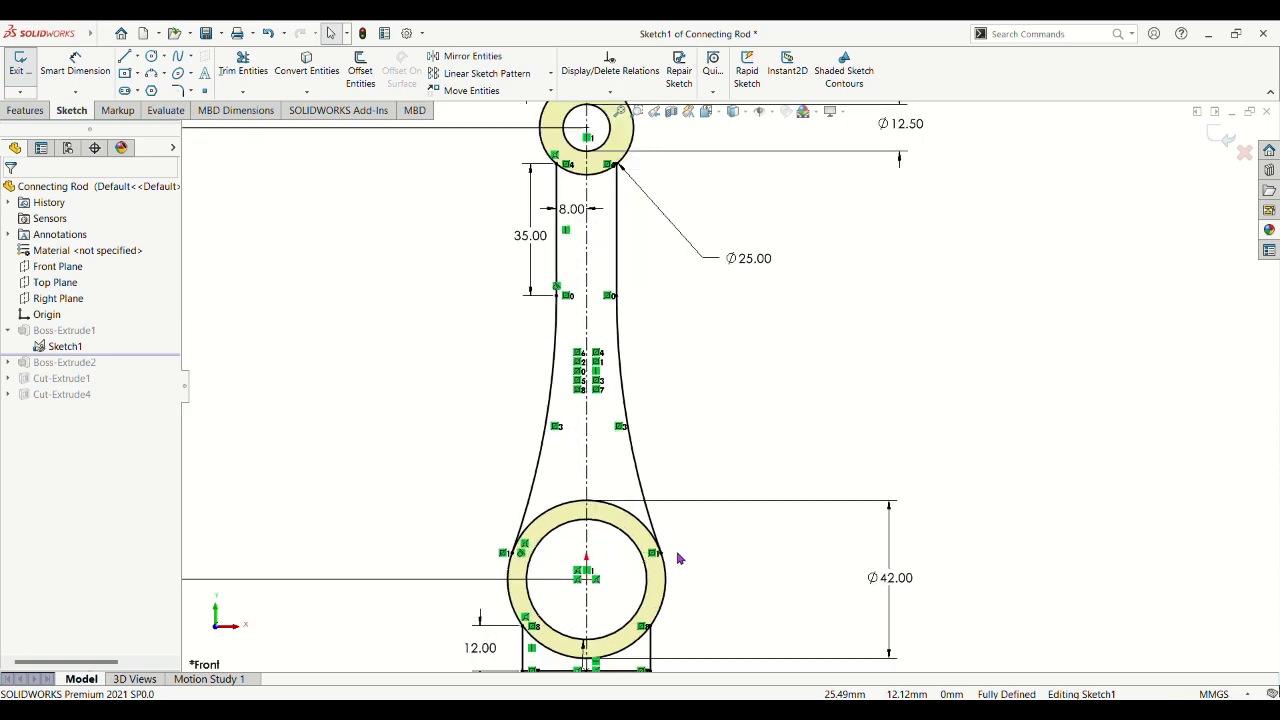
pyautogui.scroll(3, 682, 547)
pyautogui.scroll(-4, 686, 263)
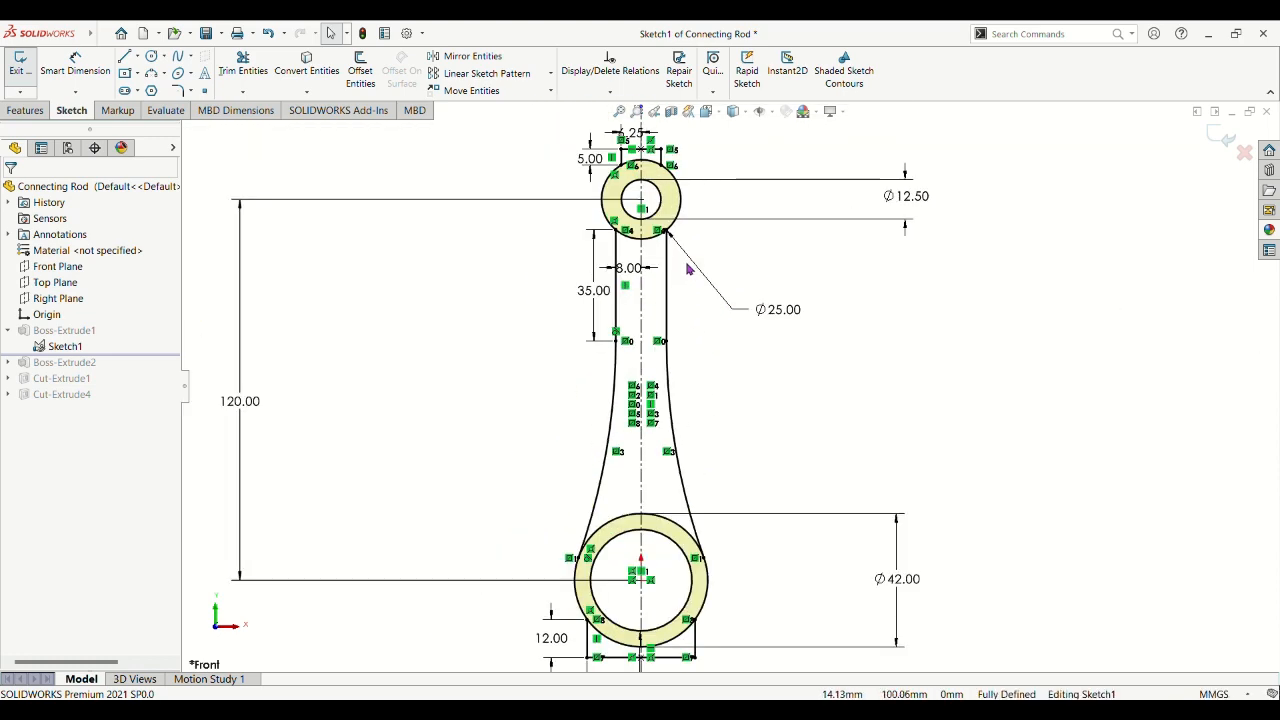
pyautogui.click(124, 57)
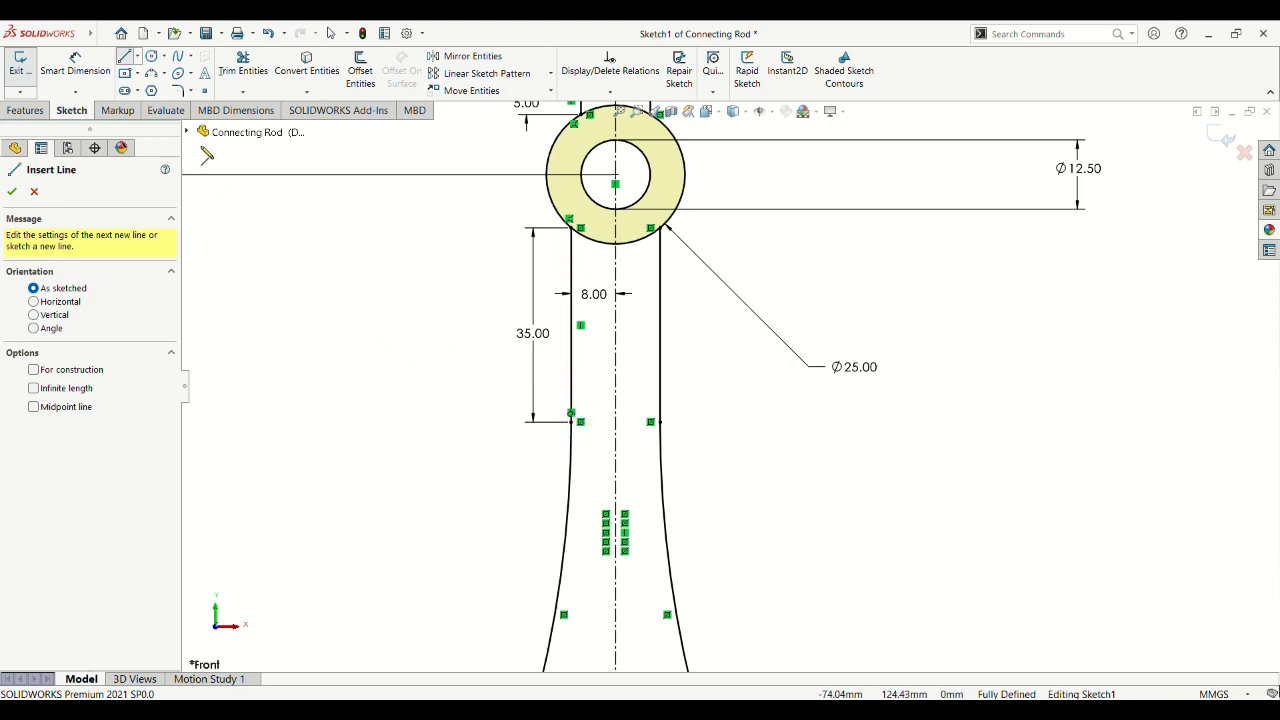
# Switch to the 3 Point Arc tool, examine where the side arc starts at the straight shank line, and leave the tool.
pyautogui.click(178, 90)
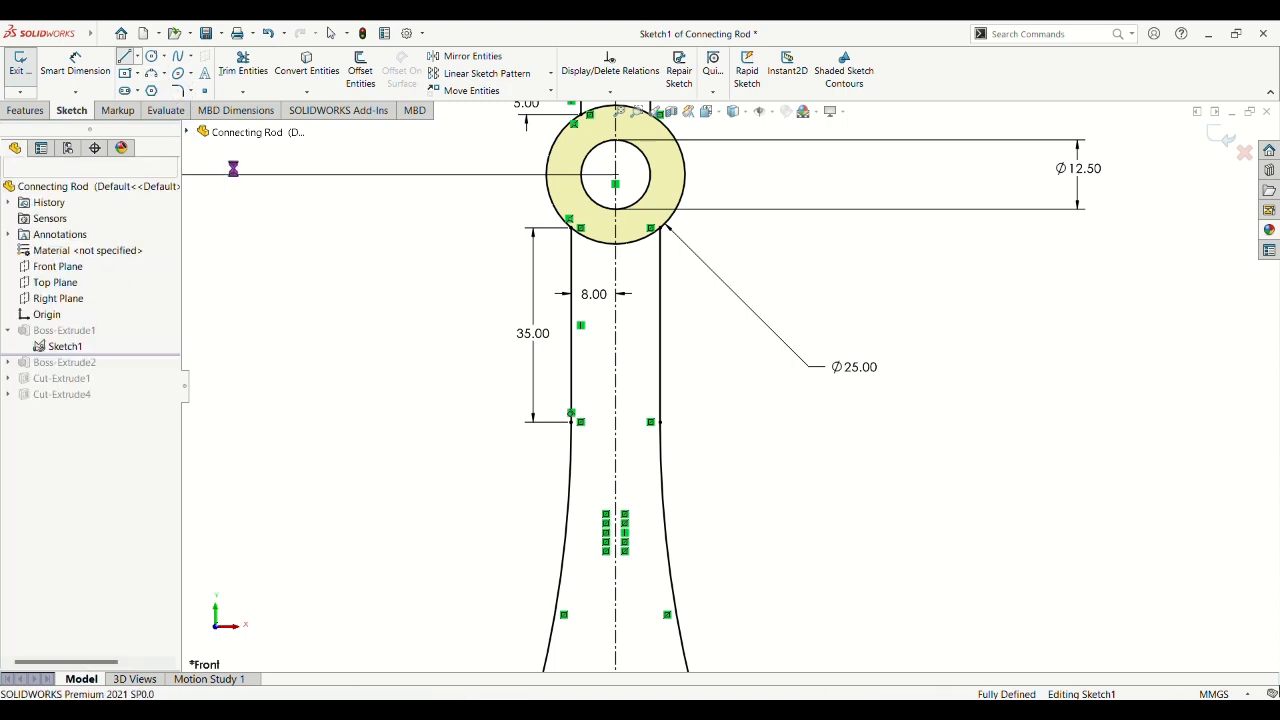
pyautogui.scroll(-2, 524, 452)
pyautogui.scroll(4, 728, 343)
pyautogui.scroll(-1, 680, 403)
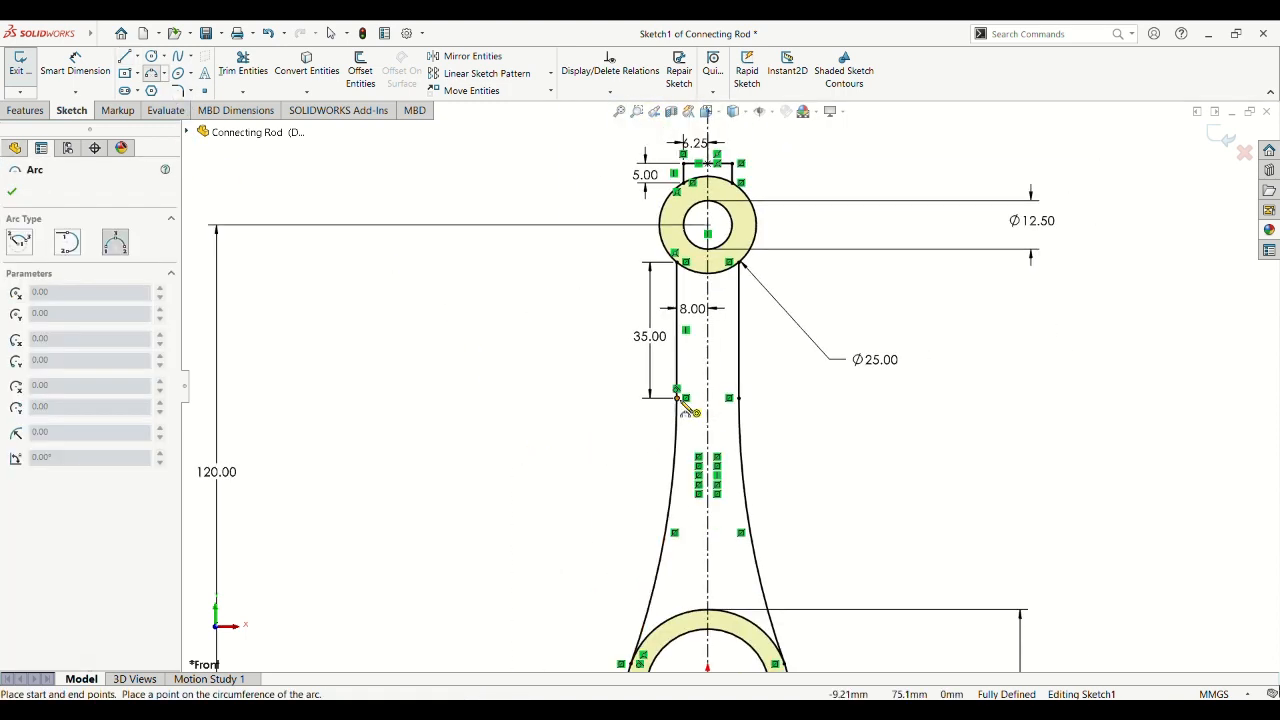
pyautogui.scroll(-2, 678, 554)
pyautogui.scroll(3, 682, 556)
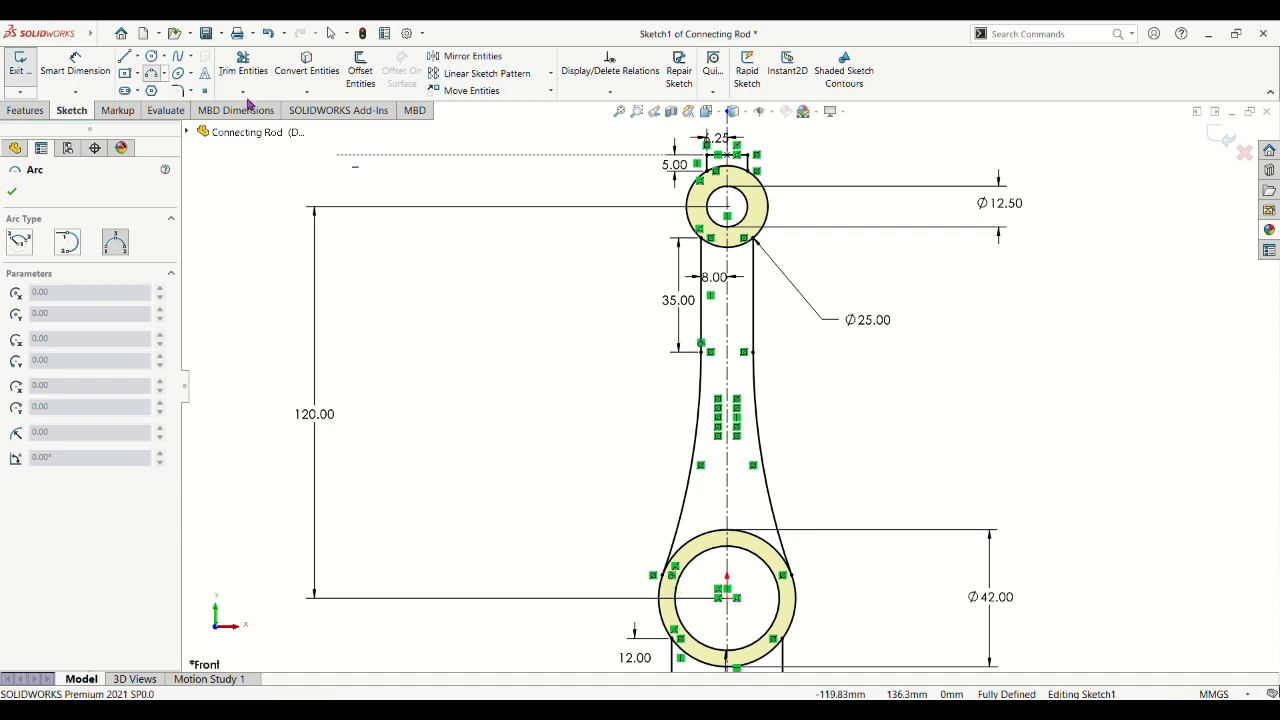
pyautogui.press('Escape')
# Examine the curved side profile meeting the big-end circle and the straight shank line meeting the small-end circle.
pyautogui.scroll(-2, 691, 549)
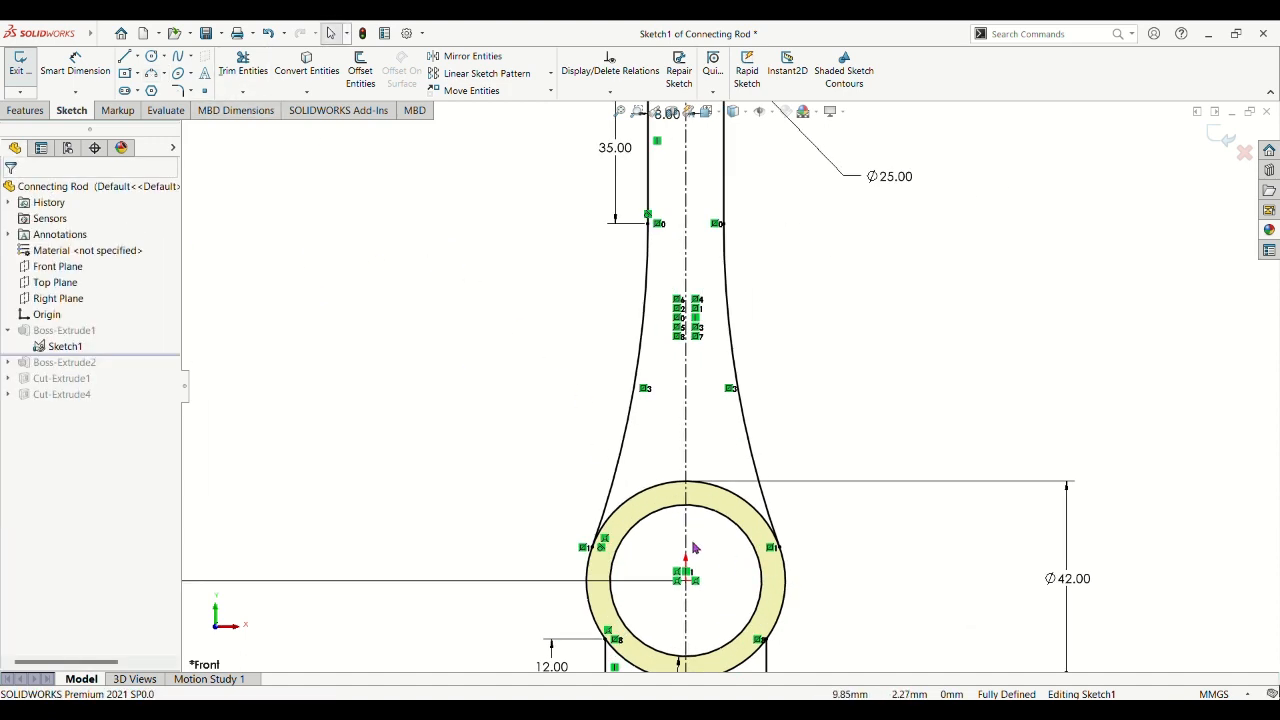
pyautogui.scroll(-1, 506, 449)
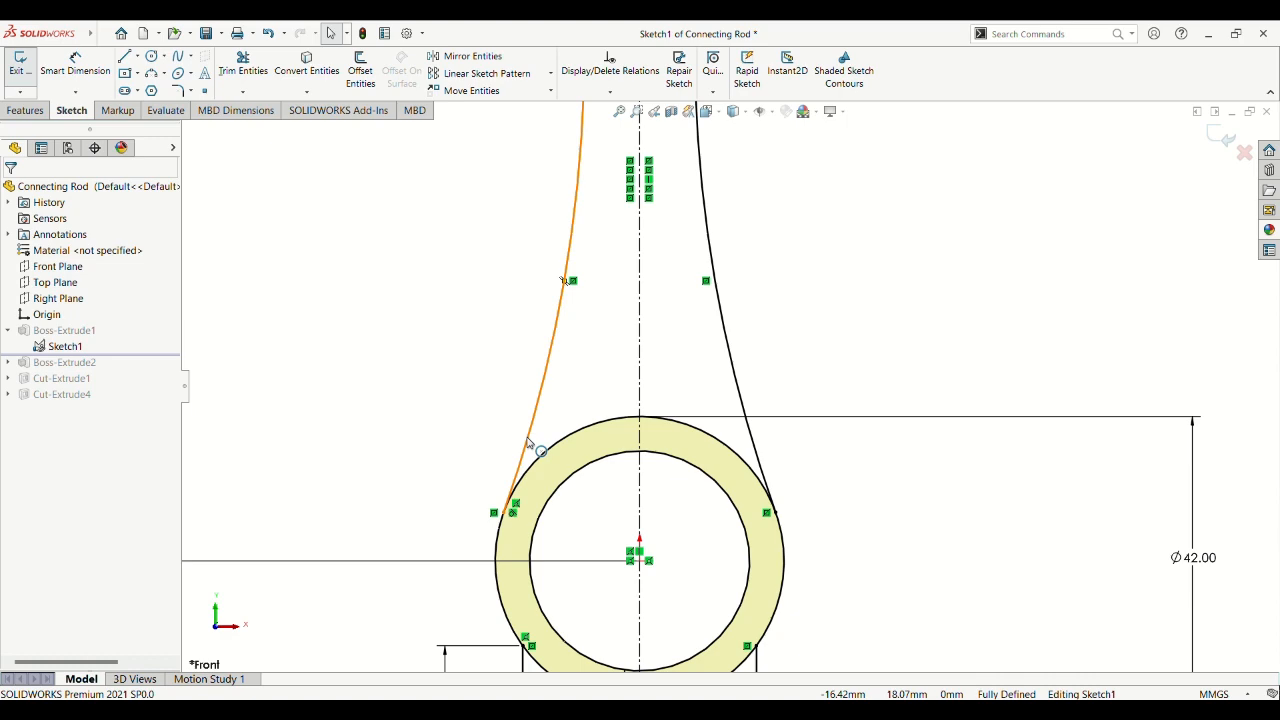
pyautogui.scroll(3, 703, 258)
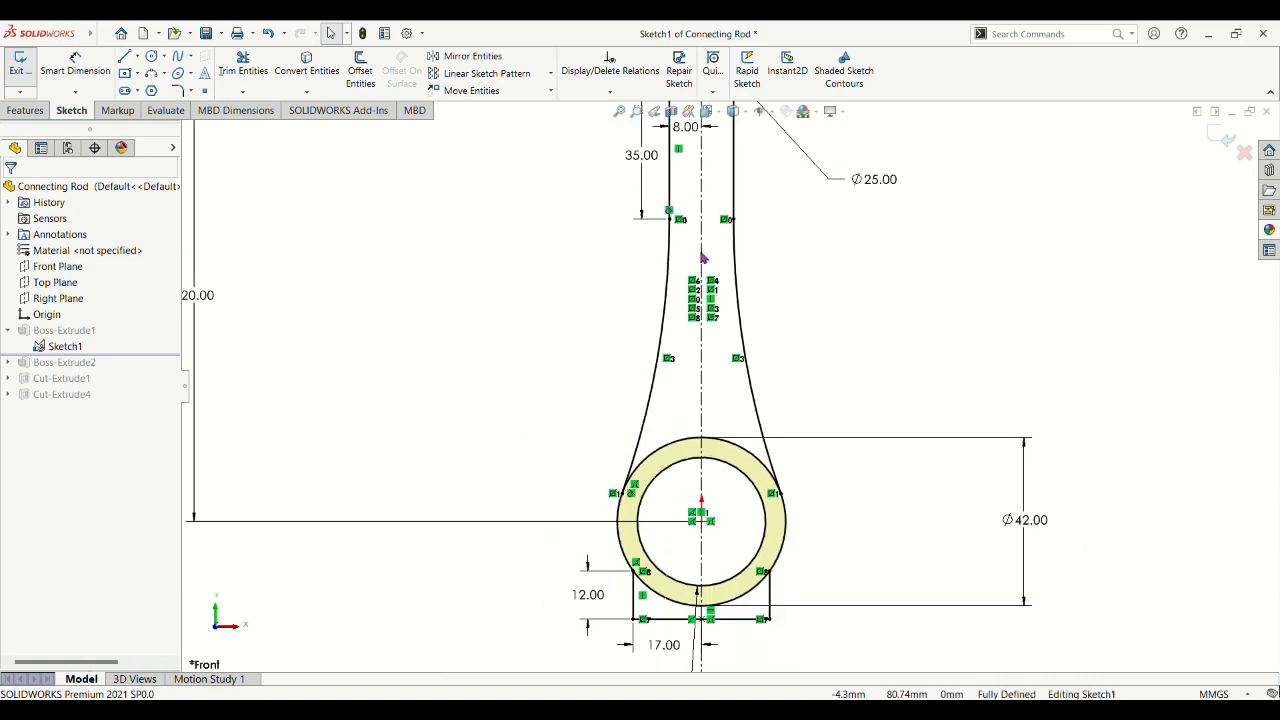
pyautogui.scroll(2, 703, 258)
pyautogui.scroll(-6, 690, 260)
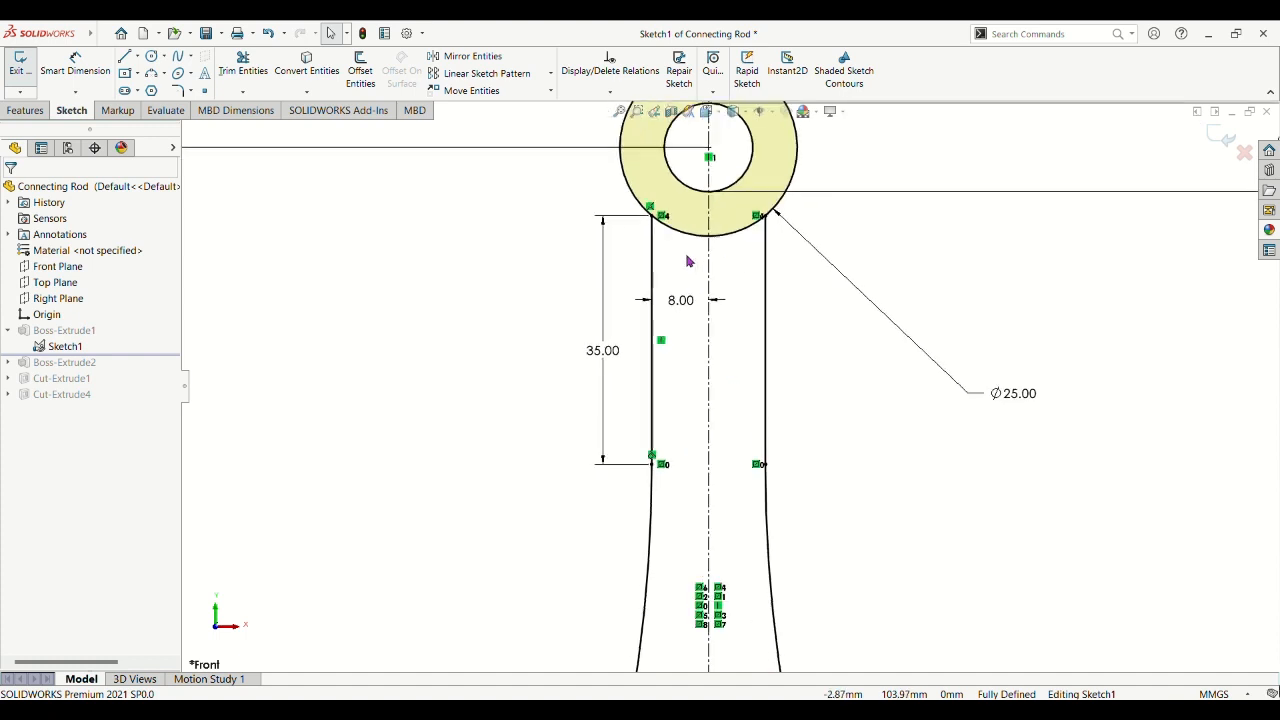
pyautogui.scroll(-2, 687, 261)
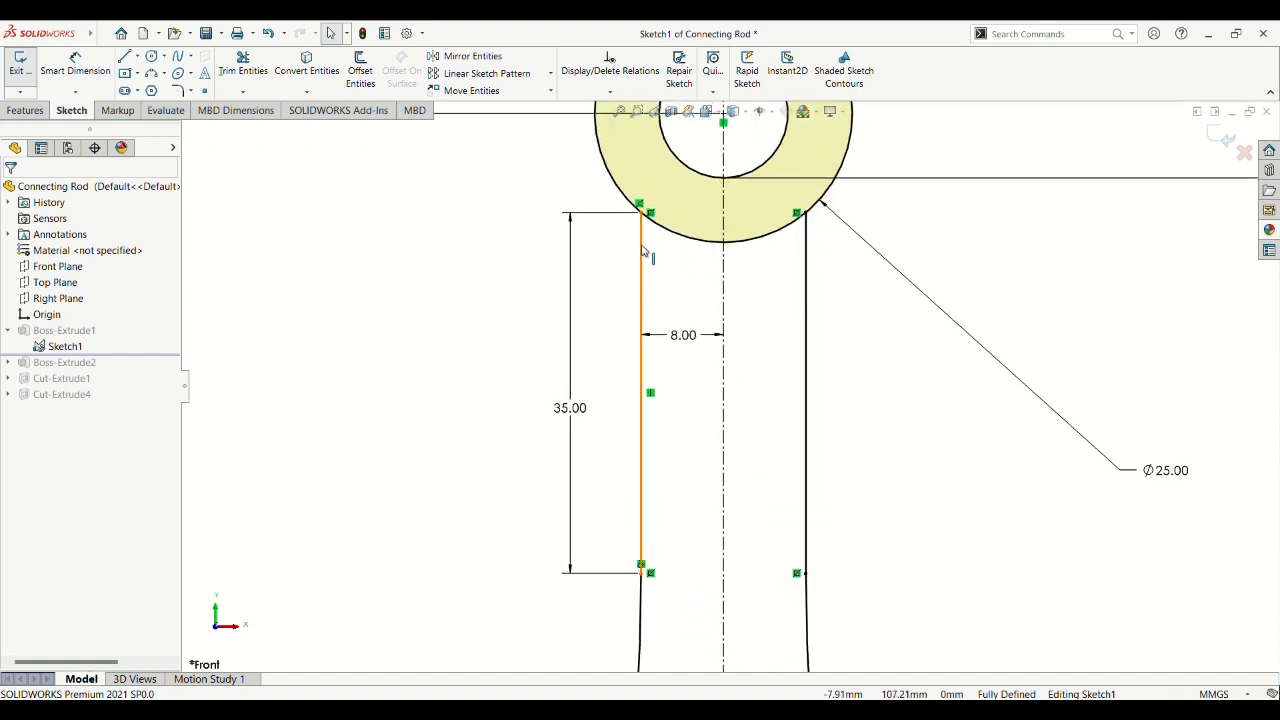
pyautogui.scroll(5, 711, 489)
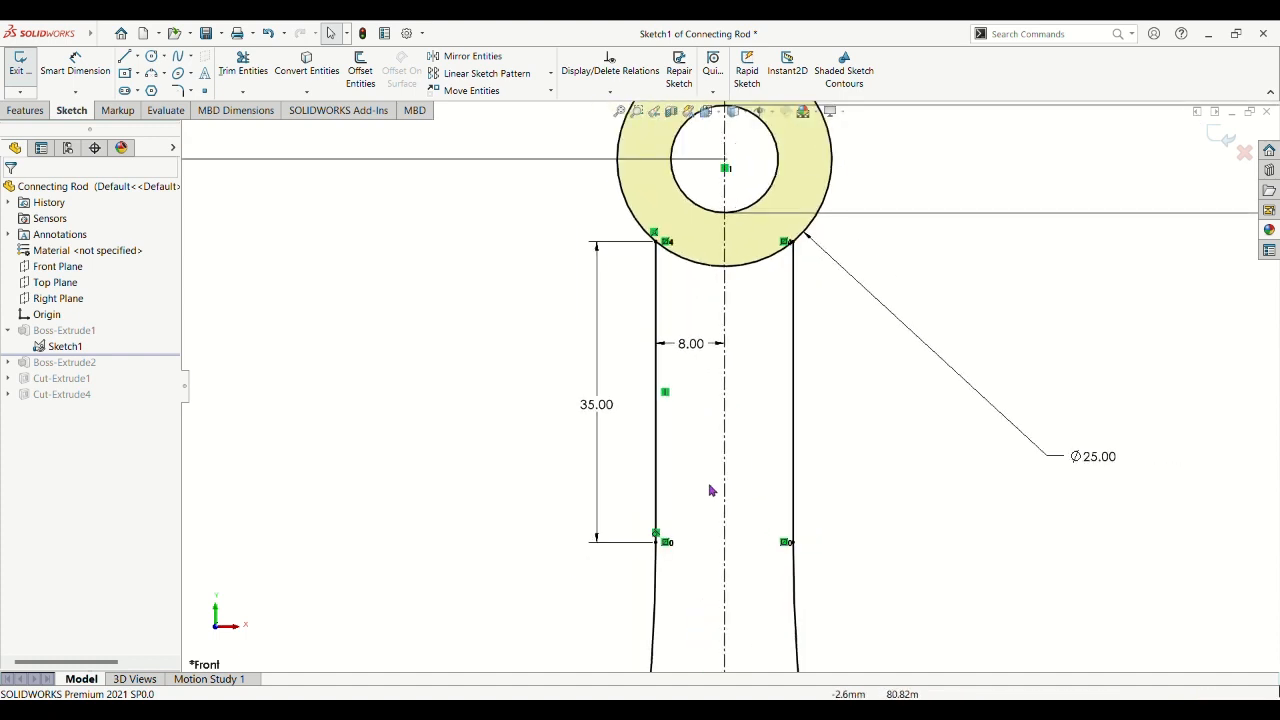
pyautogui.scroll(2, 741, 448)
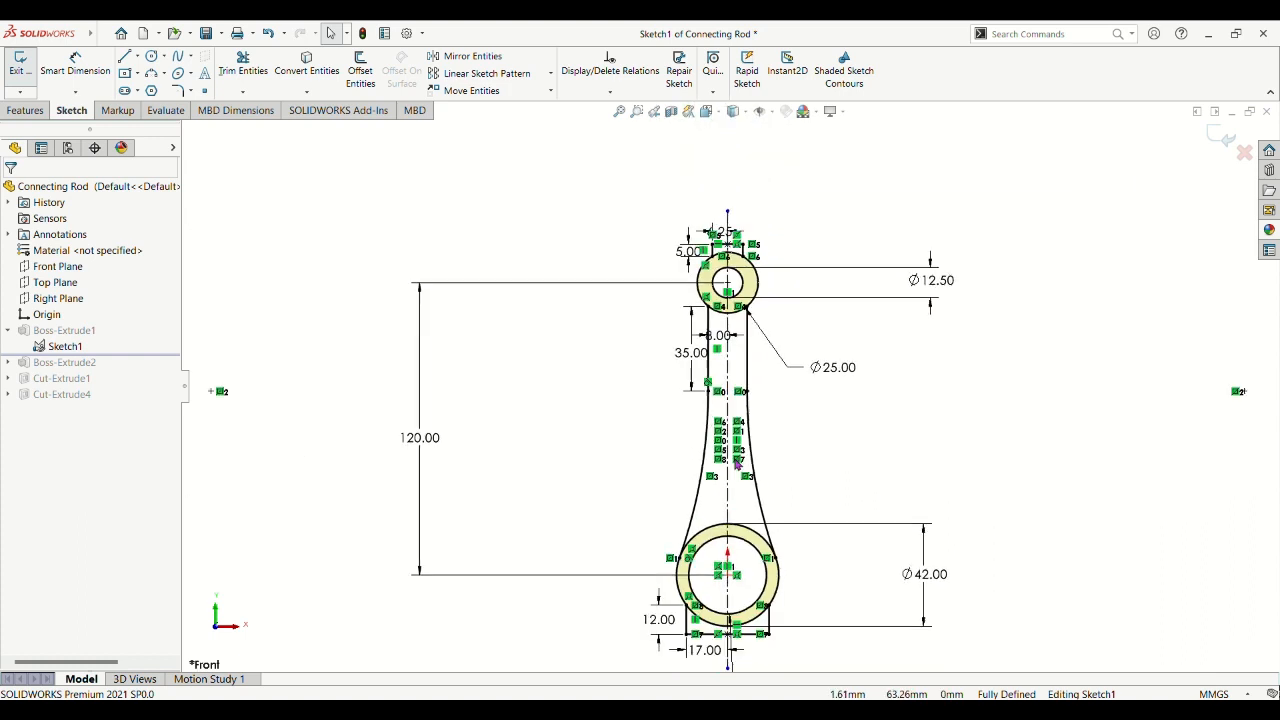
# Examine the shank lines and side arcs, open Mirror Entities to review the mirrored arc, and close it without selecting anything.
pyautogui.scroll(-2, 743, 357)
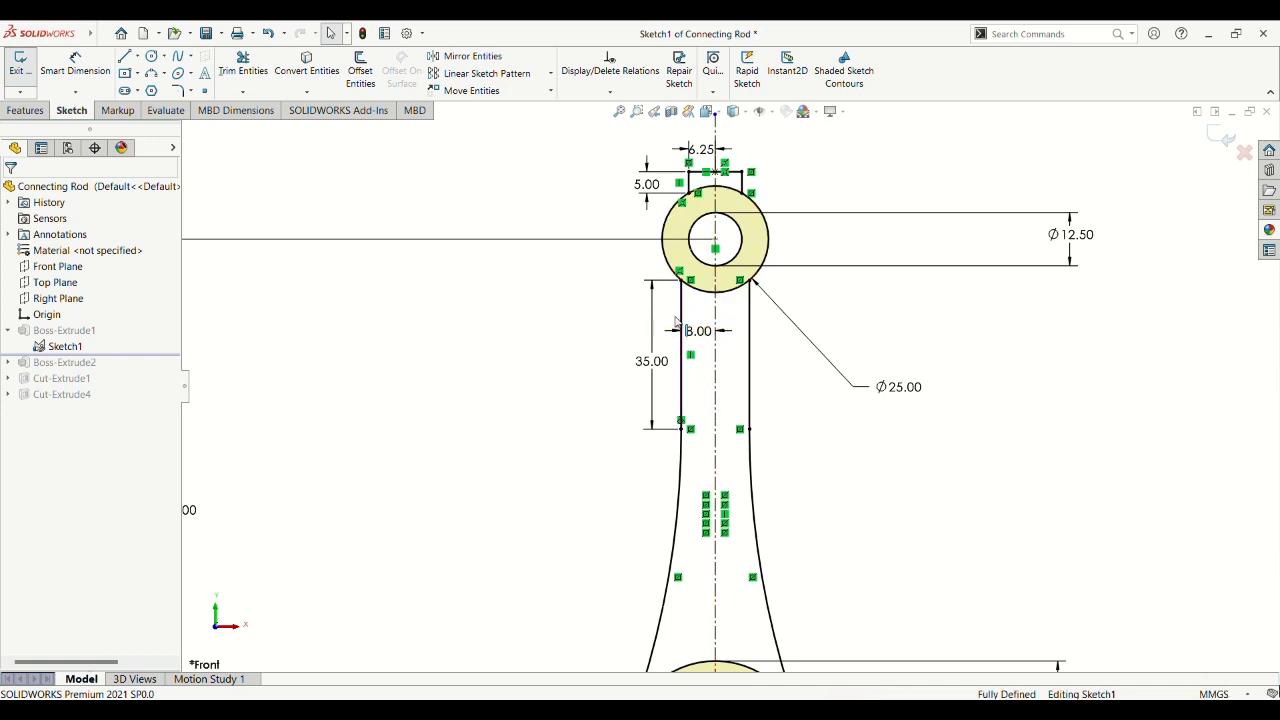
pyautogui.scroll(2, 771, 514)
pyautogui.scroll(3, 773, 547)
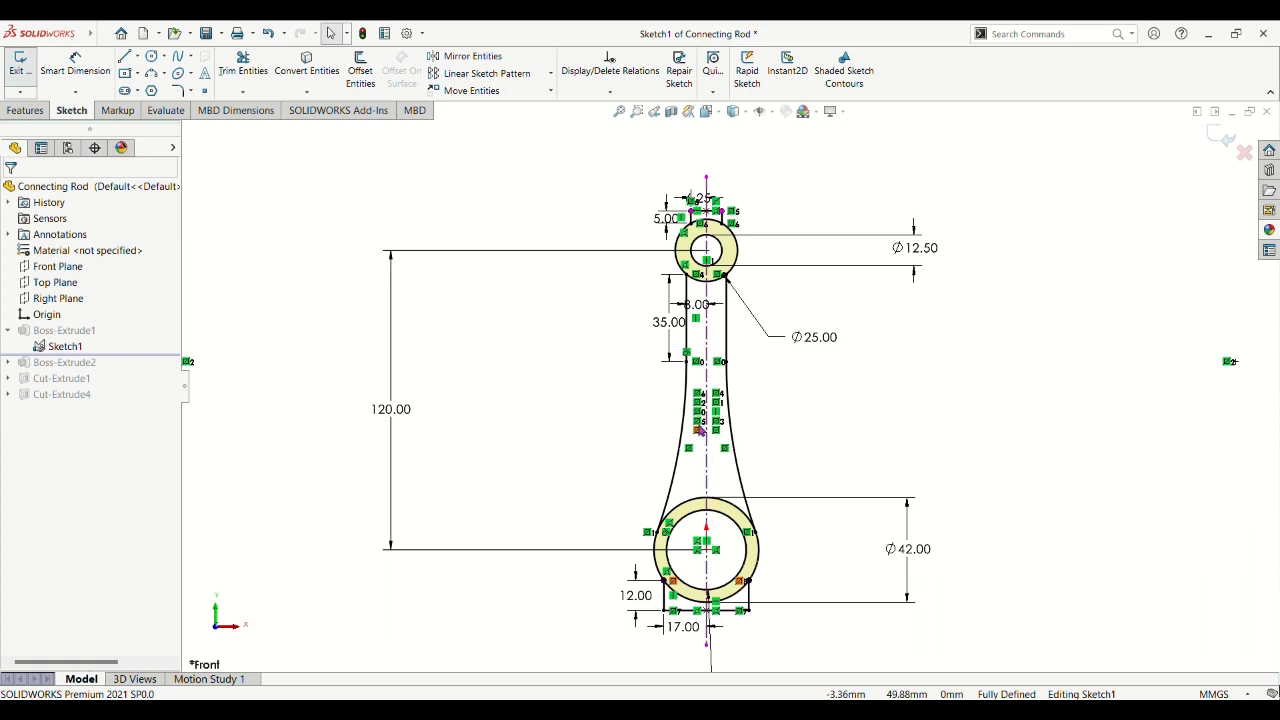
pyautogui.scroll(-3, 592, 432)
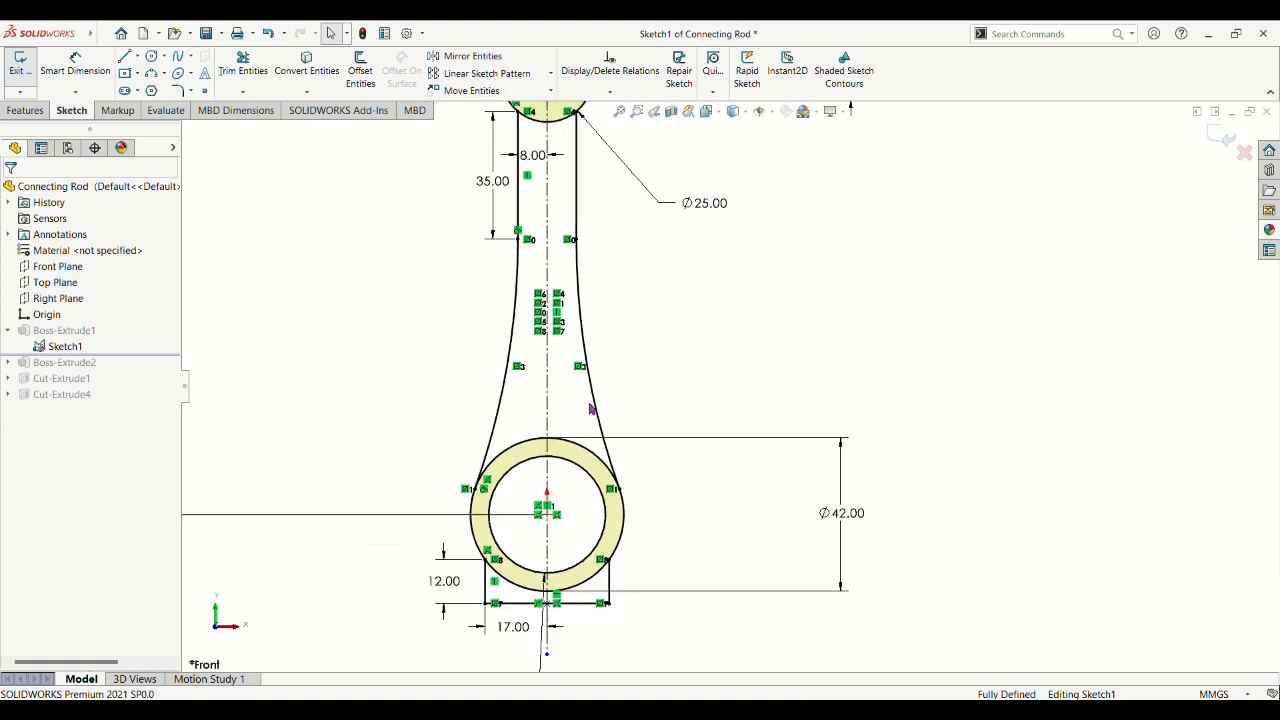
pyautogui.scroll(2, 590, 408)
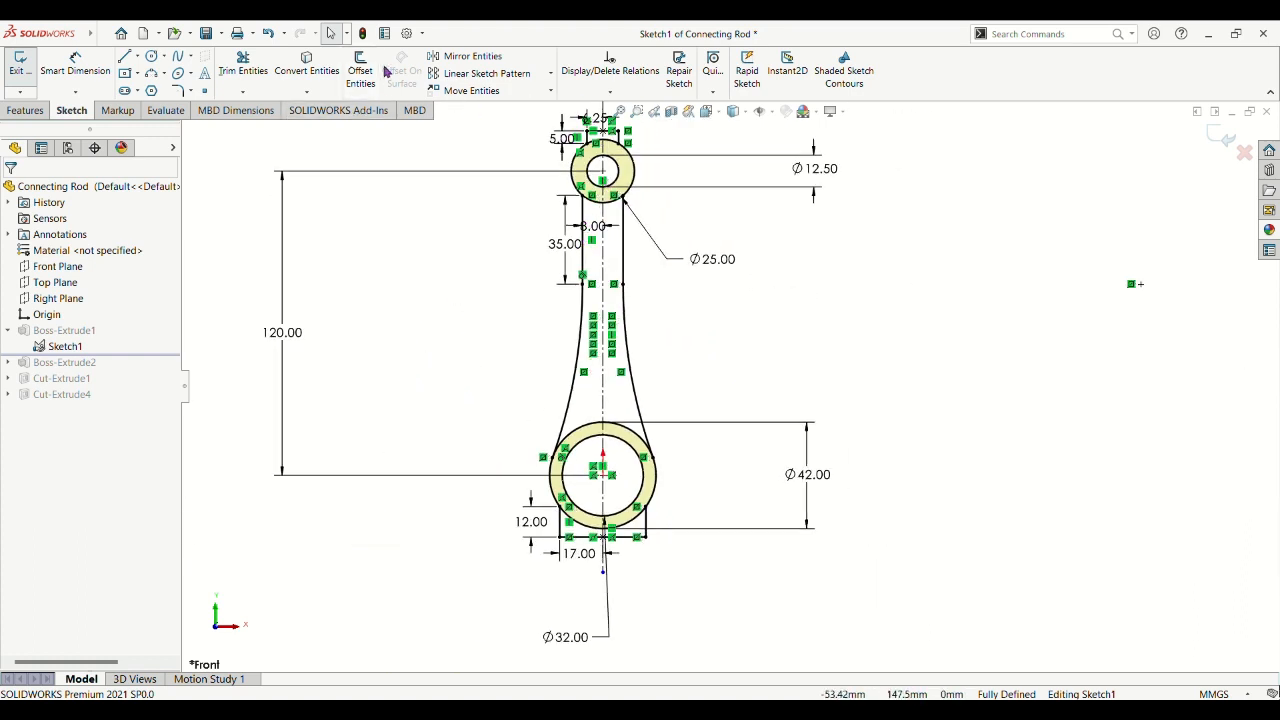
pyautogui.scroll(-2, 655, 221)
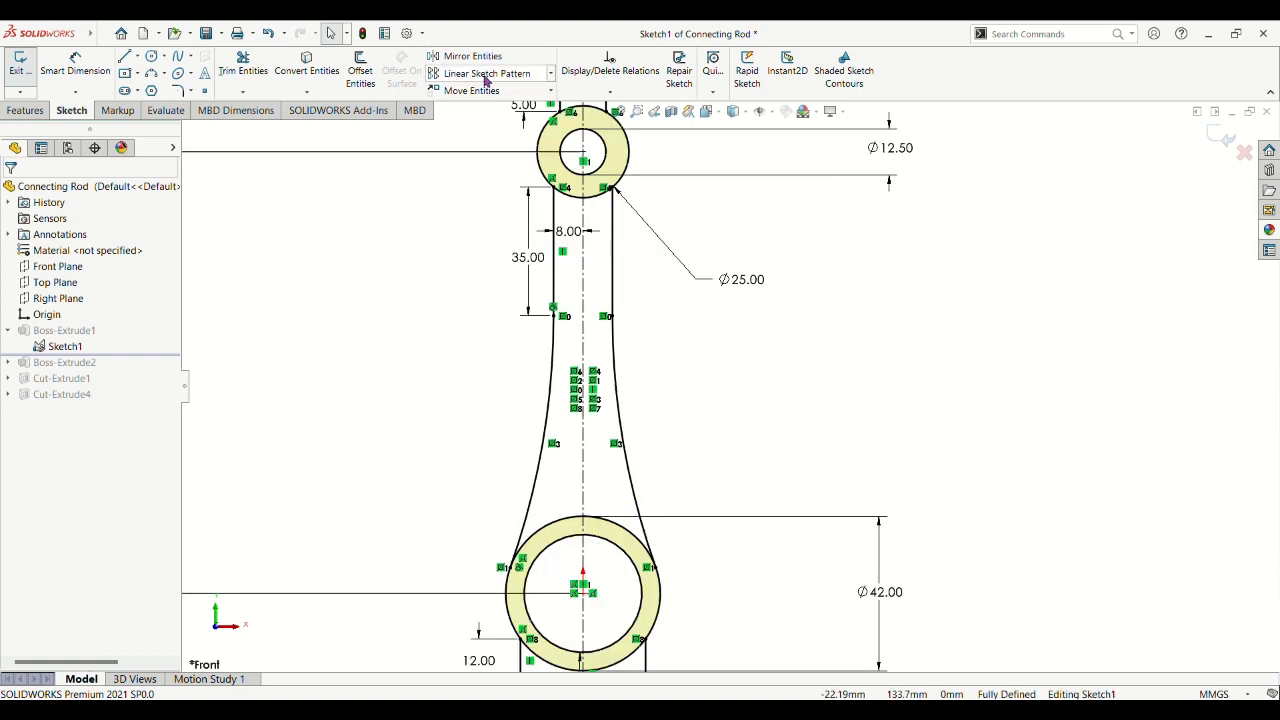
pyautogui.click(470, 56)
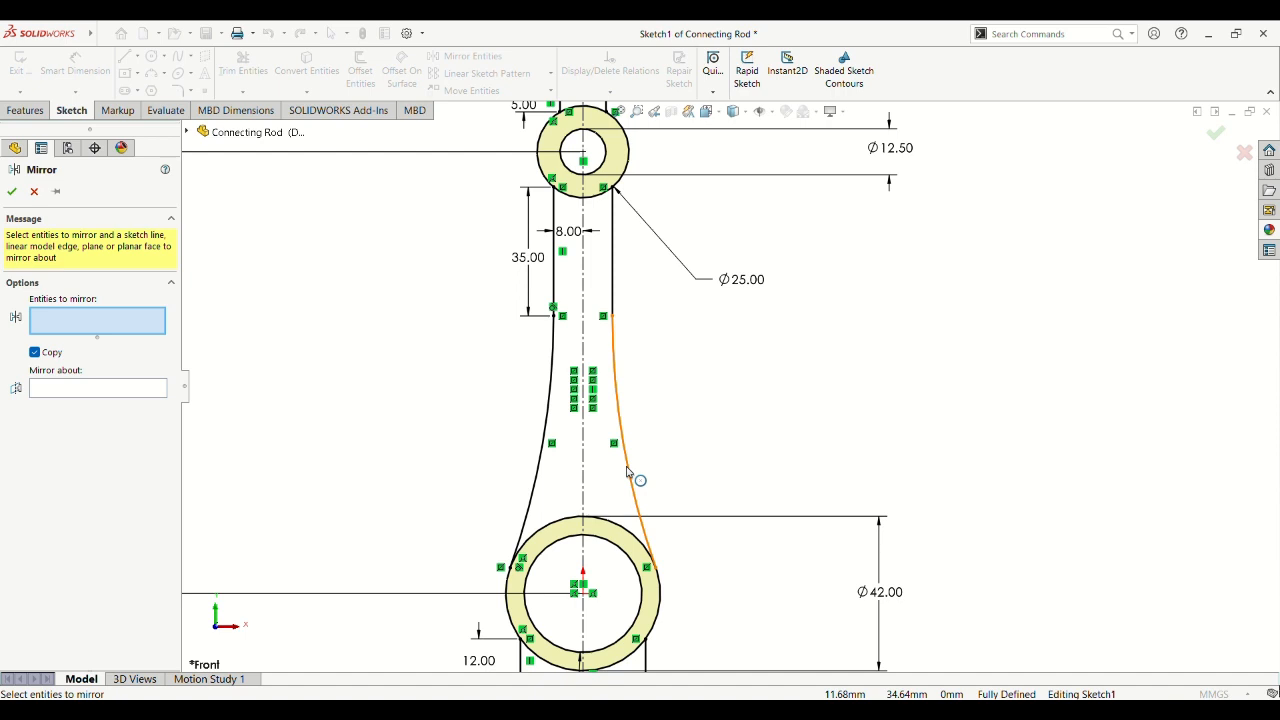
pyautogui.click(13, 194)
# Examine the rectangular tab above the small-end circle, open Mirror Entities for its lines, and close it without selecting anything.
pyautogui.scroll(2, 745, 460)
pyautogui.scroll(-4, 714, 291)
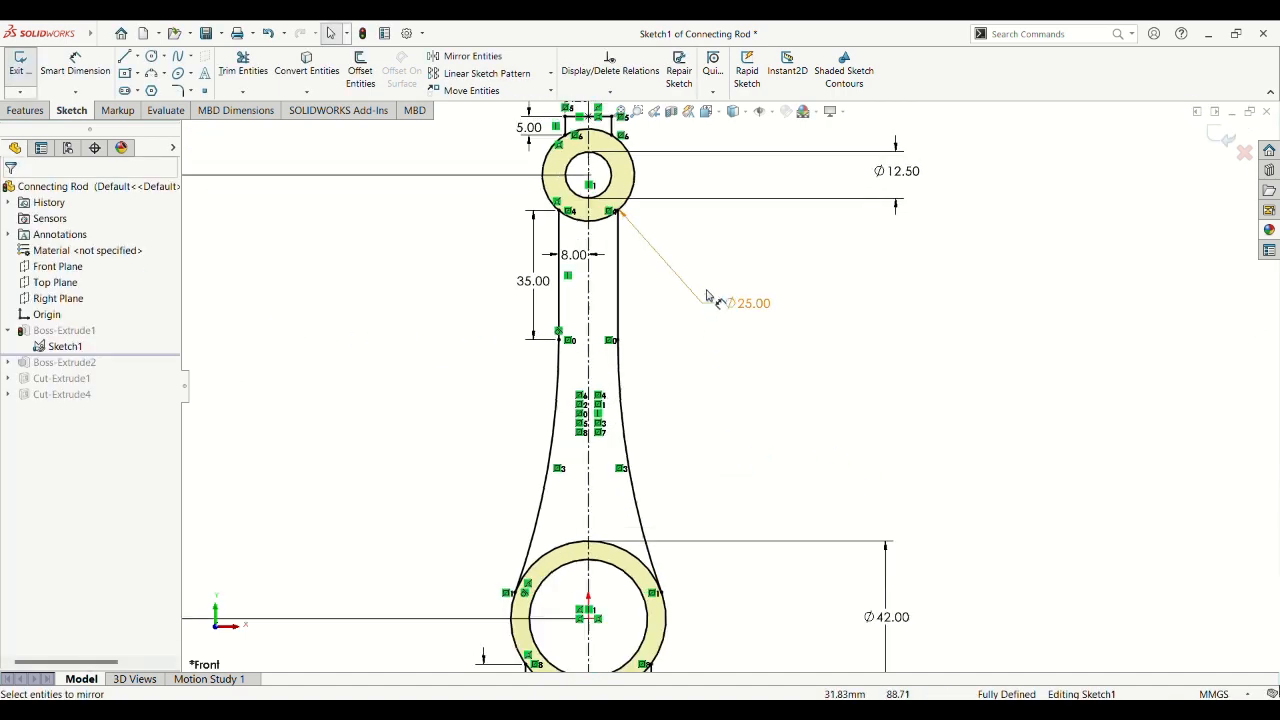
pyautogui.scroll(2, 577, 111)
pyautogui.scroll(-4, 580, 114)
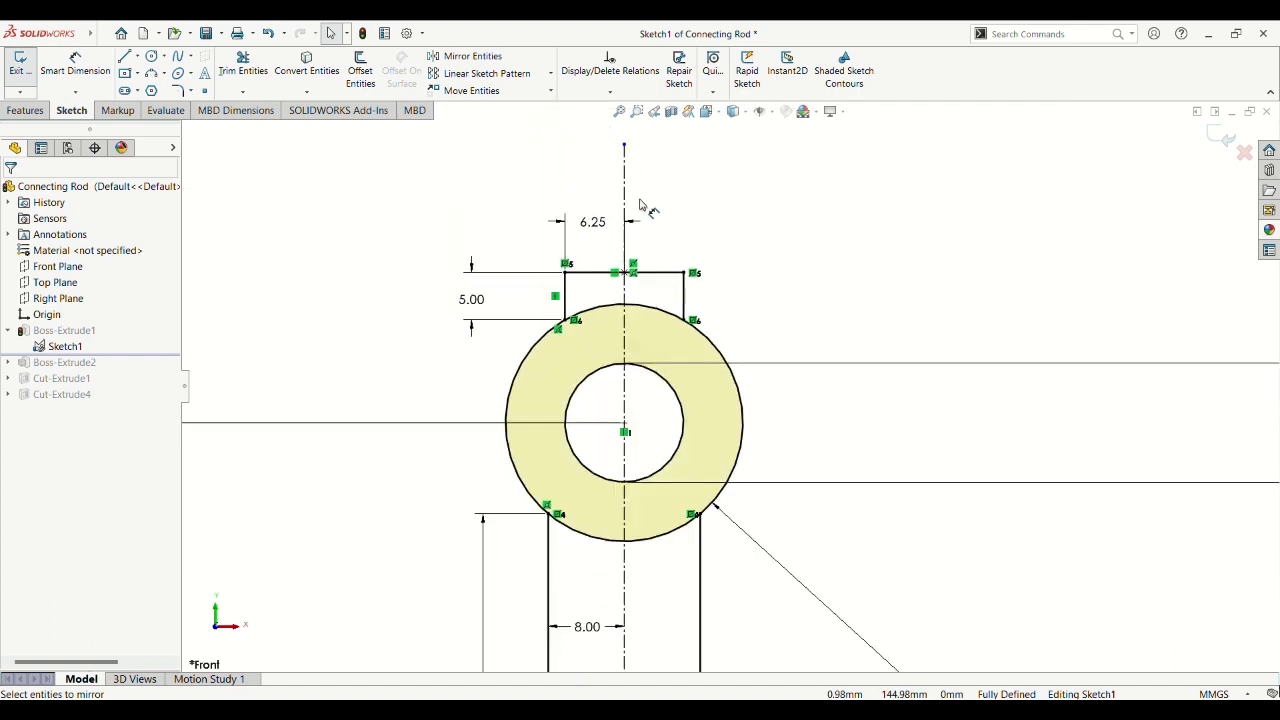
pyautogui.scroll(-4, 640, 206)
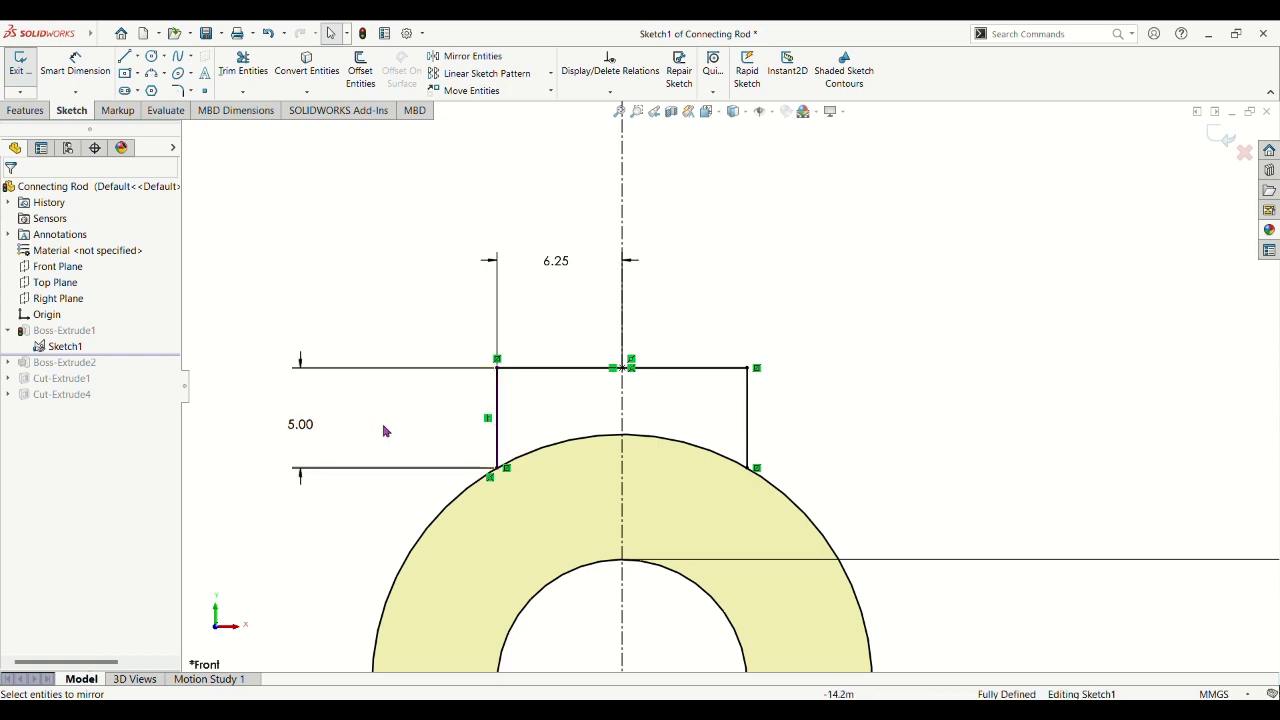
pyautogui.click(432, 57)
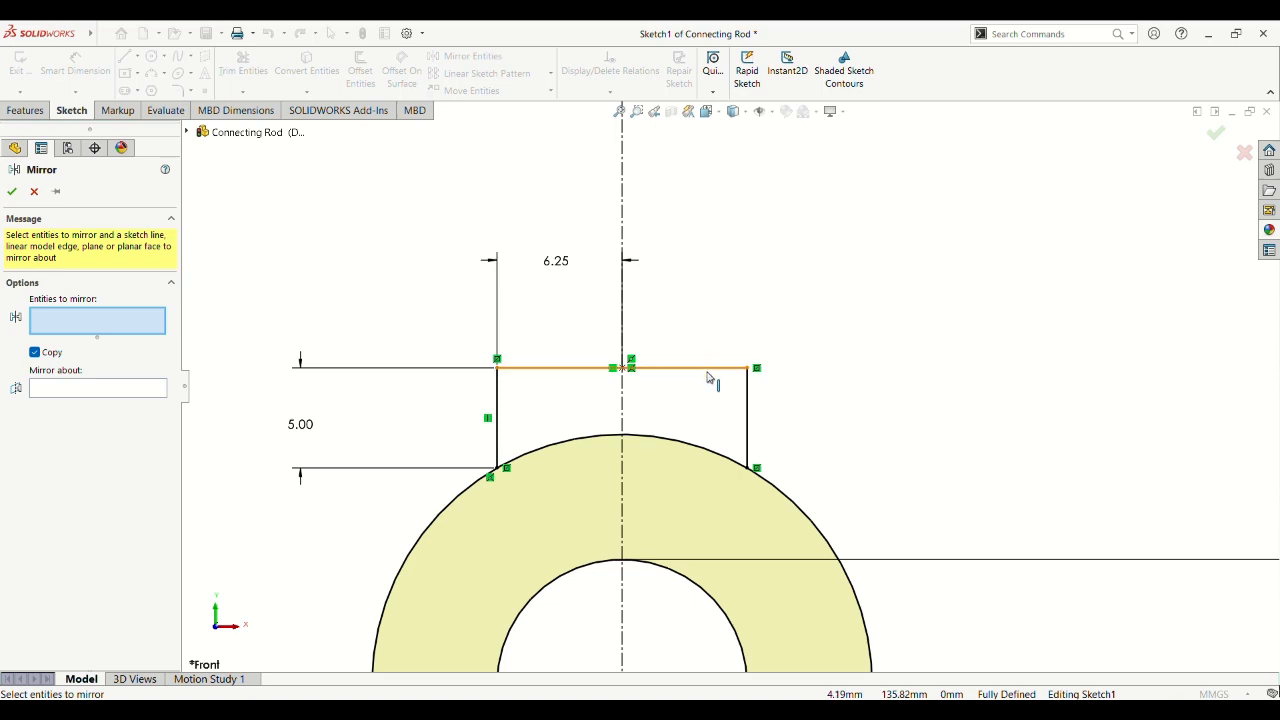
pyautogui.click(12, 192)
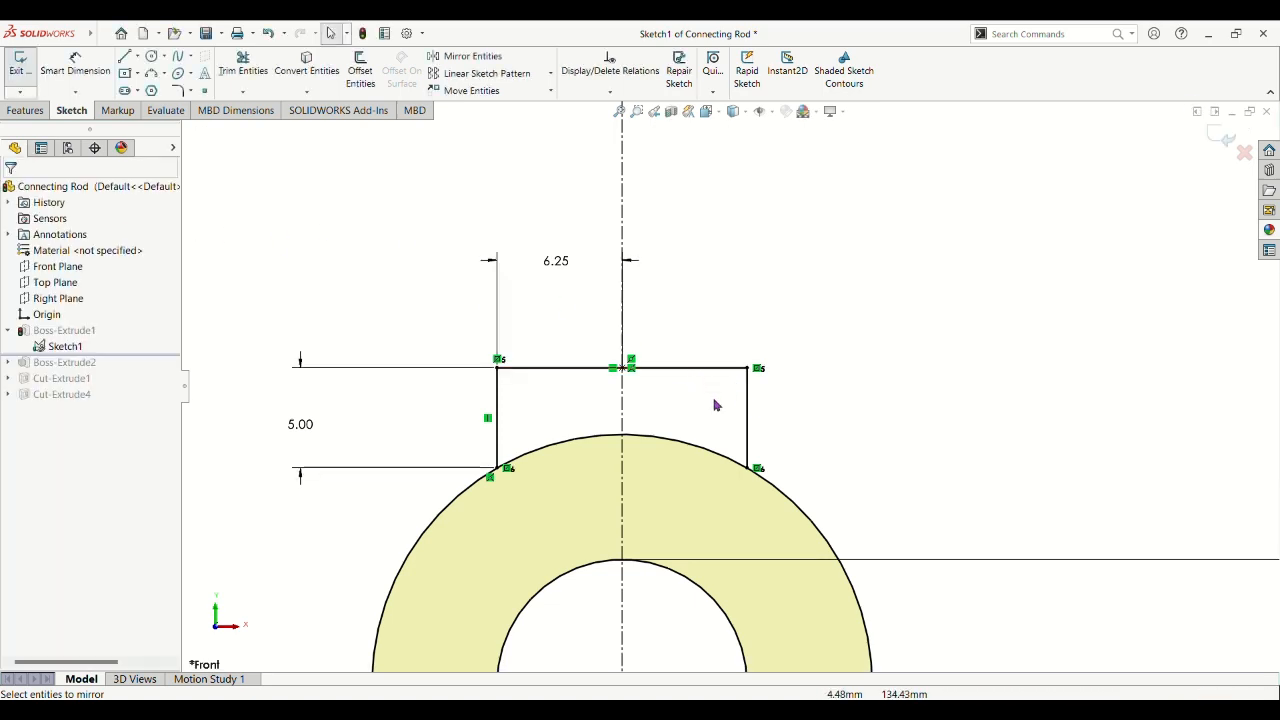
# Examine the rectangular block below the big-end circle using the Line and Mirror Entities tools, closing both without drawing or selecting.
pyautogui.scroll(5, 788, 566)
pyautogui.scroll(3, 788, 566)
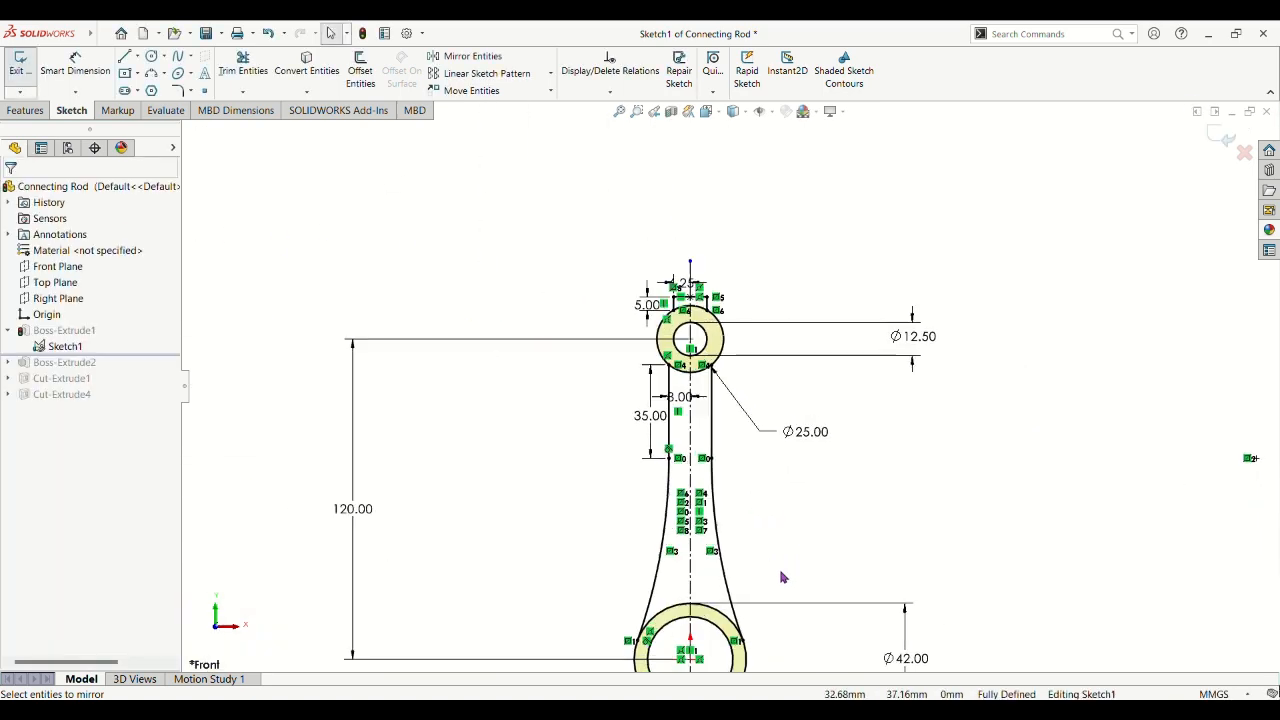
pyautogui.scroll(-6, 766, 591)
pyautogui.scroll(-4, 465, 290)
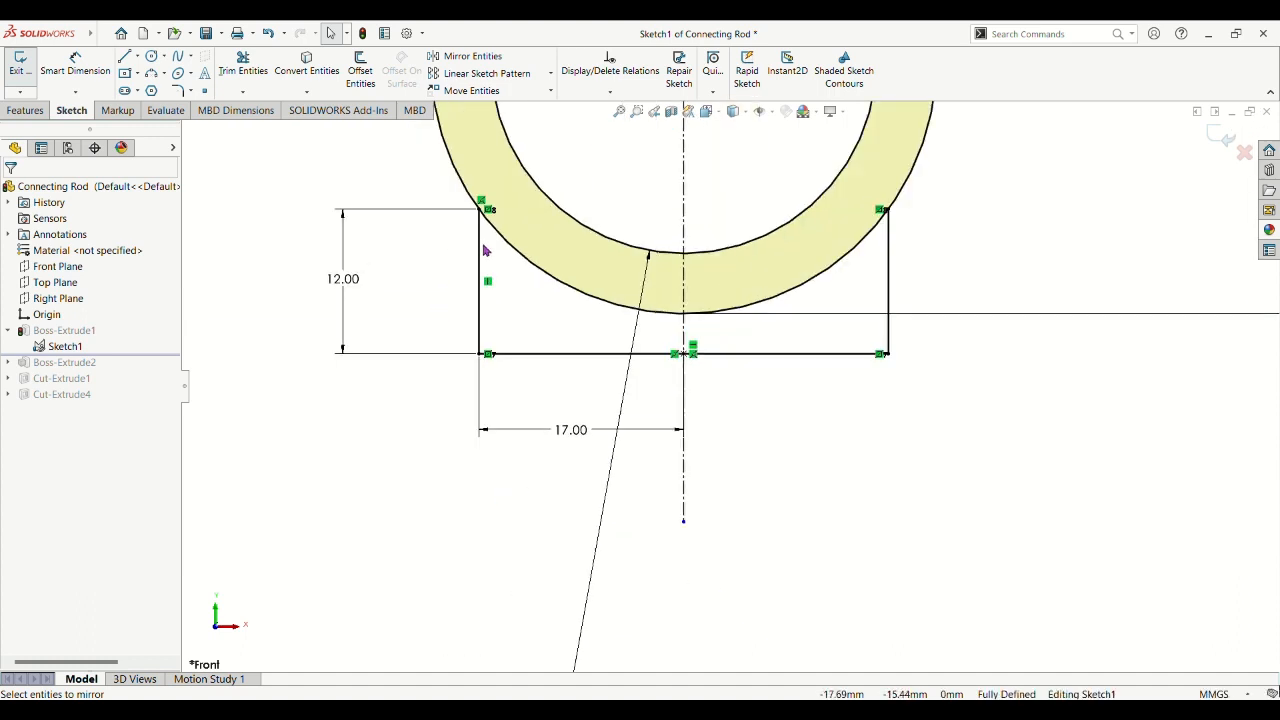
pyautogui.scroll(2, 486, 251)
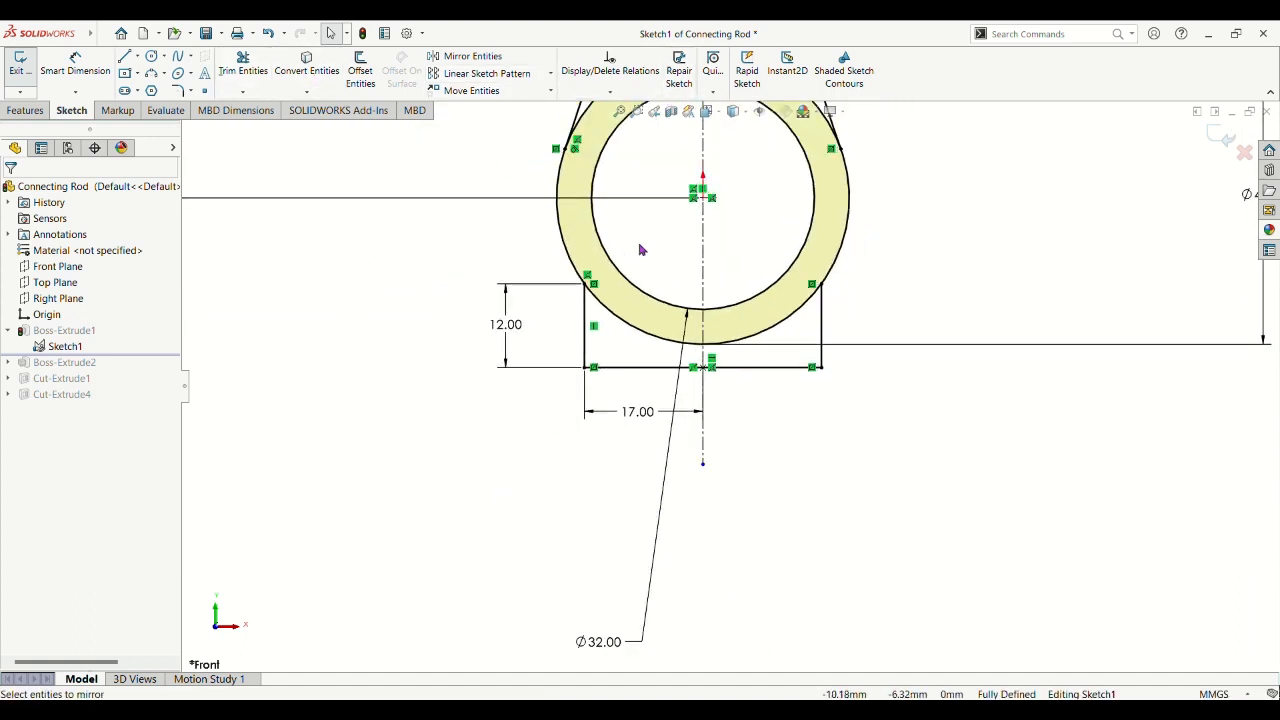
pyautogui.click(131, 60)
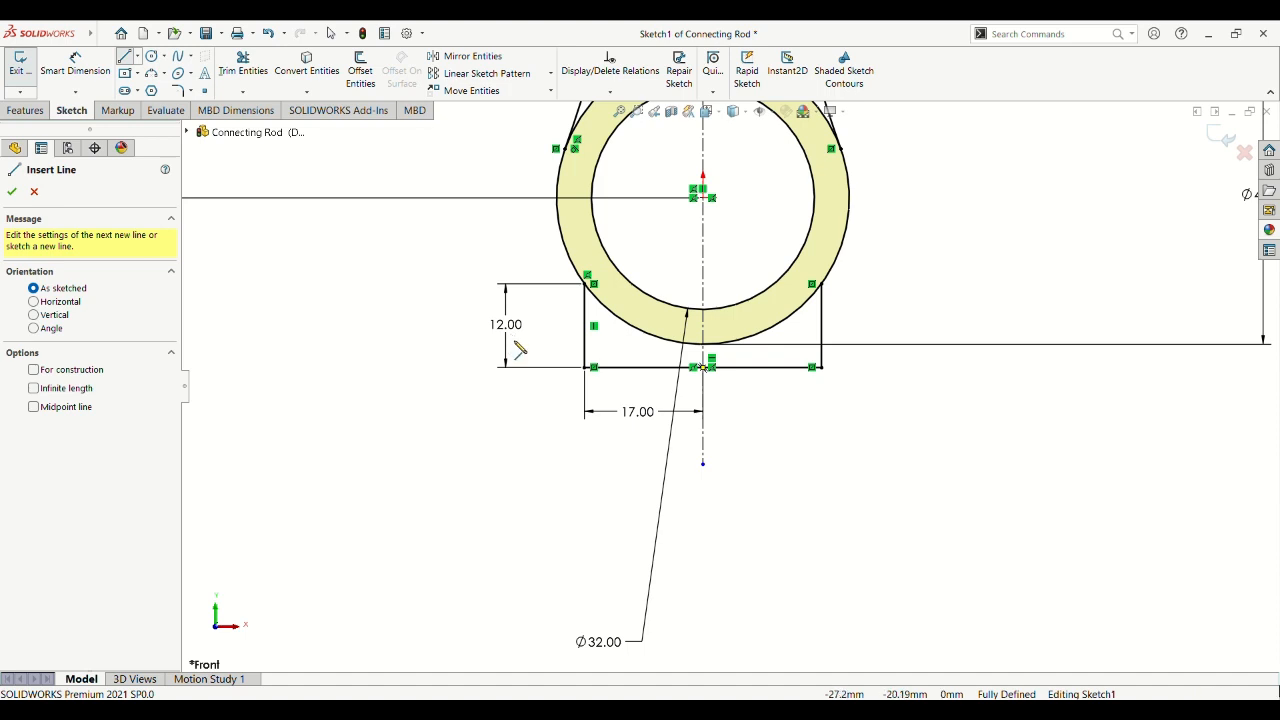
pyautogui.click(19, 195)
pyautogui.click(462, 57)
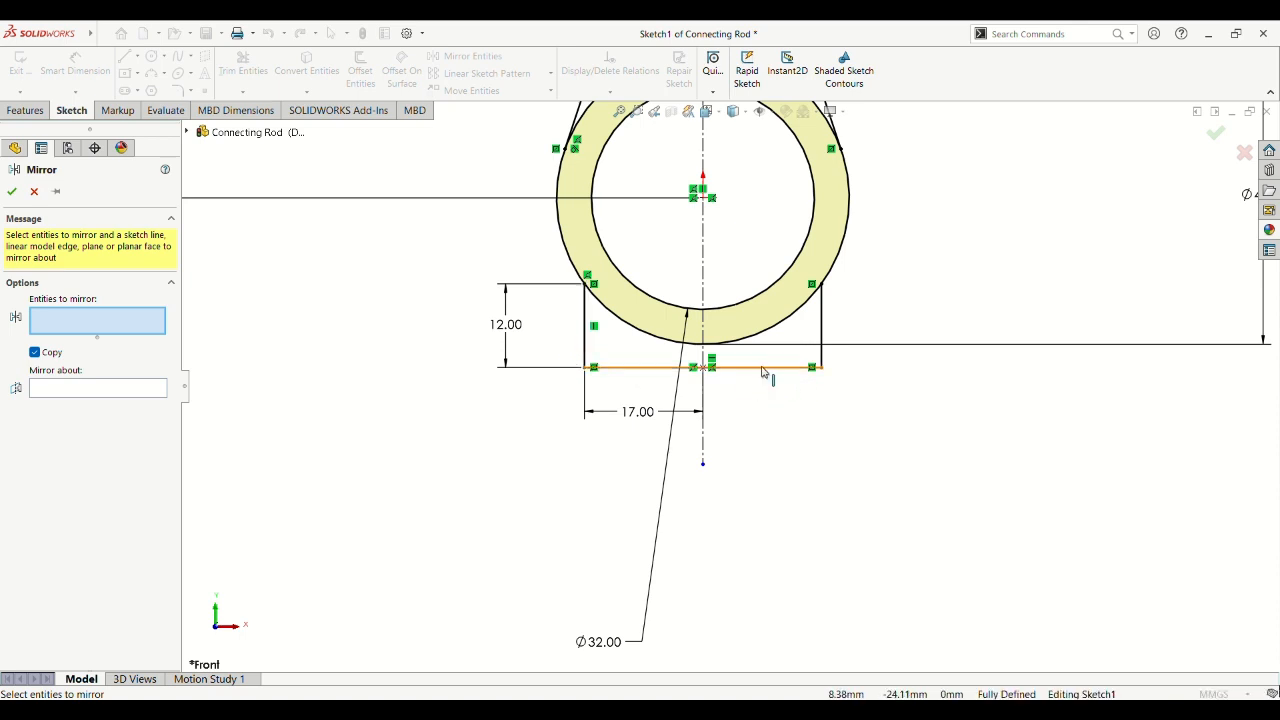
pyautogui.click(13, 192)
# Review the whole connecting rod sketch and exit it.
pyautogui.scroll(5, 869, 286)
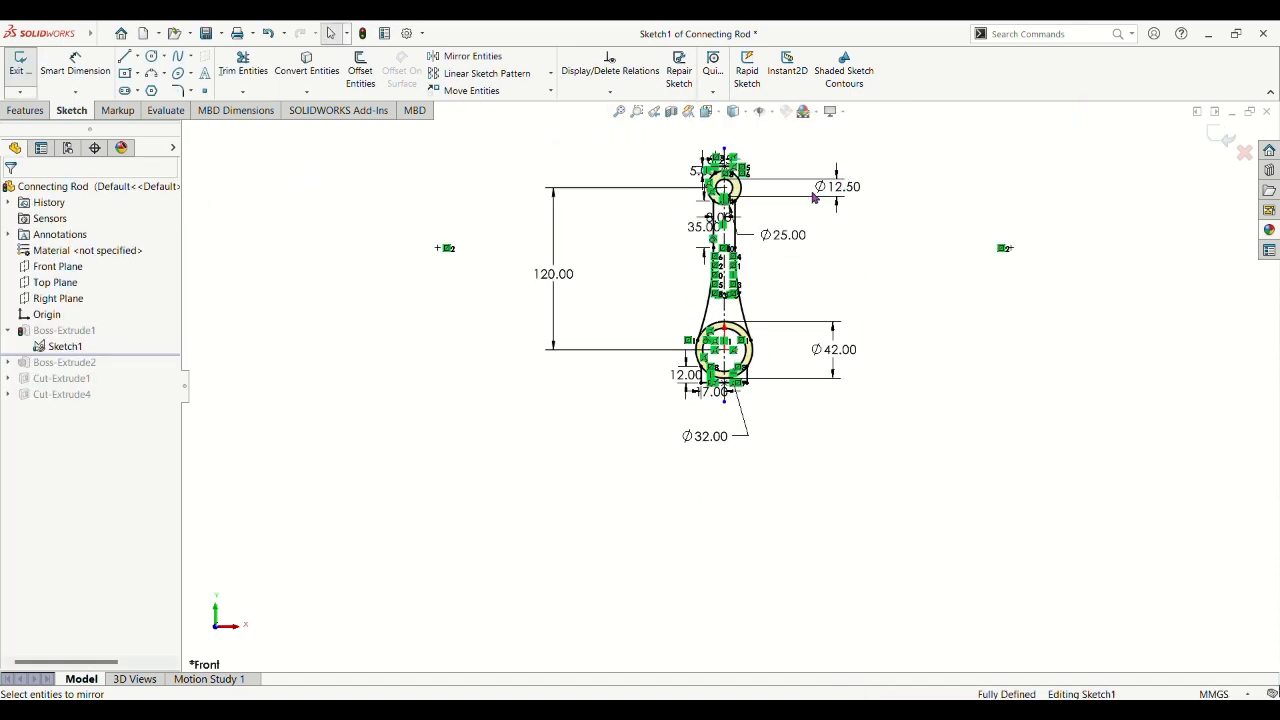
pyautogui.scroll(-1, 1000, 300)
pyautogui.scroll(-2, 877, 289)
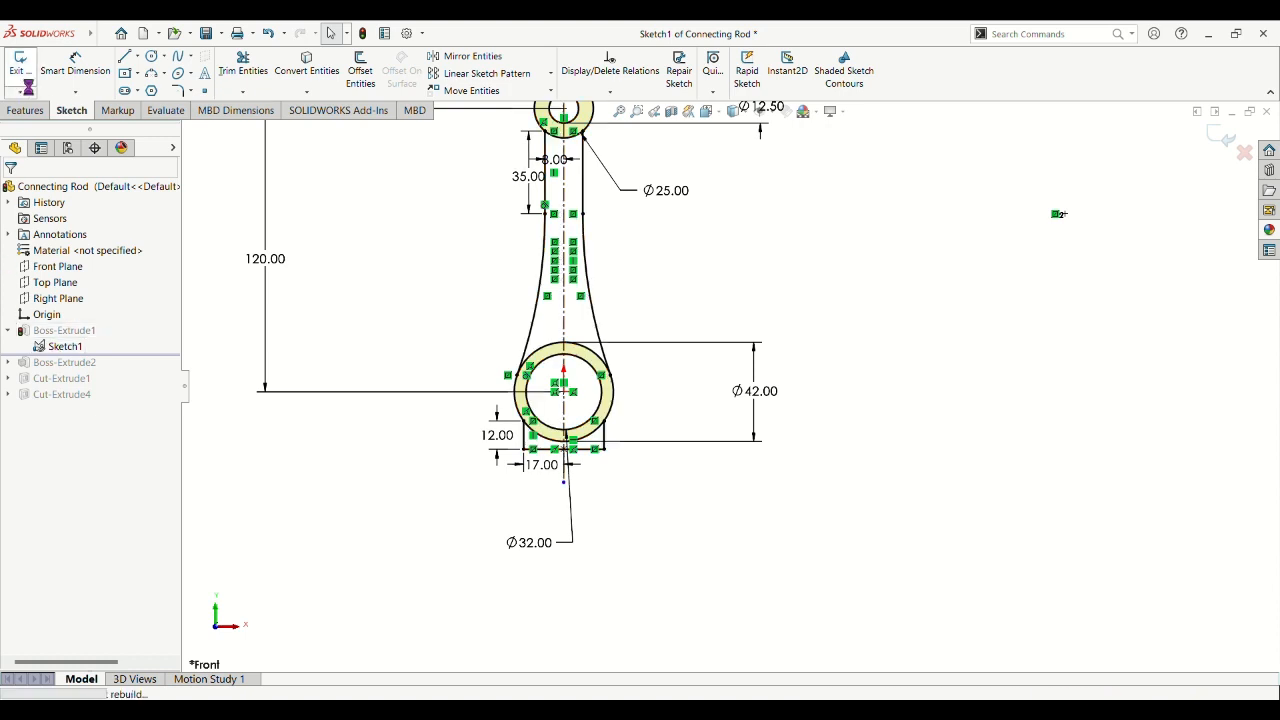
pyautogui.click(20, 70)
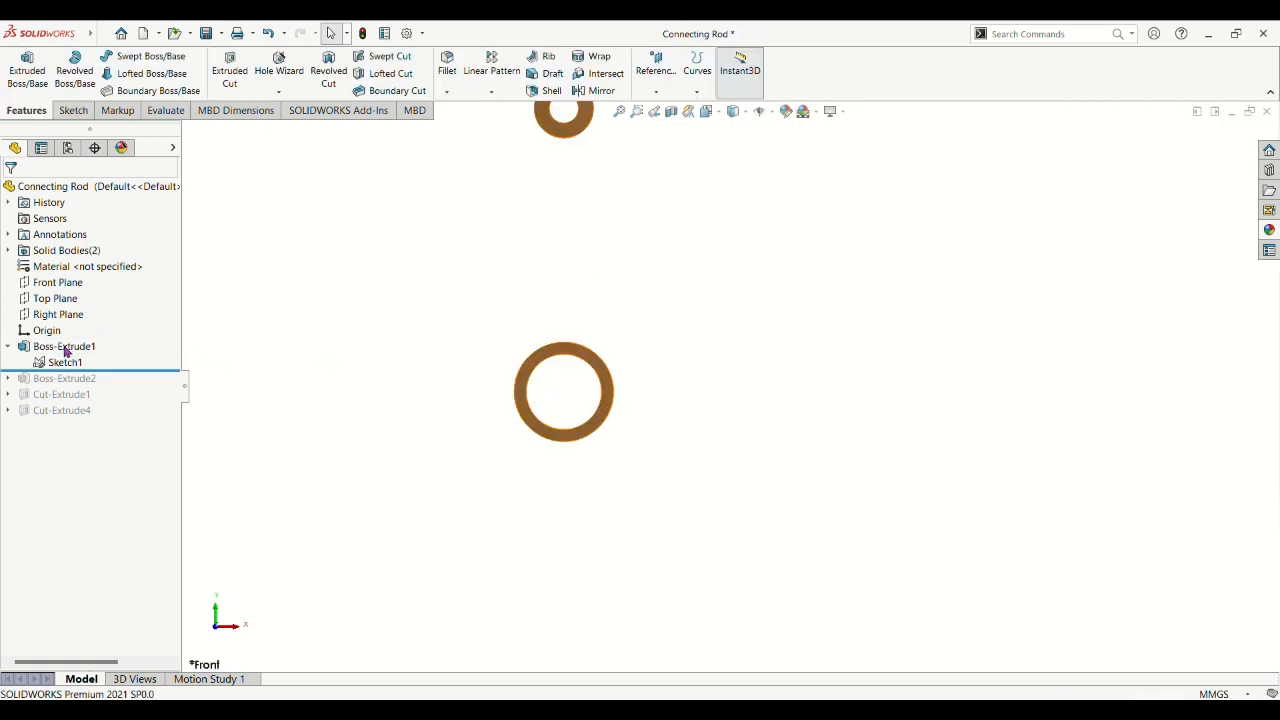
# Open Boss-Extrude1 for editing and examine the mid-plane extrusion preview of the ring contours at both rod ends.
pyautogui.click(62, 347)
pyautogui.click(68, 318)
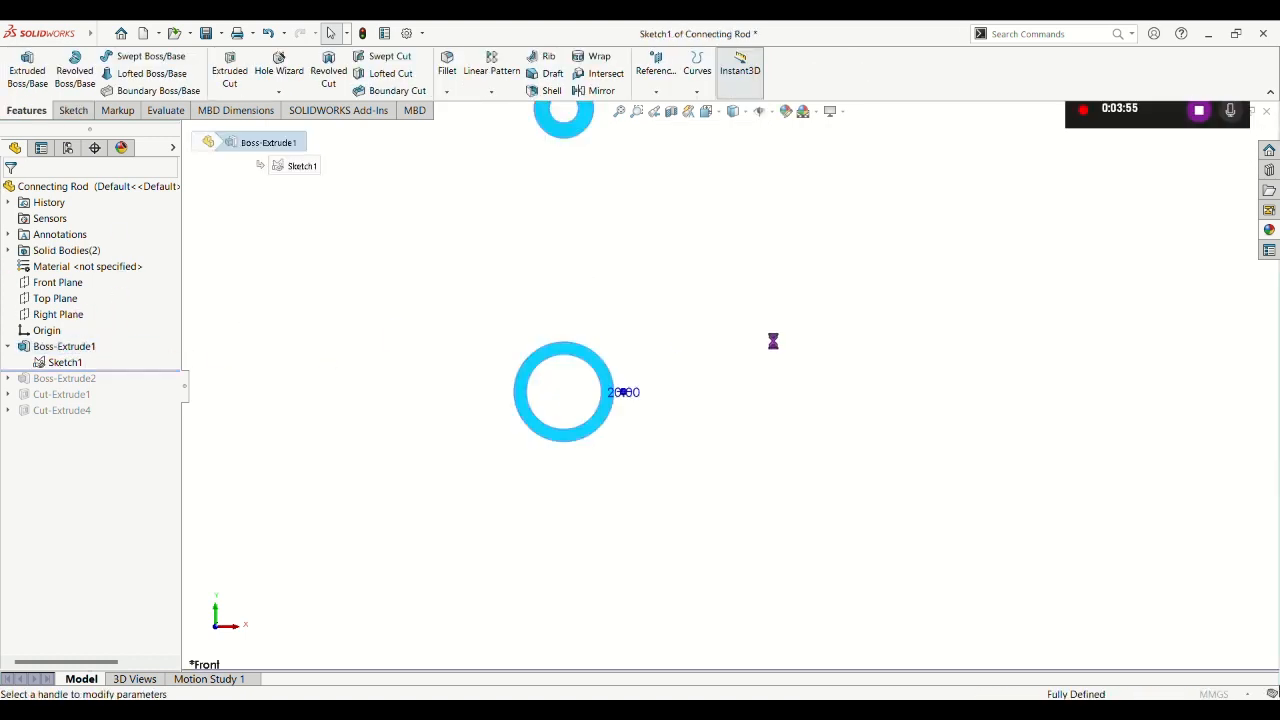
pyautogui.scroll(2, 765, 337)
pyautogui.moveTo(786, 279)
pyautogui.mouseDown(button='middle')
pyautogui.moveTo(669, 309)
pyautogui.moveTo(777, 297)
pyautogui.moveTo(745, 341)
pyautogui.mouseUp(button='middle')
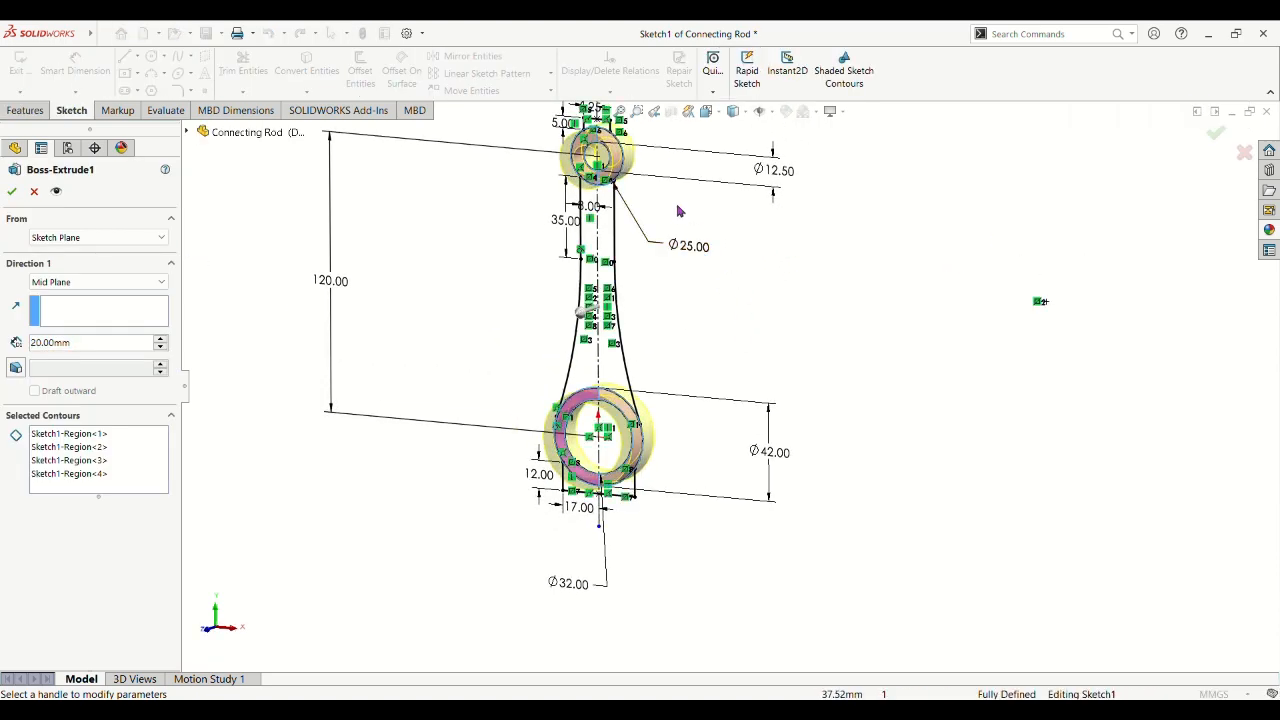
pyautogui.scroll(1, 680, 231)
pyautogui.scroll(-4, 680, 231)
pyautogui.moveTo(686, 436)
pyautogui.mouseDown(button='middle')
pyautogui.moveTo(694, 407)
pyautogui.moveTo(691, 426)
pyautogui.mouseUp(button='middle')
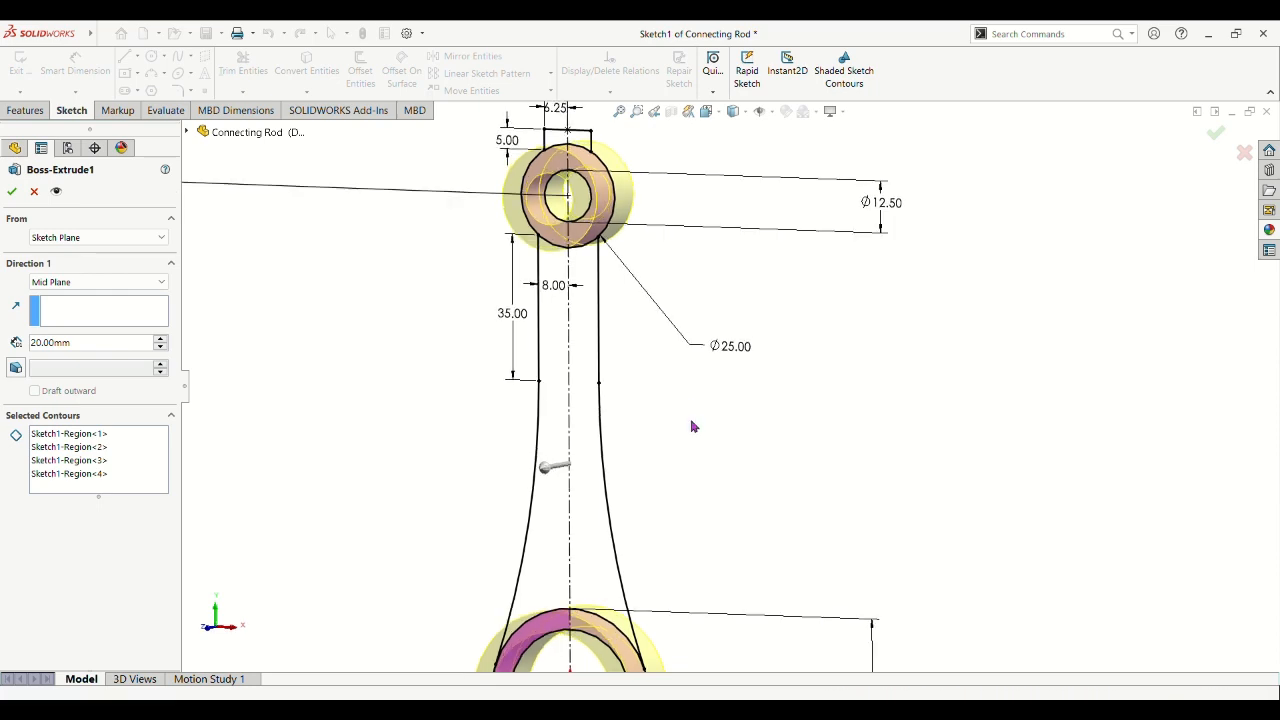
pyautogui.scroll(2, 725, 378)
pyautogui.scroll(-2, 722, 564)
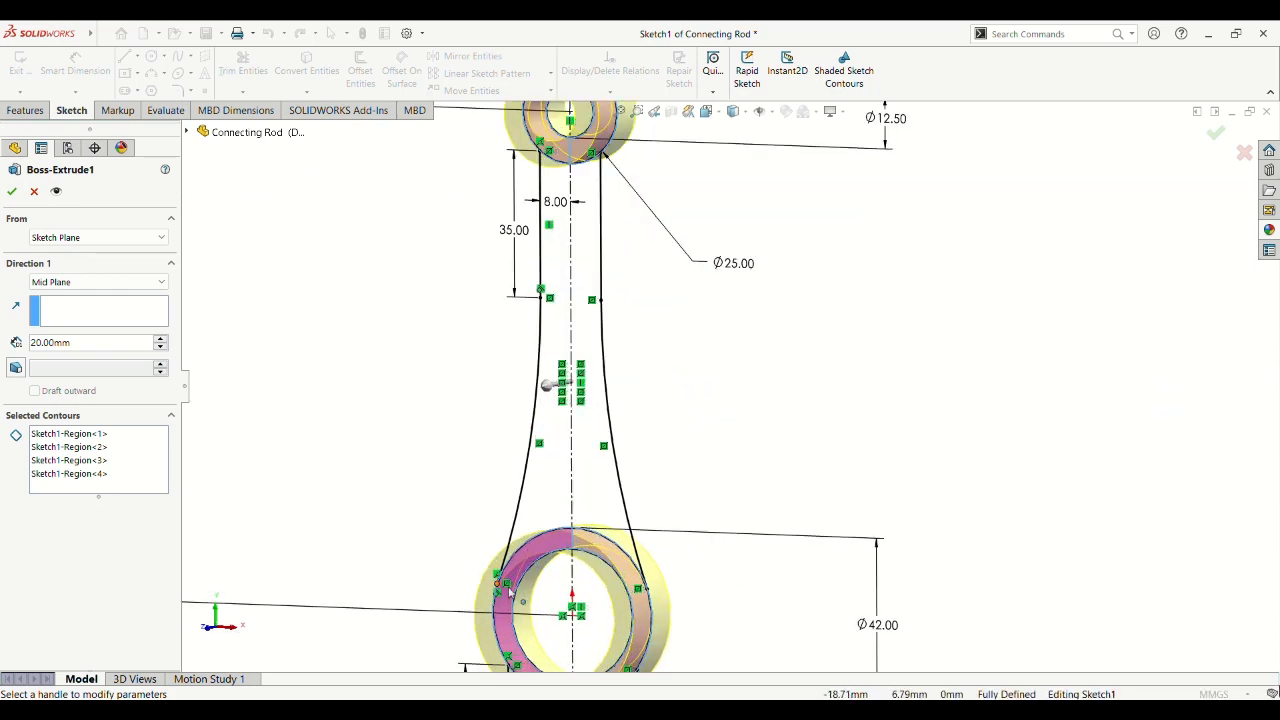
# Inspect from different angles how the rings extend on both sides of the sketch plane, and close the Boss-Extrude1 settings.
pyautogui.moveTo(797, 480)
pyautogui.mouseDown(button='middle')
pyautogui.moveTo(857, 474)
pyautogui.moveTo(820, 477)
pyautogui.mouseUp(button='middle')
pyautogui.scroll(3, 743, 471)
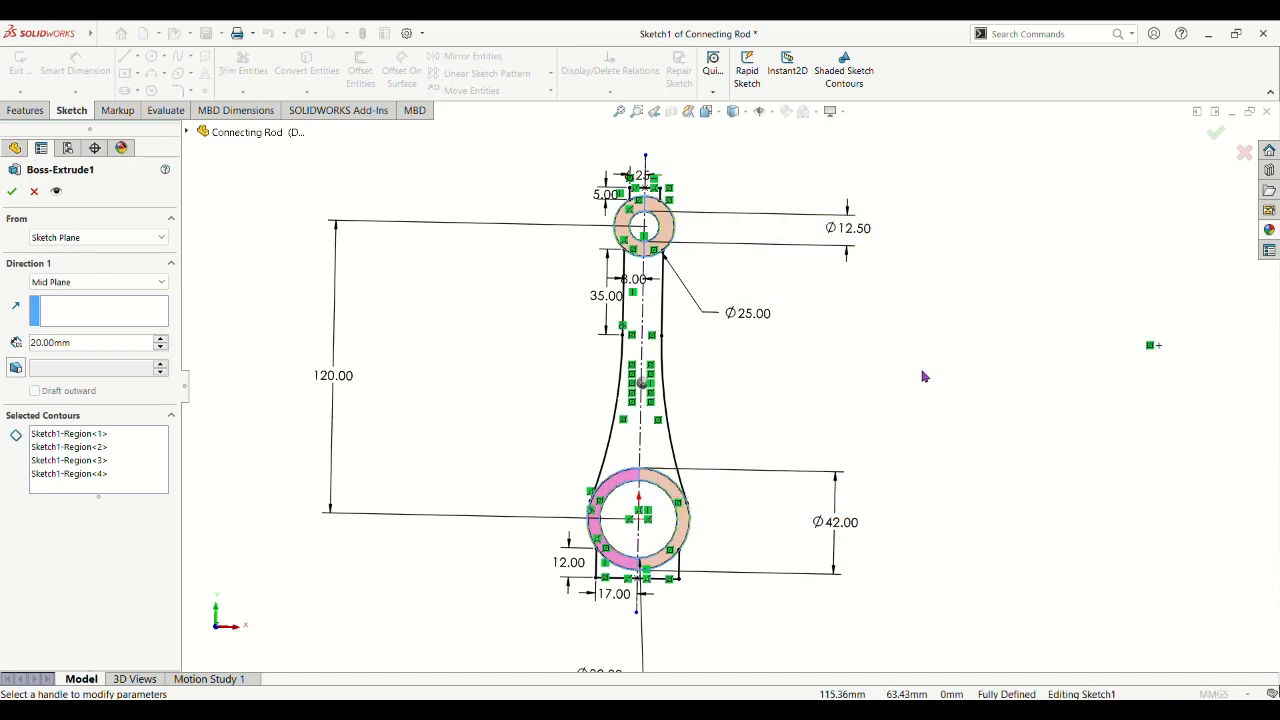
pyautogui.moveTo(924, 376); pyautogui.dragTo(573, 277, button='middle')
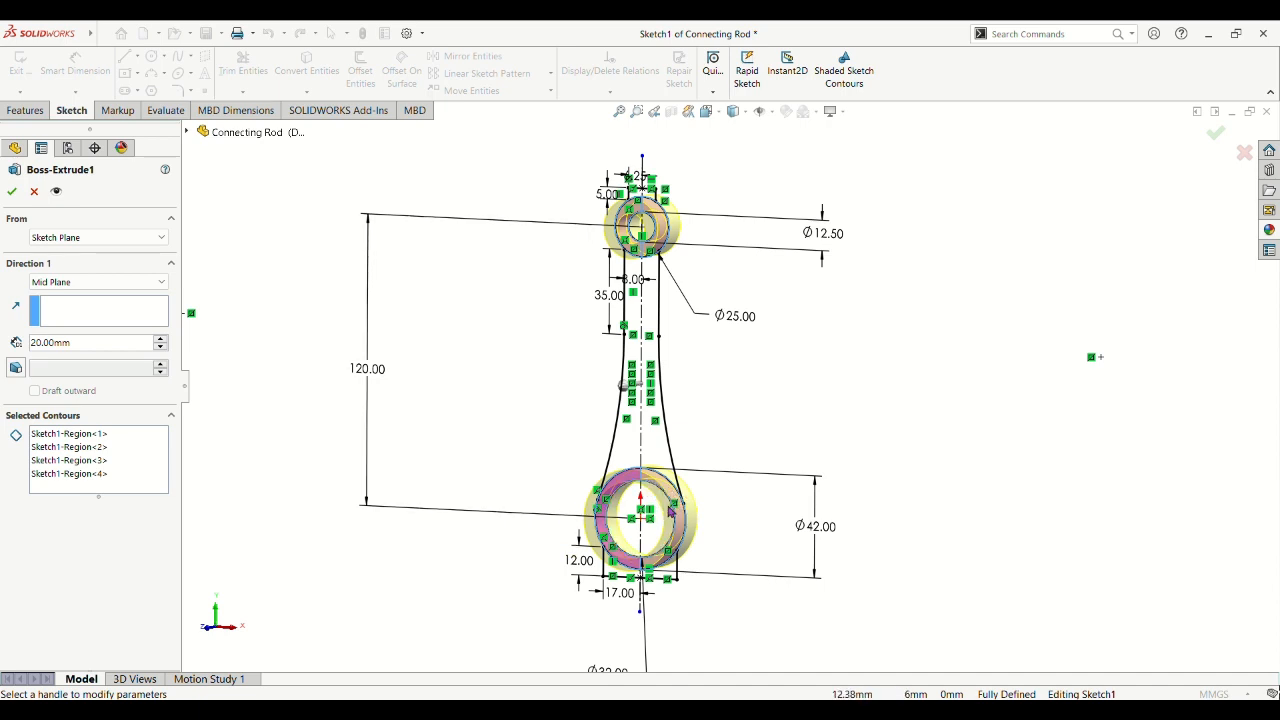
pyautogui.moveTo(710, 285); pyautogui.dragTo(737, 274, button='middle')
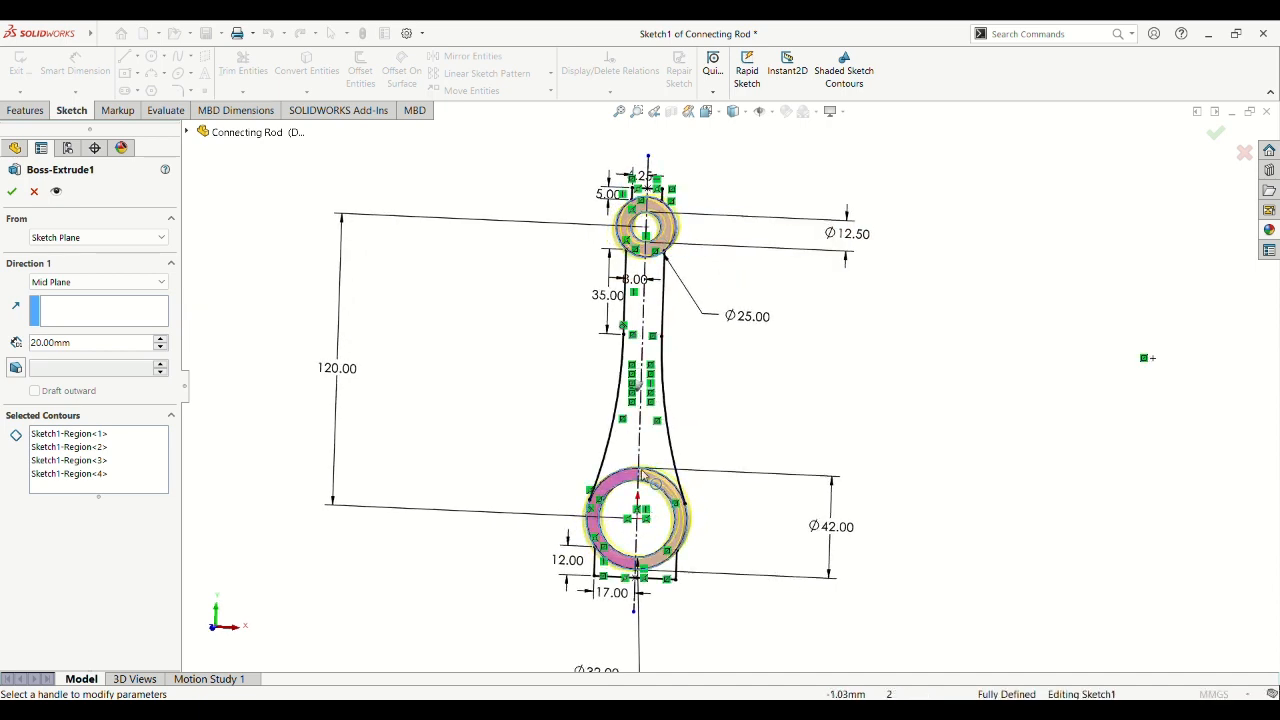
pyautogui.click(12, 192)
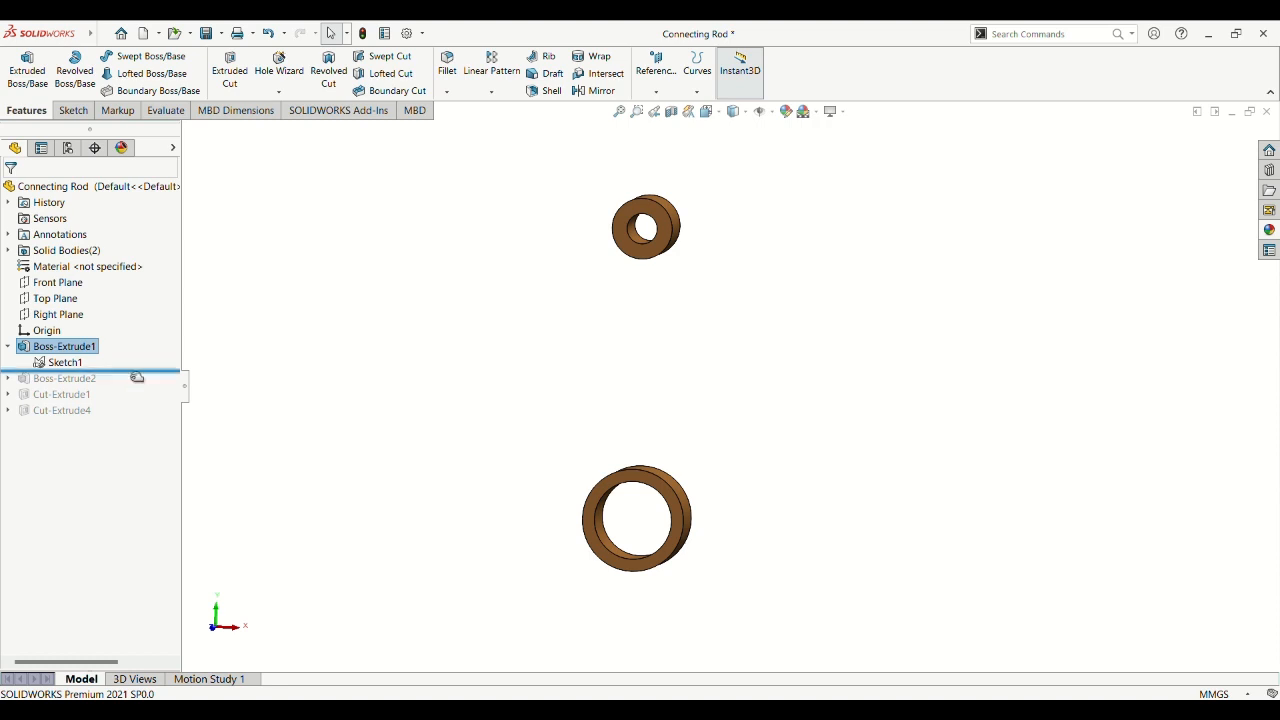
# Roll the model forward past Boss-Extrude2 and open the sketch it uses for editing.
pyautogui.moveTo(137, 377); pyautogui.dragTo(143, 386)
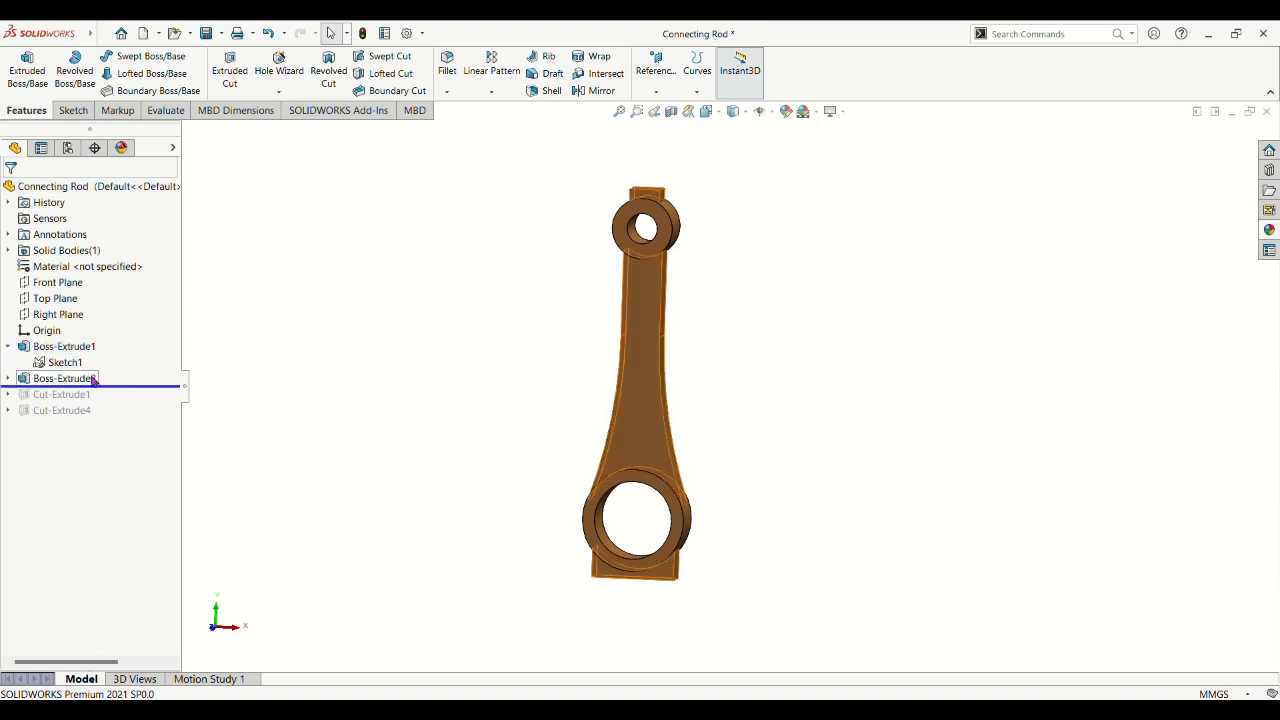
pyautogui.click(9, 379)
pyautogui.click(62, 395)
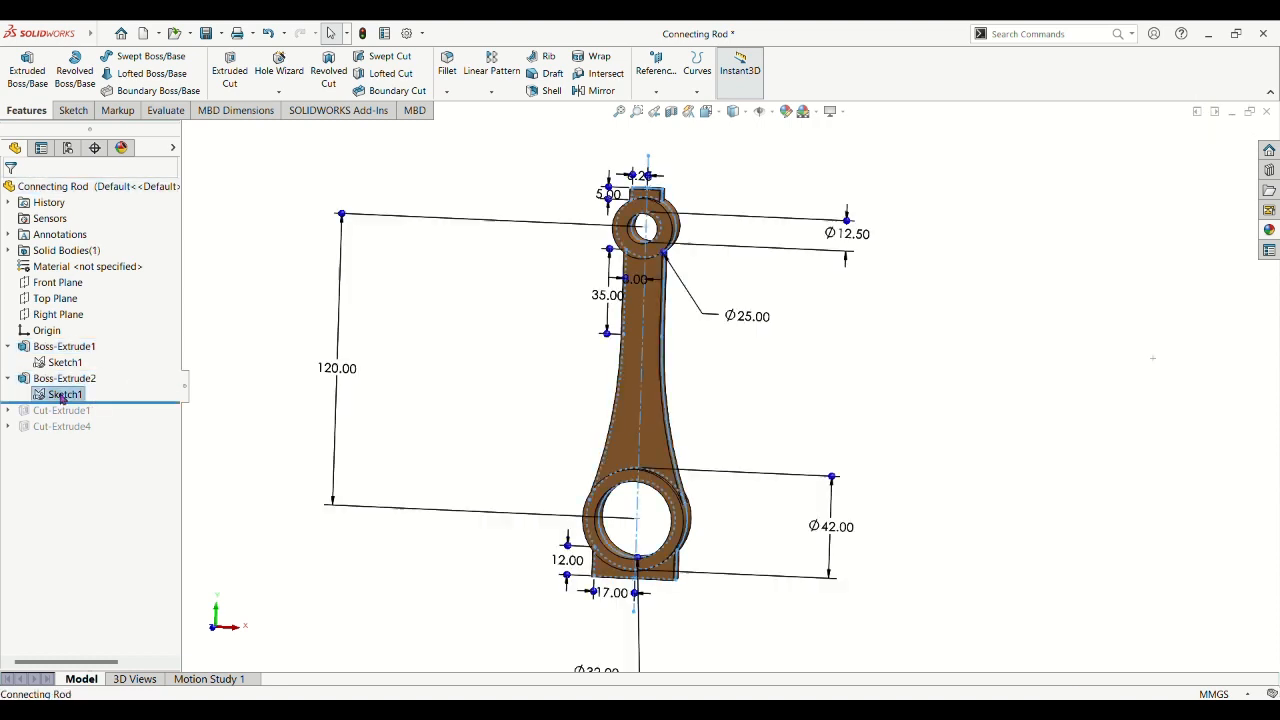
pyautogui.click(75, 364)
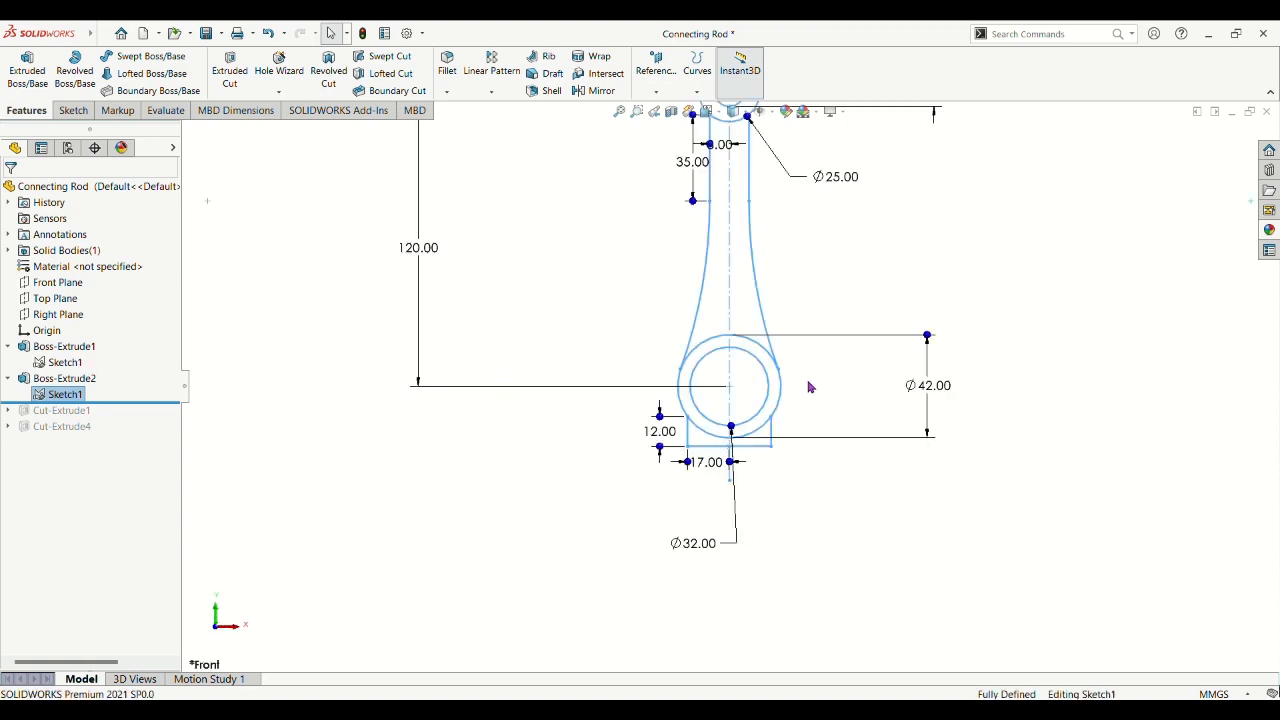
# Examine the rod profile sketch shared by both boss extrudes and exit the sketch.
pyautogui.scroll(-2, 949, 300)
pyautogui.scroll(2, 820, 264)
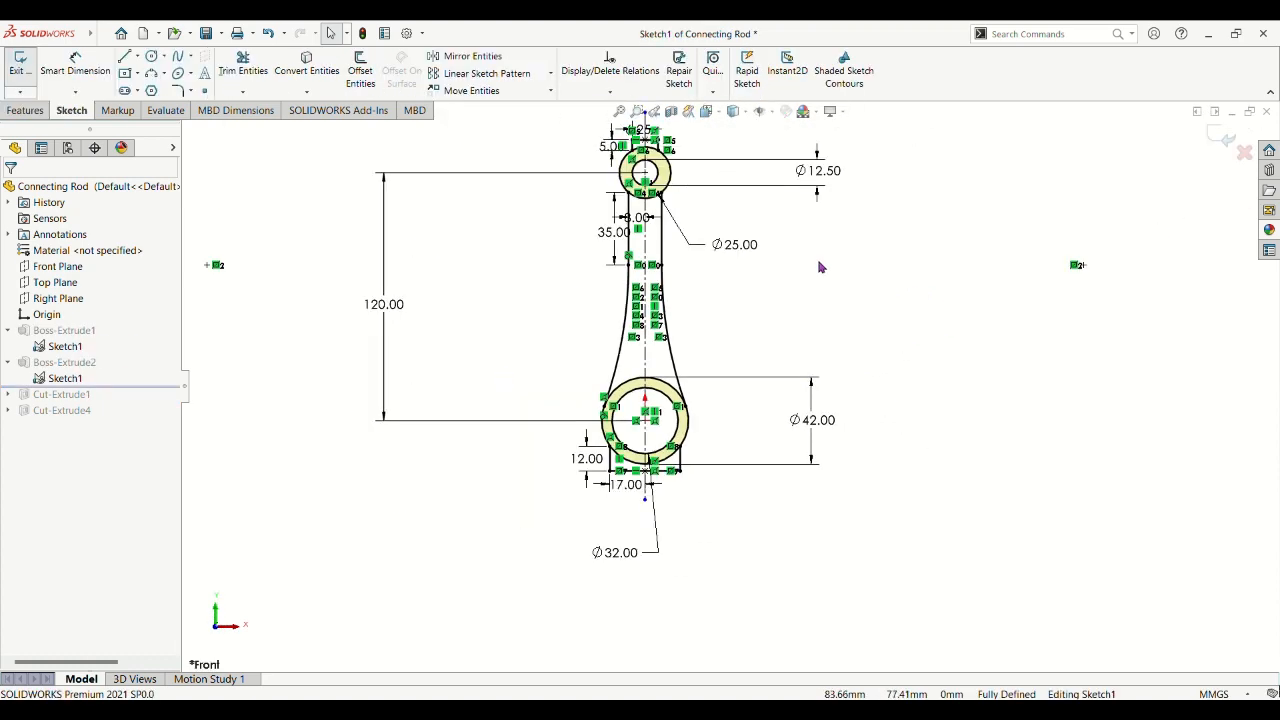
pyautogui.scroll(-3, 820, 264)
pyautogui.scroll(2, 693, 277)
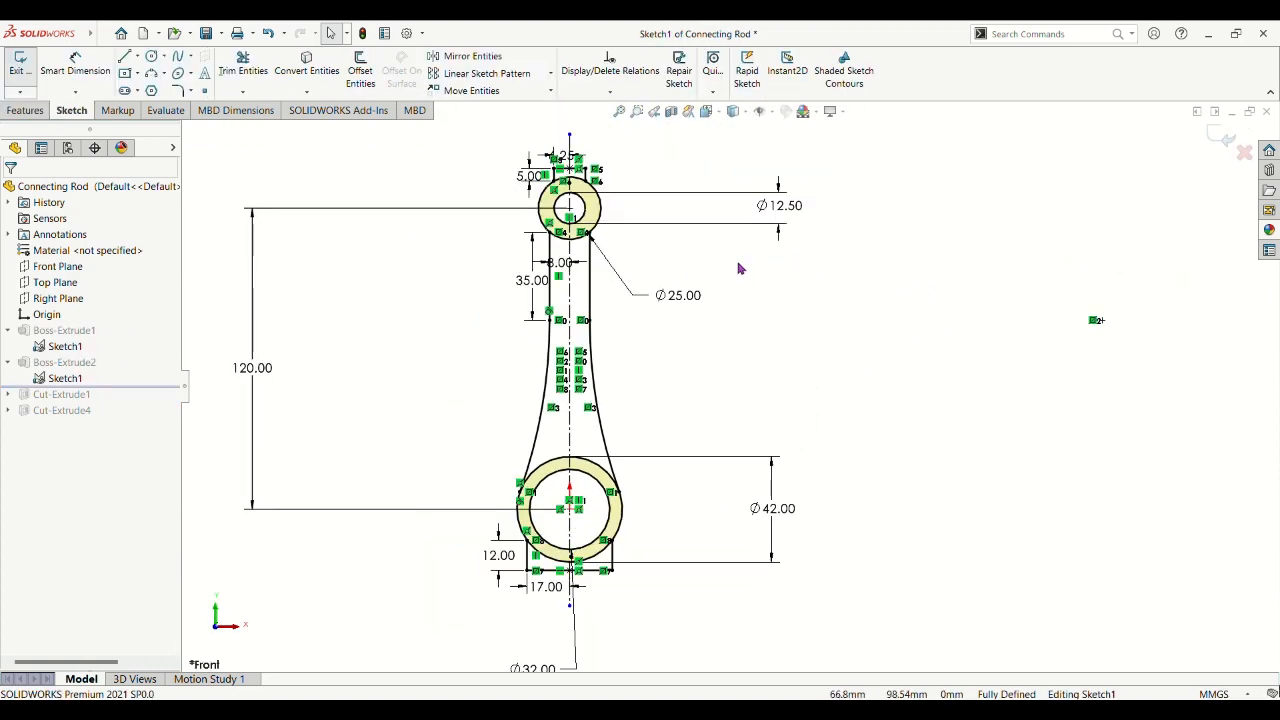
pyautogui.scroll(-1, 738, 269)
pyautogui.scroll(1, 694, 277)
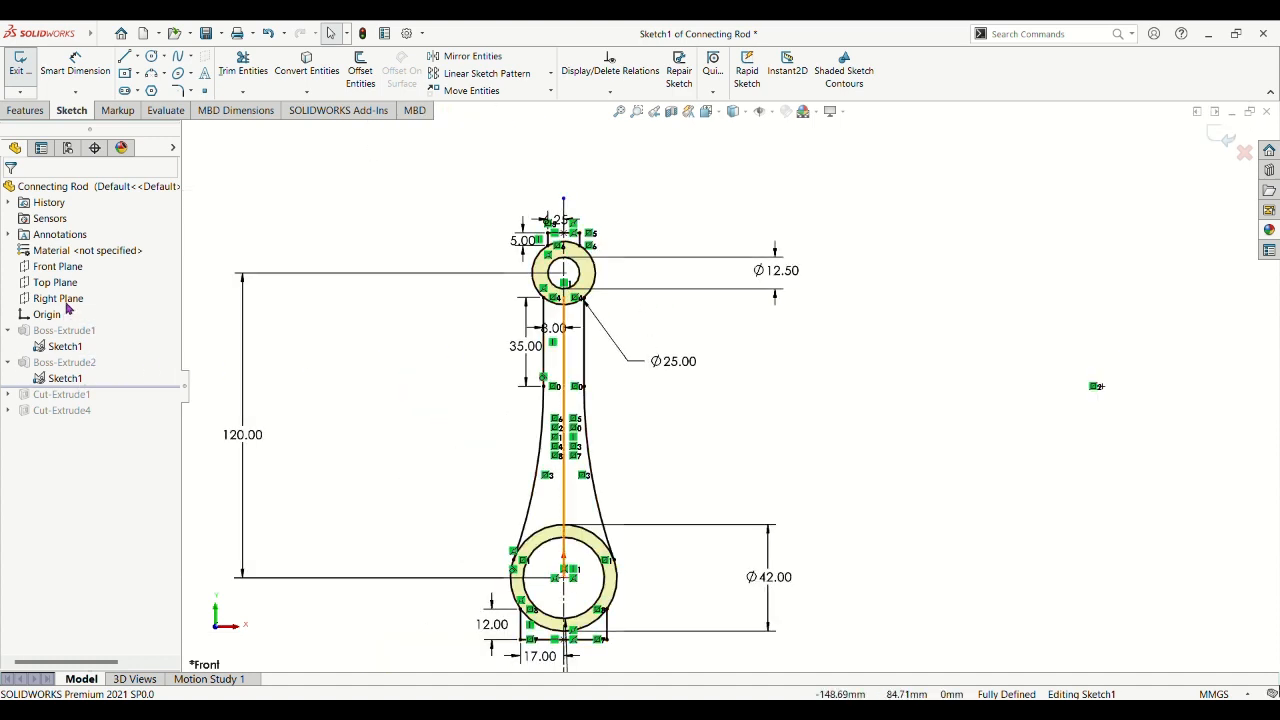
pyautogui.click(22, 68)
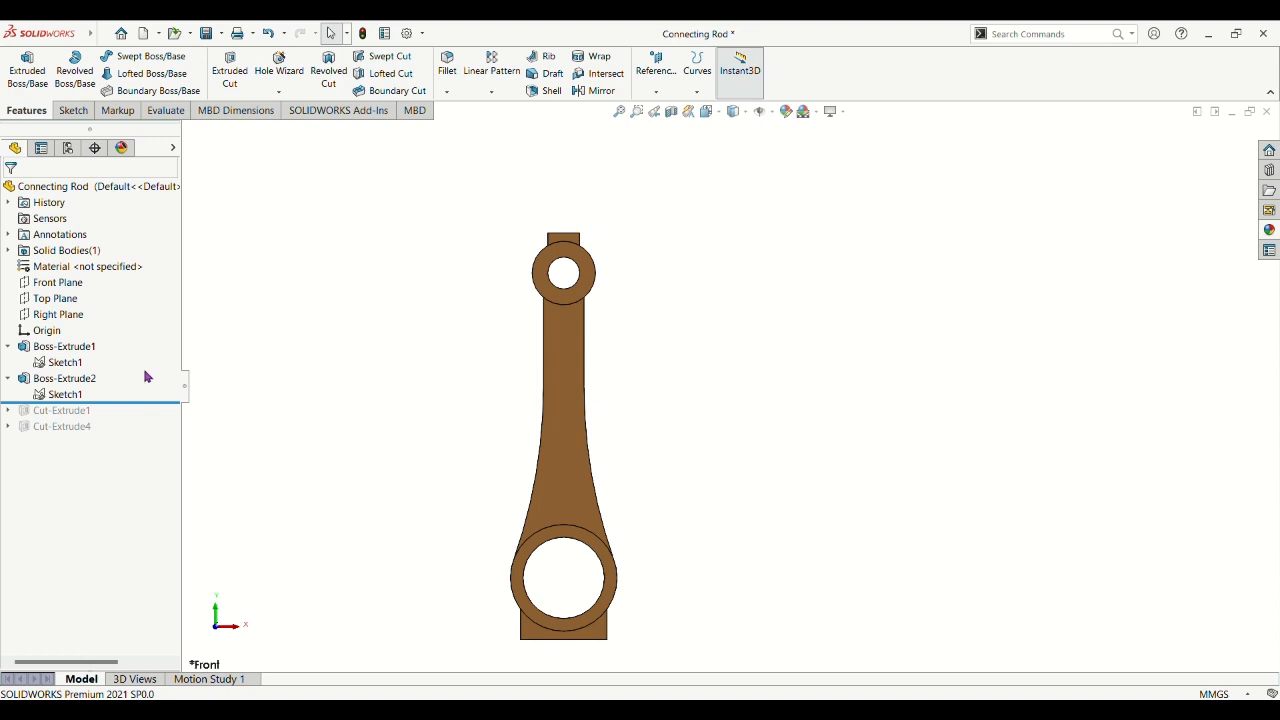
# Open Boss-Extrude2 for editing and examine the mid-plane extrusion preview of the rod body between the two rings.
pyautogui.click(78, 380)
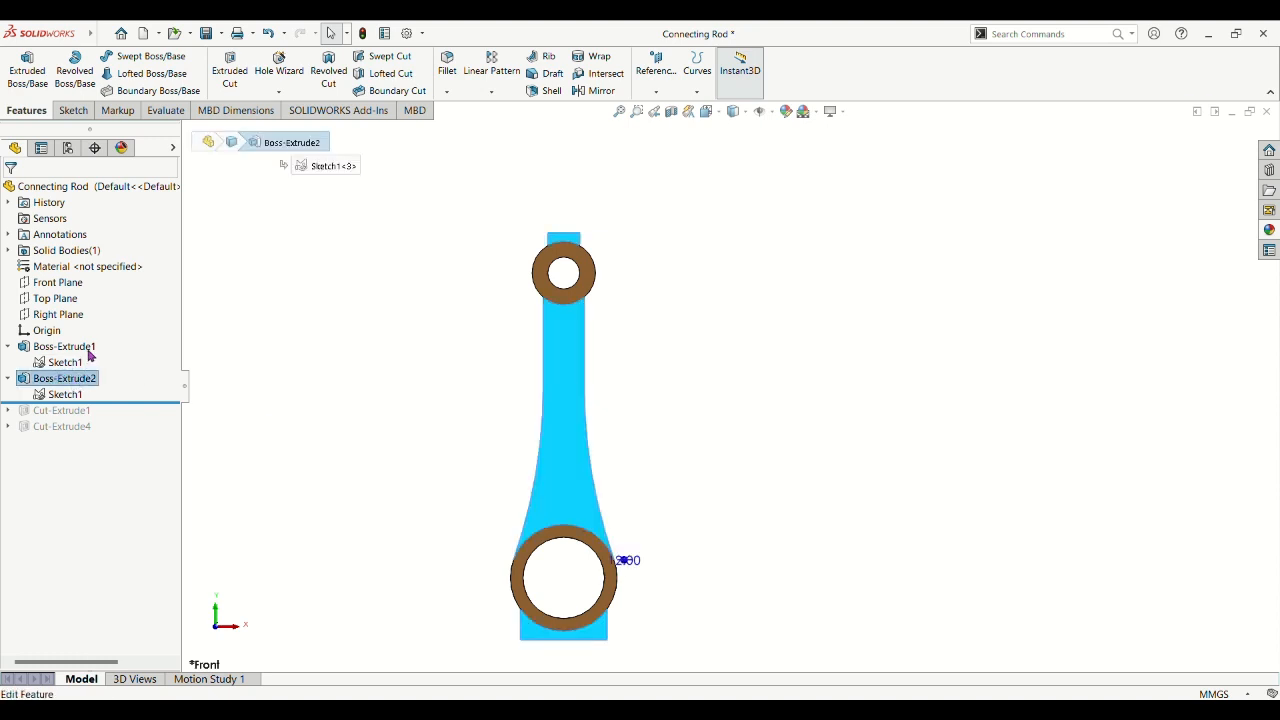
pyautogui.click(100, 362)
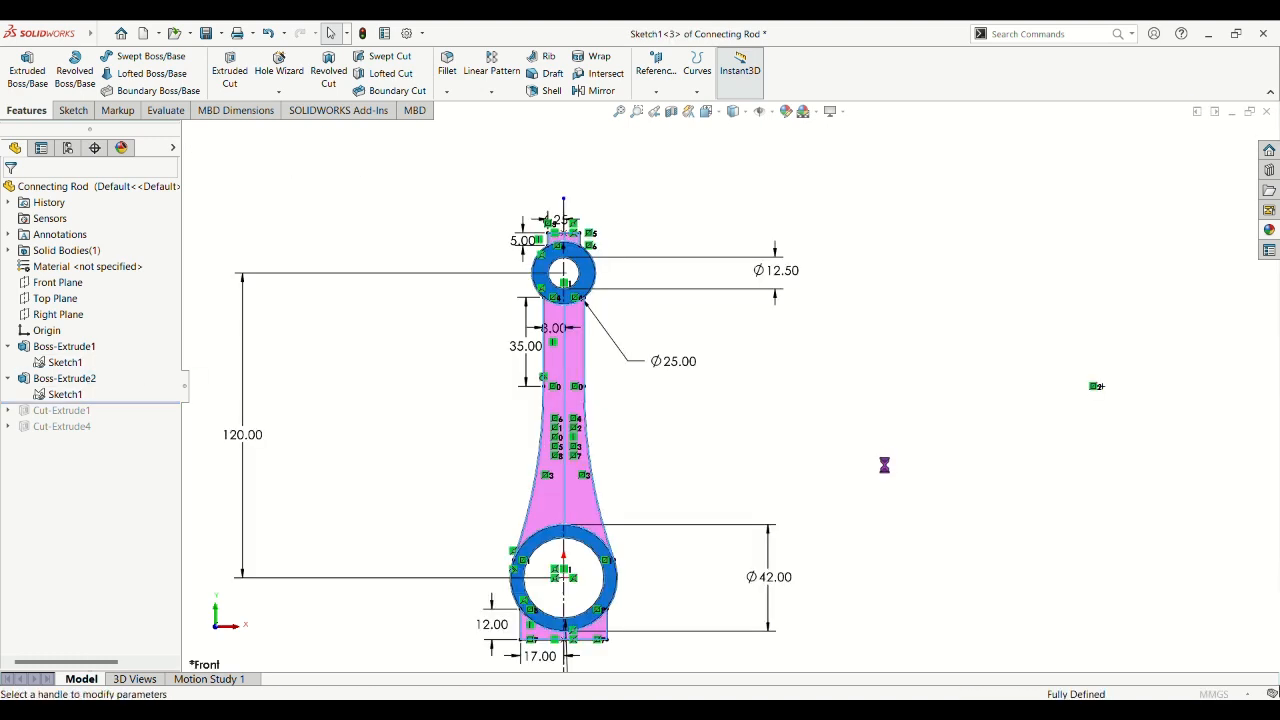
pyautogui.moveTo(874, 461); pyautogui.dragTo(814, 506, button='middle')
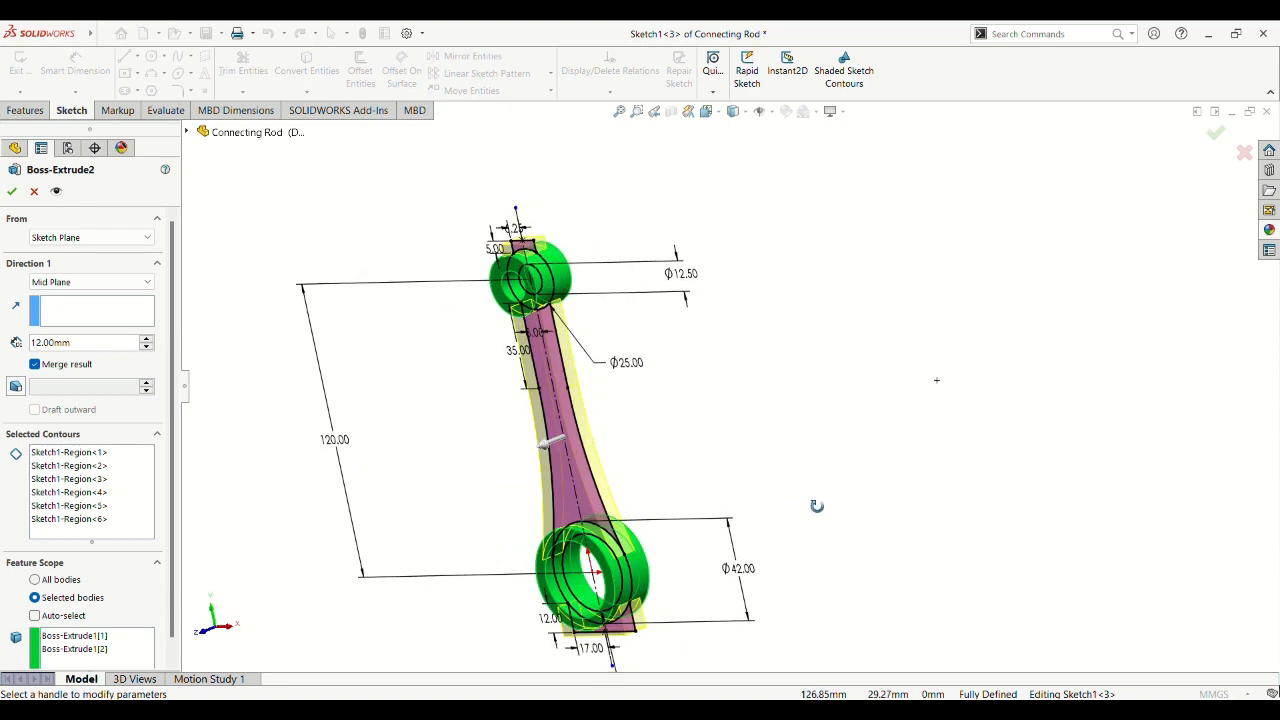
pyautogui.scroll(-1, 711, 363)
pyautogui.scroll(6, 570, 352)
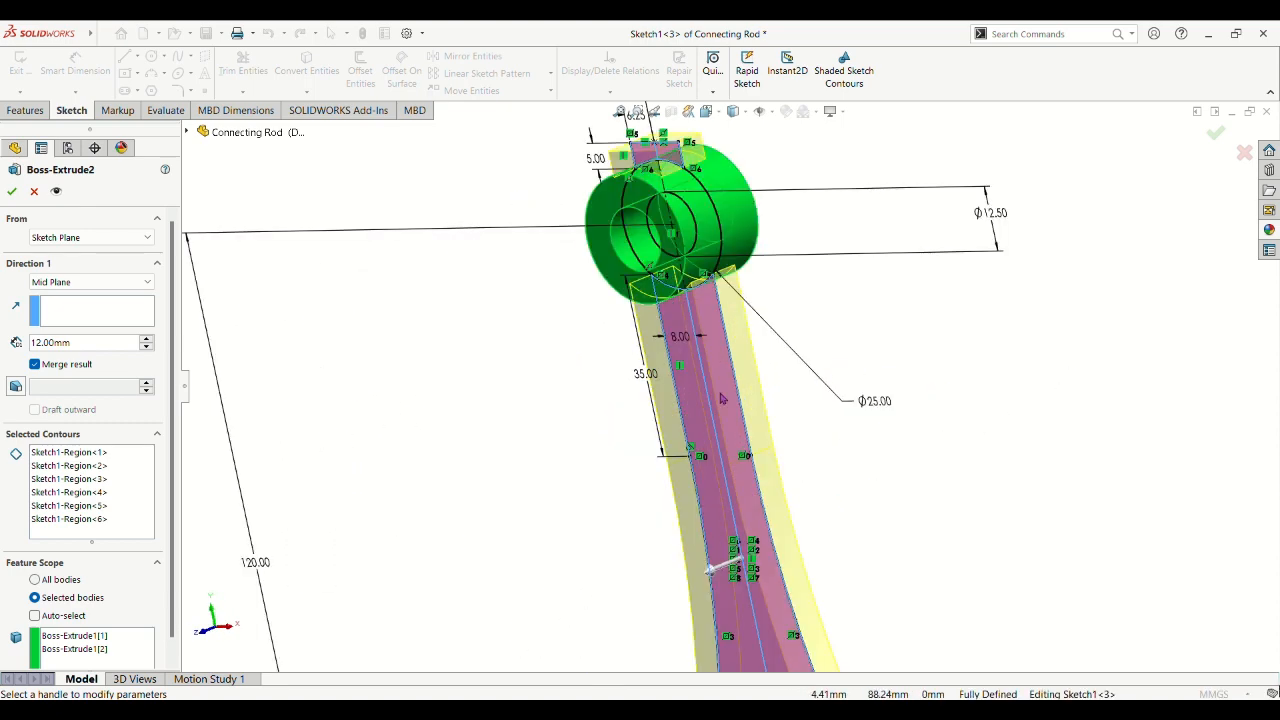
pyautogui.scroll(-2, 890, 398)
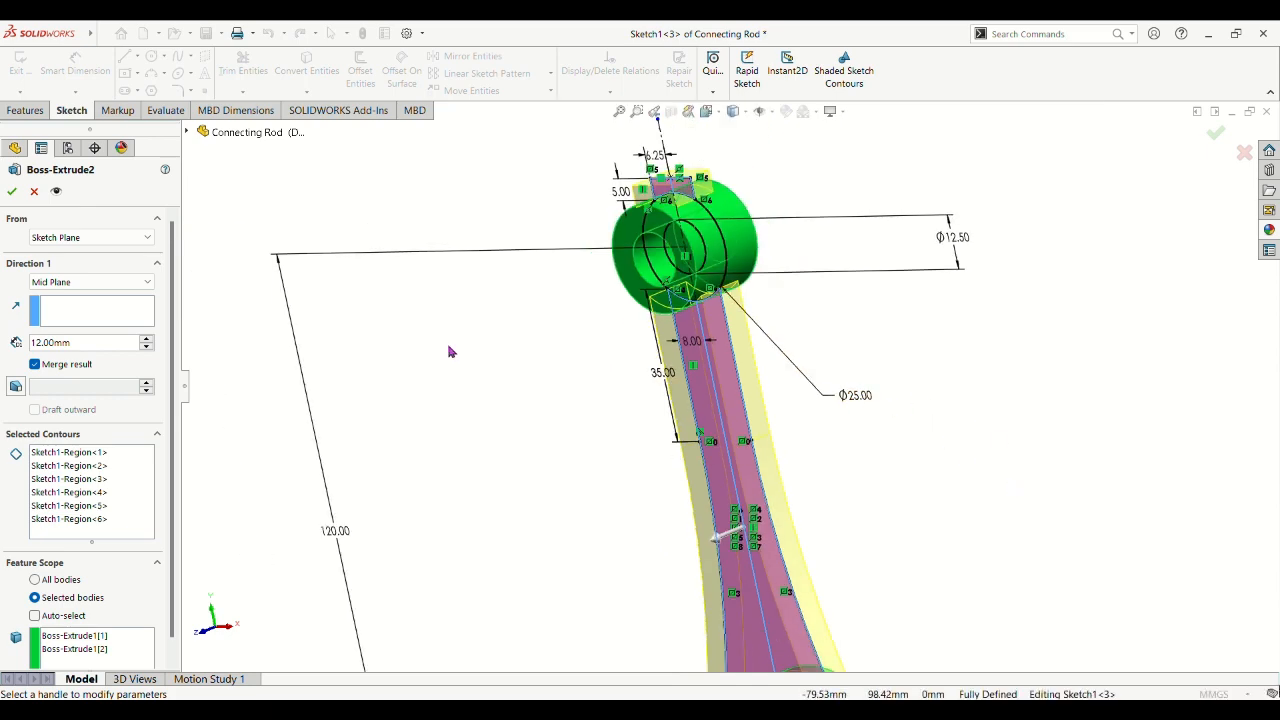
pyautogui.moveTo(449, 351); pyautogui.dragTo(471, 323, button='middle')
pyautogui.scroll(-3, 900, 400)
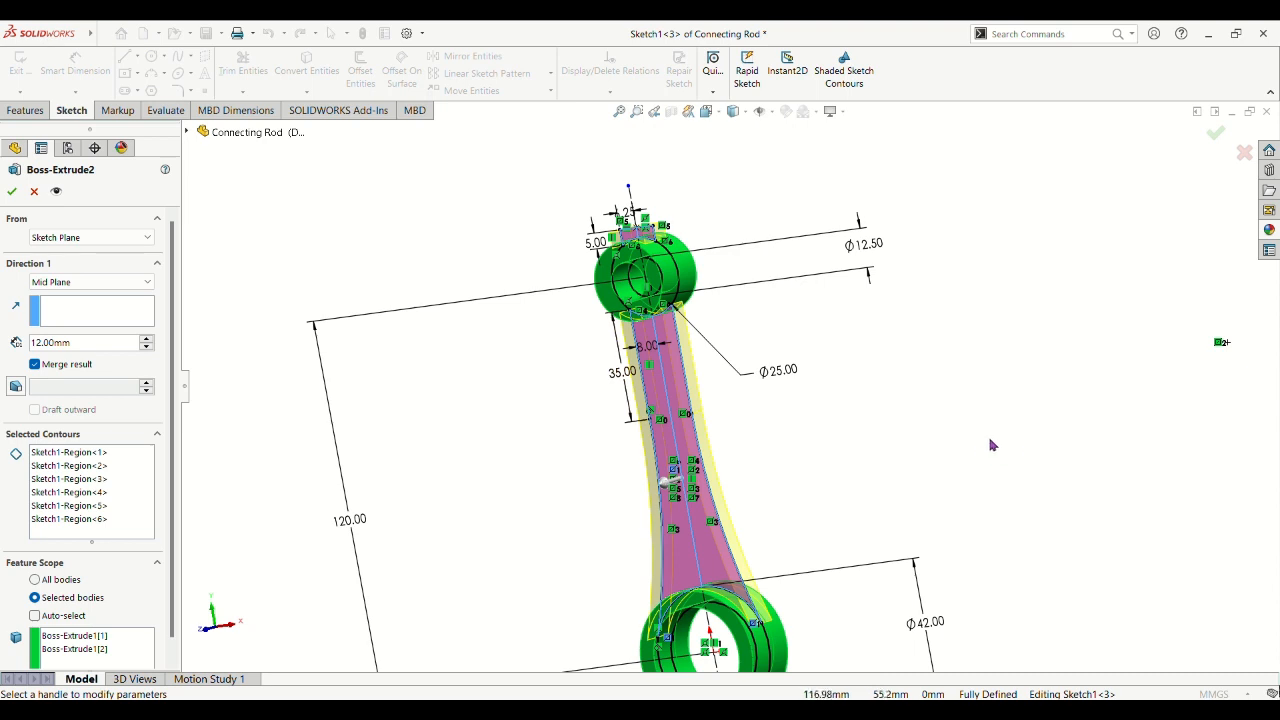
pyautogui.moveTo(991, 445); pyautogui.dragTo(1034, 491, button='middle')
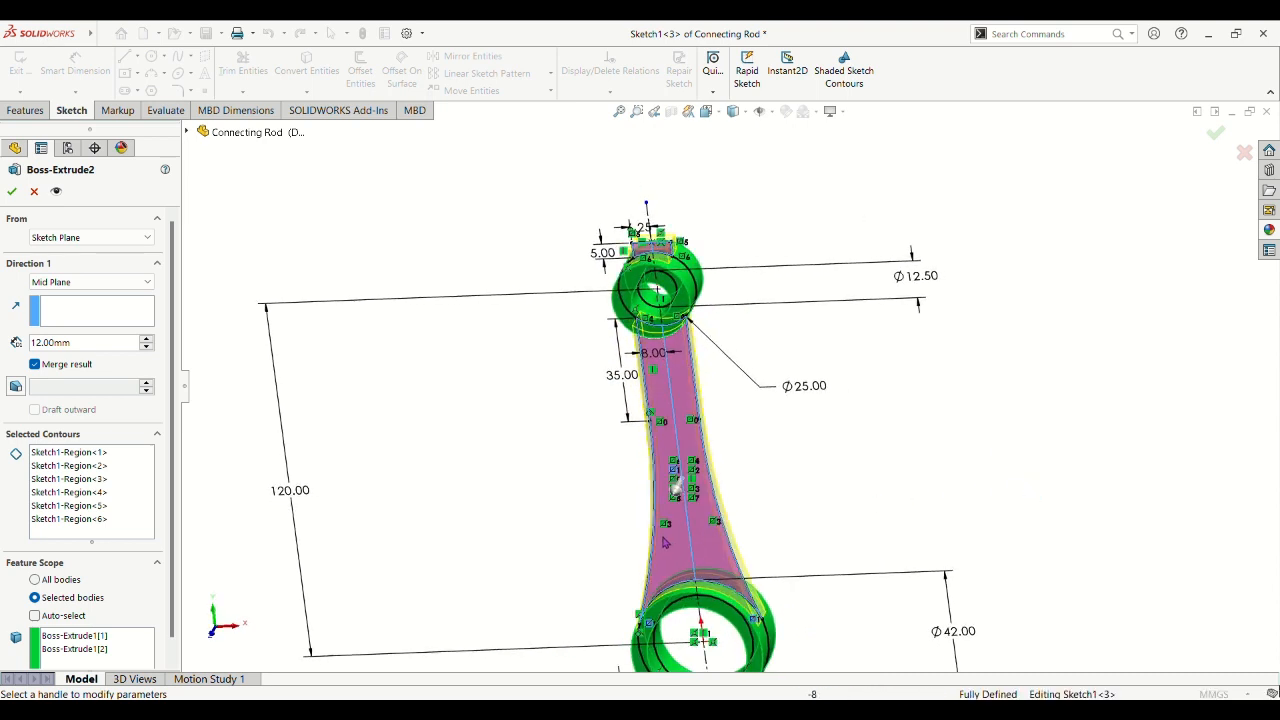
# Review Boss-Extrude2's direction, selected contours and feature scope, close its settings and inspect the resulting rod body.
pyautogui.moveTo(766, 456); pyautogui.dragTo(771, 460, button='middle')
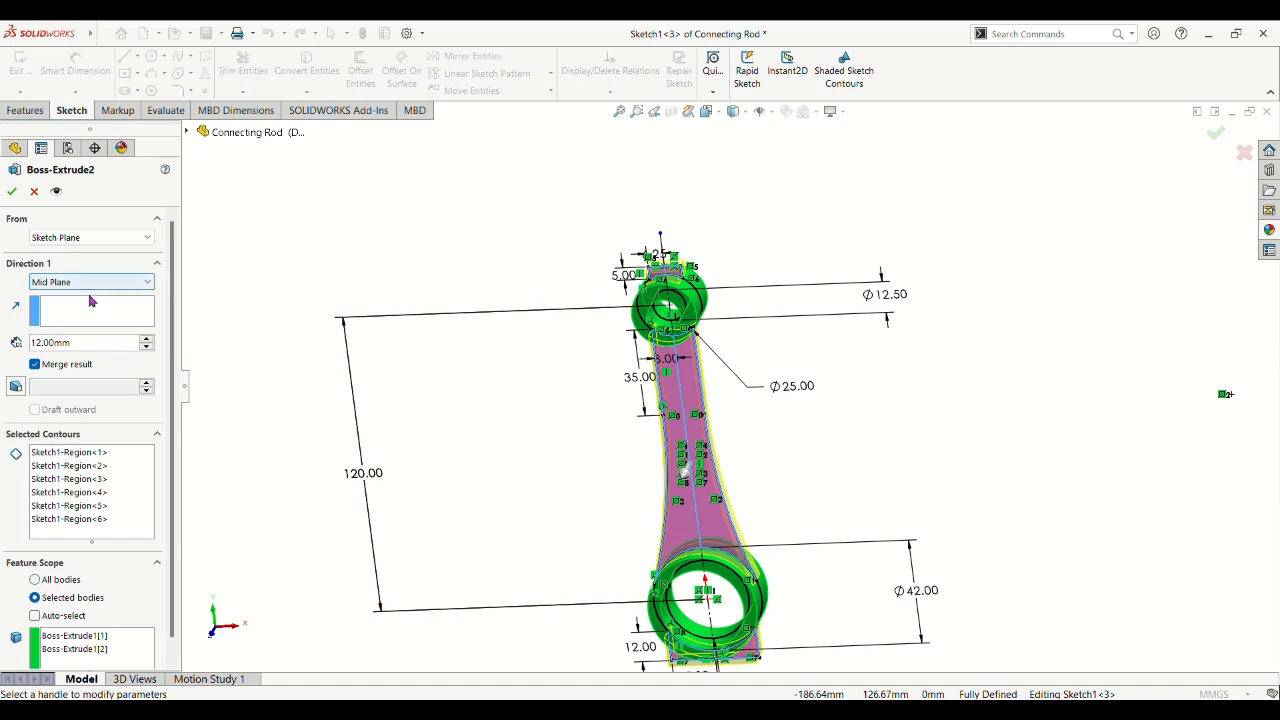
pyautogui.scroll(1, 722, 384)
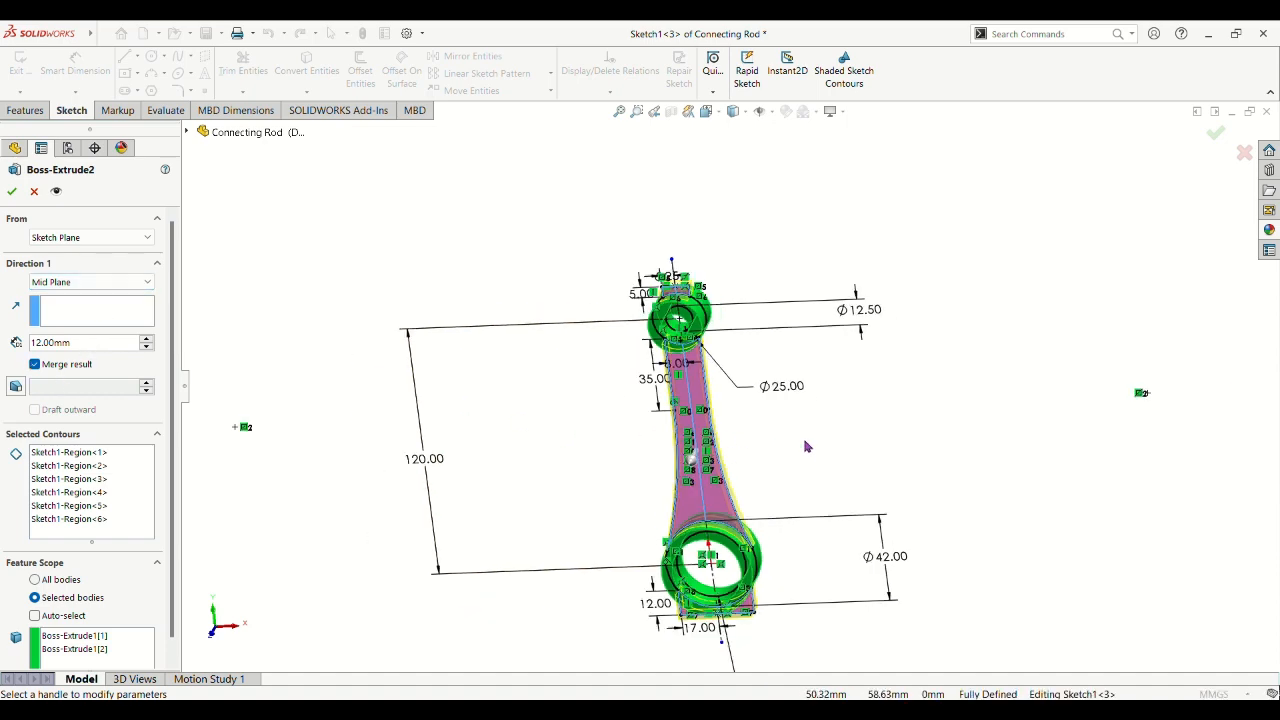
pyautogui.scroll(-1, 809, 447)
pyautogui.moveTo(829, 443); pyautogui.dragTo(866, 249, button='middle')
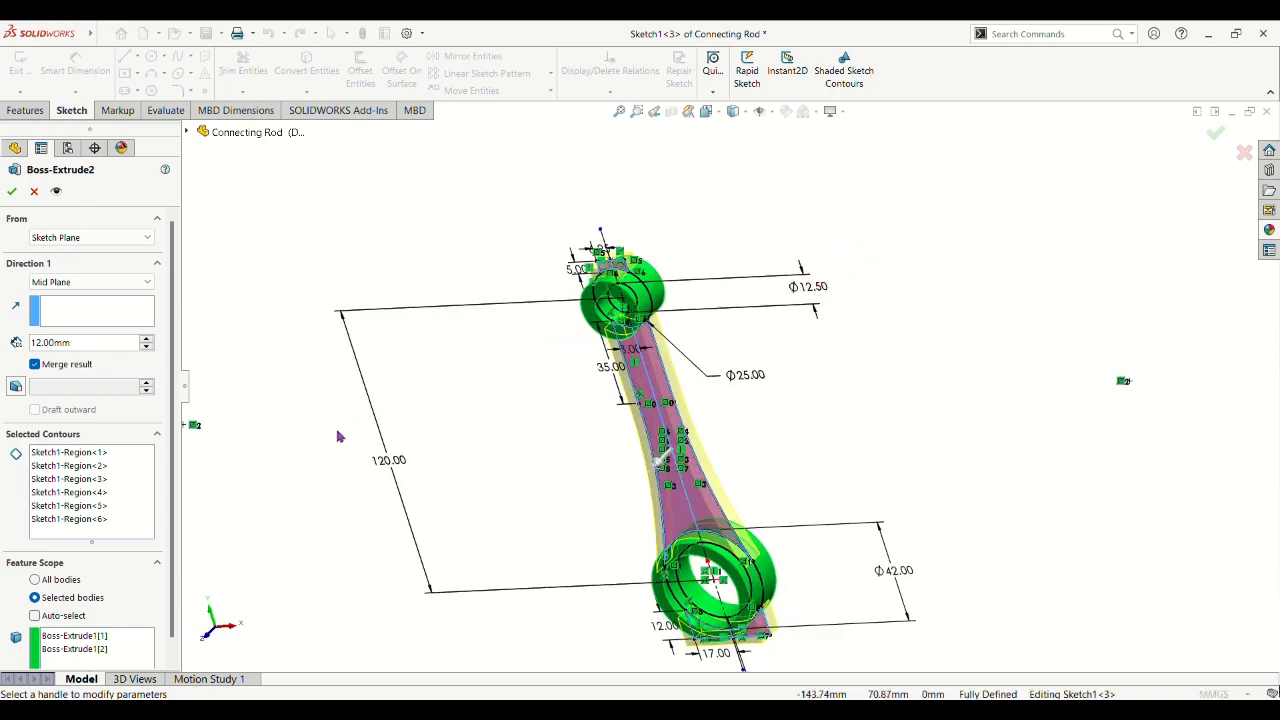
pyautogui.scroll(-1, 105, 575)
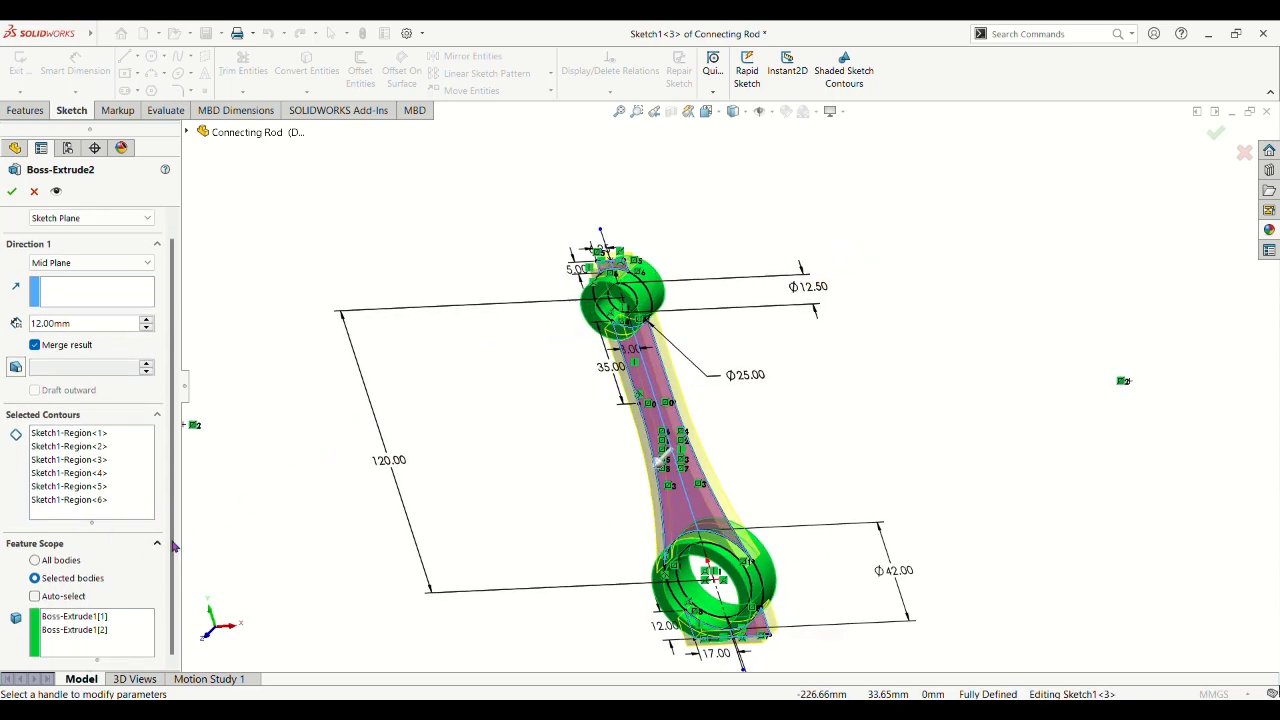
pyautogui.moveTo(353, 508)
pyautogui.mouseDown(button='middle')
pyautogui.moveTo(429, 449)
pyautogui.moveTo(381, 402)
pyautogui.moveTo(462, 413)
pyautogui.mouseUp(button='middle')
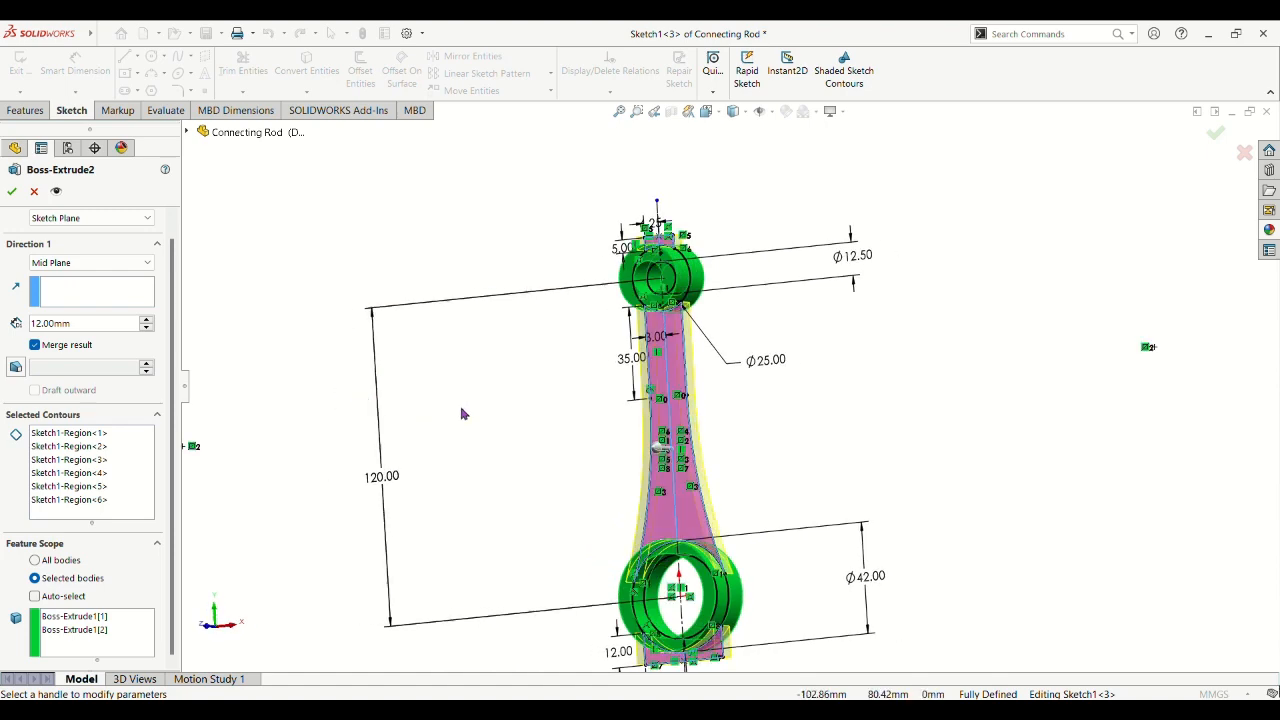
pyautogui.click(11, 193)
pyautogui.moveTo(788, 449); pyautogui.dragTo(465, 418, button='middle')
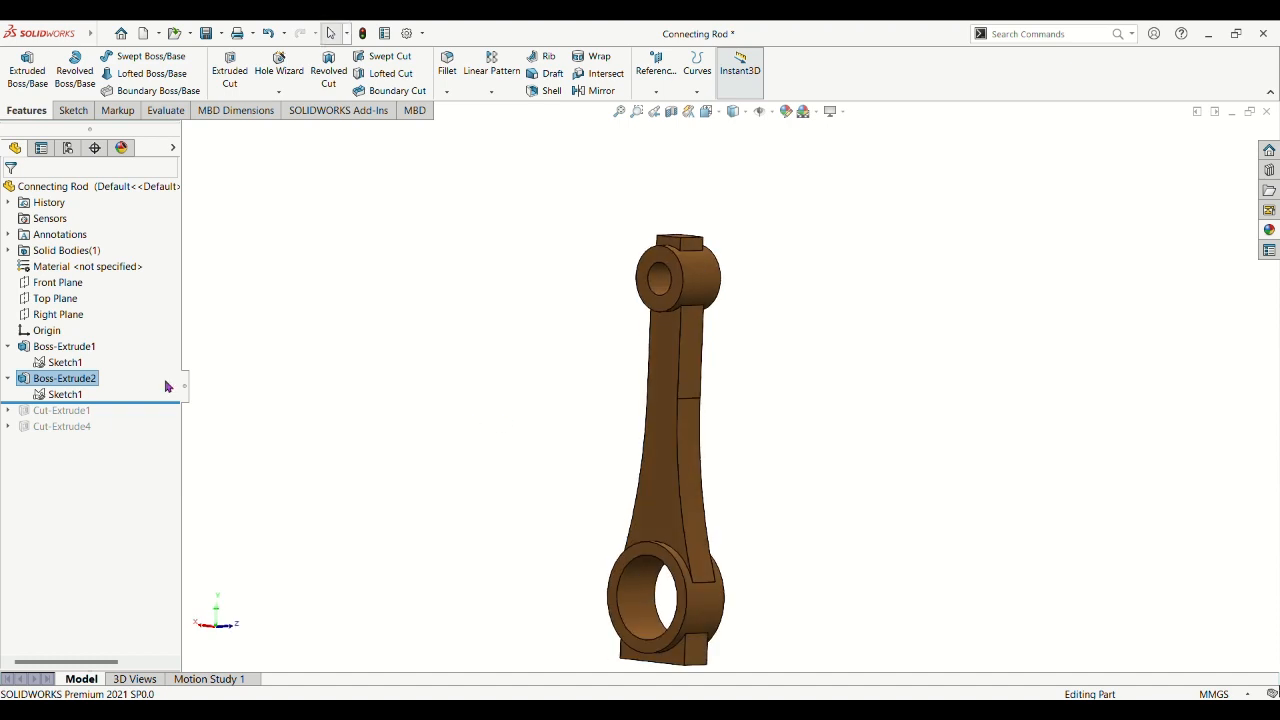
# Roll the model forward past Cut-Extrude1 and open its slot sketch for editing.
pyautogui.moveTo(106, 408); pyautogui.dragTo(107, 418)
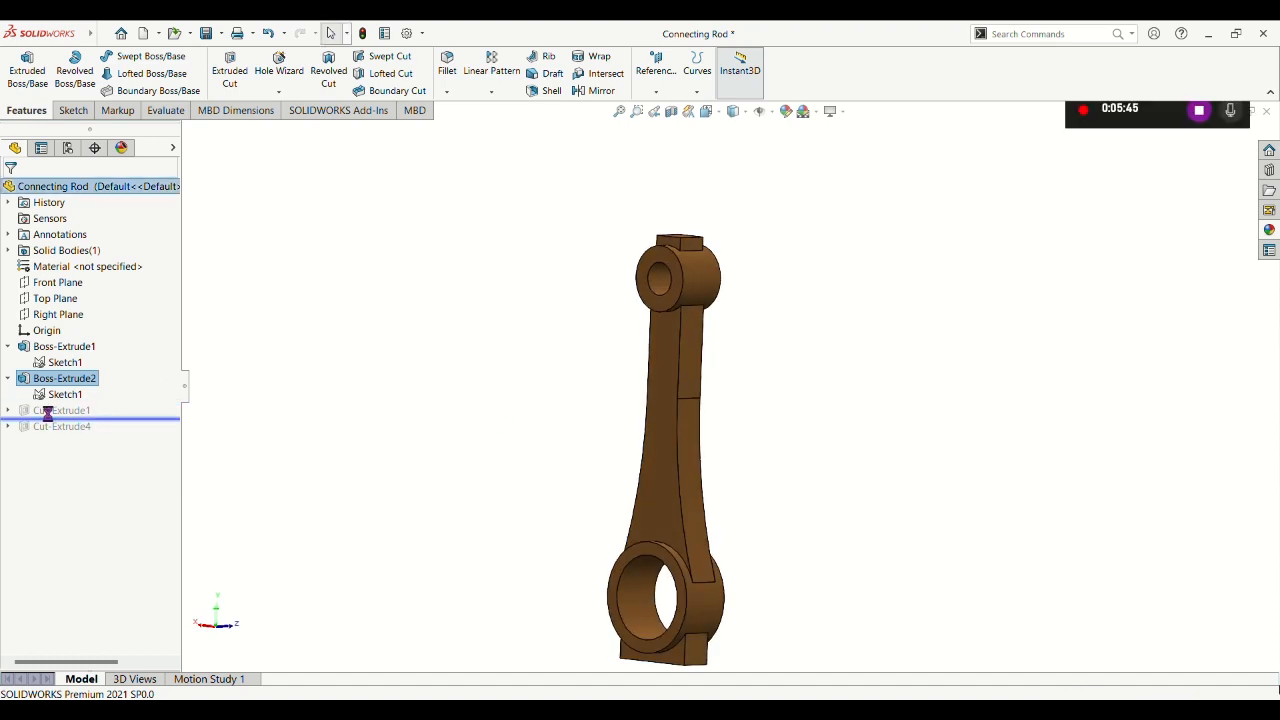
pyautogui.click(8, 410)
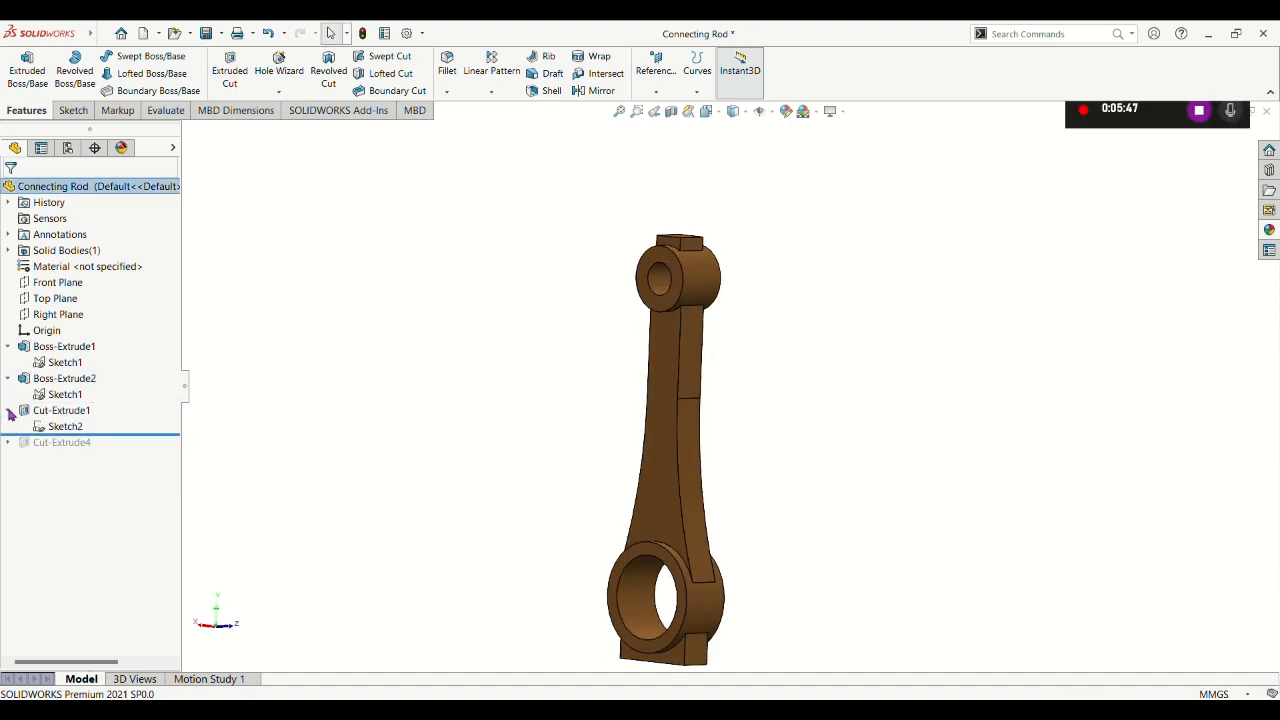
pyautogui.click(57, 427)
pyautogui.click(70, 397)
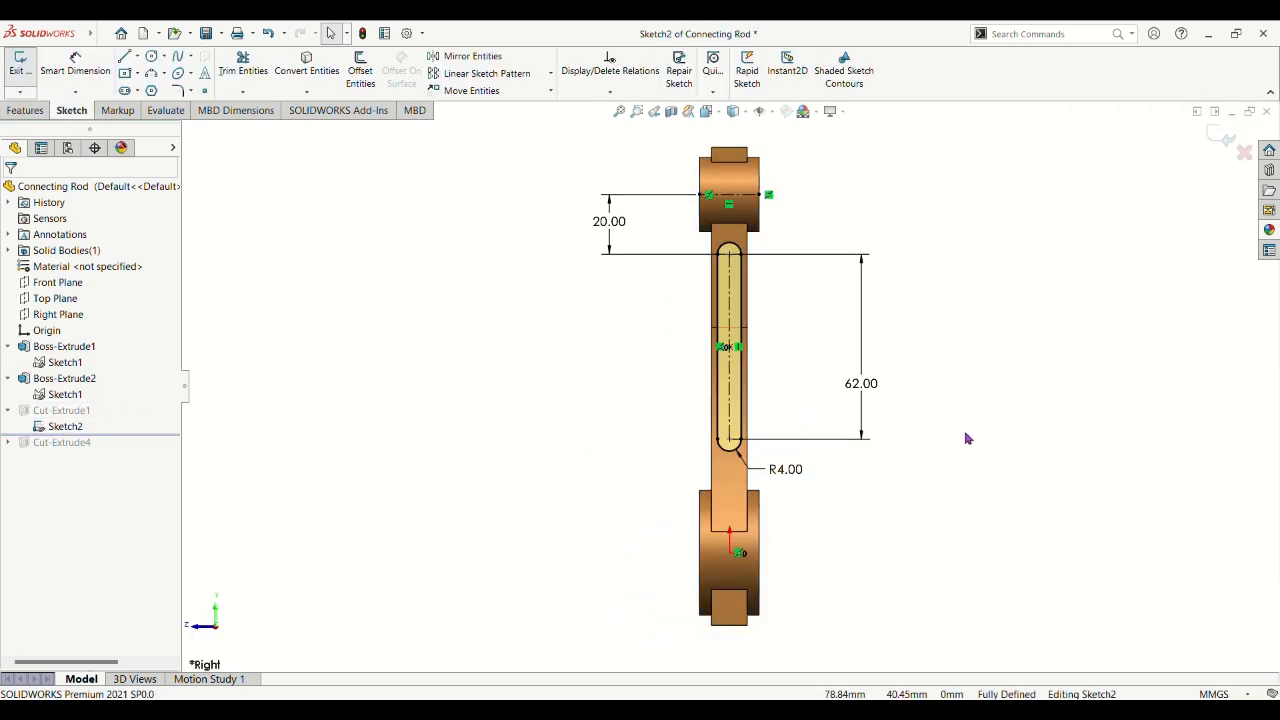
# Examine the slot sketch on the rod's side and preview the Slot, construction line and Smart Dimension tools without drawing anything.
pyautogui.scroll(-3, 968, 438)
pyautogui.scroll(3, 614, 406)
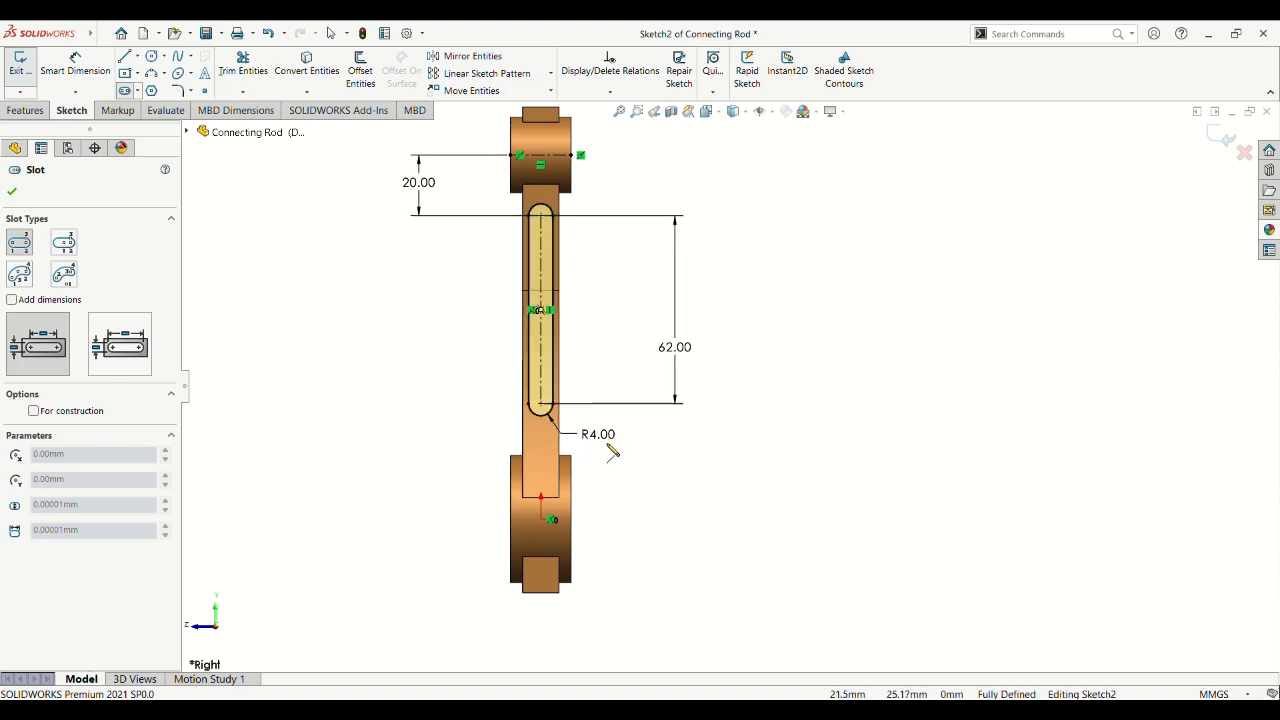
pyautogui.scroll(-3, 595, 313)
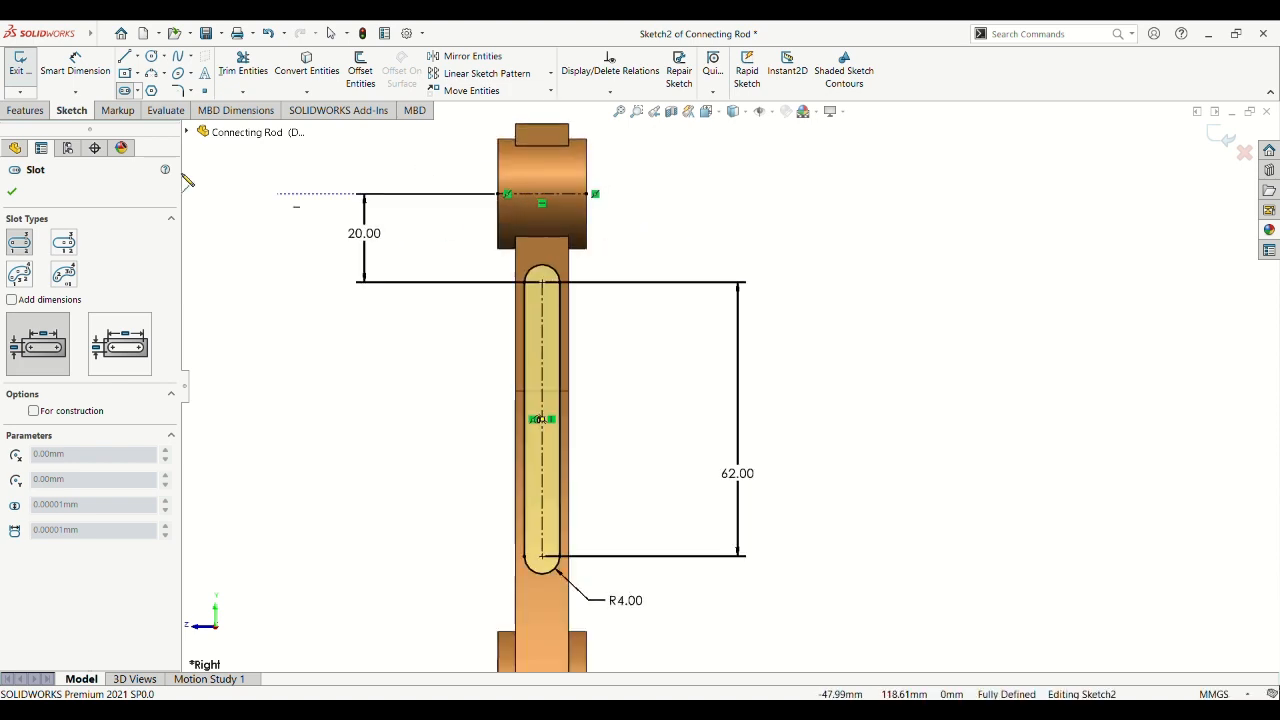
pyautogui.click(151, 56)
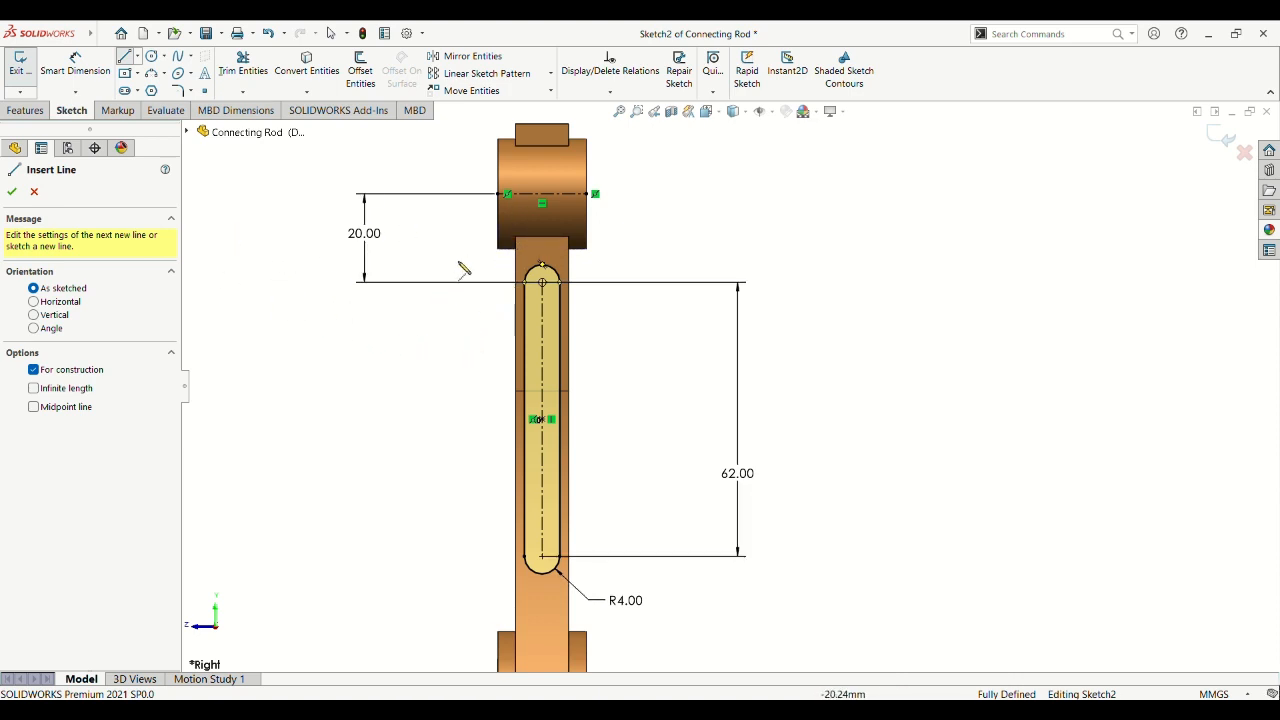
pyautogui.click(77, 68)
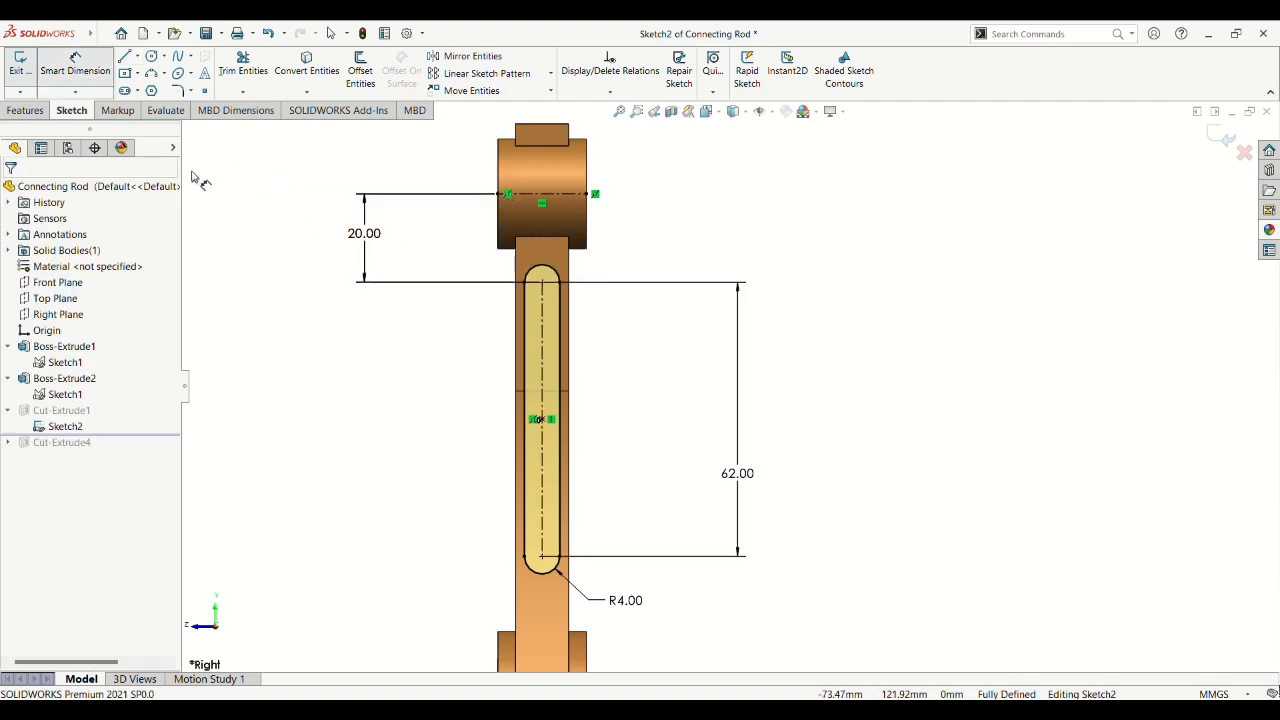
pyautogui.click(82, 74)
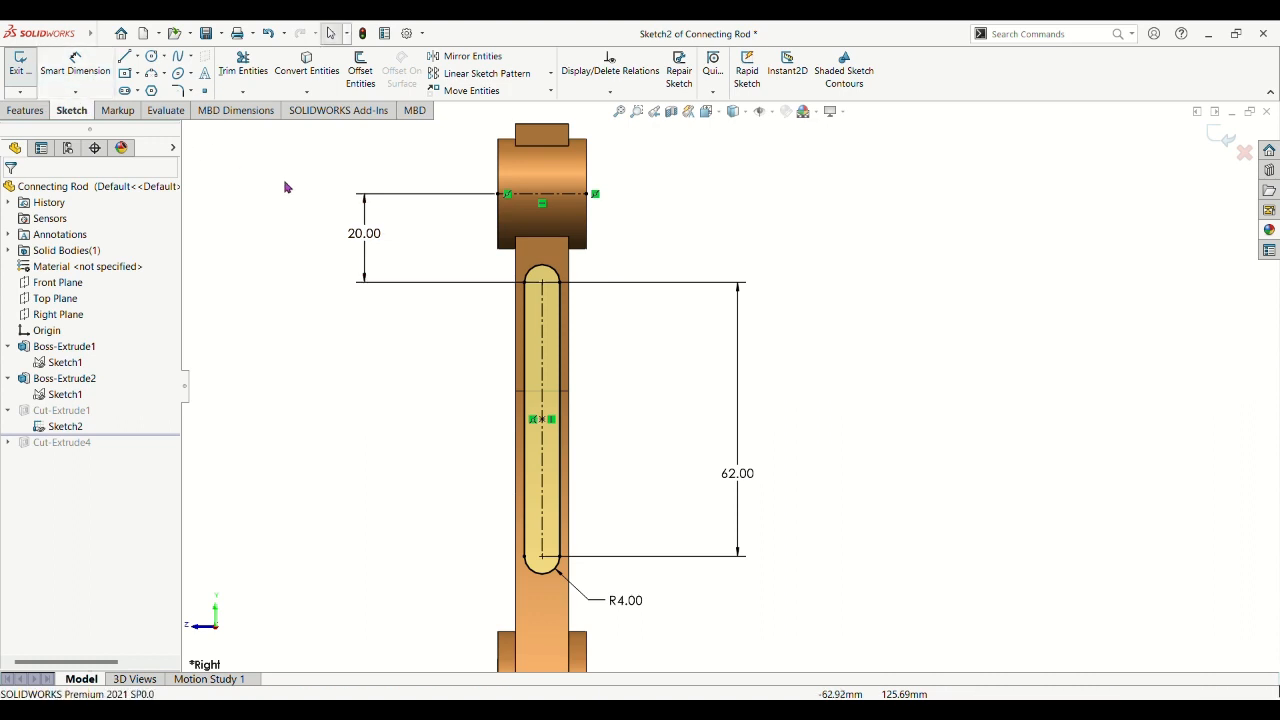
# Inspect the slot's dimensions and its centerline's relation to the origin, and exit the sketch.
pyautogui.scroll(4, 763, 416)
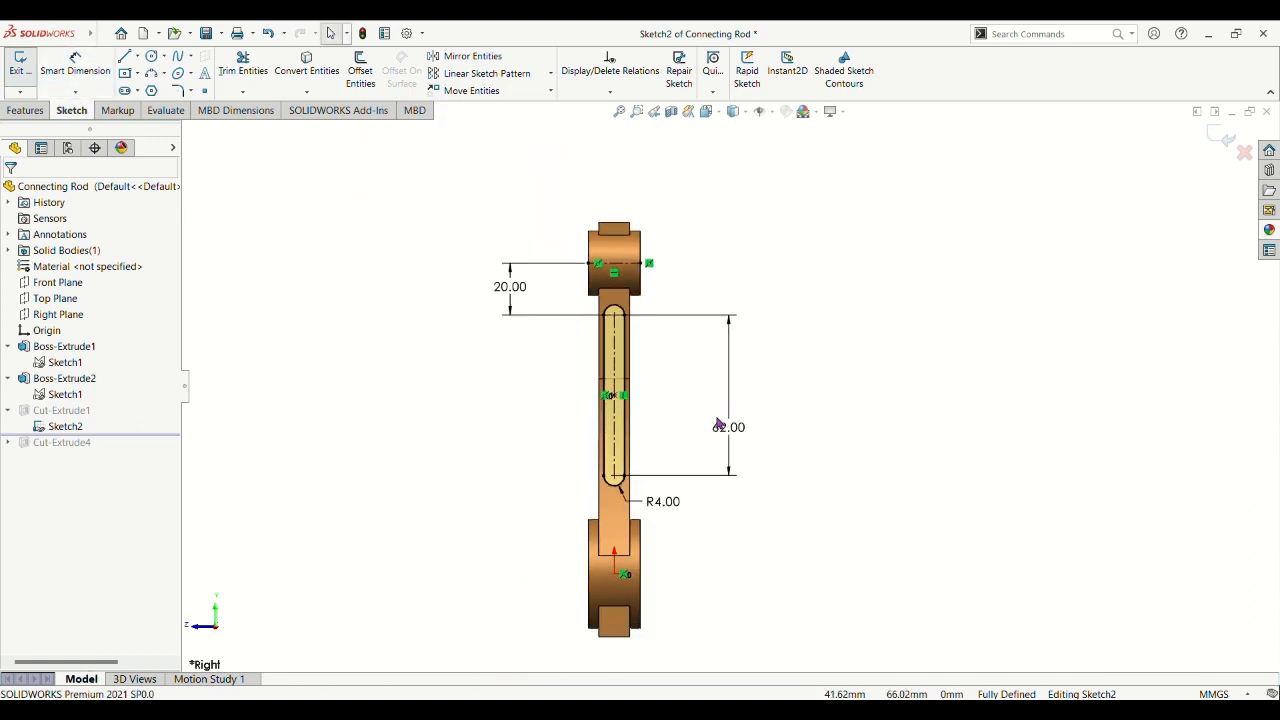
pyautogui.scroll(-5, 695, 523)
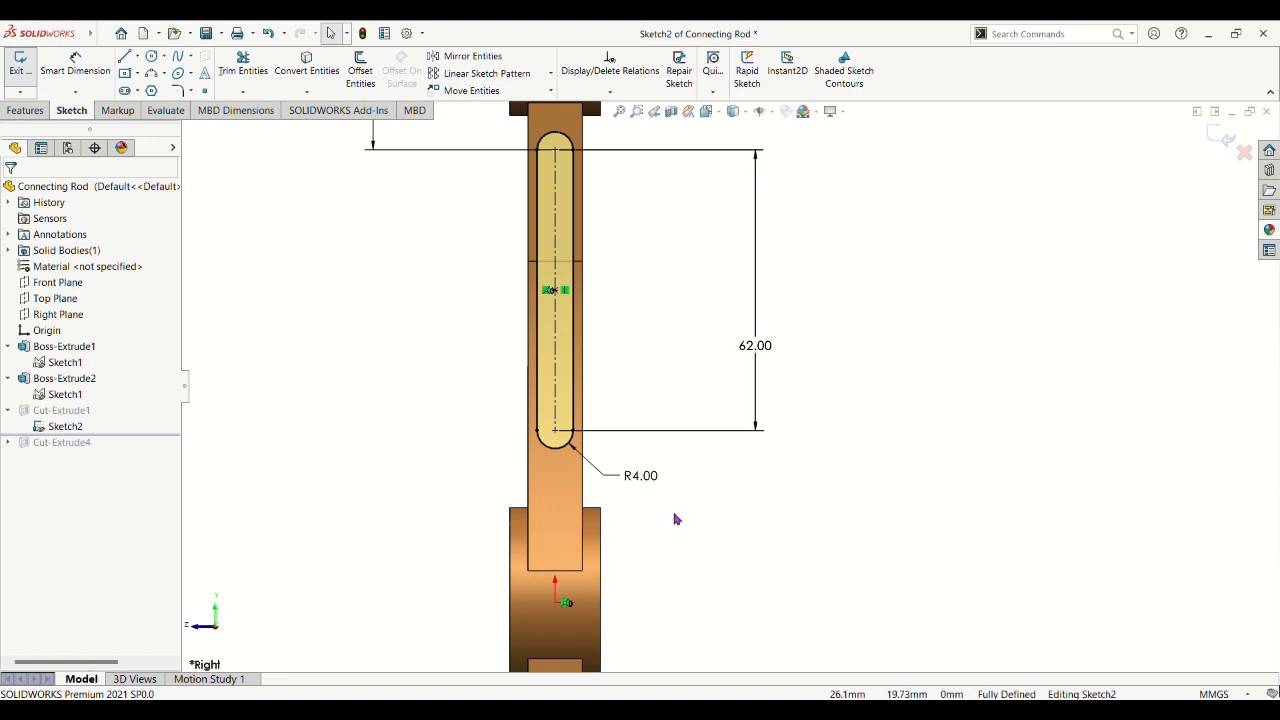
pyautogui.scroll(-1, 663, 595)
pyautogui.scroll(1, 677, 569)
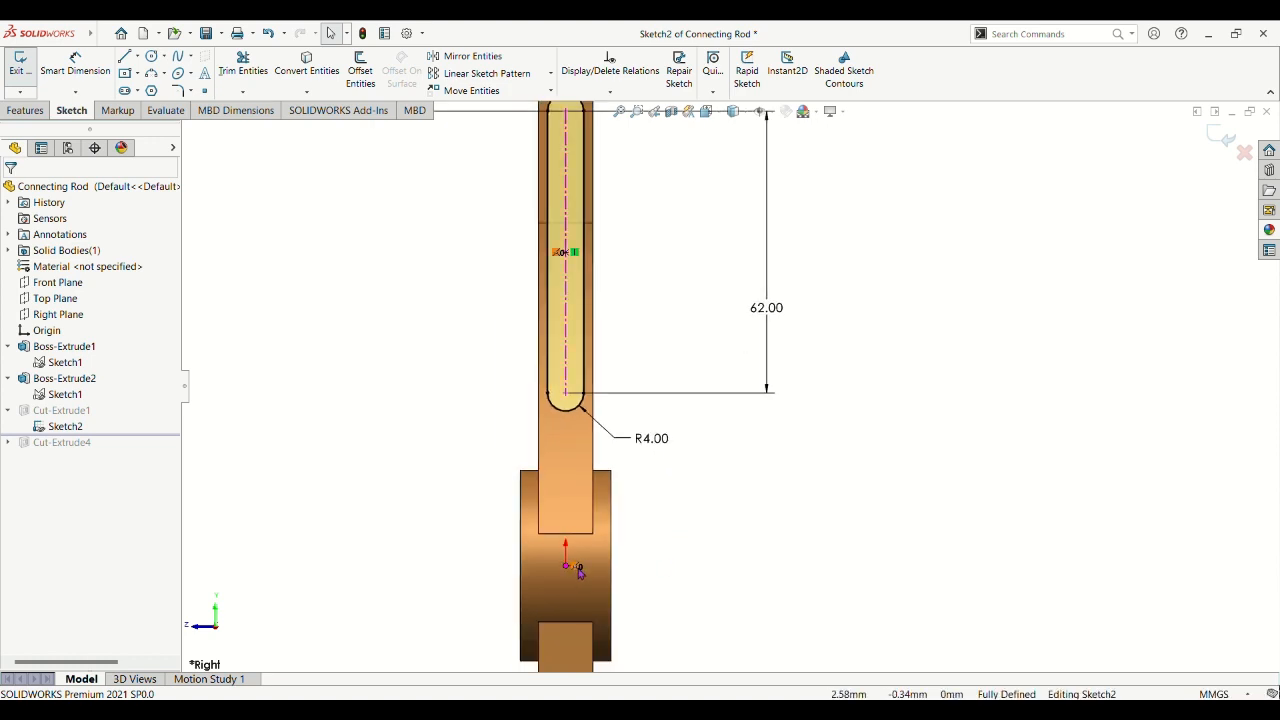
pyautogui.scroll(1, 752, 491)
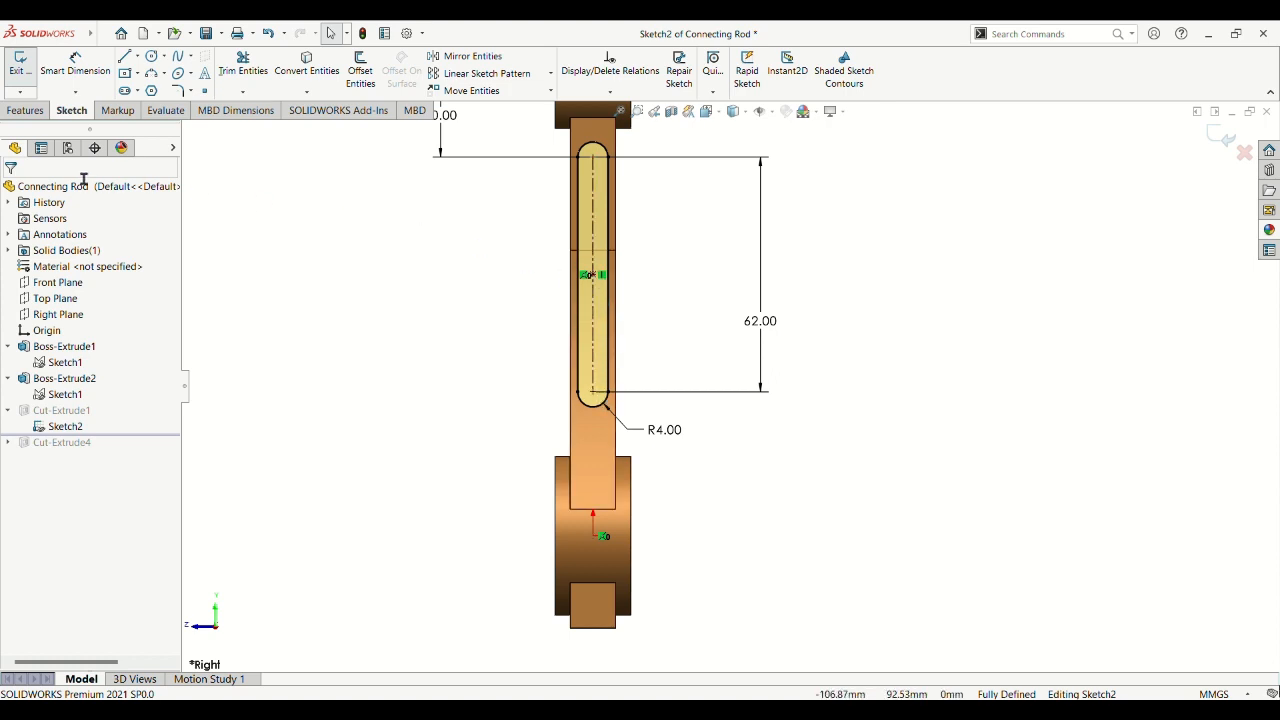
pyautogui.click(30, 66)
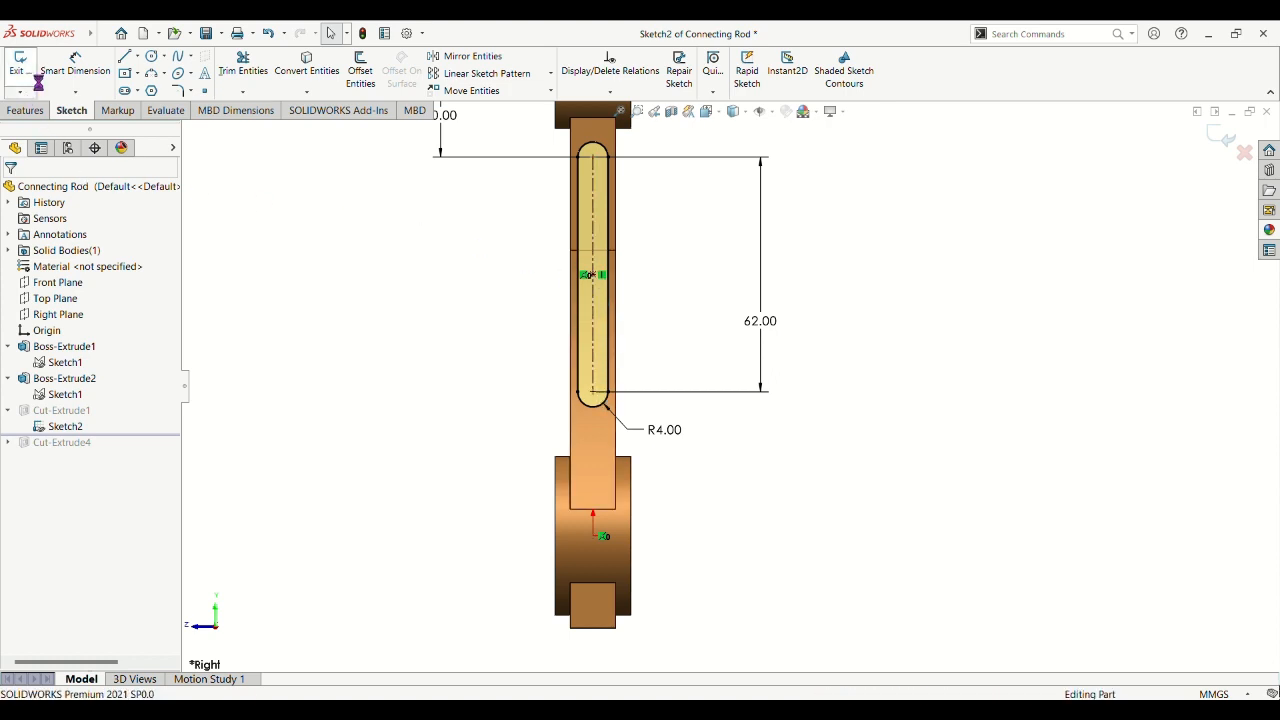
# Open Cut-Extrude1 for editing, examine its offset start and Through All cut preview, and close the settings to inspect the slot pocket.
pyautogui.click(72, 411)
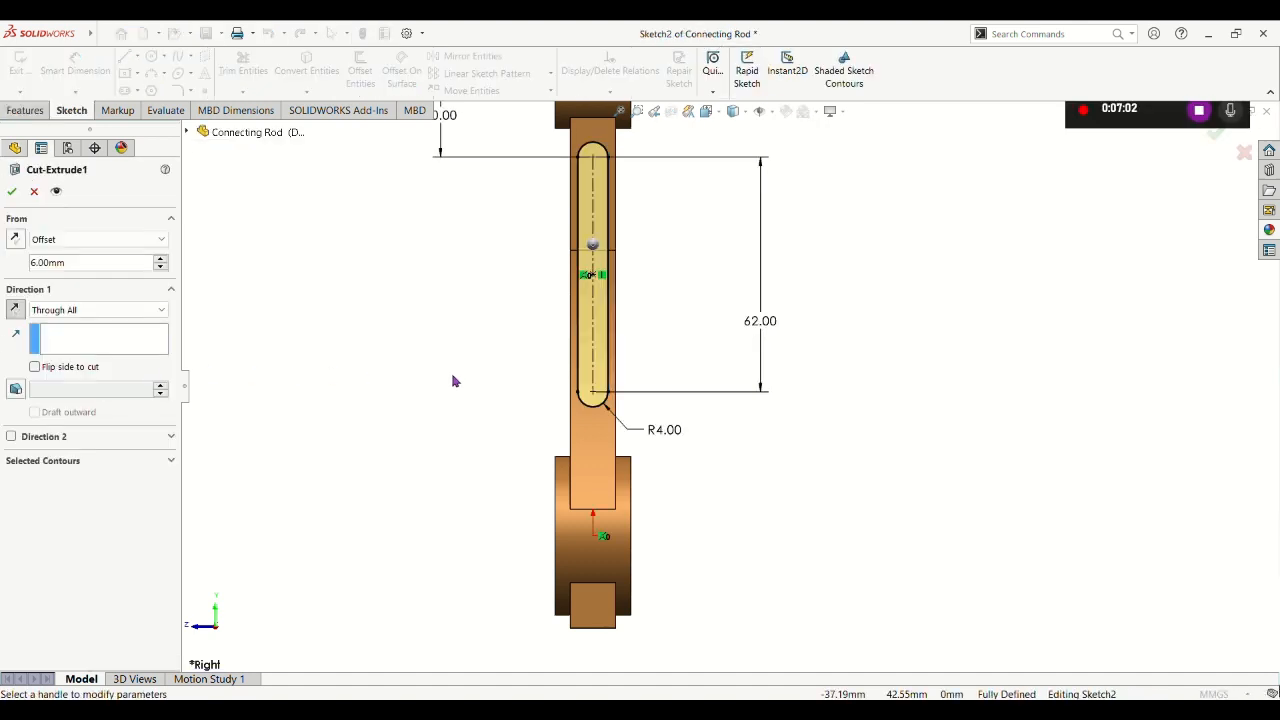
pyautogui.moveTo(648, 338); pyautogui.dragTo(575, 350, button='middle')
pyautogui.scroll(-3, 869, 340)
pyautogui.scroll(1, 869, 340)
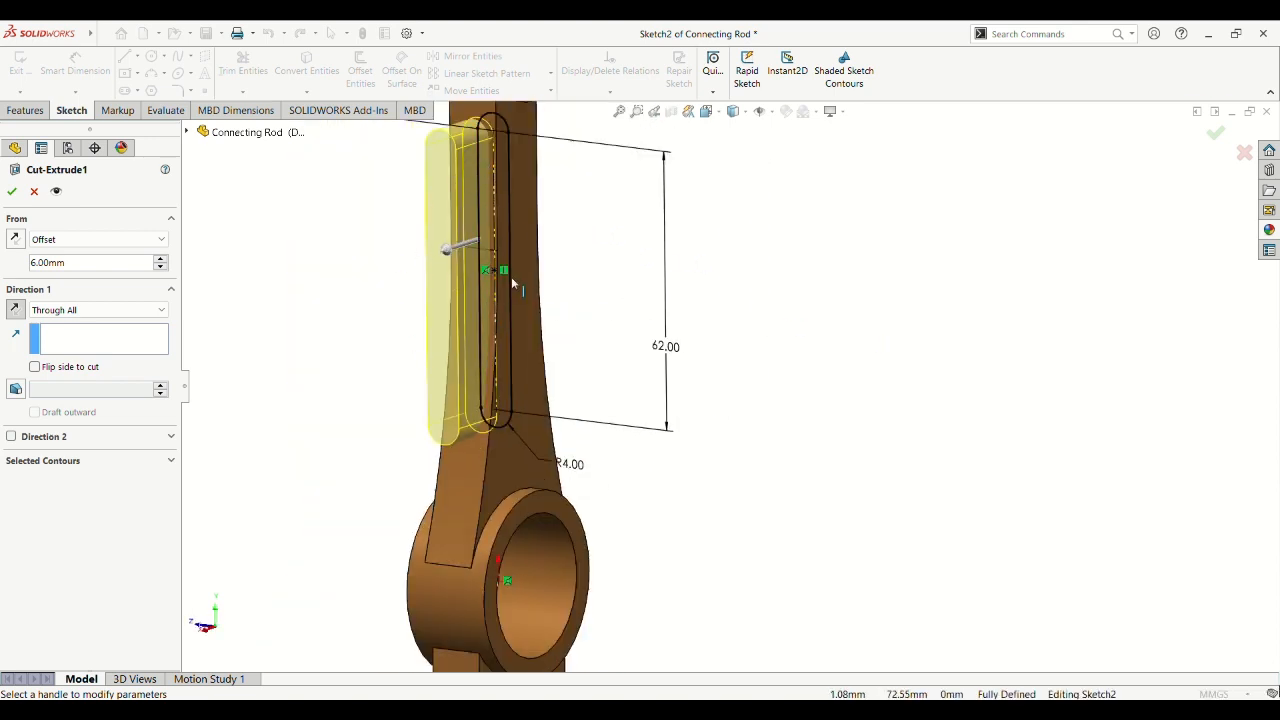
pyautogui.moveTo(575, 308)
pyautogui.mouseDown(button='middle')
pyautogui.moveTo(629, 311)
pyautogui.moveTo(615, 290)
pyautogui.moveTo(560, 286)
pyautogui.mouseUp(button='middle')
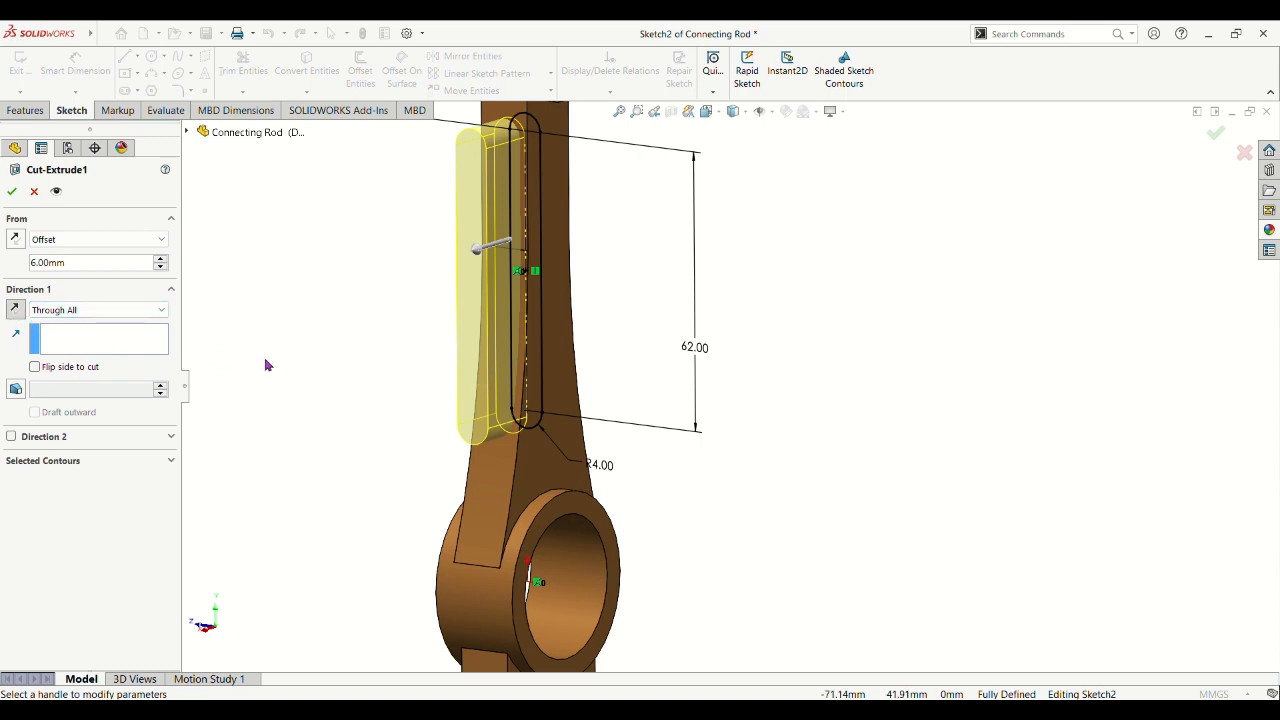
pyautogui.click(12, 191)
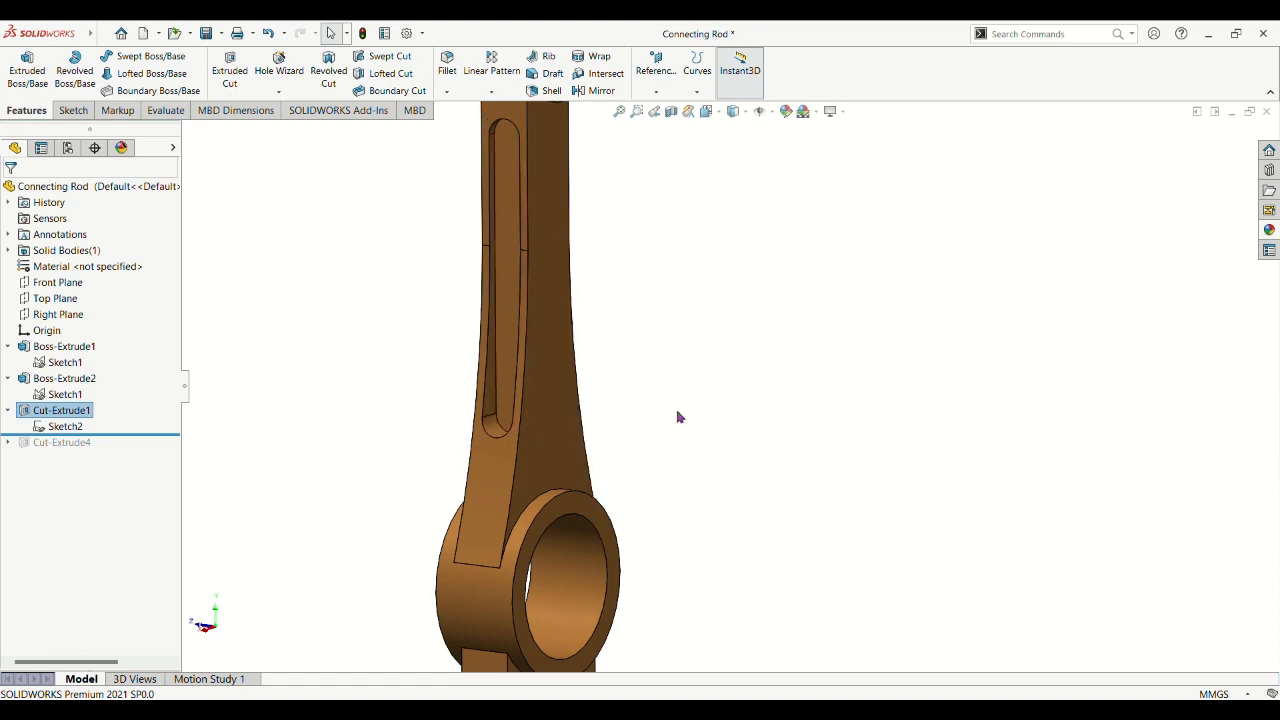
pyautogui.moveTo(677, 417); pyautogui.dragTo(563, 229, button='middle')
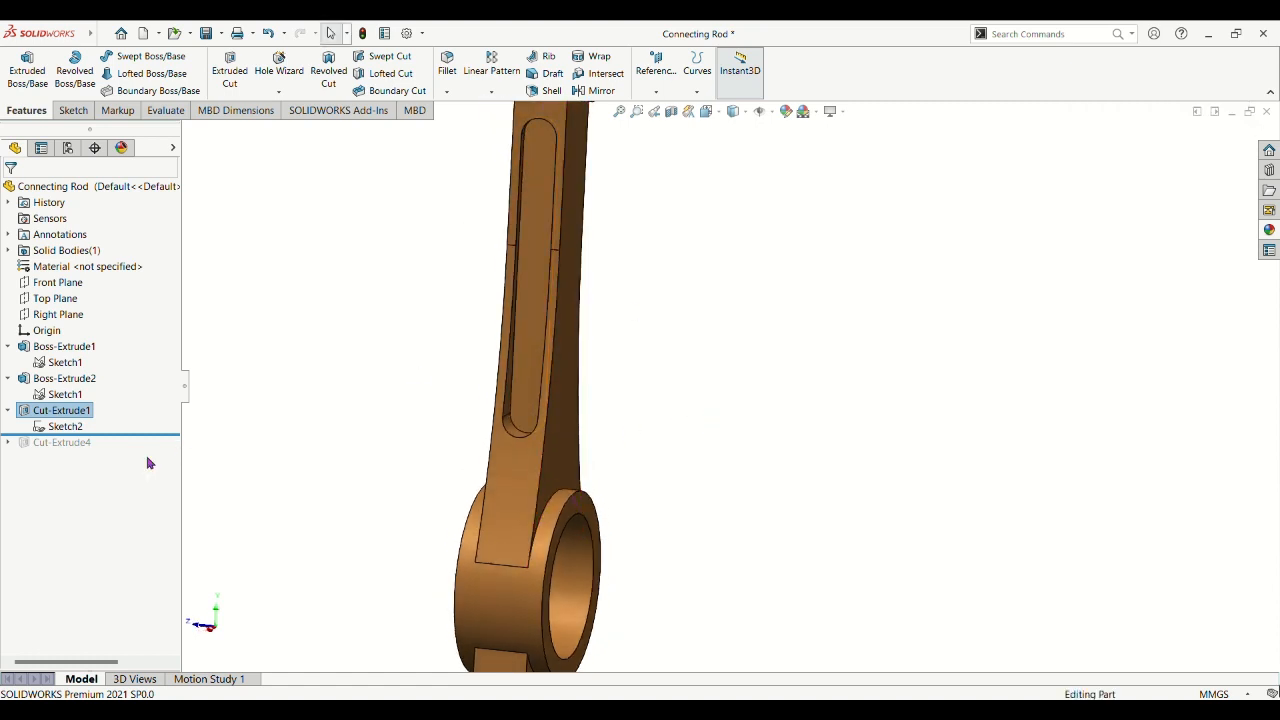
# Roll the model forward past Cut-Extrude4, expand the feature and select the slot sketch it uses.
pyautogui.moveTo(60, 442); pyautogui.dragTo(81, 448)
pyautogui.click(8, 442)
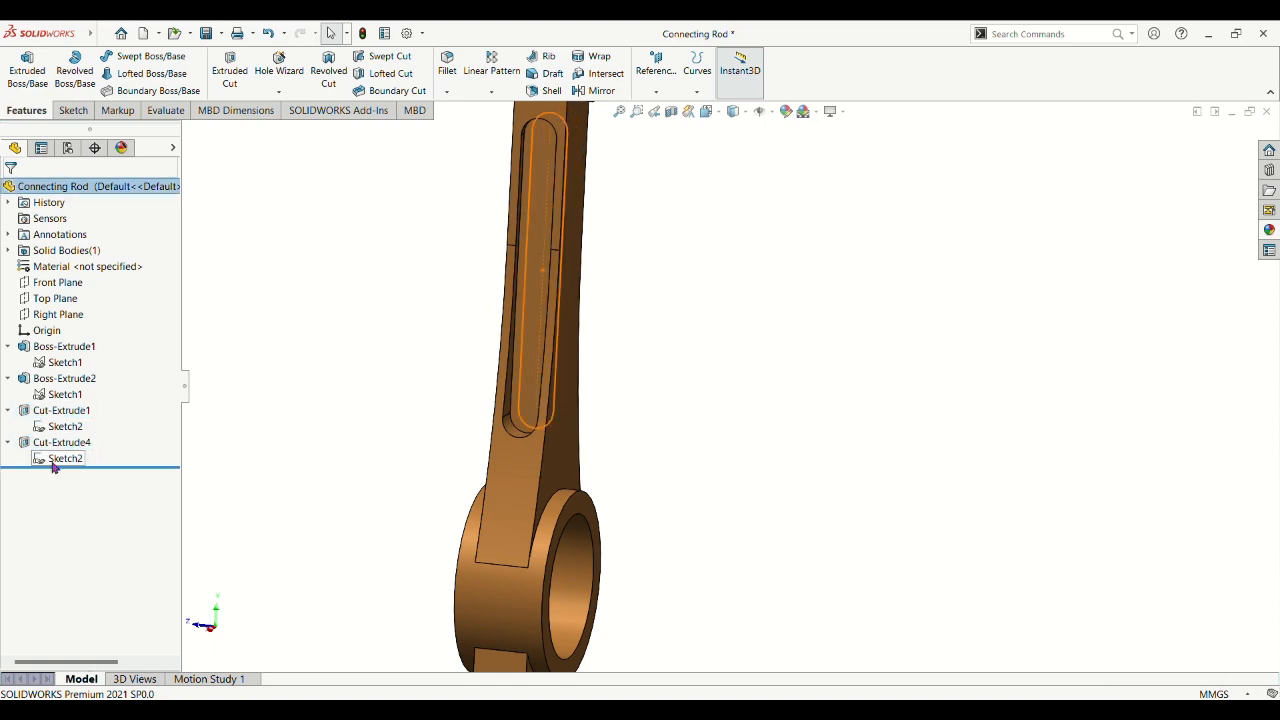
pyautogui.click(54, 458)
# Inspect the shared slot sketch against the rod from other angles and highlight the Right Plane for comparison.
pyautogui.moveTo(995, 399); pyautogui.dragTo(822, 412, button='middle')
pyautogui.moveTo(926, 347)
pyautogui.mouseDown(button='middle')
pyautogui.moveTo(929, 363)
pyautogui.moveTo(854, 383)
pyautogui.moveTo(883, 357)
pyautogui.moveTo(977, 343)
pyautogui.moveTo(923, 369)
pyautogui.moveTo(845, 362)
pyautogui.mouseUp(button='middle')
pyautogui.scroll(-5, 845, 362)
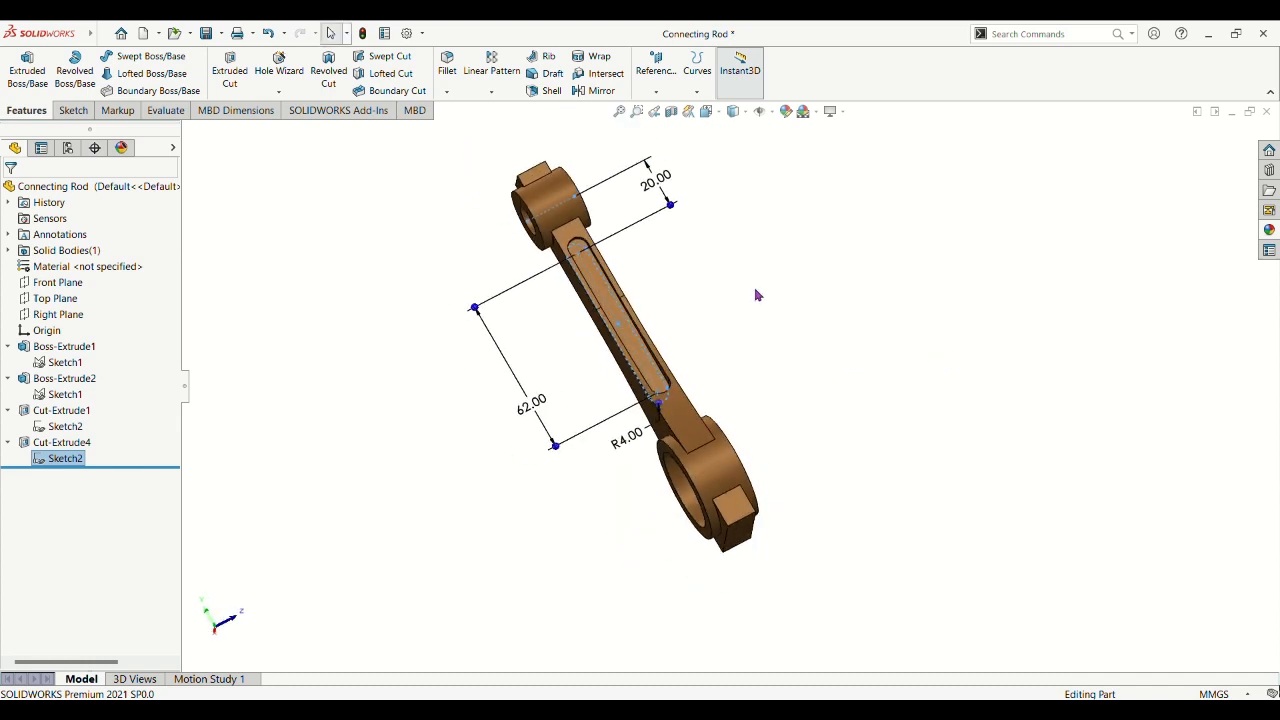
pyautogui.scroll(2, 669, 330)
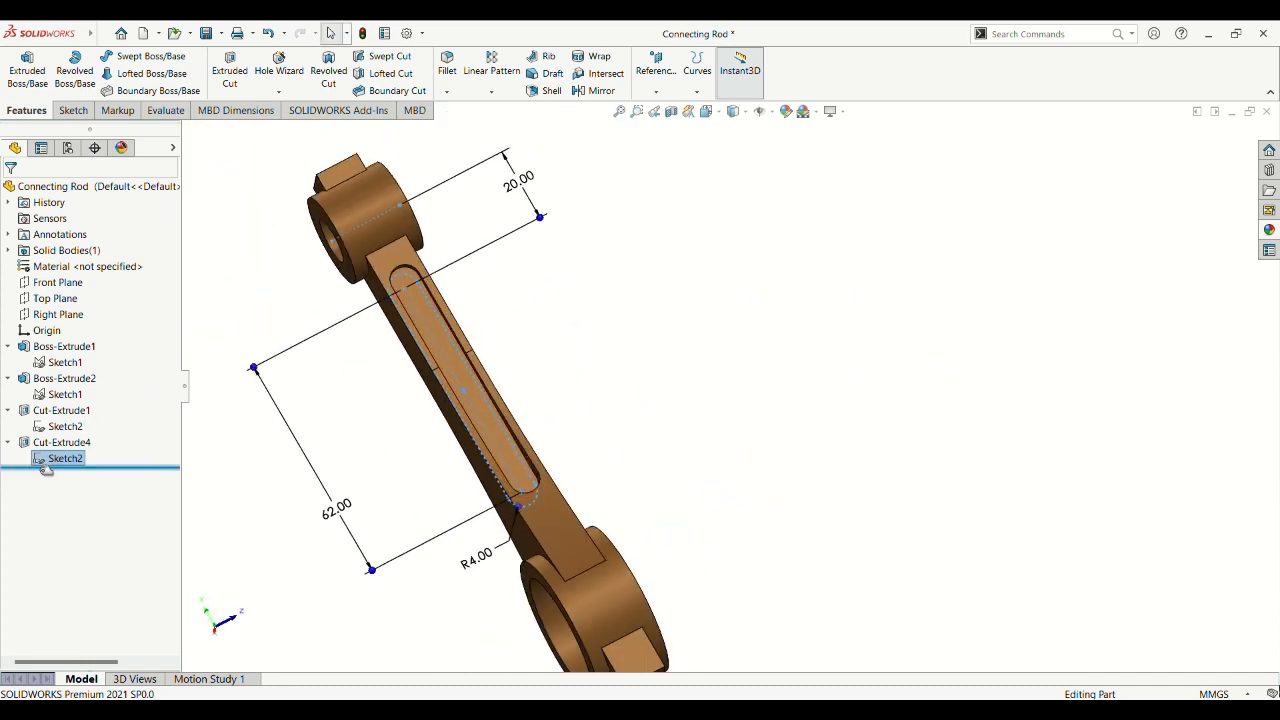
pyautogui.click(62, 315)
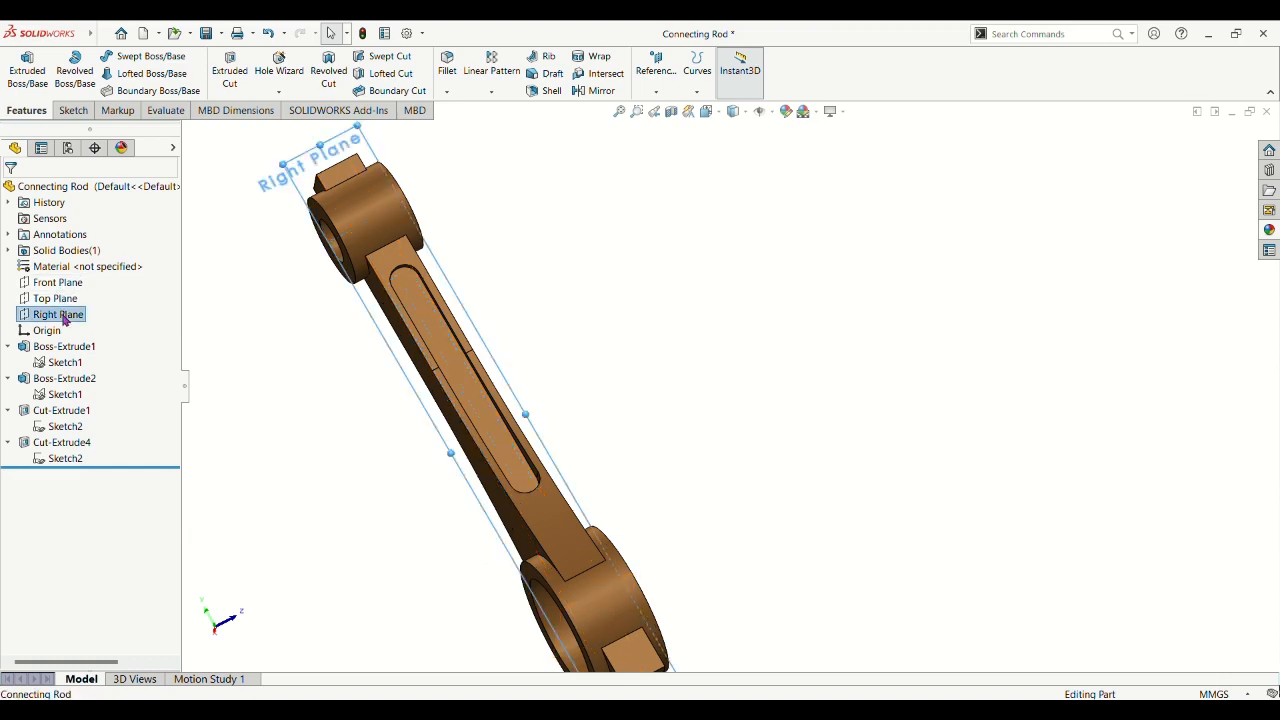
# View the rod normal to the Right Plane and open the slot sketch used by Cut-Extrude4 to examine its dimensions.
pyautogui.click(135, 305)
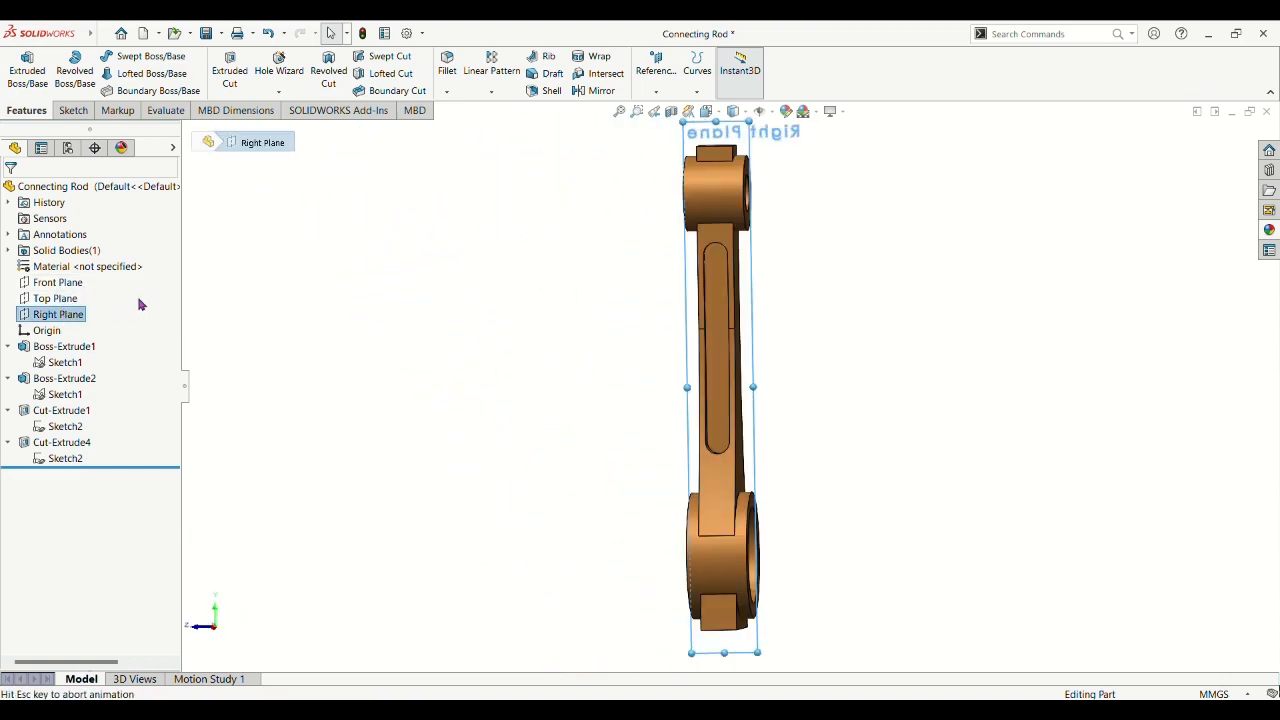
pyautogui.click(66, 459)
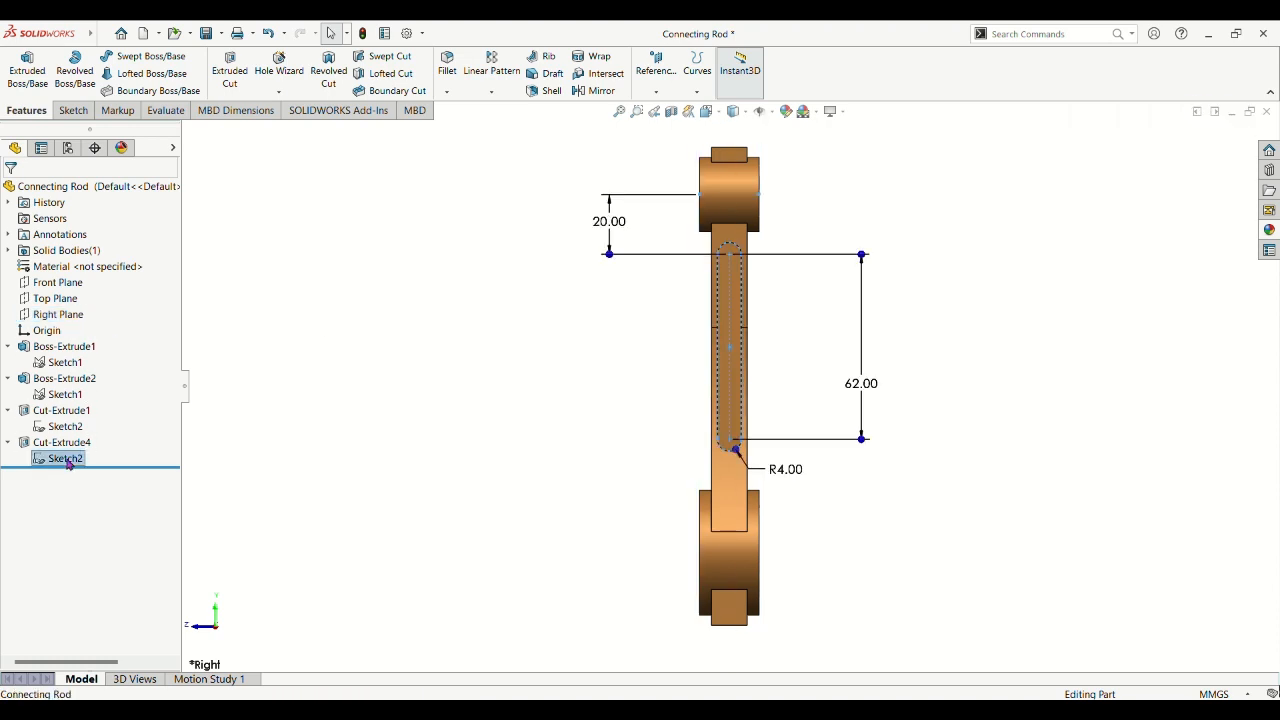
pyautogui.click(87, 431)
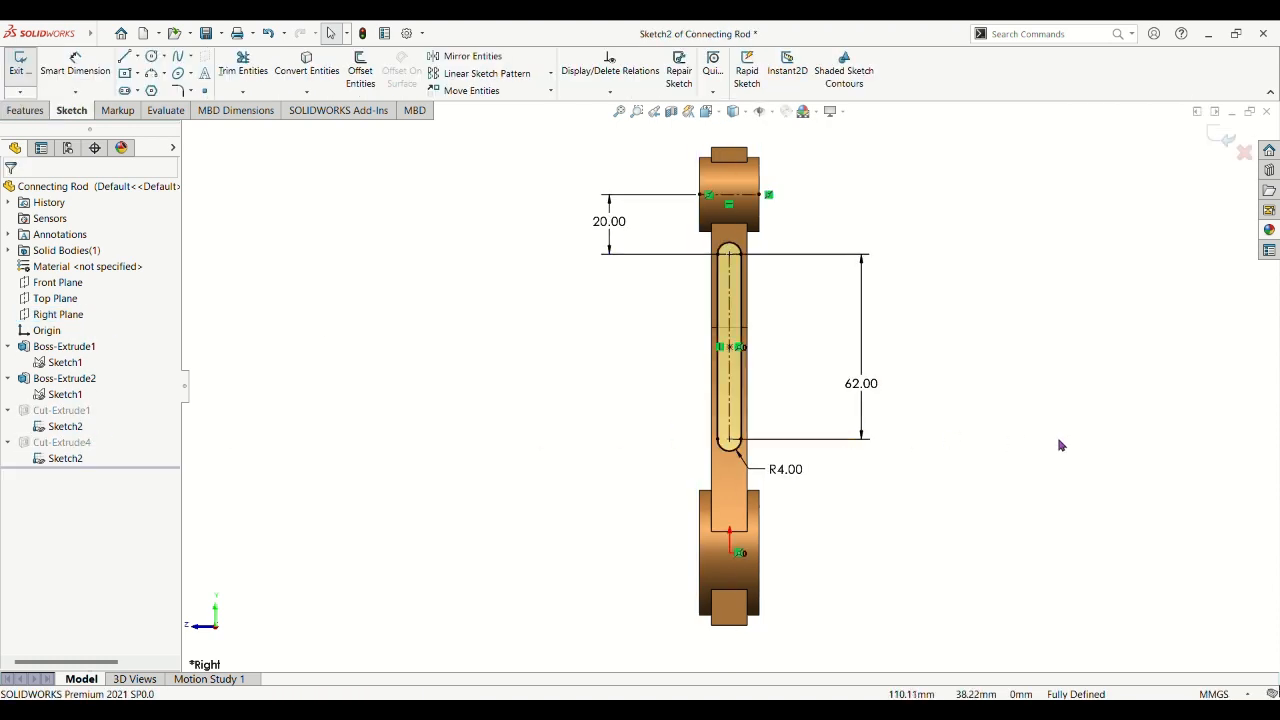
pyautogui.scroll(2, 1060, 446)
pyautogui.scroll(-4, 1060, 446)
pyautogui.scroll(3, 735, 389)
pyautogui.scroll(-2, 568, 294)
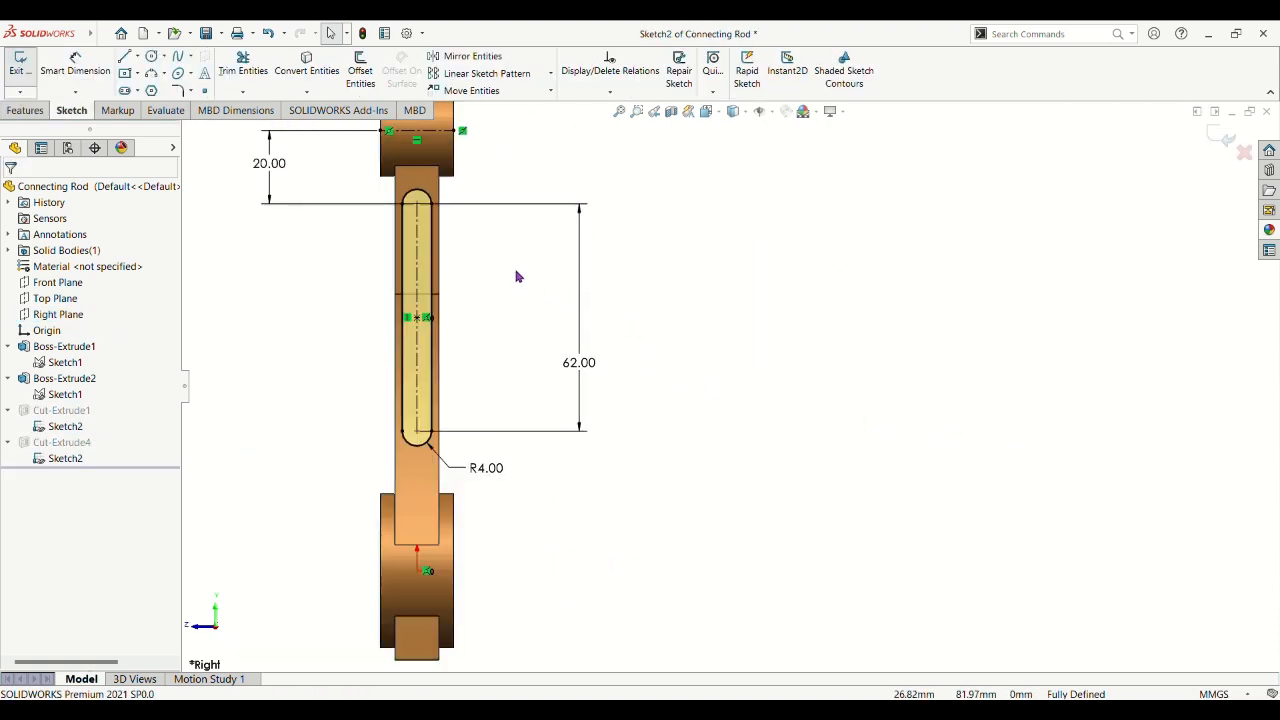
pyautogui.moveTo(815, 388)
pyautogui.mouseDown(button='middle')
pyautogui.moveTo(886, 429)
pyautogui.moveTo(717, 474)
pyautogui.moveTo(640, 470)
pyautogui.mouseUp(button='middle')
# Inspect the highlighted slot sketch face-on, compare it with the cut preview from angled views, and exit the sketch.
pyautogui.click(65, 458)
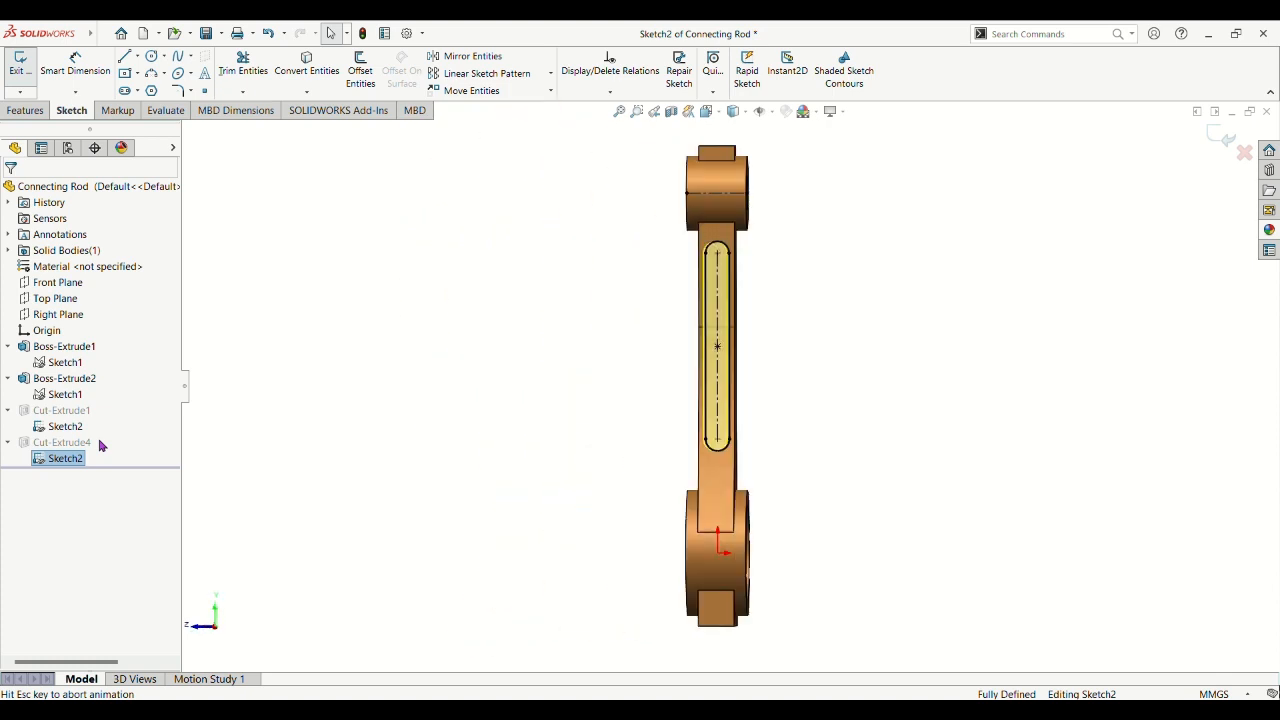
pyautogui.scroll(-1, 871, 419)
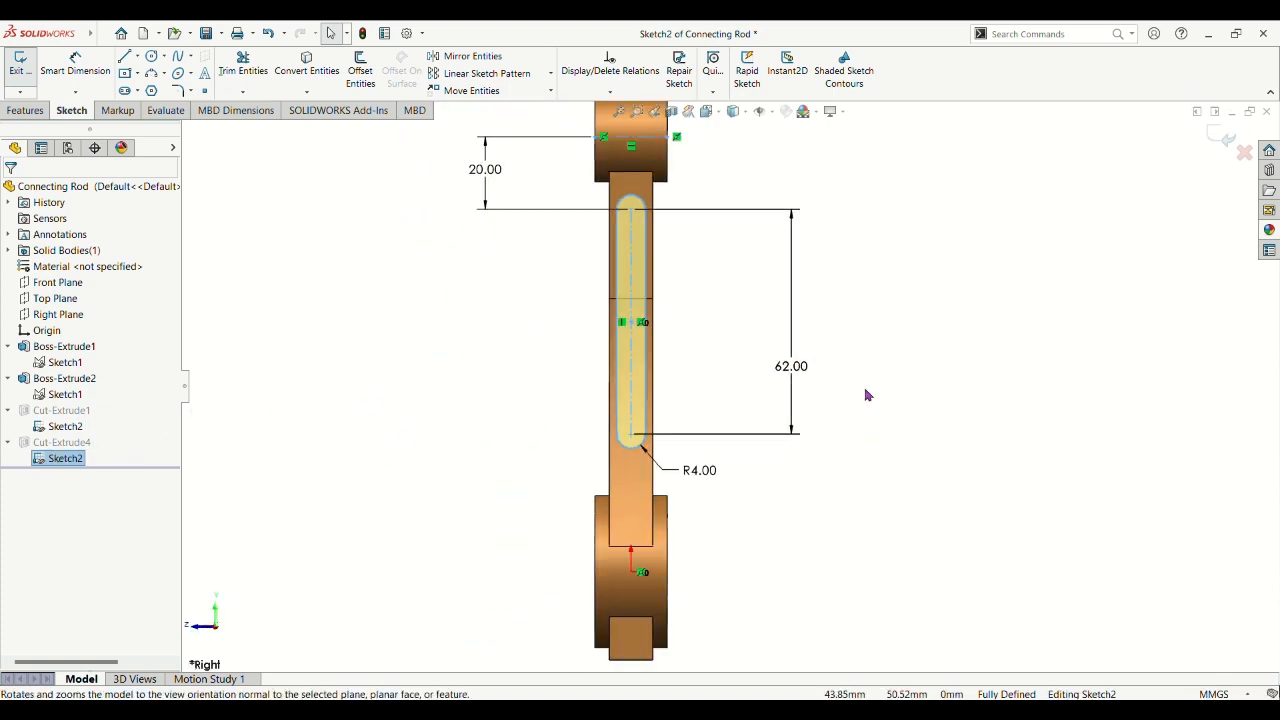
pyautogui.scroll(1, 866, 394)
pyautogui.moveTo(969, 403); pyautogui.dragTo(922, 414, button='middle')
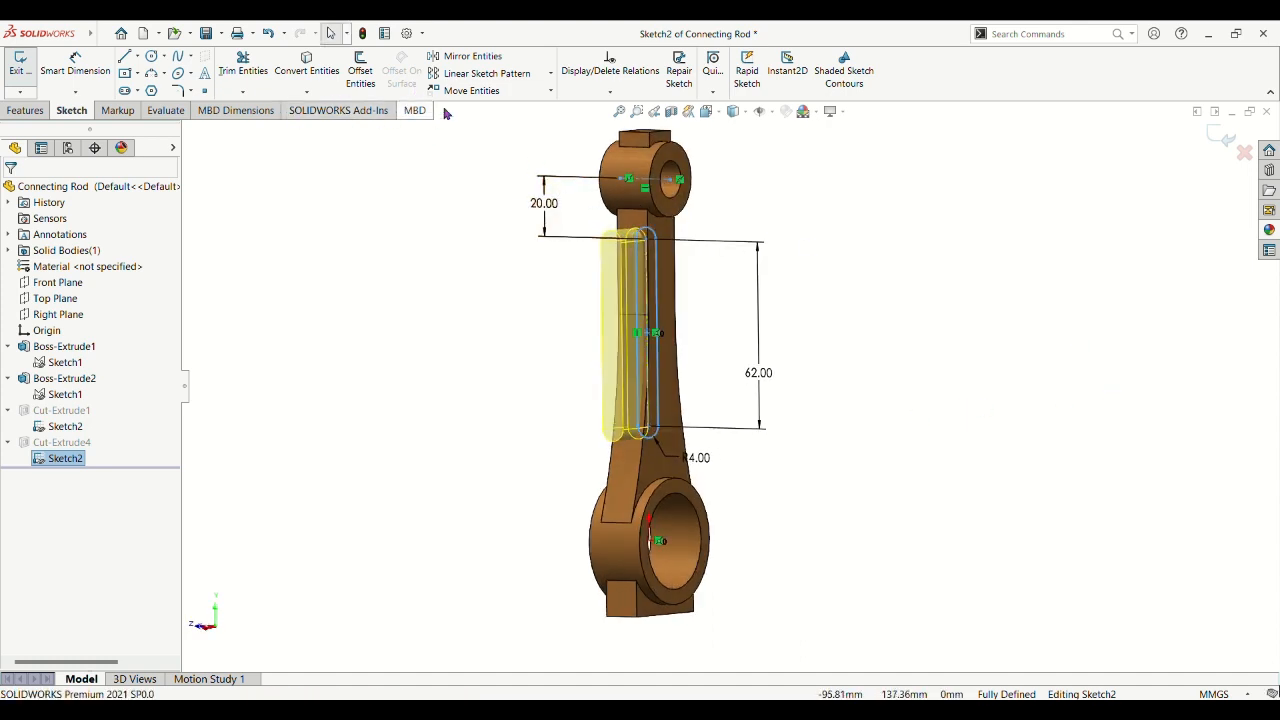
pyautogui.click(30, 110)
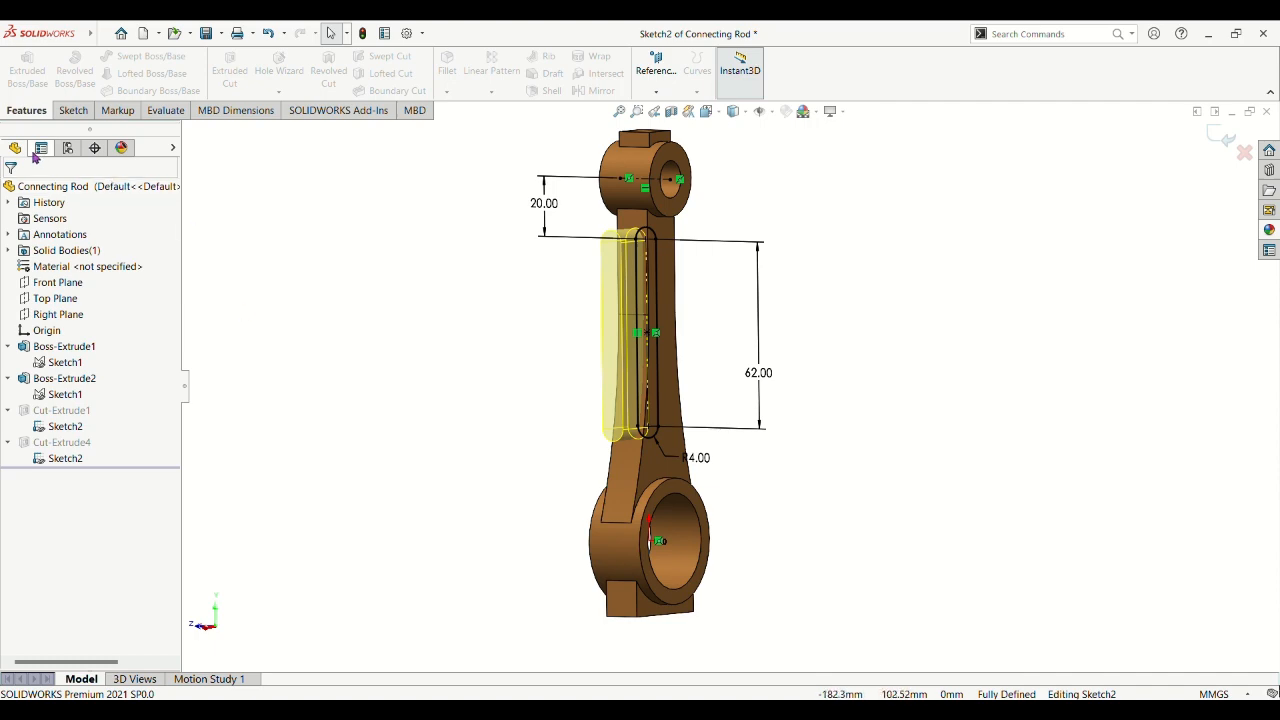
pyautogui.scroll(-3, 891, 400)
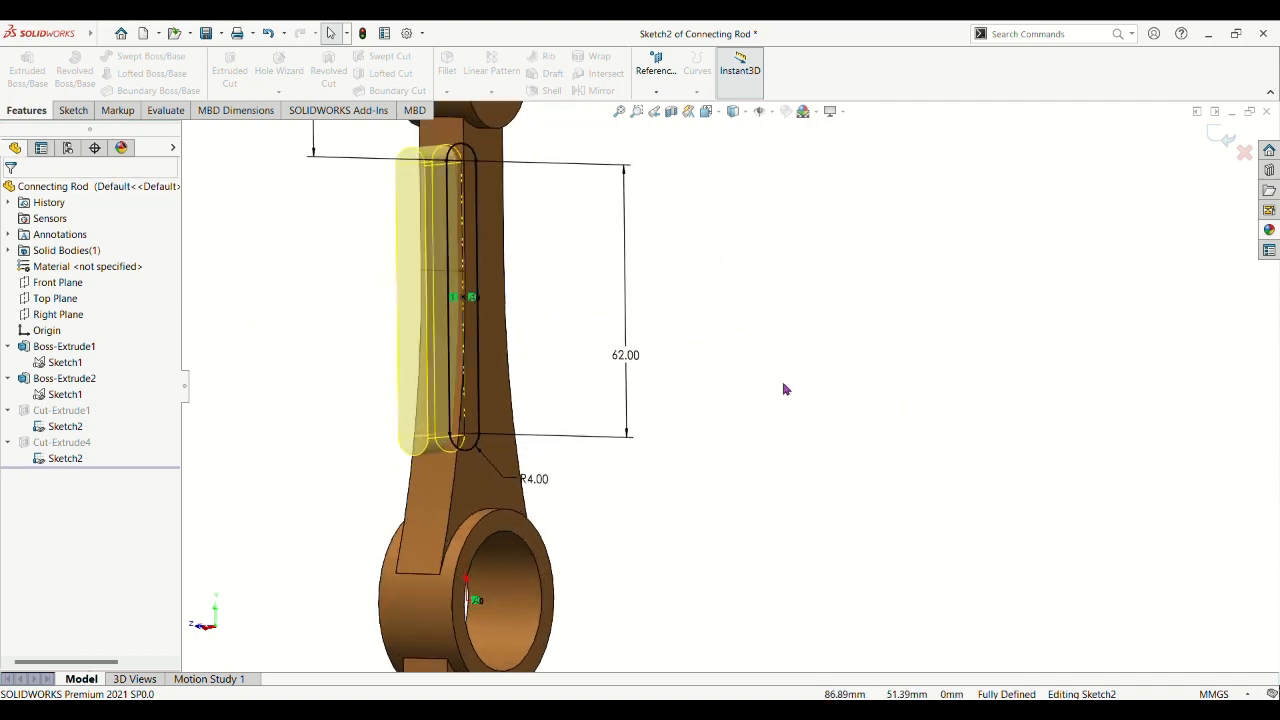
pyautogui.moveTo(783, 389)
pyautogui.mouseDown(button='middle')
pyautogui.moveTo(629, 406)
pyautogui.moveTo(743, 394)
pyautogui.mouseUp(button='middle')
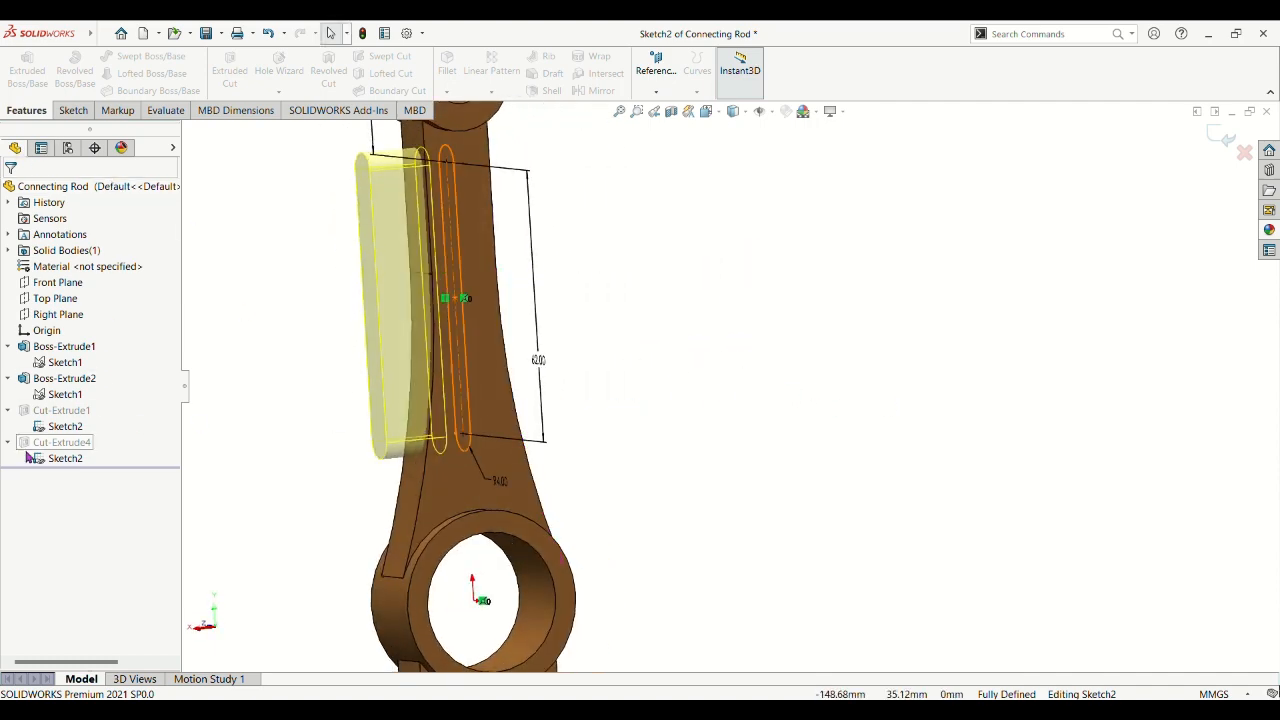
pyautogui.click(282, 443)
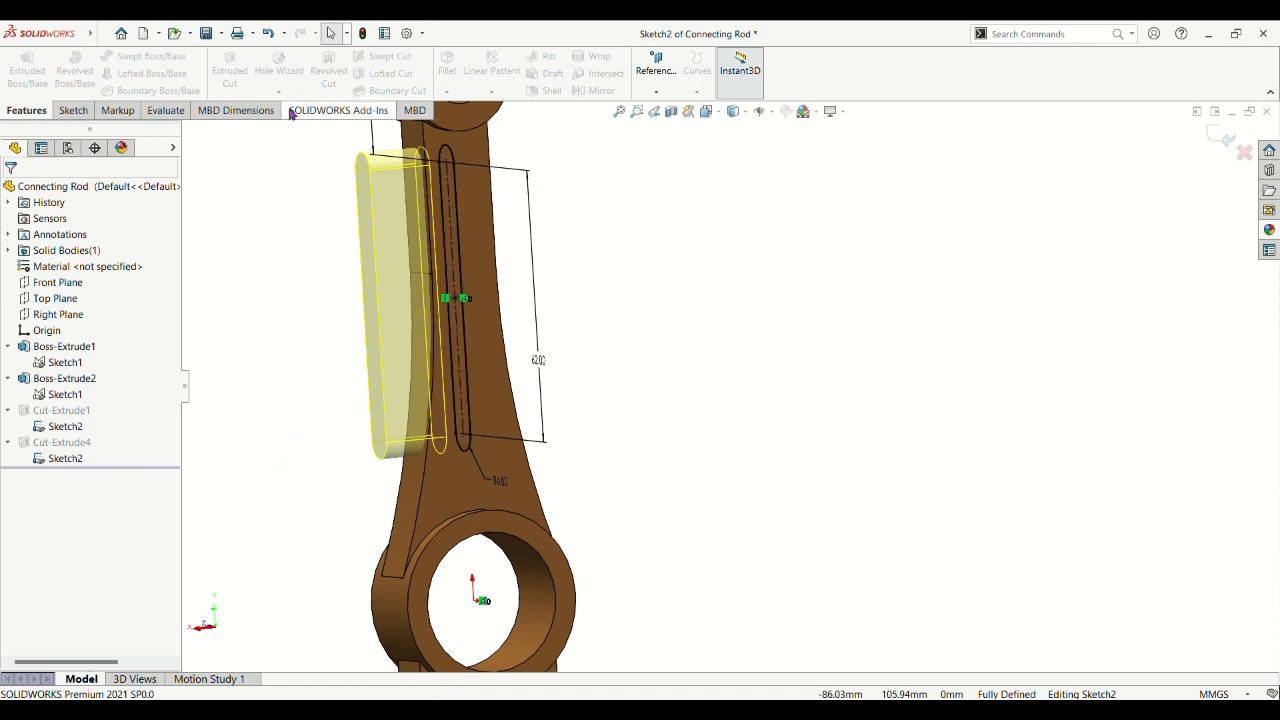
pyautogui.click(268, 33)
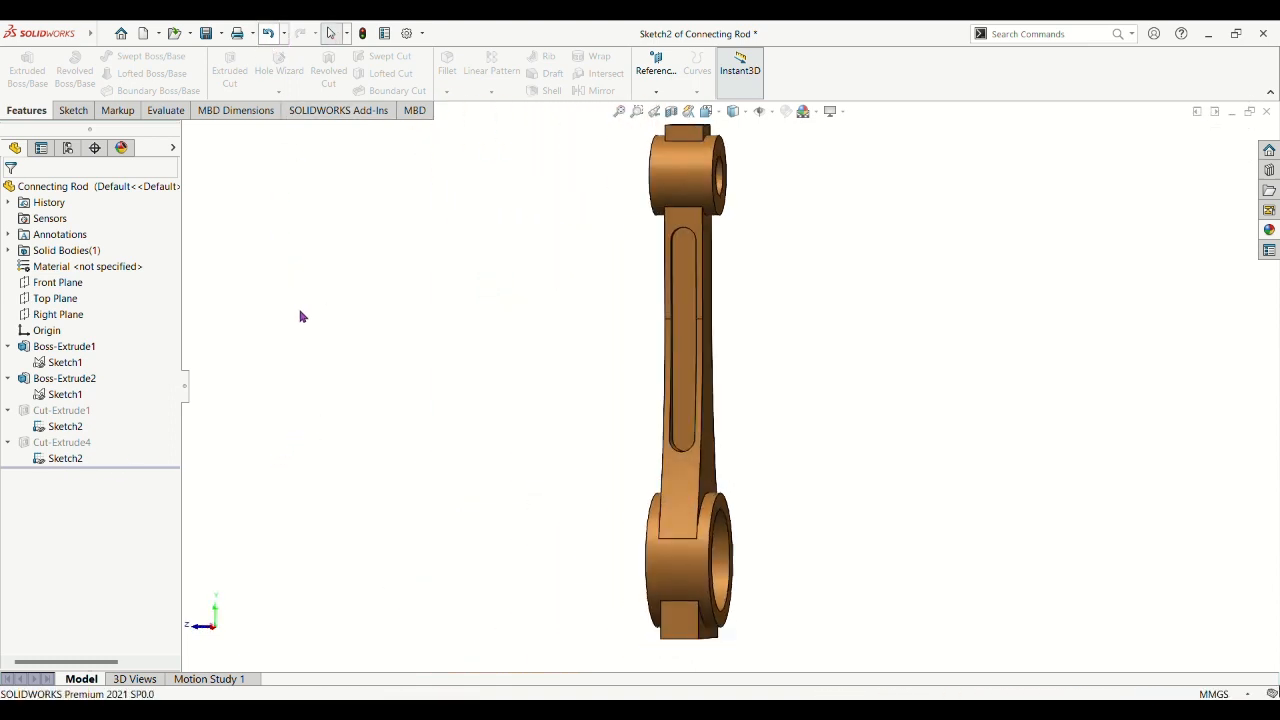
# Reopen Cut-Extrude4's slot sketch, examine the Mirror Entities options against the slot preview, and cancel the tool.
pyautogui.moveTo(889, 449)
pyautogui.mouseDown(button='middle')
pyautogui.moveTo(686, 474)
pyautogui.moveTo(829, 463)
pyautogui.moveTo(817, 449)
pyautogui.moveTo(860, 456)
pyautogui.moveTo(769, 317)
pyautogui.moveTo(883, 349)
pyautogui.moveTo(837, 386)
pyautogui.moveTo(780, 383)
pyautogui.mouseUp(button='middle')
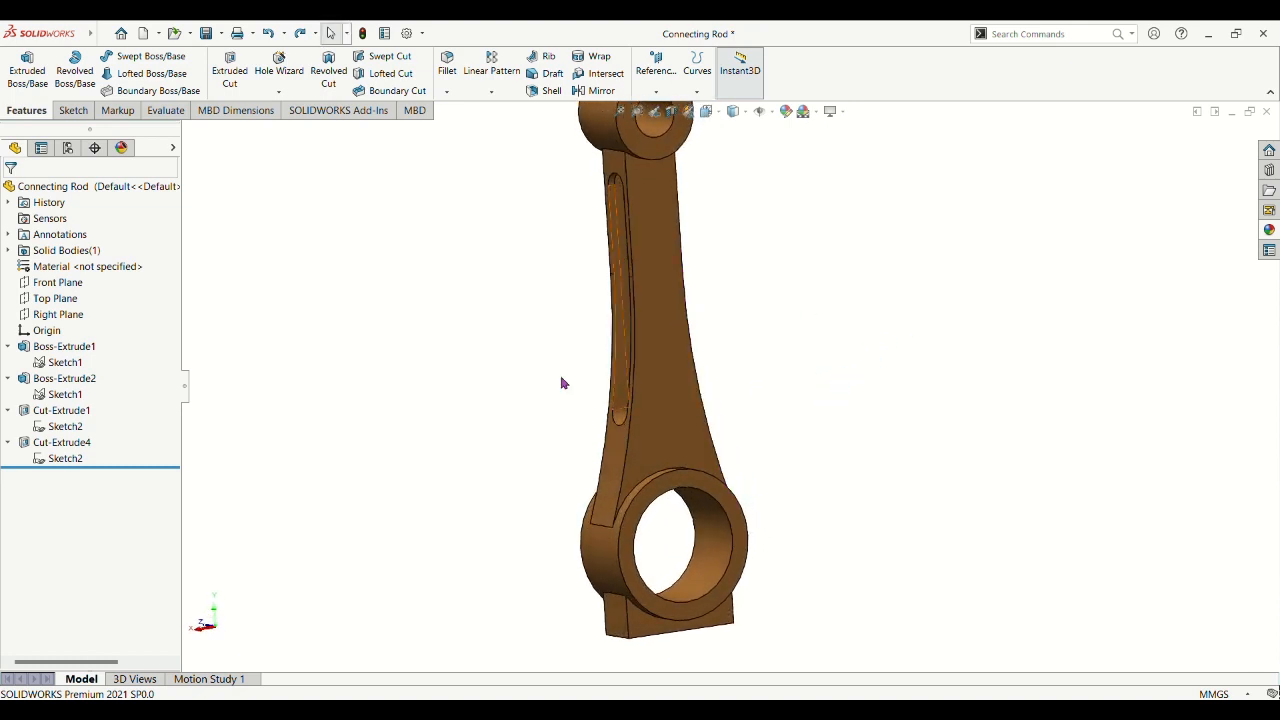
pyautogui.click(60, 459)
pyautogui.click(74, 431)
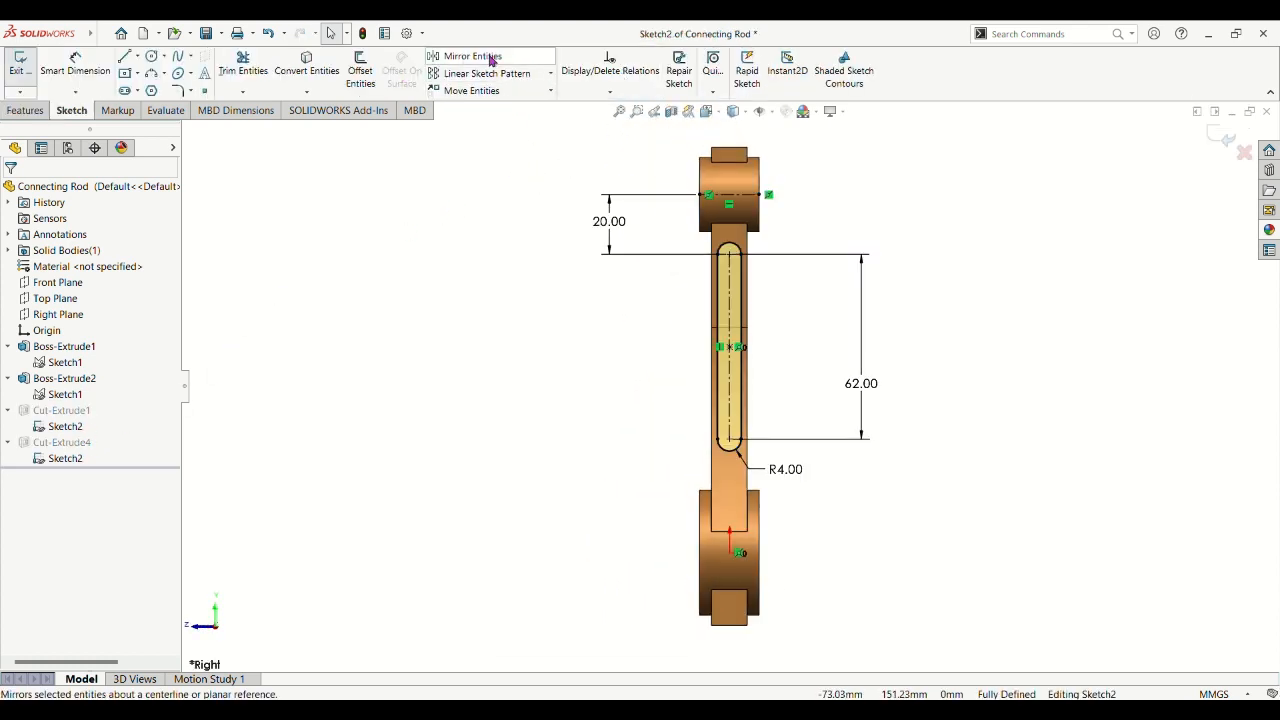
pyautogui.click(472, 57)
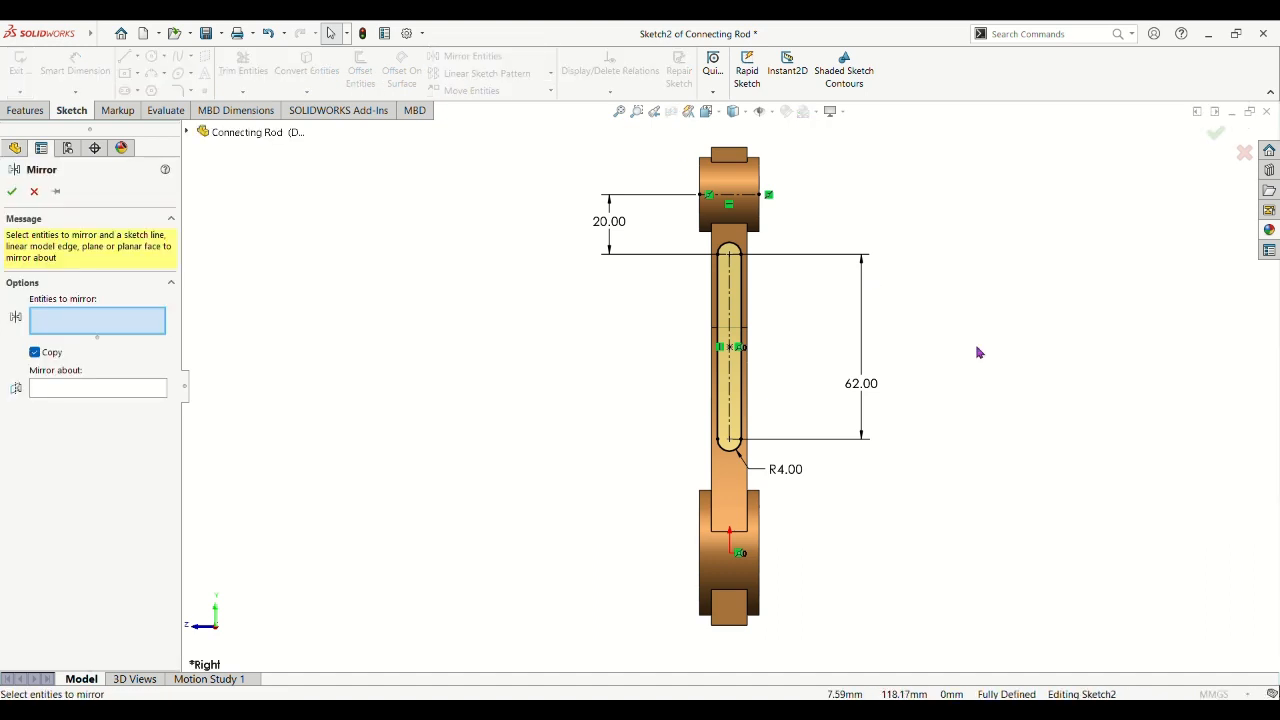
pyautogui.moveTo(1037, 414)
pyautogui.mouseDown(button='middle')
pyautogui.moveTo(896, 441)
pyautogui.moveTo(969, 426)
pyautogui.moveTo(951, 426)
pyautogui.mouseUp(button='middle')
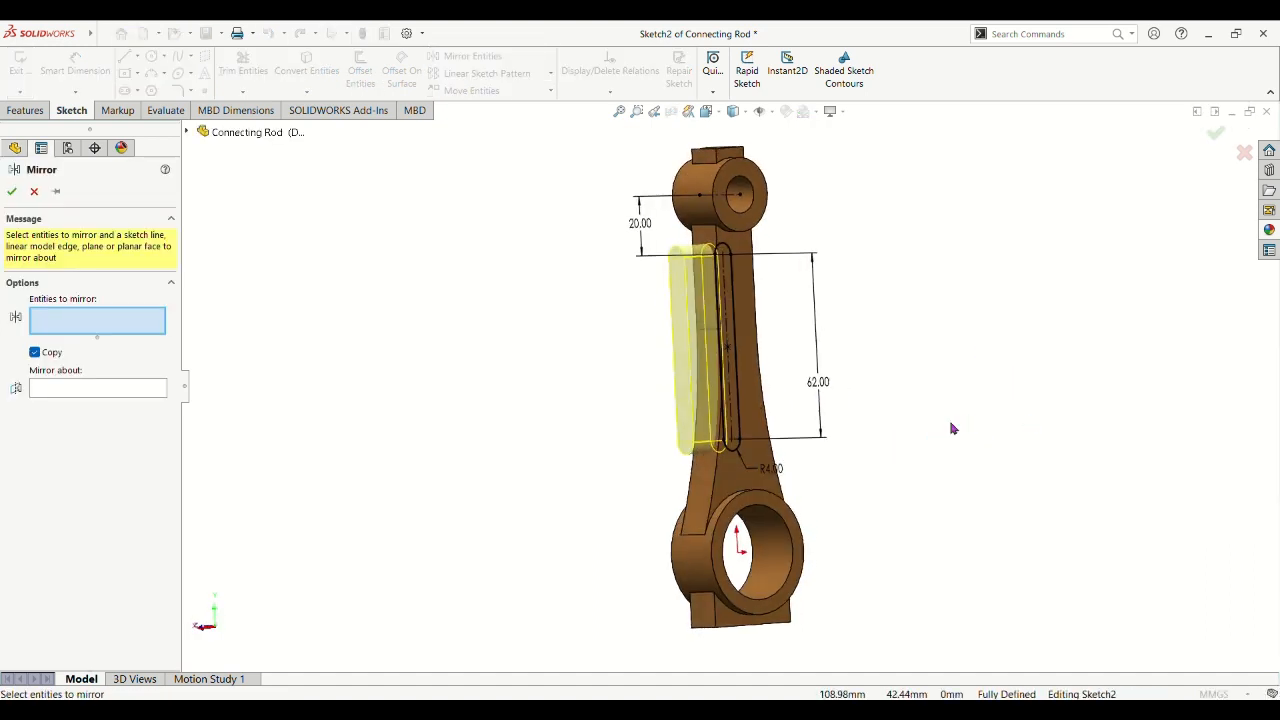
pyautogui.click(34, 192)
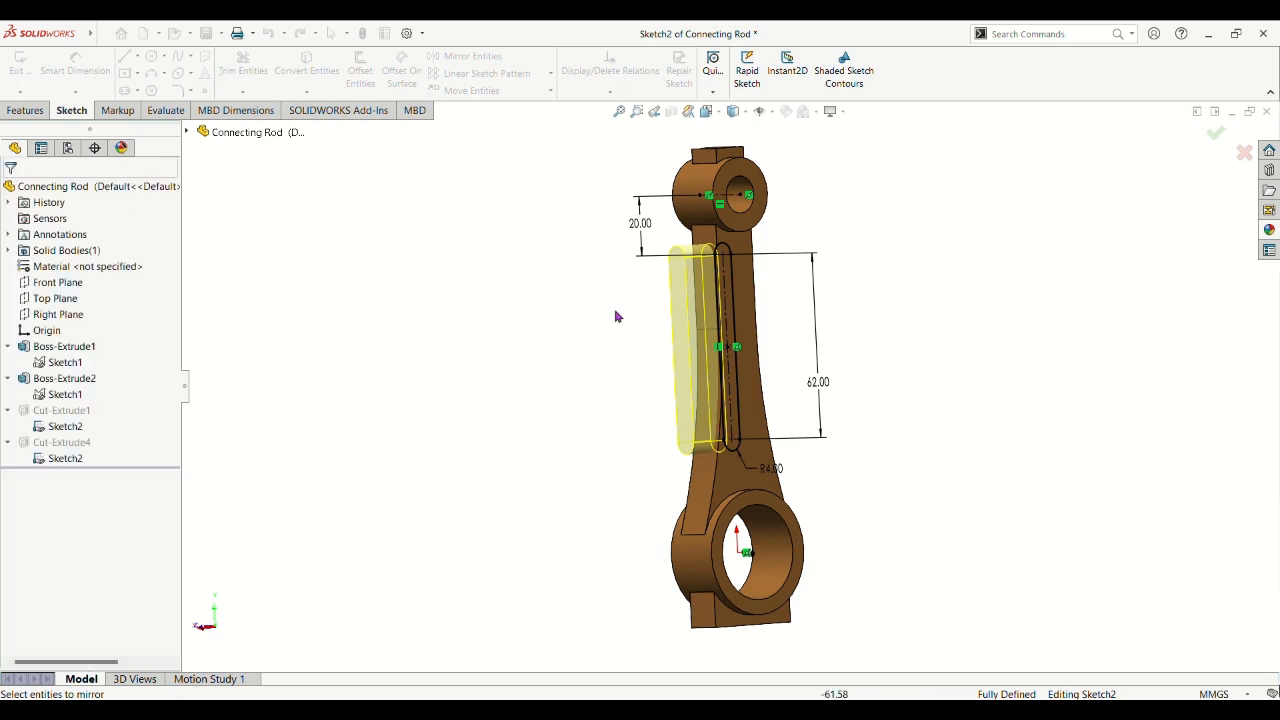
# Highlight the slot sketch, inspect it from the opposite side of the rod, and exit the sketch.
pyautogui.click(68, 458)
pyautogui.moveTo(837, 449)
pyautogui.mouseDown(button='middle')
pyautogui.moveTo(827, 462)
pyautogui.moveTo(875, 320)
pyautogui.moveTo(826, 347)
pyautogui.moveTo(1003, 362)
pyautogui.moveTo(911, 434)
pyautogui.moveTo(601, 450)
pyautogui.mouseUp(button='middle')
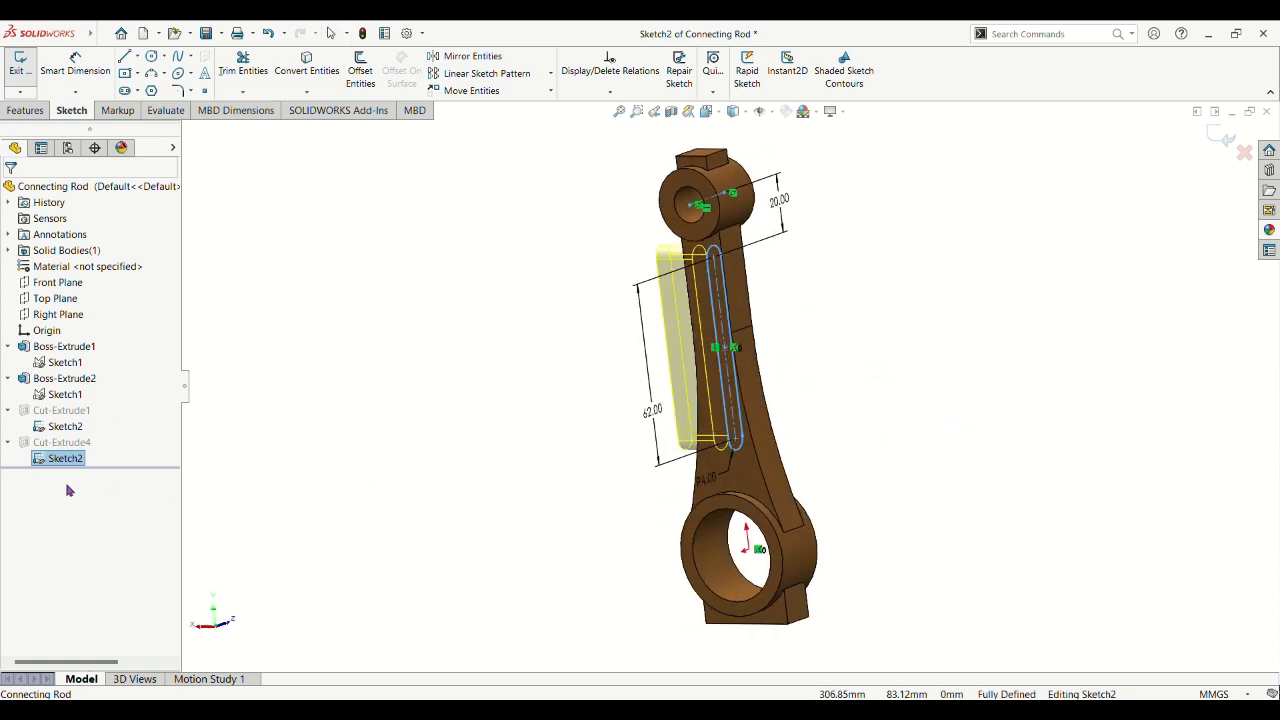
pyautogui.click(229, 461)
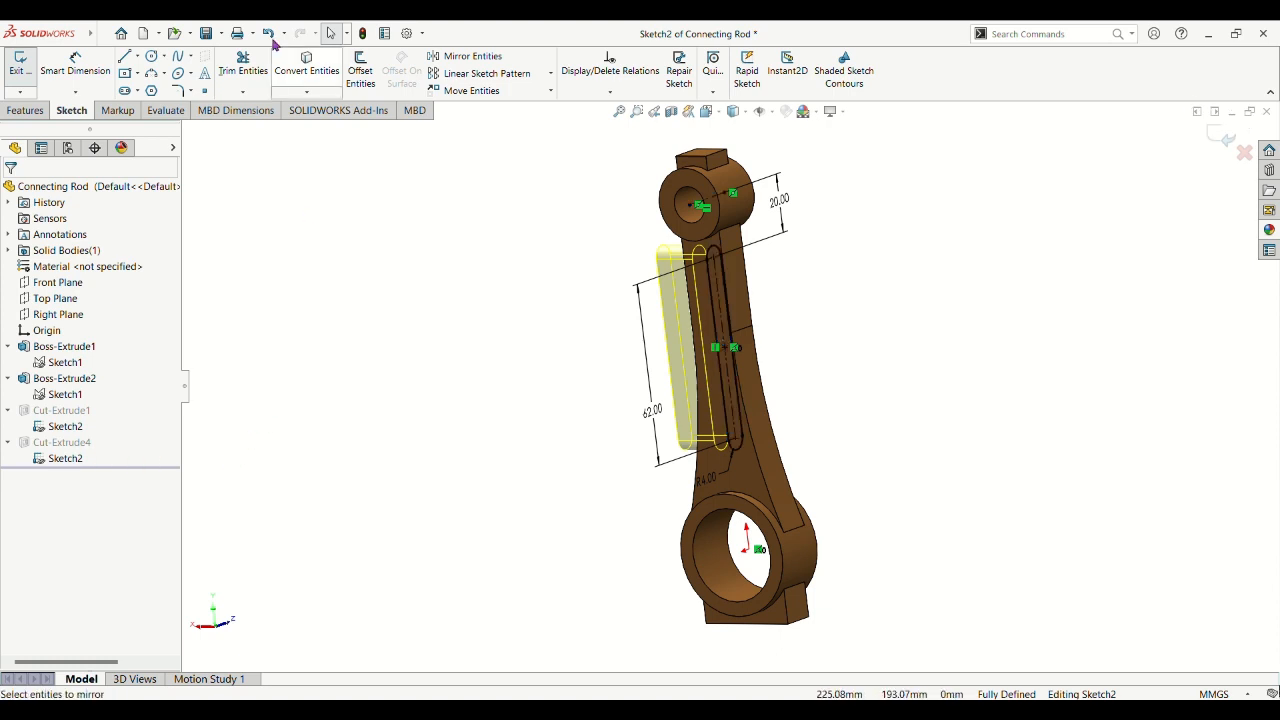
pyautogui.click(20, 62)
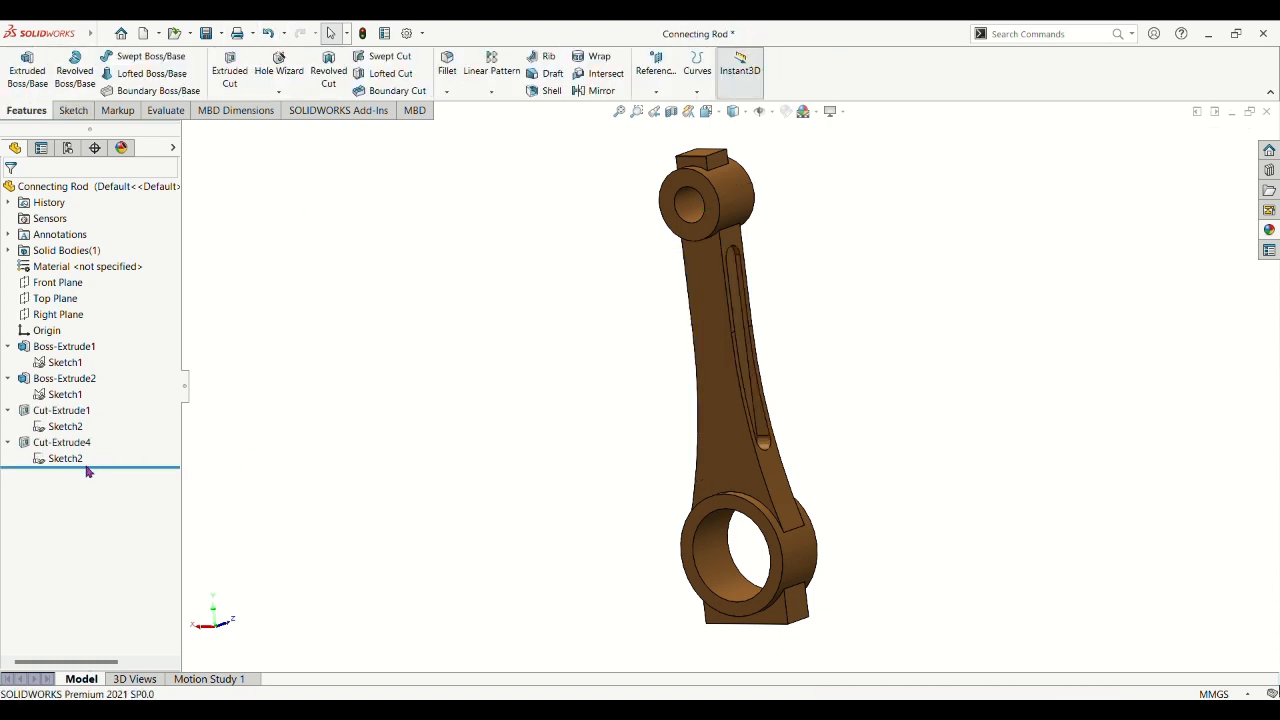
# Select Cut-Extrude4, inspect its slot pocket from several sides of the rod, clear the selection and change the view orientation.
pyautogui.click(71, 447)
pyautogui.moveTo(584, 550); pyautogui.dragTo(500, 540, button='middle')
pyautogui.moveTo(1203, 424); pyautogui.dragTo(1026, 506, button='middle')
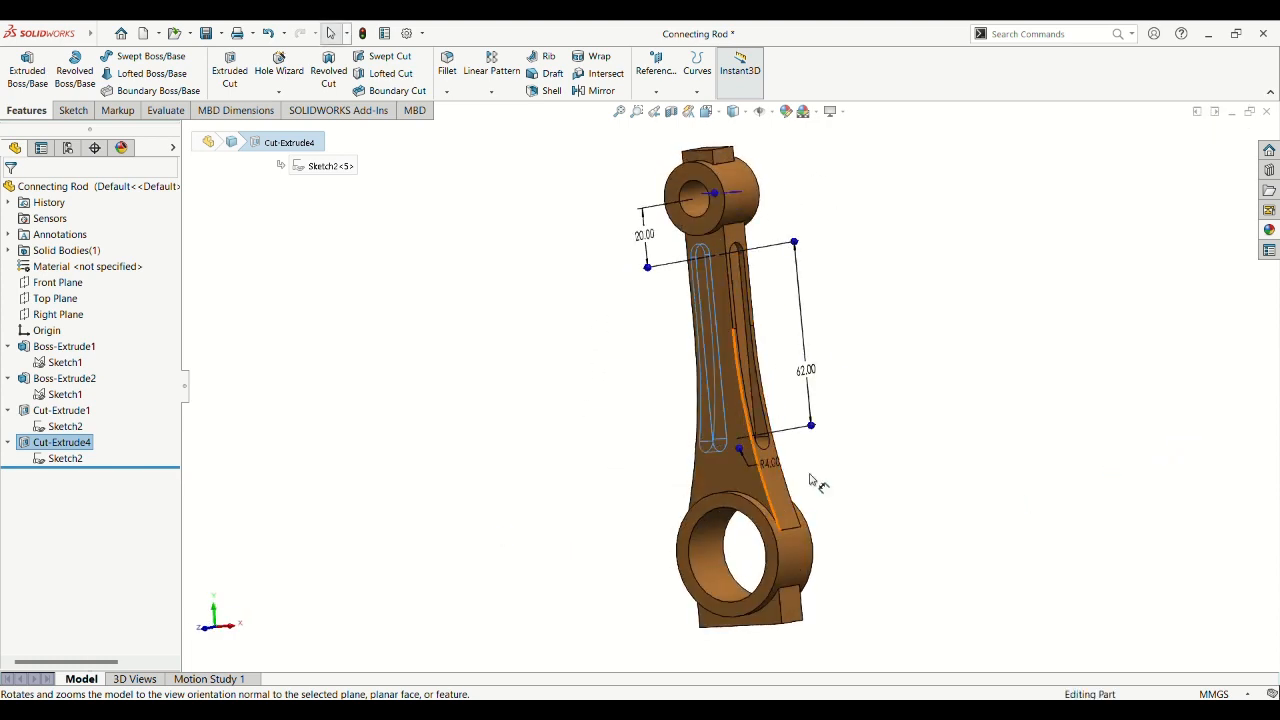
pyautogui.moveTo(814, 478); pyautogui.dragTo(1099, 455, button='middle')
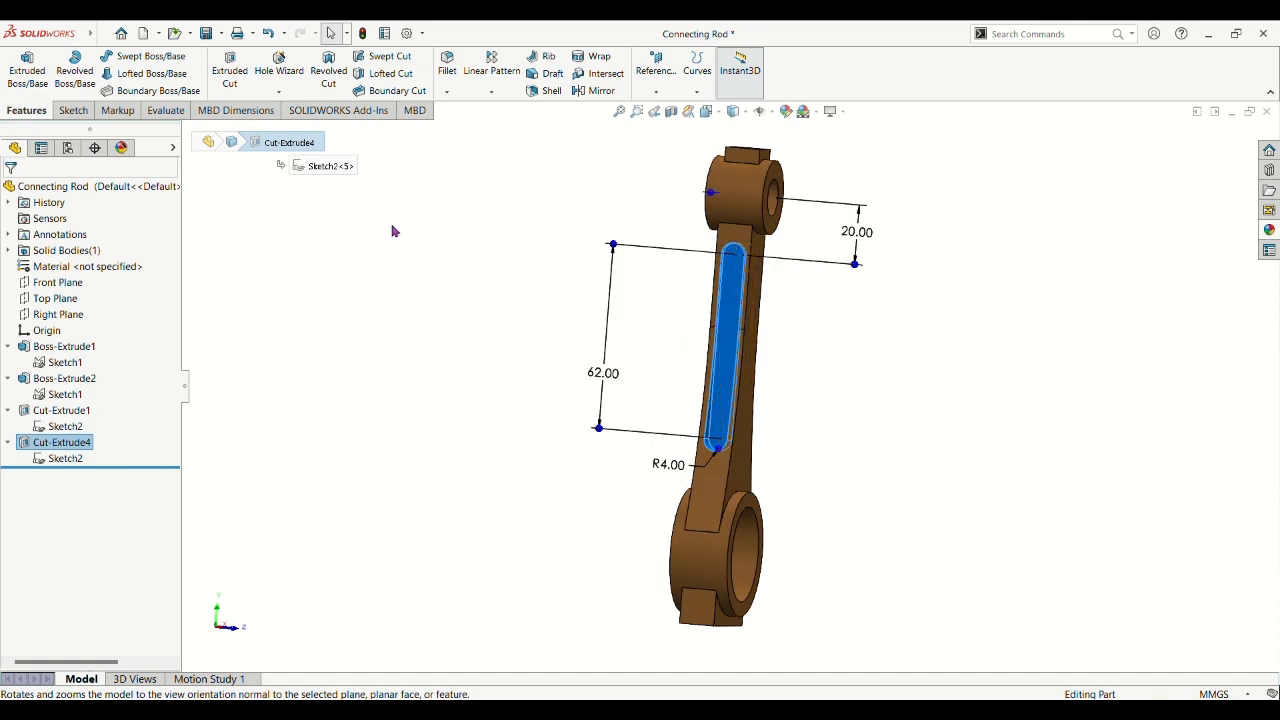
pyautogui.click(407, 347)
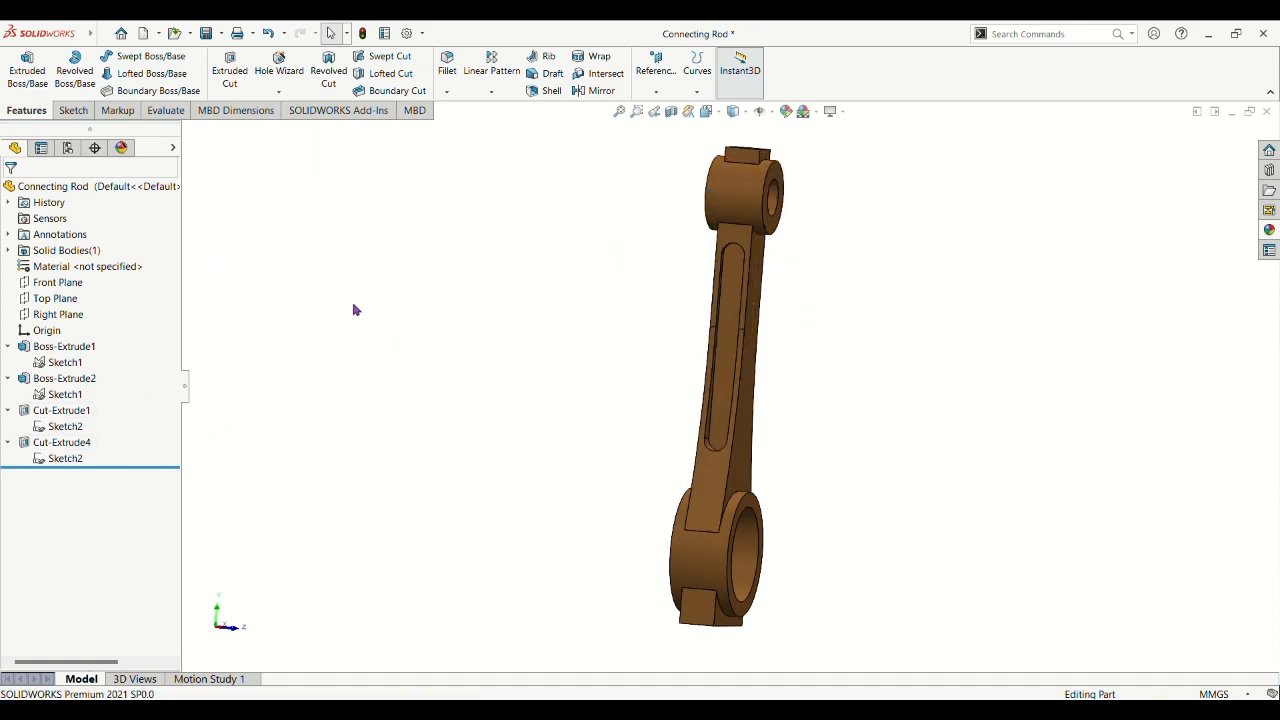
pyautogui.click(707, 112)
pyautogui.click(783, 154)
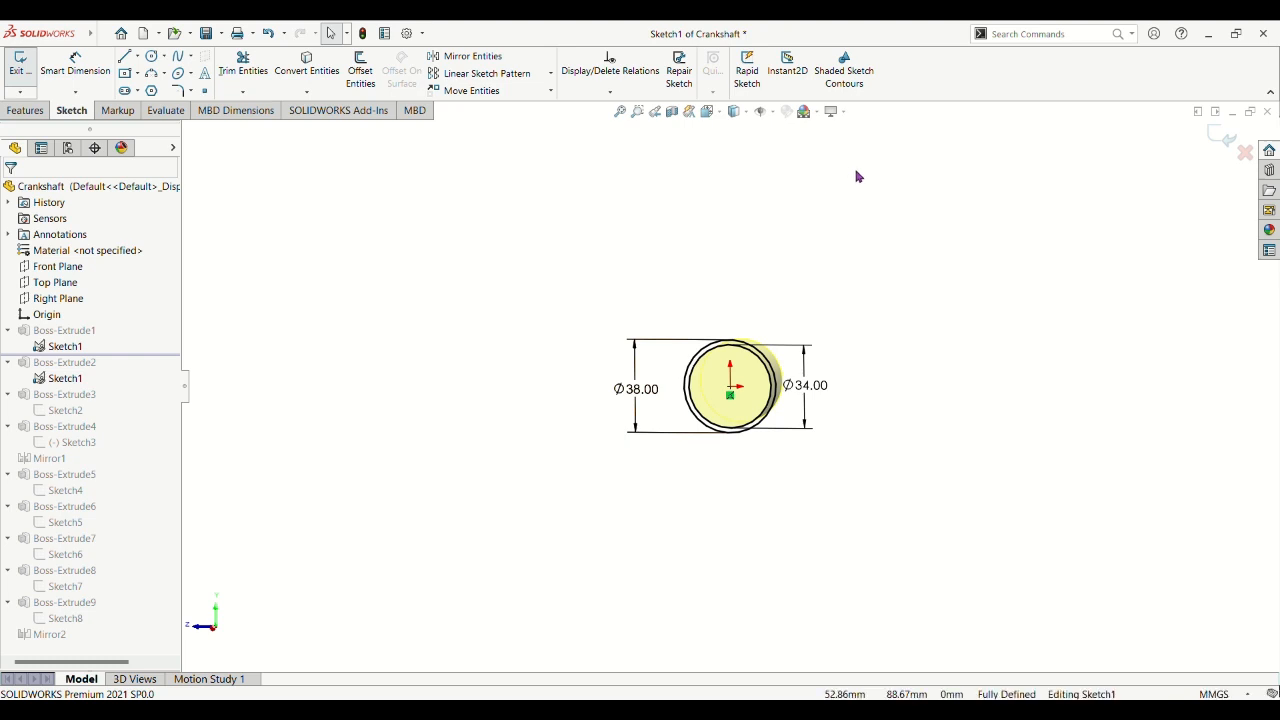
# Examine the crankshaft's two-circle base sketch face-on to the Right Plane, look at the Circle tool's options, and exit the sketch.
pyautogui.click(65, 346)
pyautogui.click(229, 297)
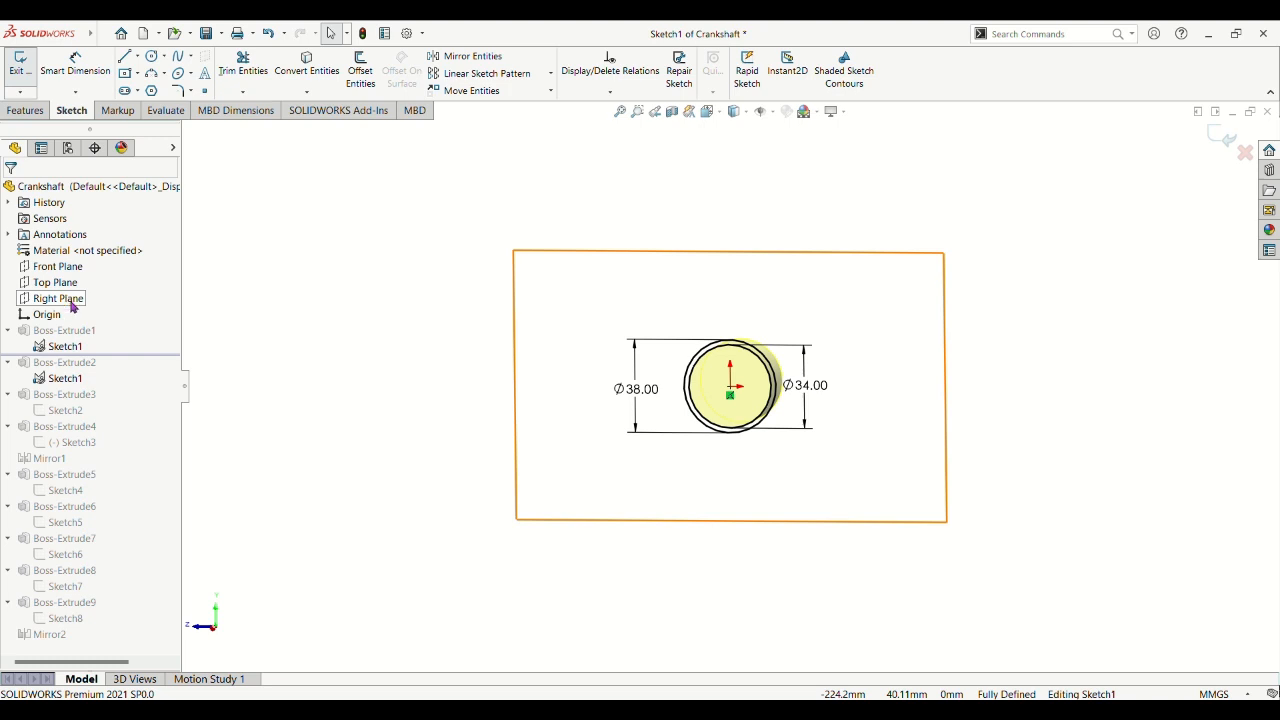
pyautogui.click(72, 305)
pyautogui.click(146, 286)
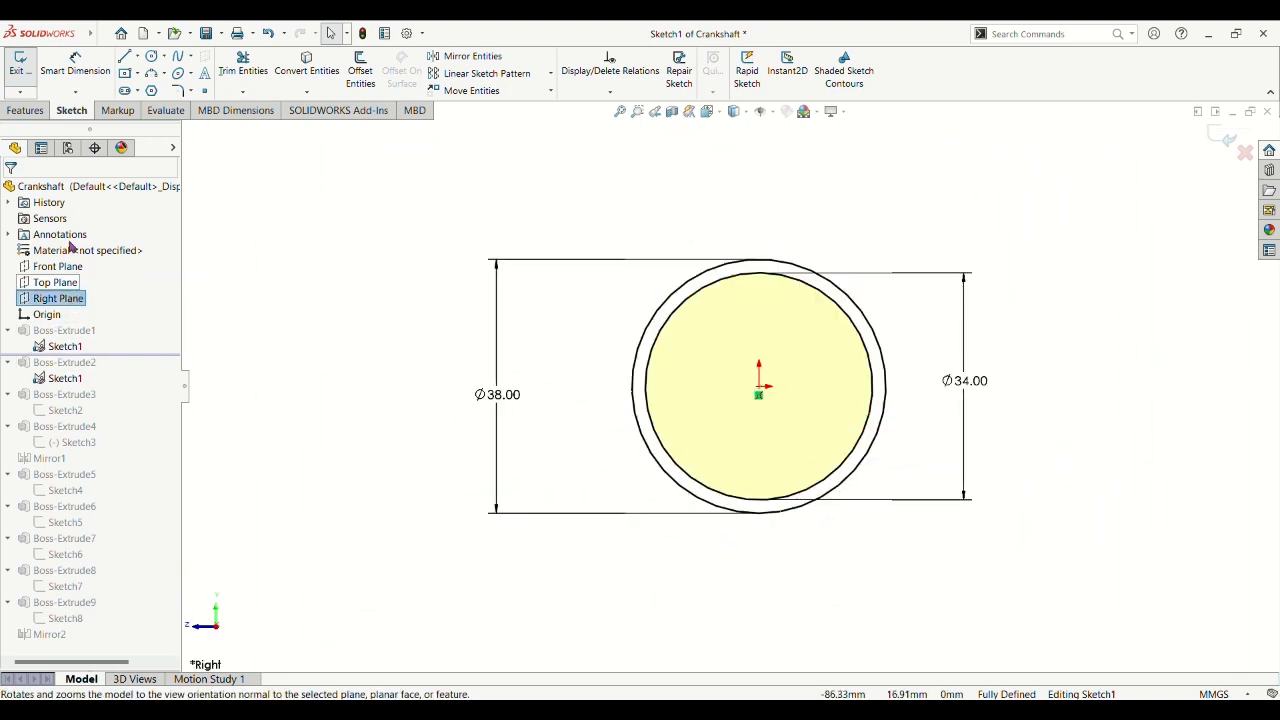
pyautogui.click(150, 58)
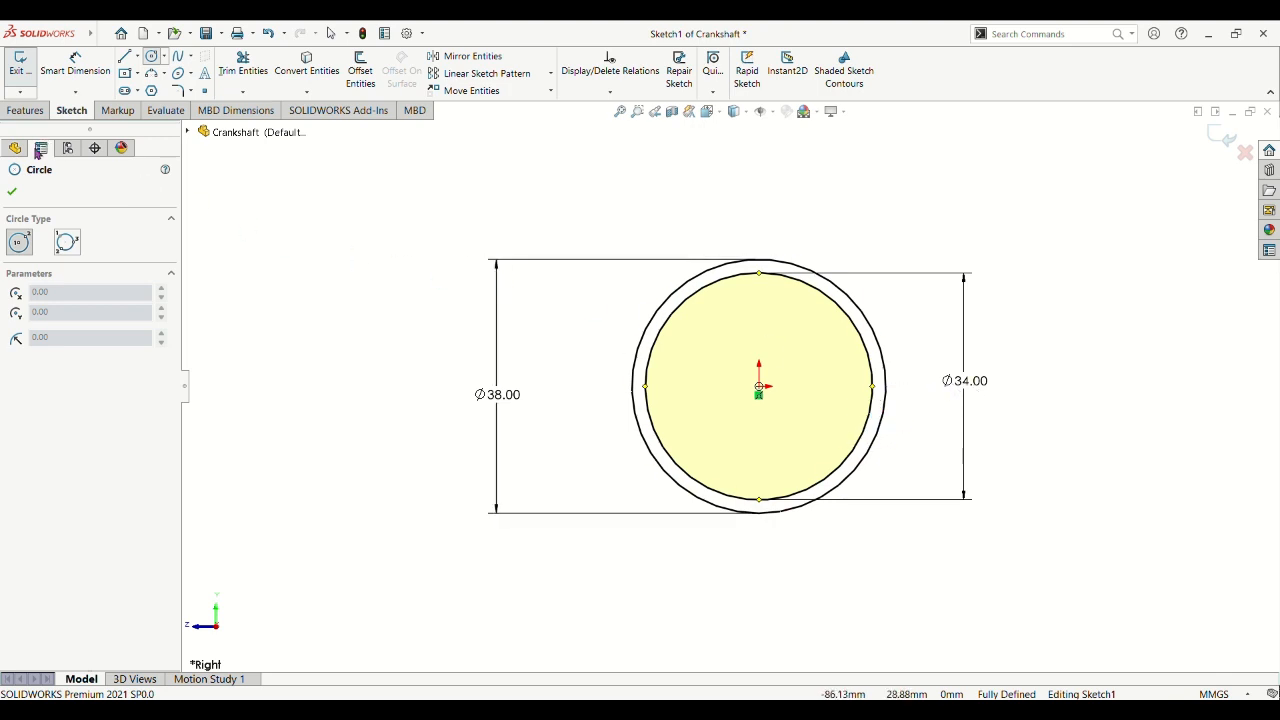
pyautogui.click(16, 190)
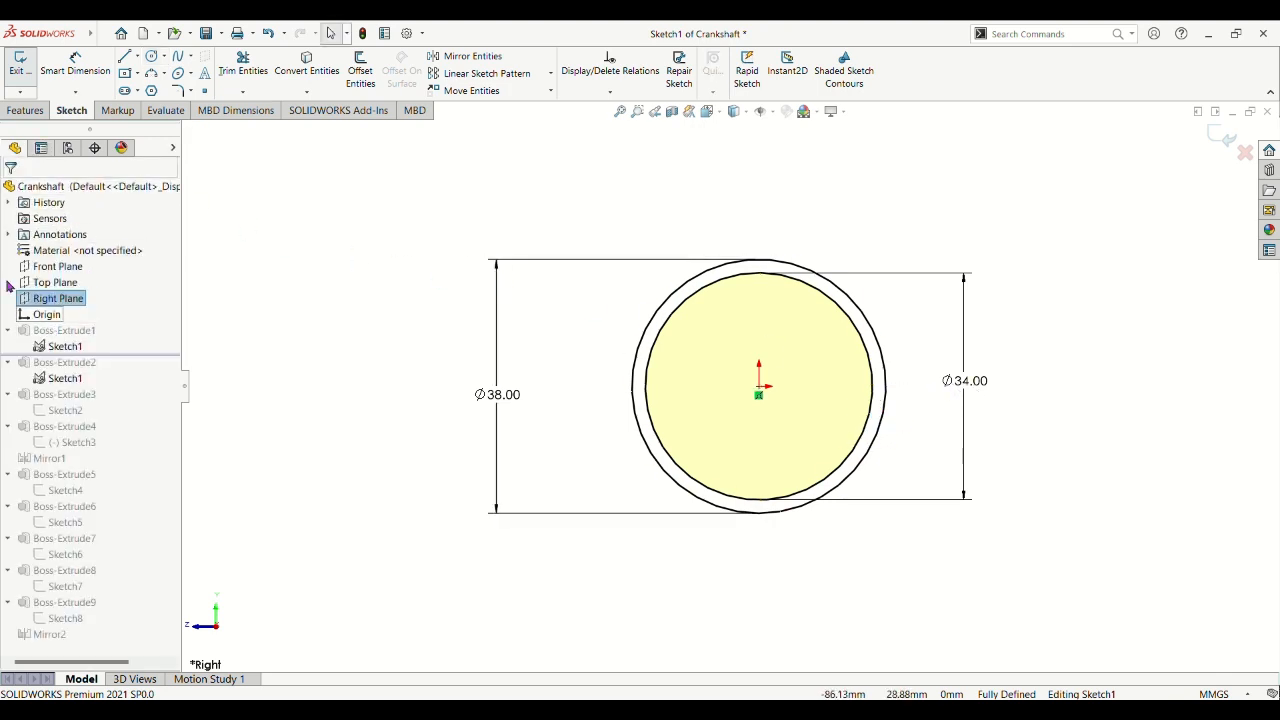
pyautogui.click(25, 87)
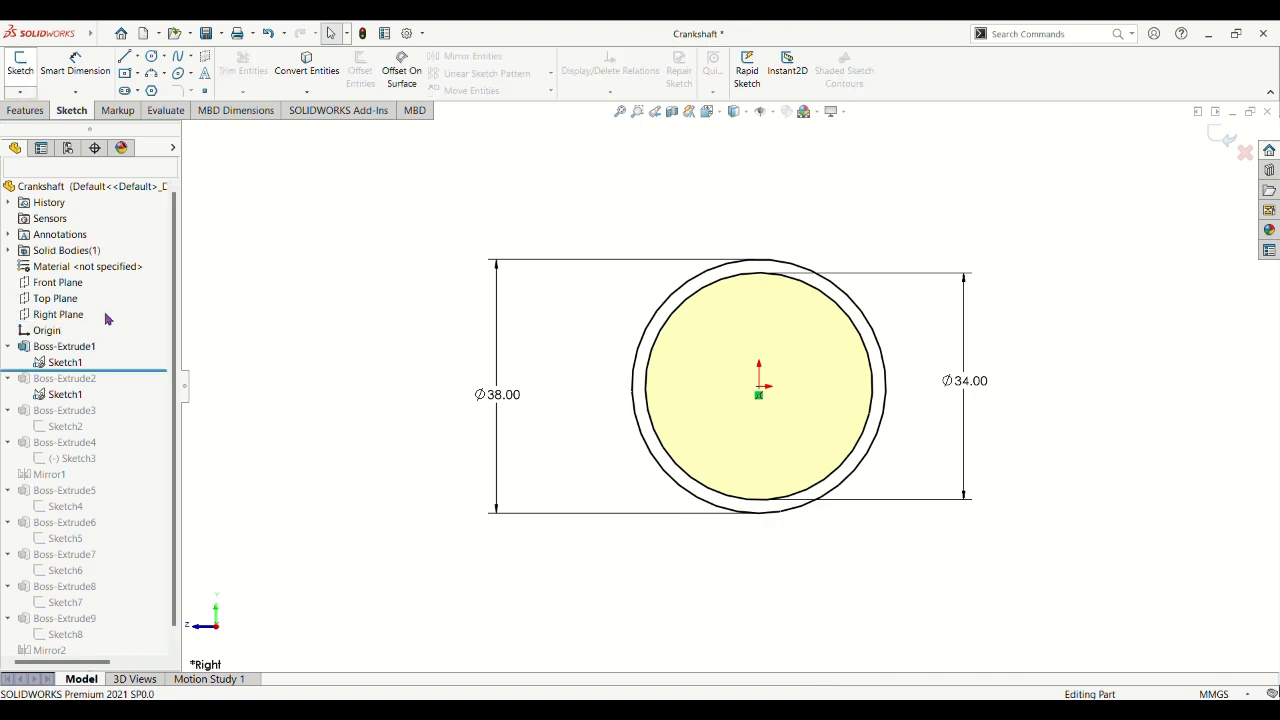
# Open Boss-Extrude1 for editing, examine its Blind extrusion of the inner circle, close the settings and inspect the cylinder.
pyautogui.click(76, 347)
pyautogui.click(88, 328)
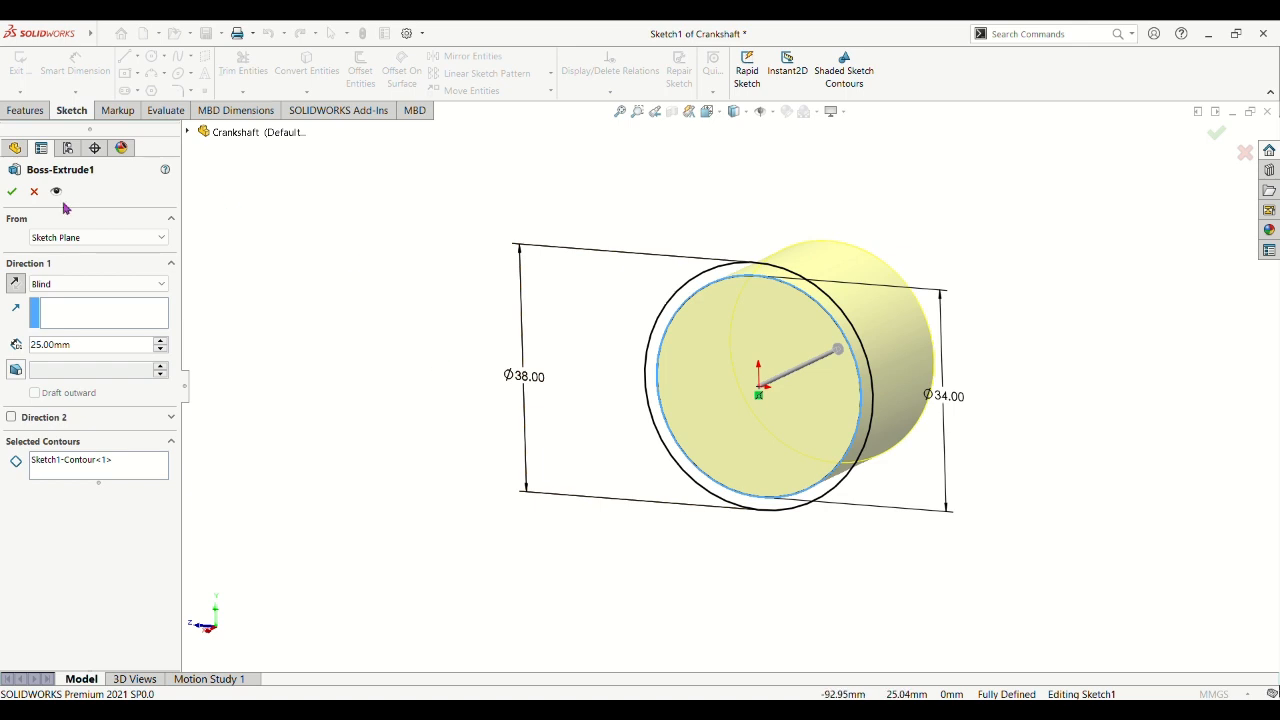
pyautogui.click(11, 193)
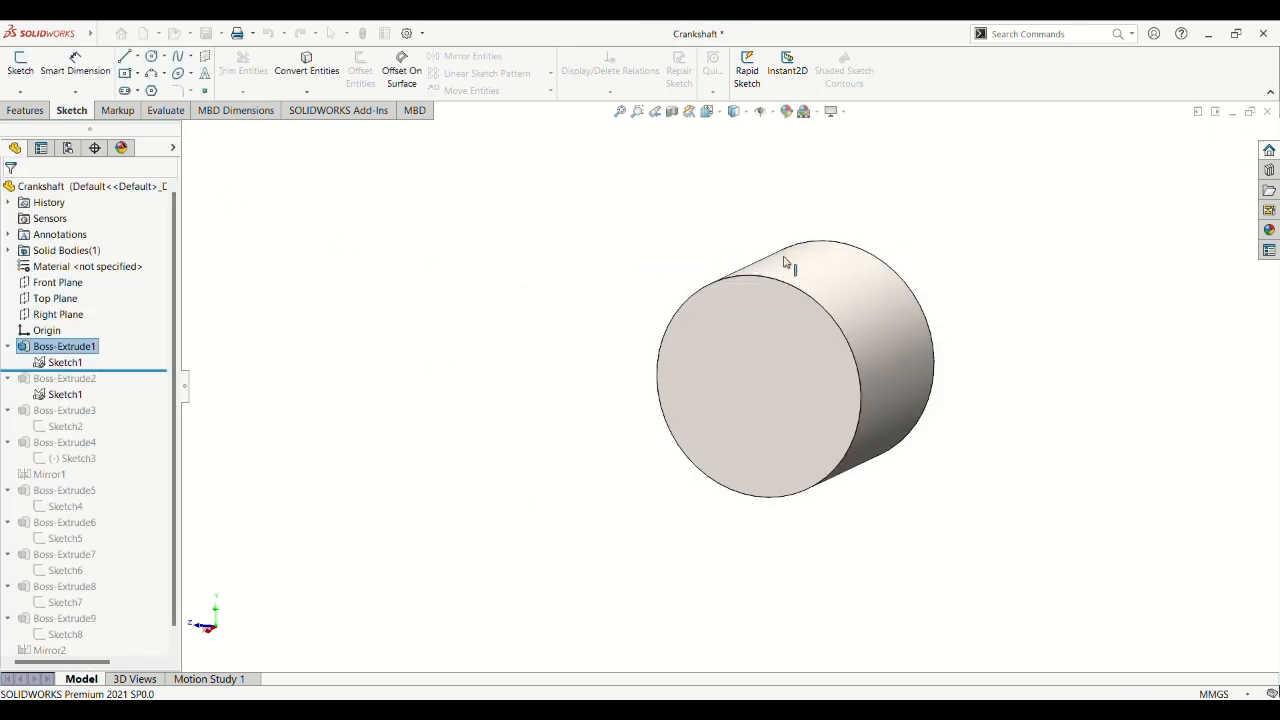
pyautogui.moveTo(911, 303)
pyautogui.mouseDown(button='middle')
pyautogui.moveTo(900, 371)
pyautogui.moveTo(927, 329)
pyautogui.mouseUp(button='middle')
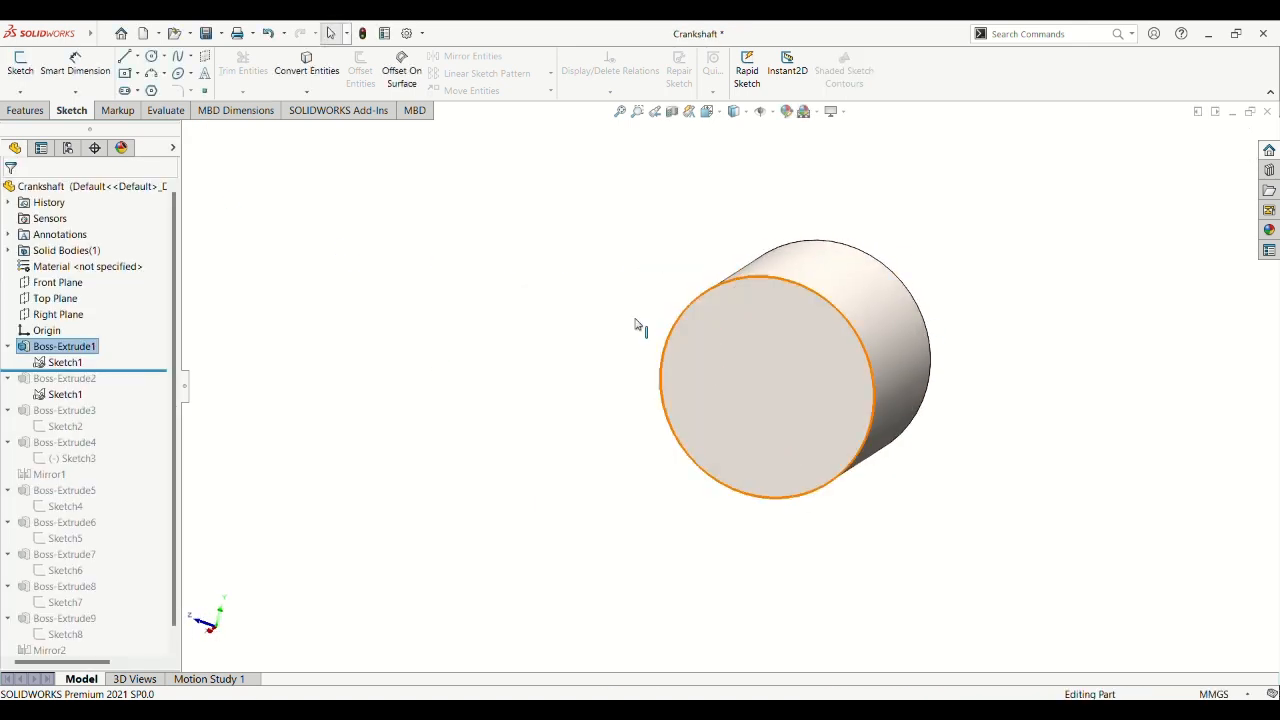
# Roll the crankshaft back to before its first sketch, roll it forward past Boss-Extrude3, and select Boss-Extrude2.
pyautogui.moveTo(134, 371)
pyautogui.mouseDown()
pyautogui.moveTo(134, 390)
pyautogui.moveTo(168, 352)
pyautogui.mouseUp()
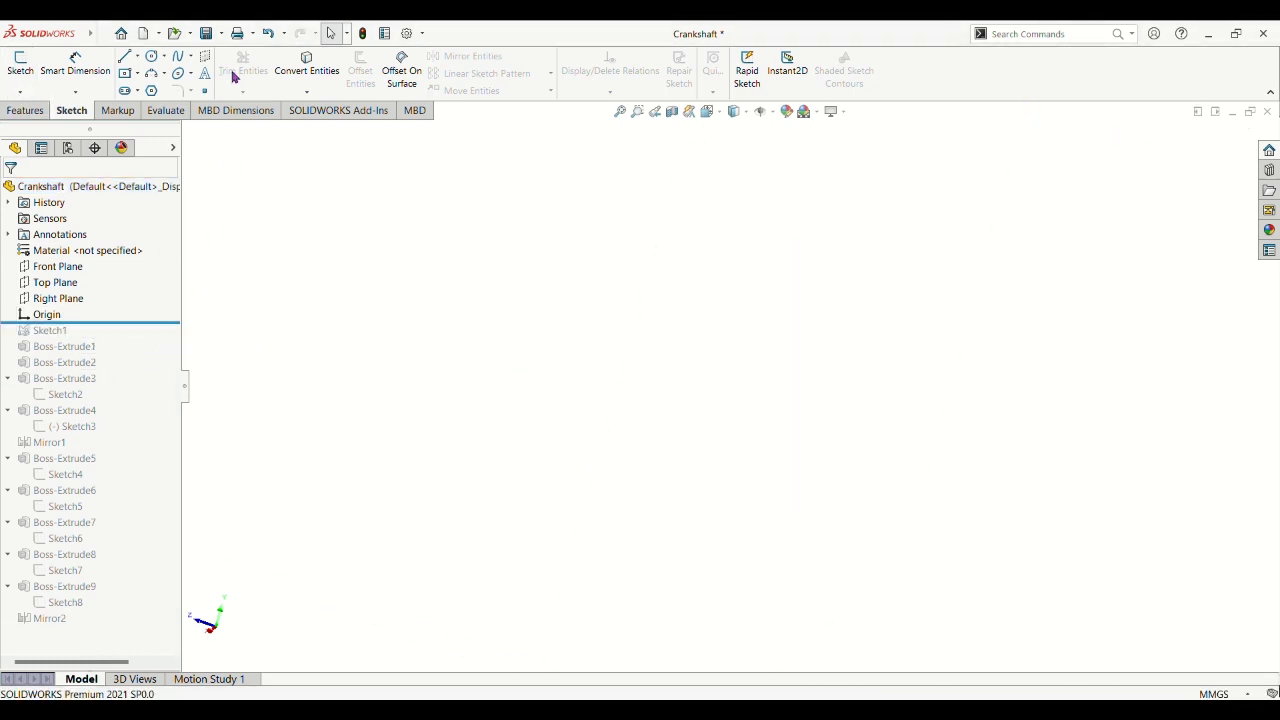
pyautogui.moveTo(120, 322)
pyautogui.mouseDown()
pyautogui.moveTo(134, 357)
pyautogui.moveTo(114, 371)
pyautogui.moveTo(117, 404)
pyautogui.mouseUp()
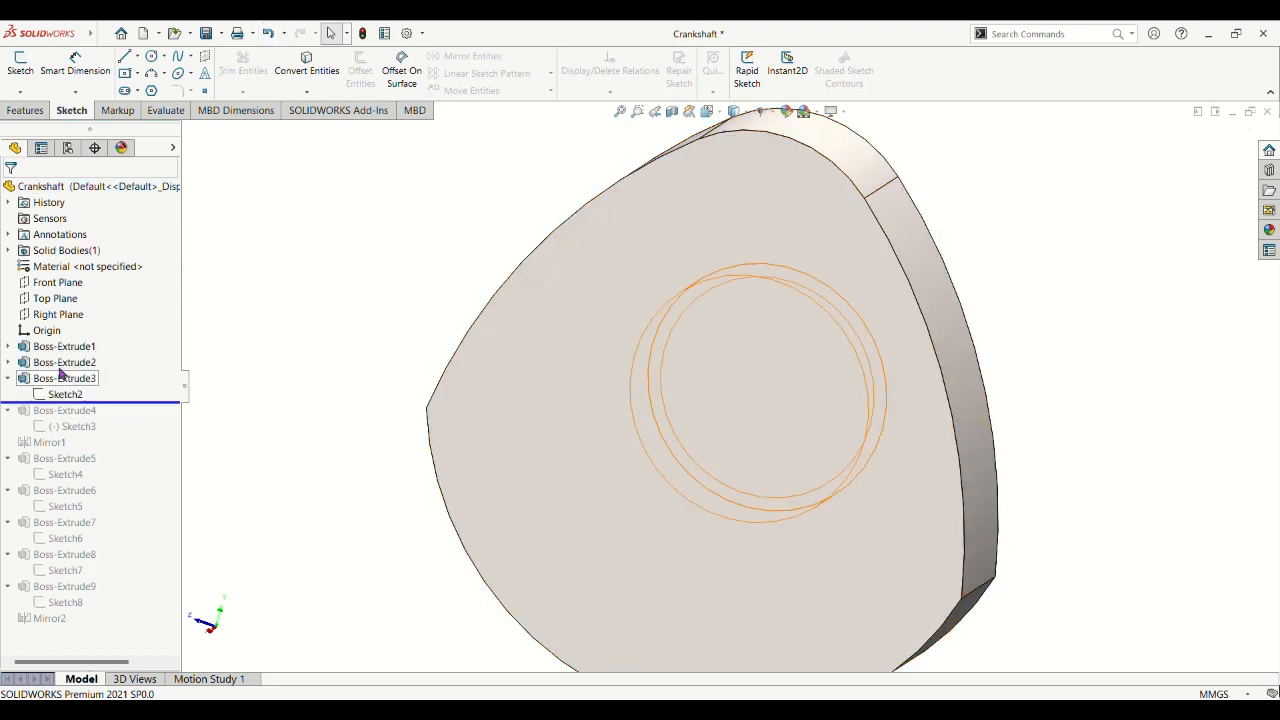
pyautogui.click(64, 366)
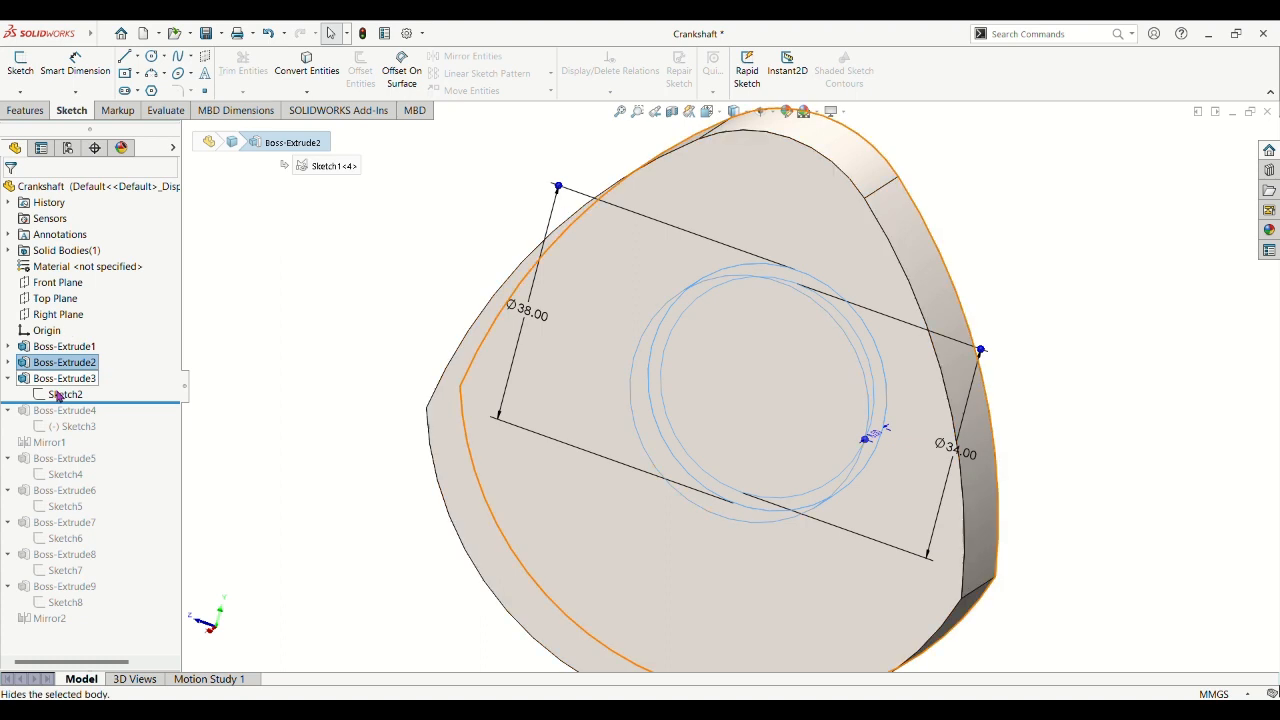
# Roll the crankshaft back to just after Boss-Extrude2, examine that feature's Blind extrusion settings and preview, close them, and inspect the stepped cylinder.
pyautogui.moveTo(63, 403); pyautogui.dragTo(59, 366)
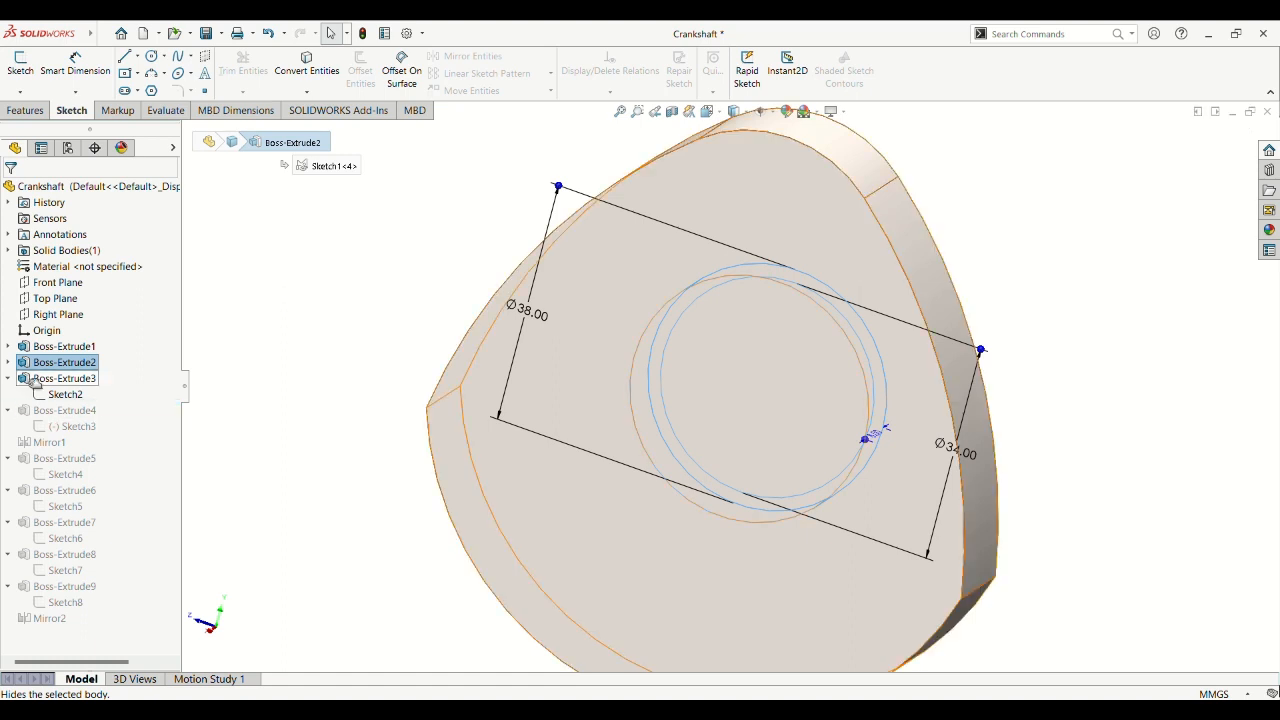
pyautogui.moveTo(30, 403); pyautogui.dragTo(55, 366)
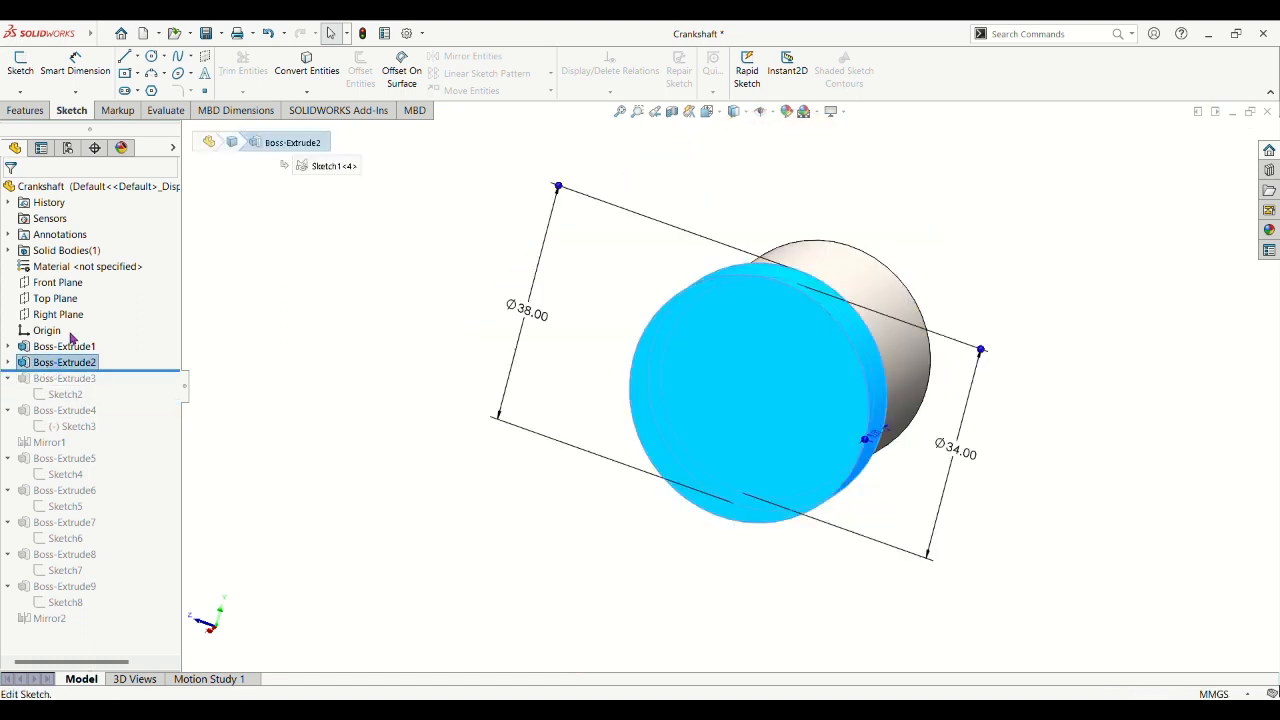
pyautogui.click(71, 336)
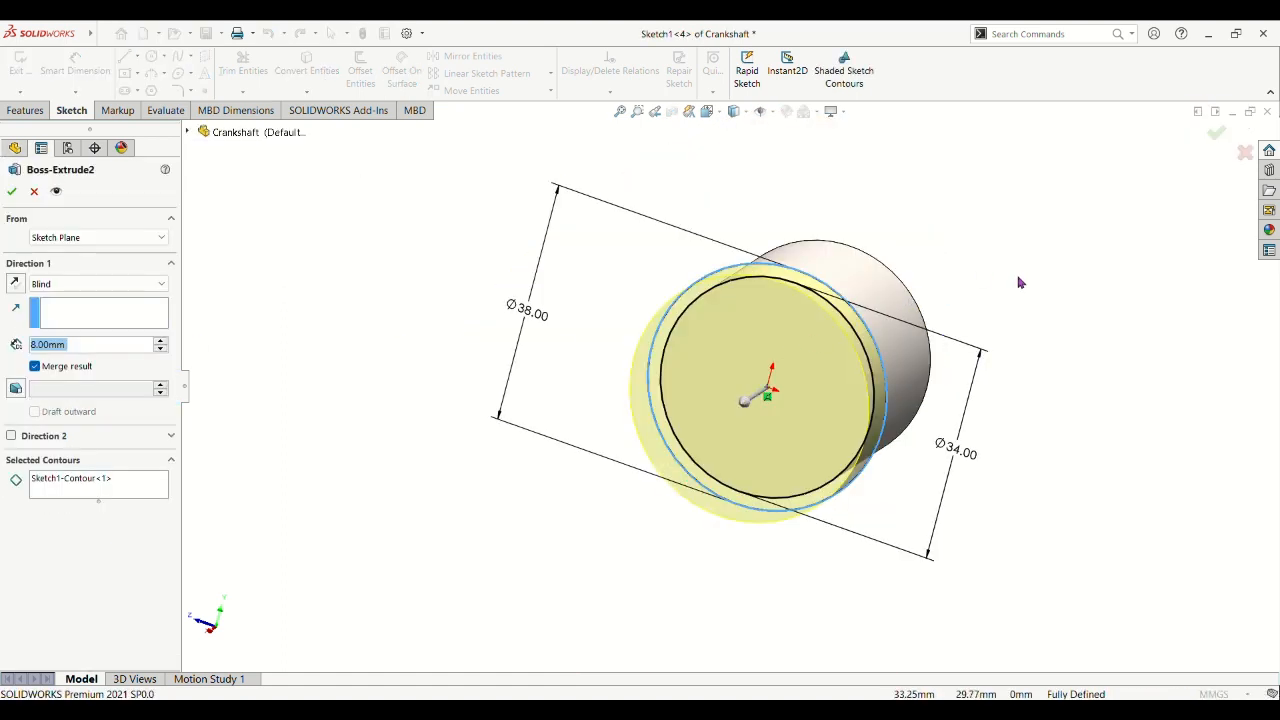
pyautogui.moveTo(1018, 283); pyautogui.dragTo(955, 262, button='middle')
pyautogui.moveTo(1053, 465); pyautogui.dragTo(1086, 471, button='middle')
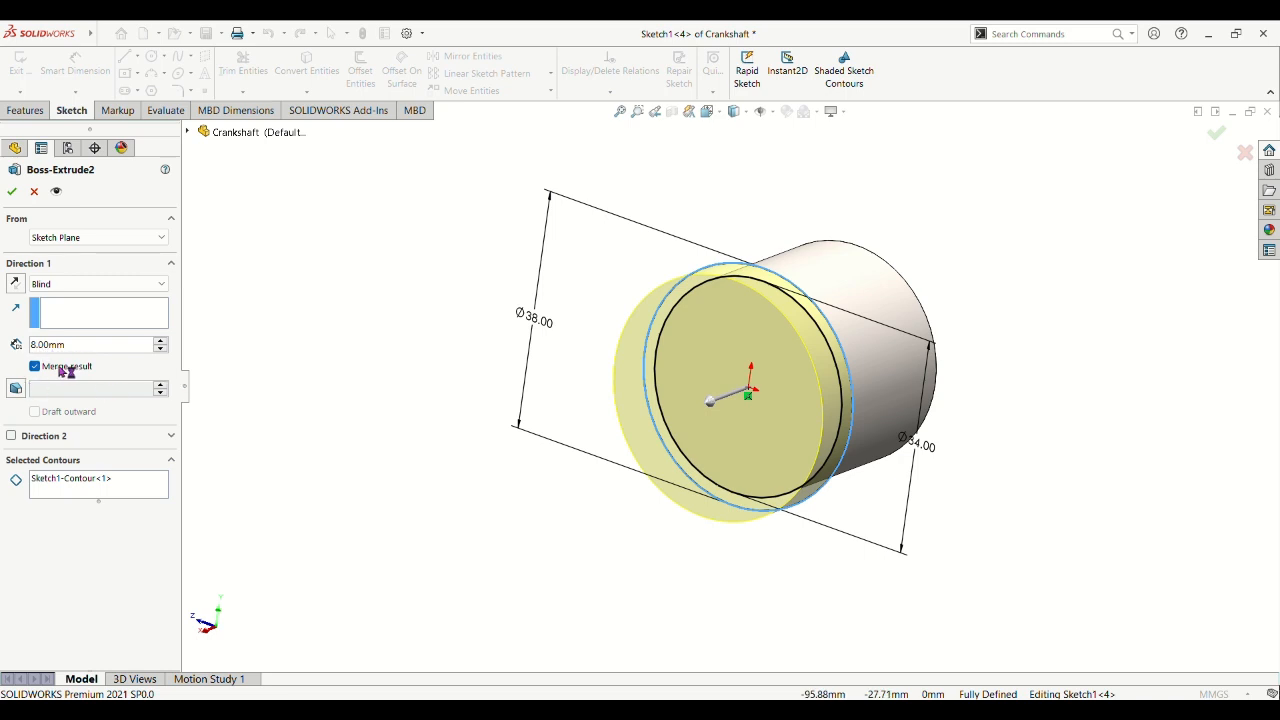
pyautogui.moveTo(1086, 334); pyautogui.dragTo(373, 331, button='middle')
pyautogui.click(12, 192)
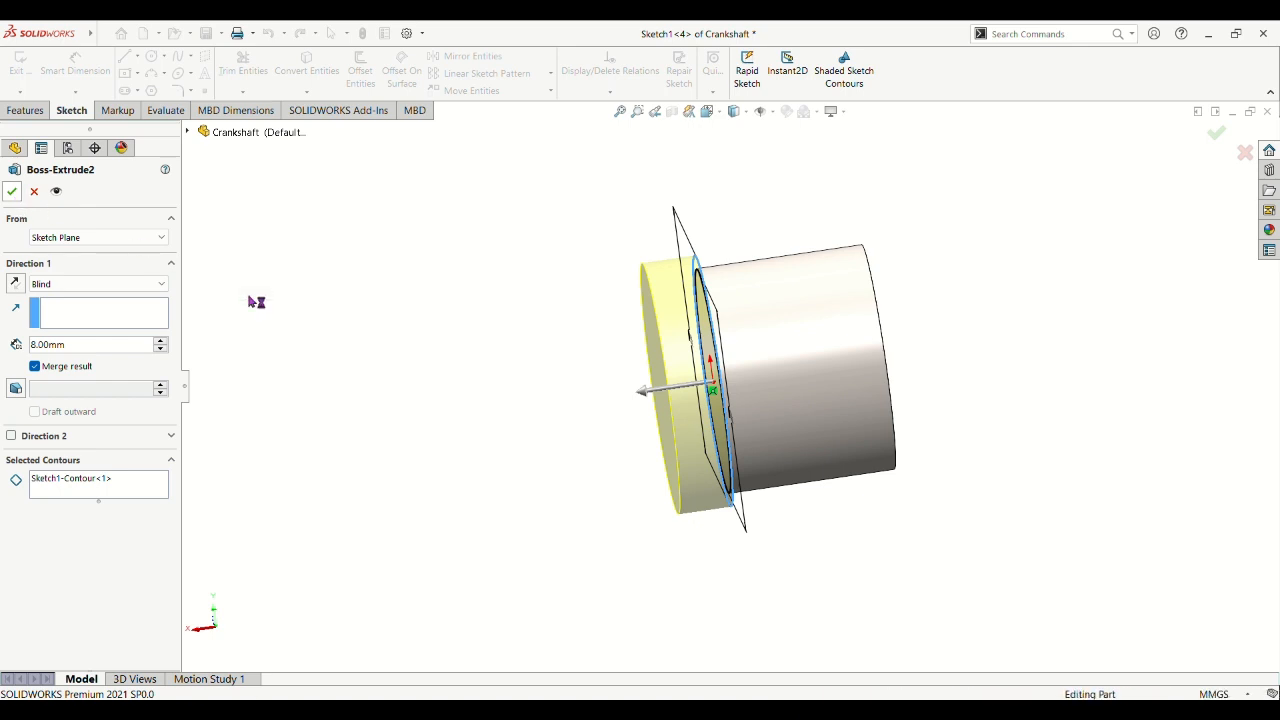
pyautogui.moveTo(556, 378); pyautogui.dragTo(648, 444, button='middle')
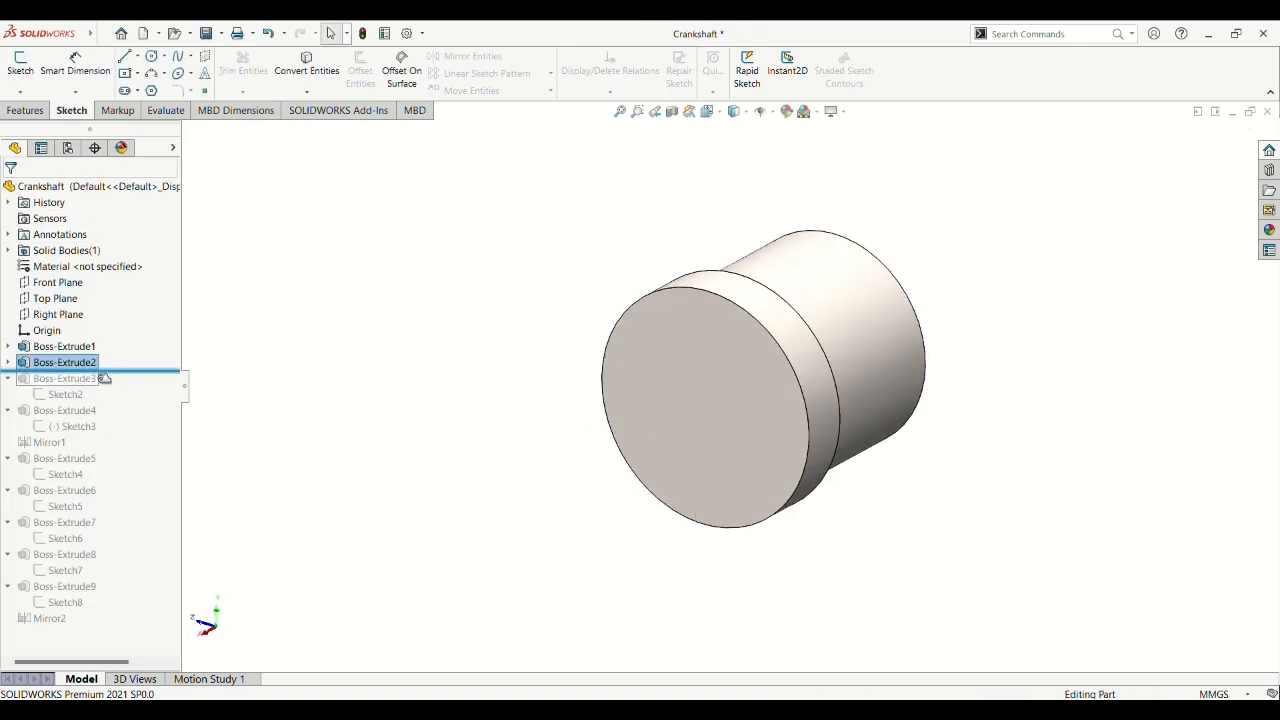
# Roll the crankshaft forward past Boss-Extrude3, open Sketch2 to examine the web profile's arcs and dimensions, and exit the sketch.
pyautogui.moveTo(110, 377); pyautogui.dragTo(97, 404)
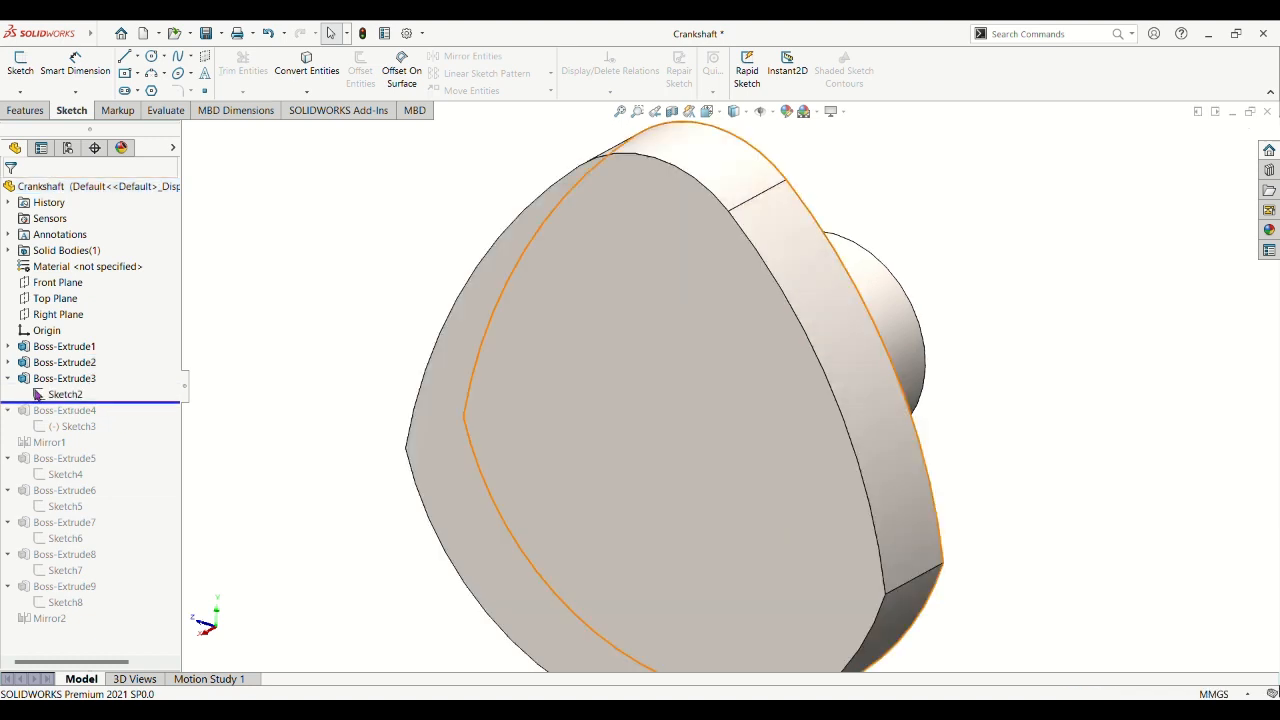
pyautogui.click(62, 376)
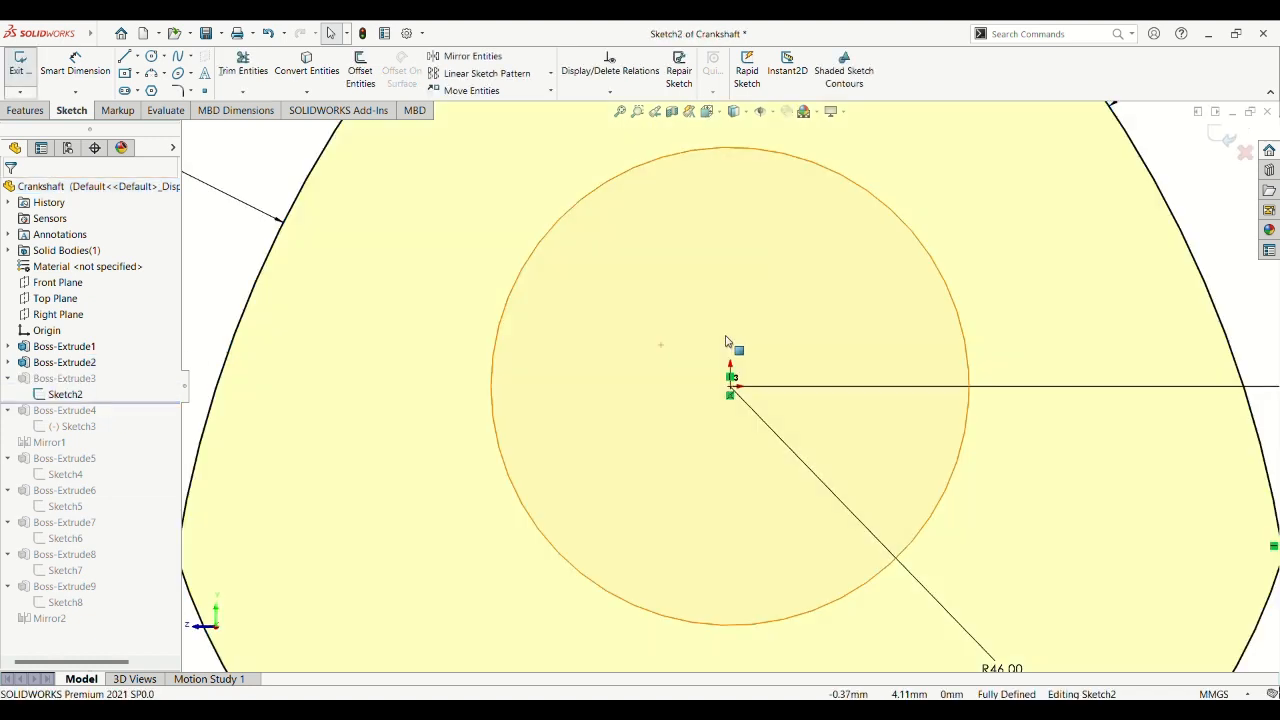
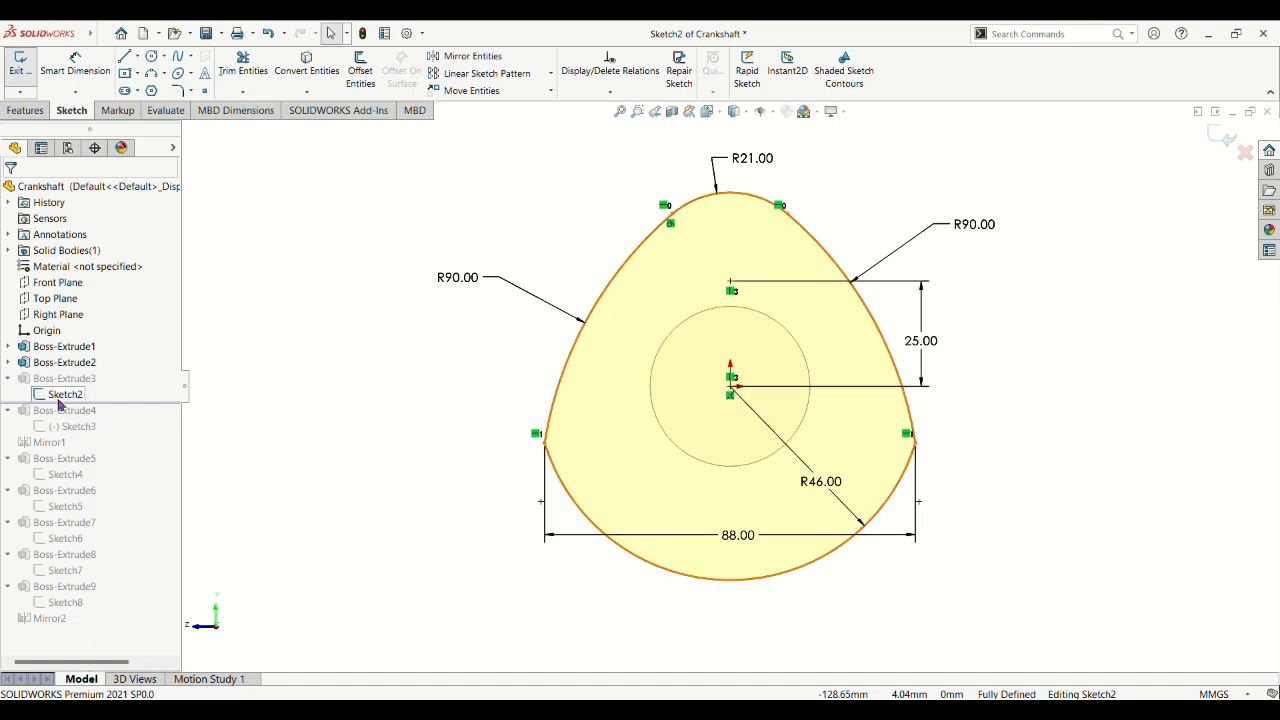
pyautogui.click(28, 72)
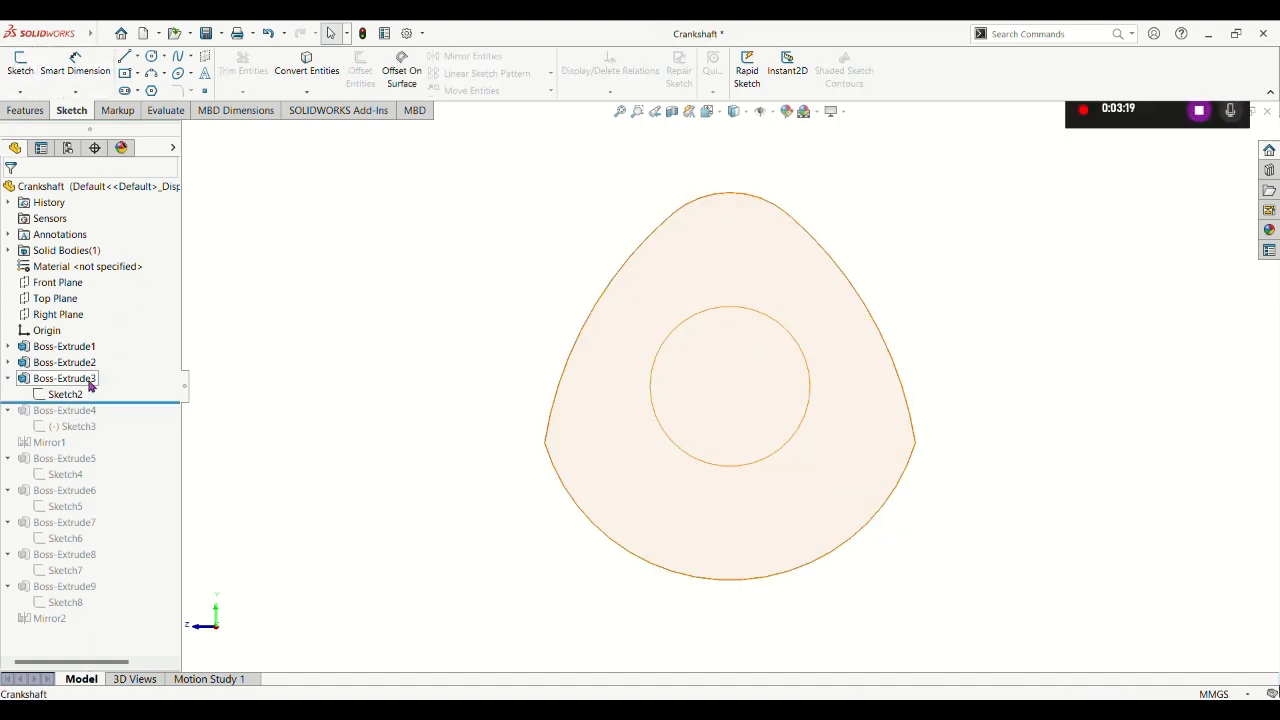
# Open Boss-Extrude3 for editing, examine the web profile's Blind extrusion, close the settings, and inspect the web from an angle.
pyautogui.click(97, 377)
pyautogui.click(93, 345)
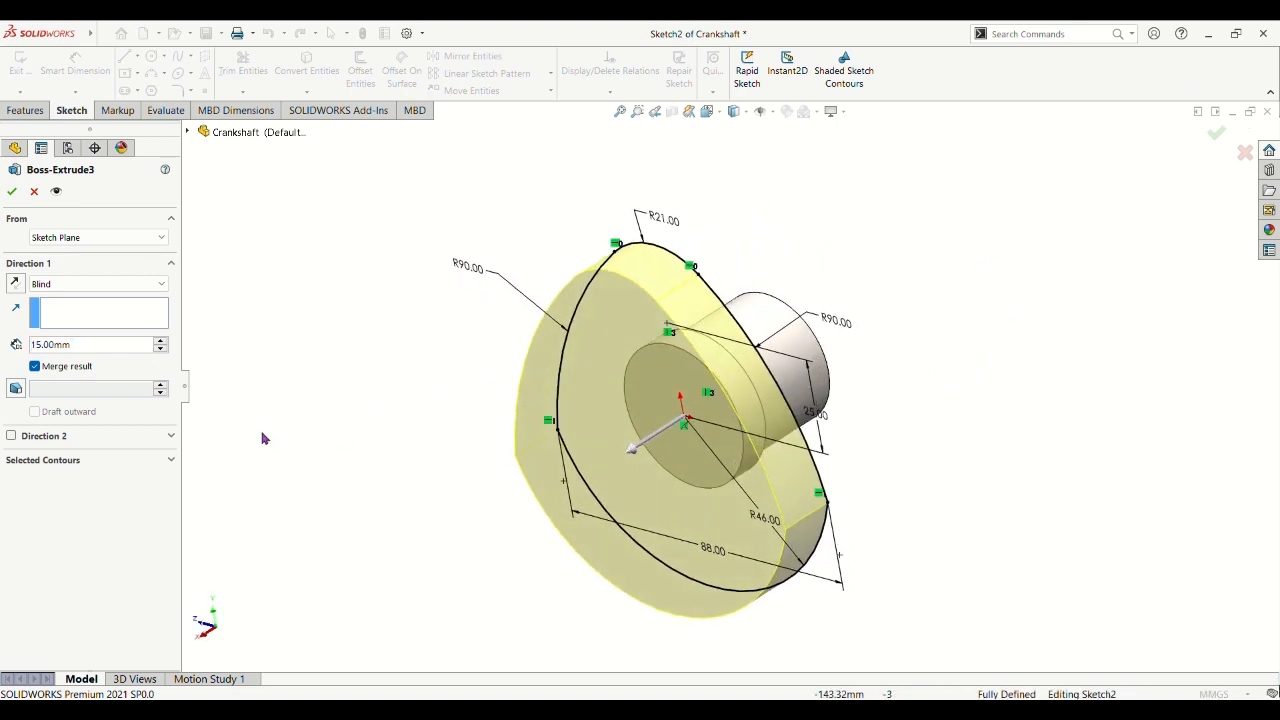
pyautogui.click(12, 191)
pyautogui.moveTo(934, 443); pyautogui.dragTo(1010, 420, button='middle')
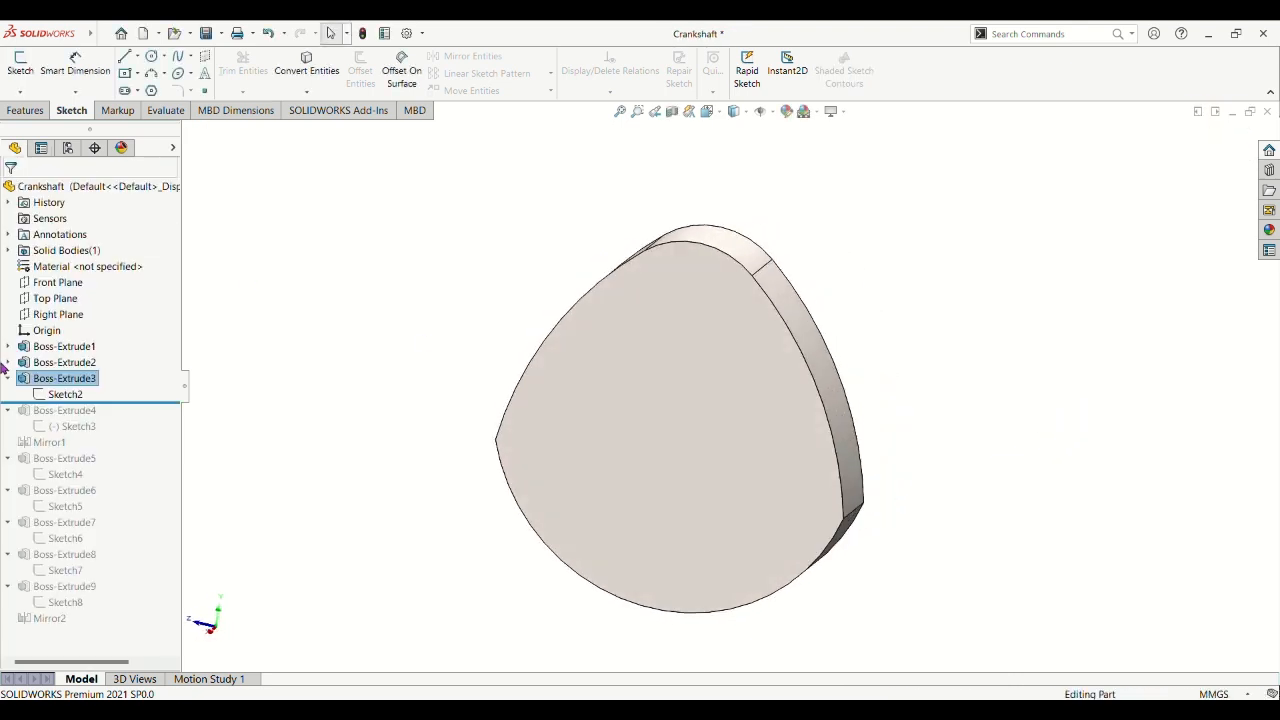
# Roll the crankshaft forward past Boss-Extrude4, examine the crankpin circle in Sketch3, look at the Circle tool's options, and exit the sketch.
pyautogui.moveTo(92, 410); pyautogui.dragTo(30, 436)
pyautogui.click(71, 426)
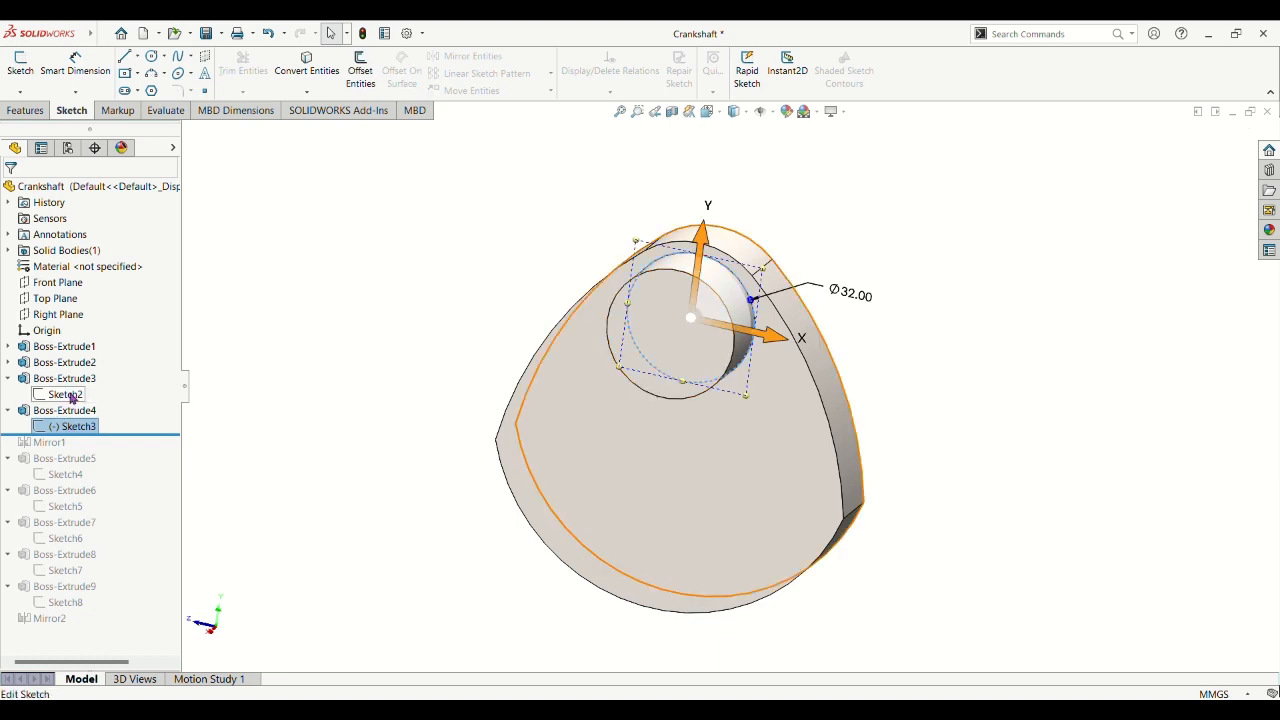
pyautogui.click(71, 398)
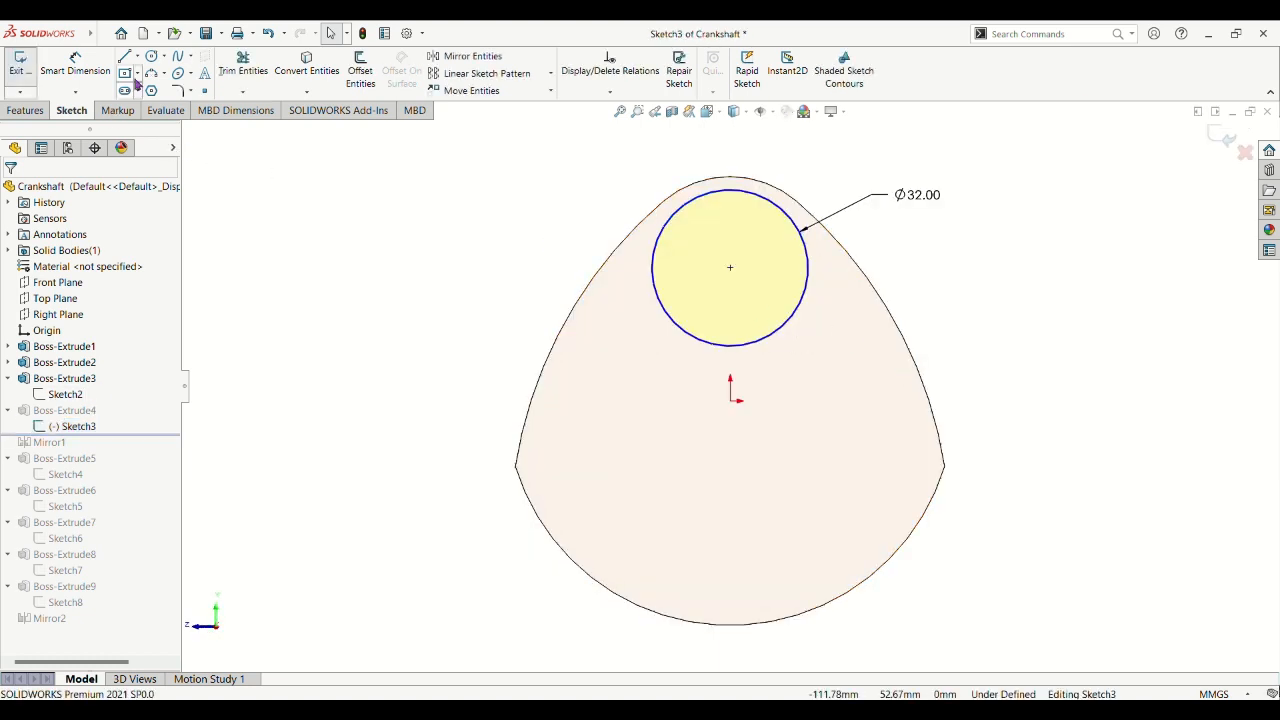
pyautogui.click(153, 60)
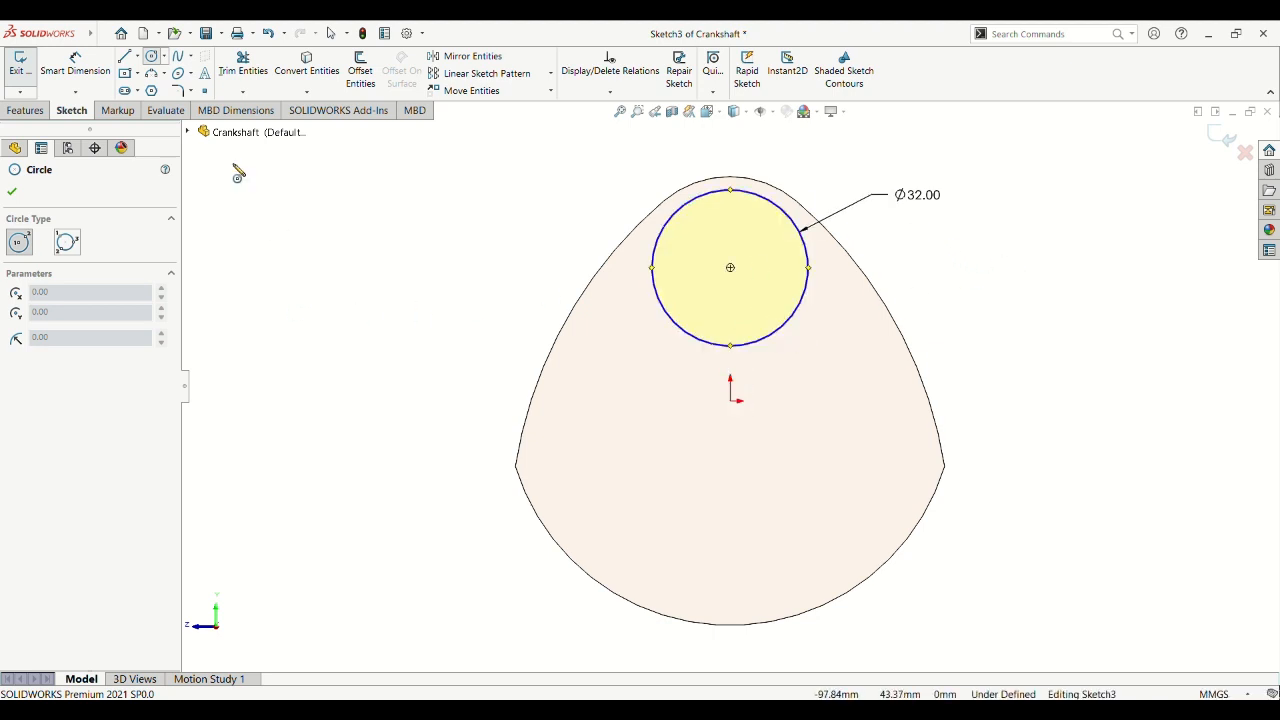
pyautogui.click(12, 195)
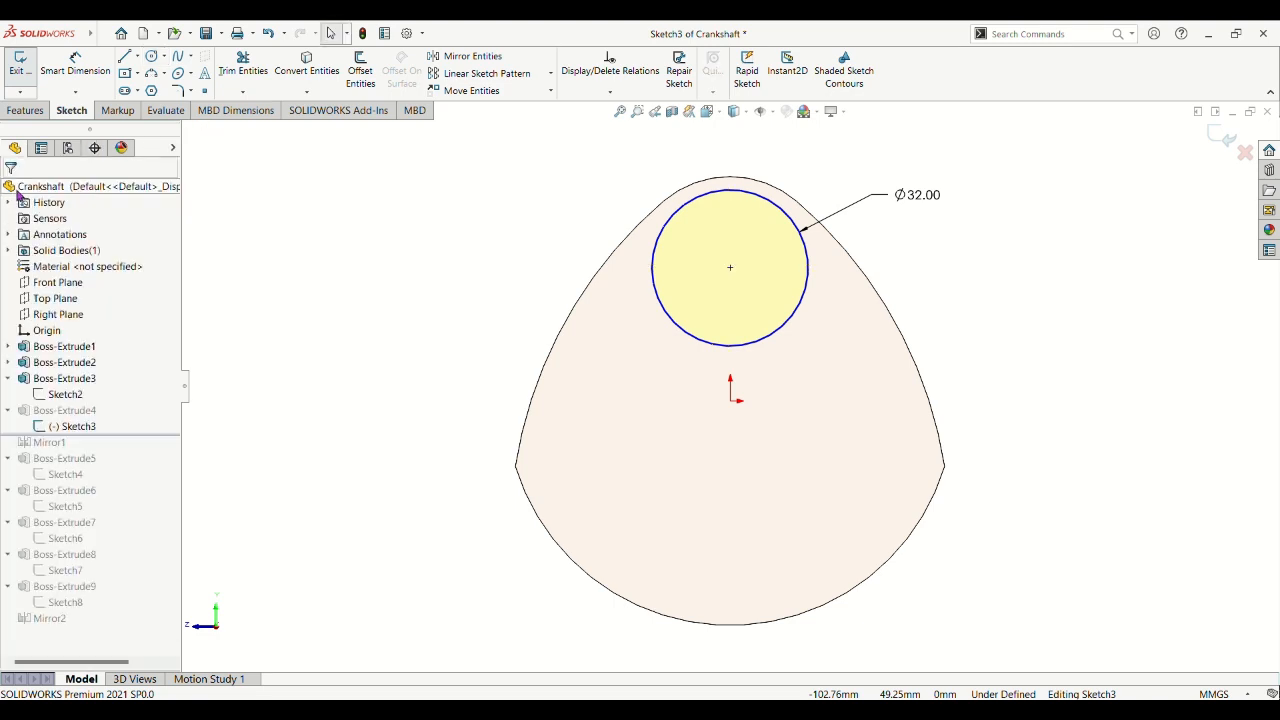
pyautogui.click(20, 65)
# Open Boss-Extrude4 for editing, examine the crankpin's Blind extrusion from an angle, and close the settings.
pyautogui.click(66, 410)
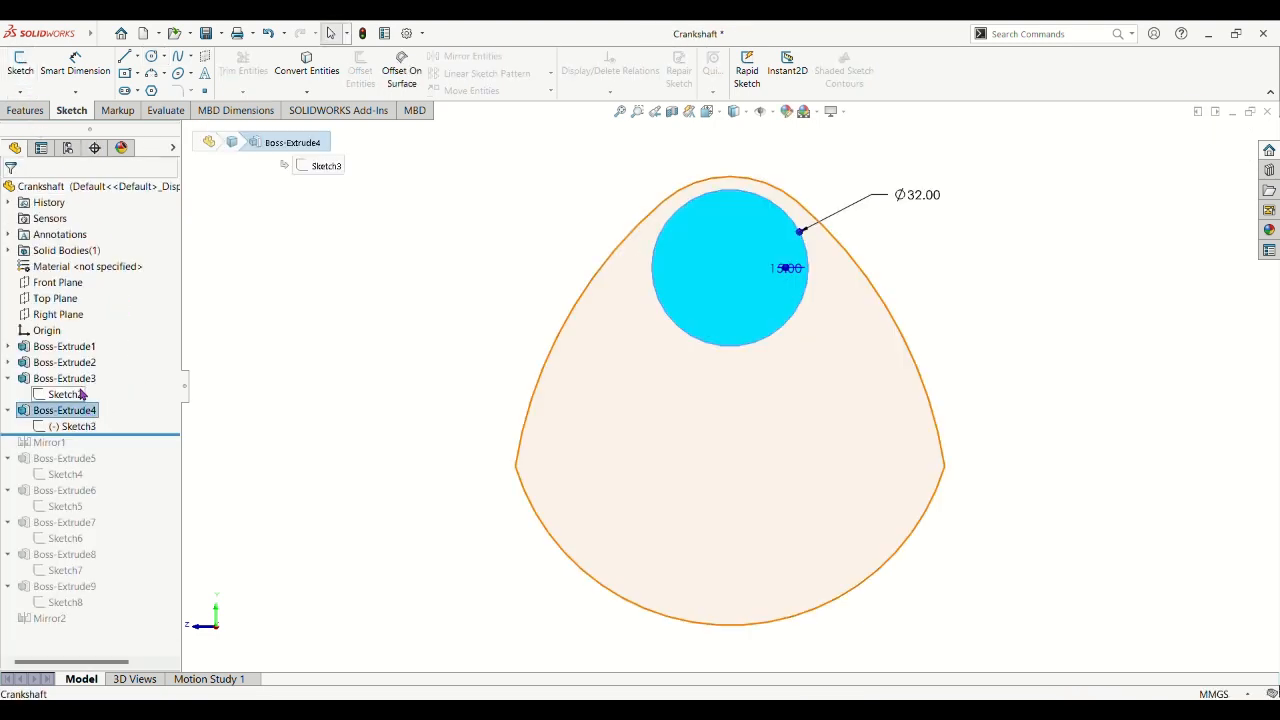
pyautogui.click(90, 377)
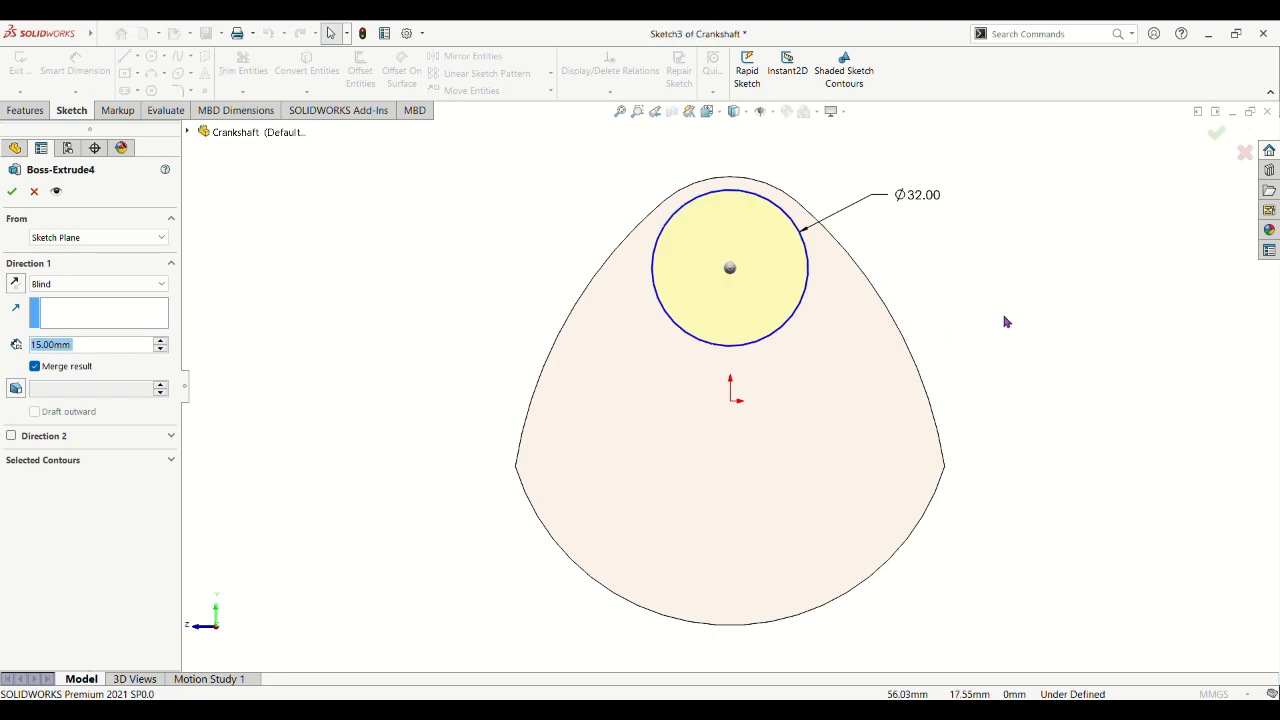
pyautogui.moveTo(1006, 321)
pyautogui.mouseDown(button='middle')
pyautogui.moveTo(974, 351)
pyautogui.moveTo(975, 384)
pyautogui.mouseUp(button='middle')
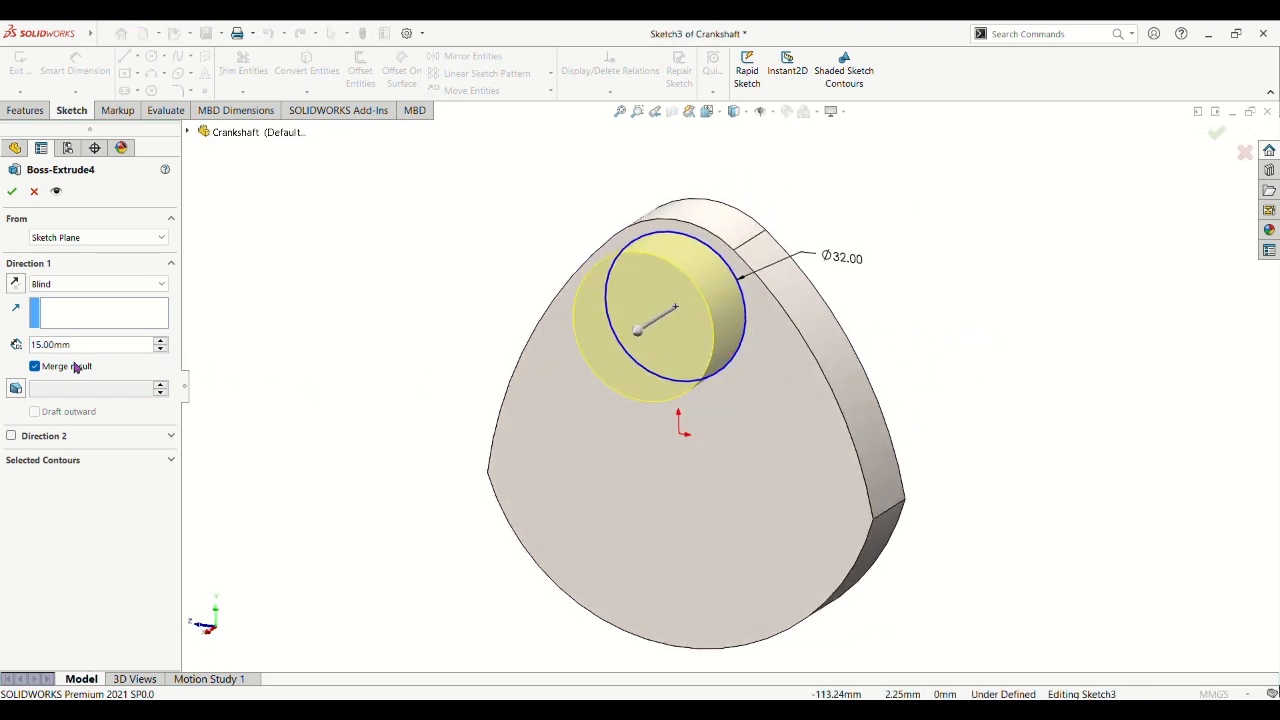
pyautogui.click(11, 191)
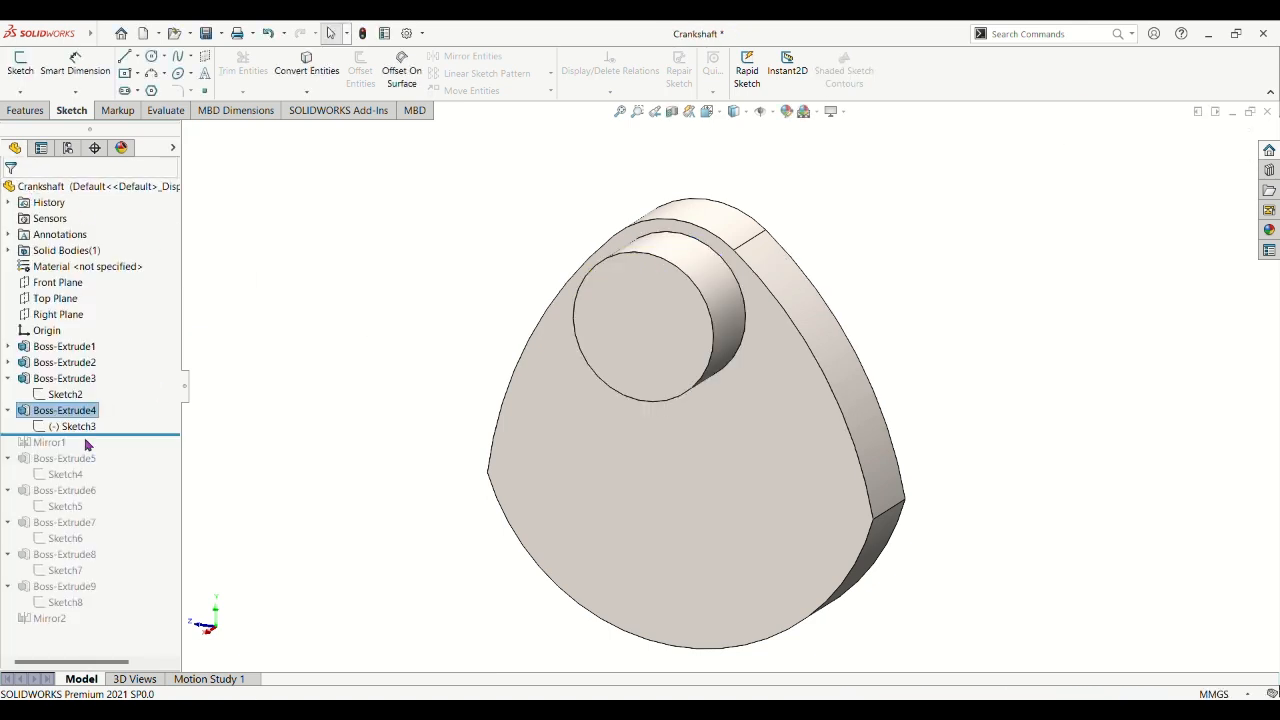
# Roll the crankshaft forward past Boss-Extrude5, examine Mirror1's mirror face and mirrored features, close the settings, and inspect the paired webs.
pyautogui.moveTo(120, 436); pyautogui.dragTo(134, 484)
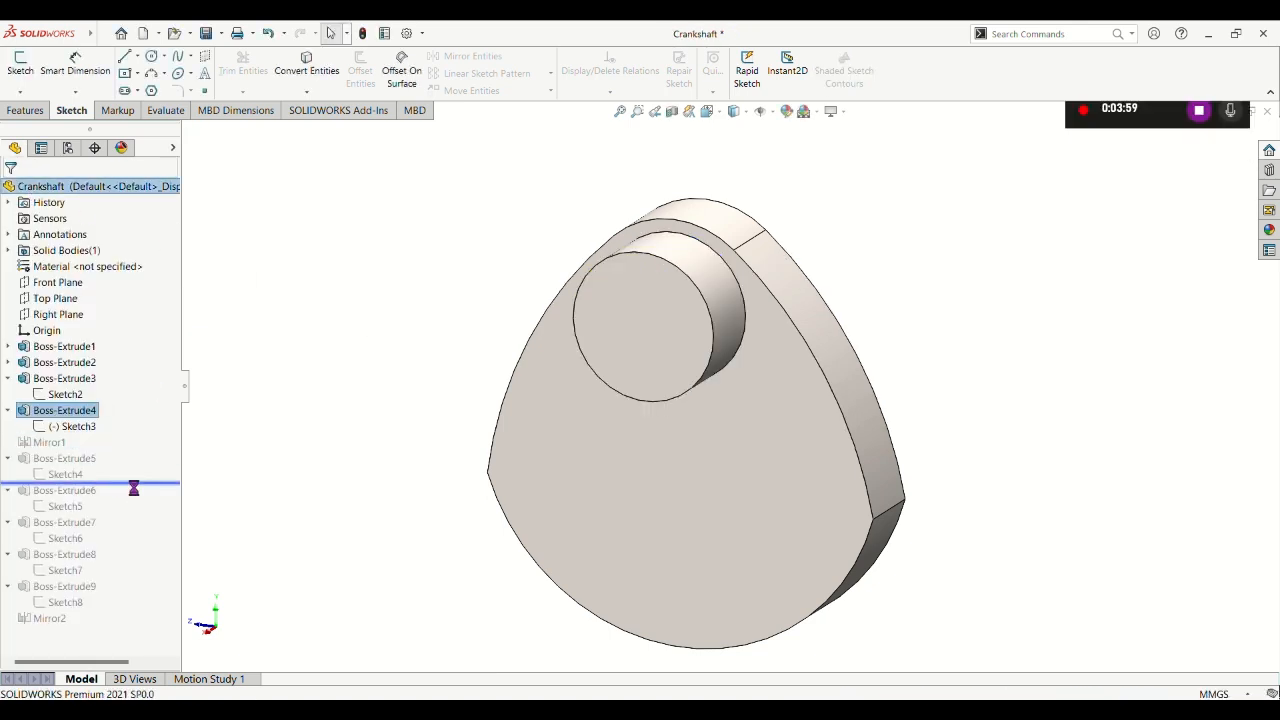
pyautogui.click(67, 445)
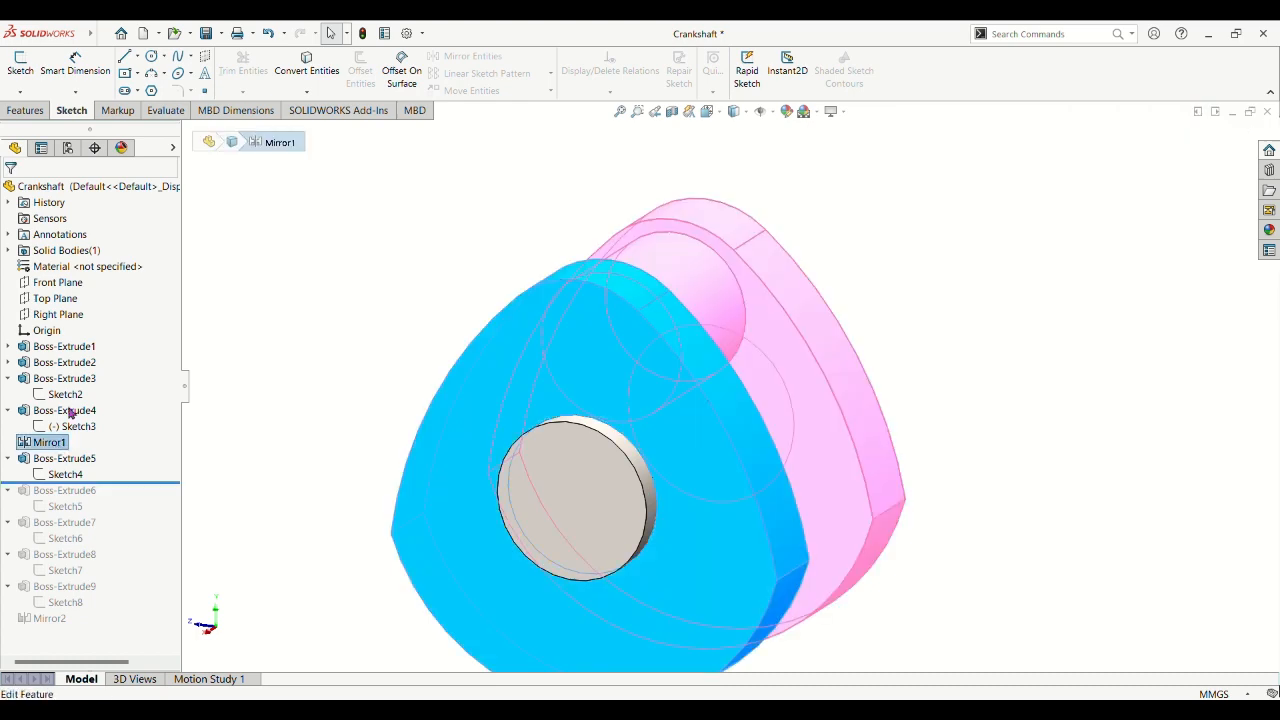
pyautogui.click(70, 413)
pyautogui.moveTo(1011, 428); pyautogui.dragTo(1114, 449, button='middle')
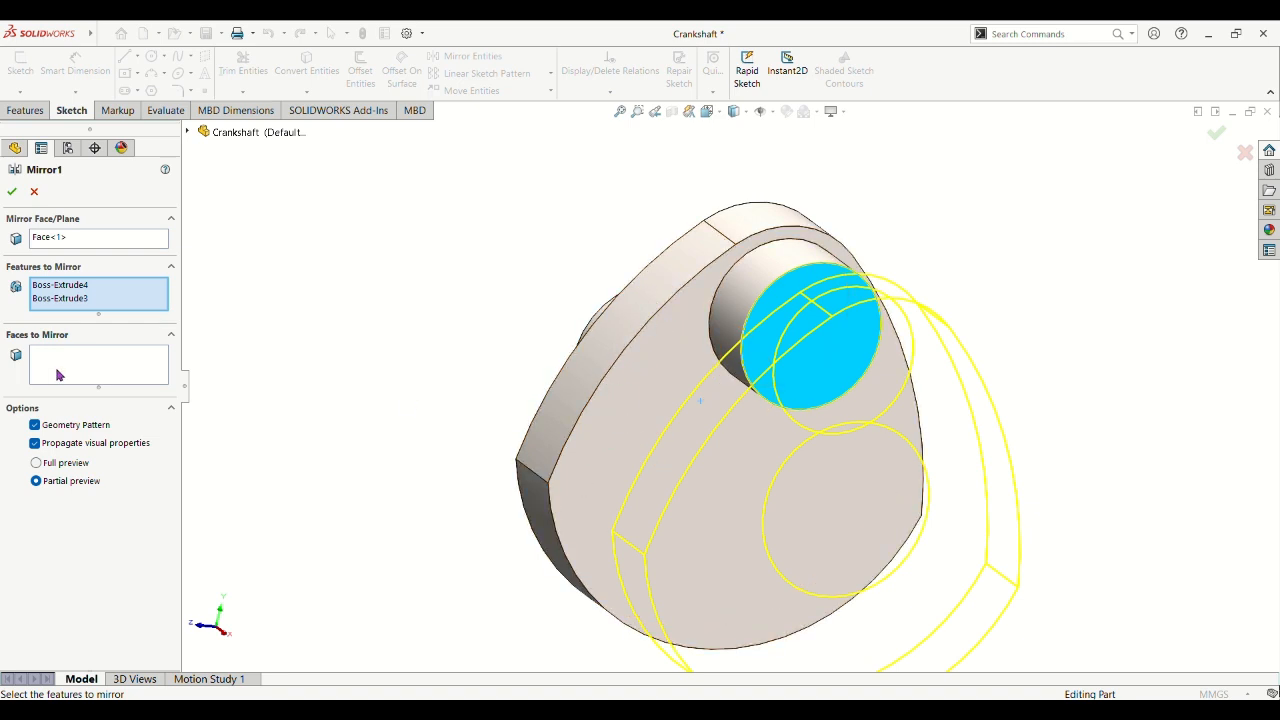
pyautogui.click(12, 191)
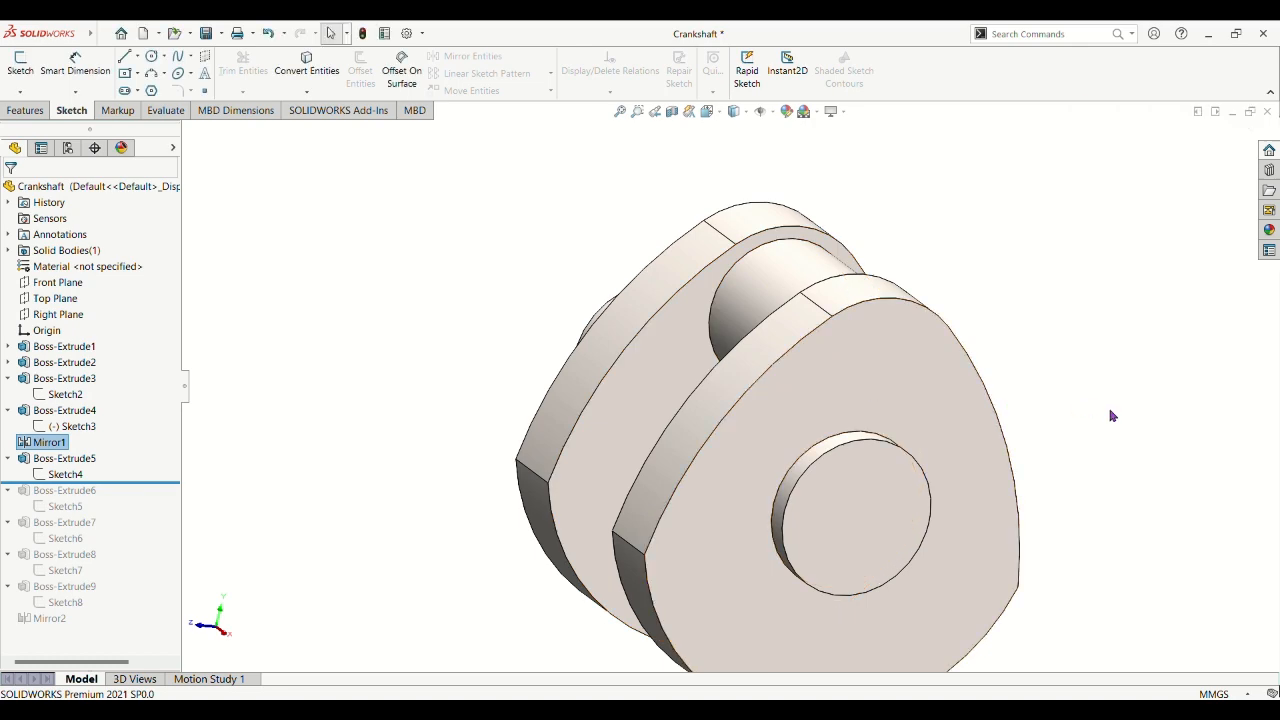
pyautogui.moveTo(1112, 407)
pyautogui.mouseDown(button='middle')
pyautogui.moveTo(1000, 417)
pyautogui.moveTo(1043, 403)
pyautogui.mouseUp(button='middle')
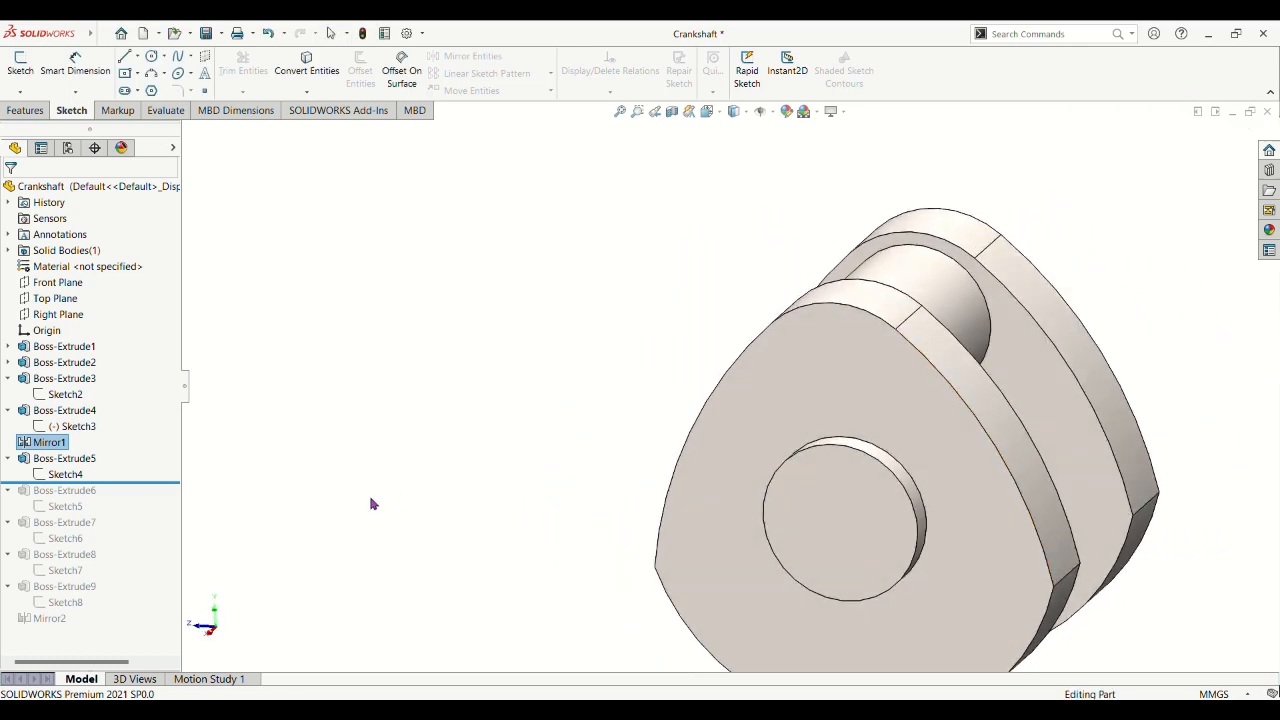
# Open Sketch4 to examine the journal circle on the outer web, exit the sketch, and open Boss-Extrude5 to review its extrusion.
pyautogui.click(80, 477)
pyautogui.click(89, 440)
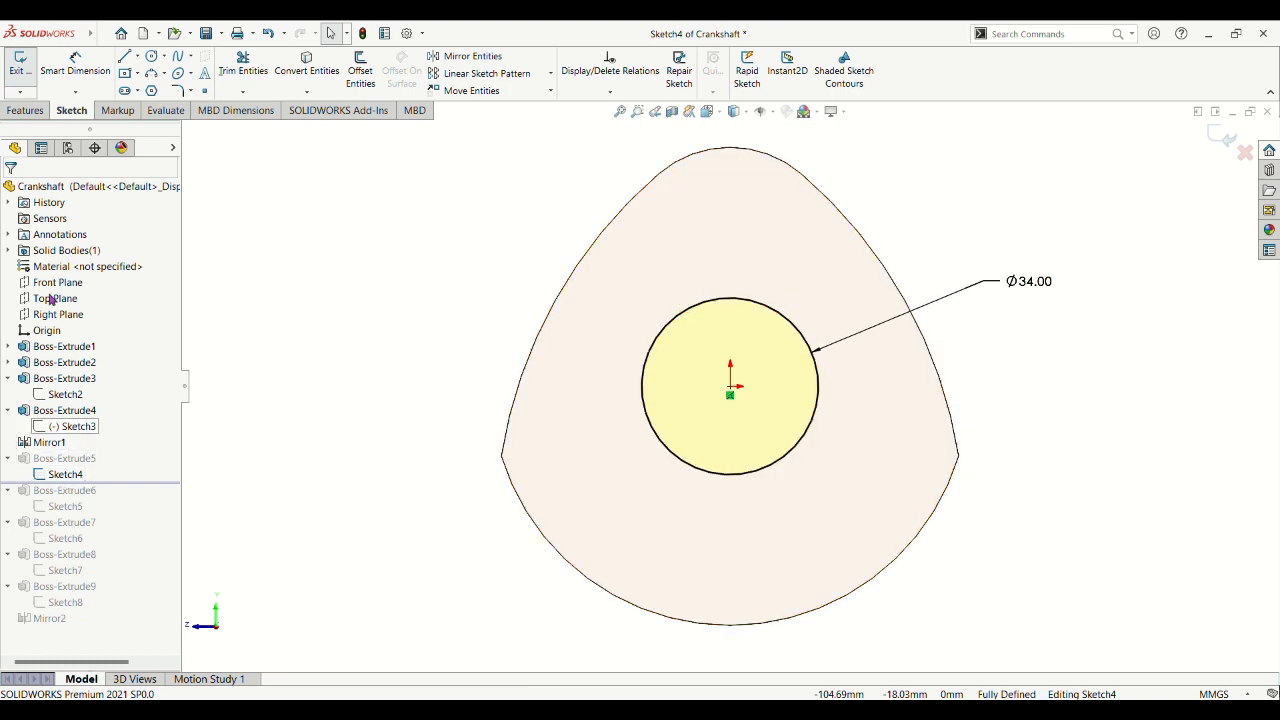
pyautogui.click(29, 85)
pyautogui.click(89, 457)
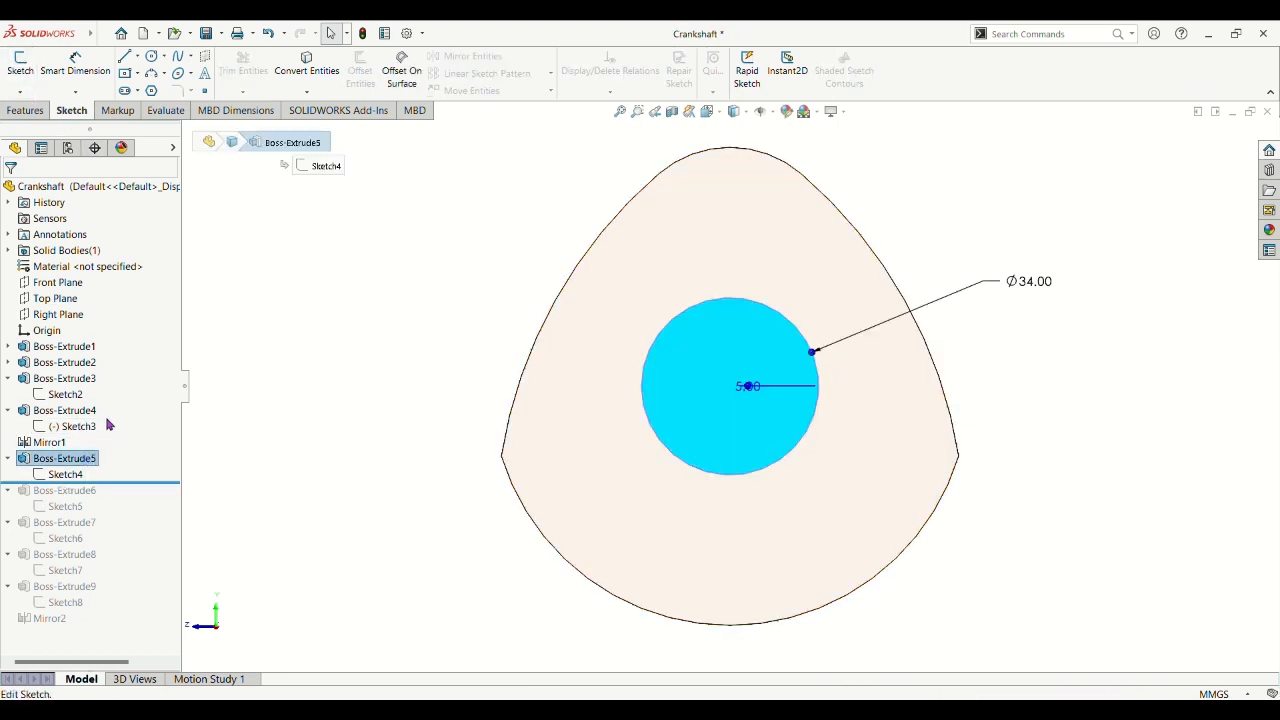
pyautogui.click(100, 424)
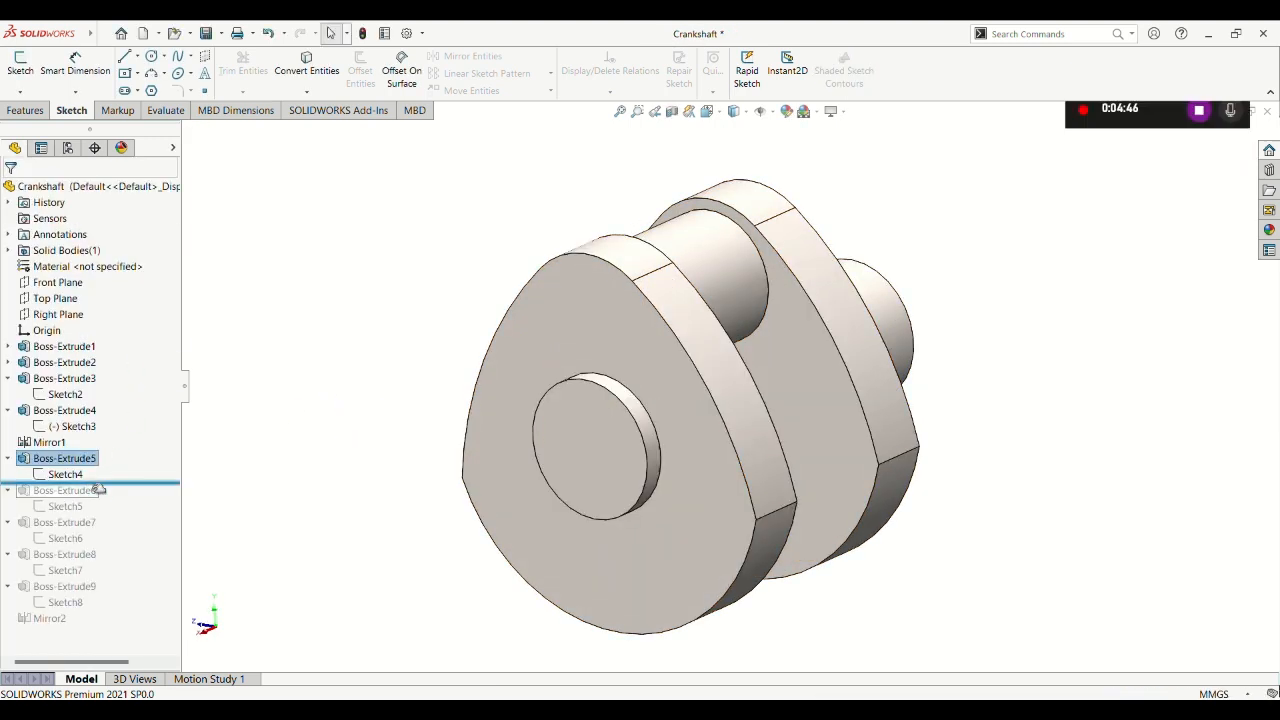
# Roll the crankshaft forward past Boss-Extrude6, open Sketch5, and examine the inverted web profile face-on and from an angle.
pyautogui.moveTo(114, 482)
pyautogui.mouseDown()
pyautogui.moveTo(119, 497)
pyautogui.moveTo(97, 519)
pyautogui.mouseUp()
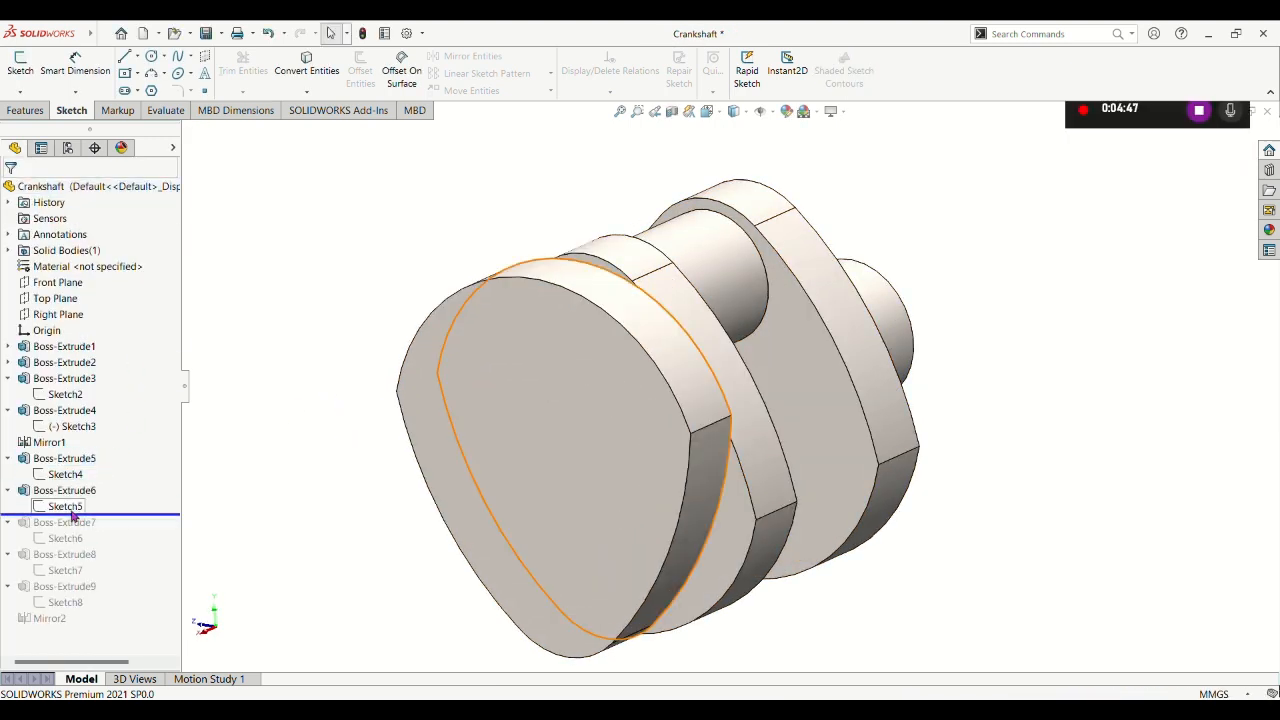
pyautogui.click(70, 508)
pyautogui.click(92, 484)
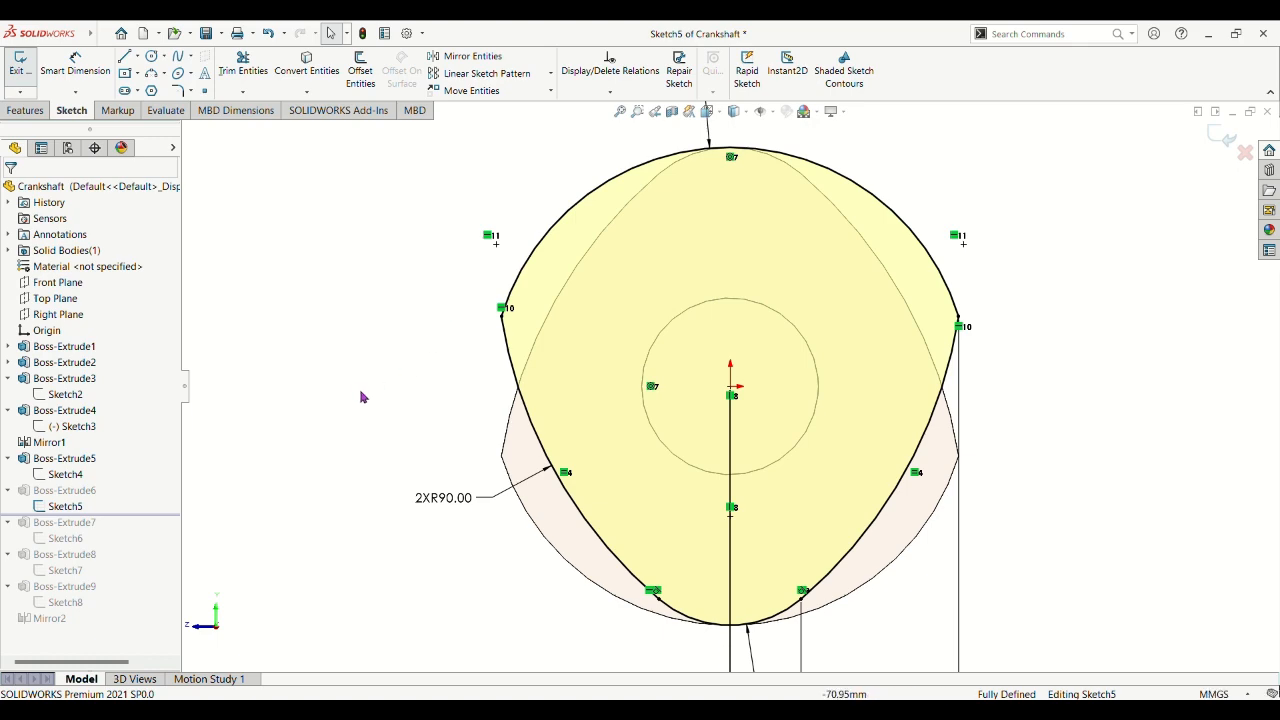
pyautogui.press('f')
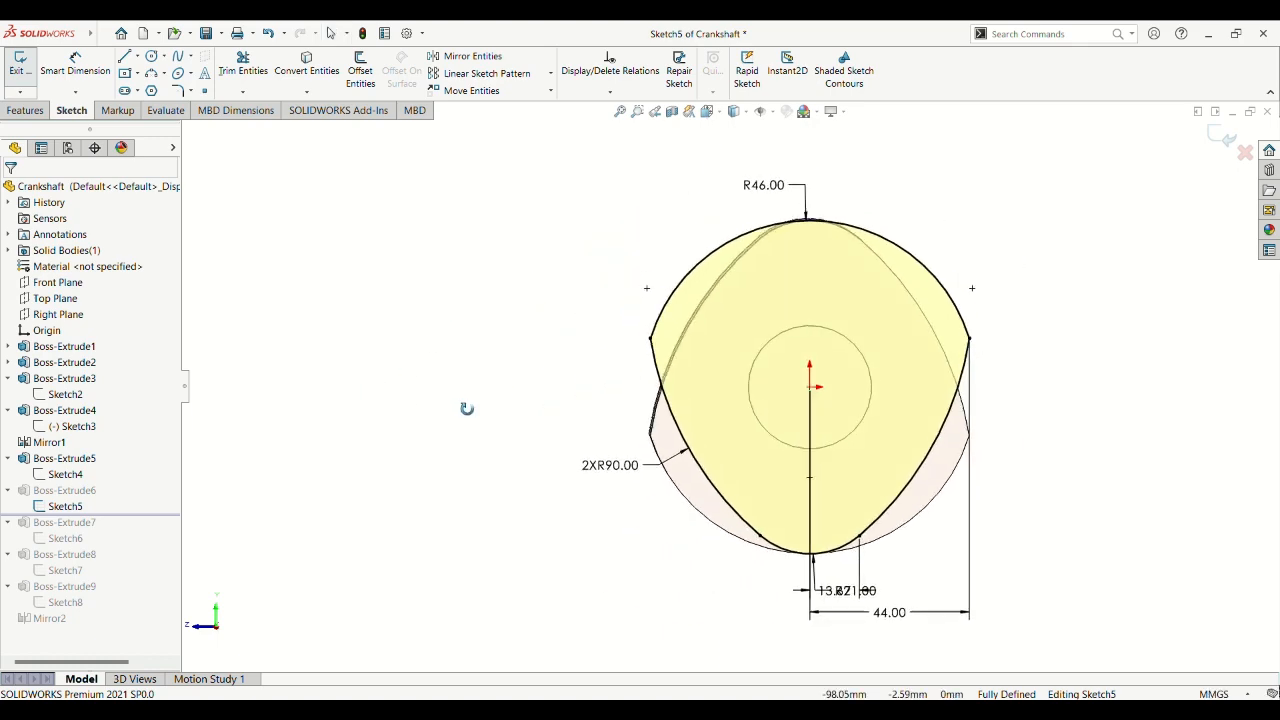
pyautogui.moveTo(466, 408)
pyautogui.mouseDown(button='middle')
pyautogui.moveTo(520, 434)
pyautogui.moveTo(531, 463)
pyautogui.mouseUp(button='middle')
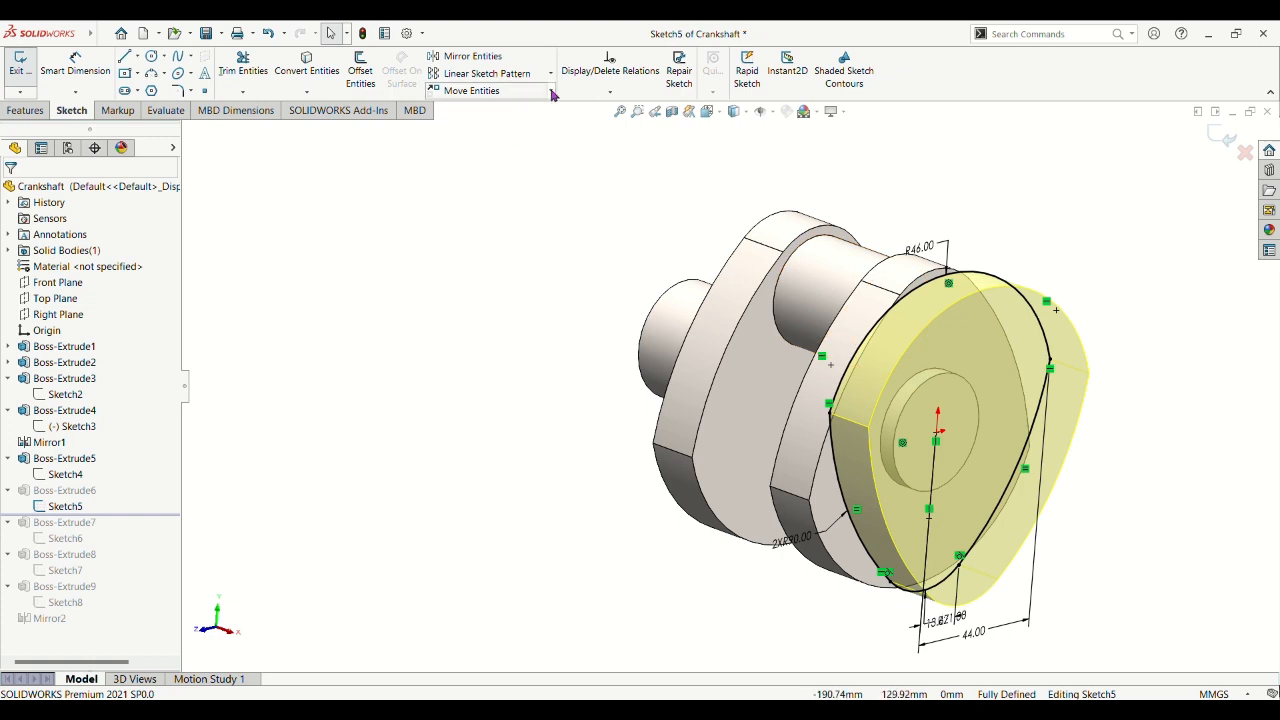
# Look at the Rotate Entities tool's entity selection and center of rotation options in Sketch5, and close the tool.
pyautogui.click(490, 155)
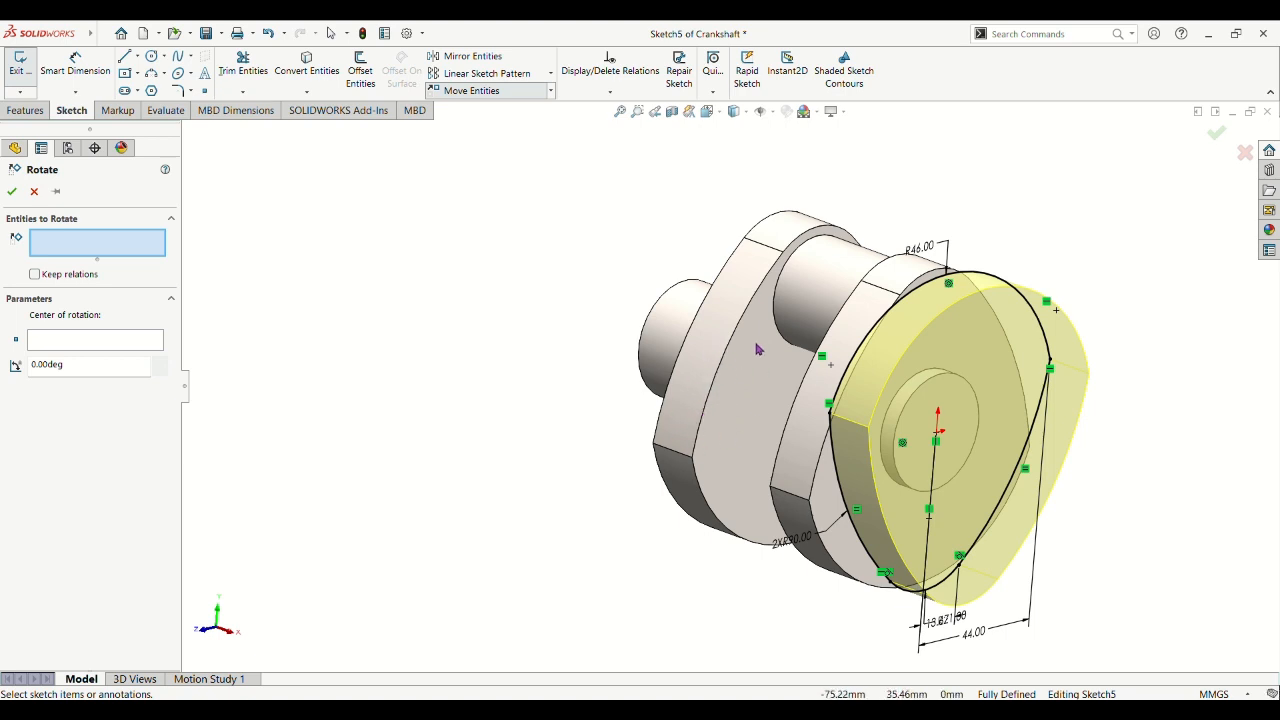
pyautogui.click(56, 344)
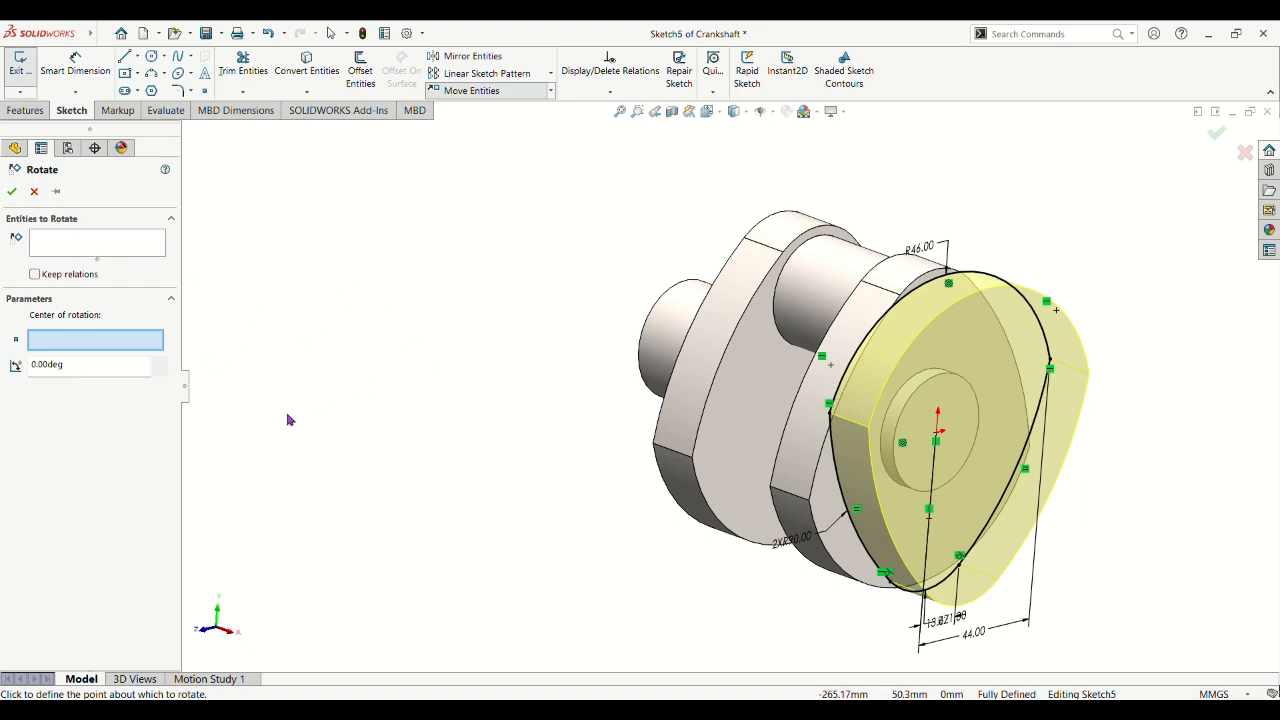
pyautogui.click(11, 192)
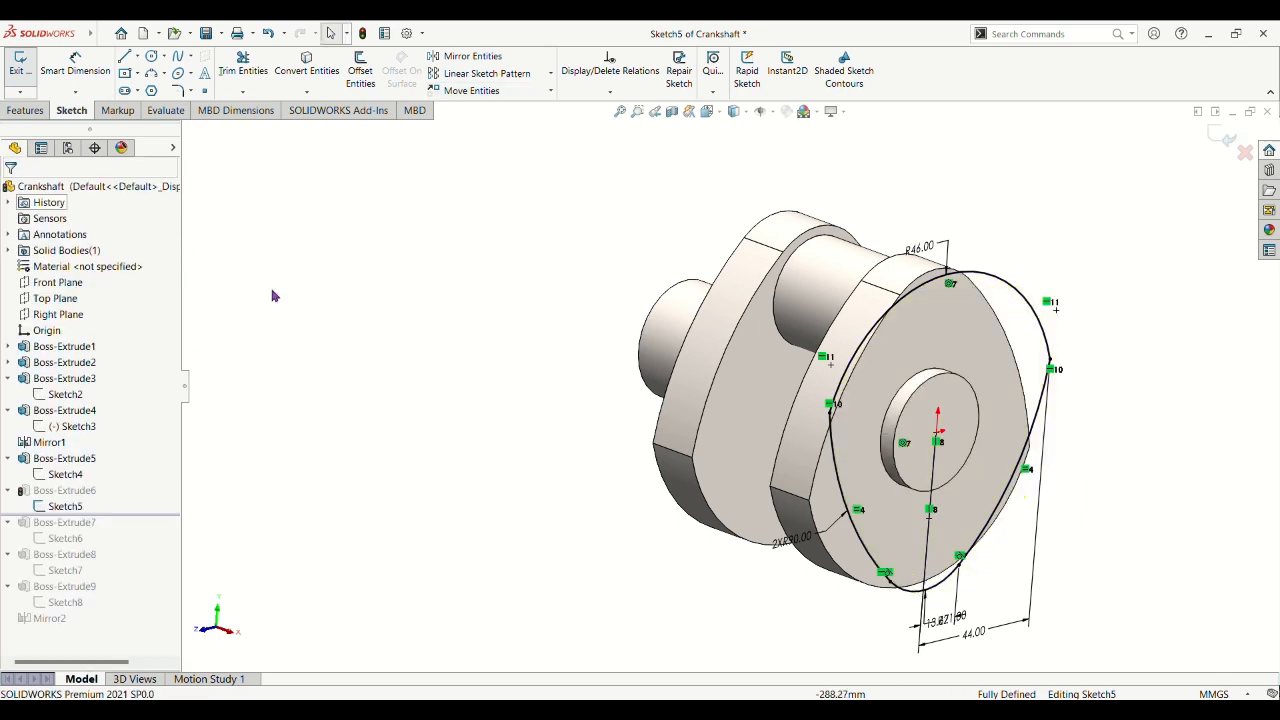
# Exit Sketch5, open Boss-Extrude6 to review its blind extrusion from both sides, close its settings, and inspect the added web.
pyautogui.moveTo(557, 403); pyautogui.dragTo(449, 374, button='middle')
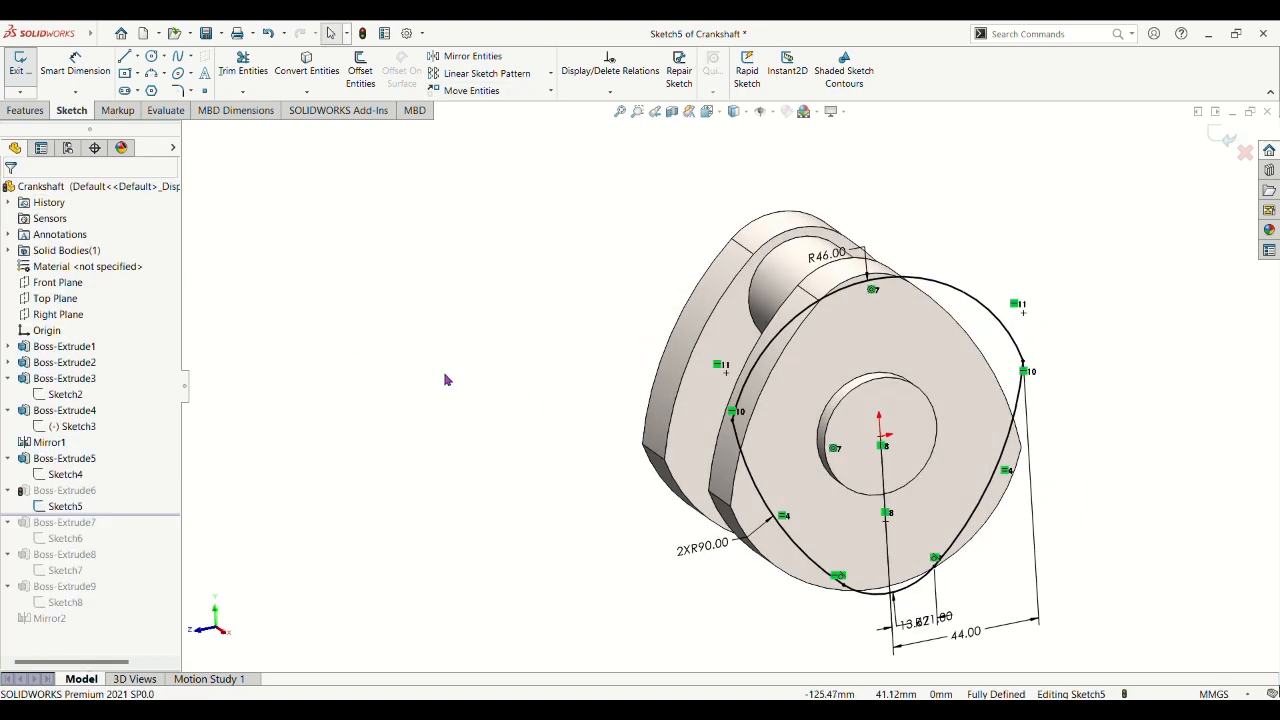
pyautogui.click(28, 88)
pyautogui.click(80, 492)
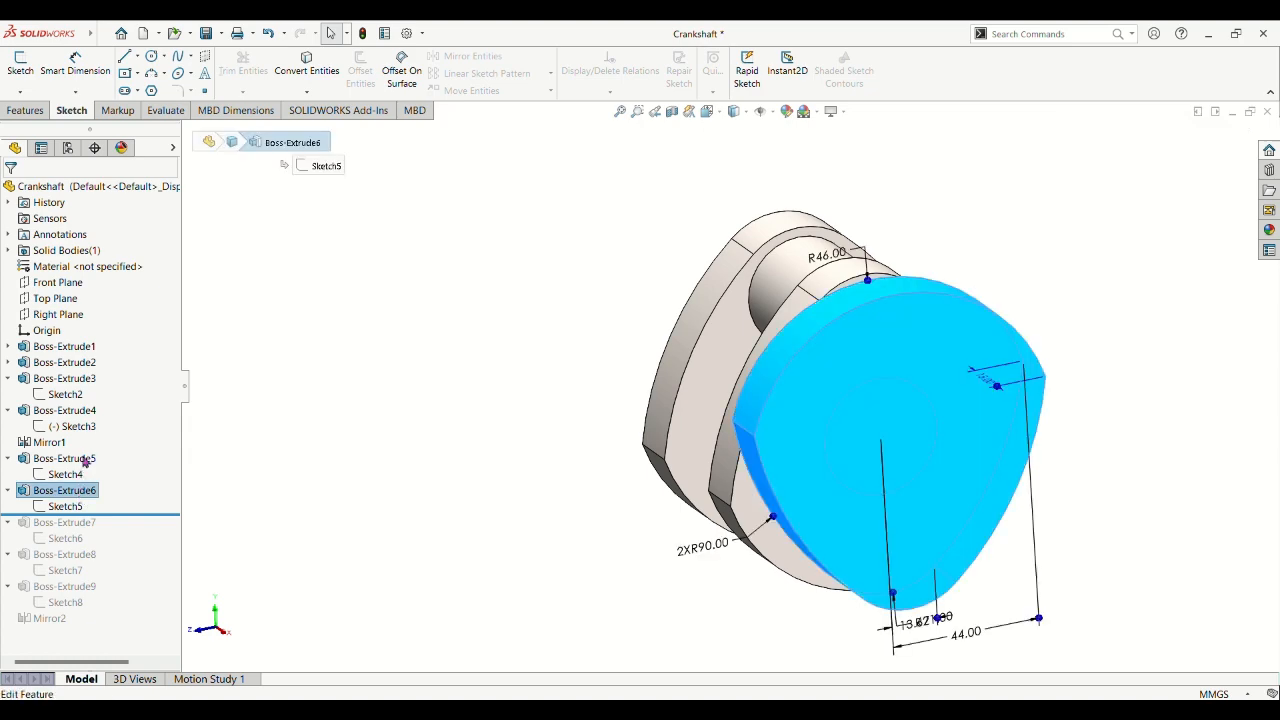
pyautogui.click(112, 460)
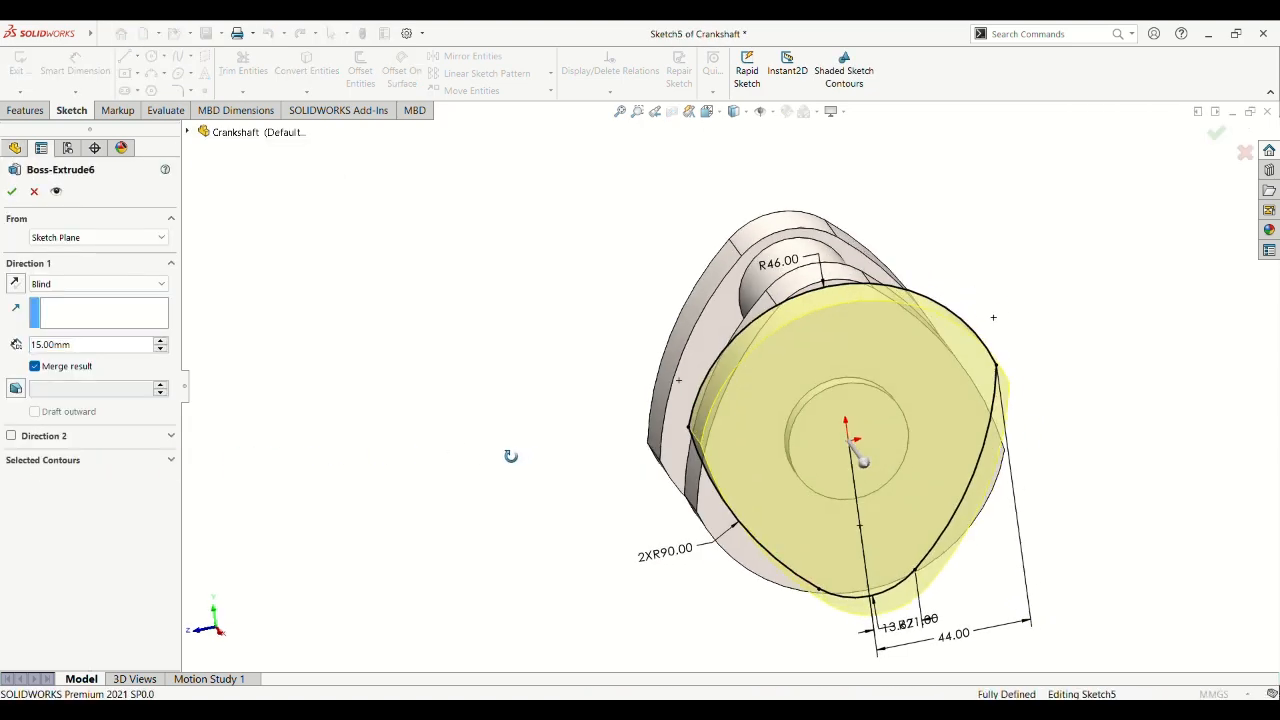
pyautogui.moveTo(448, 450); pyautogui.dragTo(390, 422, button='middle')
pyautogui.scroll(2, 917, 377)
pyautogui.scroll(-2, 920, 362)
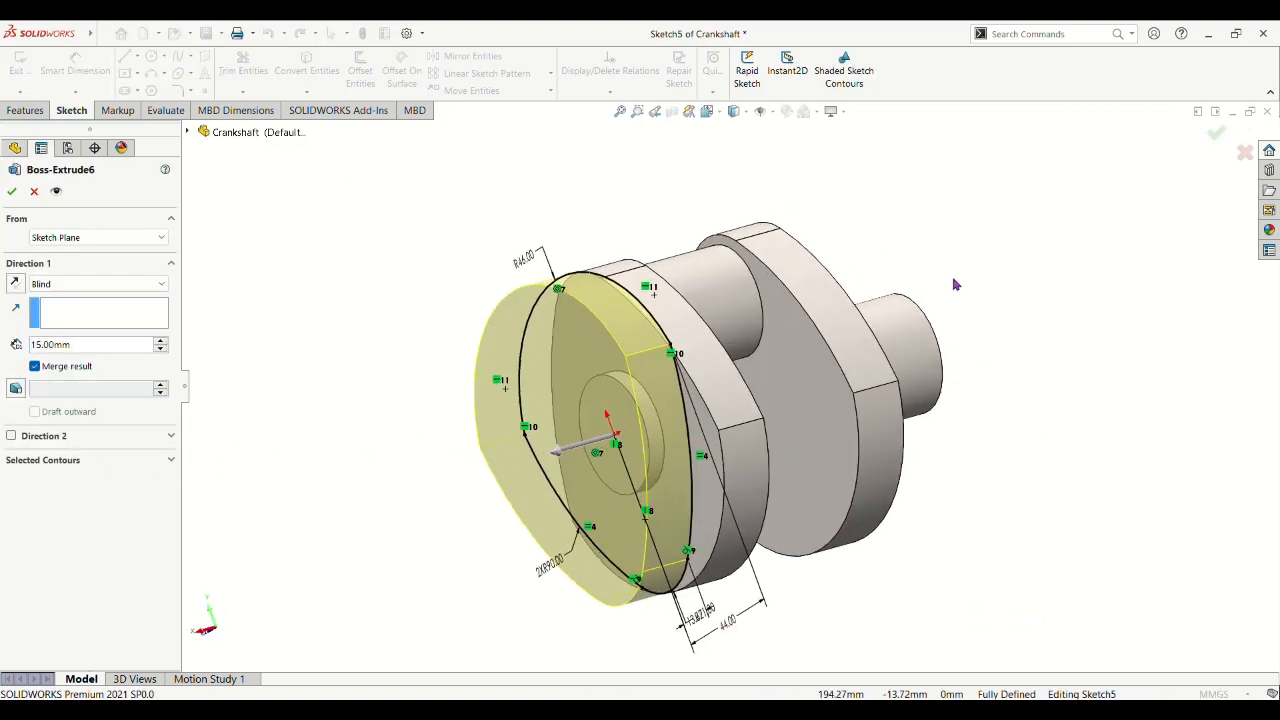
pyautogui.moveTo(954, 286); pyautogui.dragTo(992, 330, button='middle')
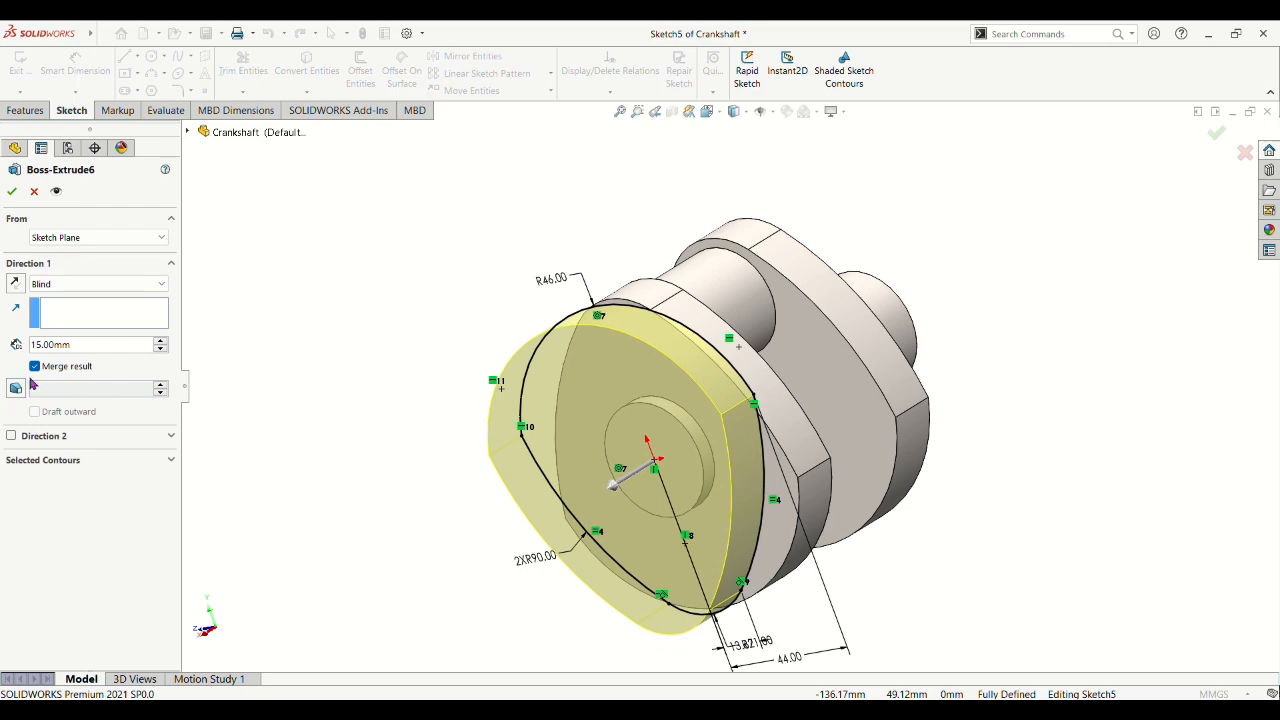
pyautogui.click(12, 191)
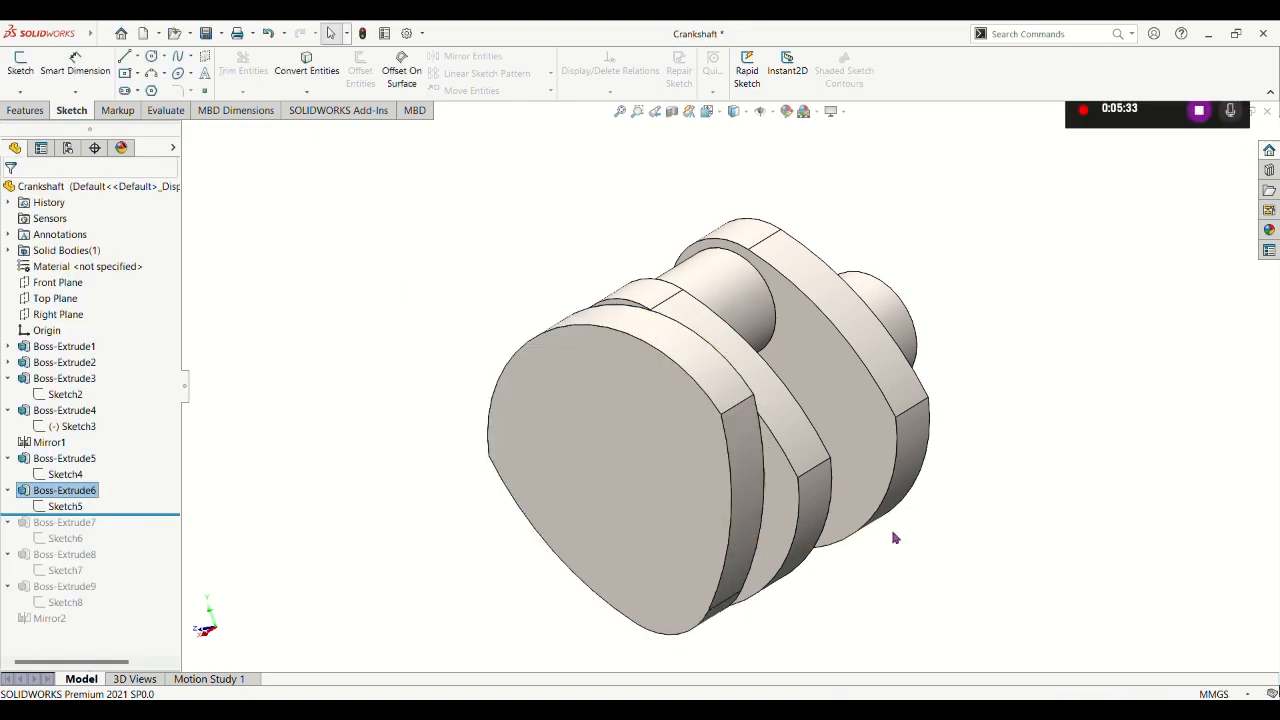
pyautogui.moveTo(371, 420); pyautogui.dragTo(380, 349, button='middle')
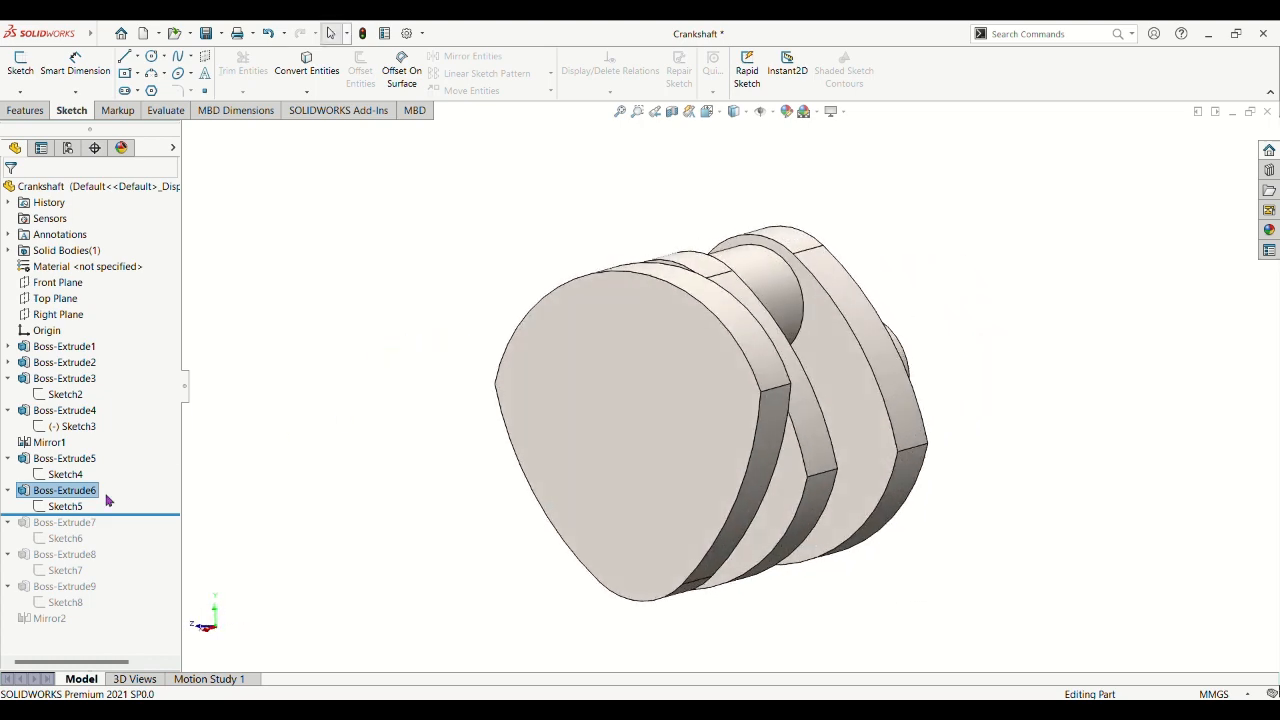
# Roll the crankshaft forward past Boss-Extrude7, open Sketch6 to examine the offset crankpin circle and its dimensions, and exit the sketch.
pyautogui.moveTo(113, 514); pyautogui.dragTo(80, 545)
pyautogui.click(66, 539)
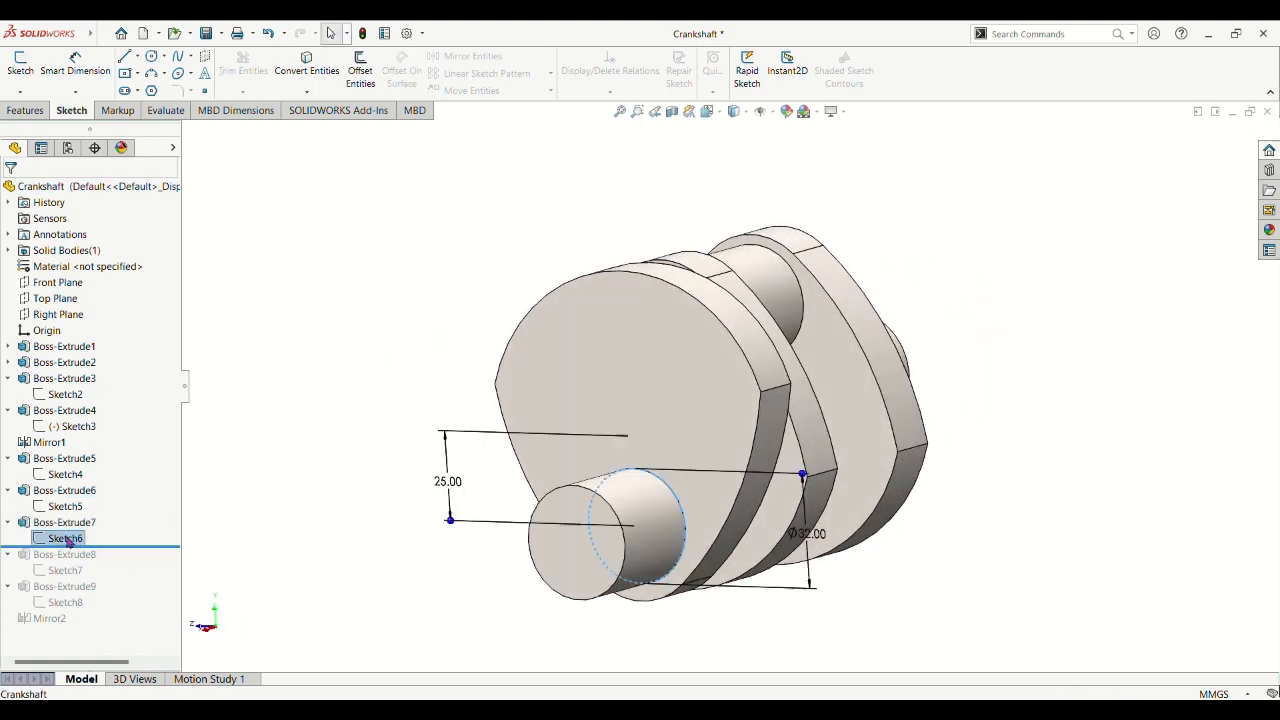
pyautogui.click(83, 507)
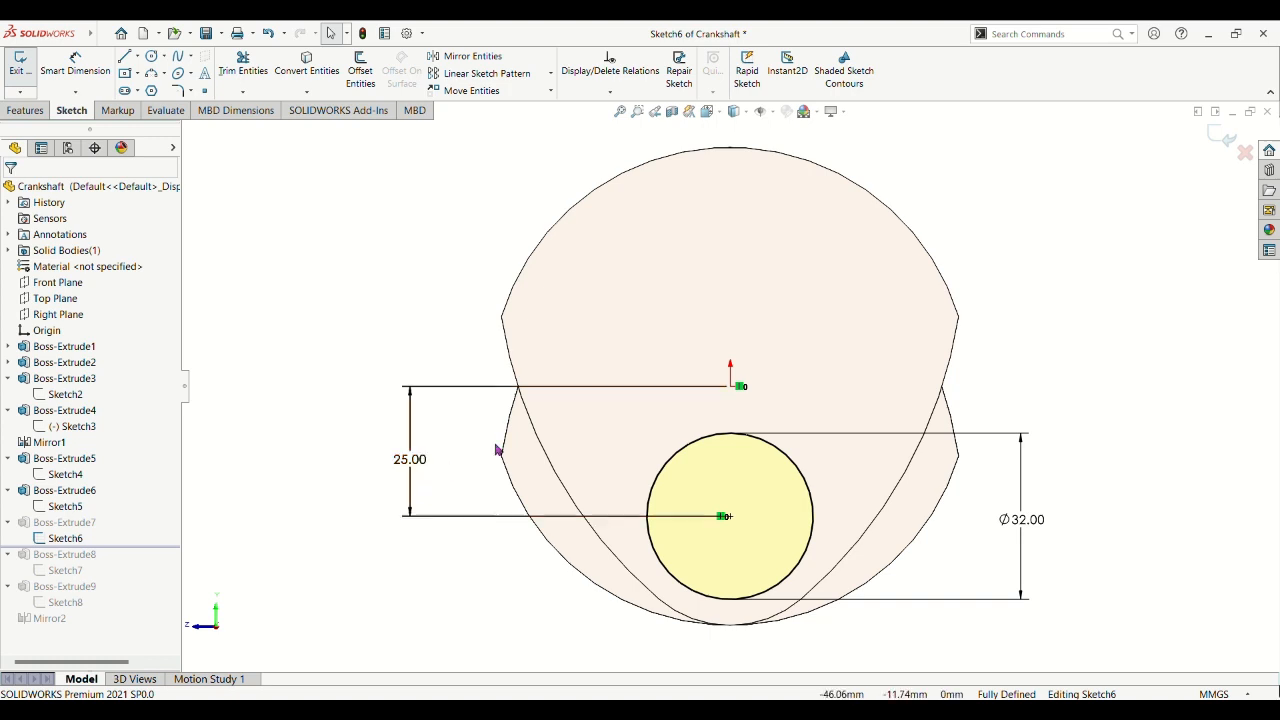
pyautogui.moveTo(987, 356); pyautogui.dragTo(810, 392)
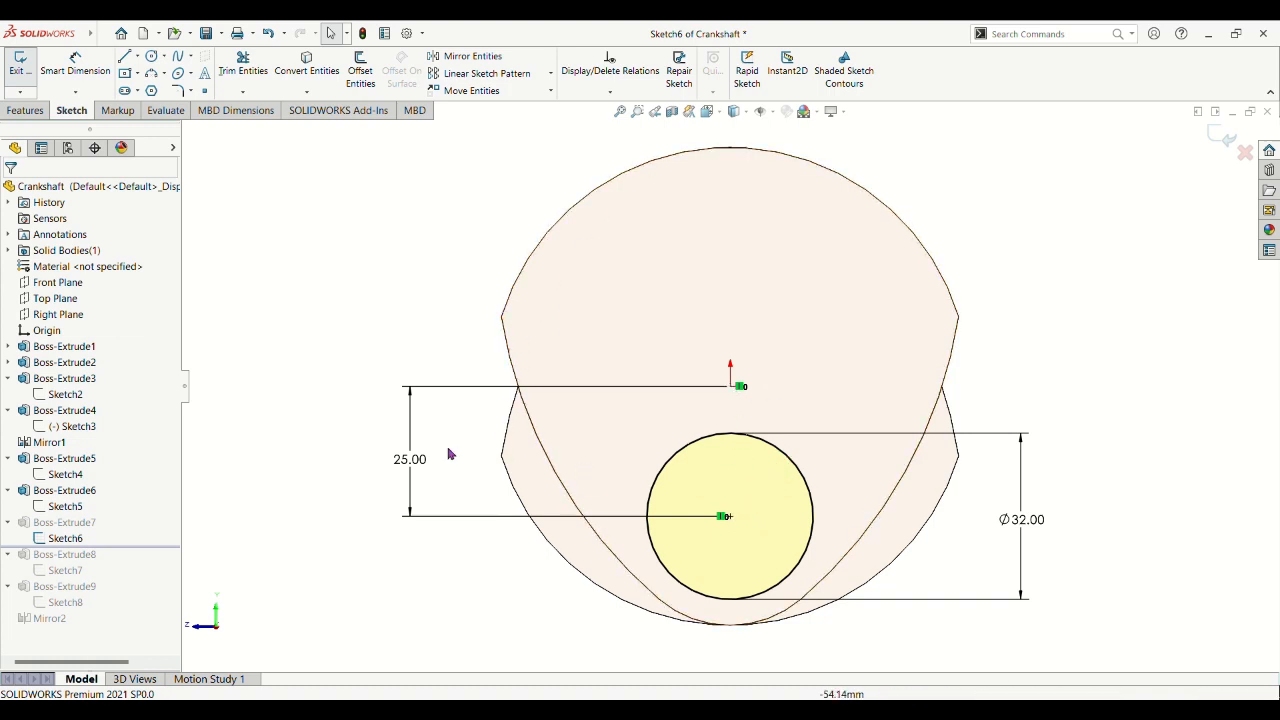
pyautogui.click(22, 87)
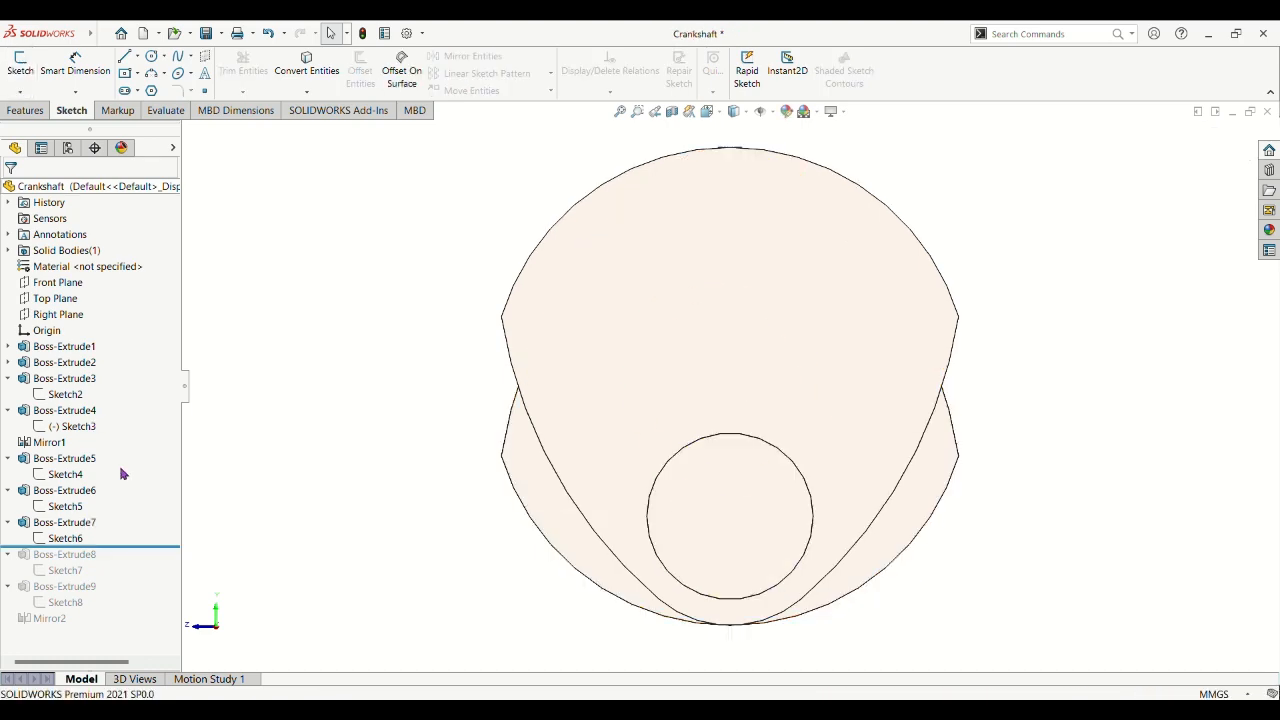
# Open Boss-Extrude7, examine the crankpin's extrusion depth and direction from an angle, and close its settings.
pyautogui.click(65, 522)
pyautogui.click(92, 480)
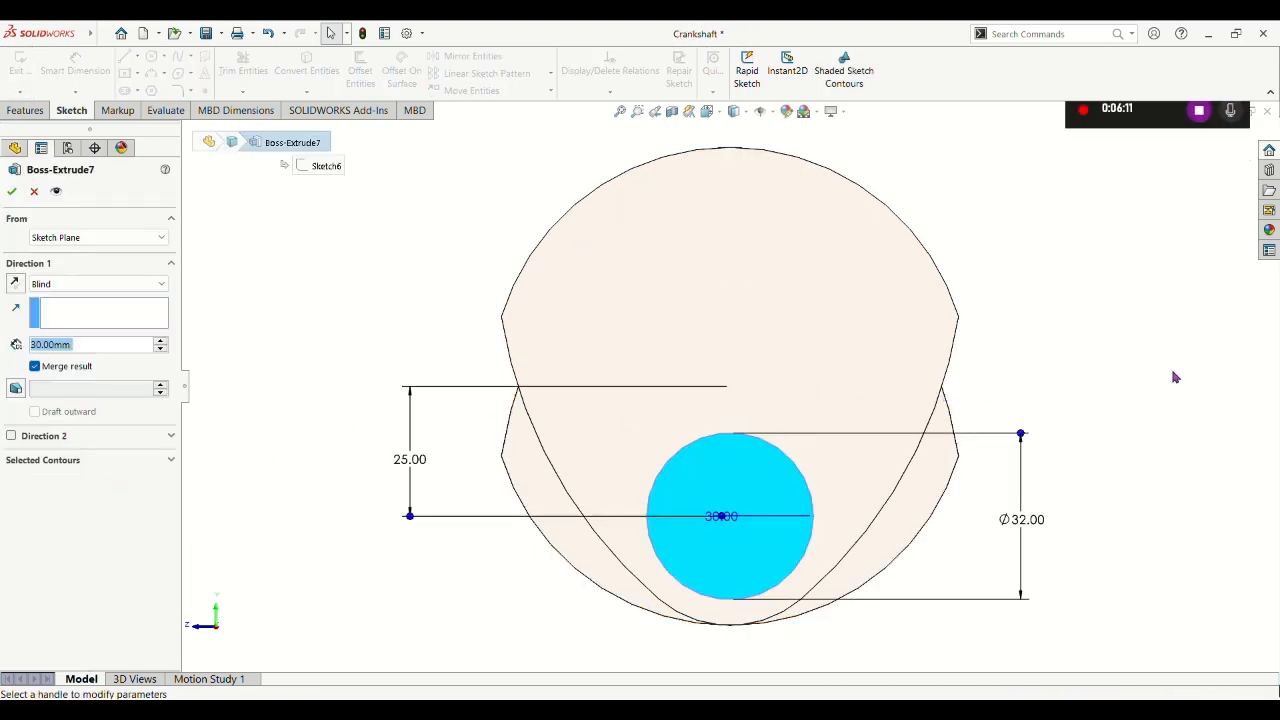
pyautogui.moveTo(1172, 375); pyautogui.dragTo(1138, 406, button='middle')
pyautogui.scroll(2, 960, 425)
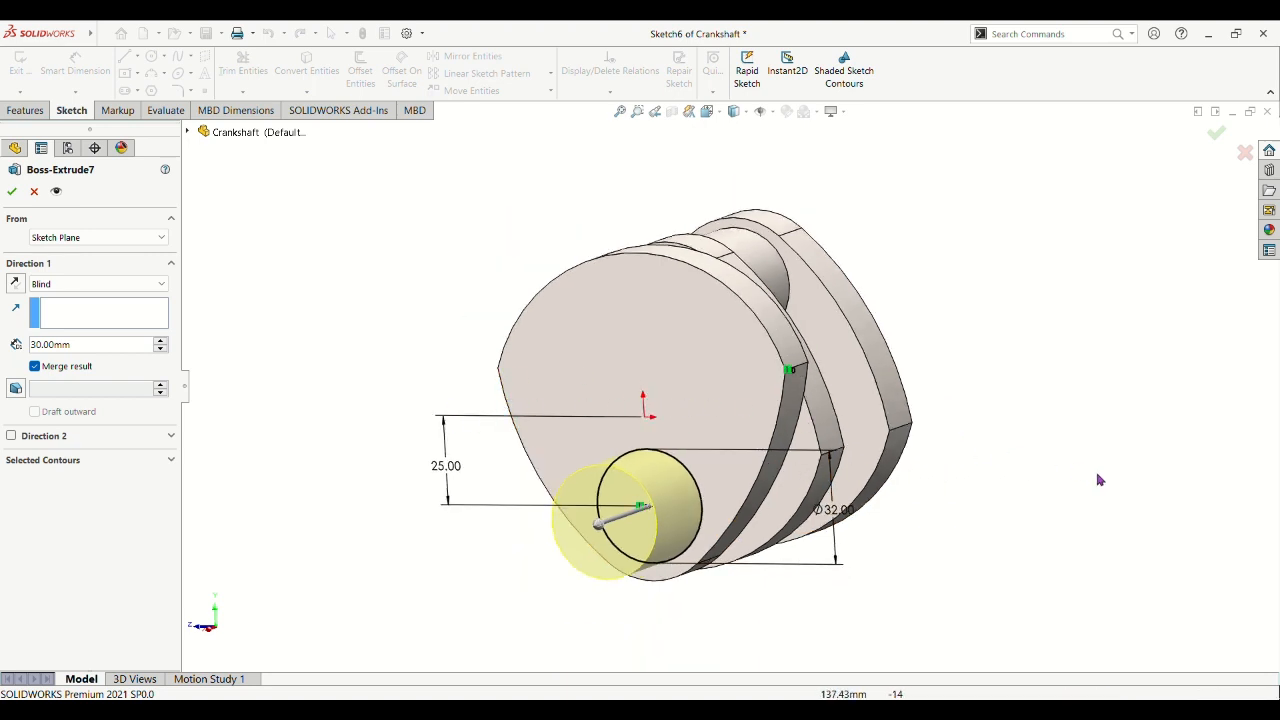
pyautogui.moveTo(1097, 477); pyautogui.dragTo(1074, 589, button='middle')
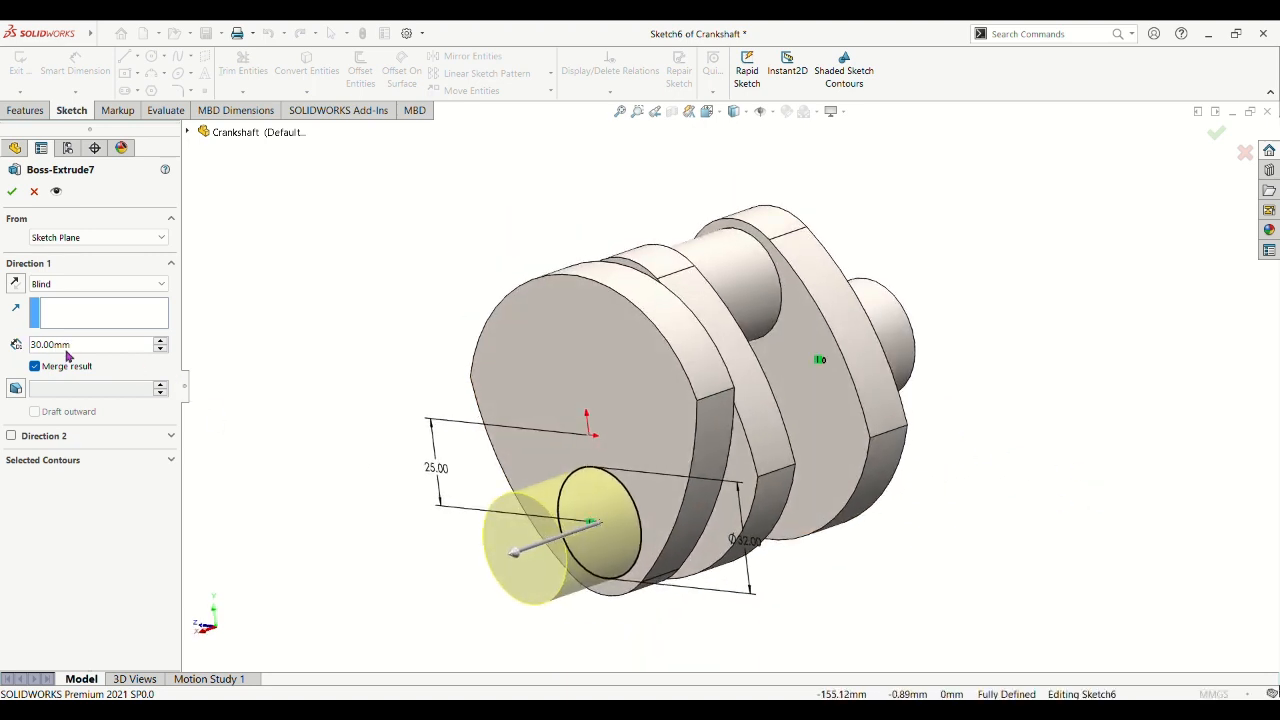
pyautogui.click(13, 193)
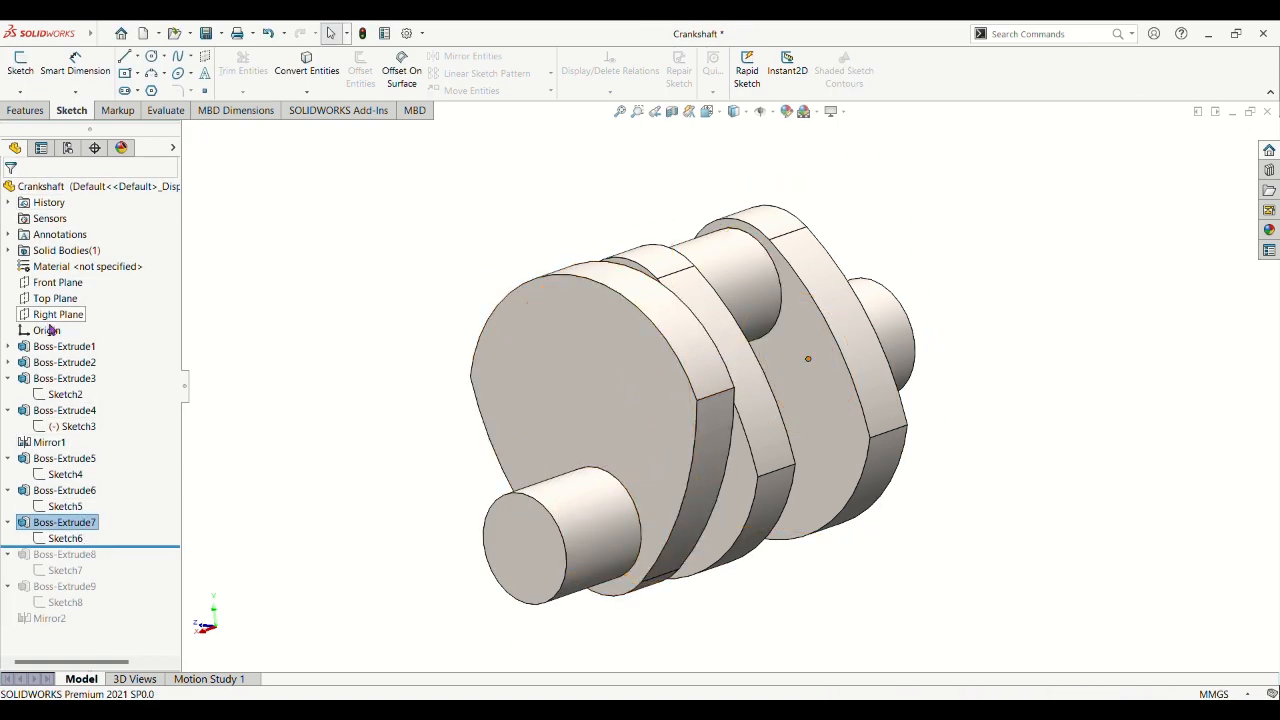
# Roll the crankshaft forward past Boss-Extrude8, open Sketch7 to examine the web profile at the crankpin's end, and exit the sketch.
pyautogui.moveTo(107, 550); pyautogui.dragTo(100, 580)
pyautogui.click(65, 570)
pyautogui.click(83, 541)
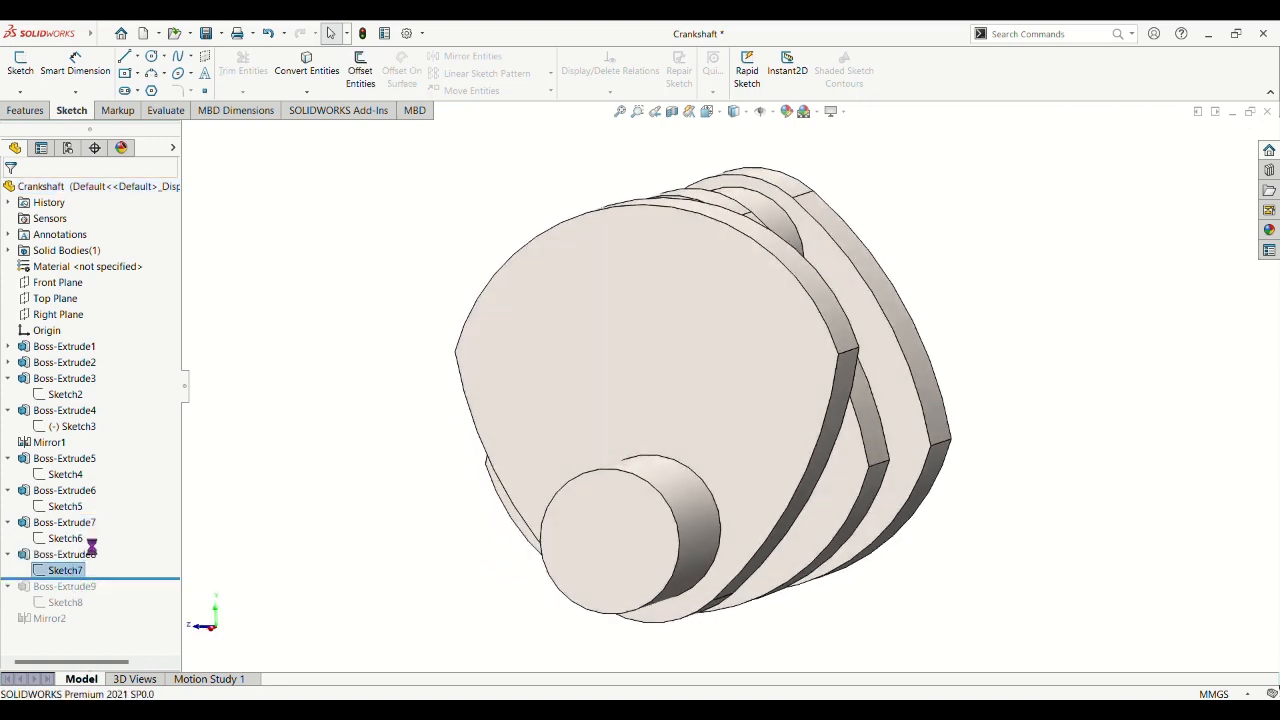
pyautogui.moveTo(319, 510); pyautogui.dragTo(403, 531, button='middle')
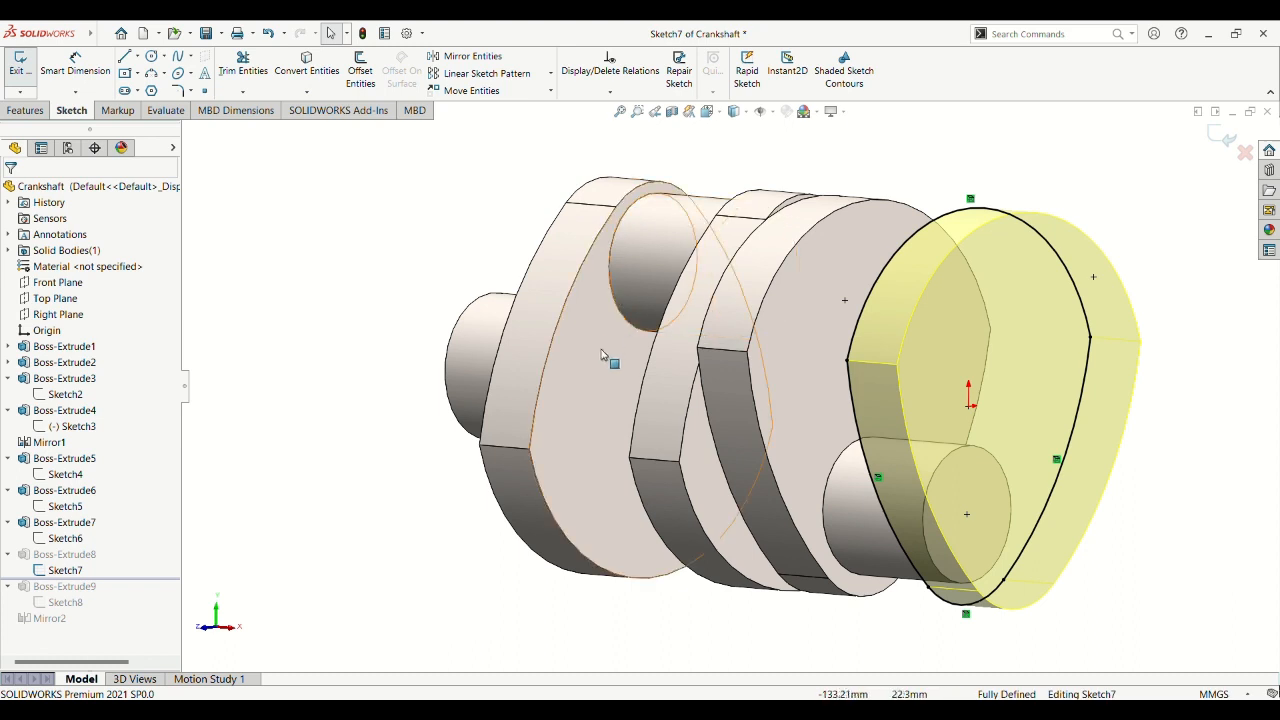
pyautogui.moveTo(1267, 482); pyautogui.dragTo(1246, 488, button='middle')
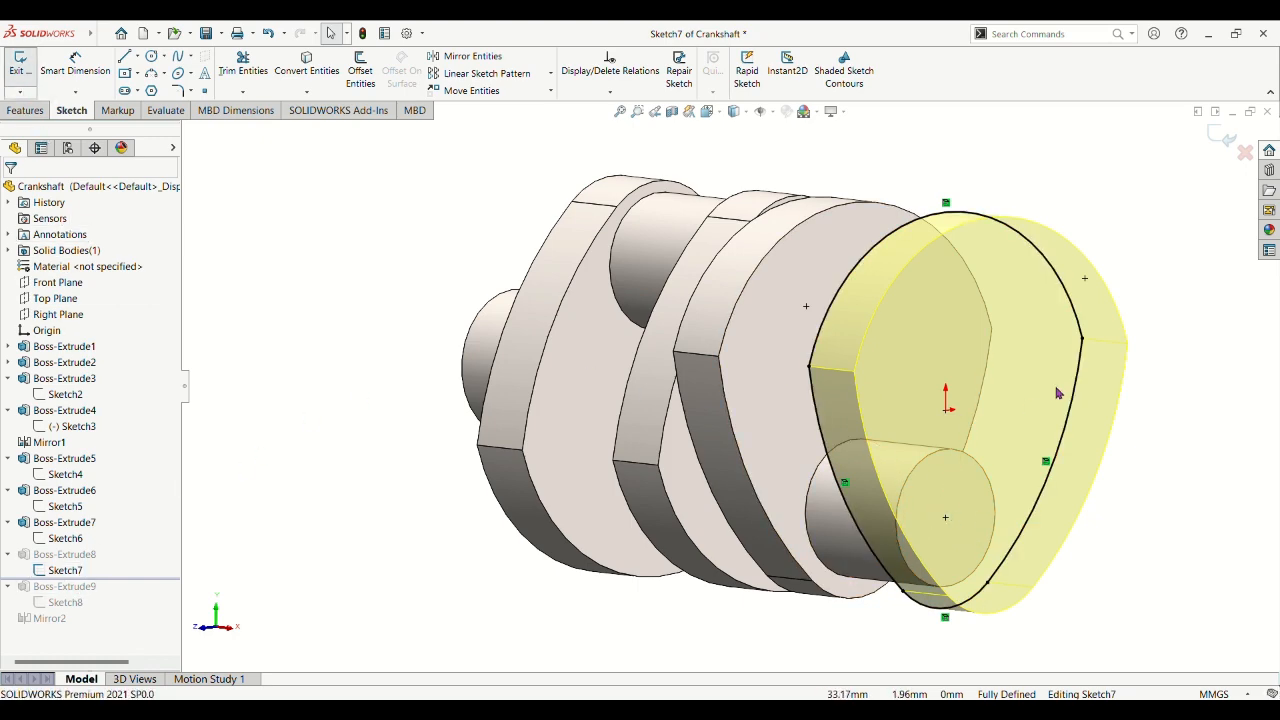
pyautogui.moveTo(1262, 422); pyautogui.dragTo(1230, 430, button='middle')
pyautogui.click(20, 63)
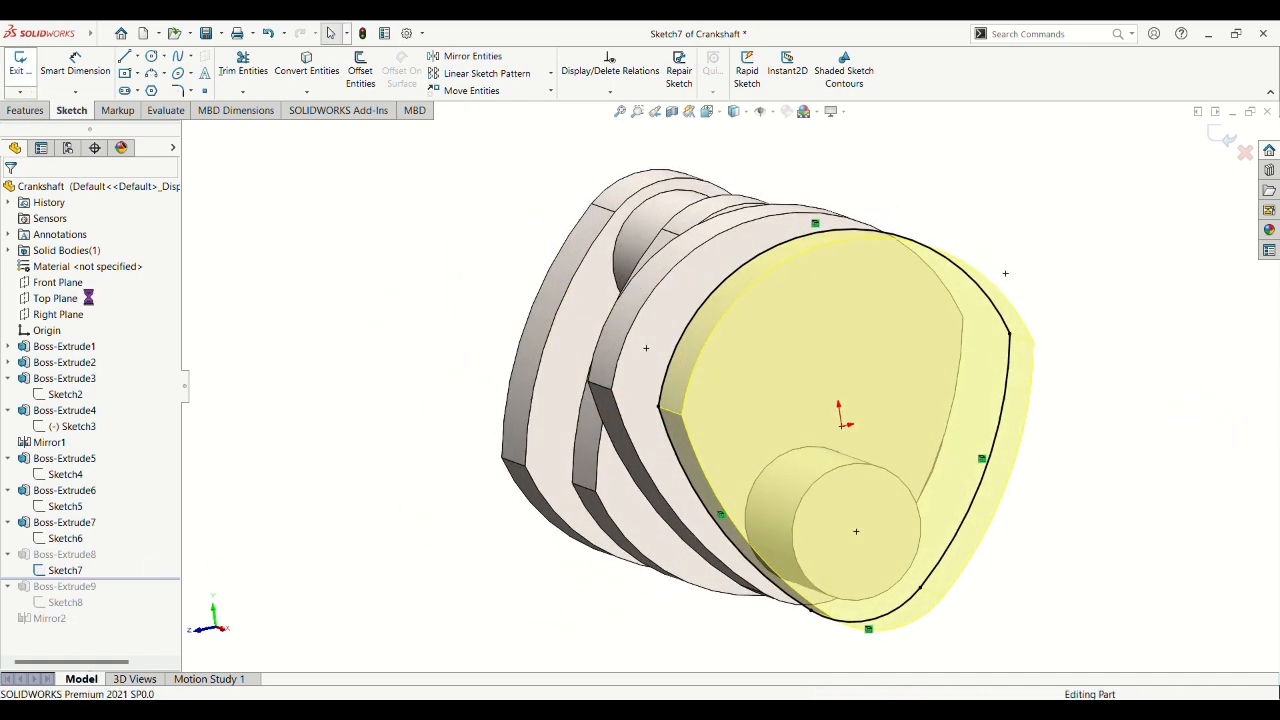
# Open Boss-Extrude8, examine the web's extrusion depth and direction from the opposite side, and close its settings.
pyautogui.click(64, 554)
pyautogui.click(100, 526)
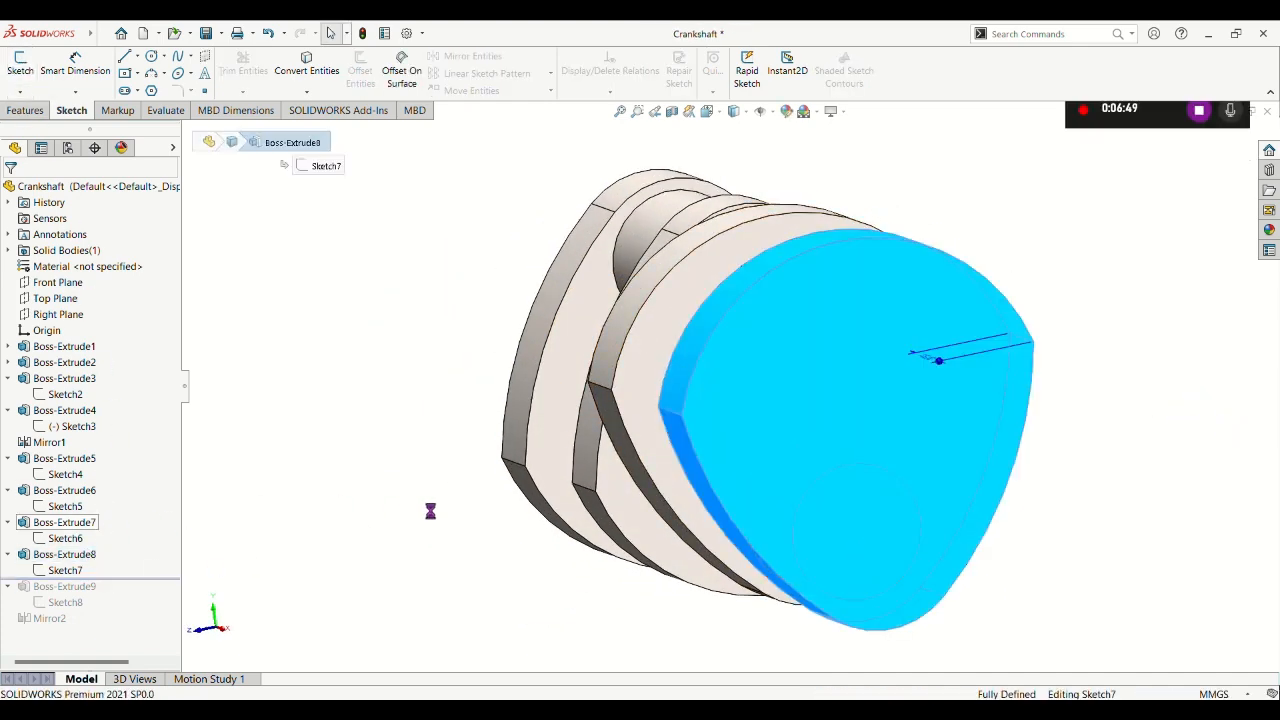
pyautogui.moveTo(1180, 534); pyautogui.dragTo(1057, 566, button='middle')
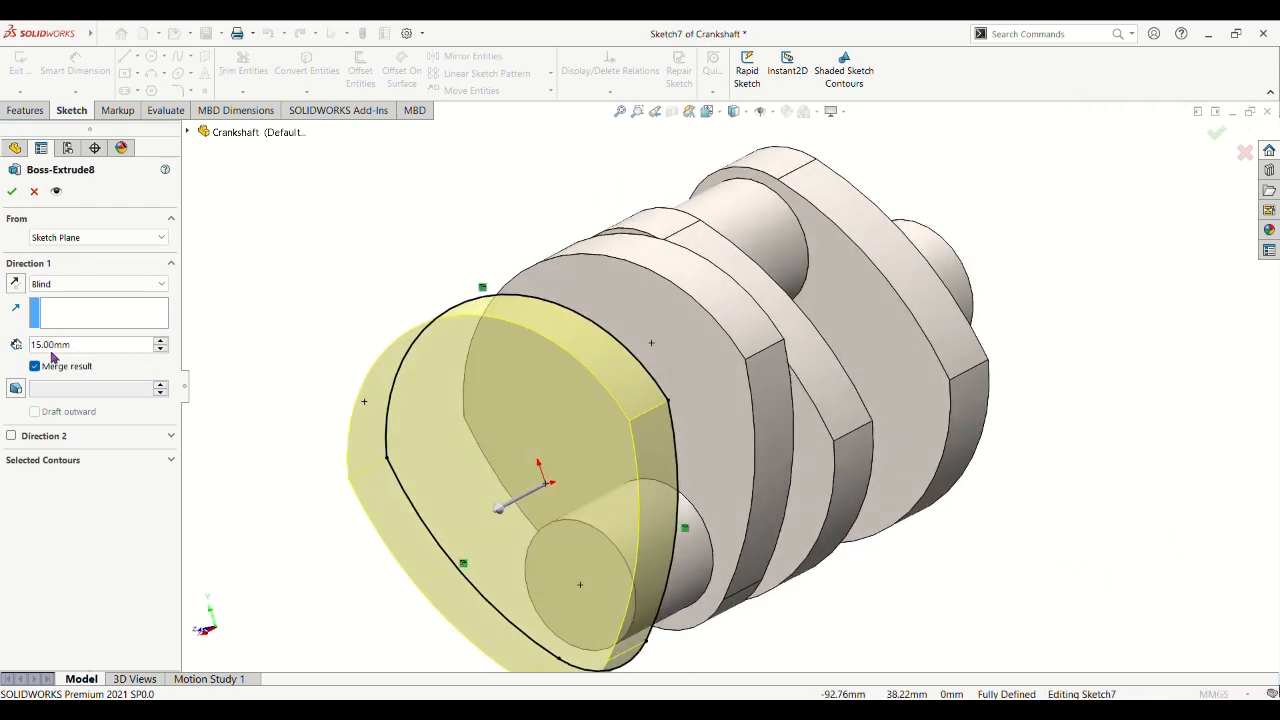
pyautogui.click(12, 192)
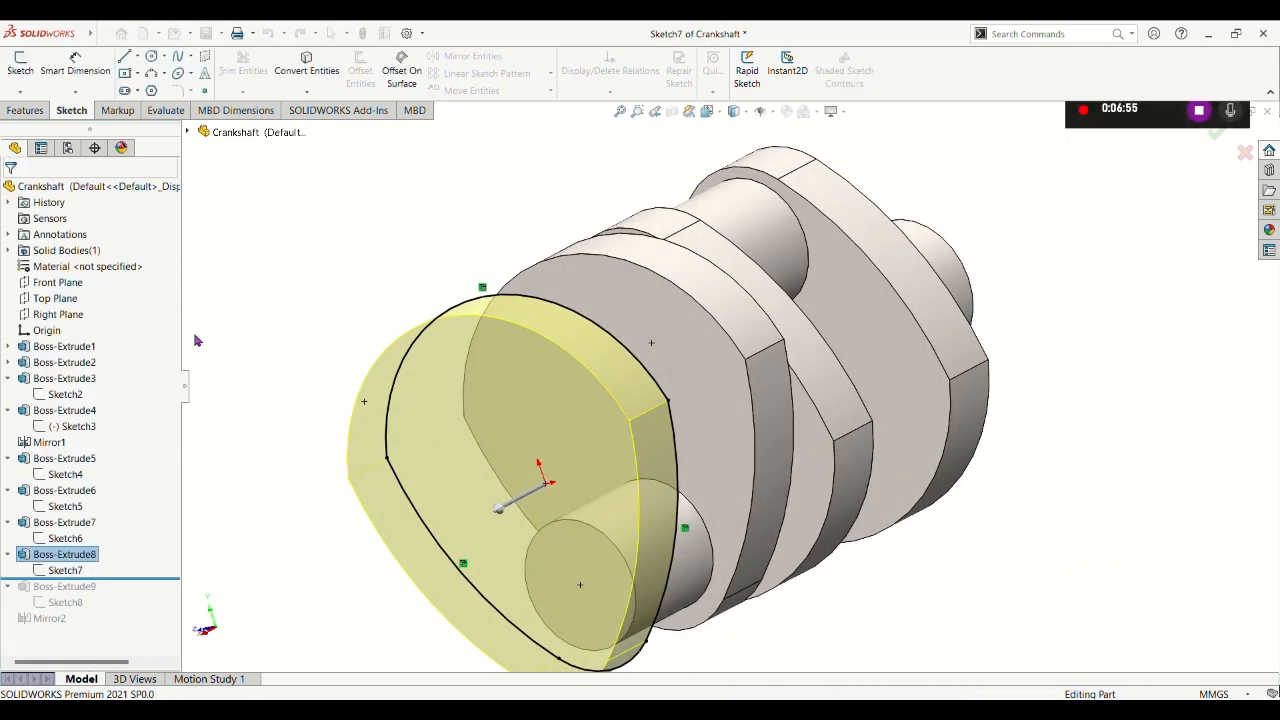
# Roll the crankshaft forward past Boss-Extrude9, examine the journal circle in Sketch8, and review the Boss-Extrude9 extrusion settings.
pyautogui.moveTo(124, 608); pyautogui.dragTo(111, 613)
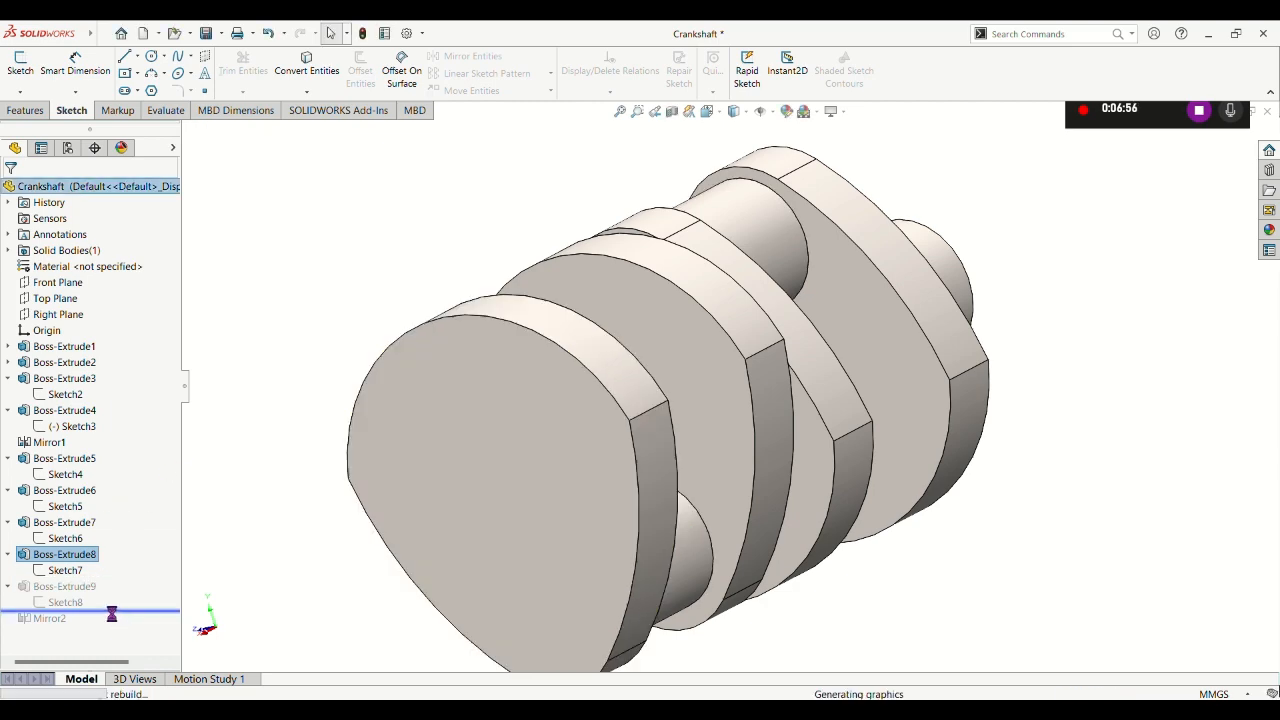
pyautogui.click(74, 602)
pyautogui.click(87, 572)
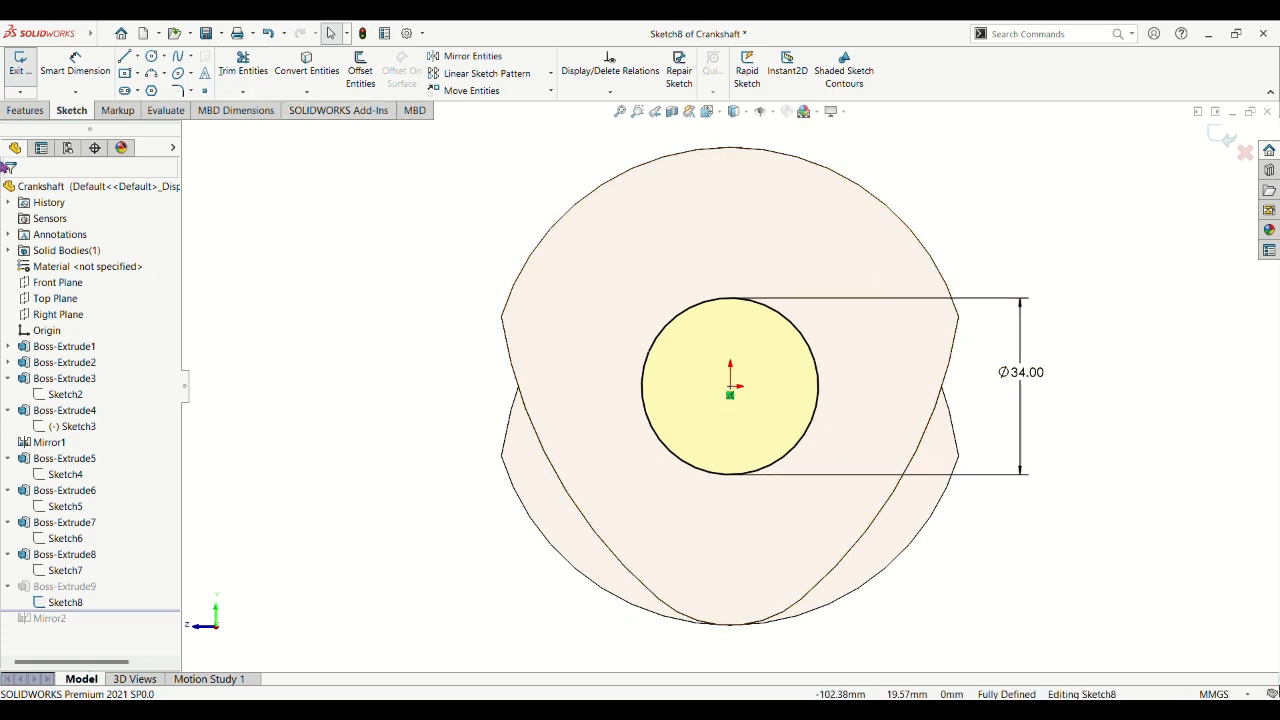
pyautogui.click(20, 64)
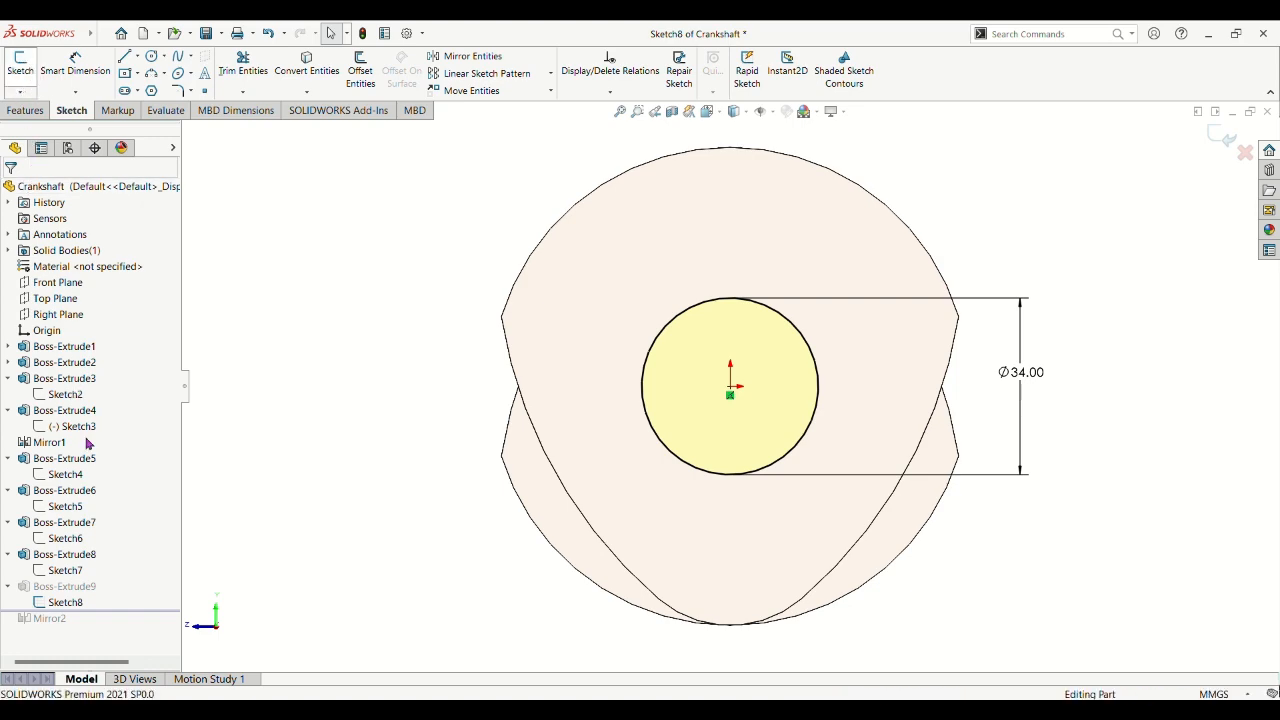
pyautogui.click(64, 586)
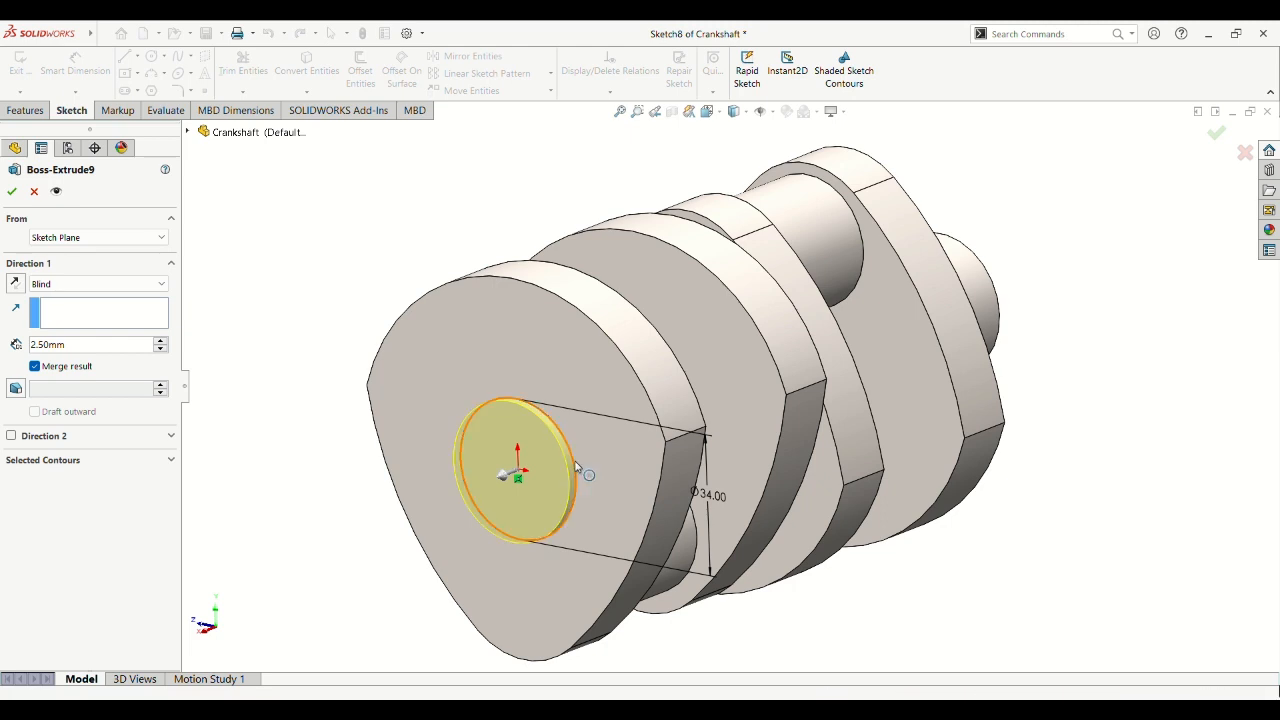
pyautogui.click(11, 191)
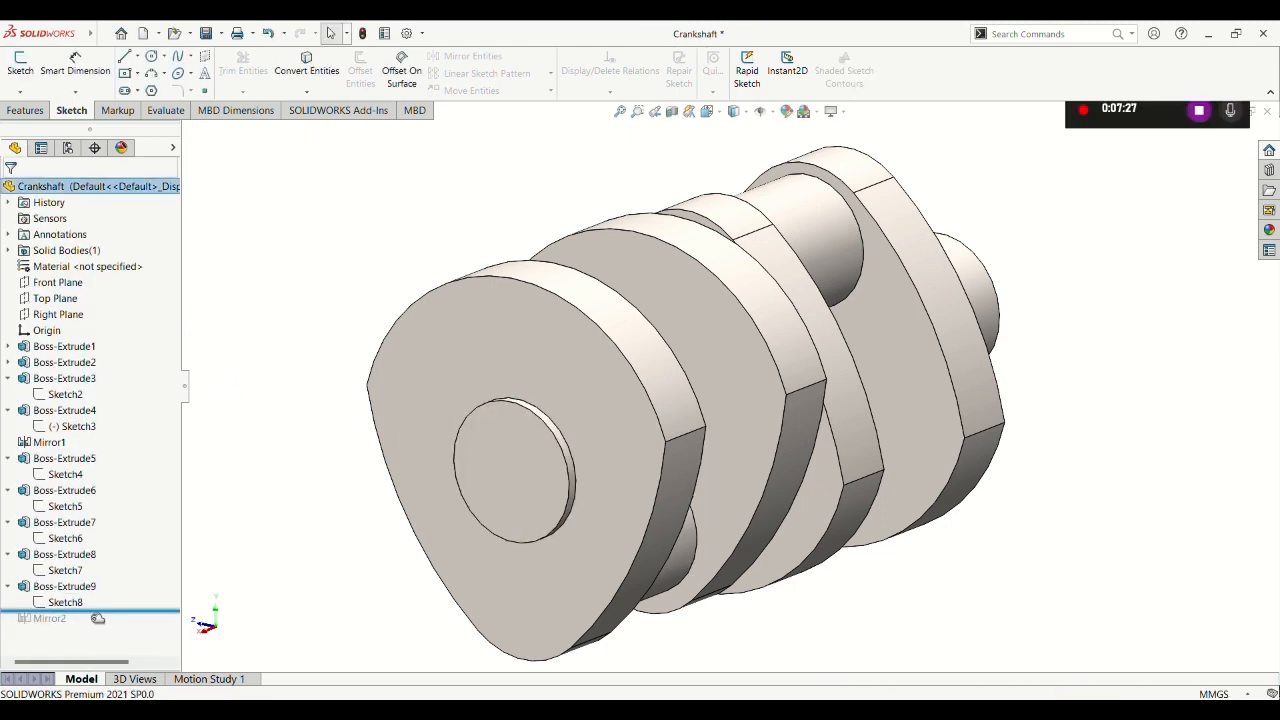
# Roll the crankshaft forward past Mirror2, open it to examine its mirror face and mirrored body, and close its settings.
pyautogui.moveTo(120, 610); pyautogui.dragTo(117, 628)
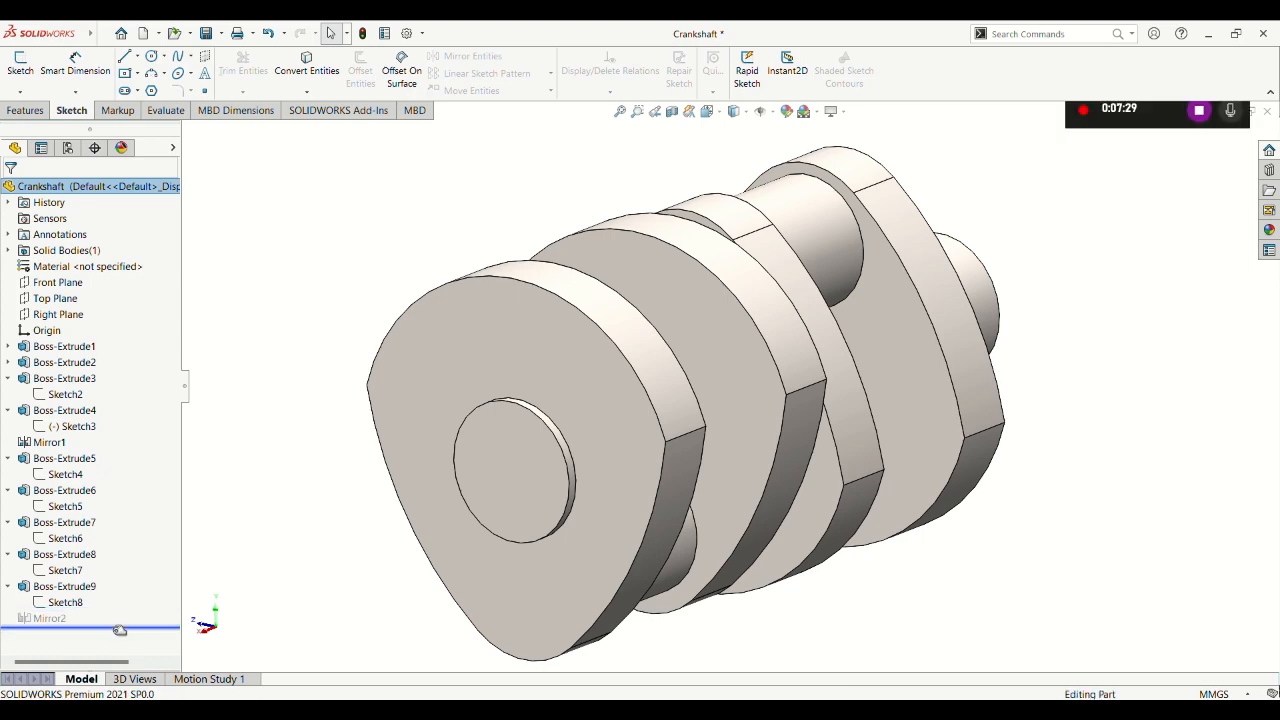
pyautogui.click(48, 620)
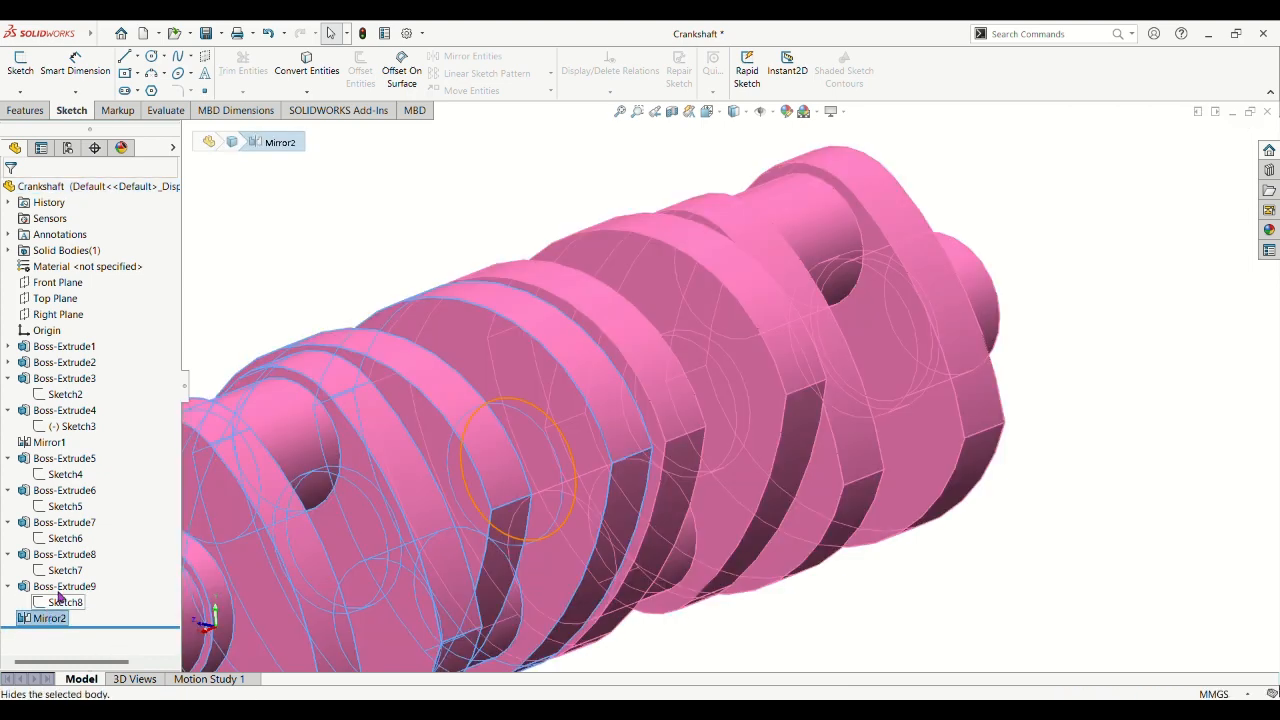
pyautogui.click(62, 597)
pyautogui.moveTo(321, 345); pyautogui.dragTo(465, 351, button='middle')
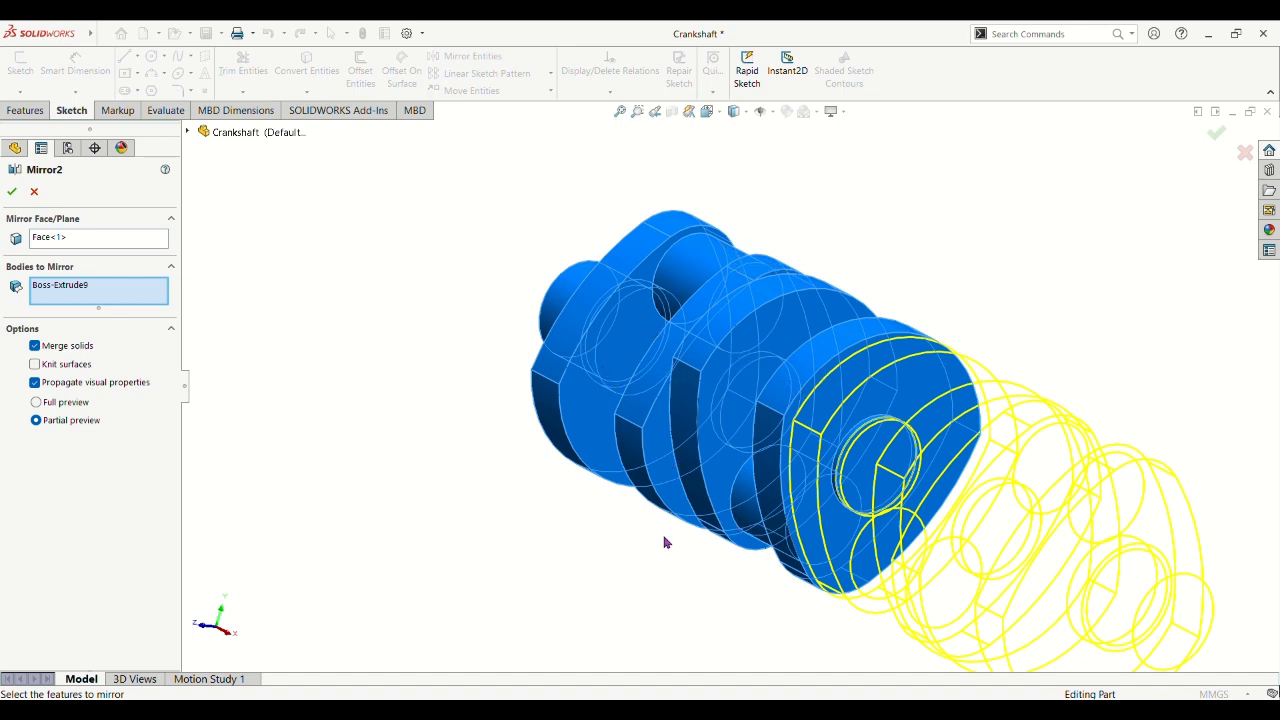
pyautogui.click(11, 193)
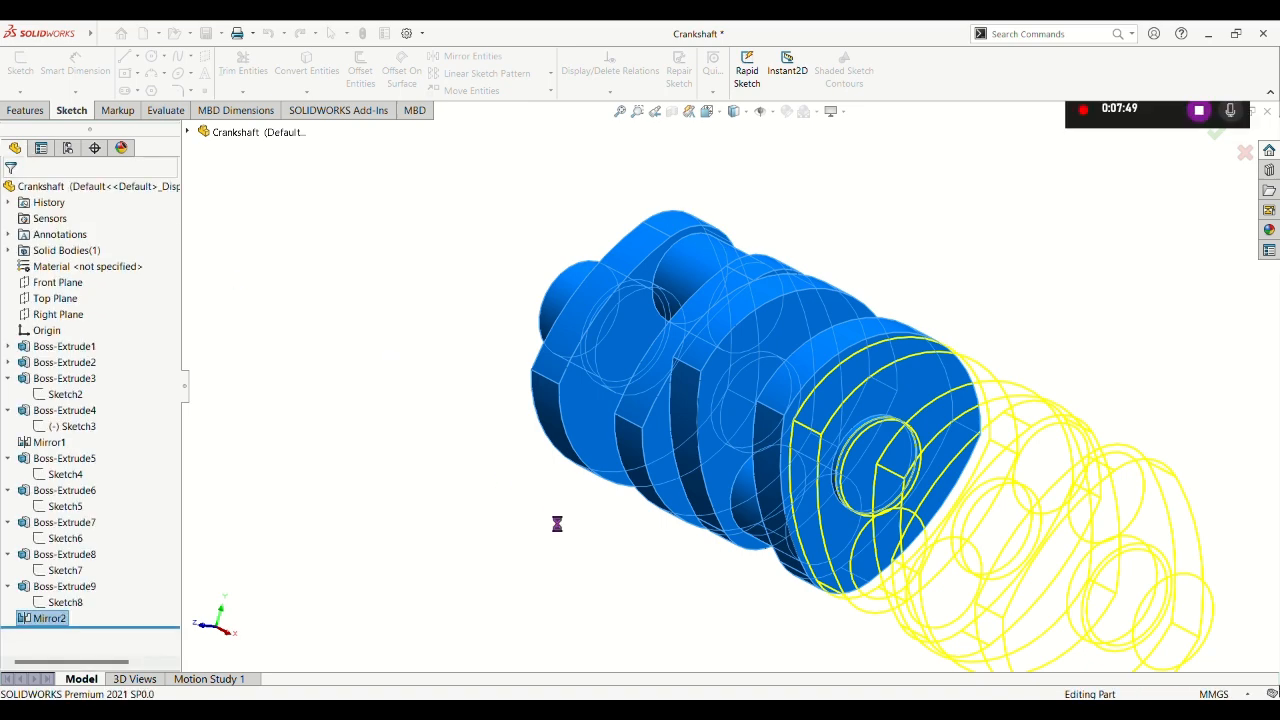
# Inspect the complete mirrored crankshaft from an angle and in the isometric view.
pyautogui.moveTo(1089, 449); pyautogui.dragTo(955, 447, button='middle')
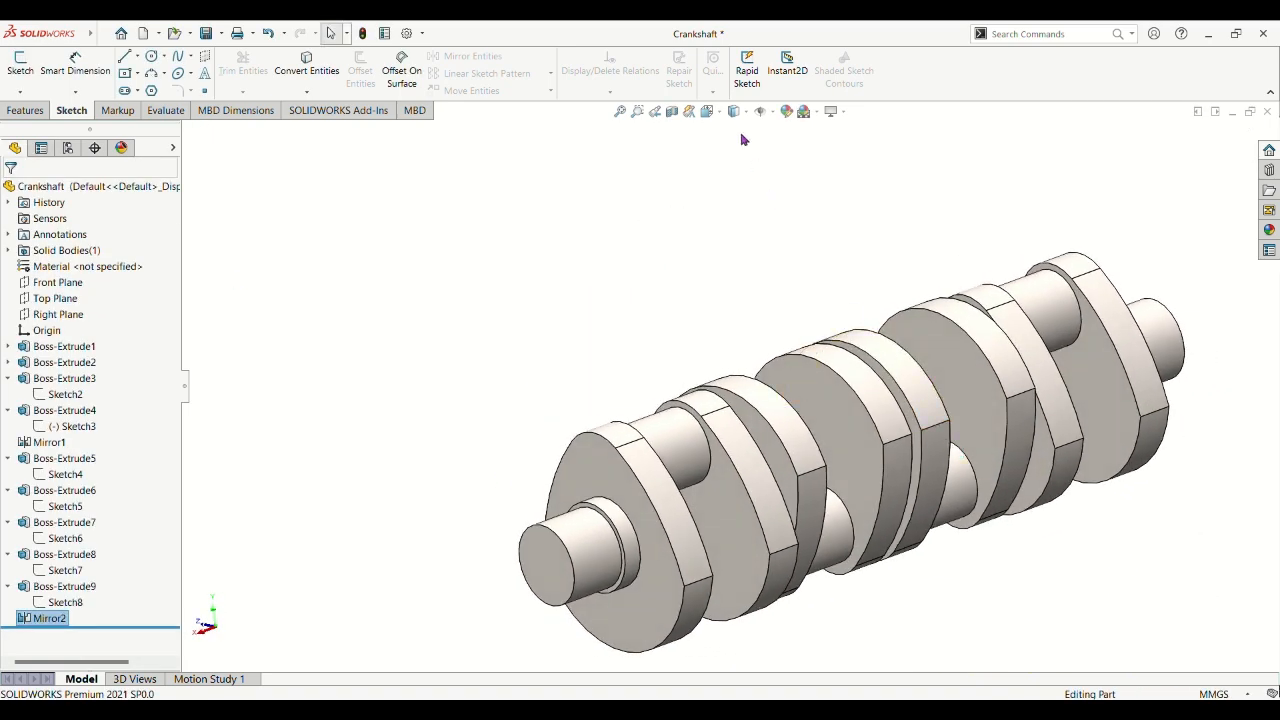
pyautogui.click(707, 111)
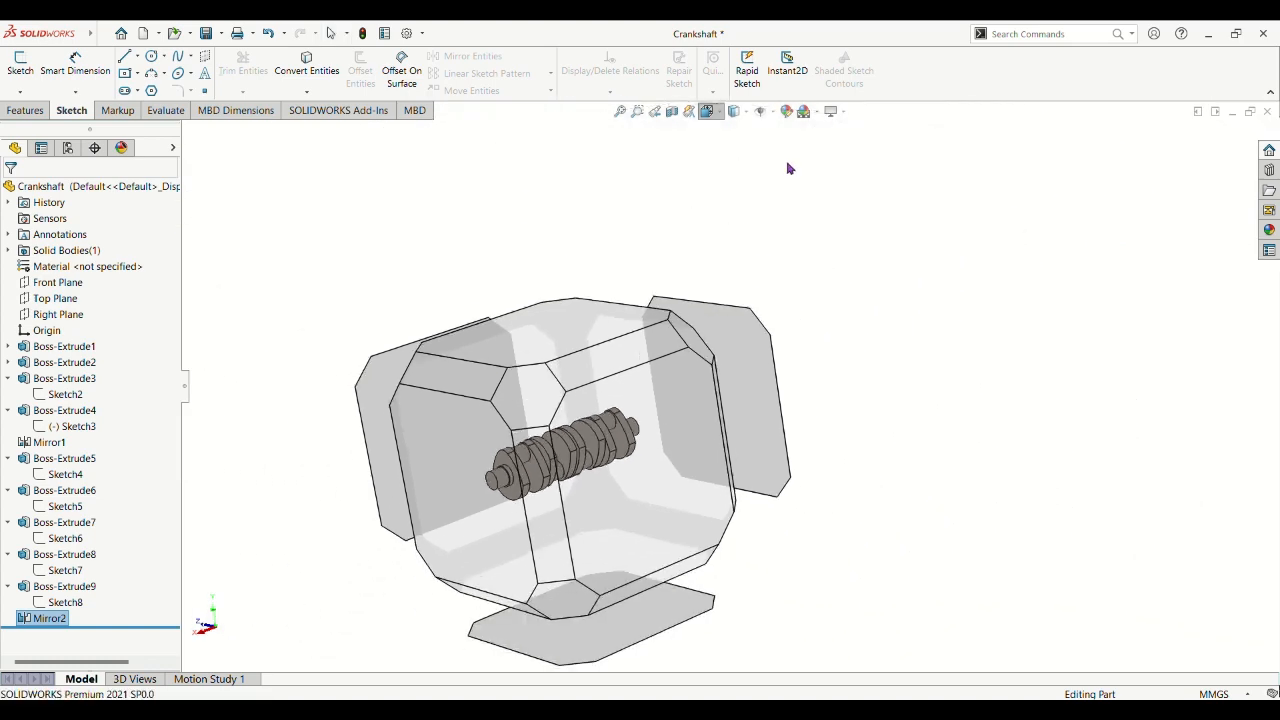
pyautogui.hotkey('ctrl', '7')
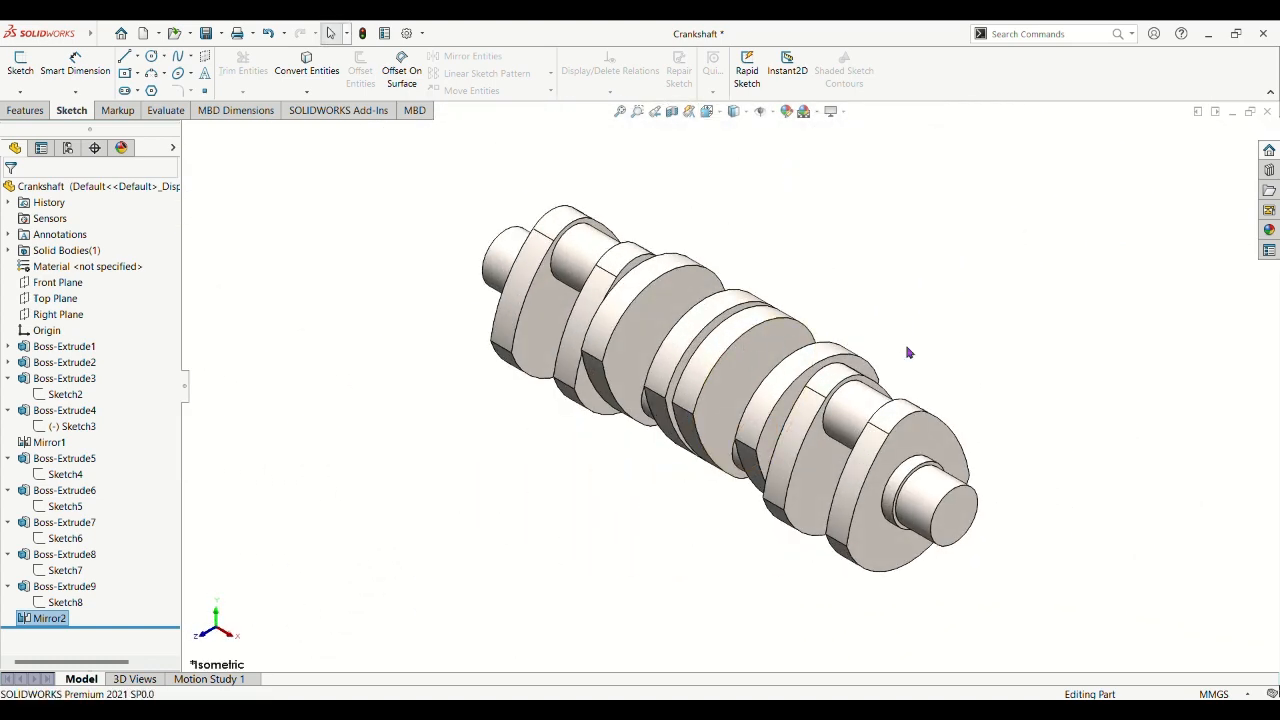
pyautogui.scroll(1, 901, 347)
pyautogui.scroll(-1, 901, 347)
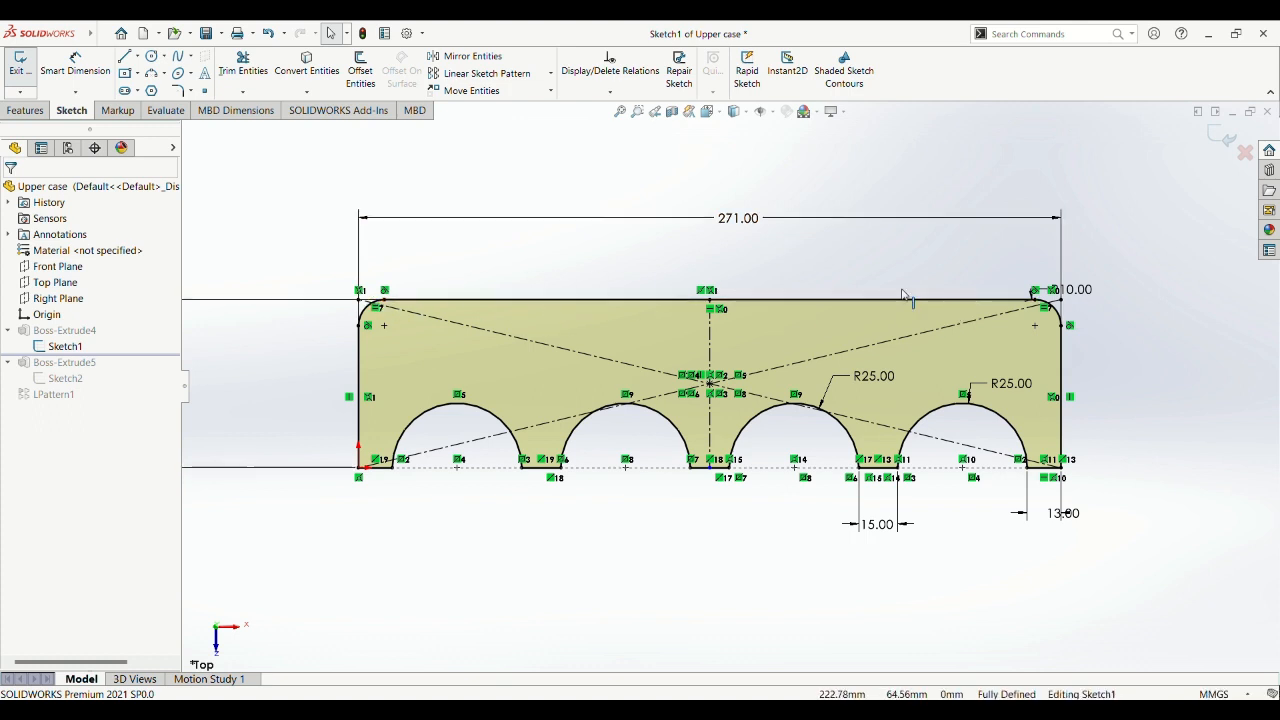
# Review the Sketch Fillet settings and examine the rounded corner and centerlines of the upper case's Sketch1 profile.
pyautogui.press('f')
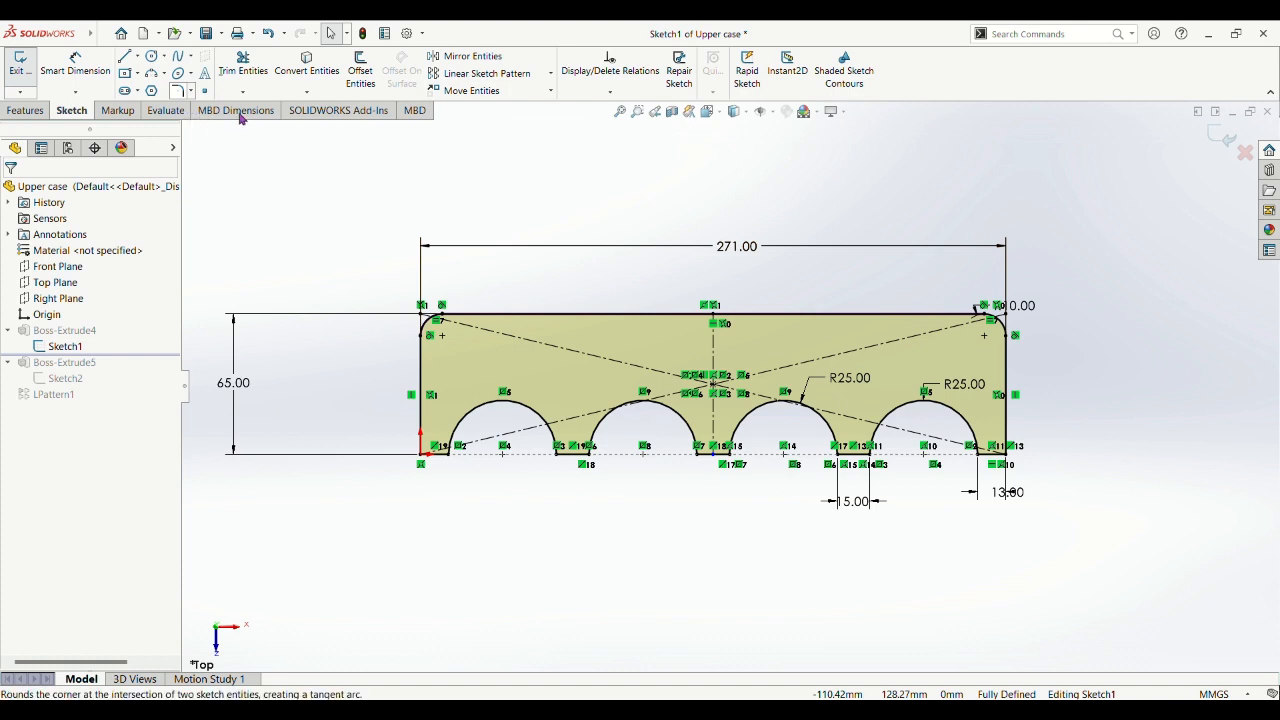
pyautogui.click(178, 91)
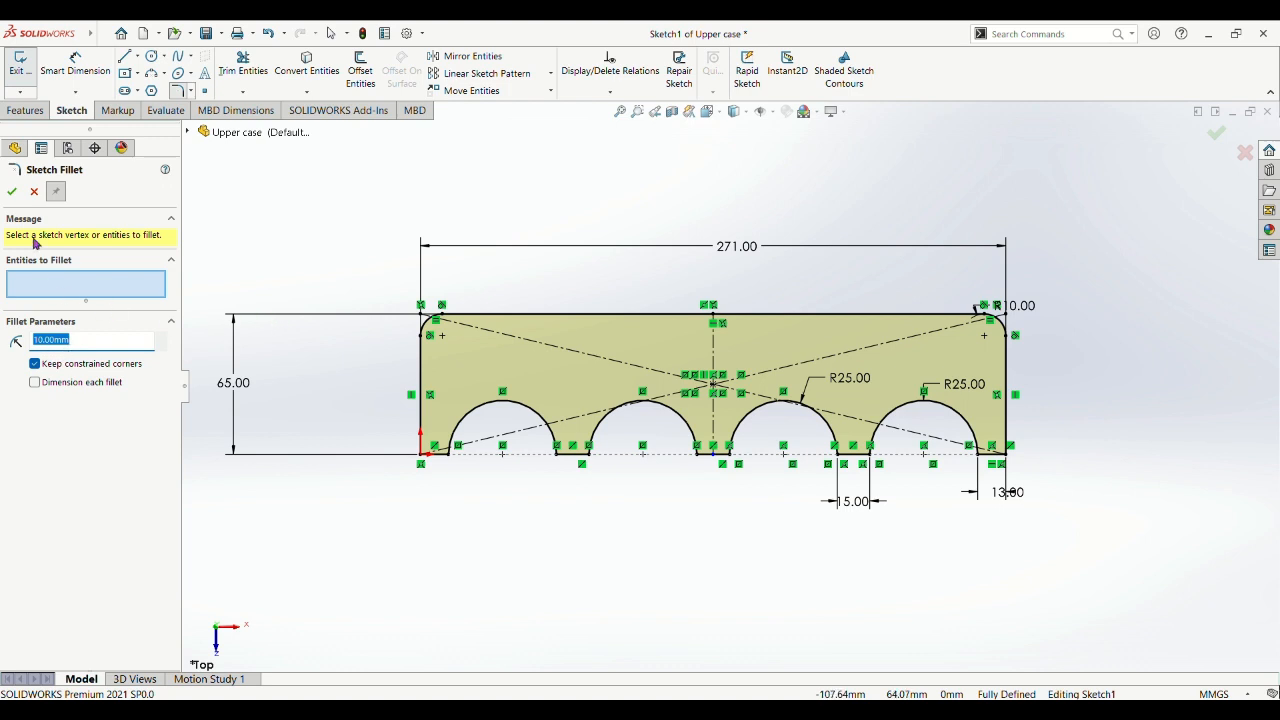
pyautogui.click(12, 192)
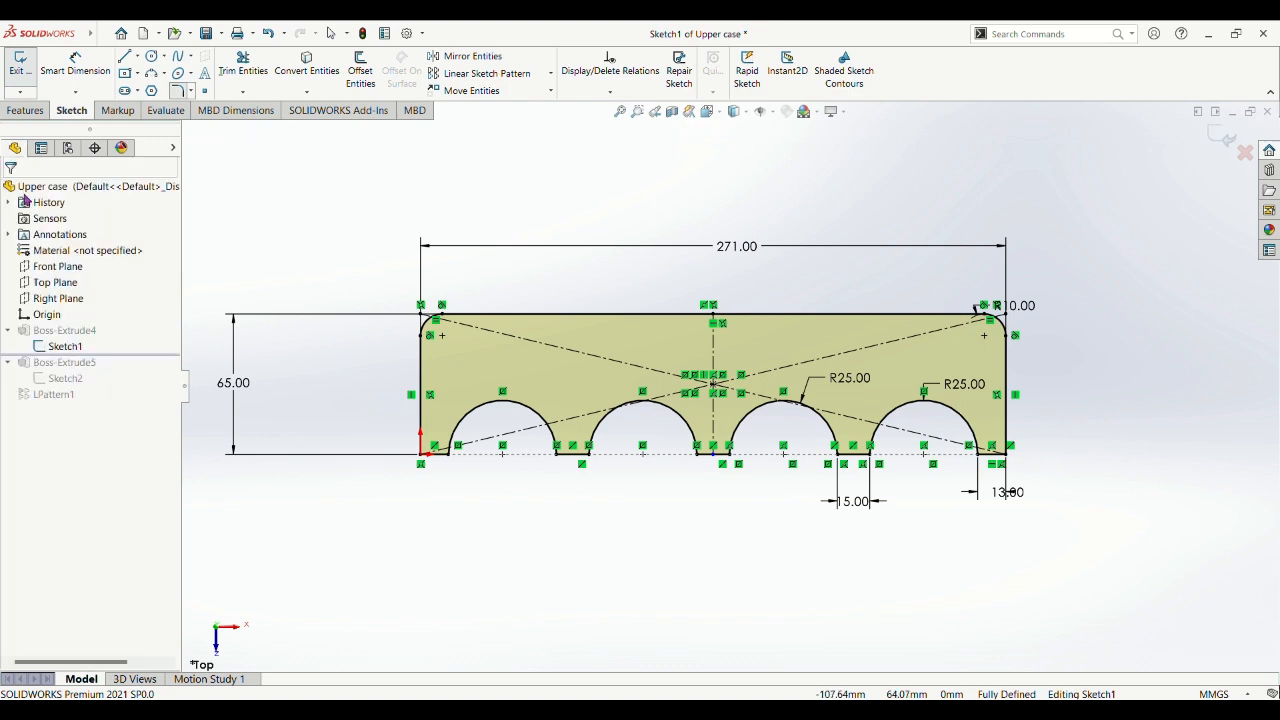
pyautogui.scroll(-8, 414, 300)
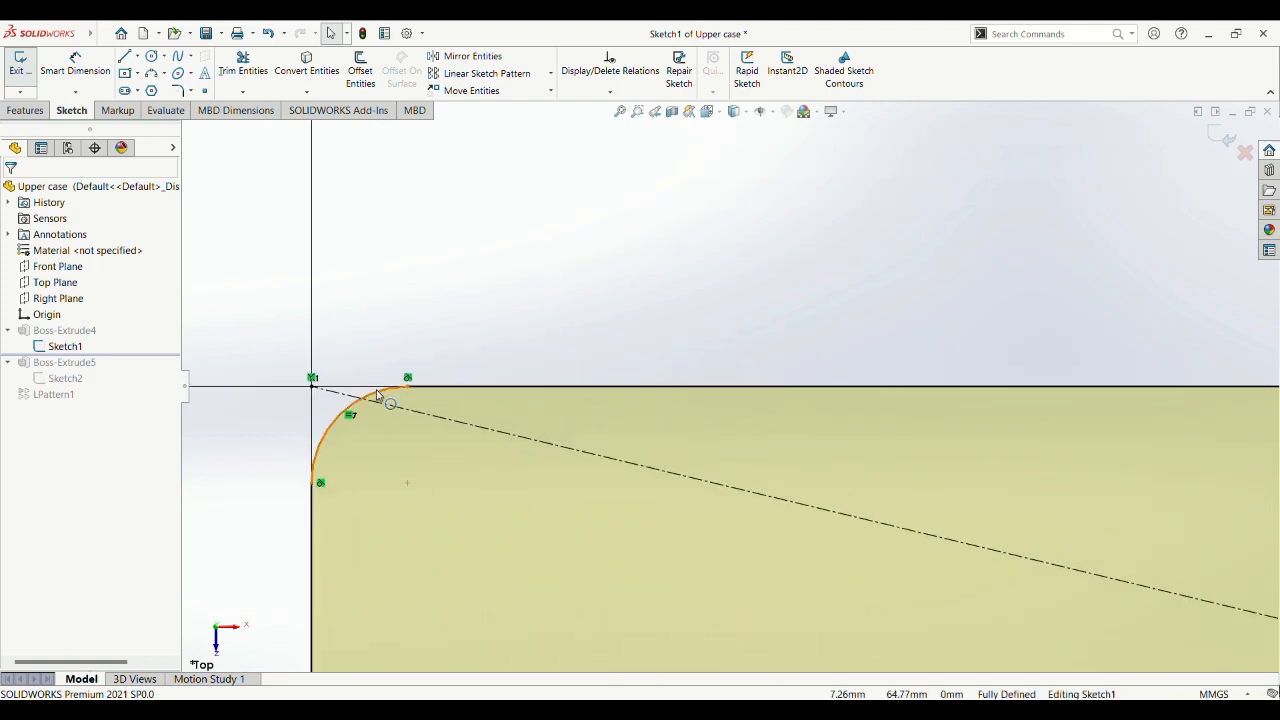
pyautogui.scroll(10, 720, 306)
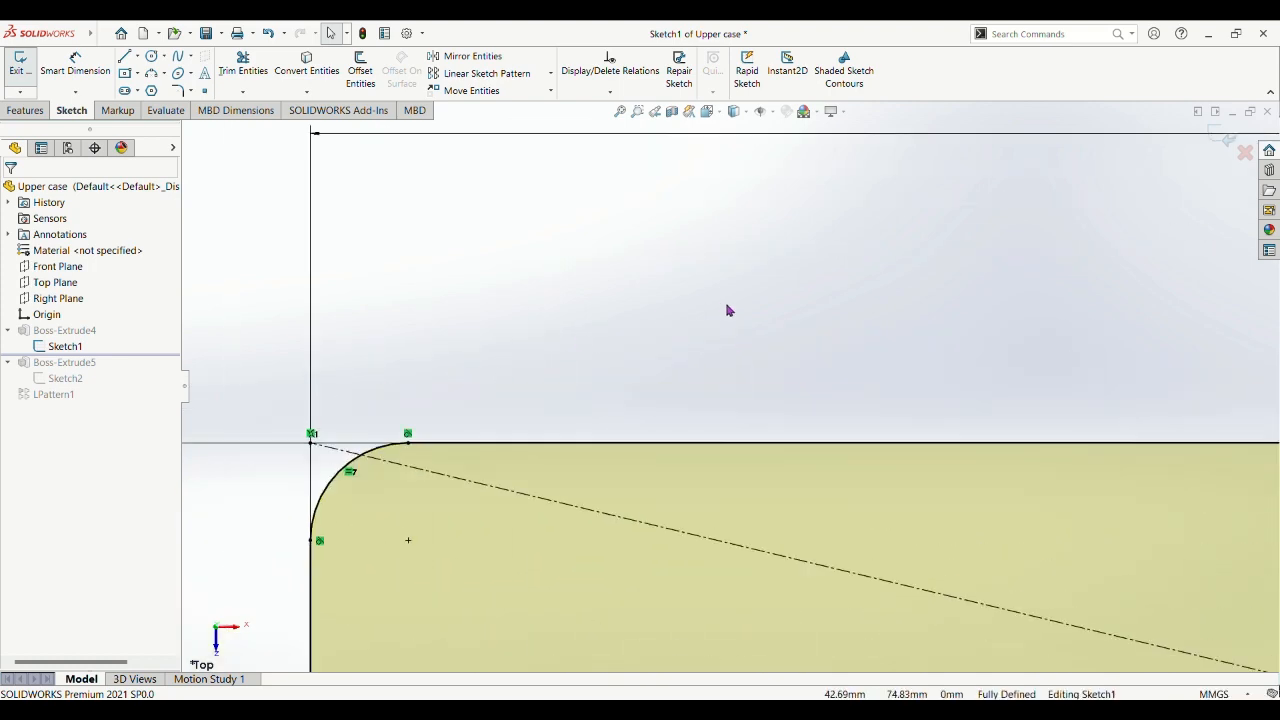
pyautogui.scroll(-2, 1196, 446)
pyautogui.scroll(2, 1095, 446)
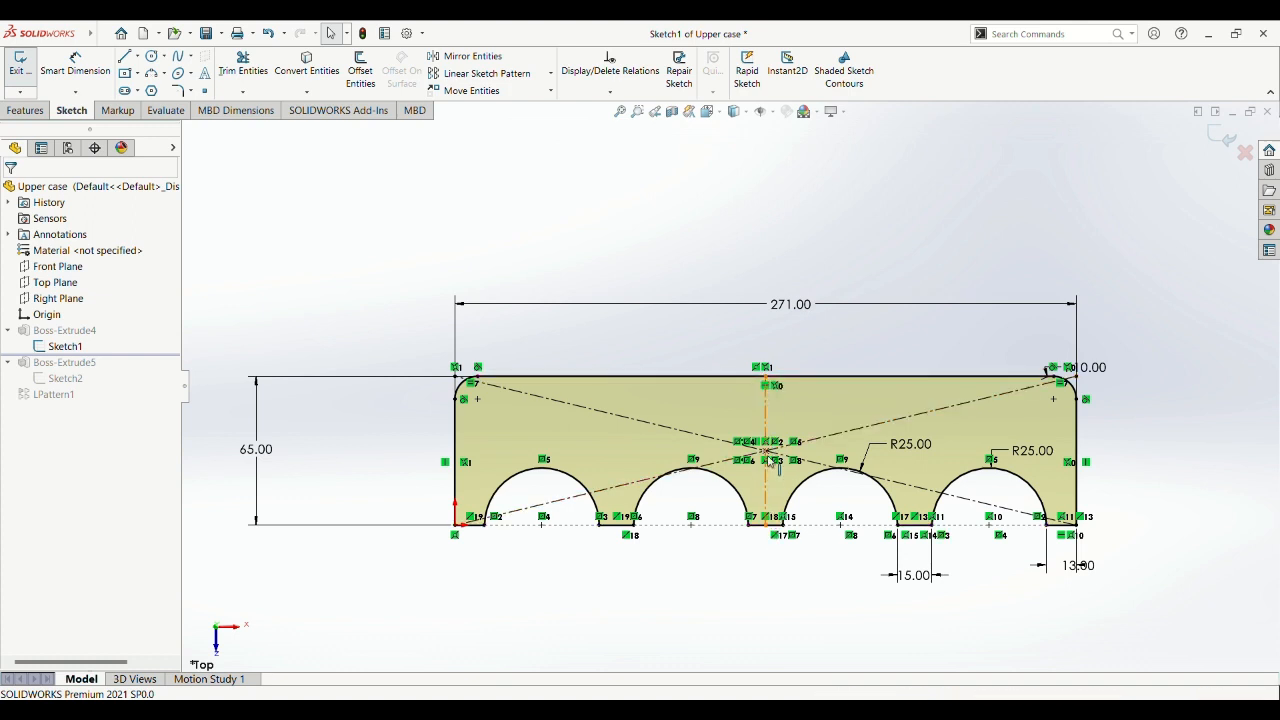
pyautogui.scroll(-2, 1010, 305)
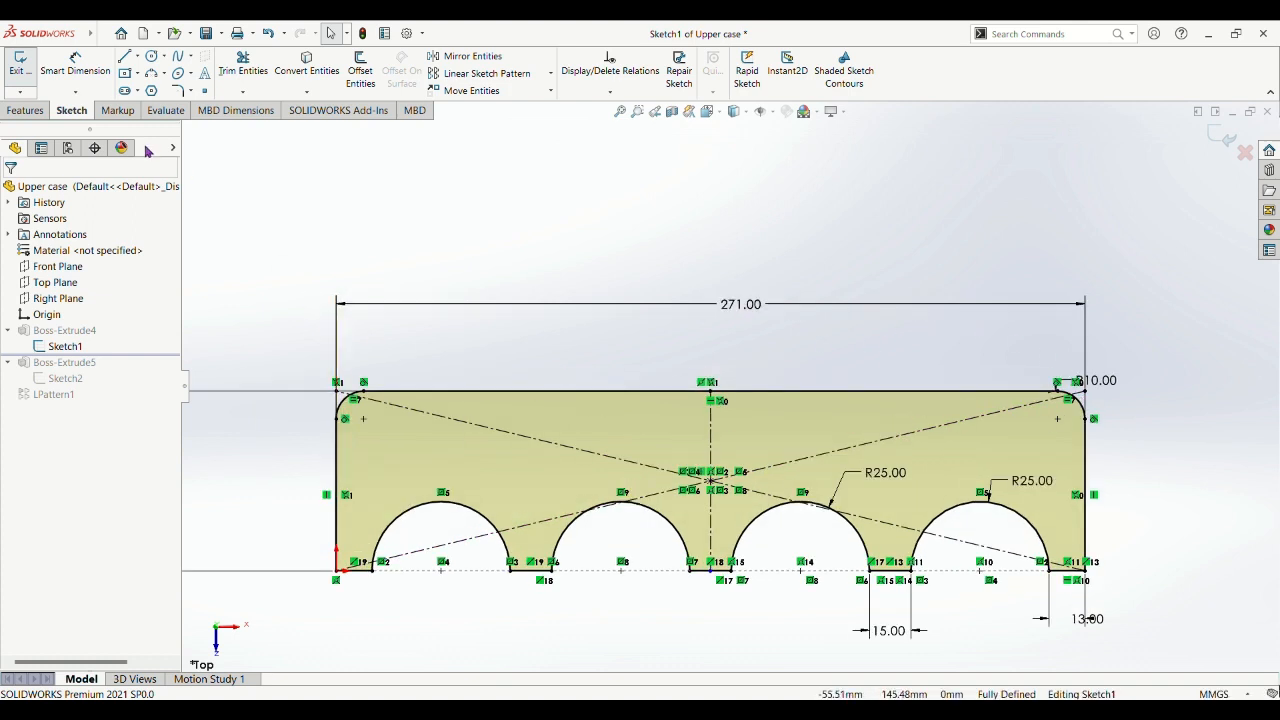
# Bring up the Circle and Mirror Entities tools for the semicircular cutouts, cancel them, and exit Sketch1.
pyautogui.click(154, 57)
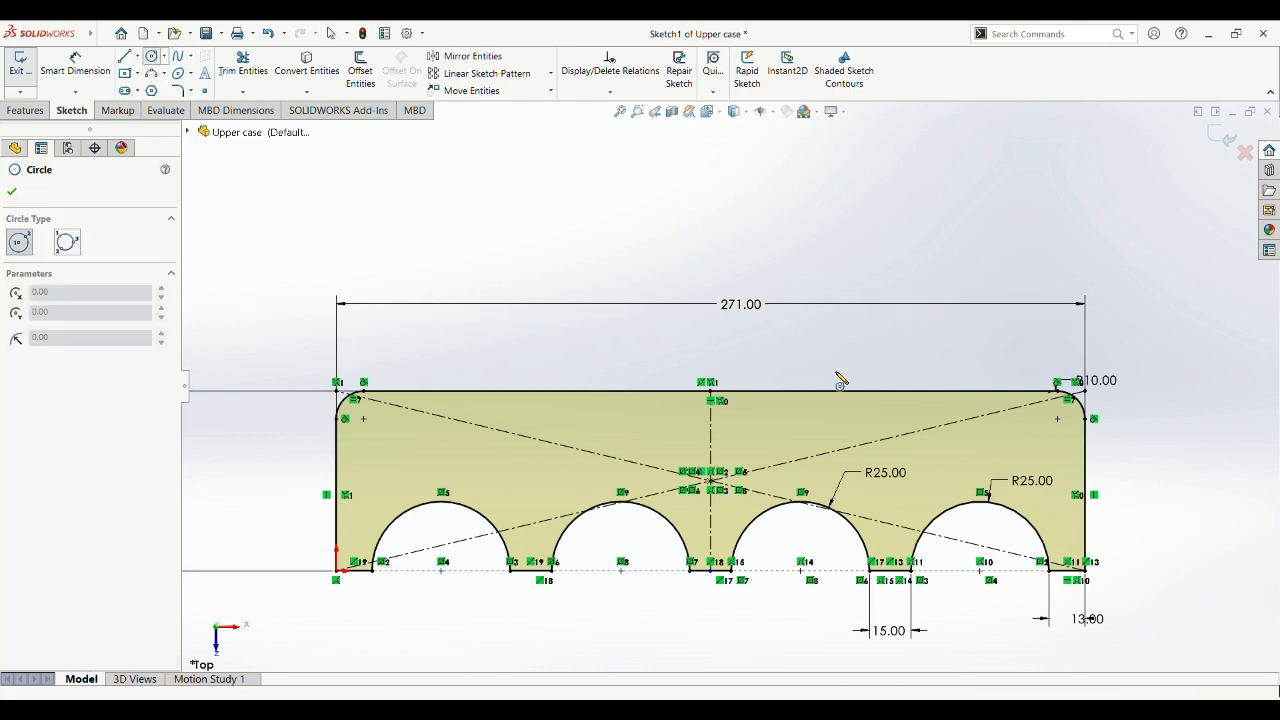
pyautogui.scroll(-1, 1066, 514)
pyautogui.scroll(1, 939, 556)
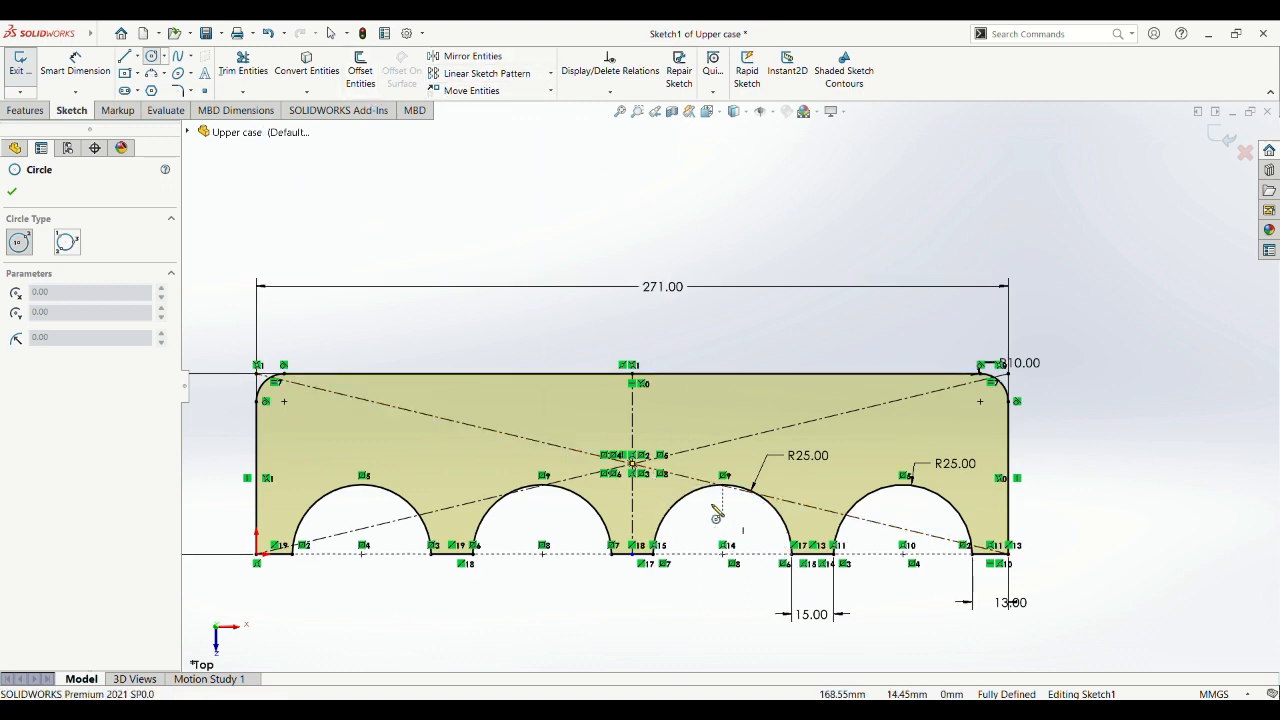
pyautogui.click(488, 57)
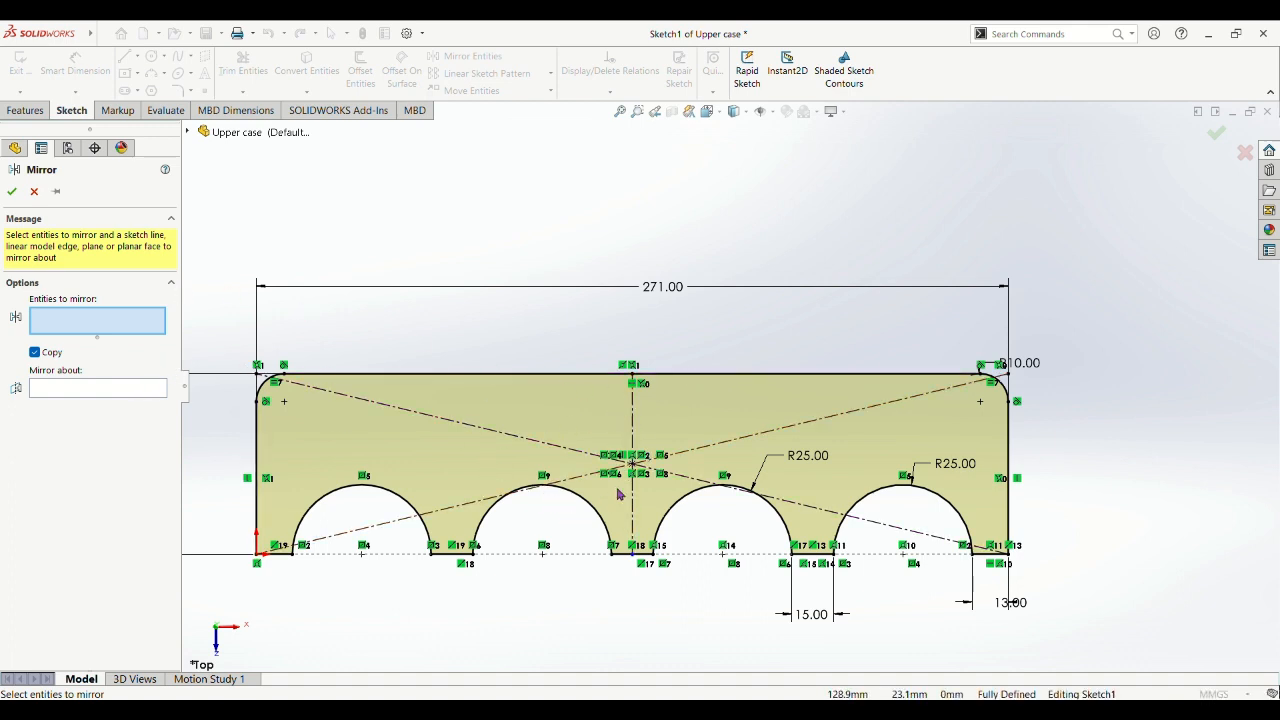
pyautogui.click(34, 191)
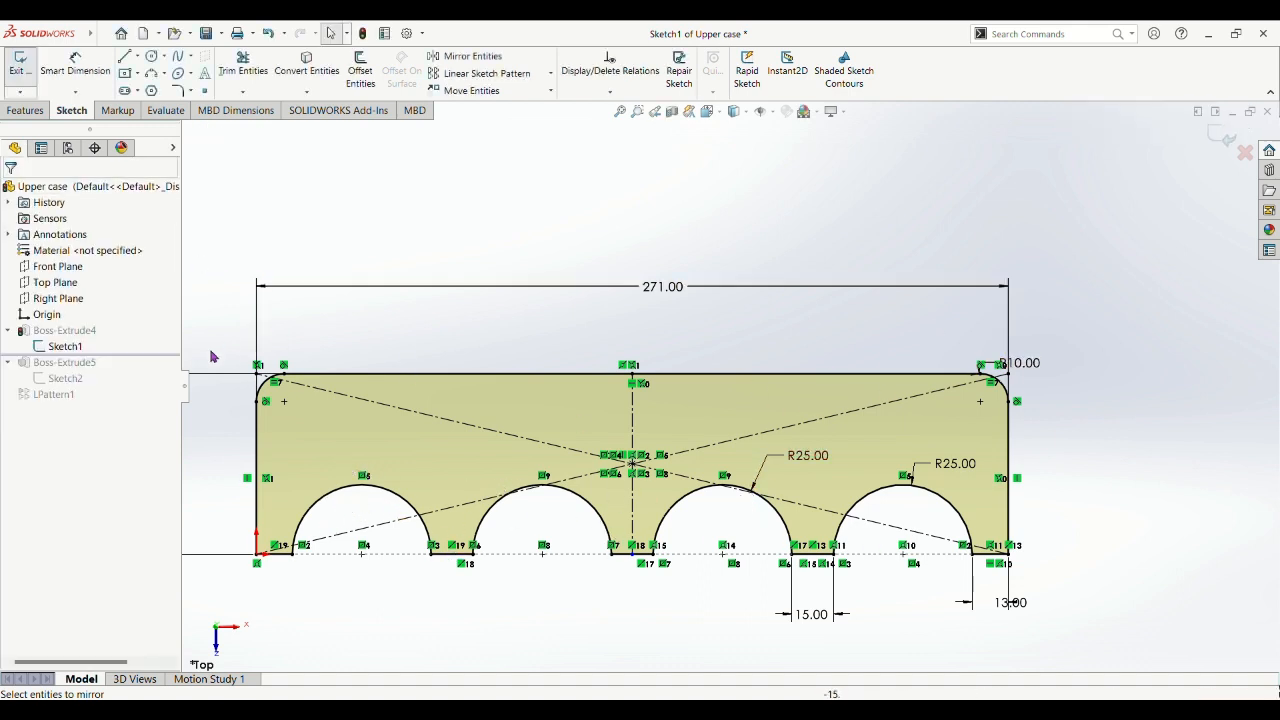
pyautogui.click(20, 64)
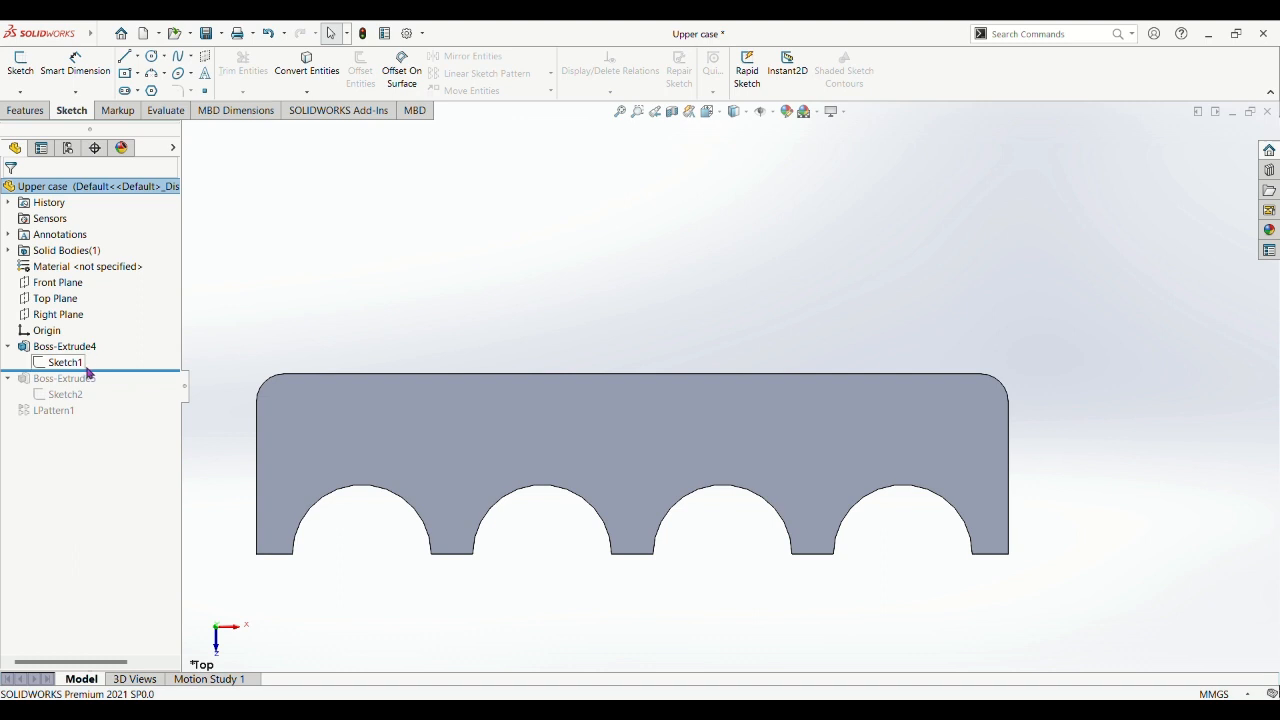
# Open Boss-Extrude4, examine the case body's extrusion depth and direction from below, and close its settings.
pyautogui.moveTo(174, 366); pyautogui.dragTo(108, 354)
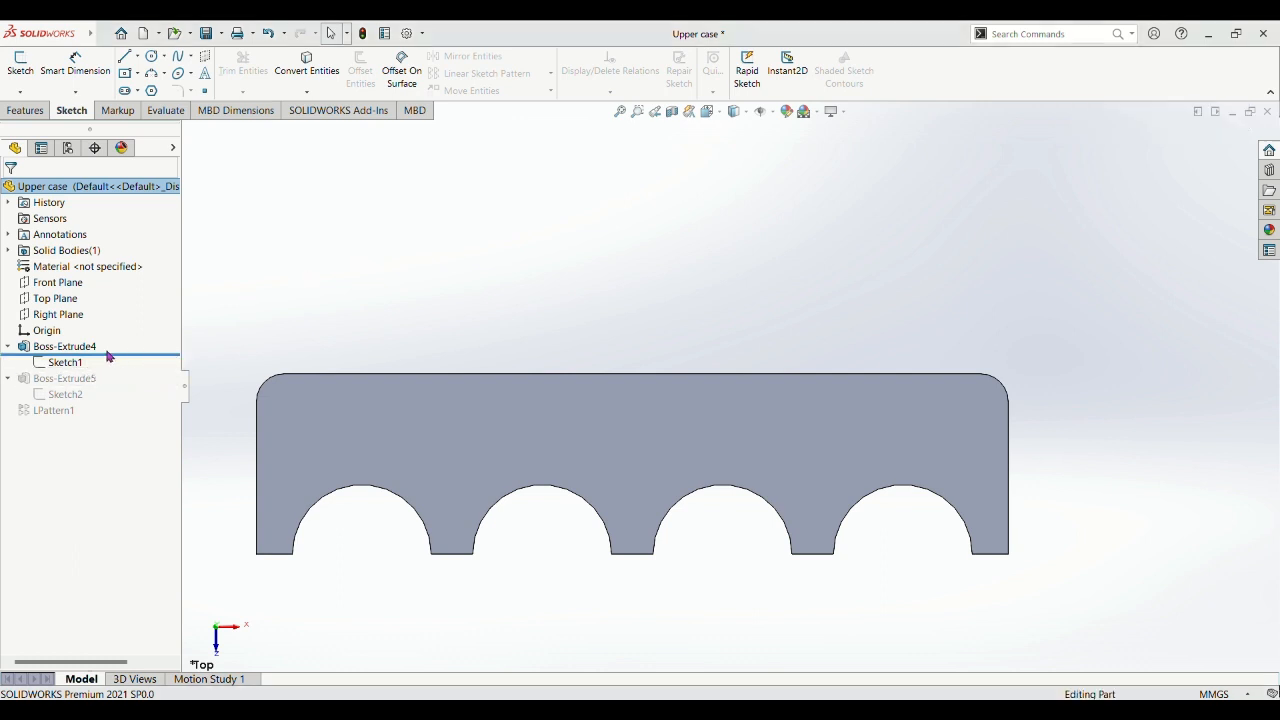
pyautogui.click(86, 346)
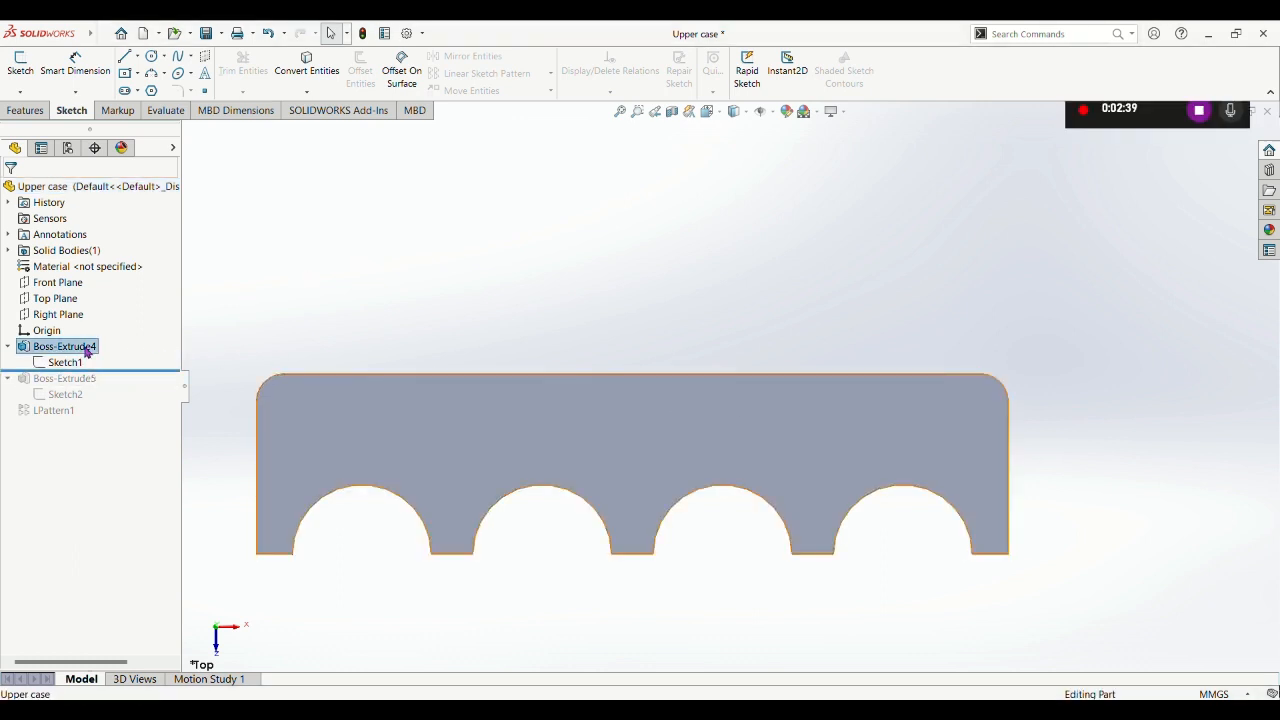
pyautogui.click(90, 322)
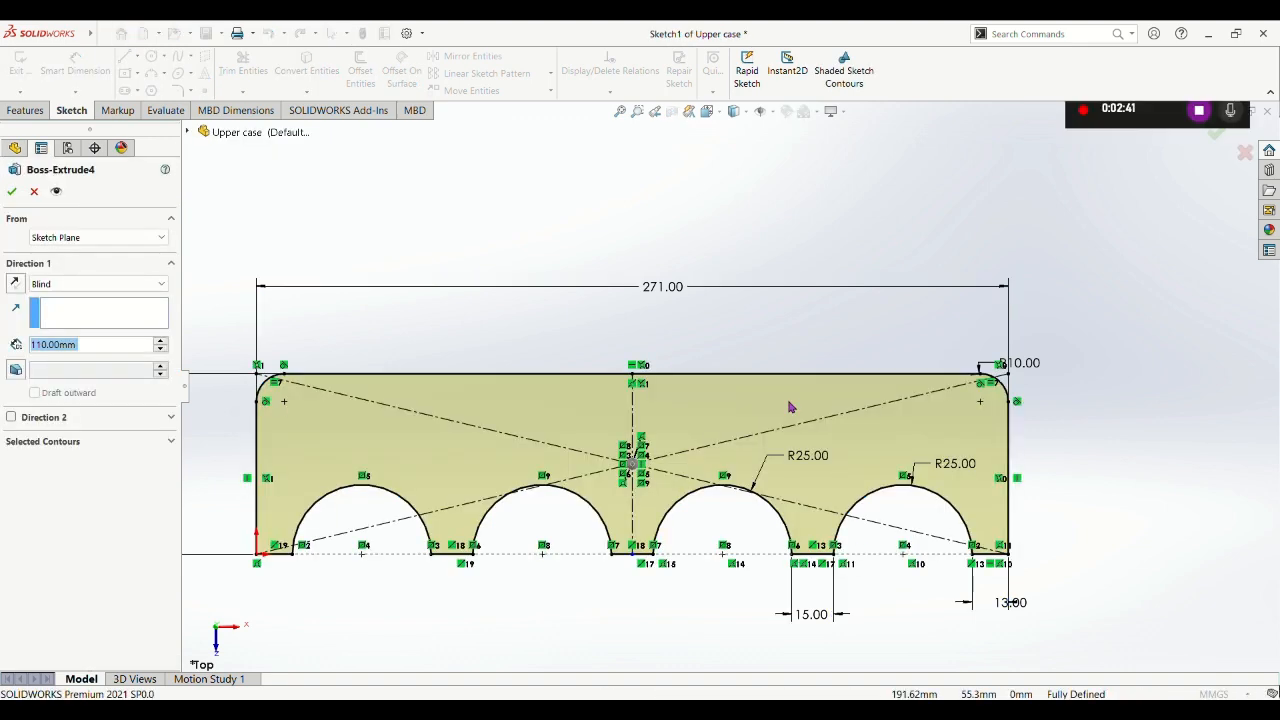
pyautogui.moveTo(826, 360)
pyautogui.mouseDown(button='middle')
pyautogui.moveTo(808, 340)
pyautogui.moveTo(804, 258)
pyautogui.mouseUp(button='middle')
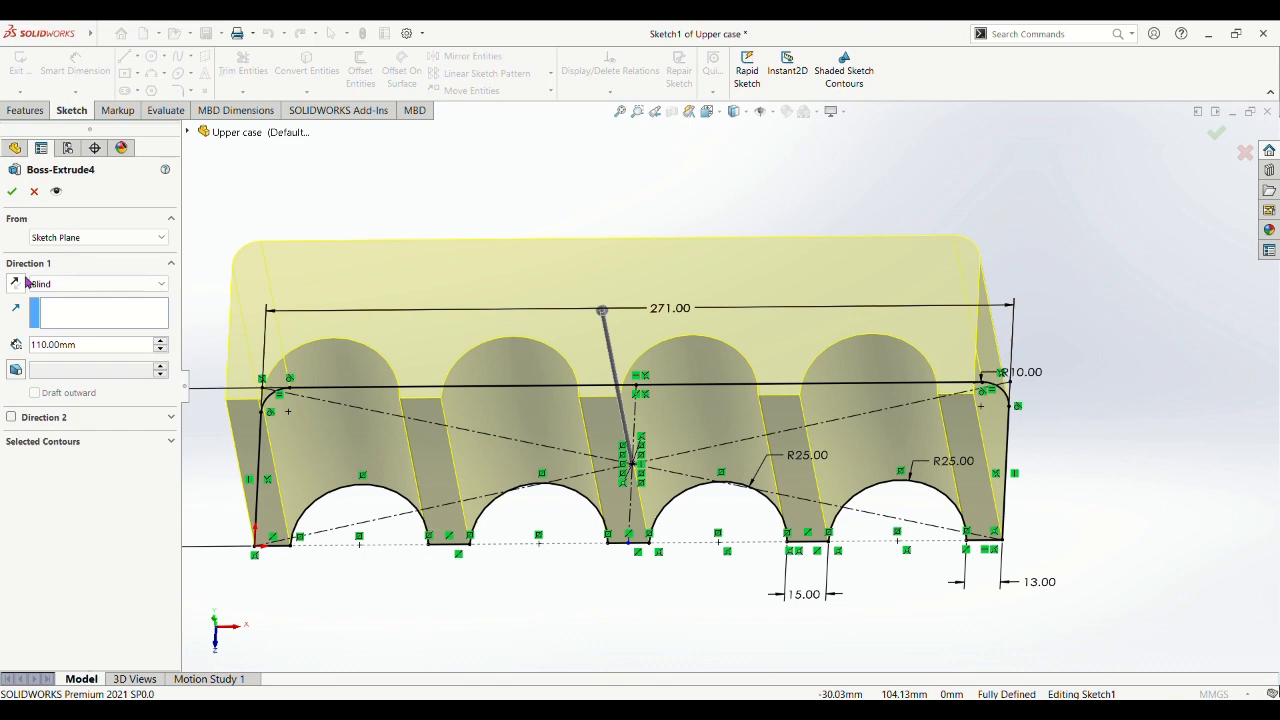
pyautogui.press('Return')
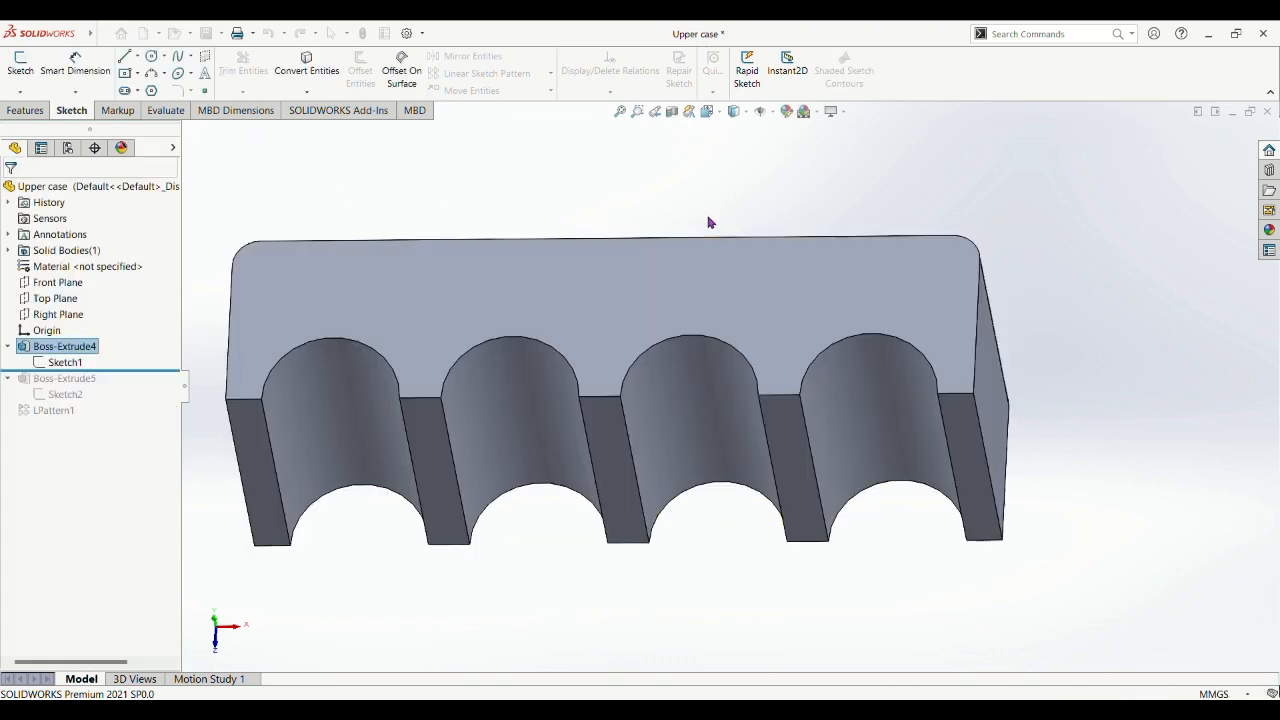
pyautogui.moveTo(709, 220); pyautogui.dragTo(536, 253, button='middle')
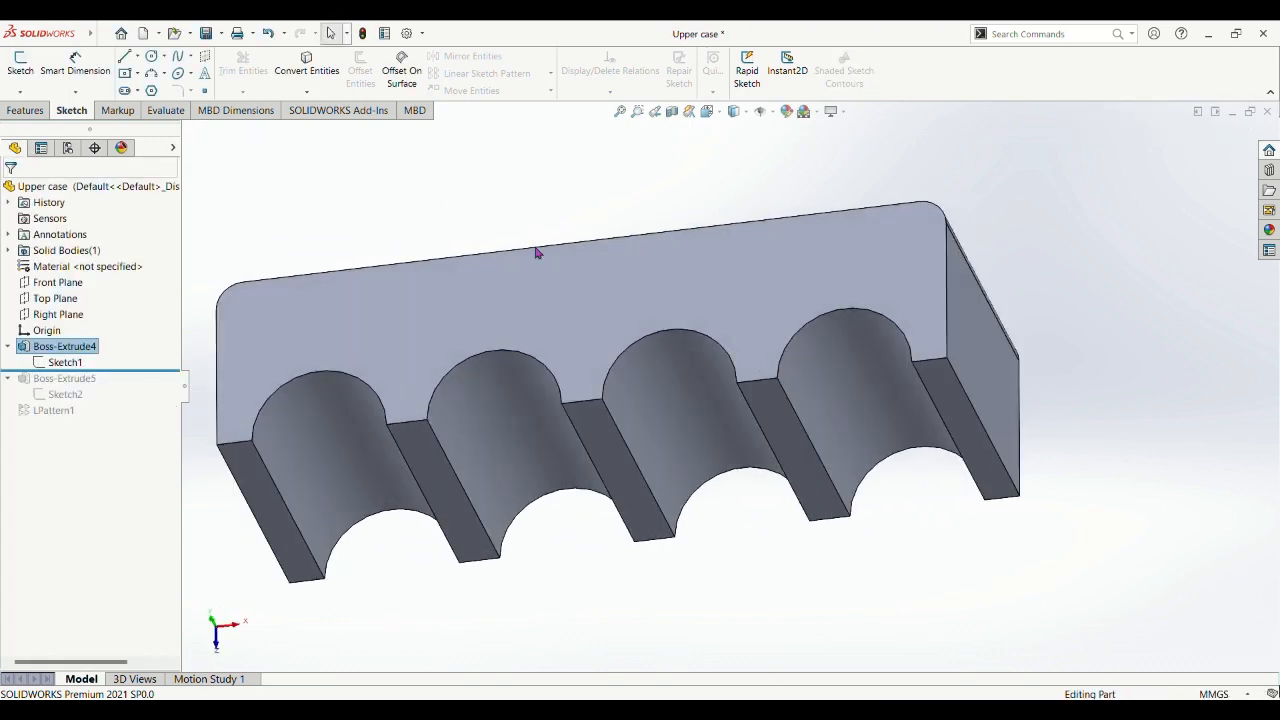
# Roll the upper case forward past Boss-Extrude5, open Sketch2, and examine its rib outline with the Offset Entities settings.
pyautogui.moveTo(139, 371); pyautogui.dragTo(160, 400)
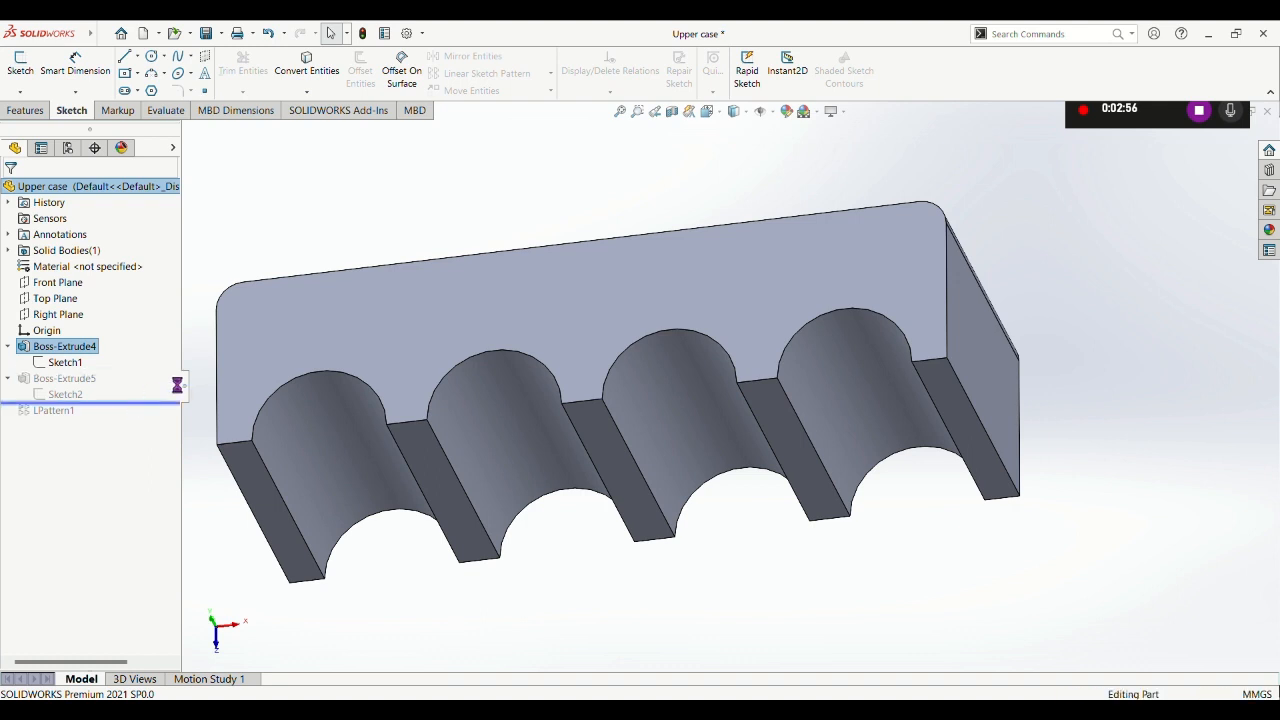
pyautogui.click(70, 395)
pyautogui.click(86, 376)
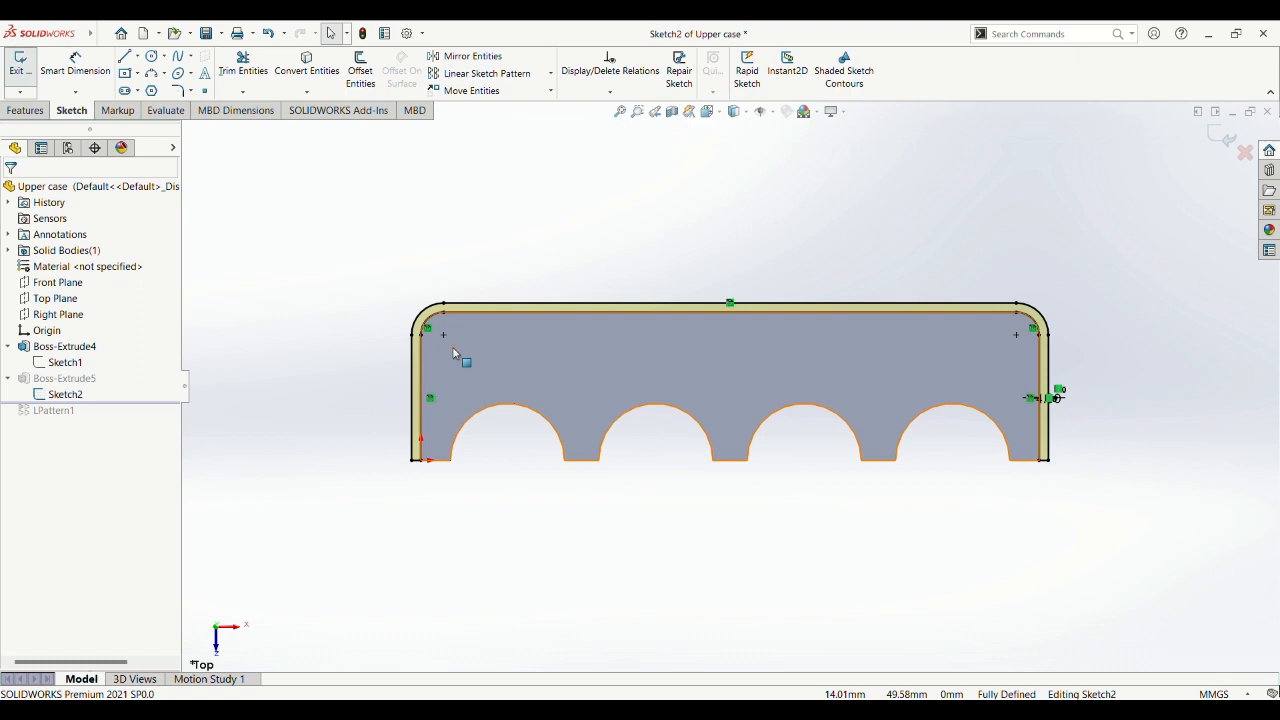
pyautogui.click(361, 74)
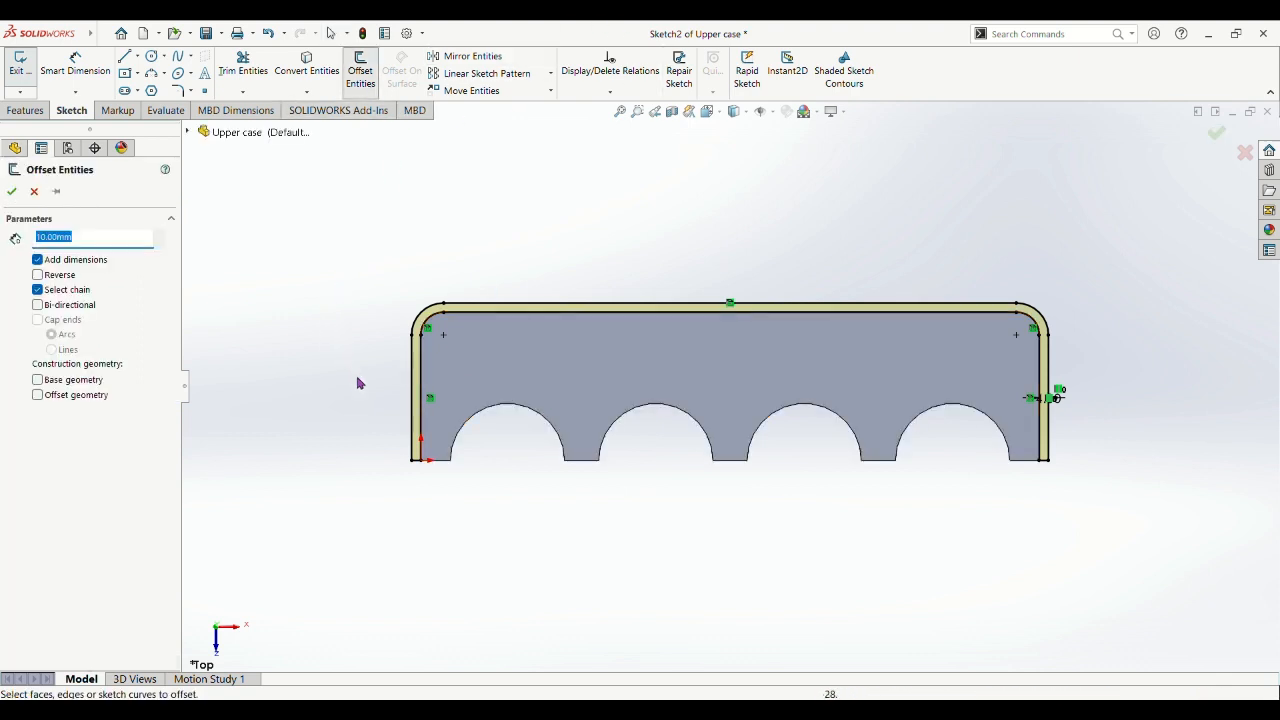
pyautogui.scroll(-1, 666, 347)
pyautogui.scroll(1, 768, 443)
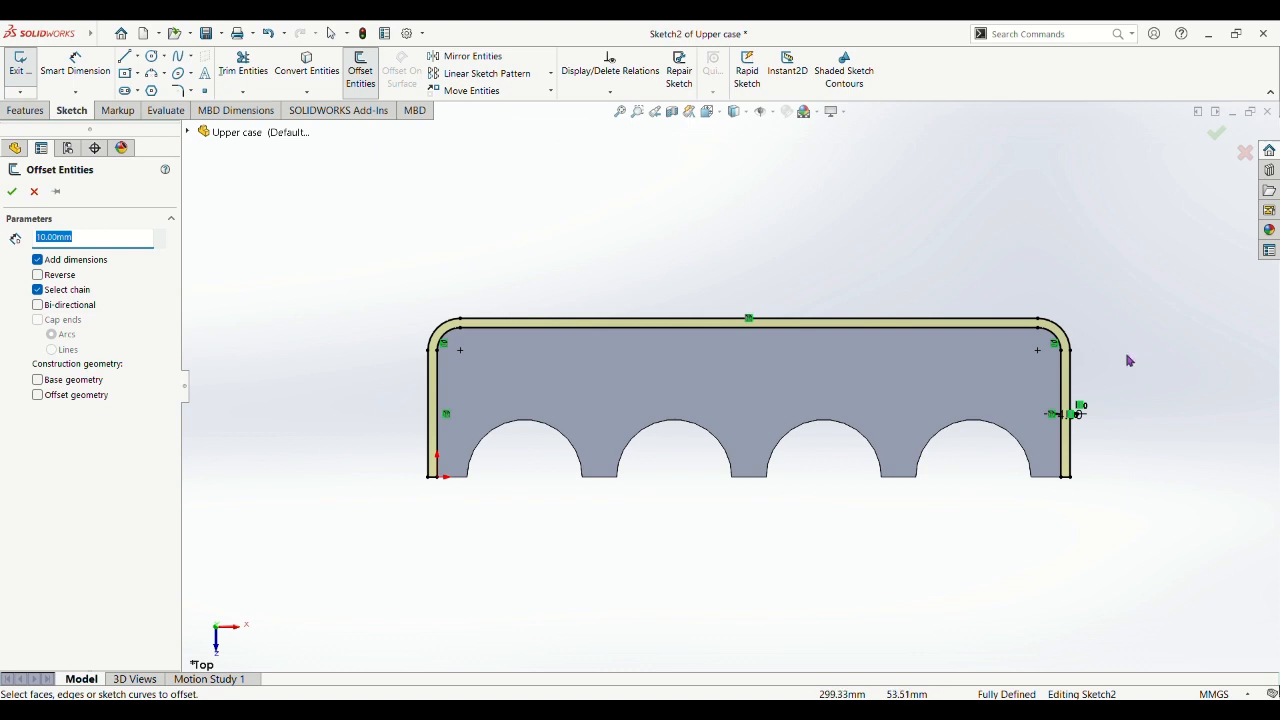
pyautogui.moveTo(1151, 386)
pyautogui.mouseDown(button='middle')
pyautogui.moveTo(1120, 420)
pyautogui.moveTo(1080, 423)
pyautogui.moveTo(1083, 451)
pyautogui.moveTo(1086, 352)
pyautogui.mouseUp(button='middle')
pyautogui.scroll(-3, 1100, 377)
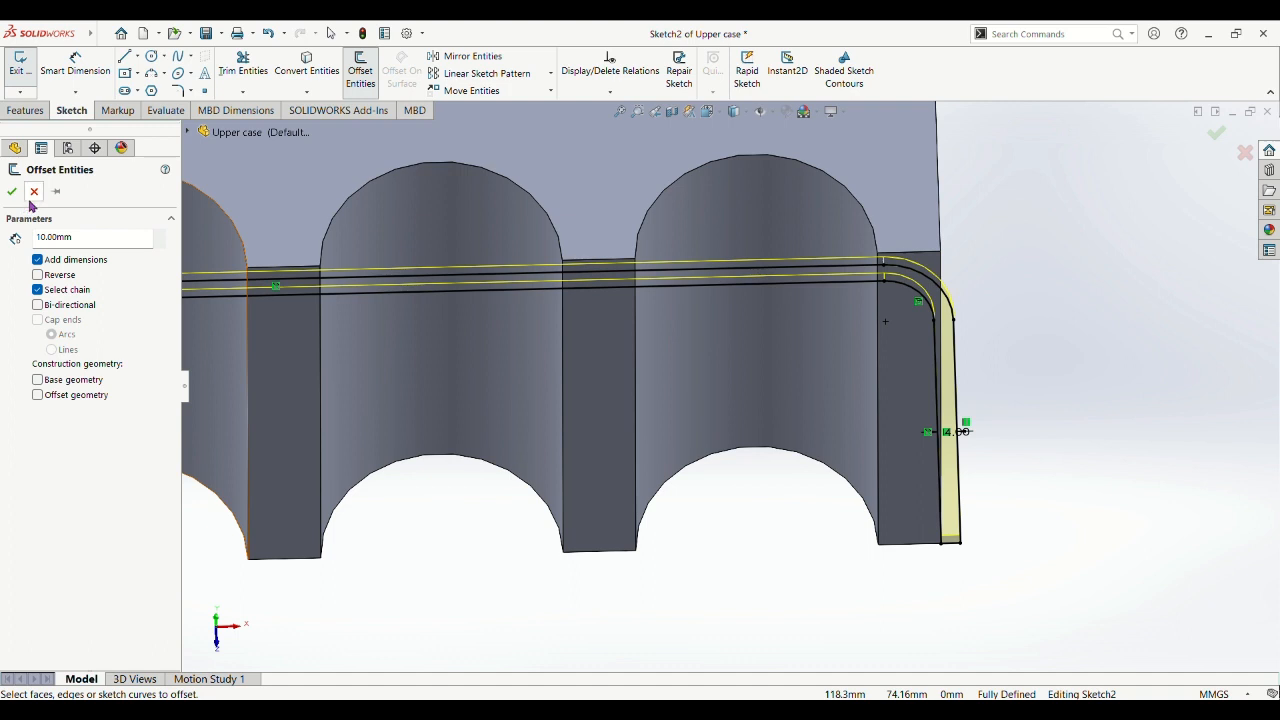
# Review the Convert Entities settings against the case's outer edges, close them without a selection, and exit Sketch2.
pyautogui.click(329, 82)
pyautogui.scroll(3, 489, 283)
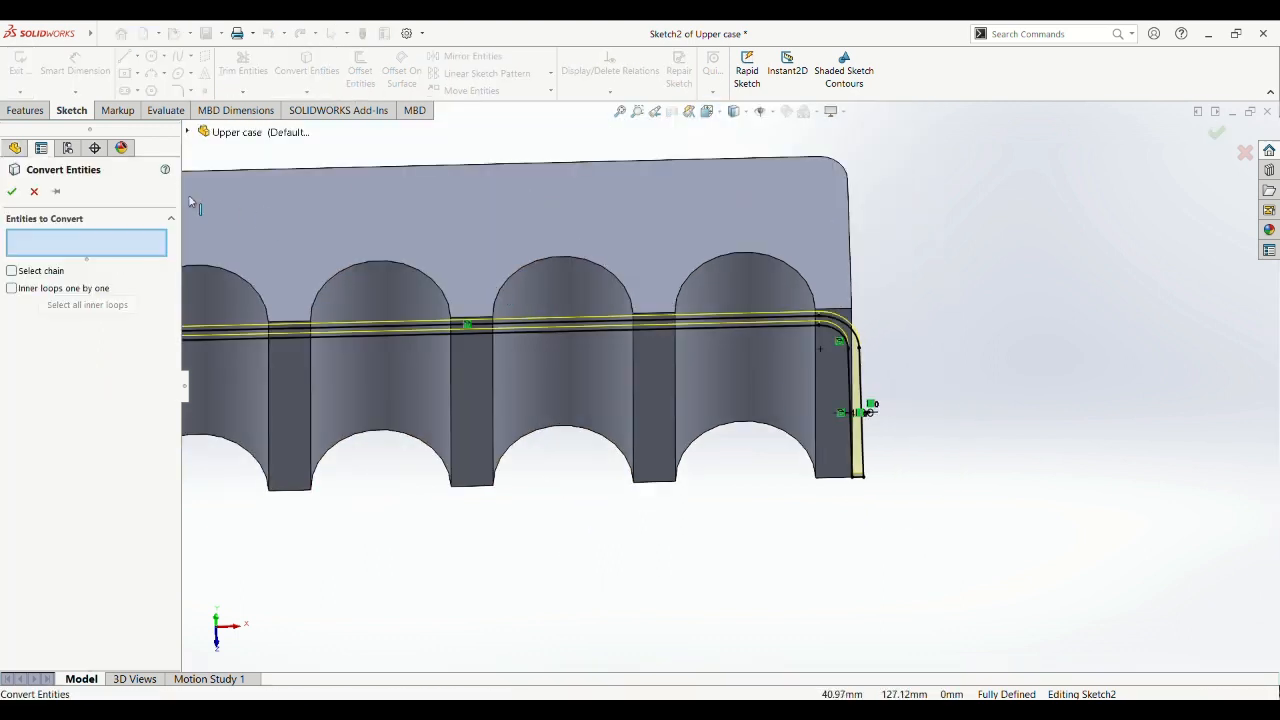
pyautogui.scroll(4, 451, 293)
pyautogui.scroll(-4, 1120, 396)
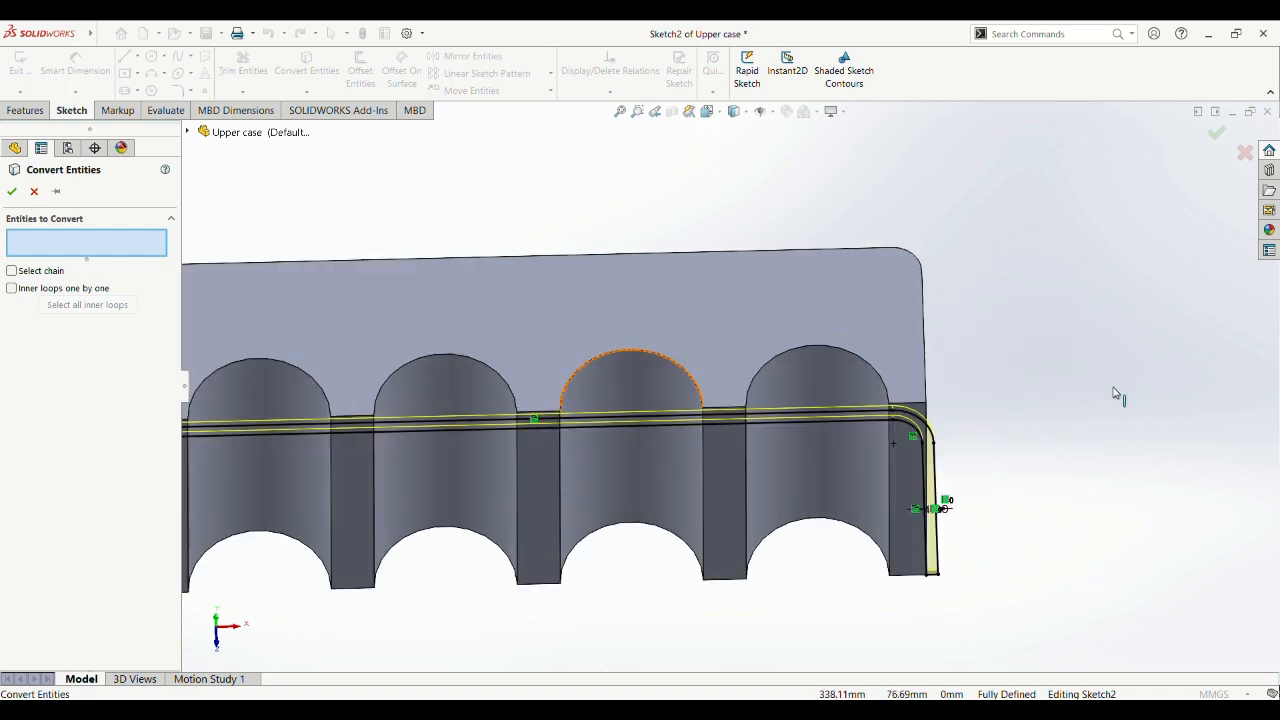
pyautogui.scroll(2, 443, 303)
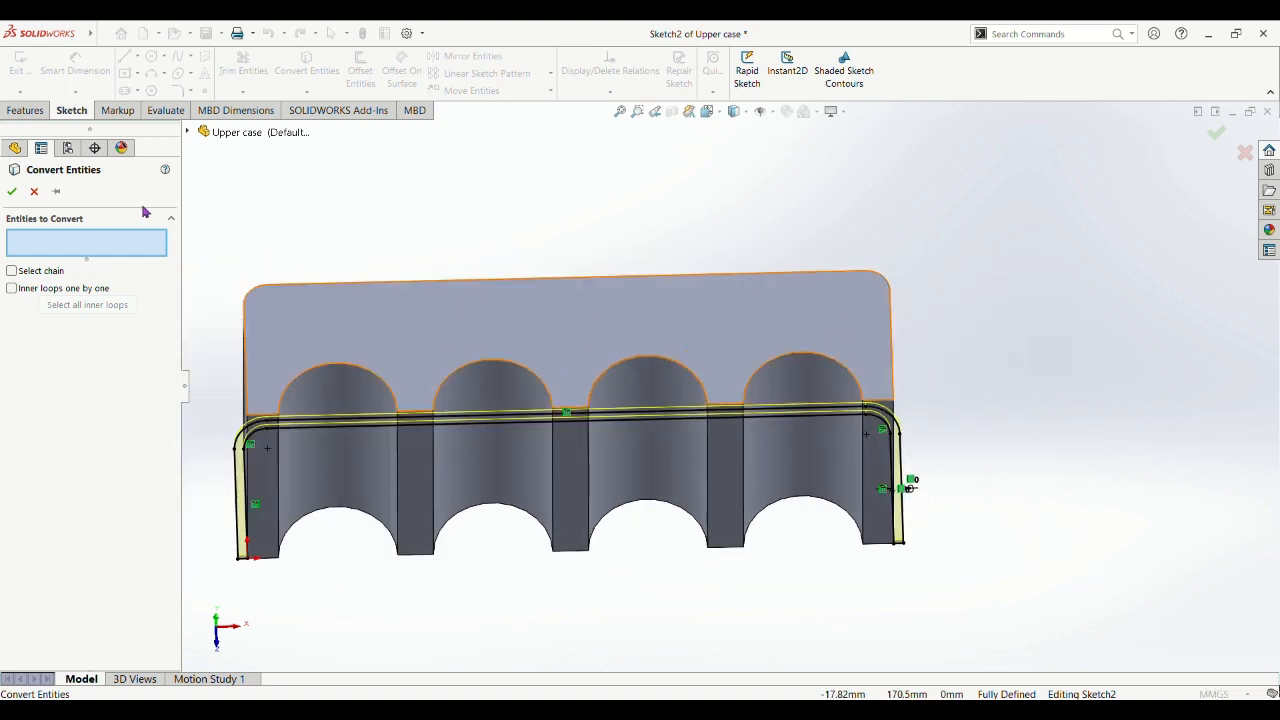
pyautogui.click(12, 193)
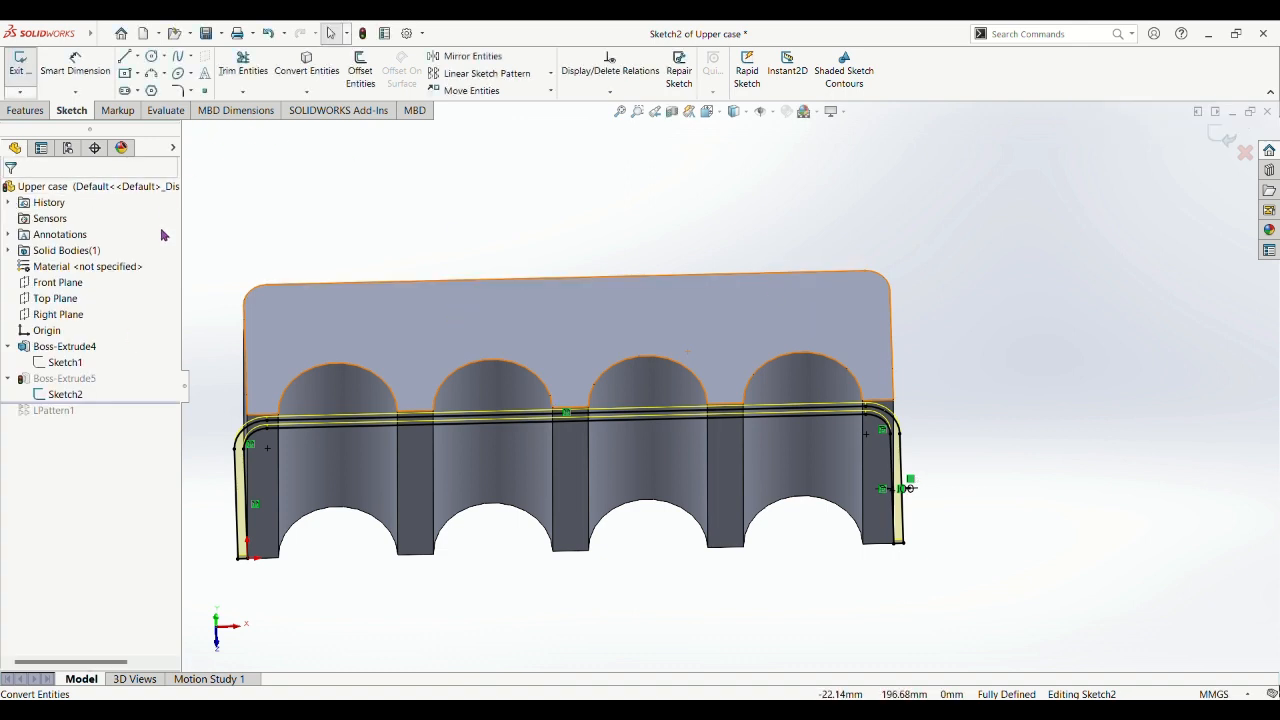
pyautogui.click(19, 70)
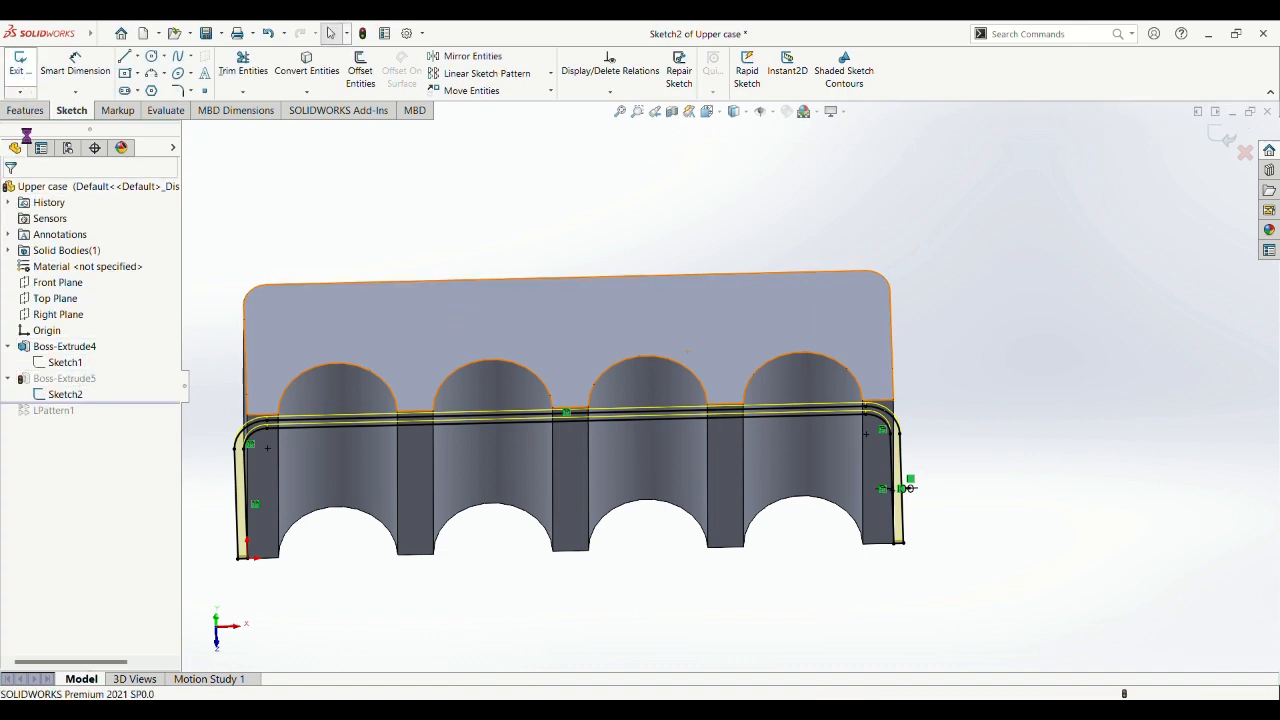
# Open Boss-Extrude5, examine the rib's extrusion depth and direction, close its settings, and inspect the rib at the case's end.
pyautogui.click(77, 384)
pyautogui.click(86, 360)
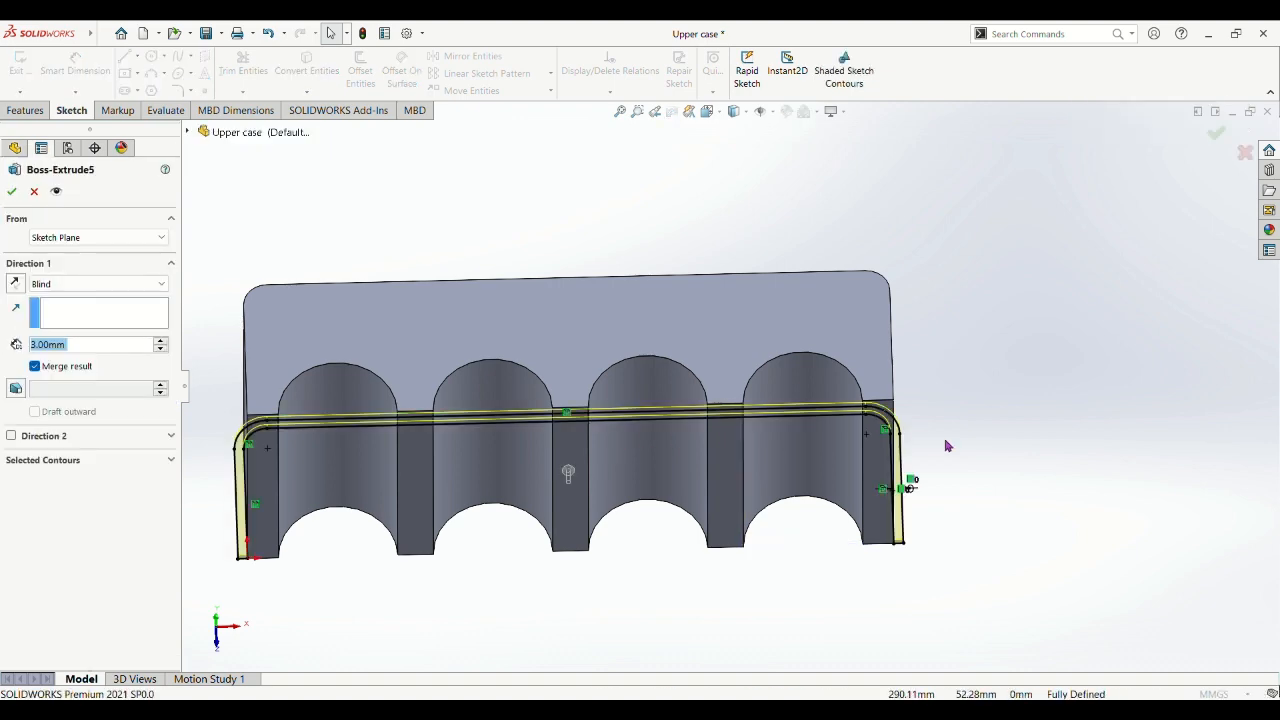
pyautogui.moveTo(1003, 483); pyautogui.dragTo(931, 500, button='middle')
pyautogui.scroll(-2, 998, 472)
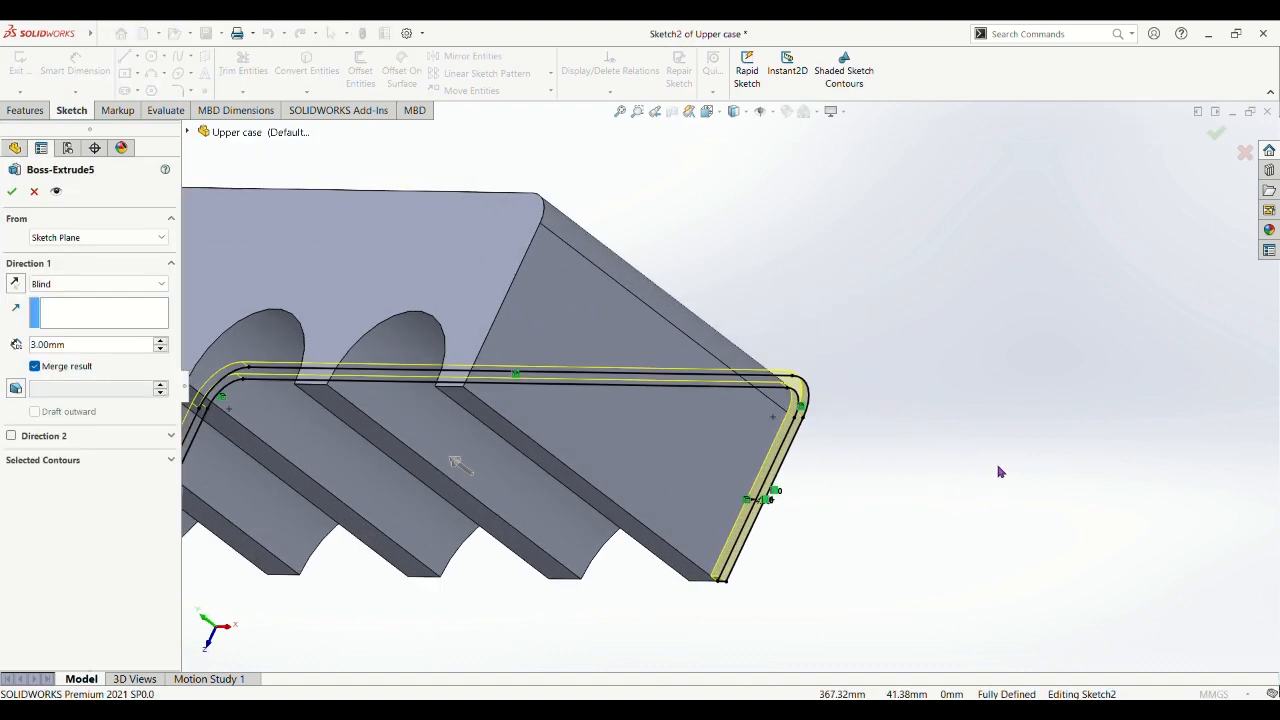
pyautogui.scroll(-1, 1000, 472)
pyautogui.scroll(1, 930, 469)
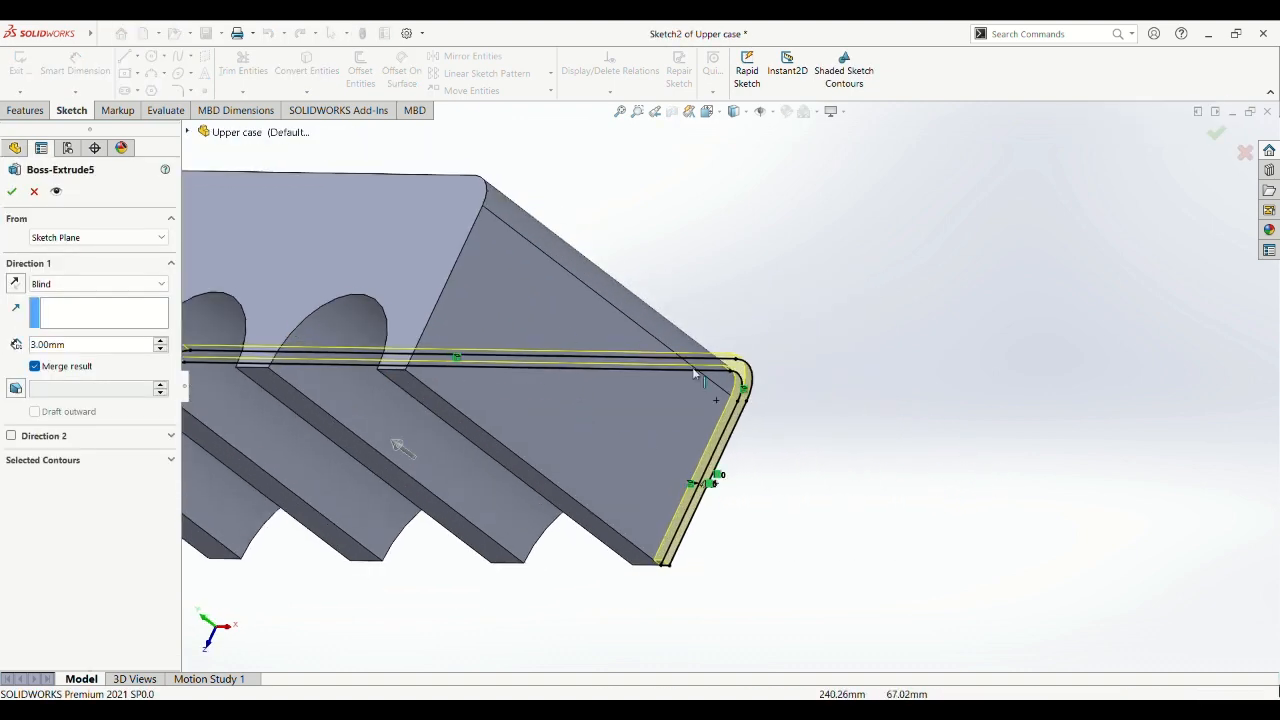
pyautogui.scroll(-1, 755, 415)
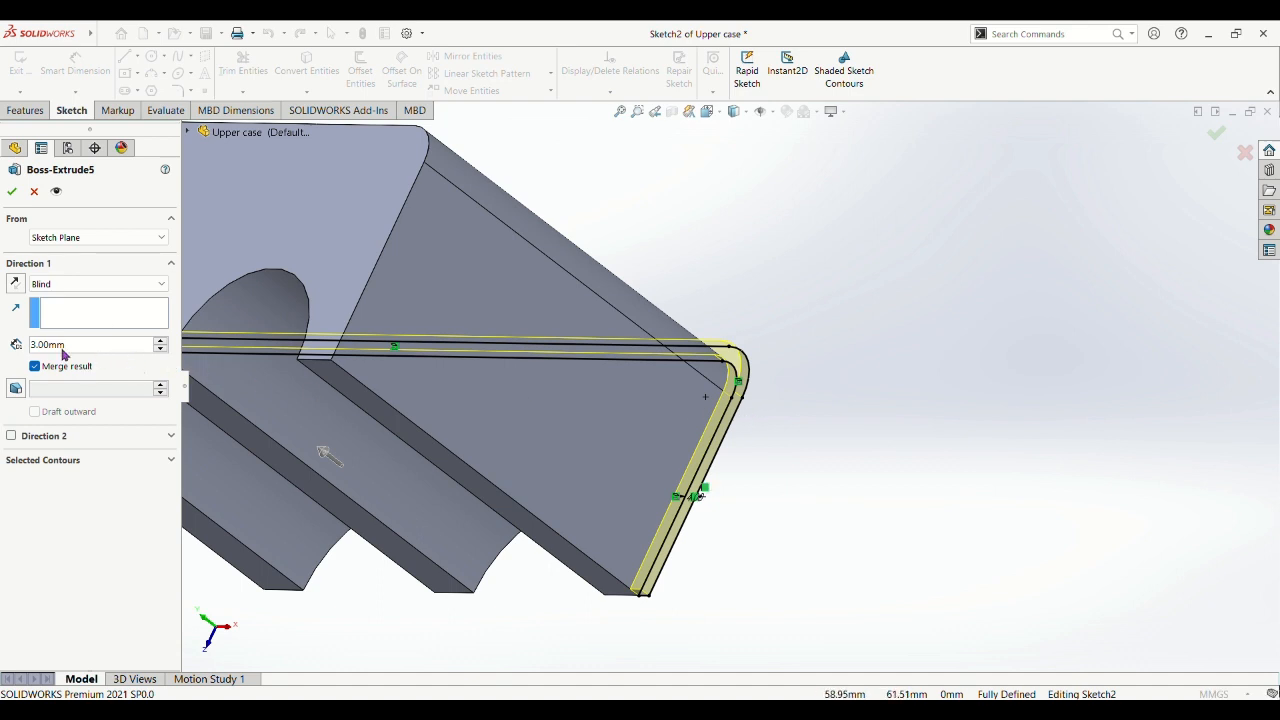
pyautogui.click(11, 191)
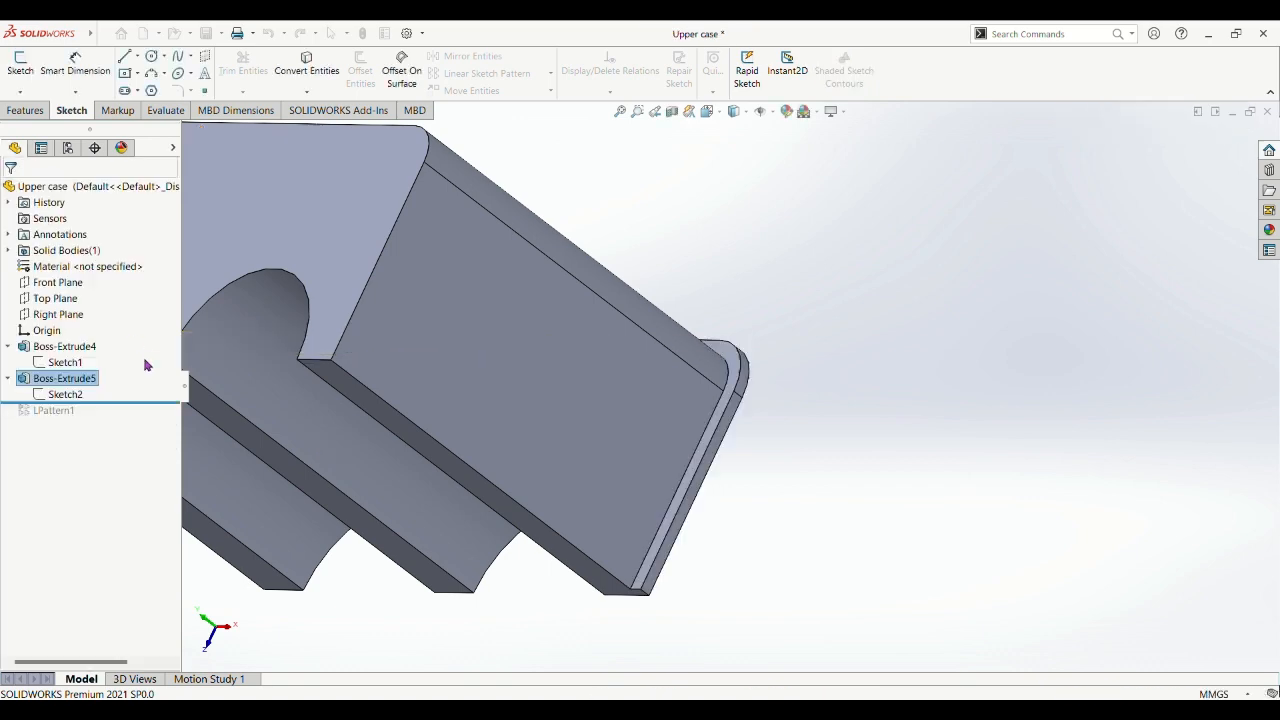
pyautogui.click(108, 408)
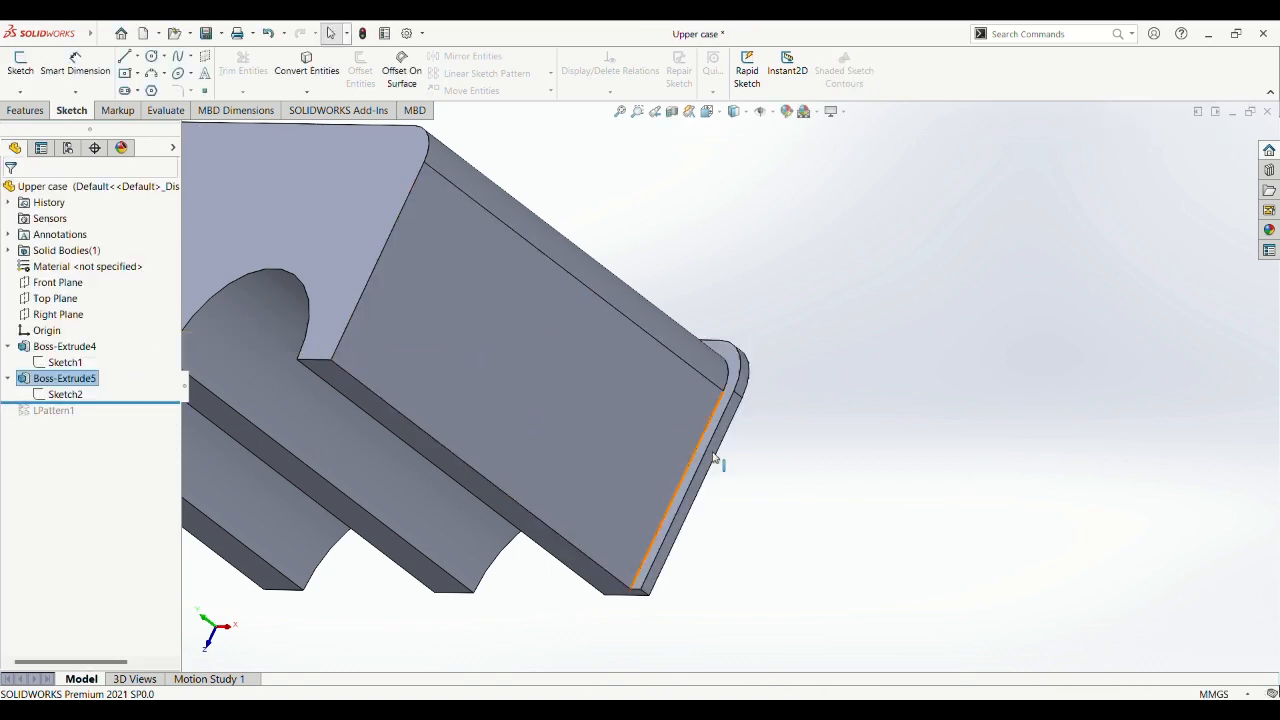
pyautogui.moveTo(963, 503)
pyautogui.mouseDown(button='middle')
pyautogui.moveTo(929, 527)
pyautogui.moveTo(949, 537)
pyautogui.moveTo(931, 526)
pyautogui.mouseUp(button='middle')
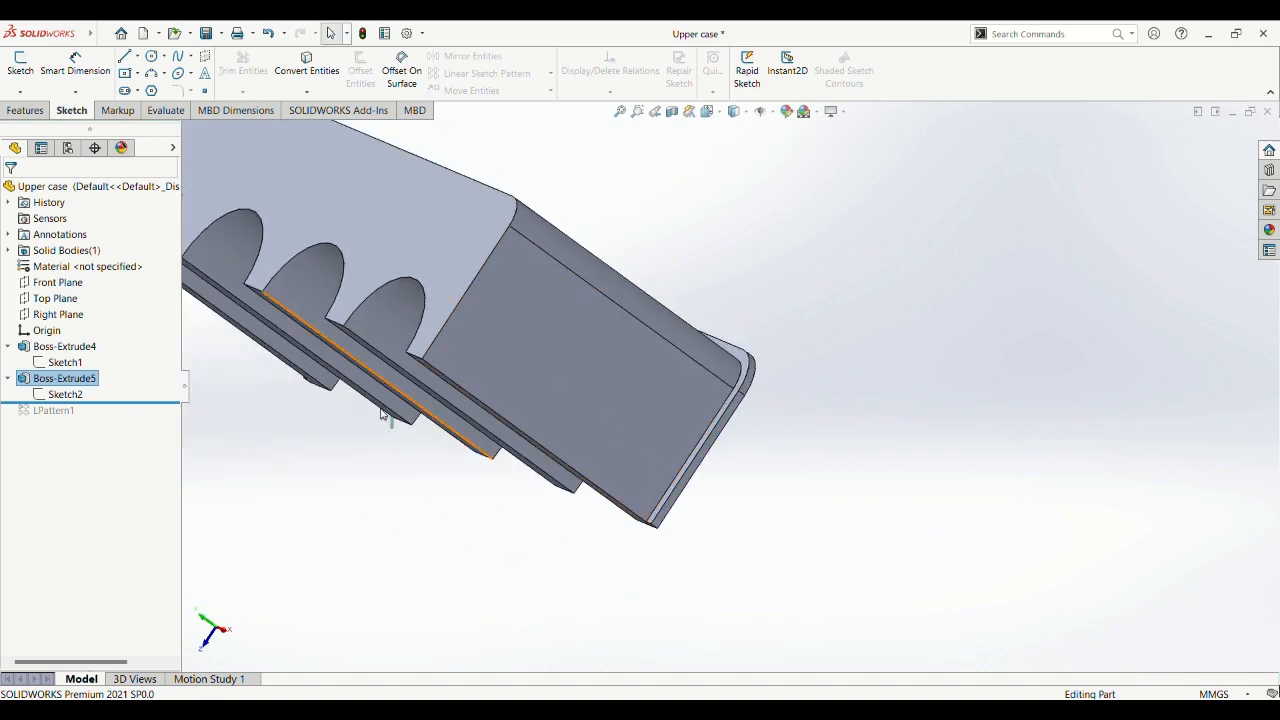
# Roll the upper case forward past LPattern1, review the rib pattern's direction edge, spacing and instance settings, and close them.
pyautogui.moveTo(128, 403); pyautogui.dragTo(80, 420)
pyautogui.click(60, 412)
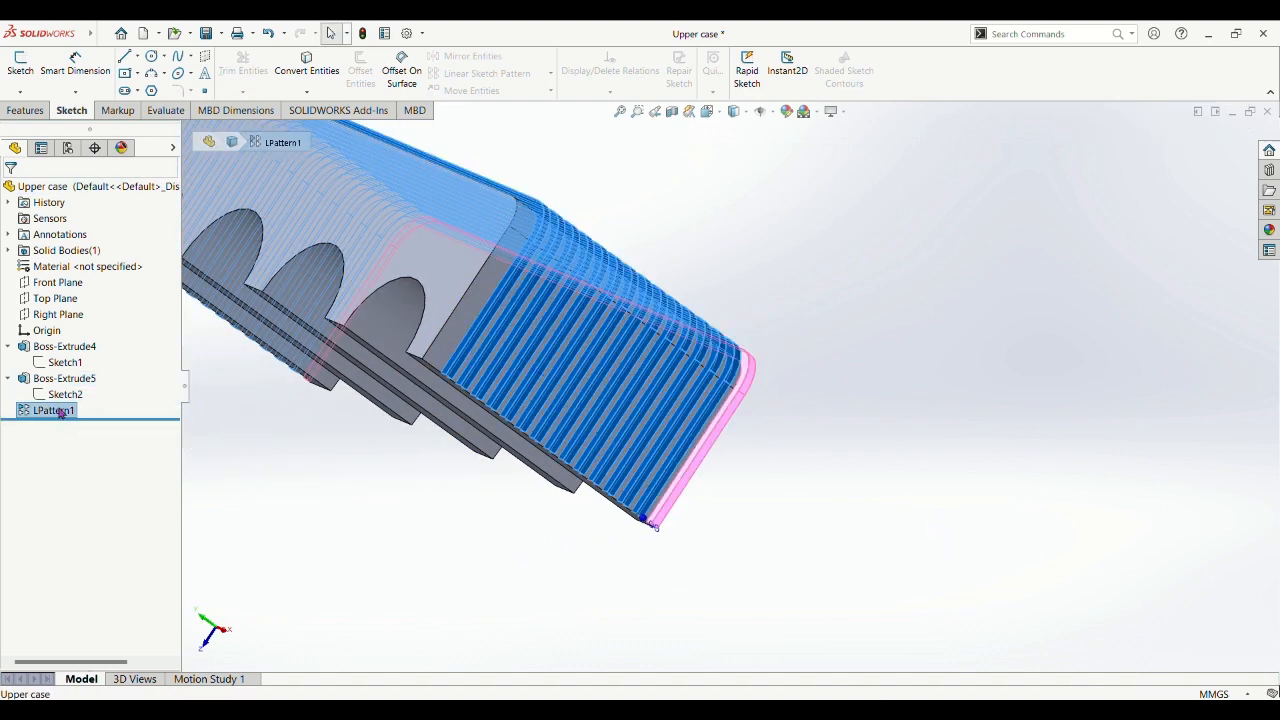
pyautogui.click(72, 374)
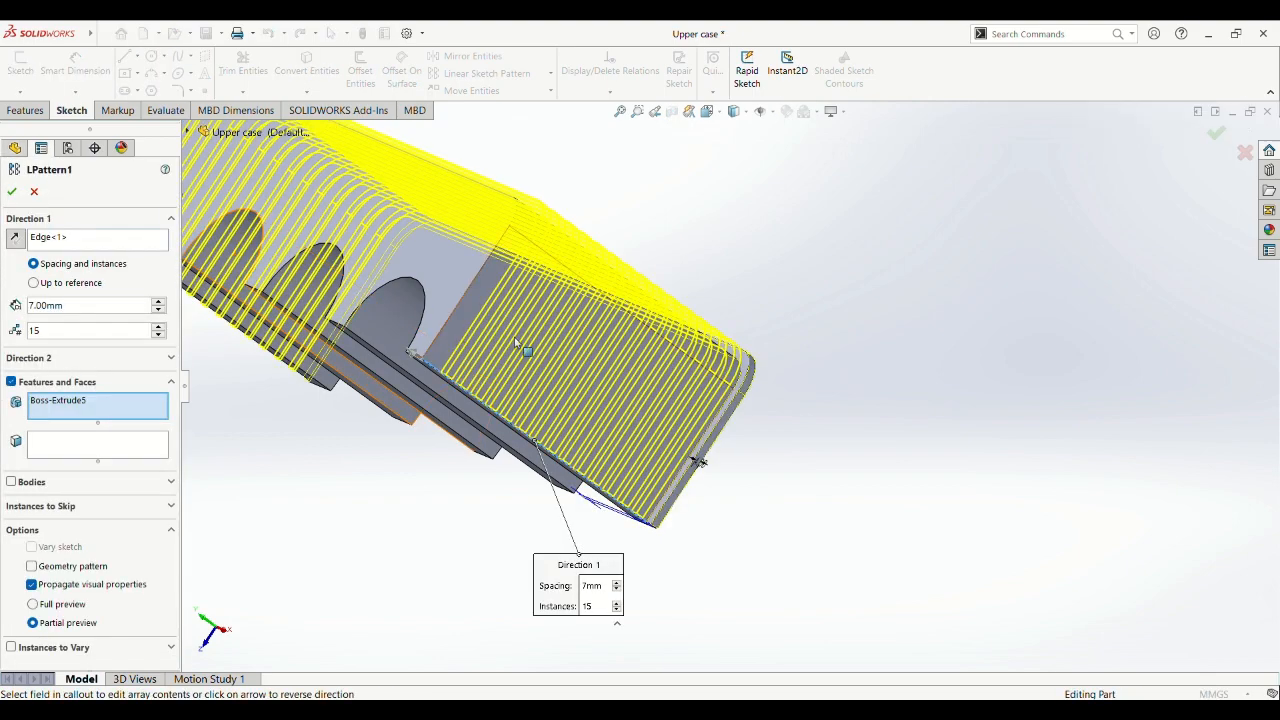
pyautogui.moveTo(266, 405)
pyautogui.mouseDown(button='middle')
pyautogui.moveTo(297, 417)
pyautogui.moveTo(270, 425)
pyautogui.mouseUp(button='middle')
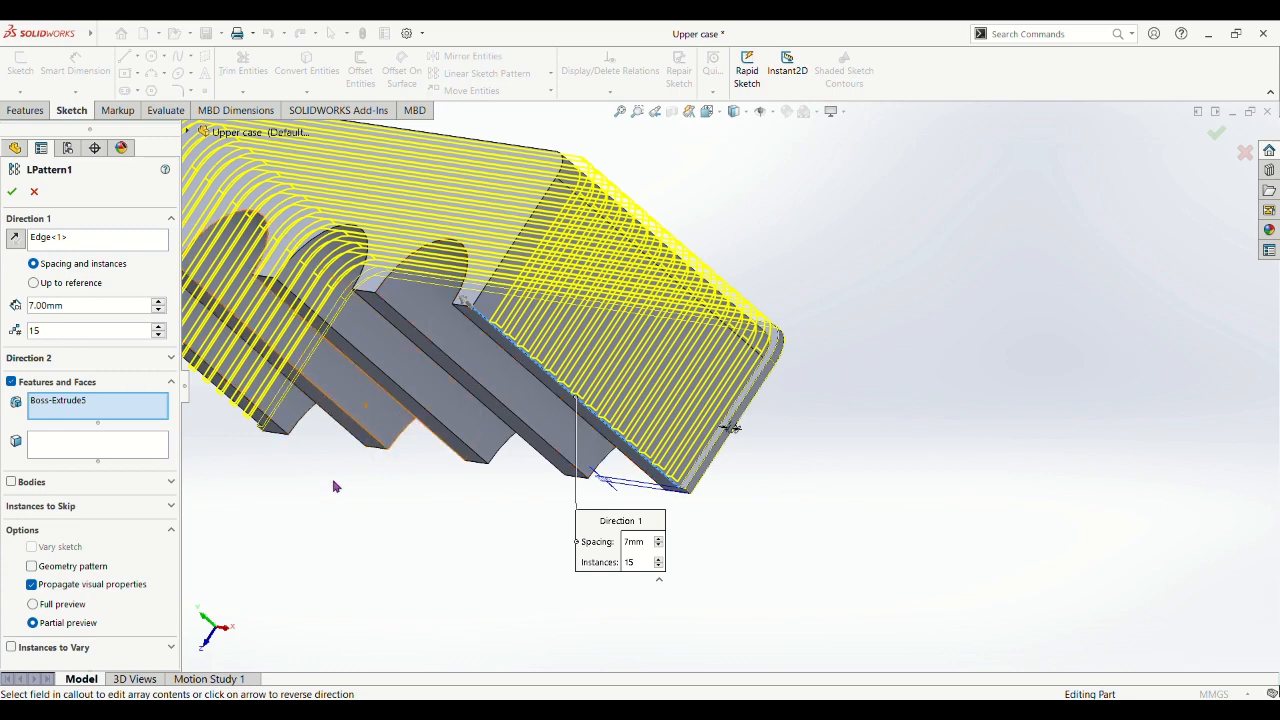
pyautogui.moveTo(334, 486); pyautogui.dragTo(309, 486, button='middle')
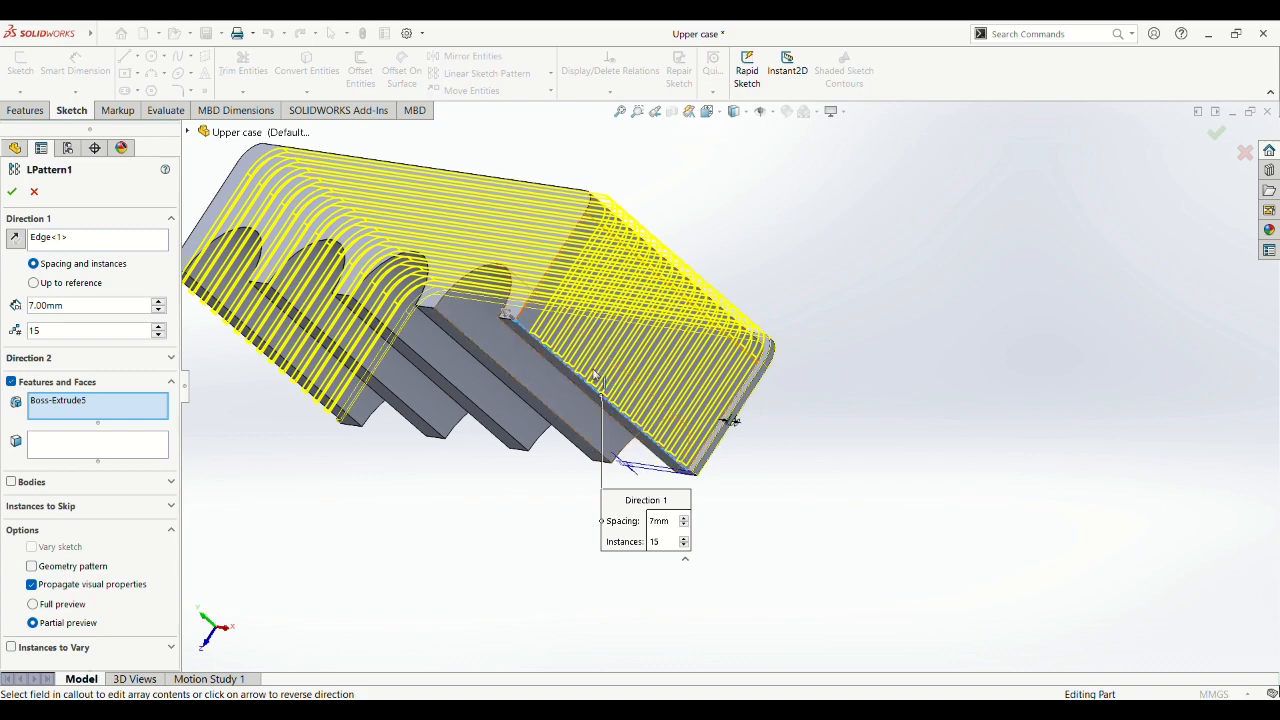
pyautogui.click(11, 191)
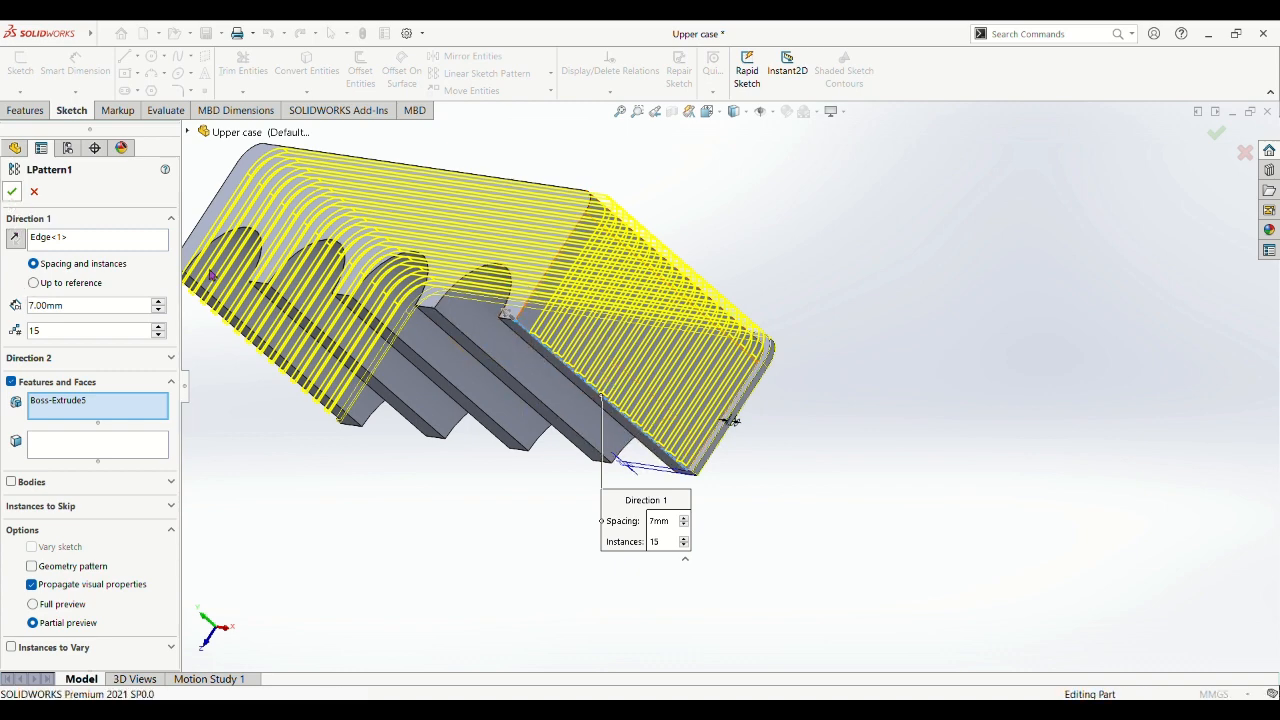
# Accept the linear pattern of Boss-Extrude5 with 15 instances at 7 mm spacing and reorient the upper case to a standard view.
pyautogui.scroll(3, 895, 450)
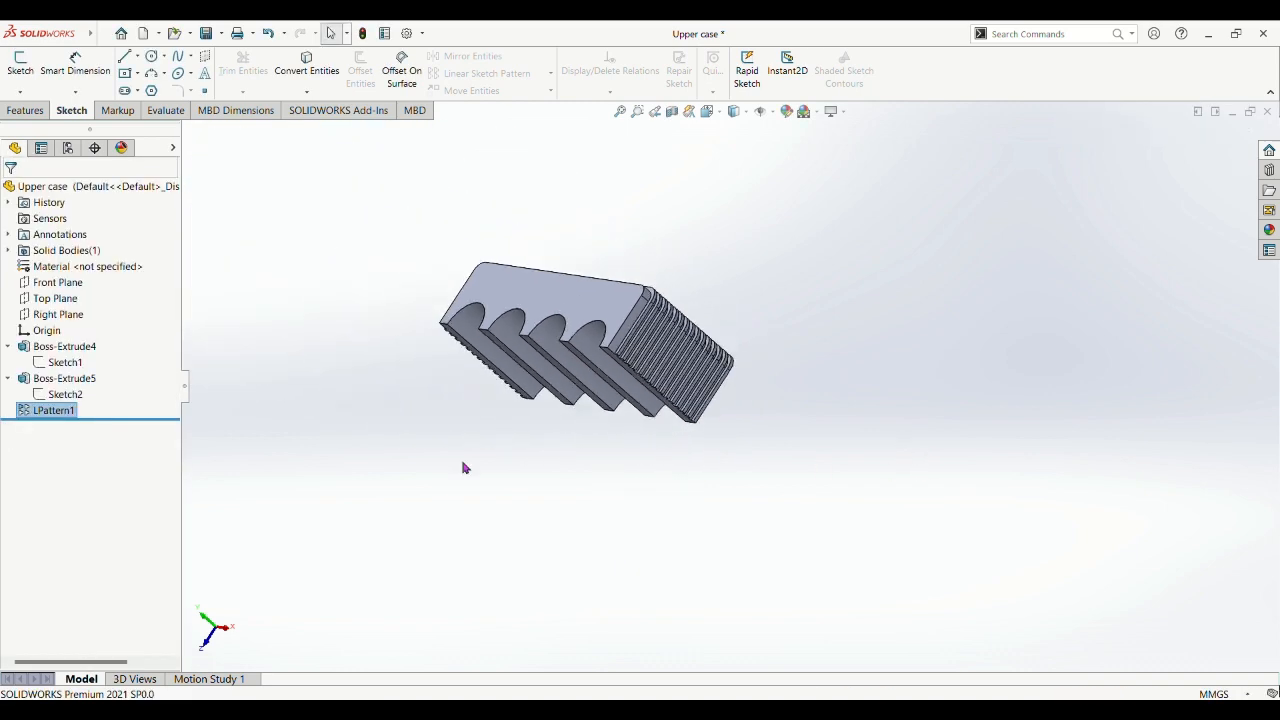
pyautogui.click(707, 111)
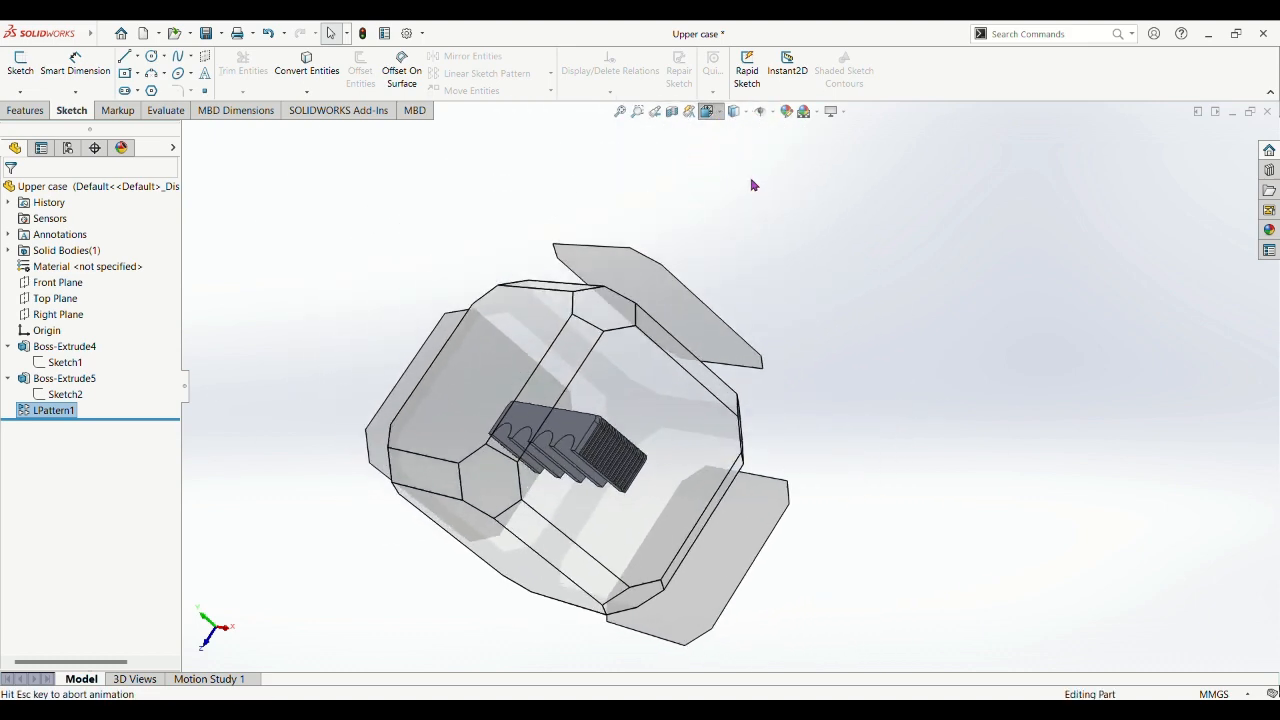
pyautogui.click(788, 162)
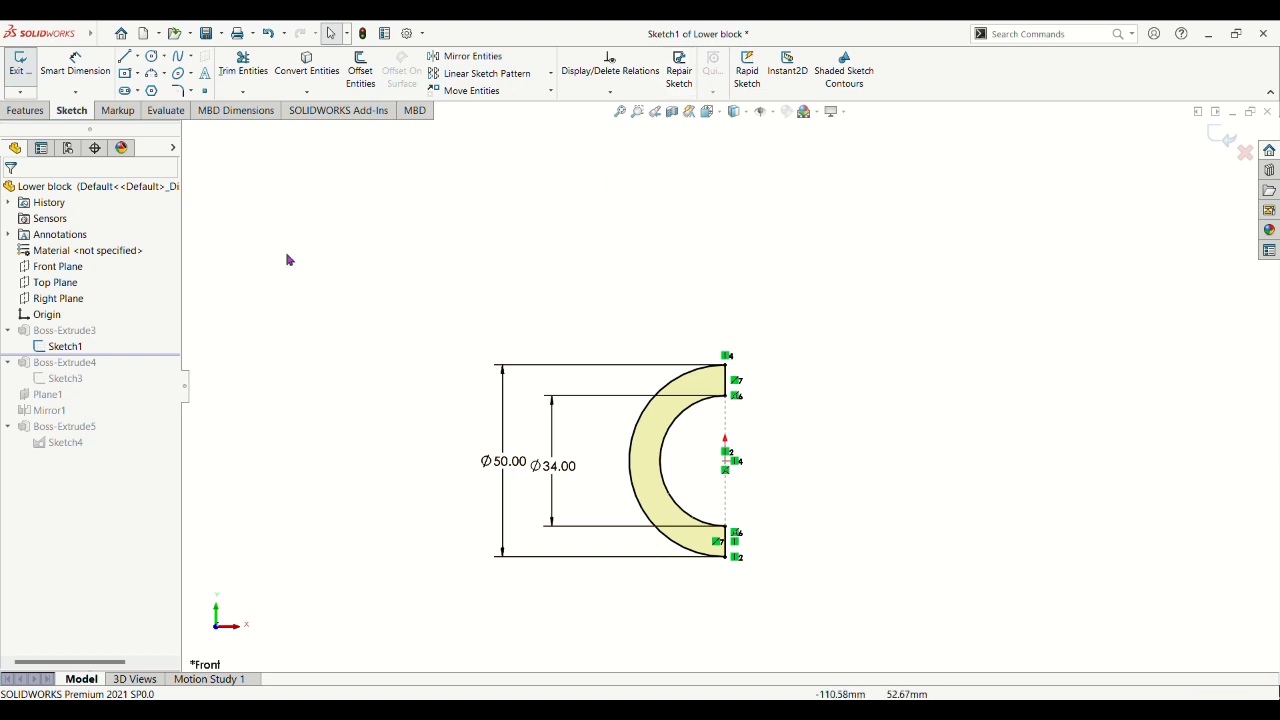
# Review how the Lower block's Sketch1 is built on the Front Plane with the Circle, Centerline and Trim tools, and exit the sketch.
pyautogui.click(67, 276)
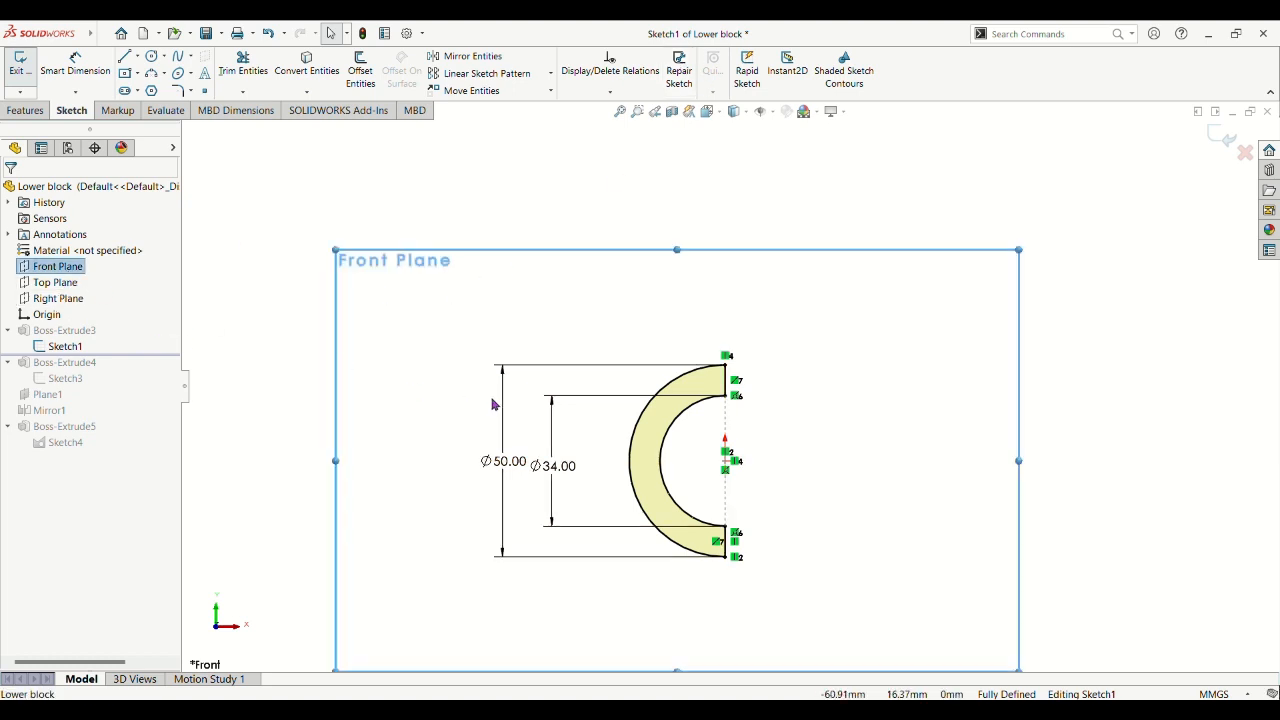
pyautogui.click(152, 57)
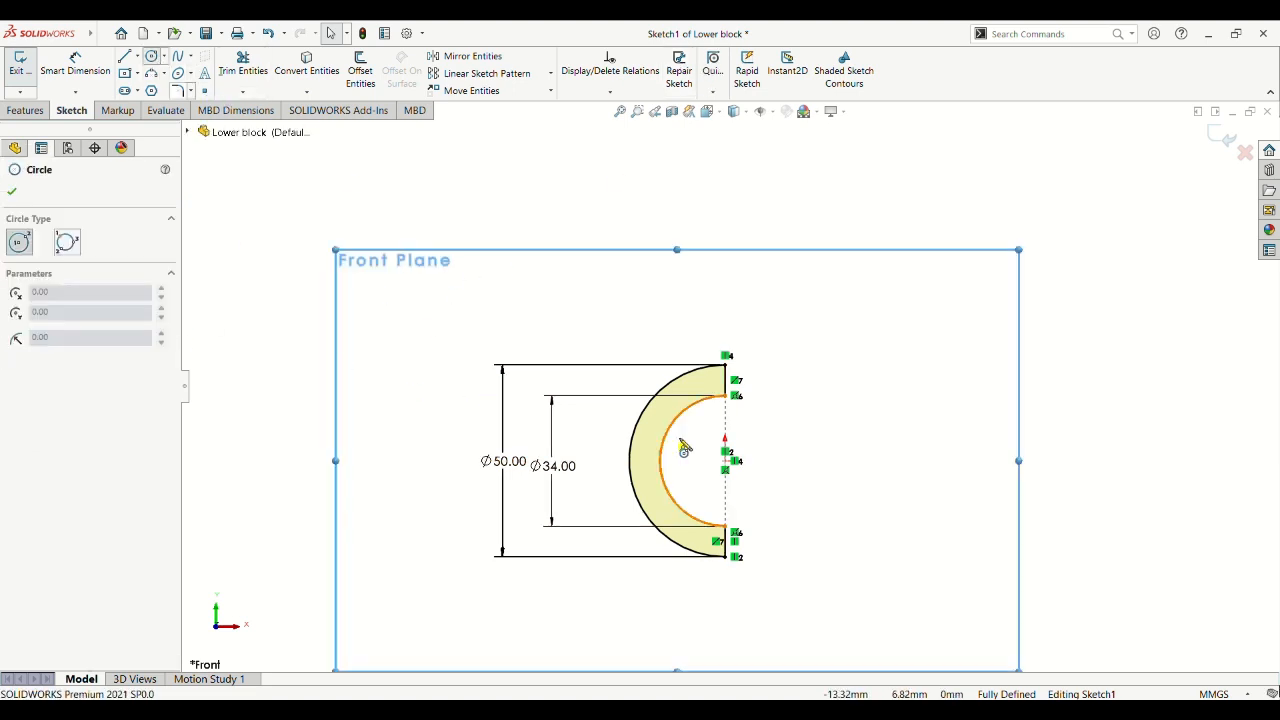
pyautogui.scroll(-3, 754, 388)
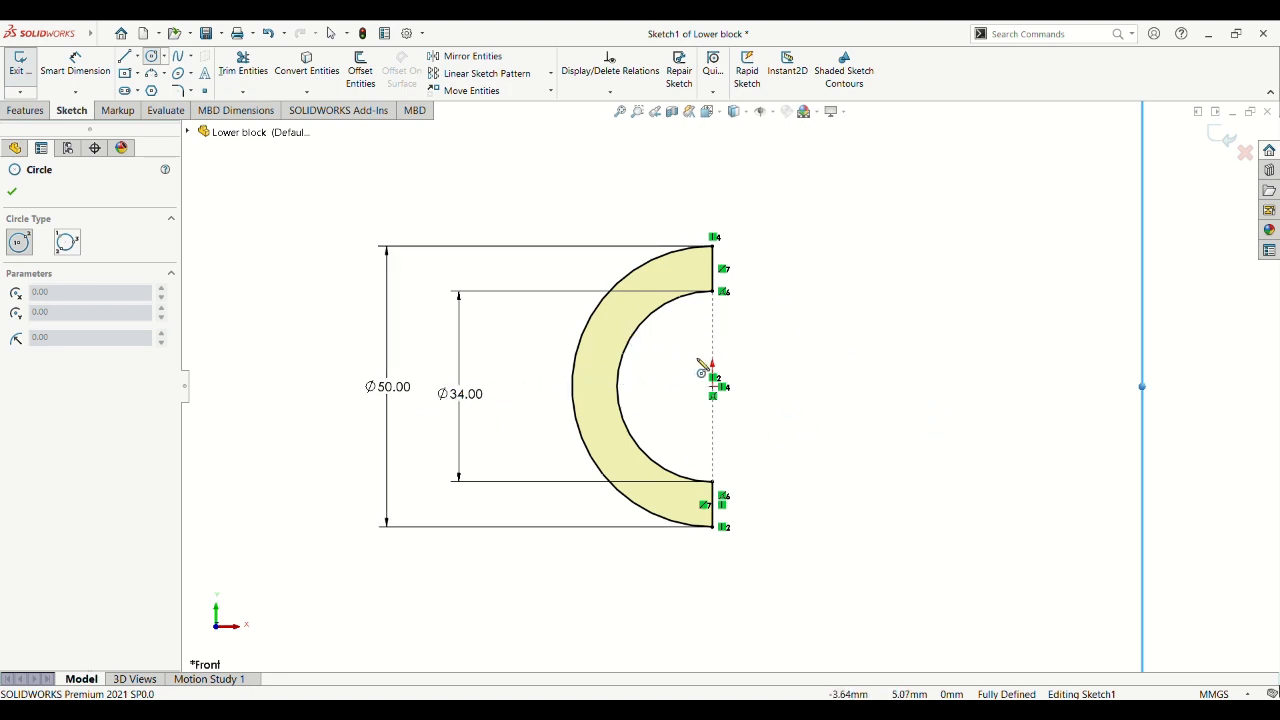
pyautogui.click(250, 80)
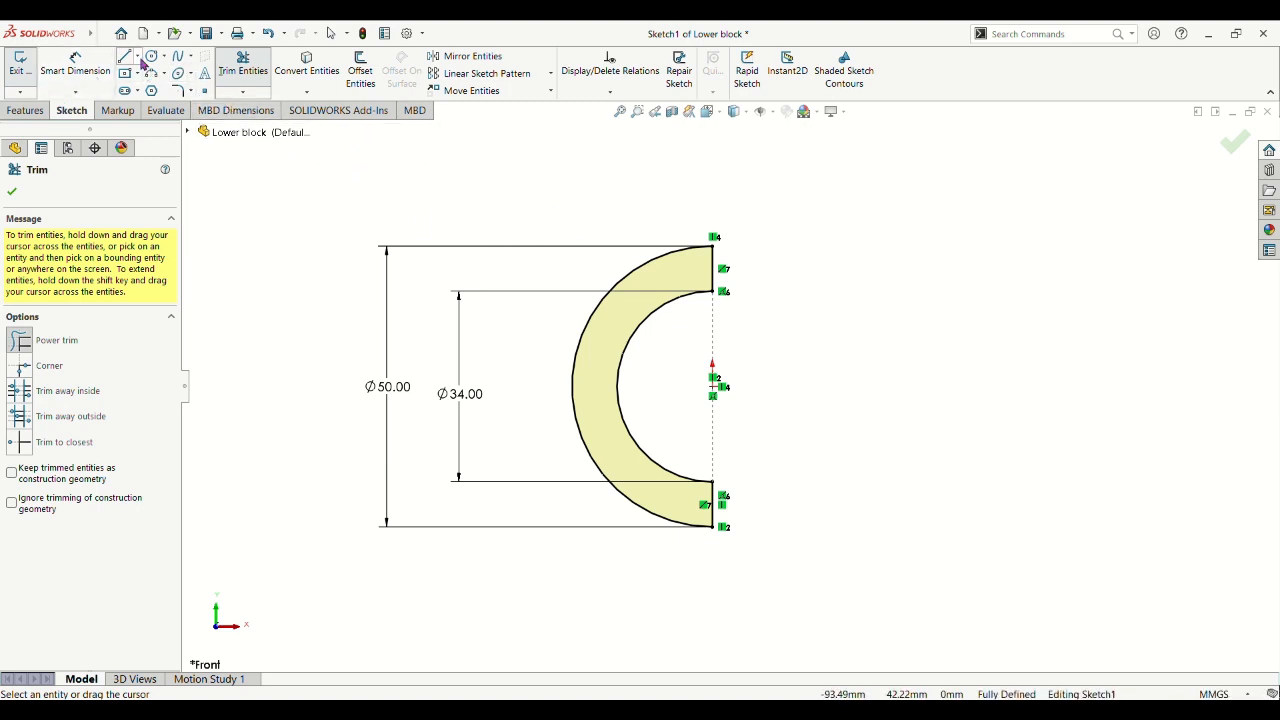
pyautogui.click(151, 93)
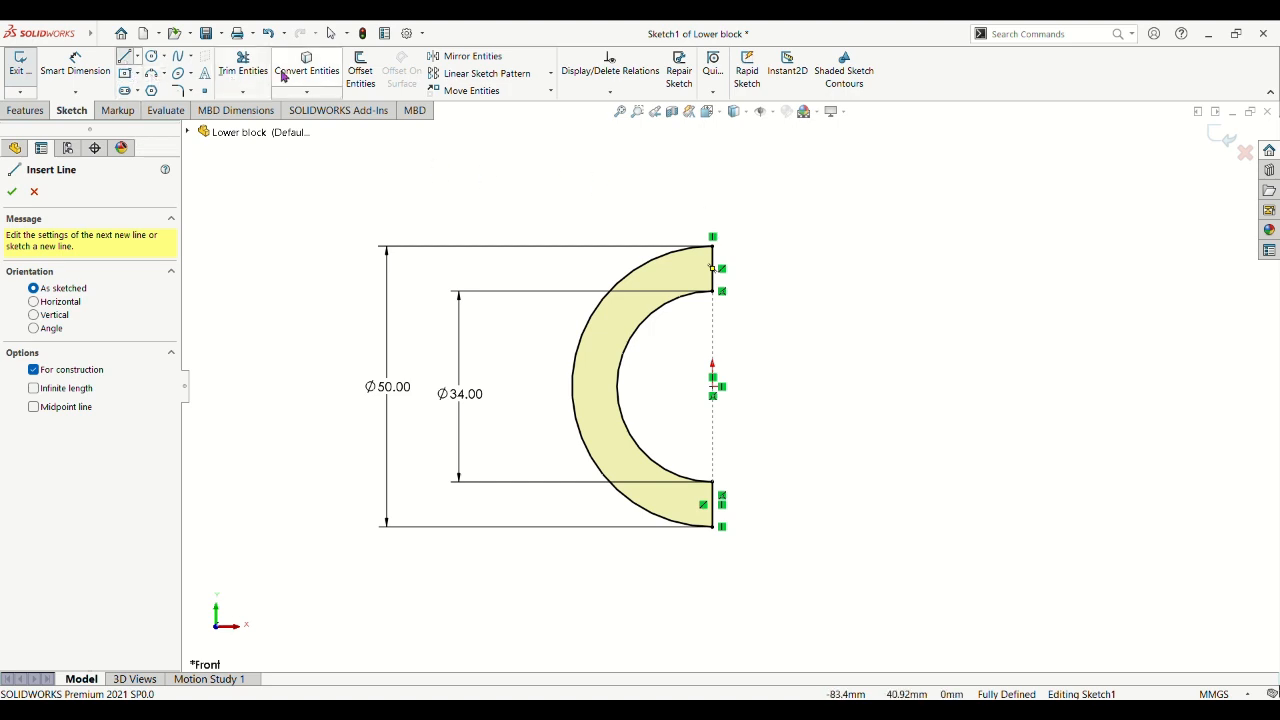
pyautogui.click(248, 84)
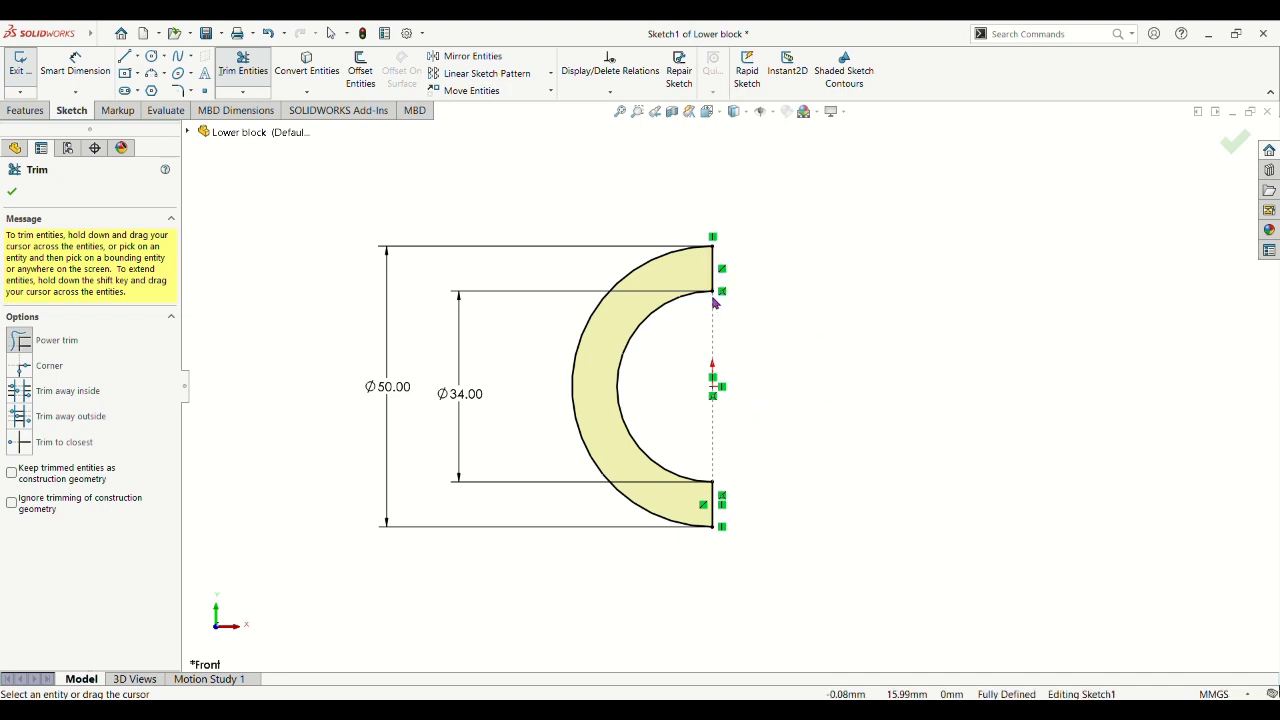
pyautogui.click(11, 194)
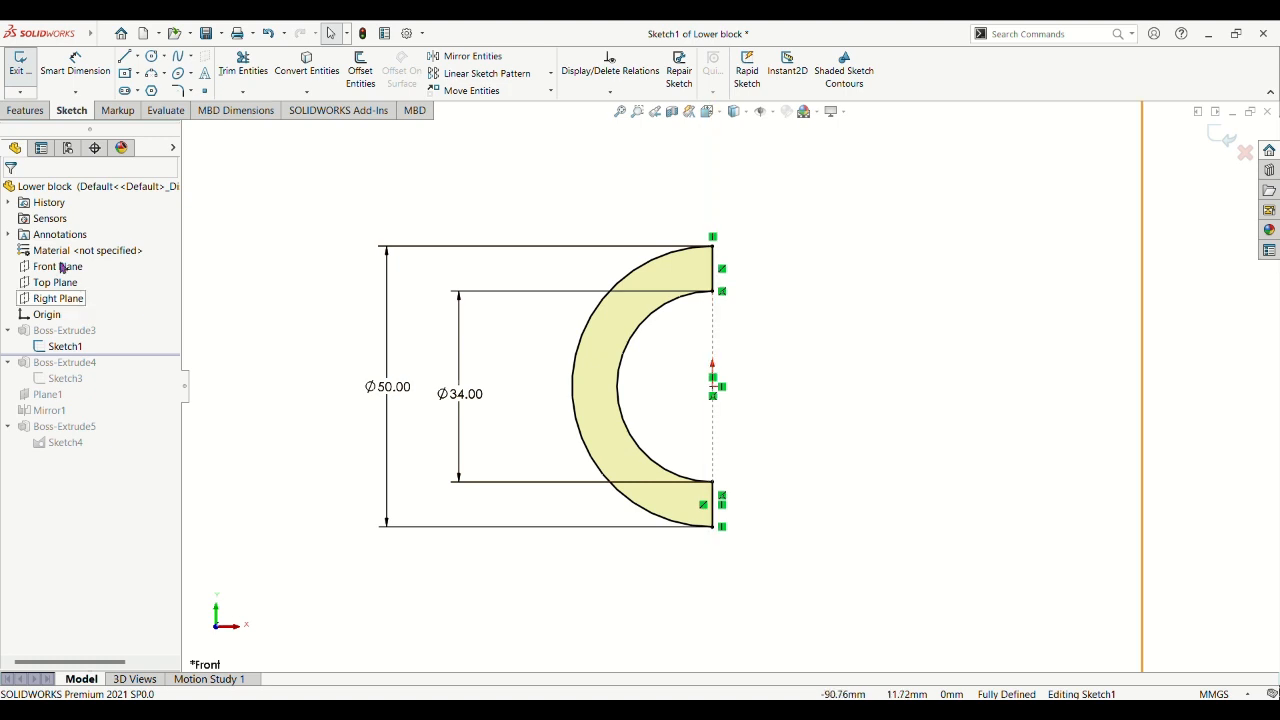
pyautogui.click(20, 83)
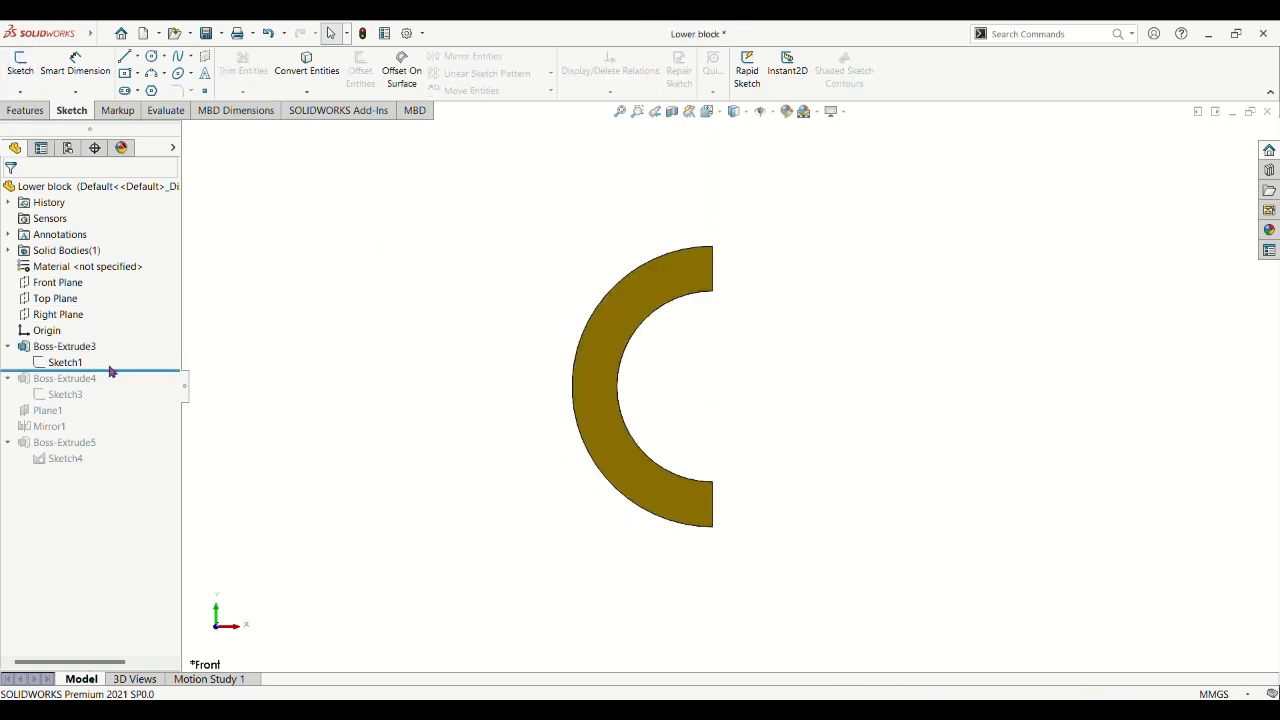
# Open the Boss-Extrude3 definition, examine its blind depths in both directions, and accept it as is.
pyautogui.doubleClick(74, 346)
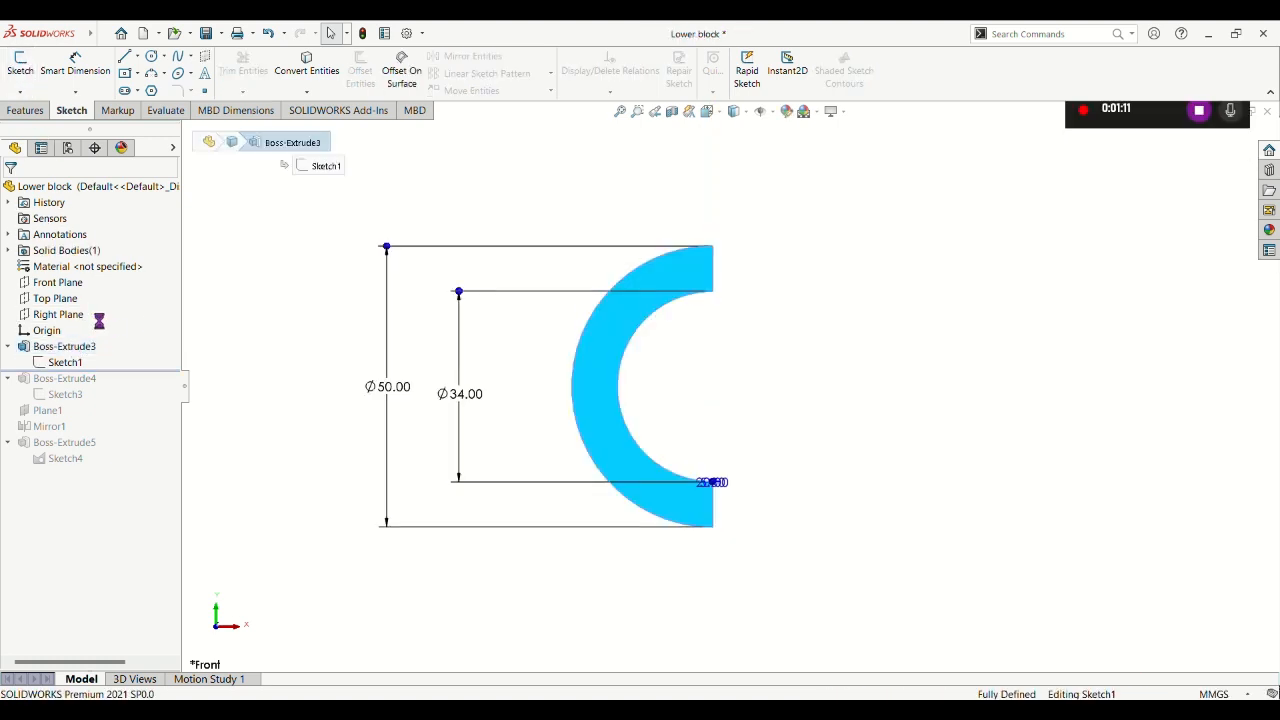
pyautogui.moveTo(937, 348); pyautogui.dragTo(911, 363, button='middle')
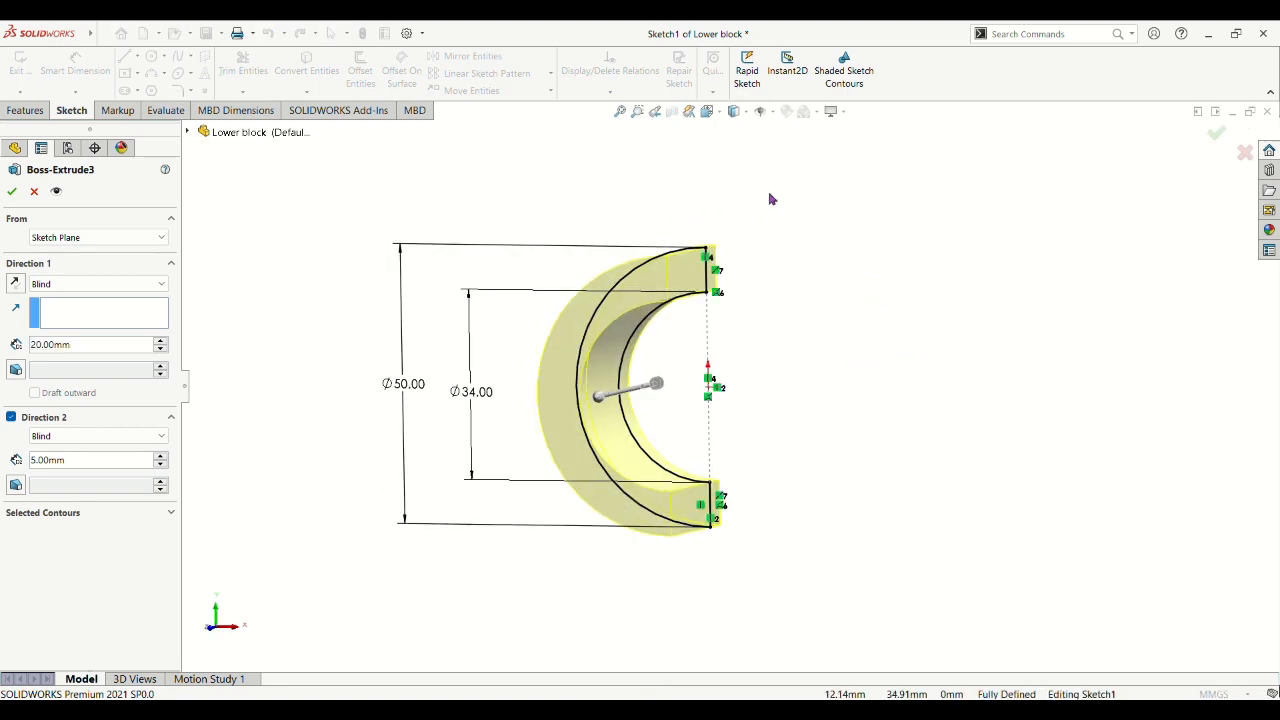
pyautogui.moveTo(769, 197); pyautogui.dragTo(766, 241, button='middle')
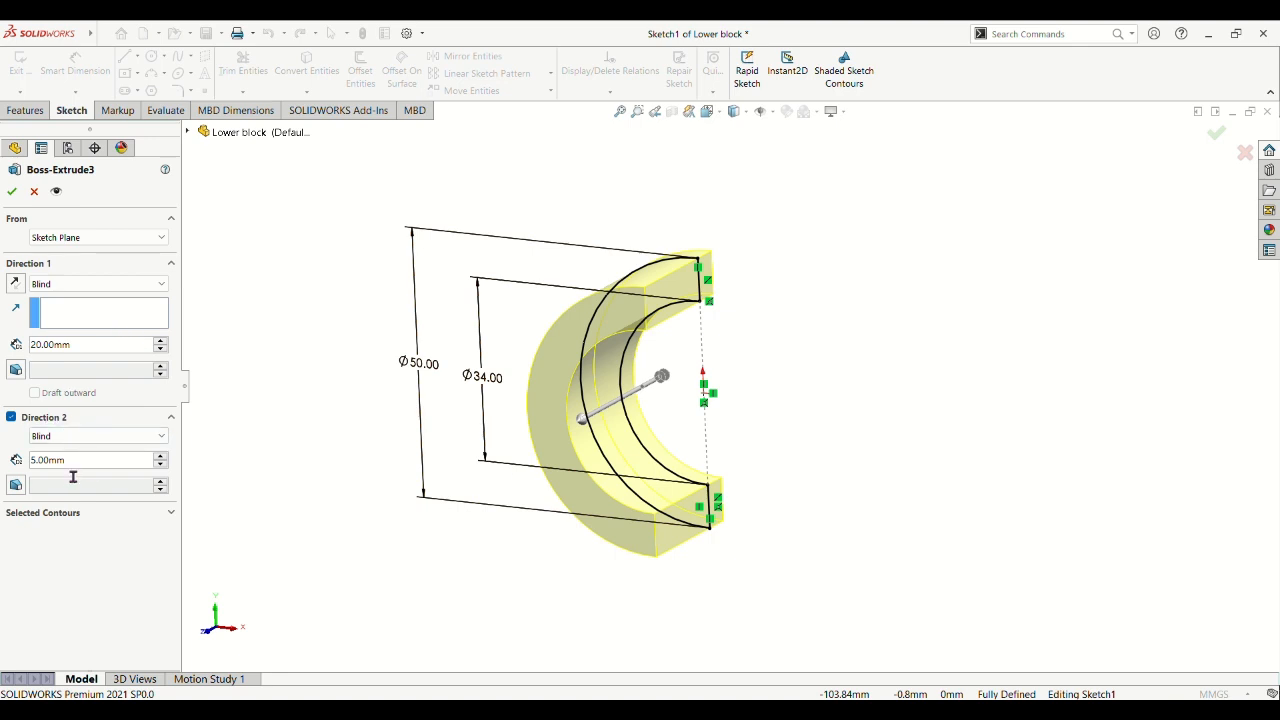
pyautogui.click(14, 194)
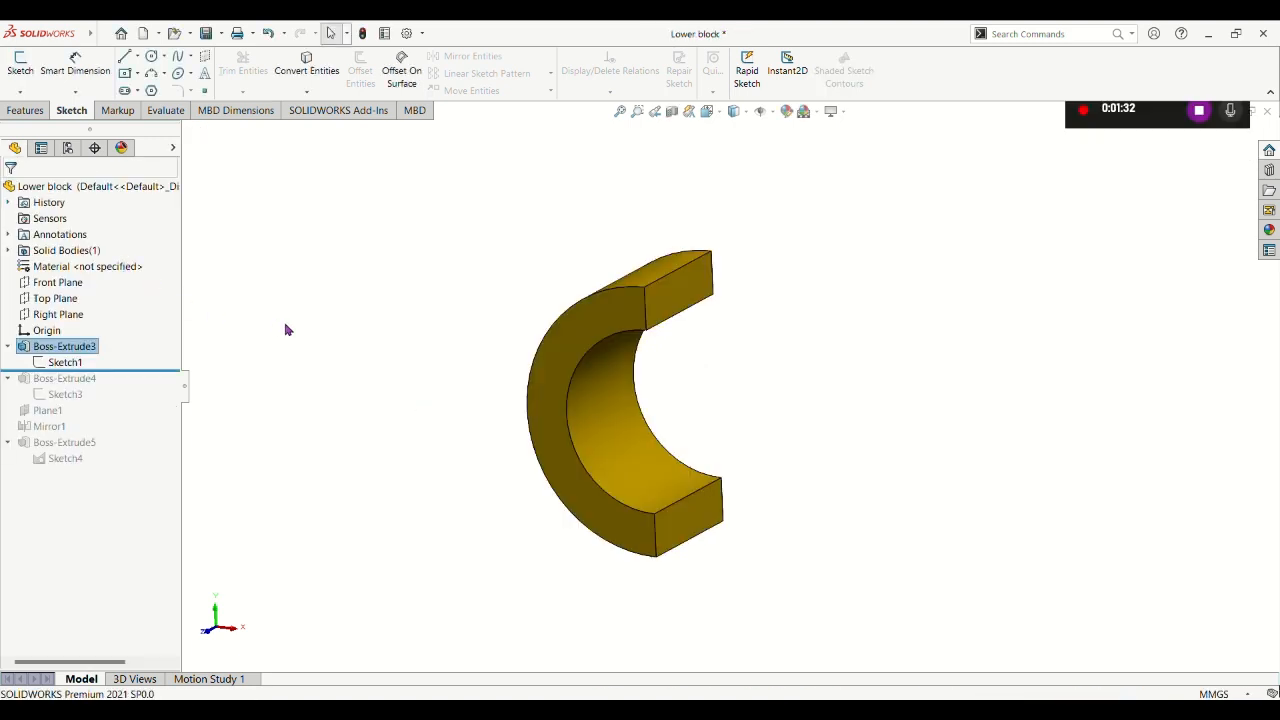
# Roll the Lower block's history forward past Boss-Extrude4 and open Sketch3 for editing with the whole profile in view.
pyautogui.moveTo(135, 371)
pyautogui.mouseDown()
pyautogui.moveTo(140, 400)
pyautogui.moveTo(115, 398)
pyautogui.mouseUp()
pyautogui.click(115, 396)
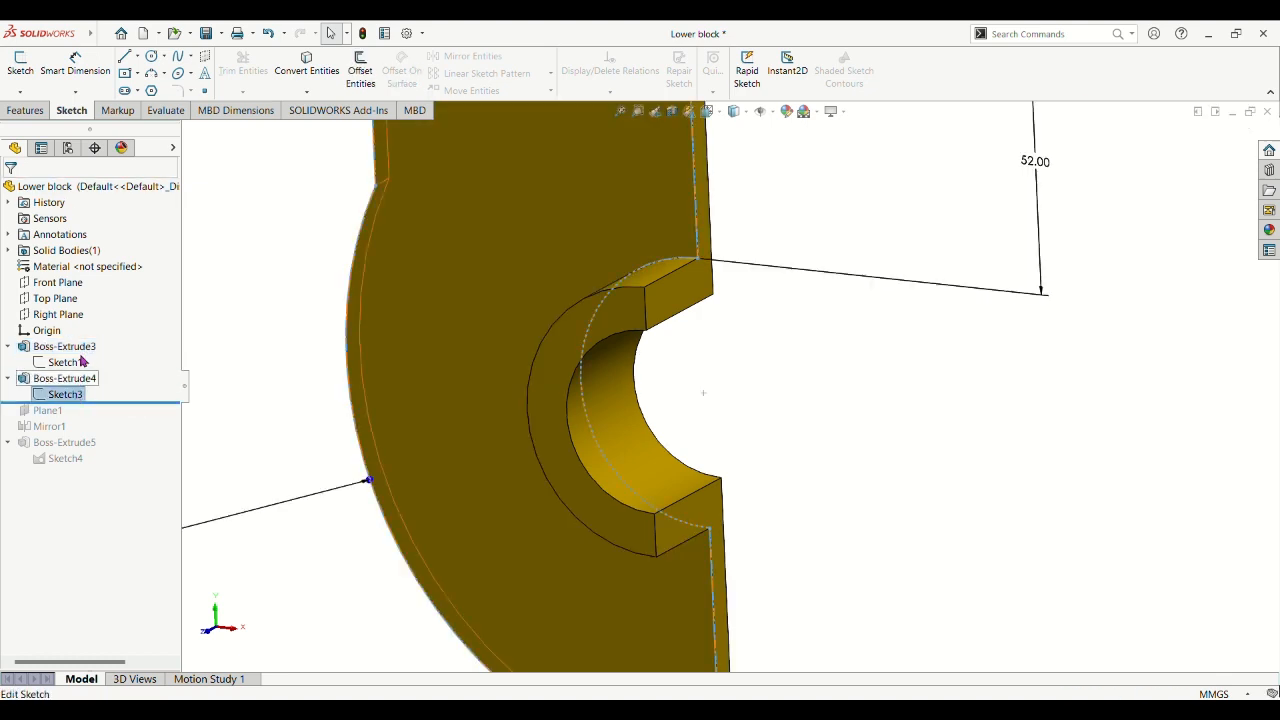
pyautogui.click(86, 360)
pyautogui.press('f')
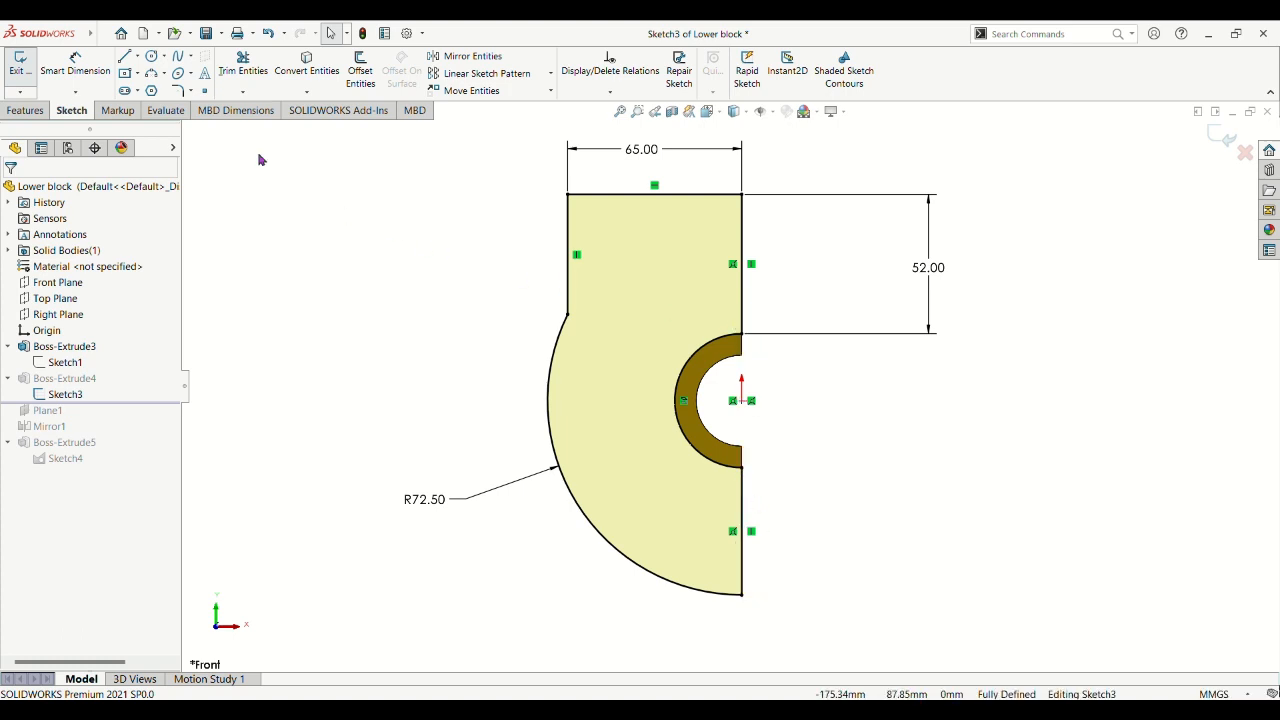
# Review the arc tool and the dimensioned outline of Sketch3, and exit the sketch.
pyautogui.click(155, 75)
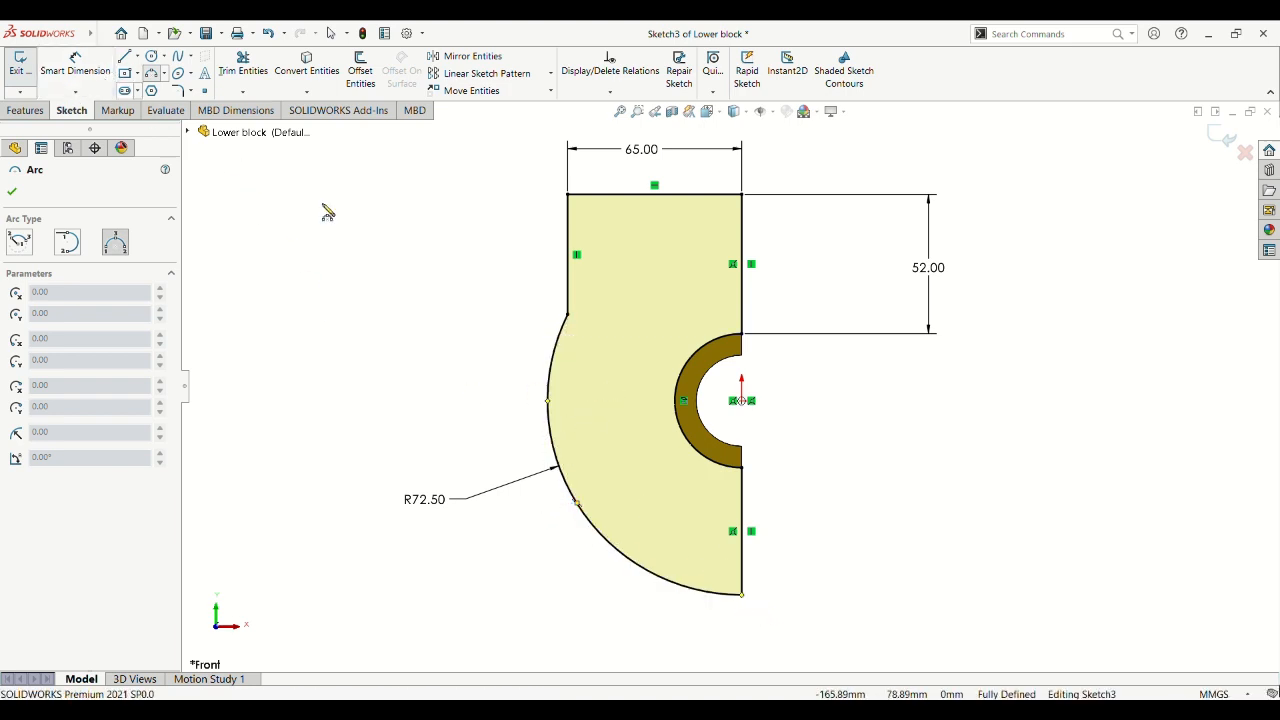
pyautogui.scroll(1, 797, 403)
pyautogui.scroll(-1, 800, 410)
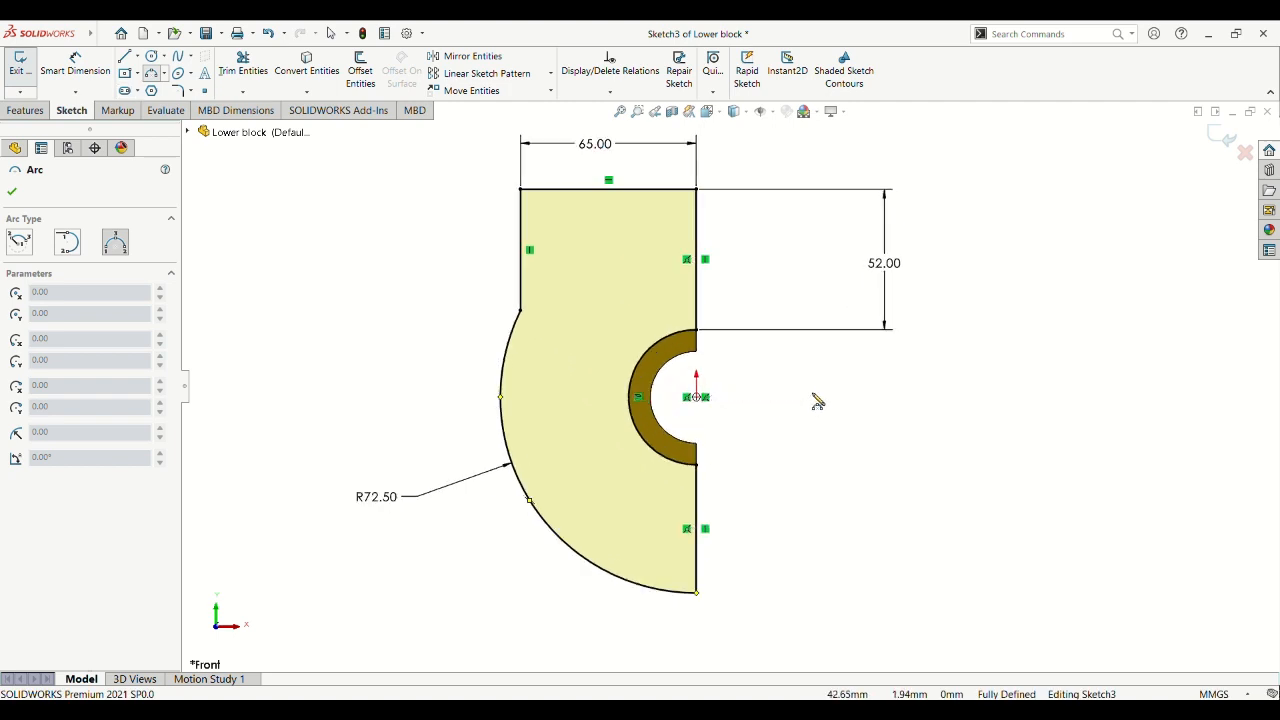
pyautogui.scroll(1, 822, 405)
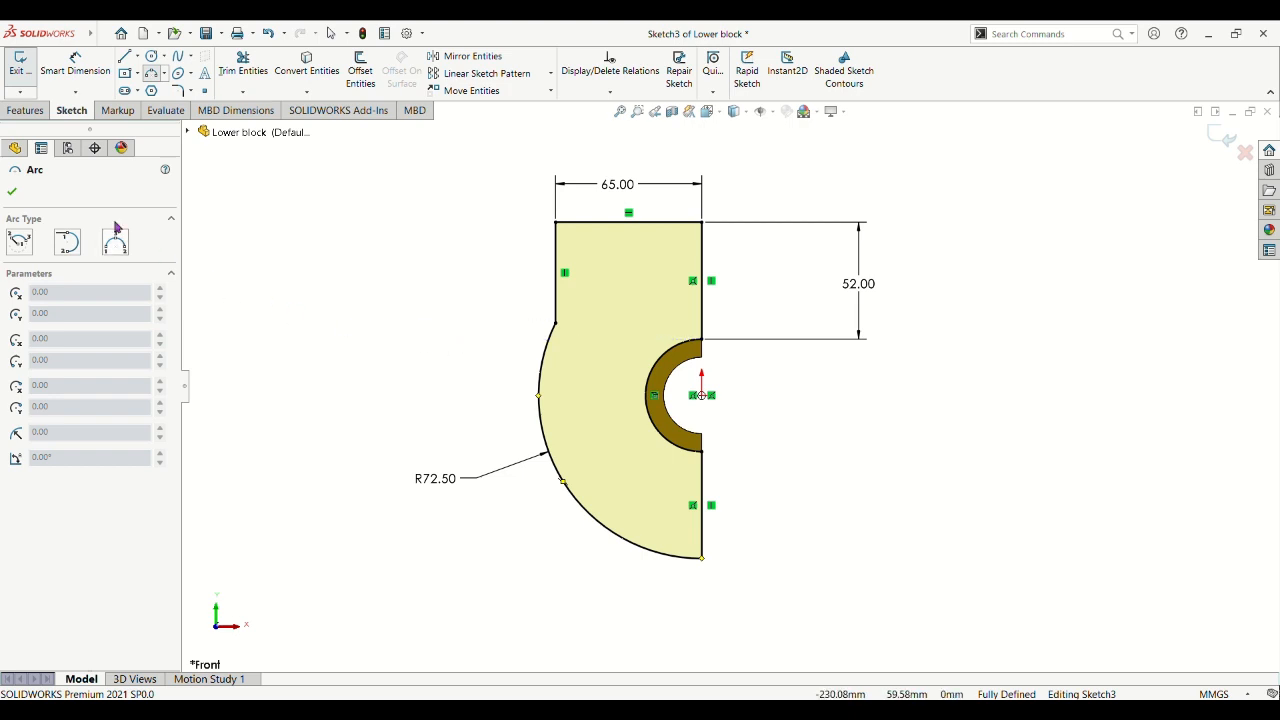
pyautogui.click(12, 194)
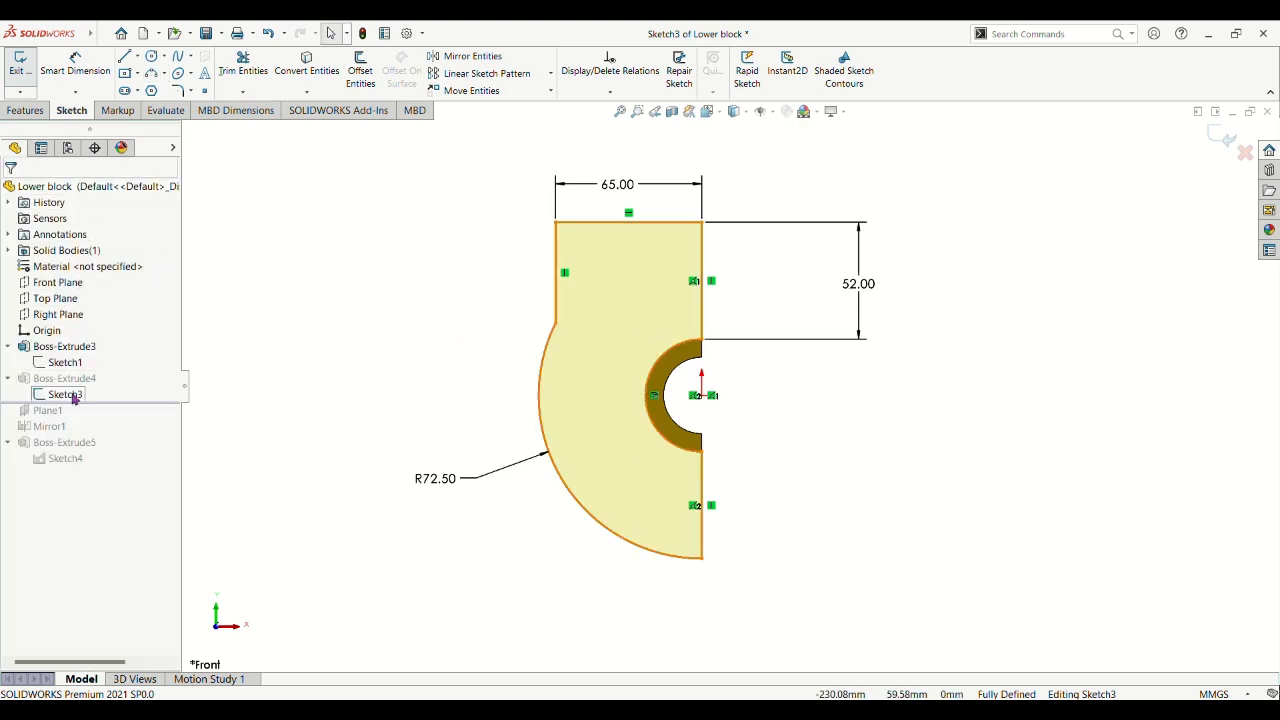
pyautogui.click(20, 80)
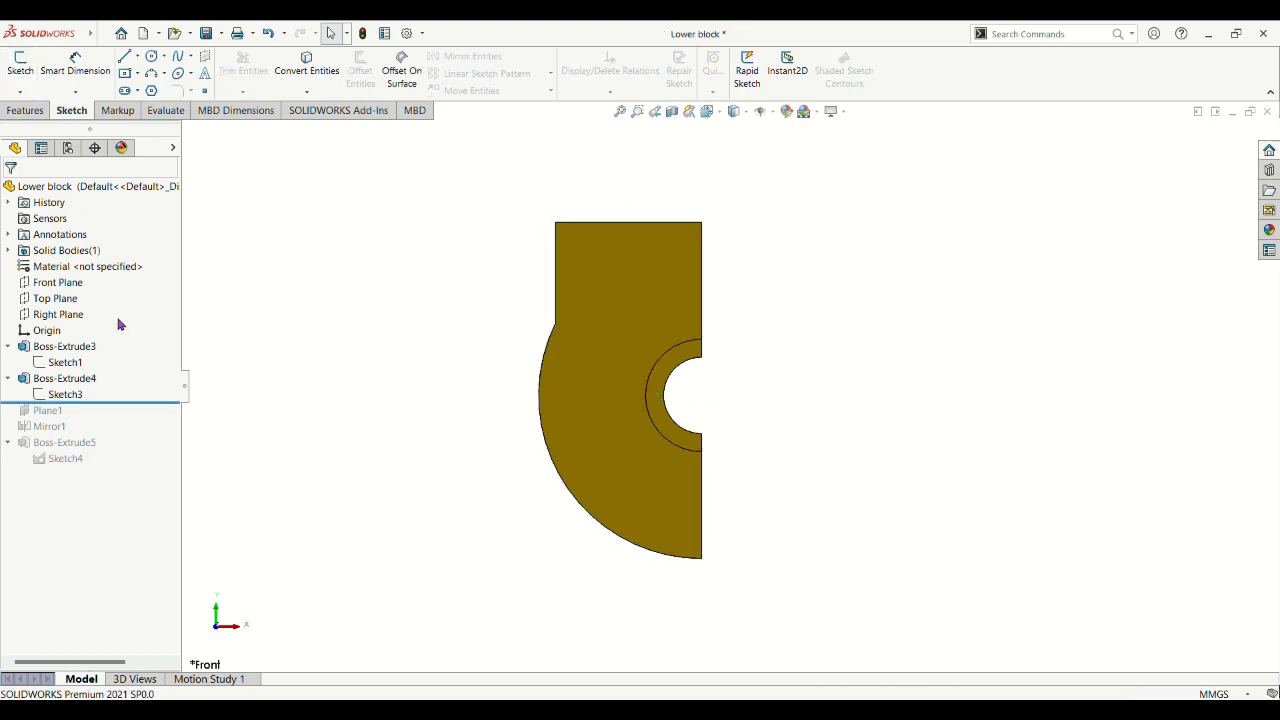
# Open the Boss-Extrude4 definition, examine its blind depth and extrusion direction, and accept it as is.
pyautogui.click(68, 382)
pyautogui.click(91, 354)
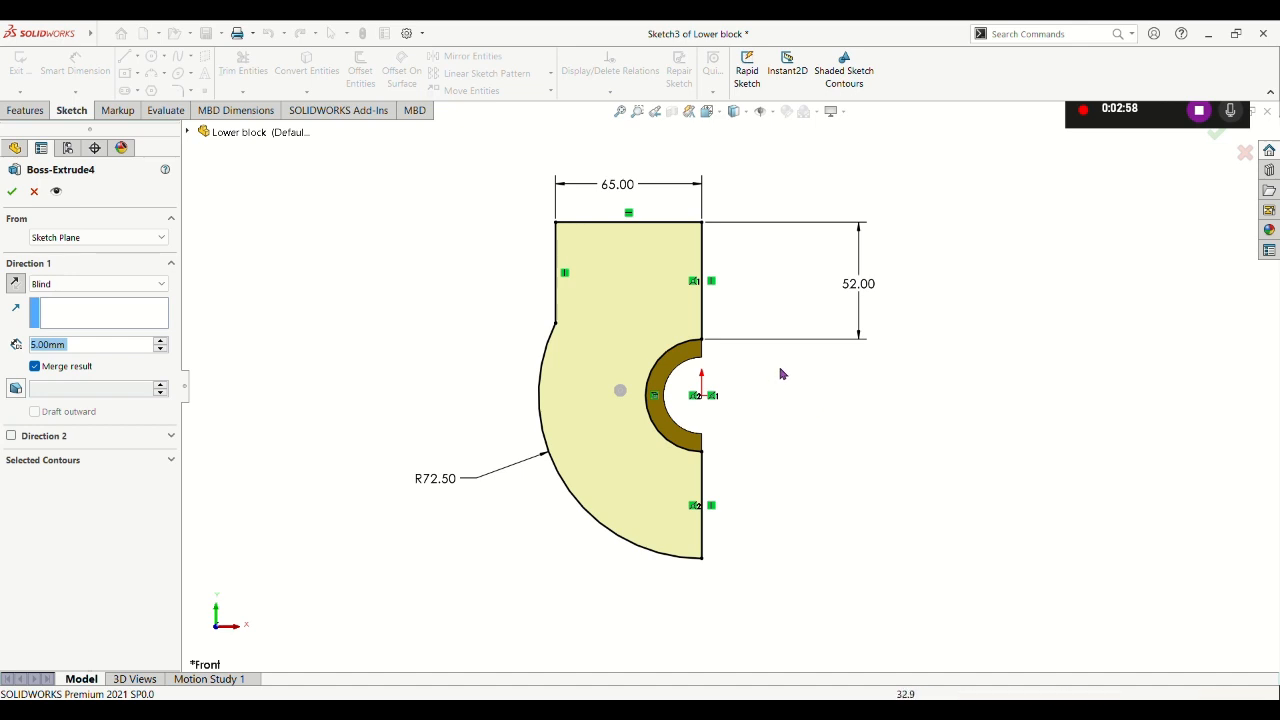
pyautogui.moveTo(931, 326); pyautogui.dragTo(870, 380, button='middle')
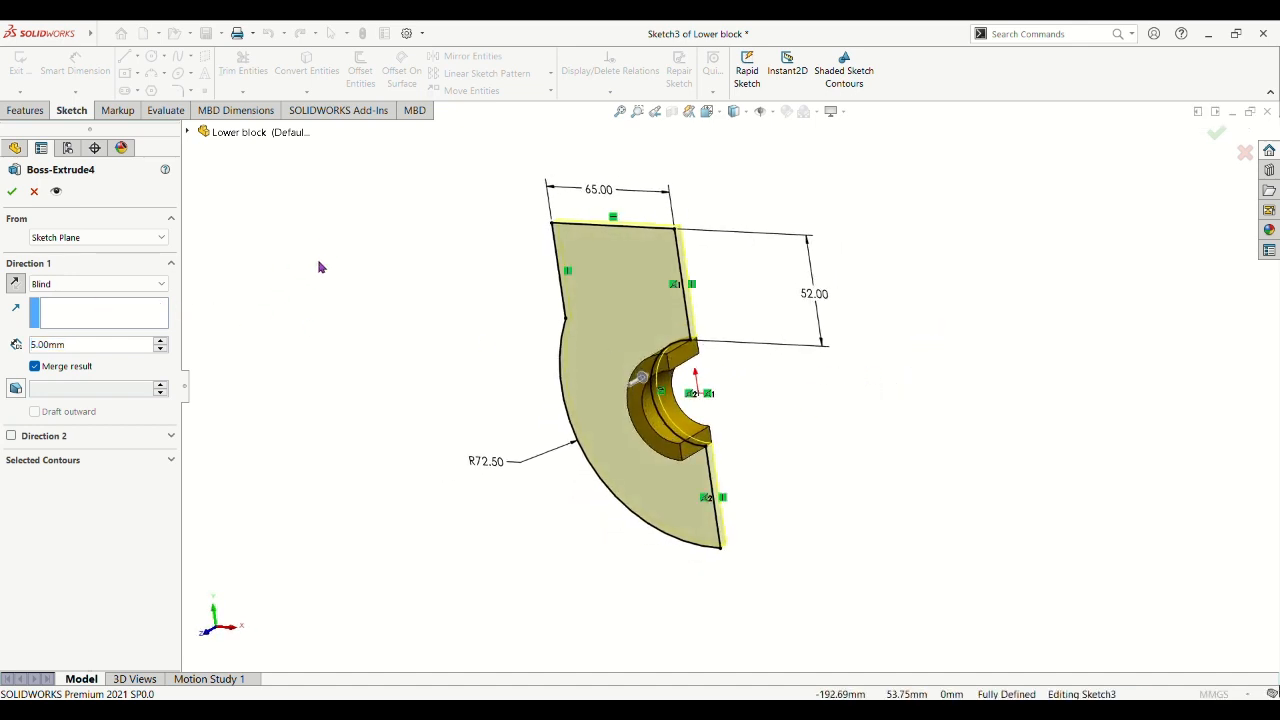
pyautogui.moveTo(343, 259); pyautogui.dragTo(336, 262, button='middle')
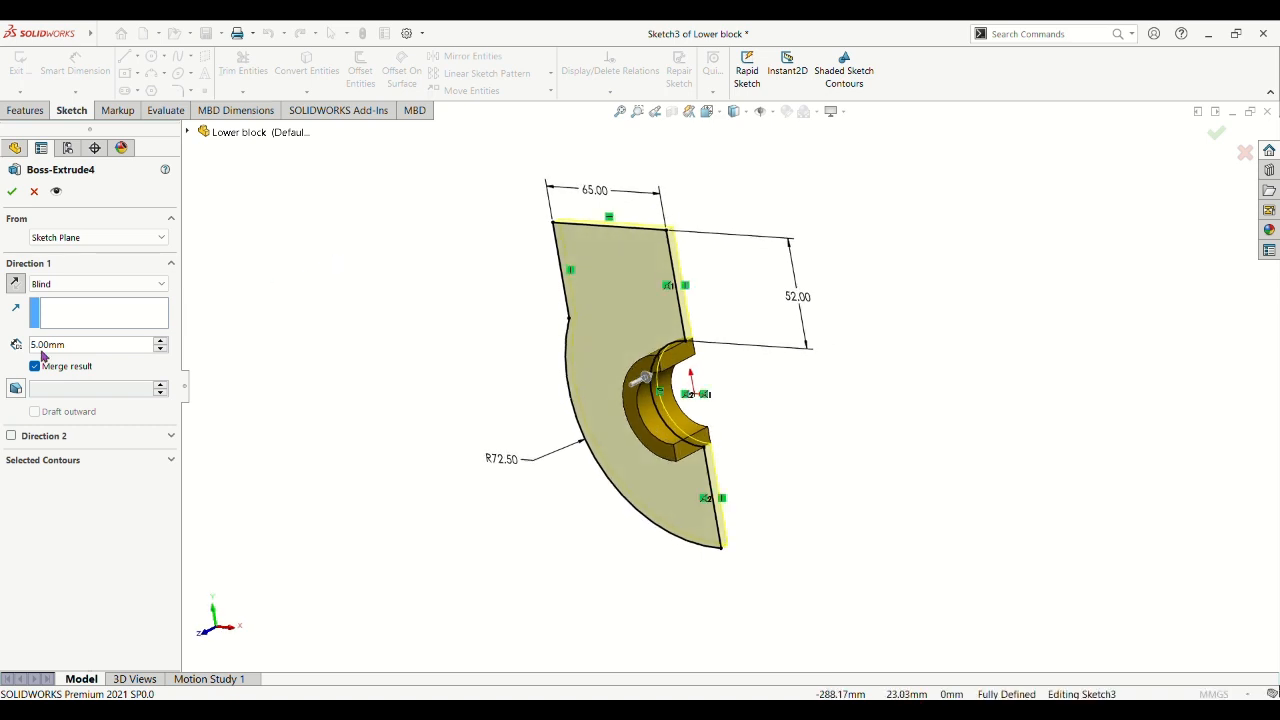
pyautogui.click(15, 284)
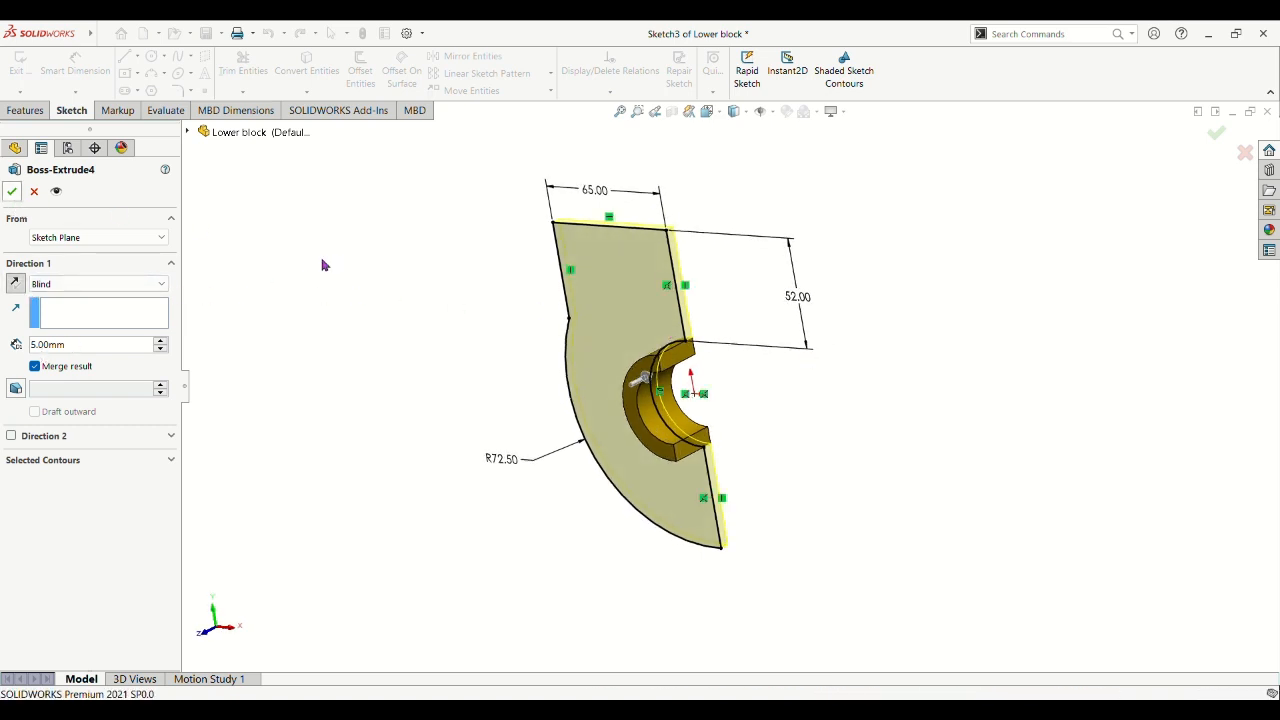
pyautogui.press('Return')
pyautogui.moveTo(860, 397); pyautogui.dragTo(911, 354, button='middle')
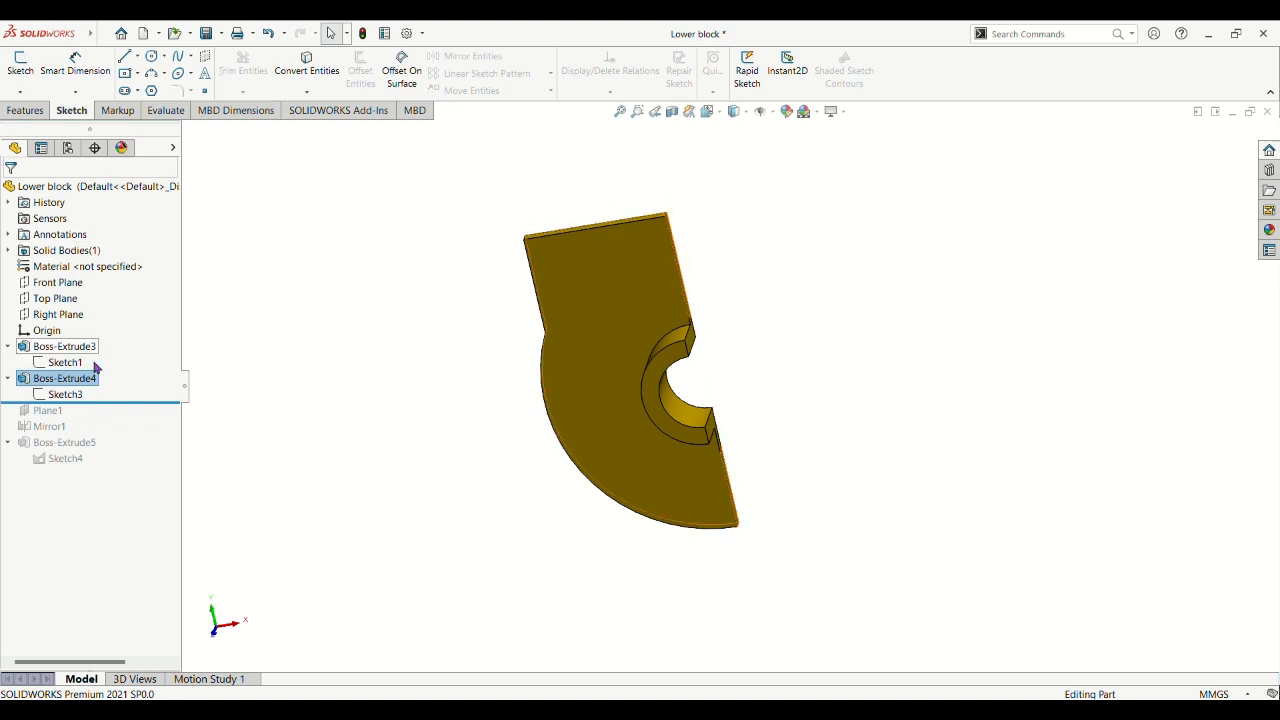
# Roll the history forward past Plane1, review the plane's flipped offset from the Front Plane, and accept its definition.
pyautogui.moveTo(95, 402); pyautogui.dragTo(78, 420)
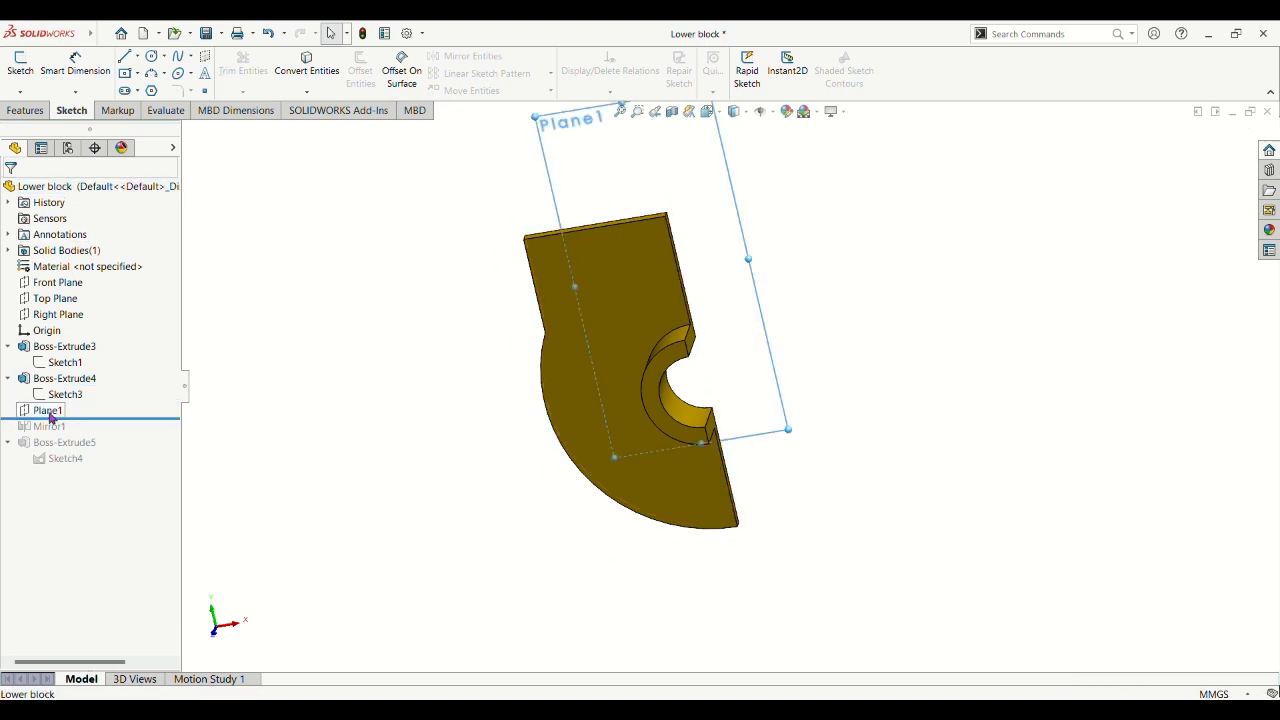
pyautogui.click(48, 411)
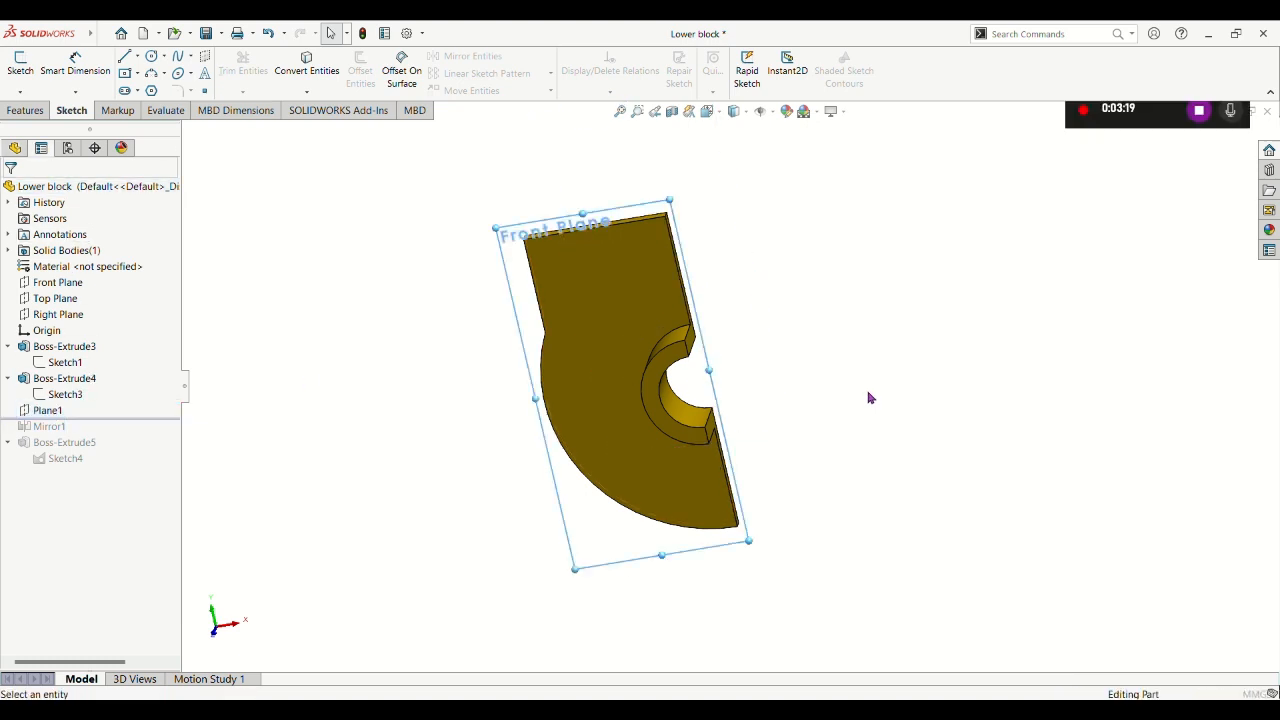
pyautogui.scroll(2, 869, 397)
pyautogui.scroll(-1, 869, 397)
pyautogui.scroll(1, 869, 397)
pyautogui.moveTo(898, 381); pyautogui.dragTo(1003, 375, button='middle')
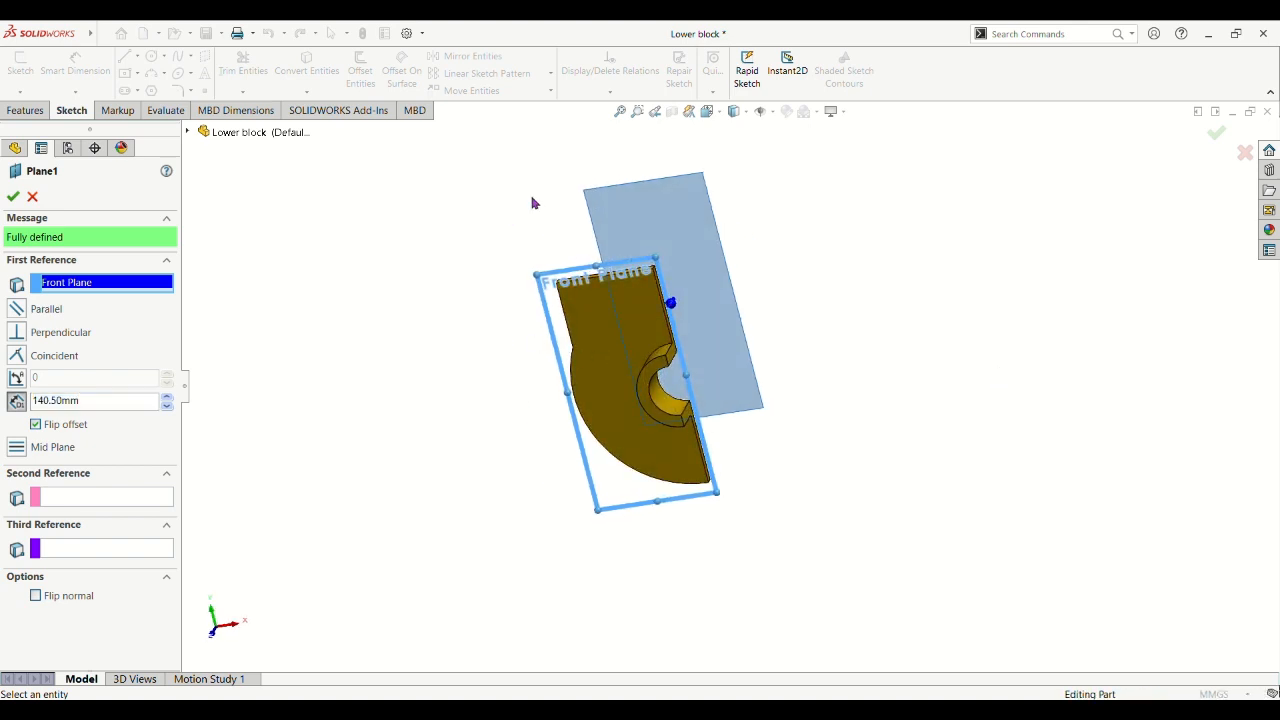
pyautogui.click(27, 110)
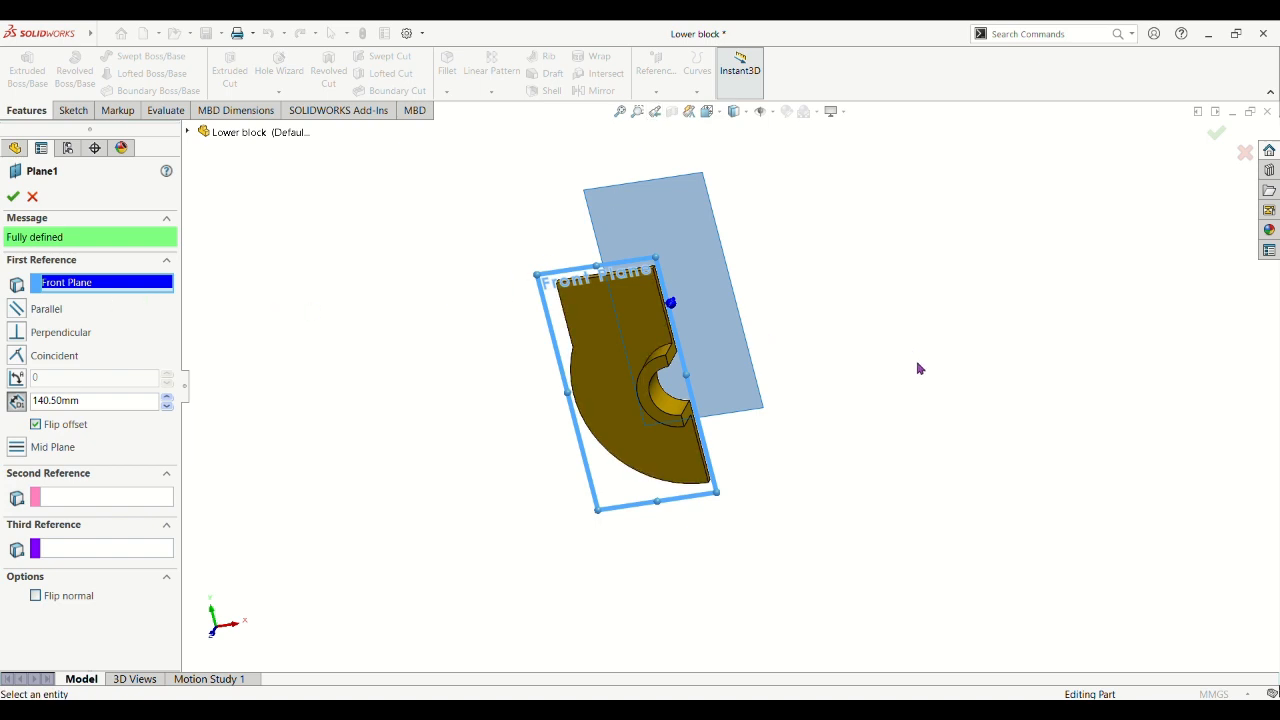
pyautogui.moveTo(917, 366); pyautogui.dragTo(891, 403, button='middle')
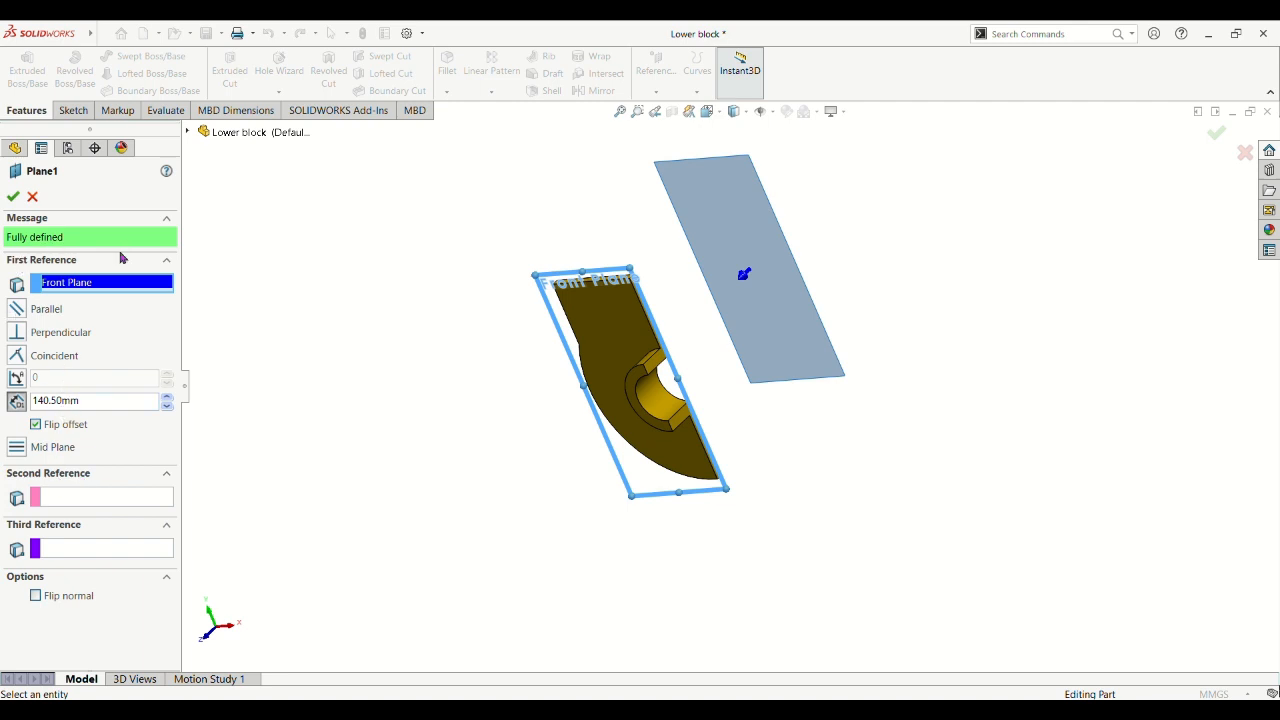
pyautogui.click(13, 197)
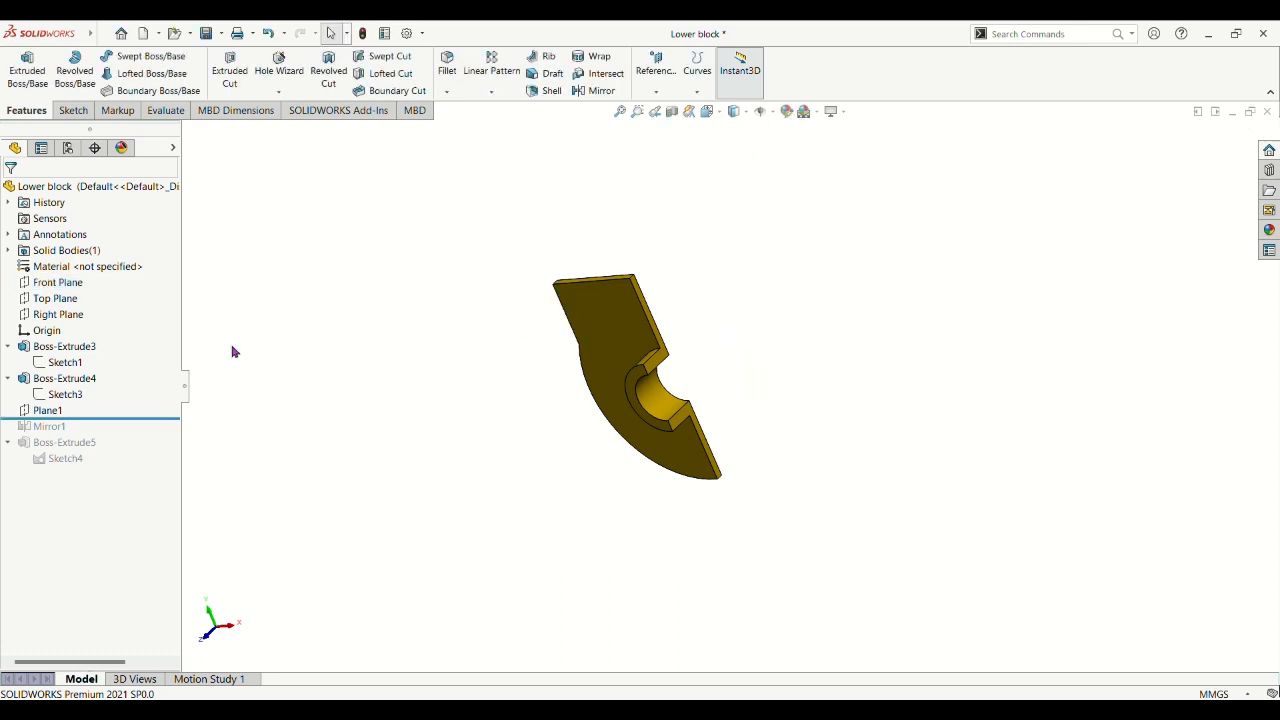
# Roll the history forward past Mirror1, review its mirroring of the Boss-Extrude4 body about Plane1, and accept the definition.
pyautogui.click(50, 410)
pyautogui.moveTo(848, 212)
pyautogui.mouseDown(button='middle')
pyautogui.moveTo(889, 329)
pyautogui.moveTo(866, 251)
pyautogui.moveTo(832, 219)
pyautogui.mouseUp(button='middle')
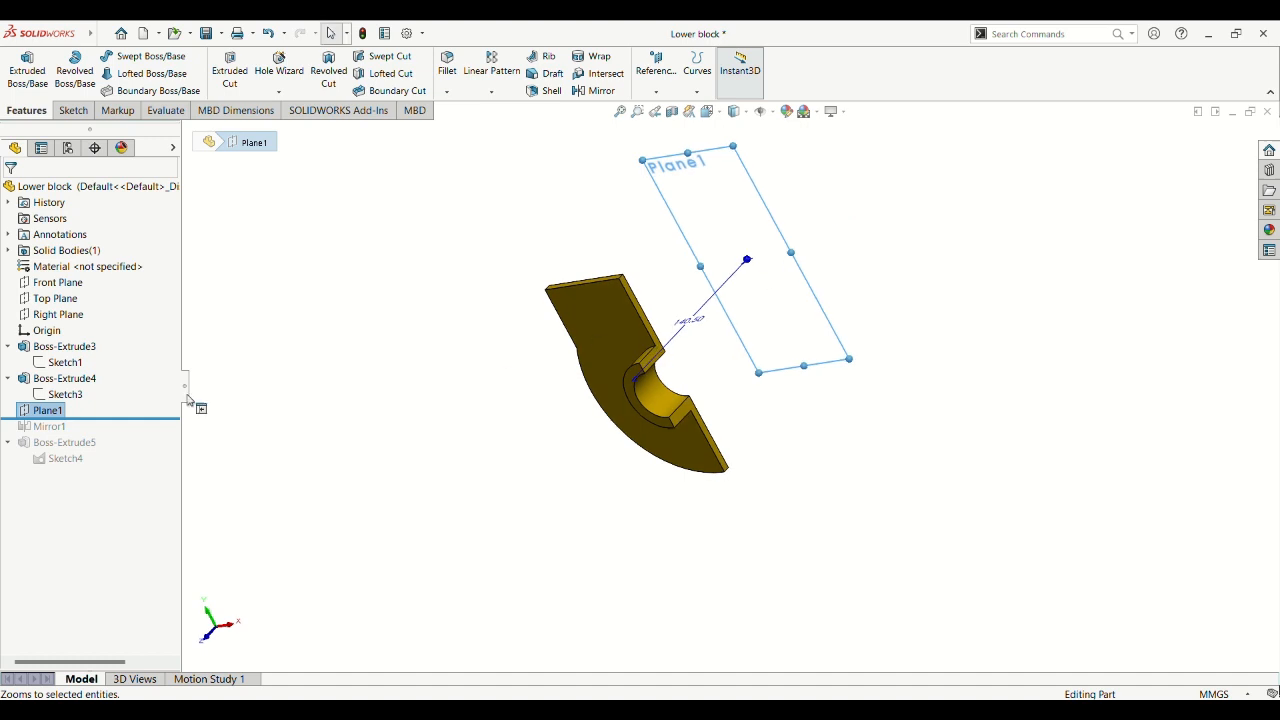
pyautogui.moveTo(115, 425); pyautogui.dragTo(69, 433)
pyautogui.click(57, 392)
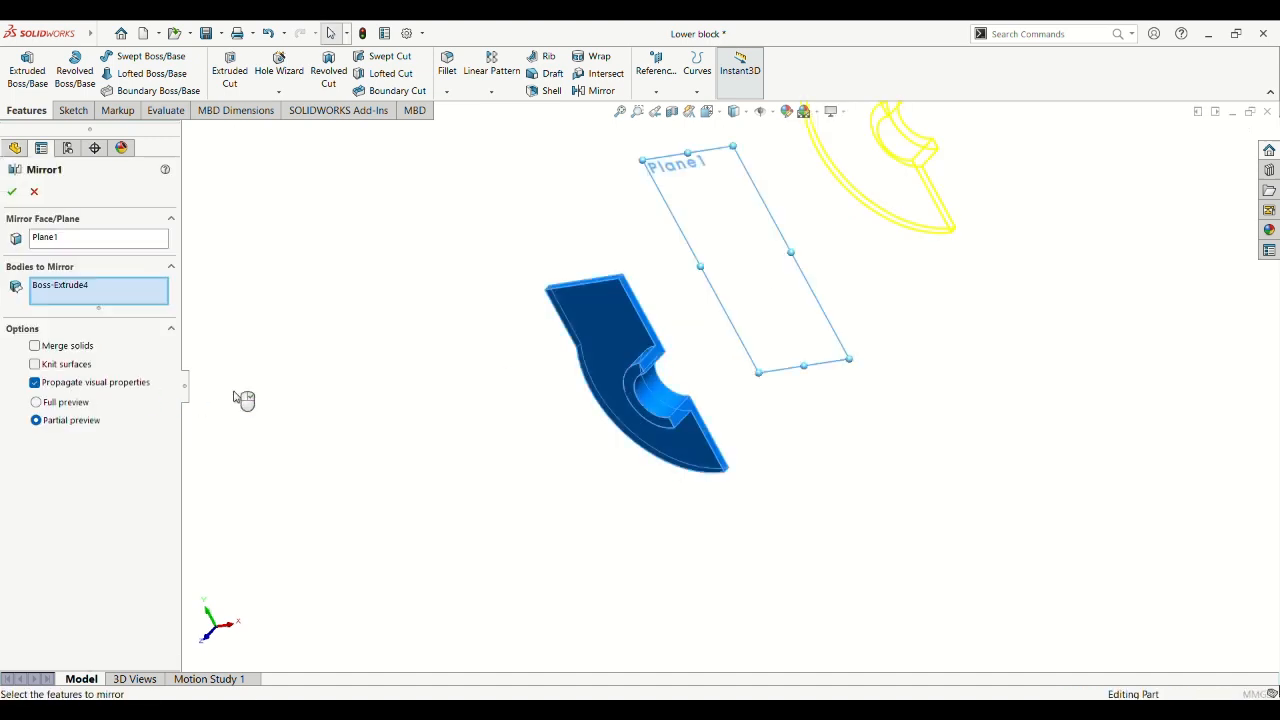
pyautogui.scroll(2, 751, 426)
pyautogui.moveTo(780, 288); pyautogui.dragTo(770, 319, button='middle')
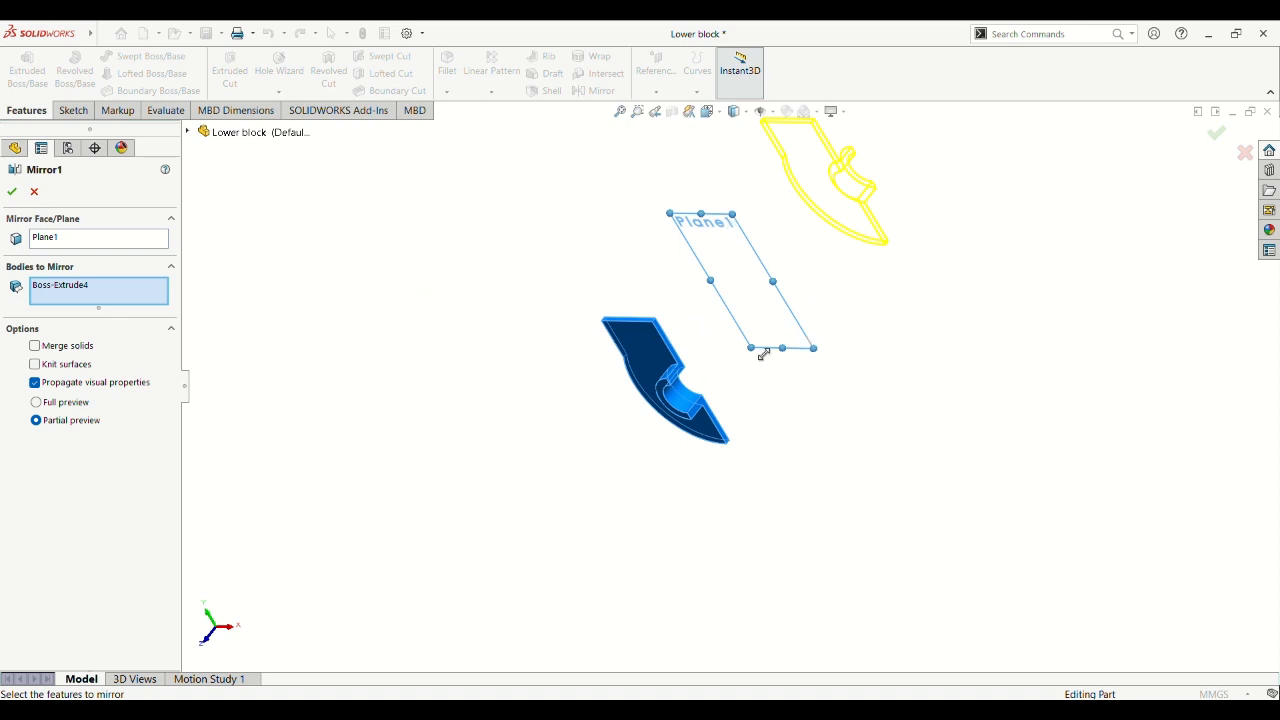
pyautogui.moveTo(975, 327); pyautogui.dragTo(1025, 276, button='middle')
pyautogui.moveTo(786, 530); pyautogui.dragTo(722, 550, button='middle')
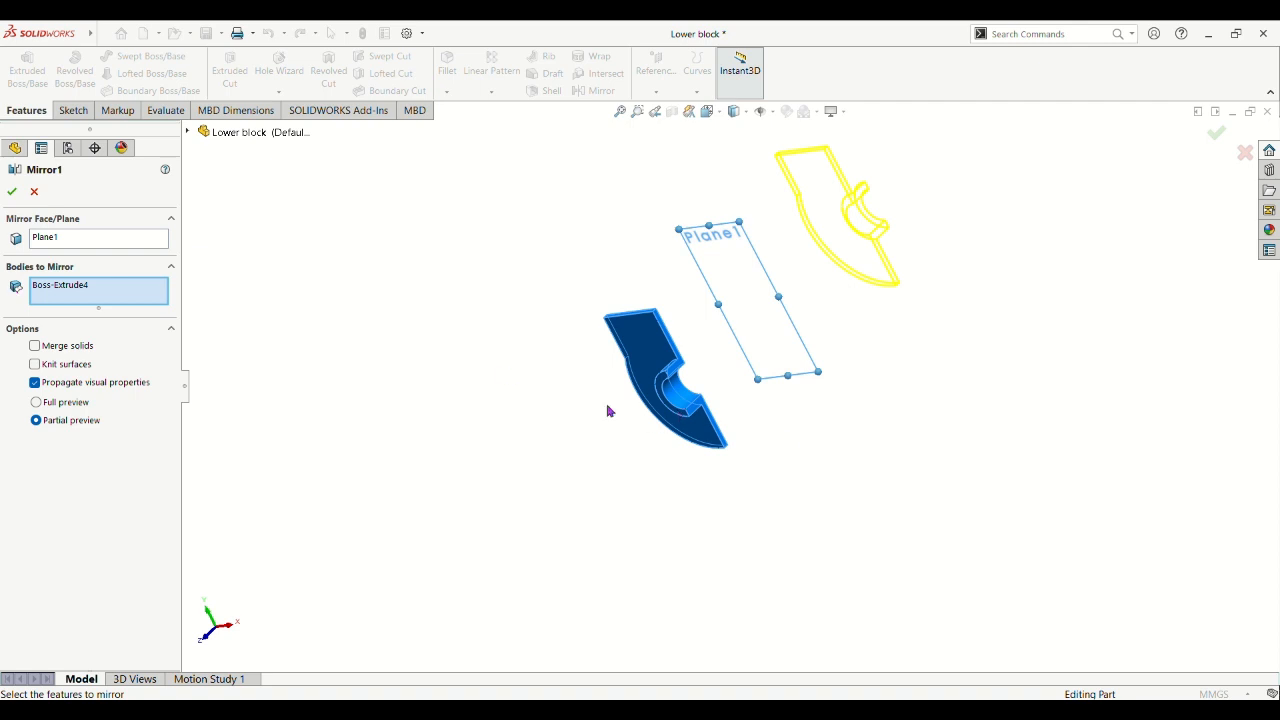
pyautogui.click(12, 191)
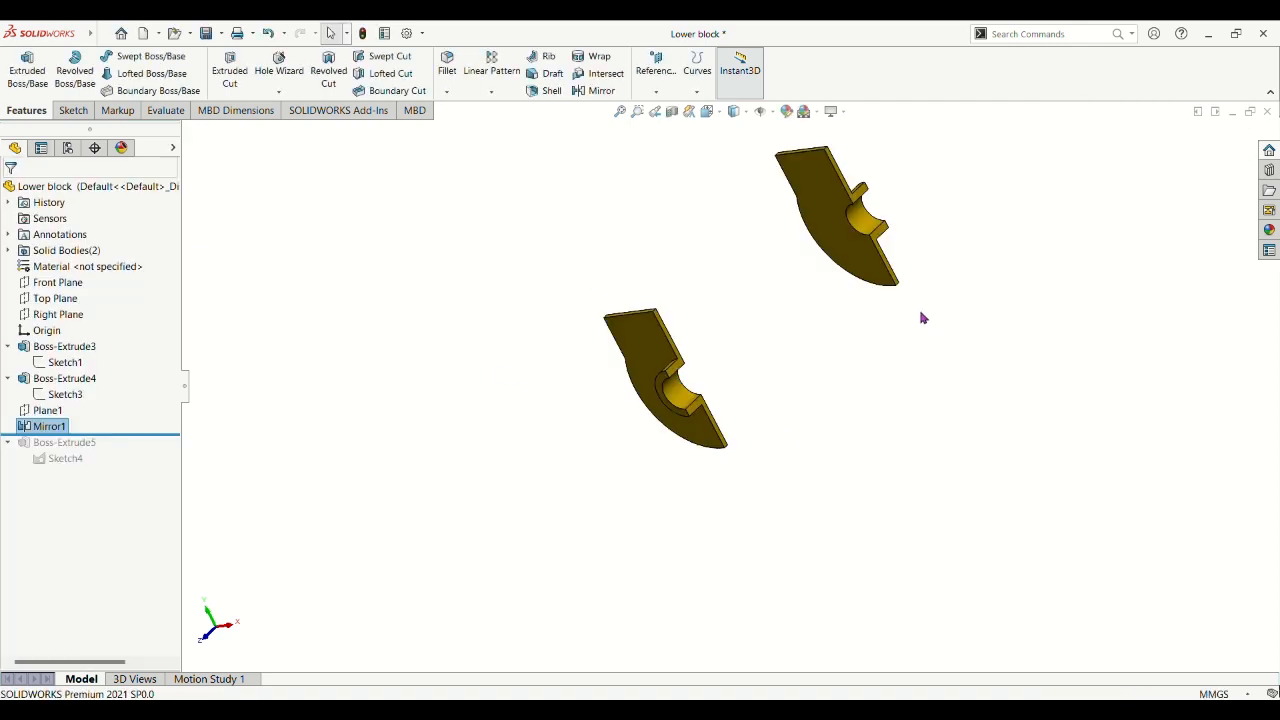
pyautogui.moveTo(914, 258); pyautogui.dragTo(931, 211, button='middle')
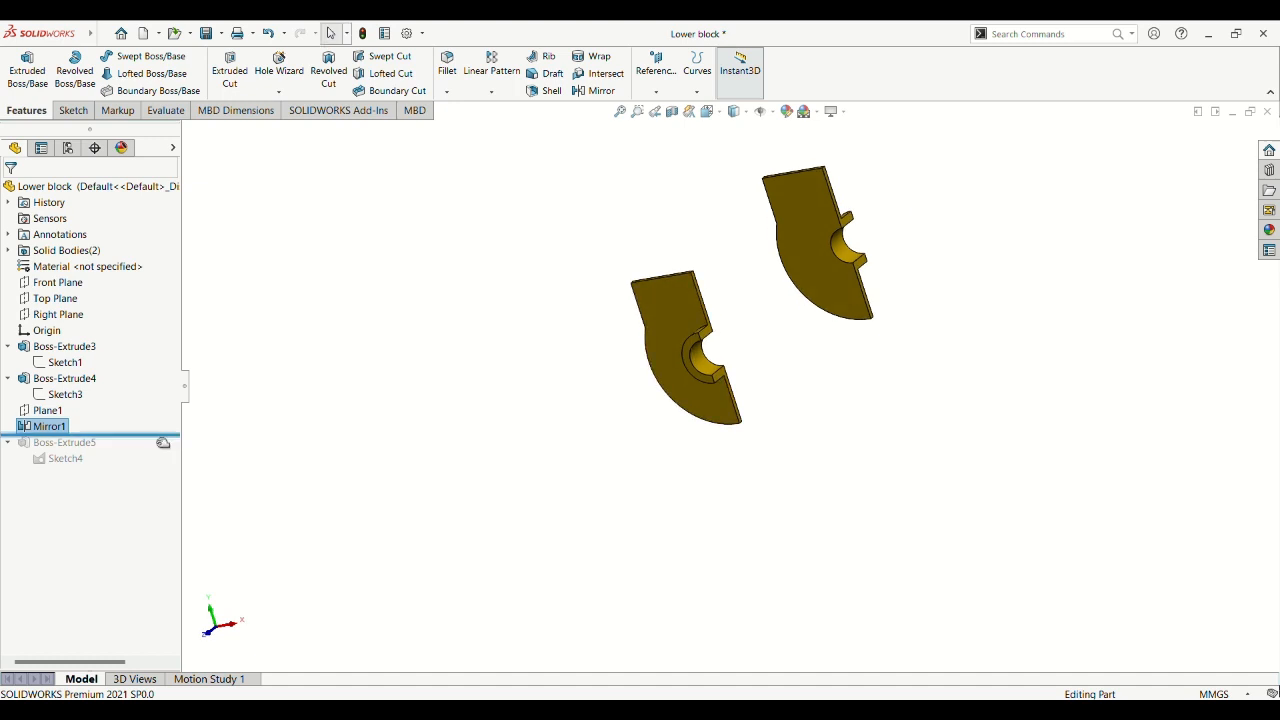
# Roll the history forward past Boss-Extrude5 and open Sketch4 for editing, viewed normal to the sketch plane.
pyautogui.moveTo(168, 436)
pyautogui.mouseDown()
pyautogui.moveTo(164, 465)
pyautogui.moveTo(76, 470)
pyautogui.mouseUp()
pyautogui.click(65, 459)
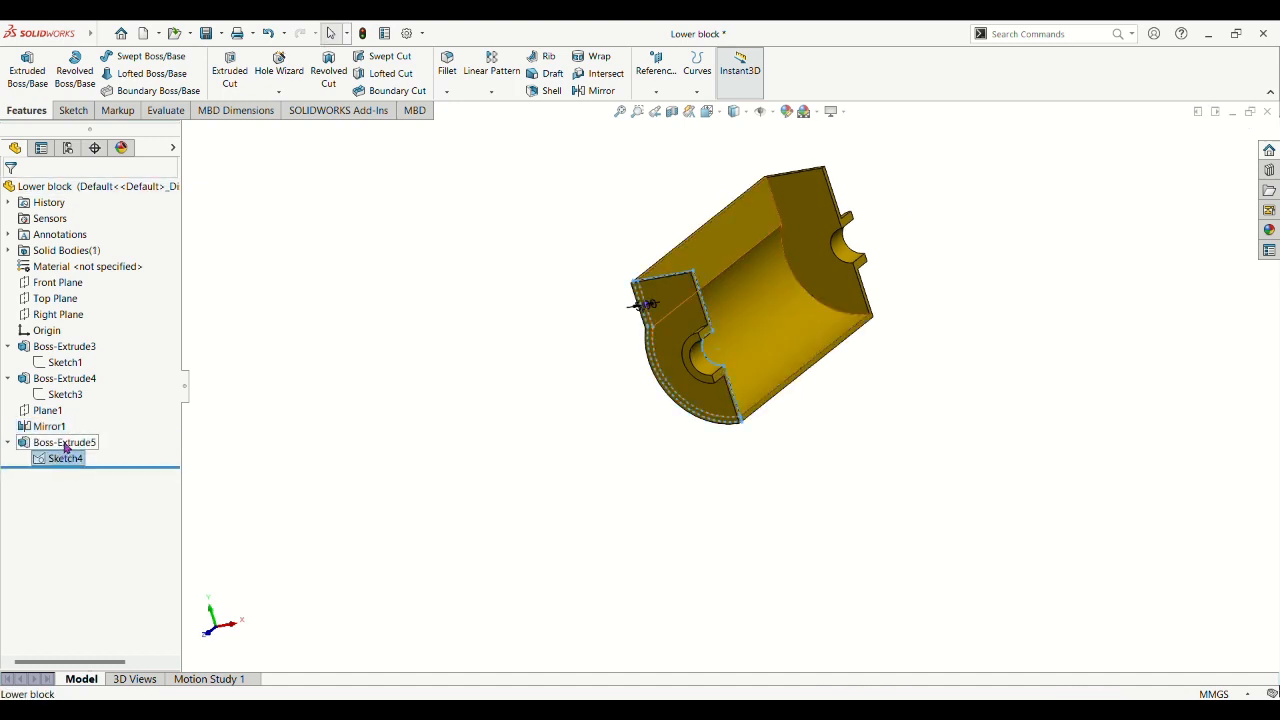
pyautogui.click(85, 434)
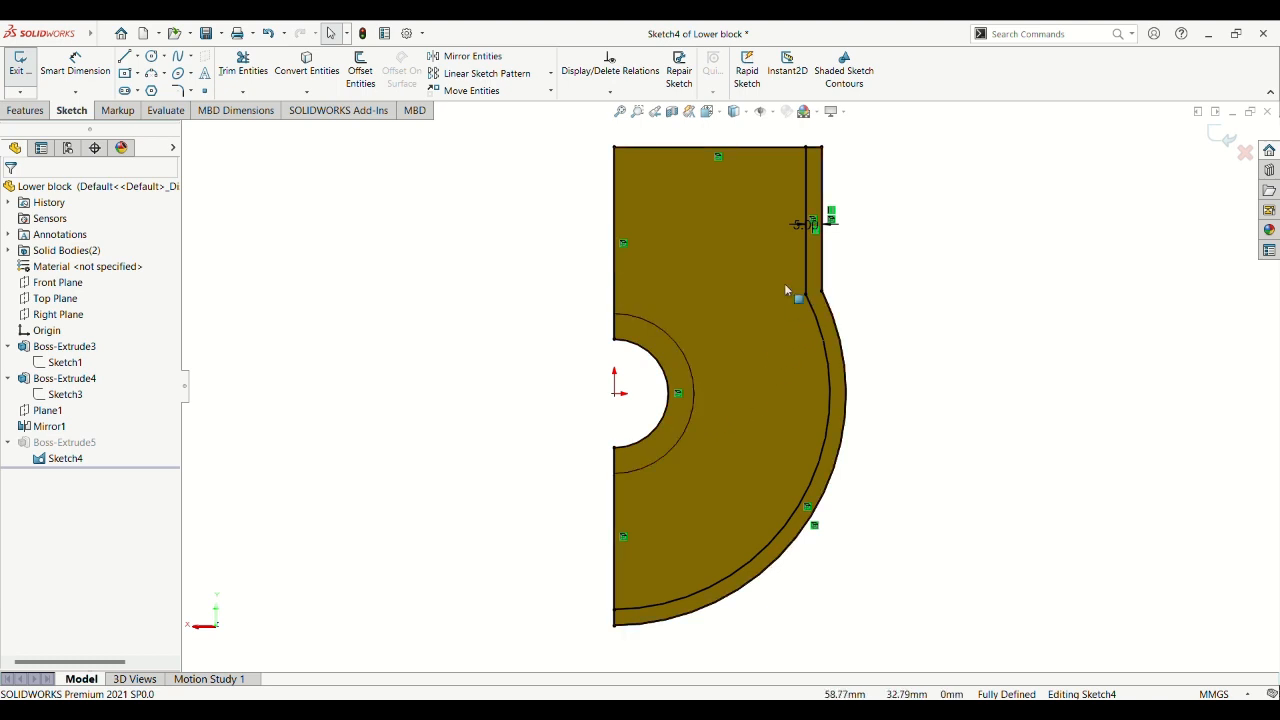
pyautogui.scroll(2, 994, 363)
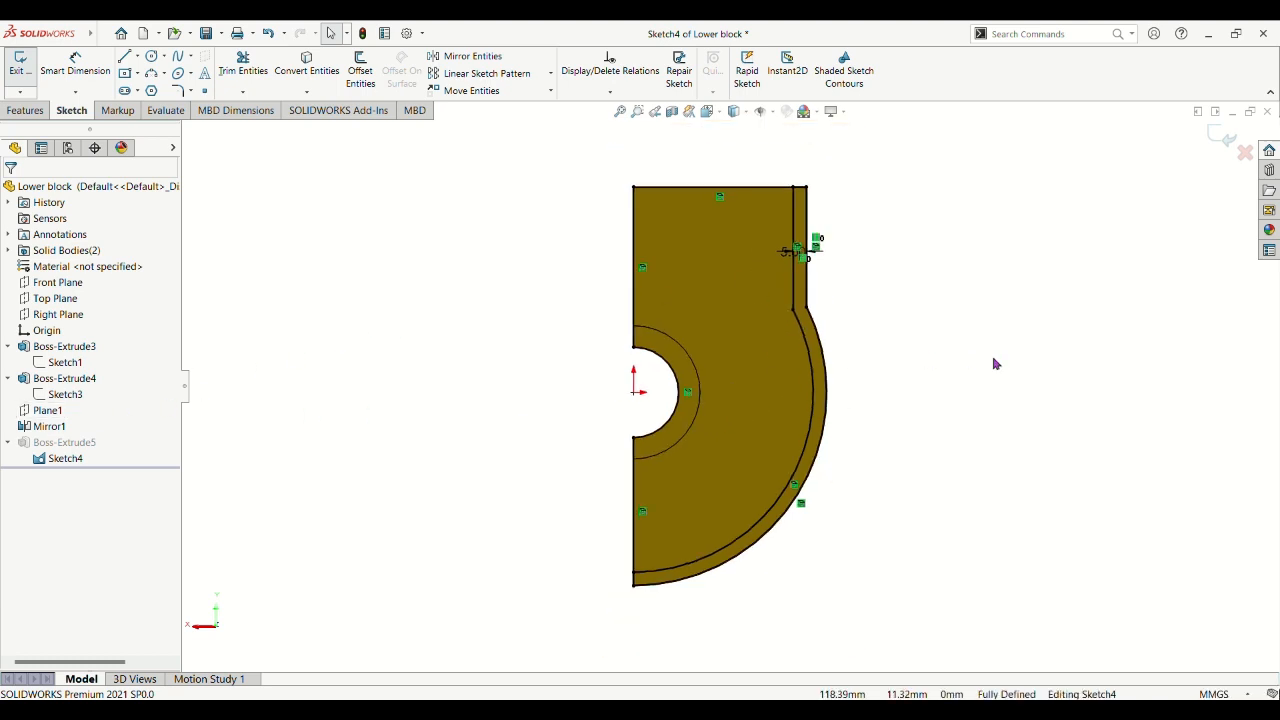
pyautogui.moveTo(954, 389); pyautogui.dragTo(980, 392, button='middle')
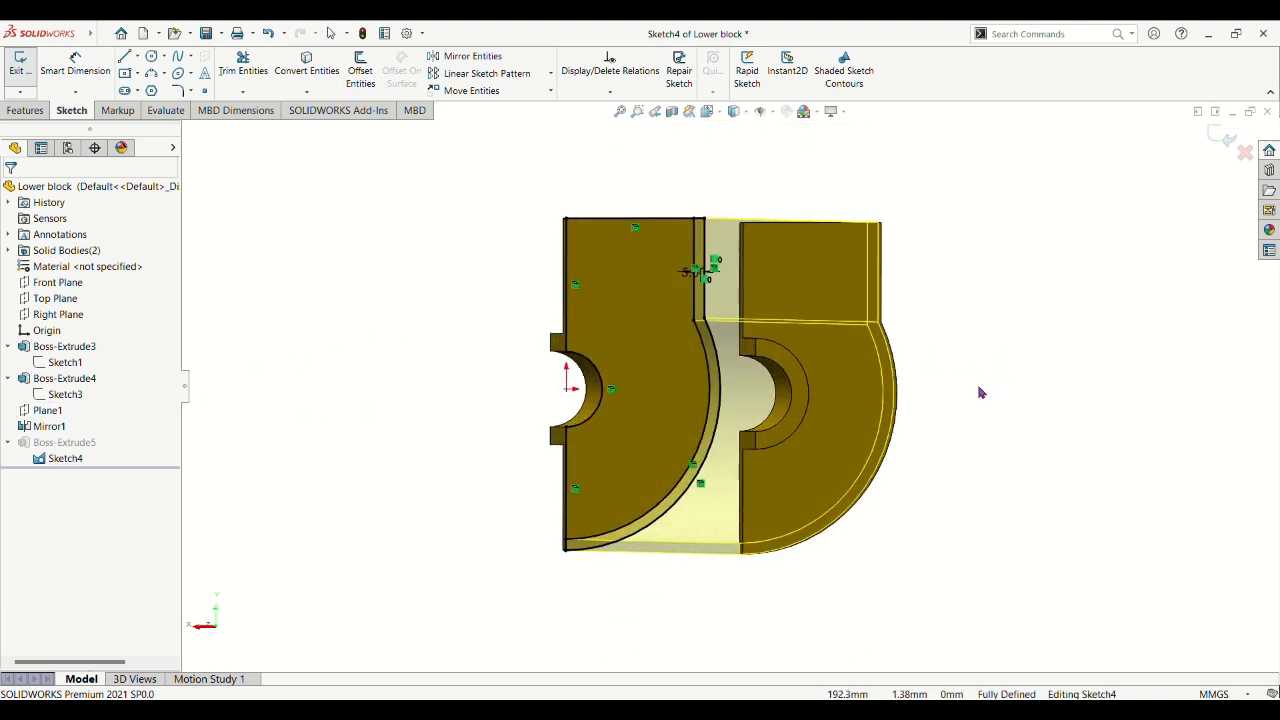
pyautogui.click(632, 335)
pyautogui.click(389, 349)
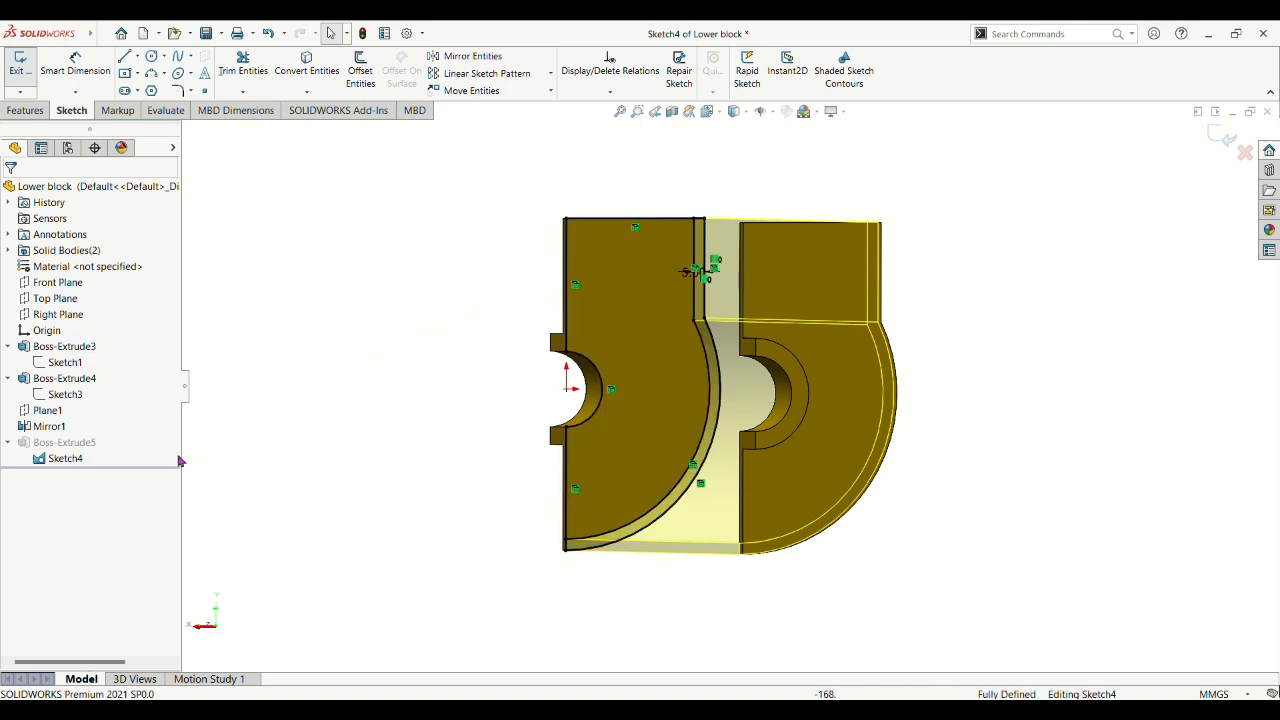
pyautogui.click(66, 458)
pyautogui.click(102, 446)
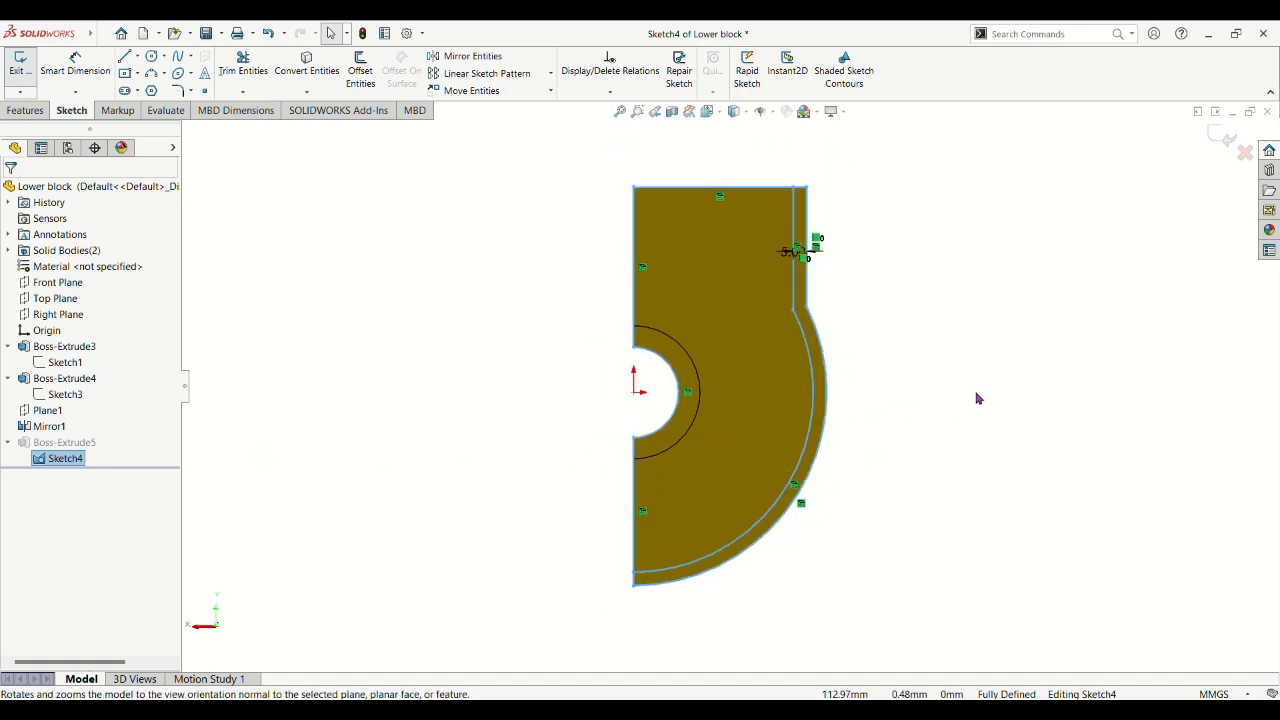
# Review Sketch4's offset wall outline and the Offset Entities settings without adding an offset, and exit the sketch.
pyautogui.scroll(-3, 978, 398)
pyautogui.scroll(2, 785, 318)
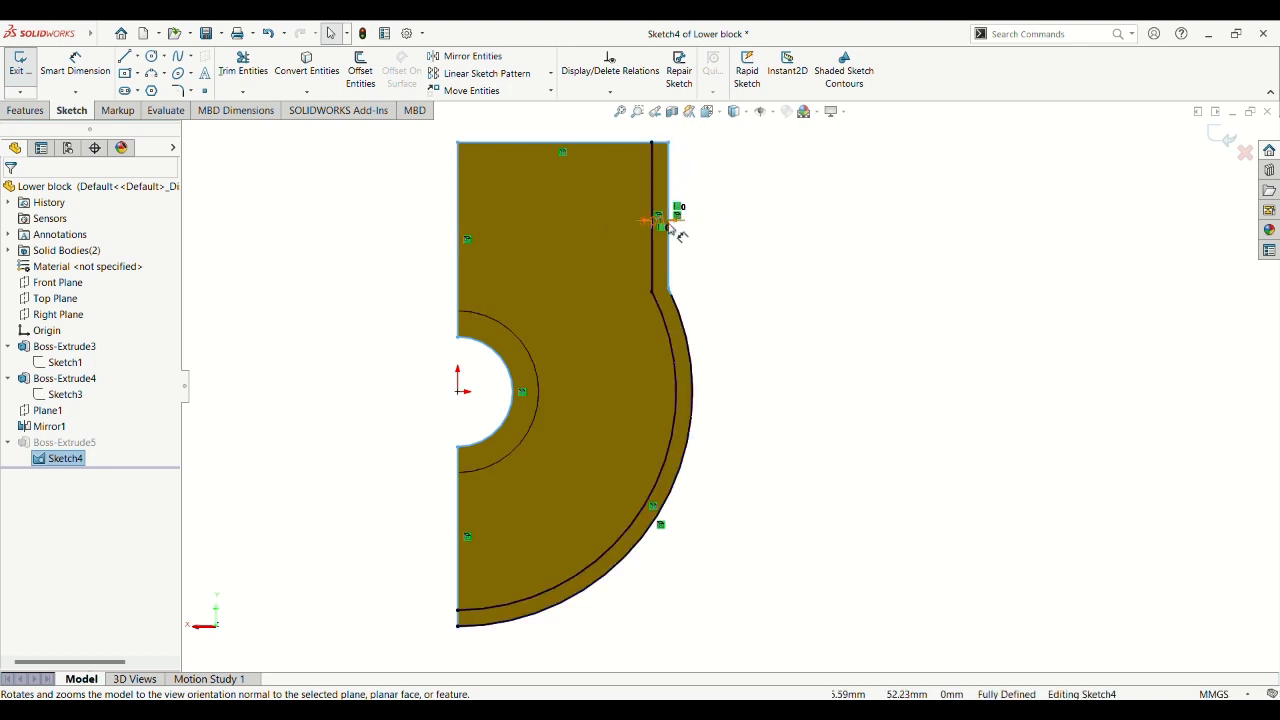
pyautogui.click(360, 70)
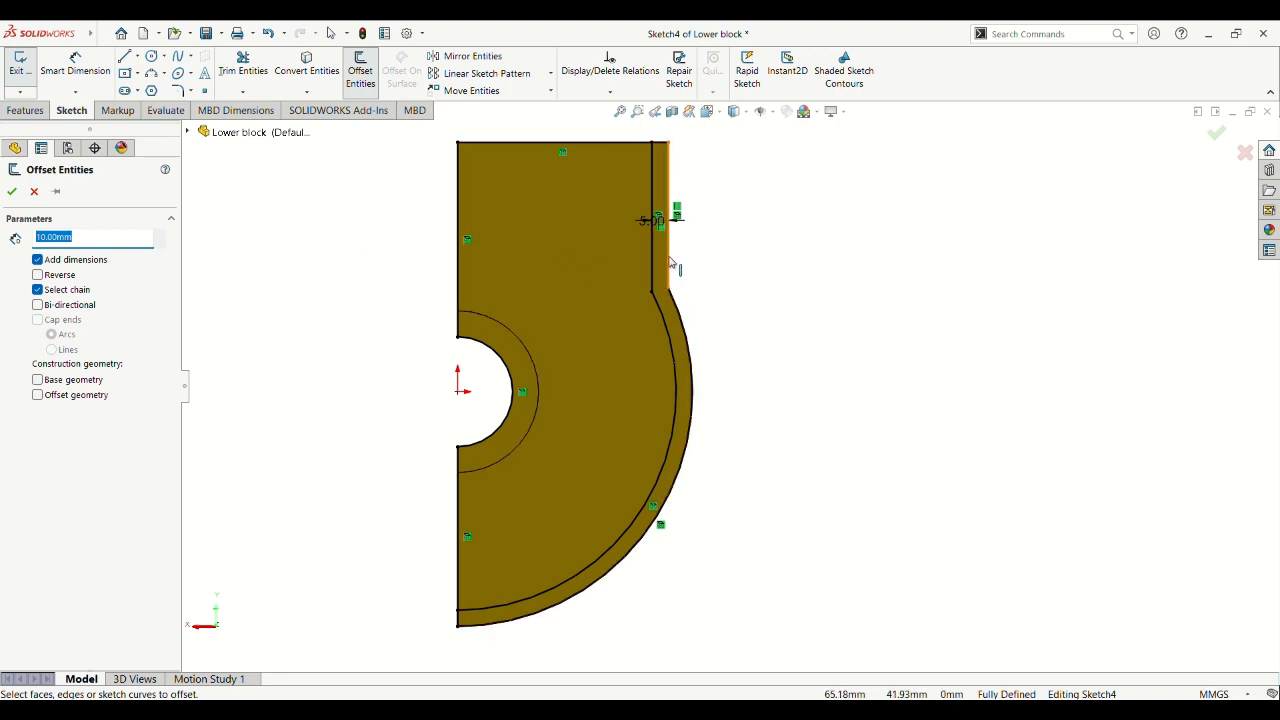
pyautogui.click(684, 333)
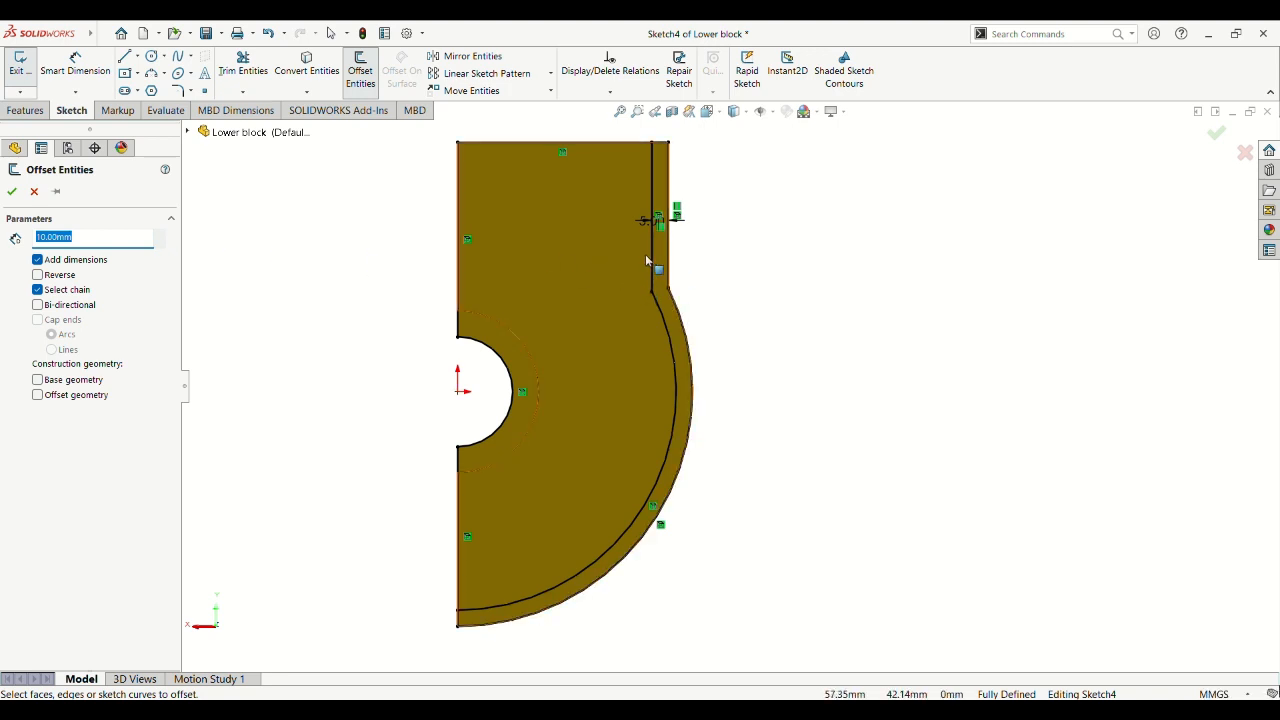
pyautogui.scroll(-3, 655, 268)
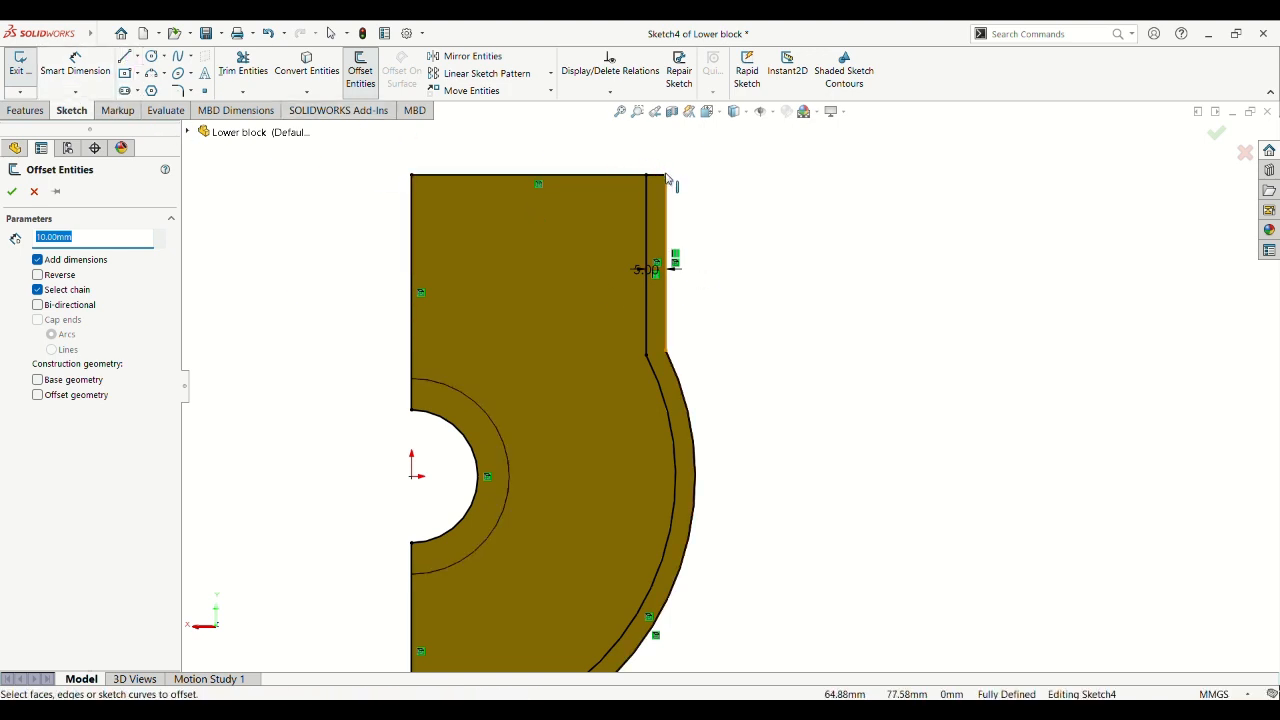
pyautogui.scroll(3, 737, 326)
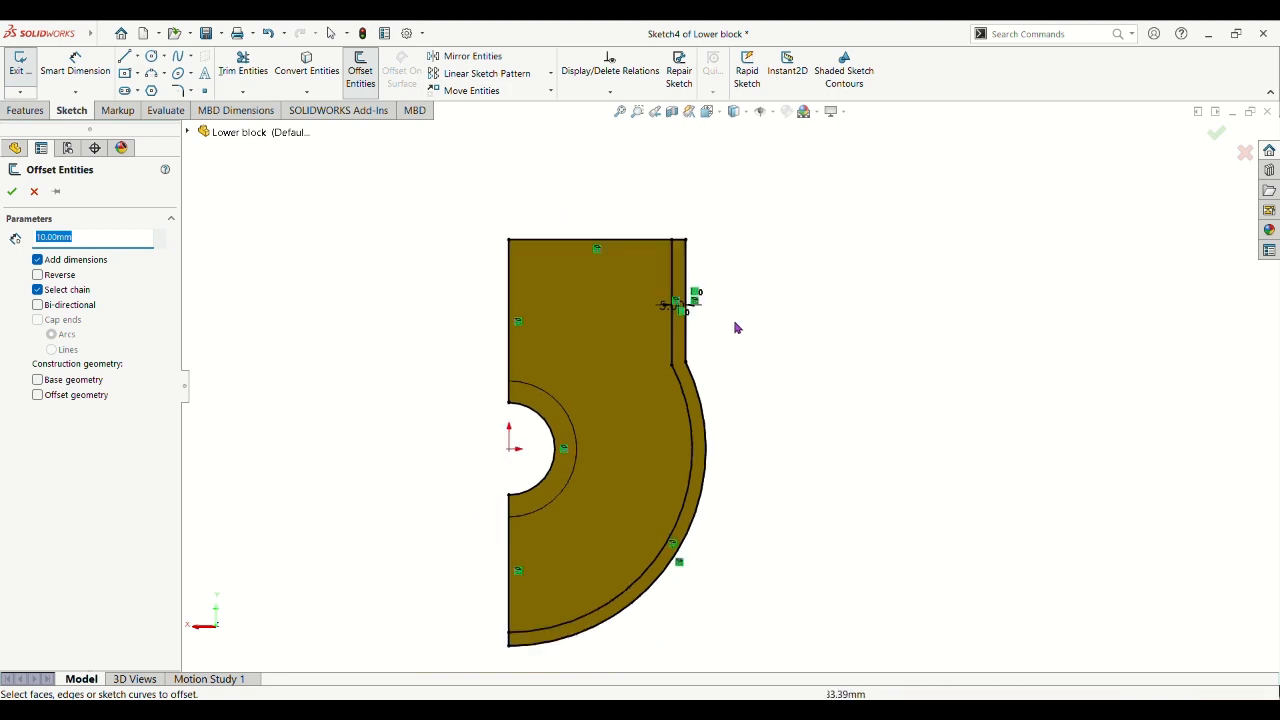
pyautogui.scroll(-2, 628, 493)
pyautogui.scroll(2, 532, 570)
pyautogui.scroll(-1, 533, 578)
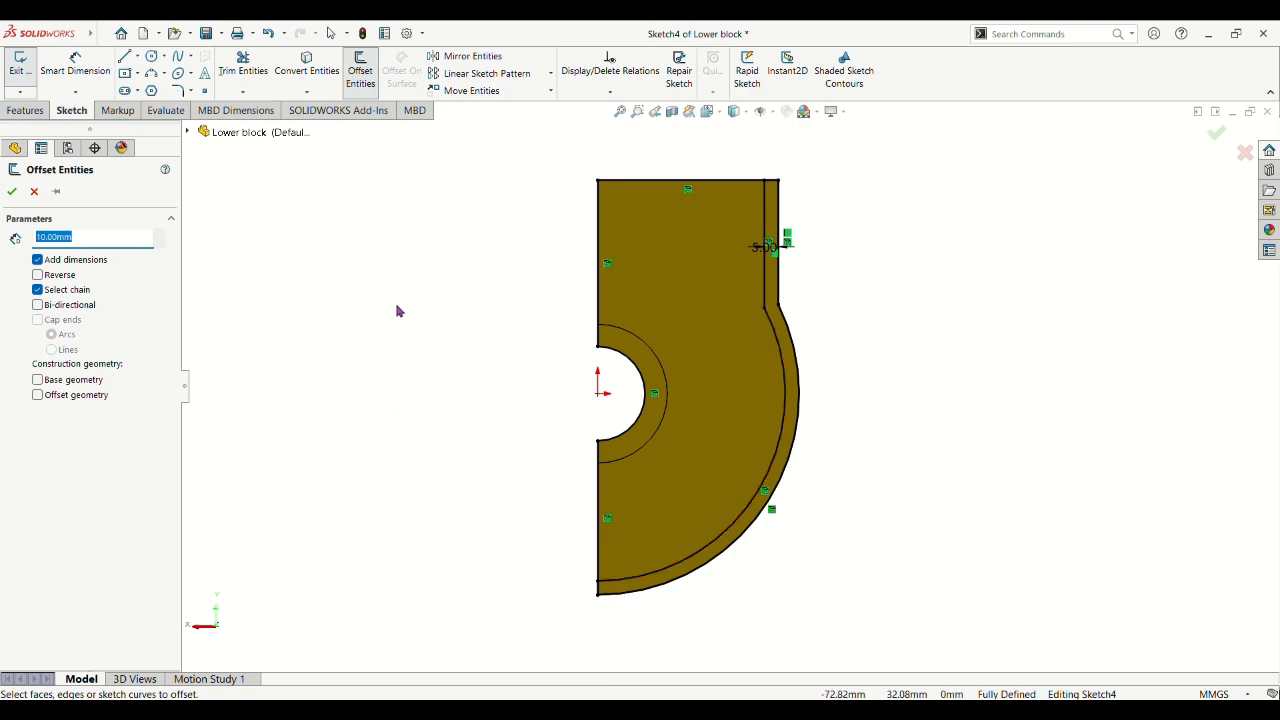
pyautogui.click(12, 192)
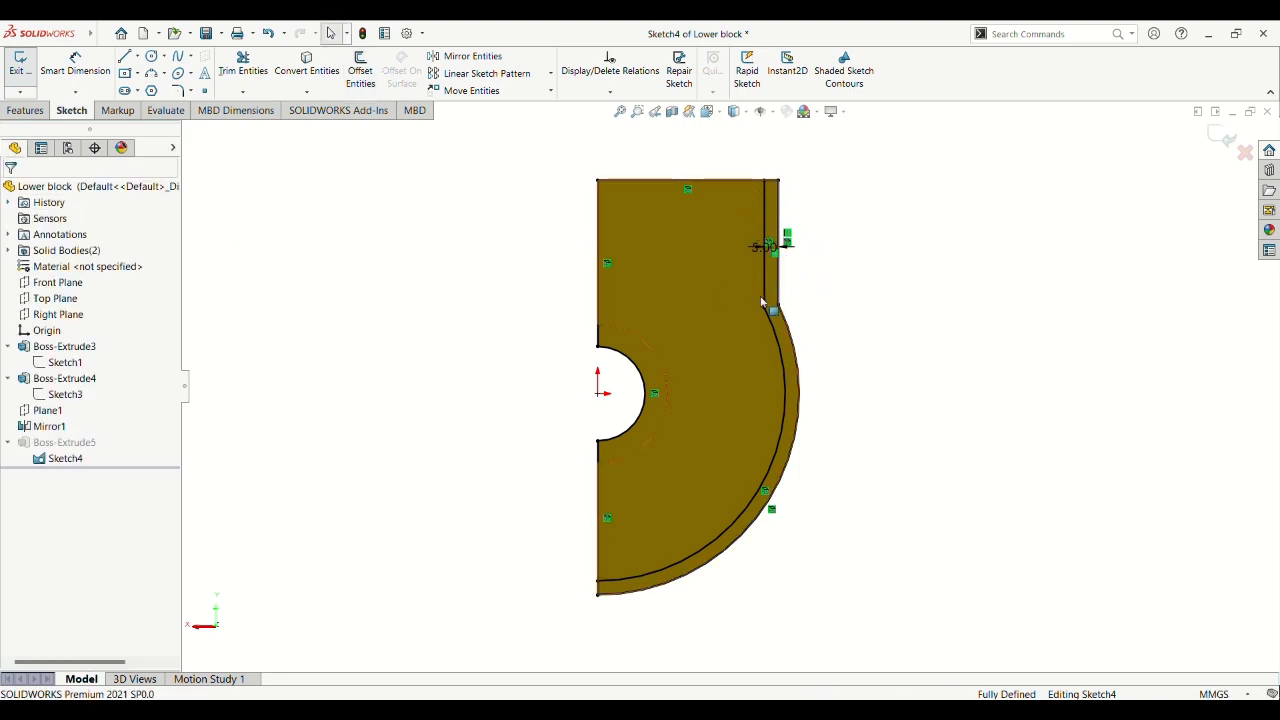
pyautogui.click(78, 459)
pyautogui.click(34, 78)
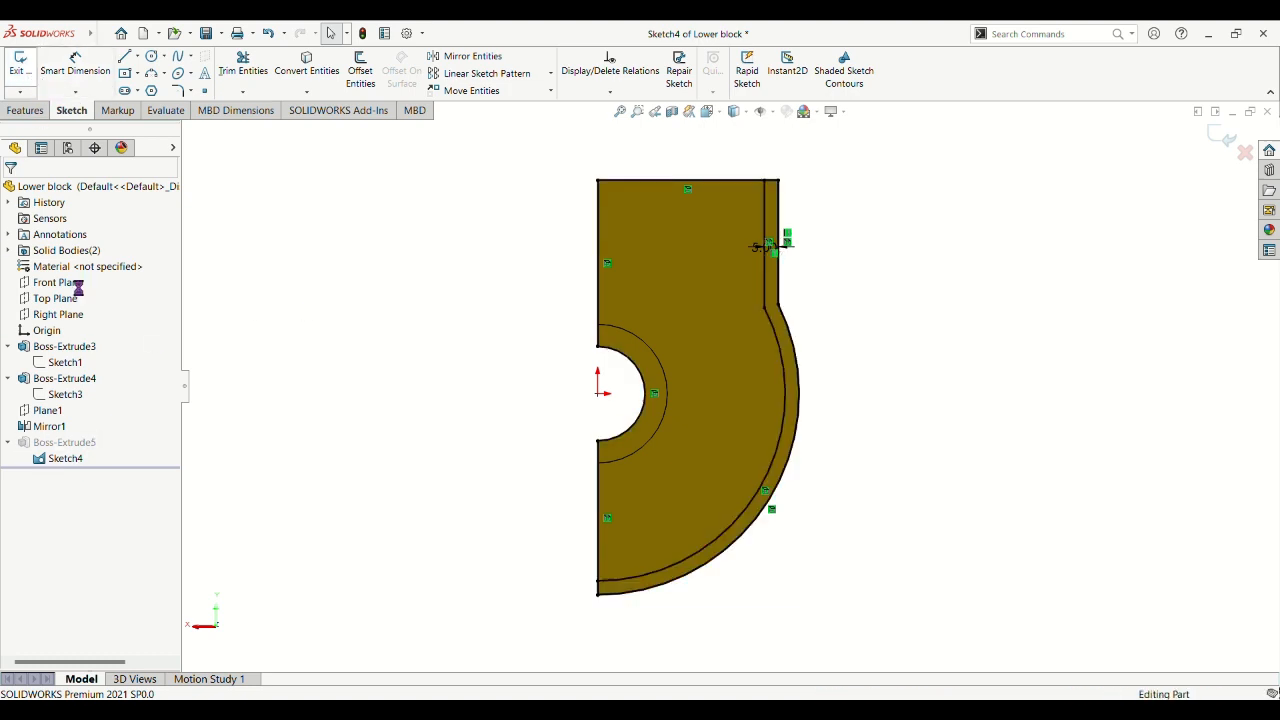
# Open the Boss-Extrude5 definition, examine its Up To Surface end condition and target face on the mirrored body, and accept it as is.
pyautogui.click(86, 445)
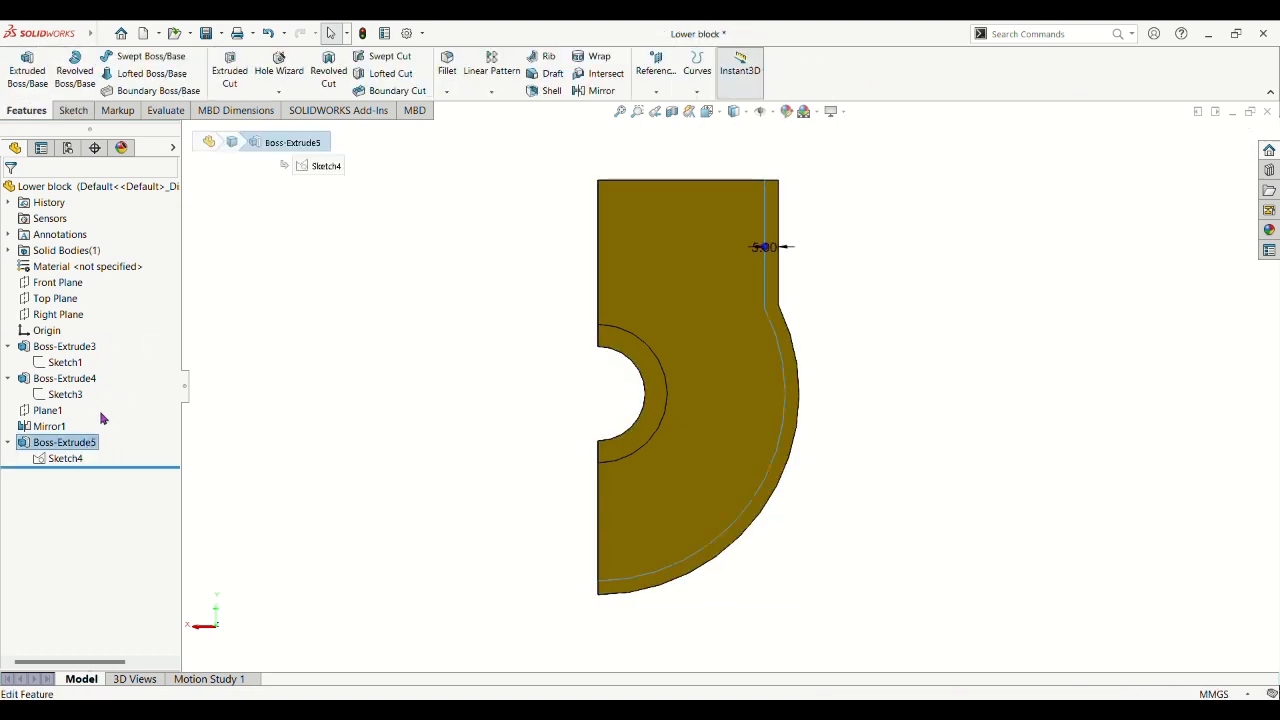
pyautogui.click(101, 418)
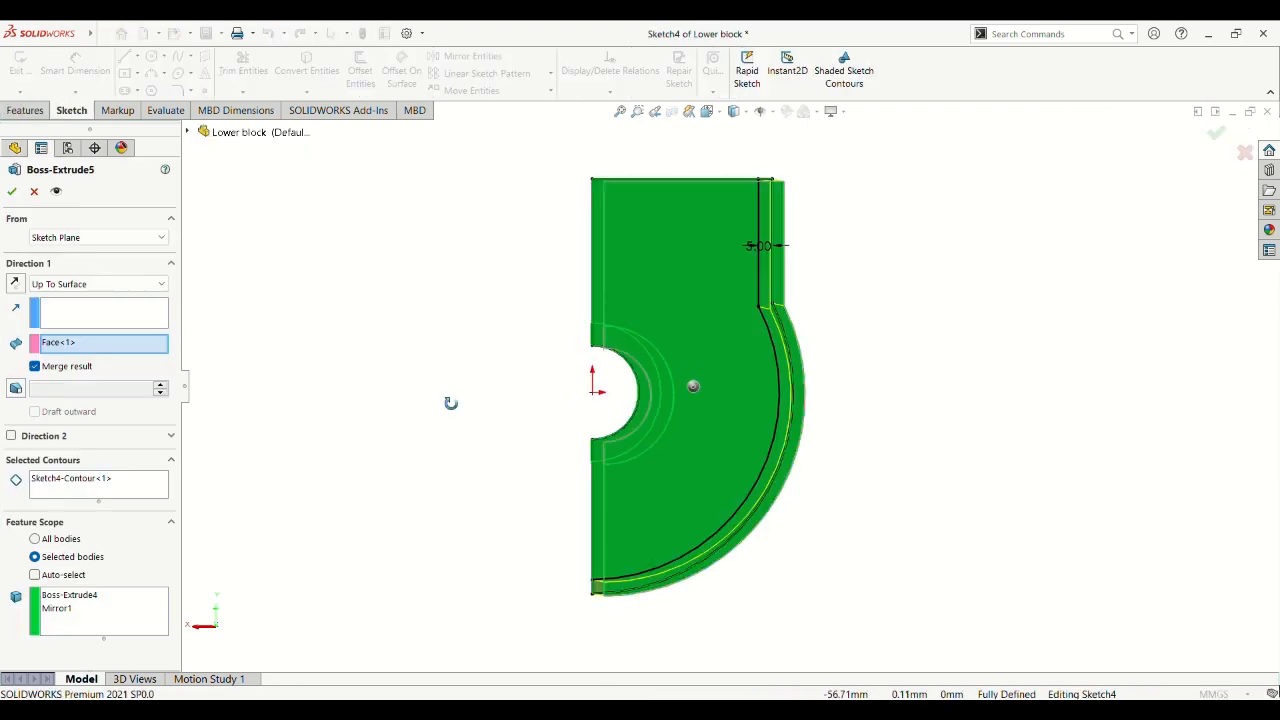
pyautogui.moveTo(450, 403); pyautogui.dragTo(519, 408, button='middle')
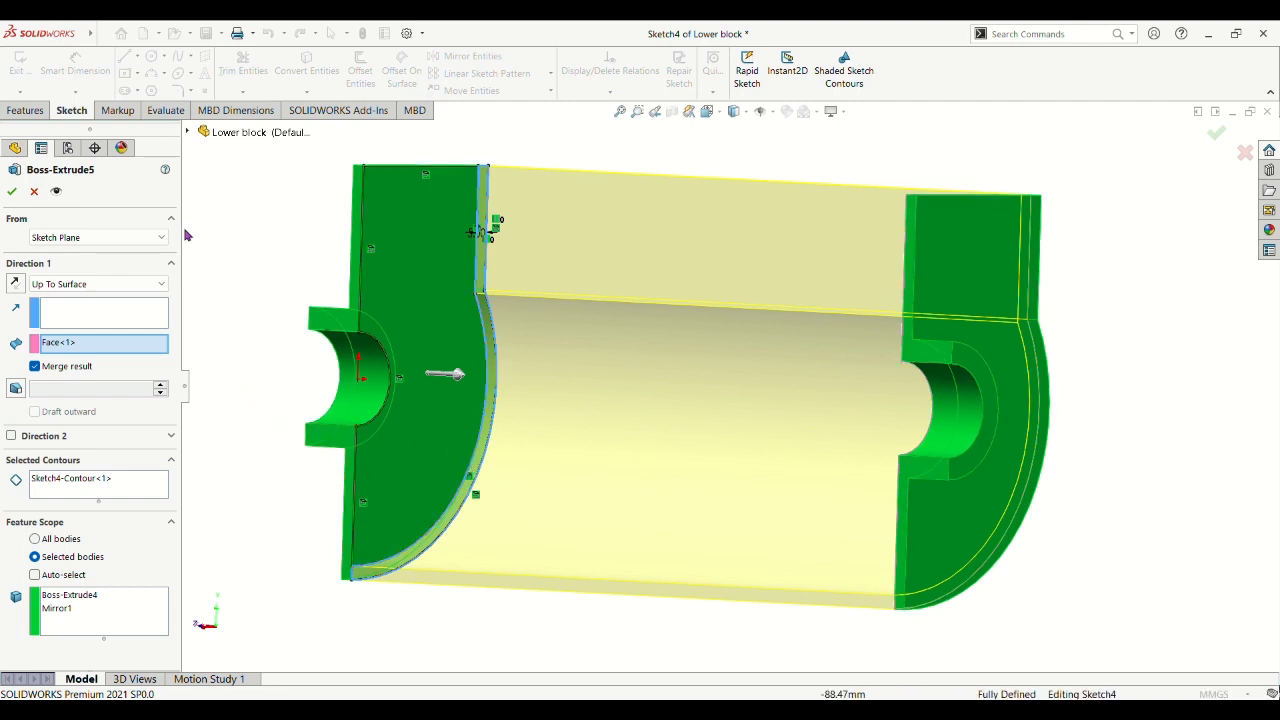
pyautogui.click(131, 345)
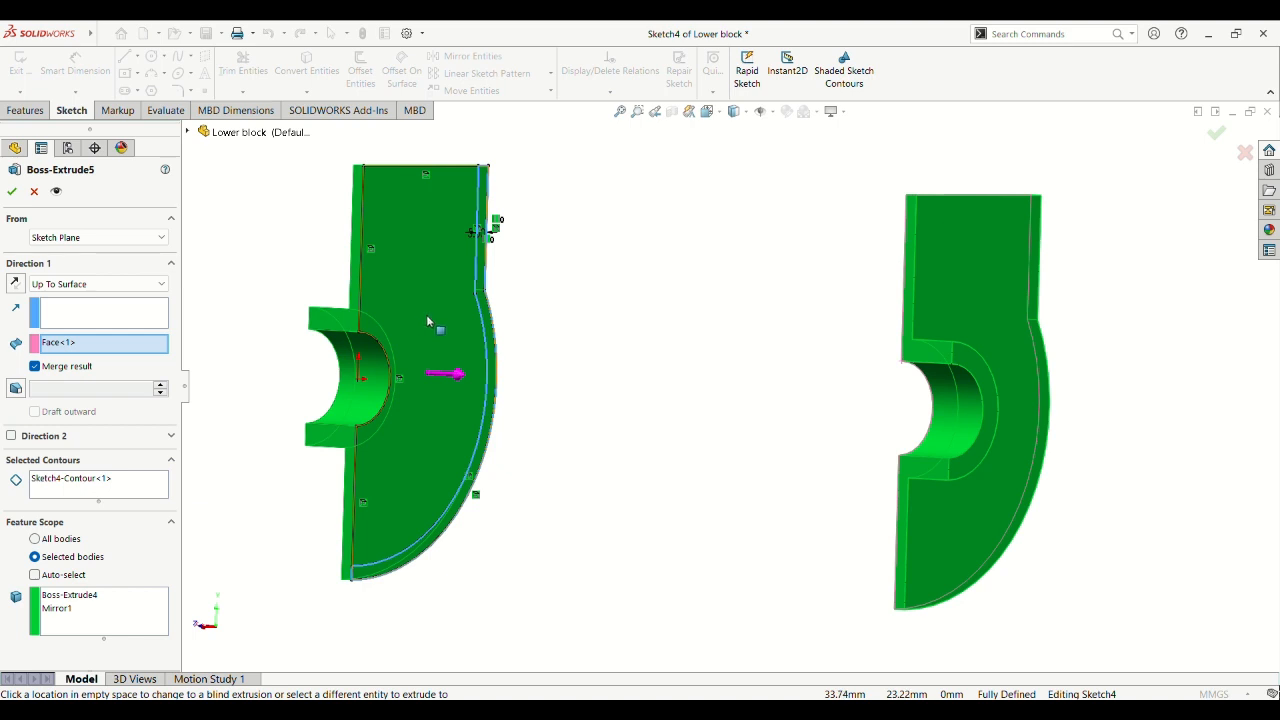
pyautogui.moveTo(688, 537); pyautogui.dragTo(771, 534, button='middle')
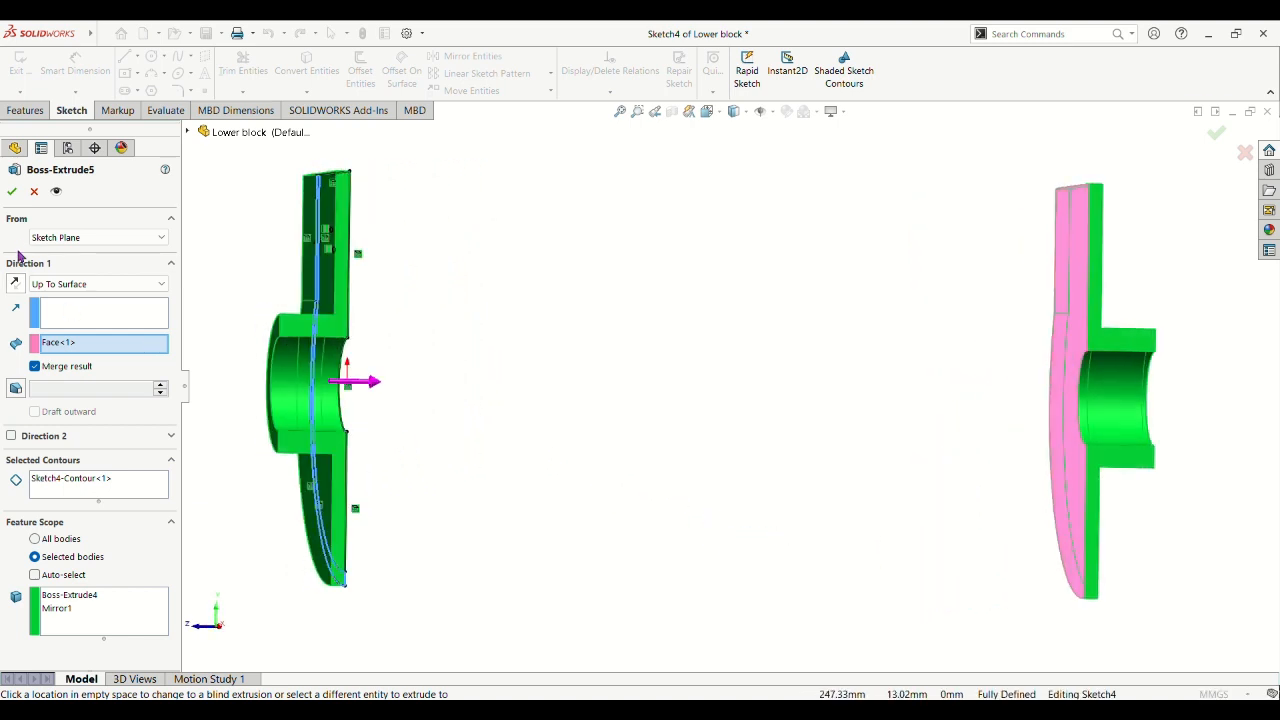
pyautogui.click(12, 193)
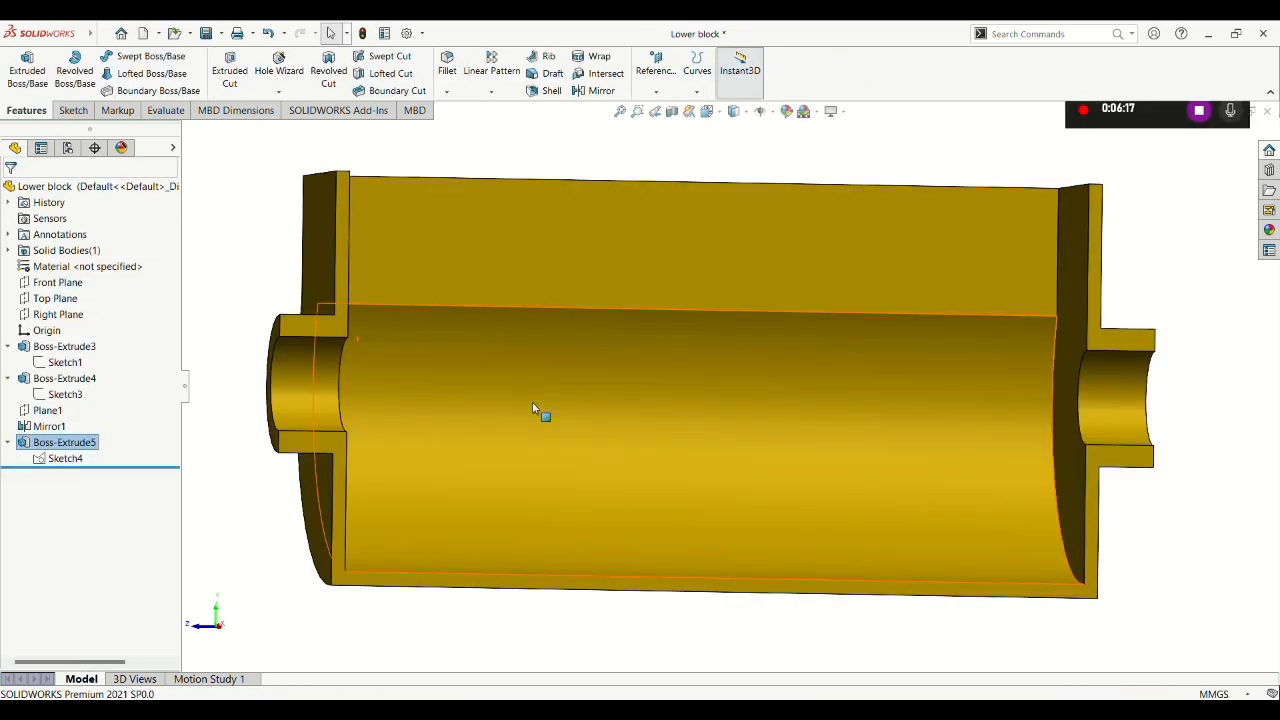
# Inspect the completed Lower block from several angles and set it to the isometric view.
pyautogui.moveTo(533, 408); pyautogui.dragTo(374, 526, button='middle')
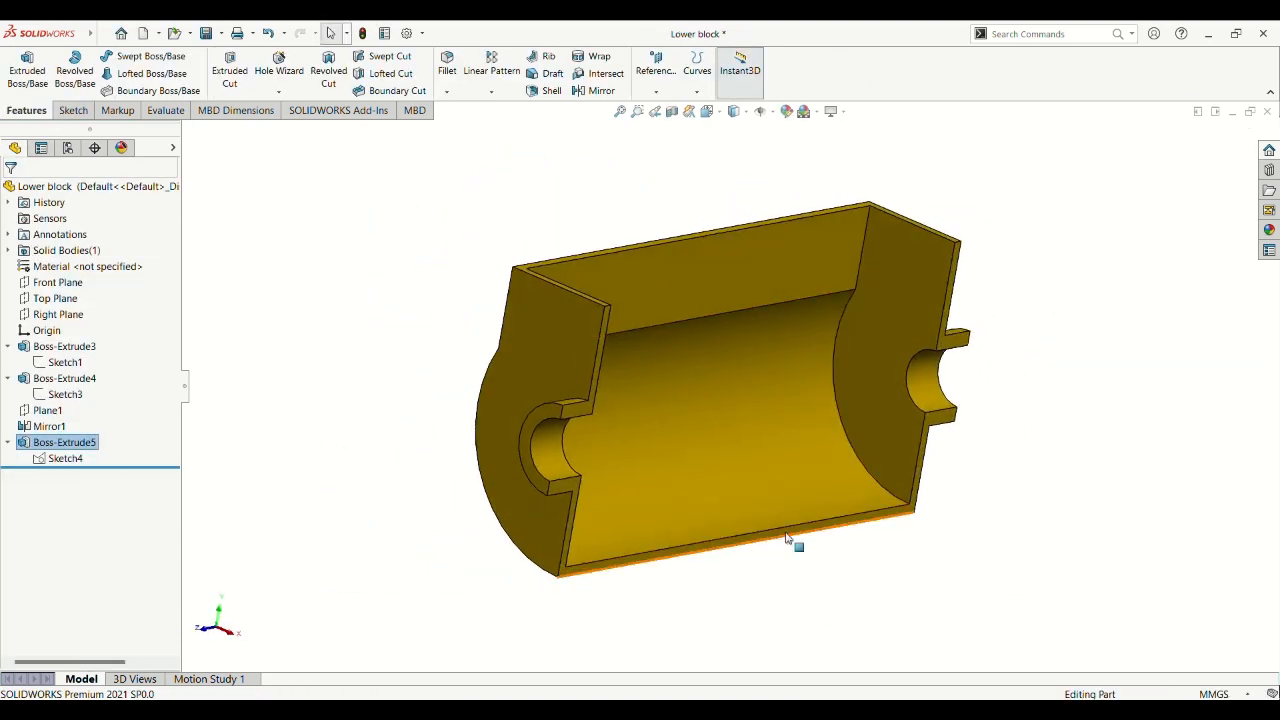
pyautogui.moveTo(831, 360); pyautogui.dragTo(786, 297, button='middle')
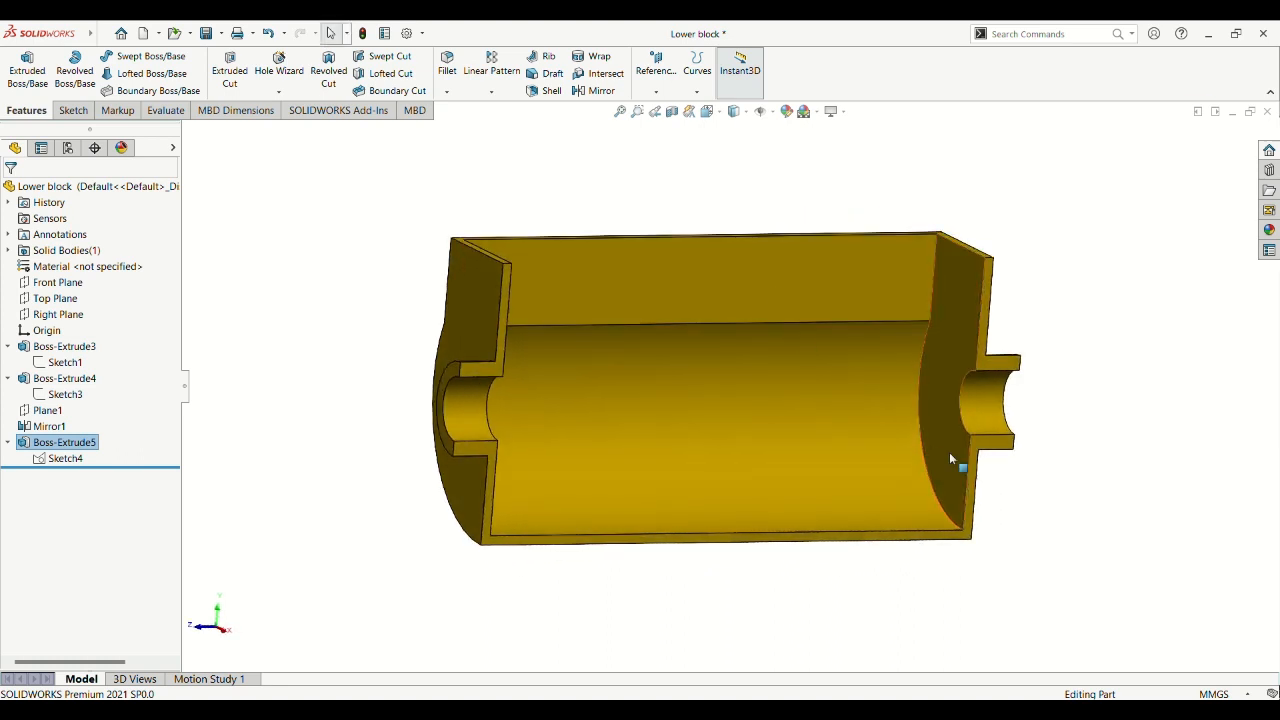
pyautogui.moveTo(1135, 528); pyautogui.dragTo(1137, 571, button='middle')
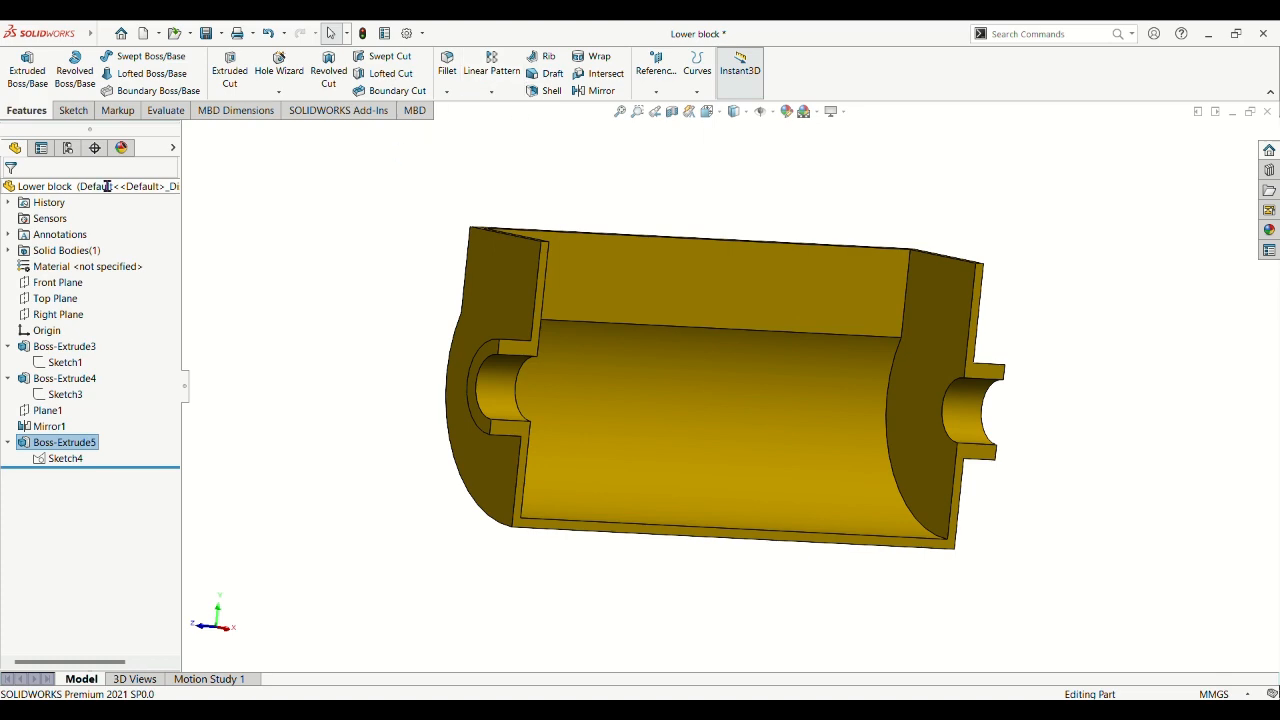
pyautogui.click(719, 115)
pyautogui.click(783, 159)
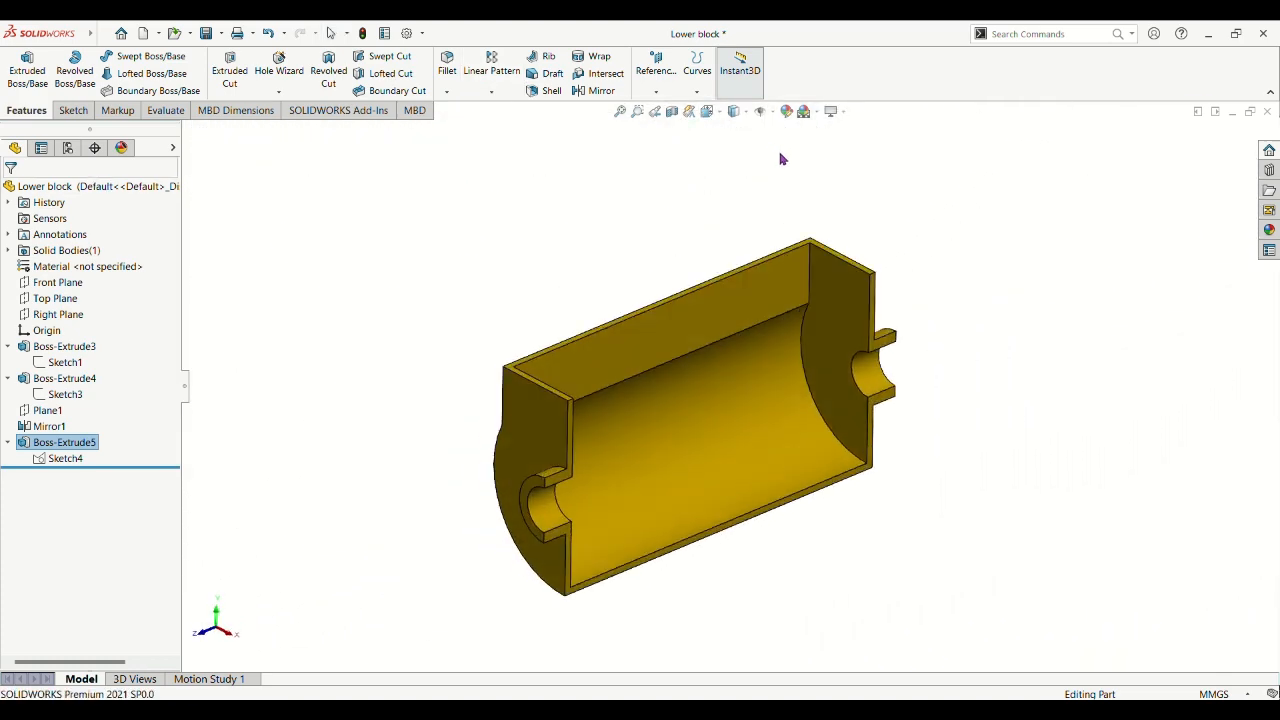
pyautogui.click(1077, 467)
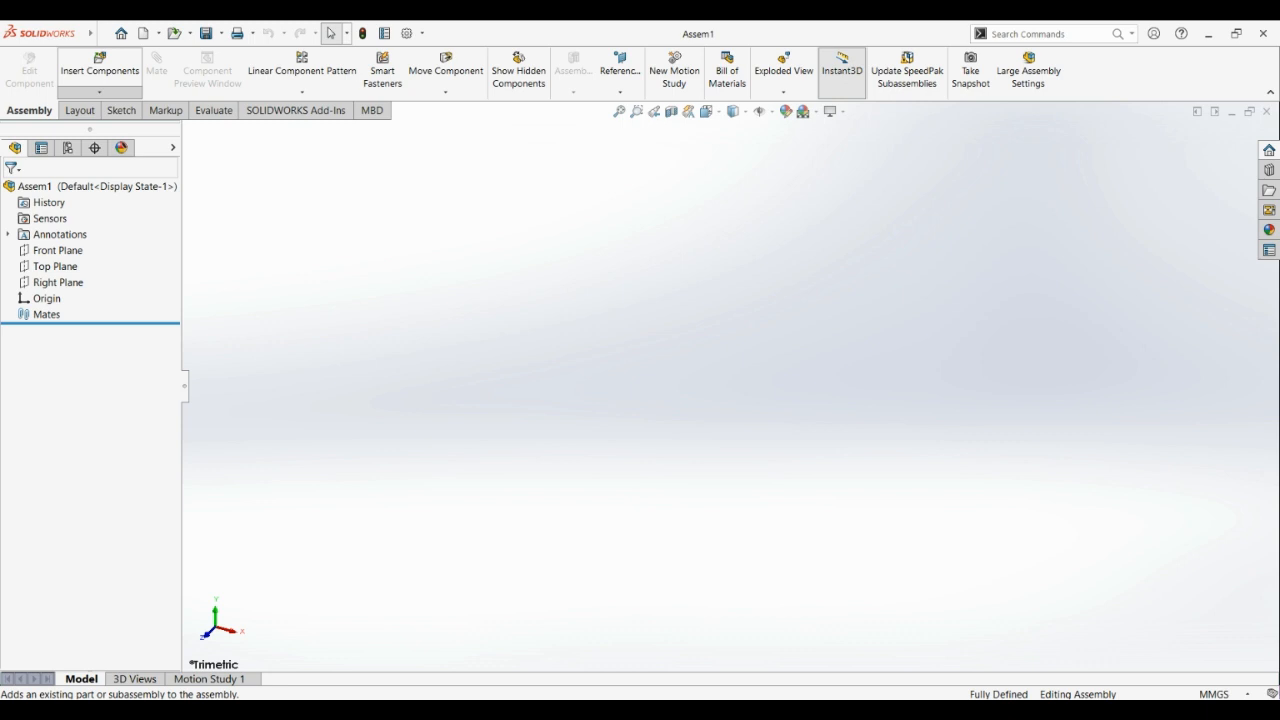
# Insert the Connecting Rod, Crankshaft, Lower block, Piston, Piston Pin and Upper case parts, placing them apart from each other in the assembly.
pyautogui.click(99, 68)
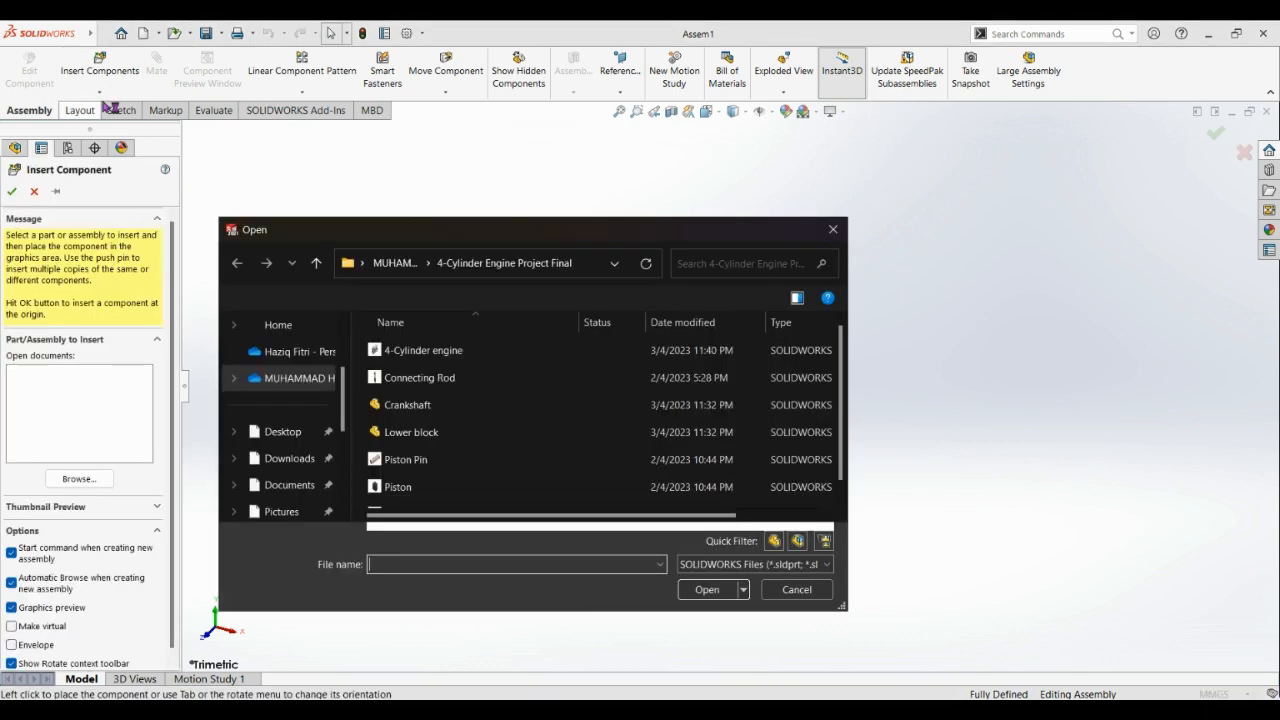
pyautogui.moveTo(362, 374); pyautogui.dragTo(451, 489)
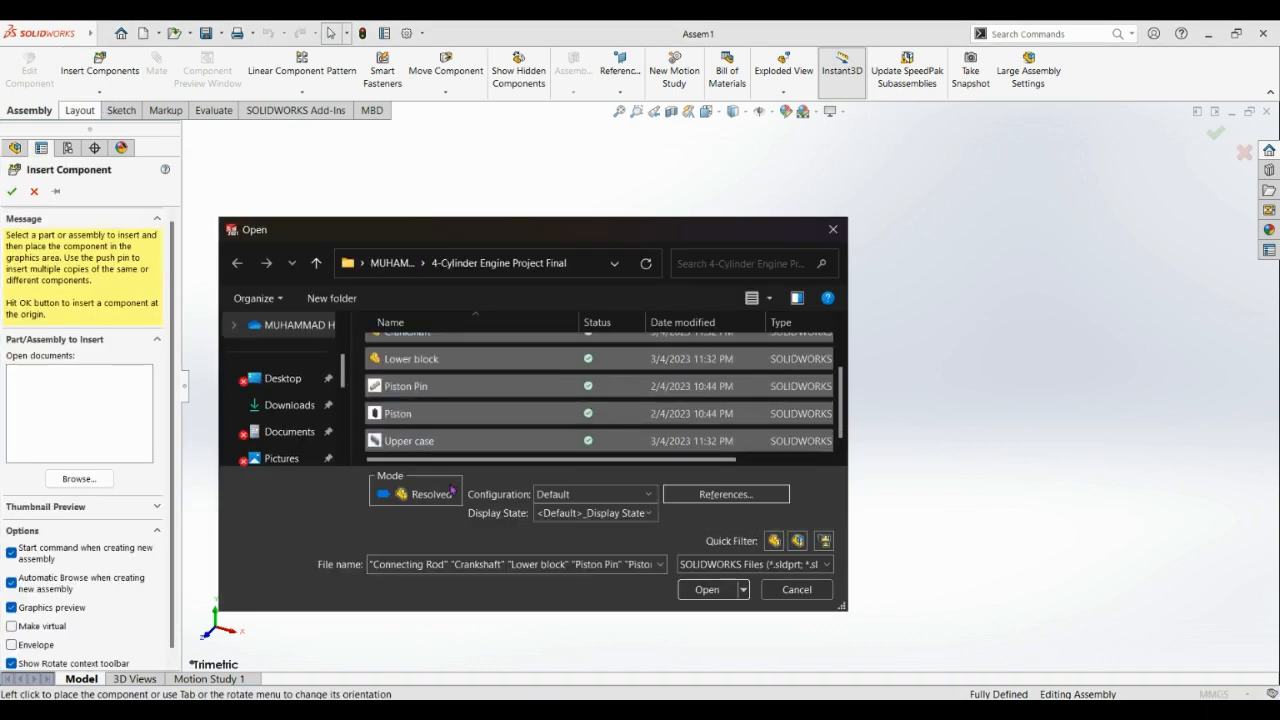
pyautogui.click(703, 590)
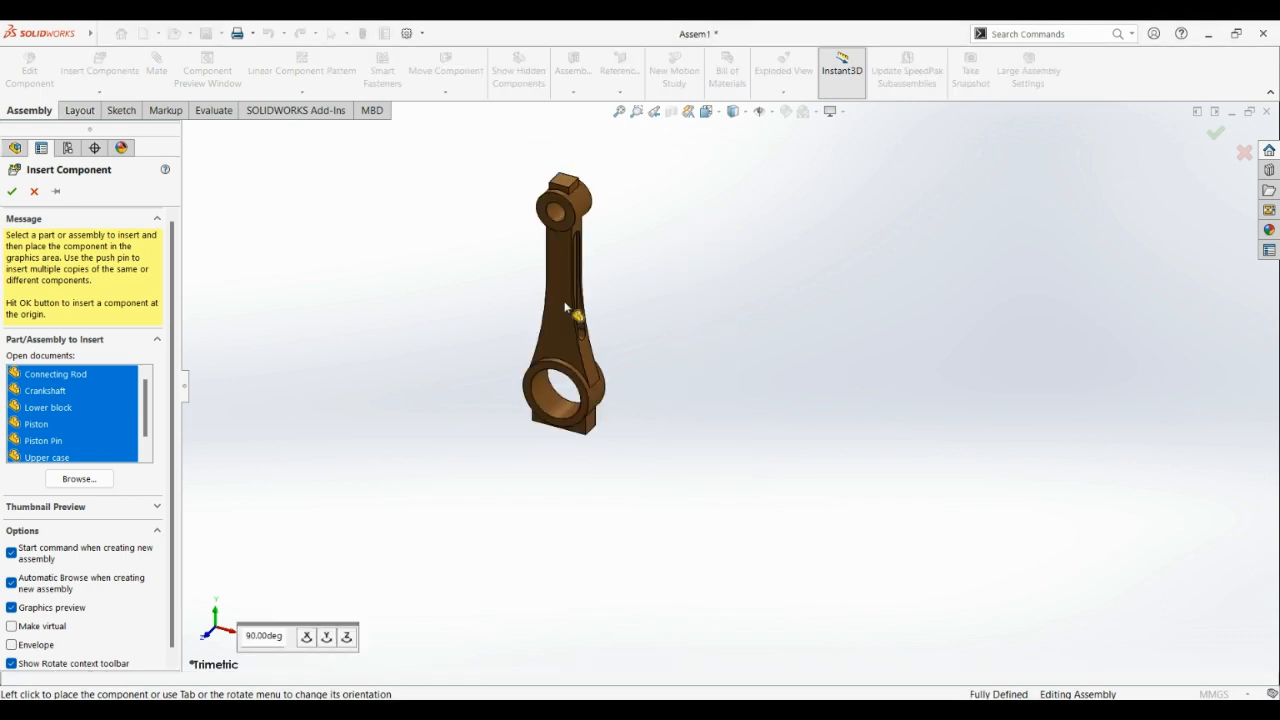
pyautogui.click(565, 307)
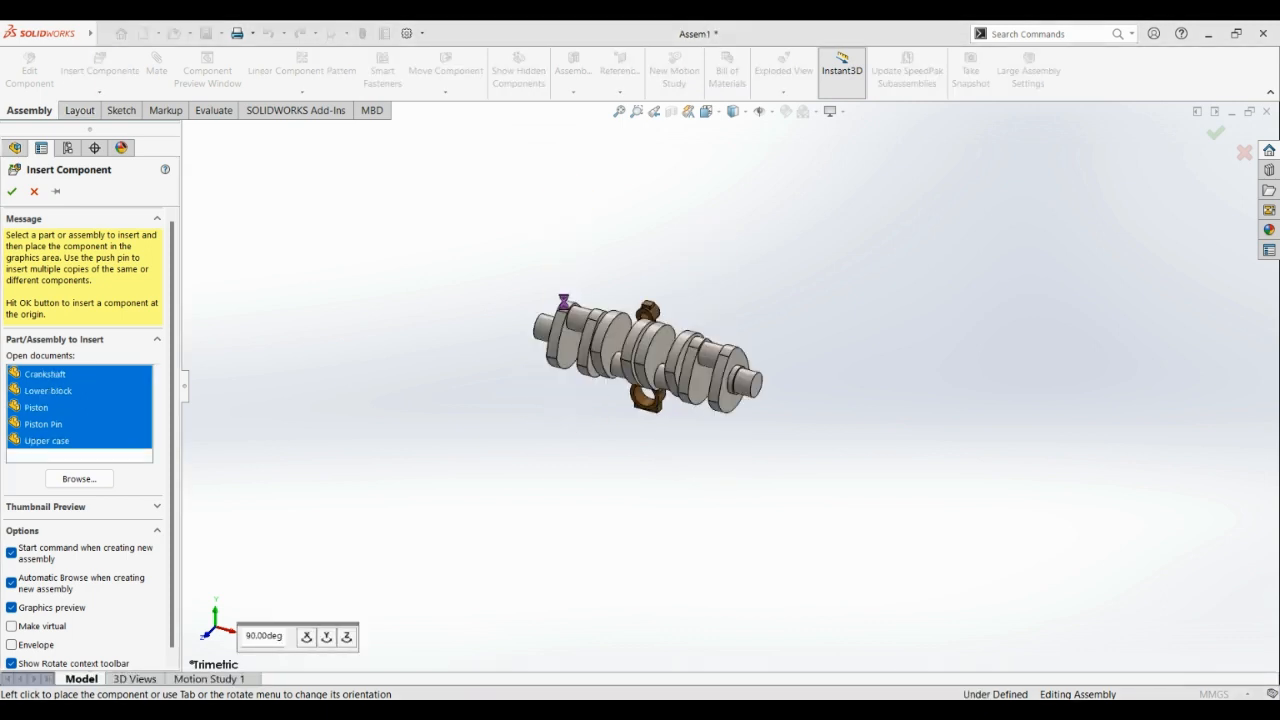
pyautogui.click(796, 341)
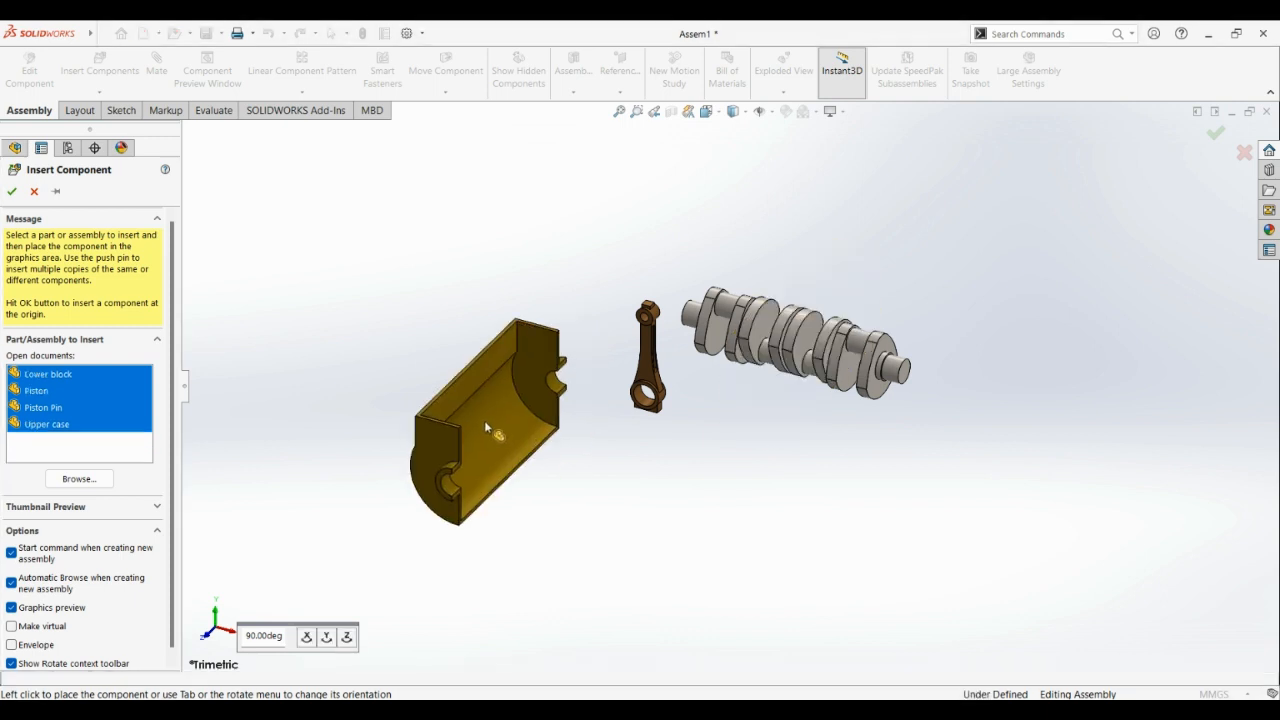
pyautogui.click(485, 427)
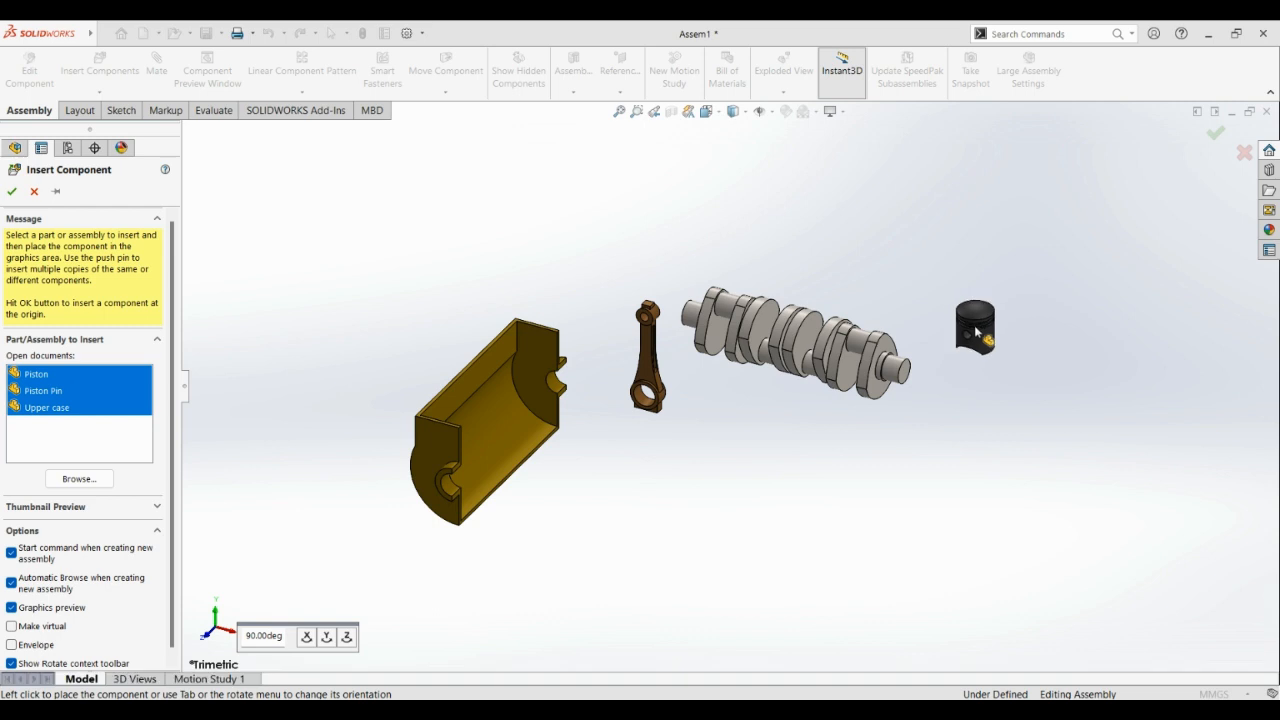
pyautogui.click(975, 325)
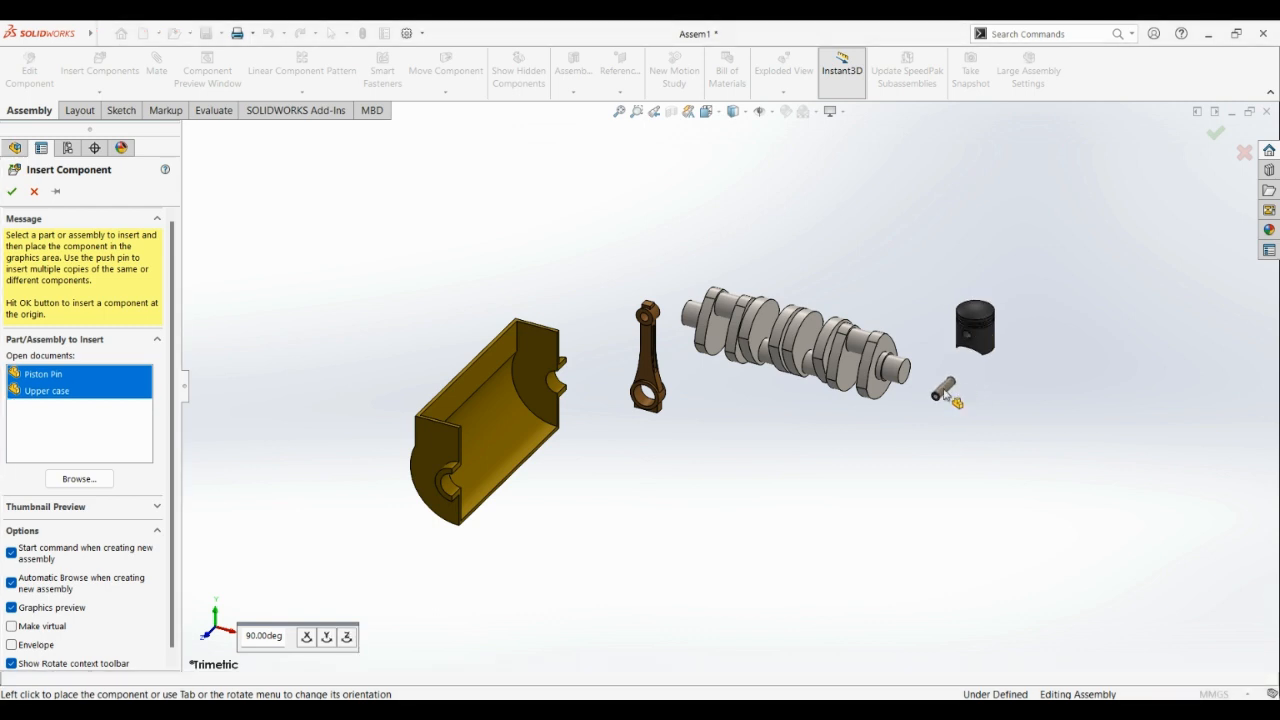
pyautogui.click(944, 393)
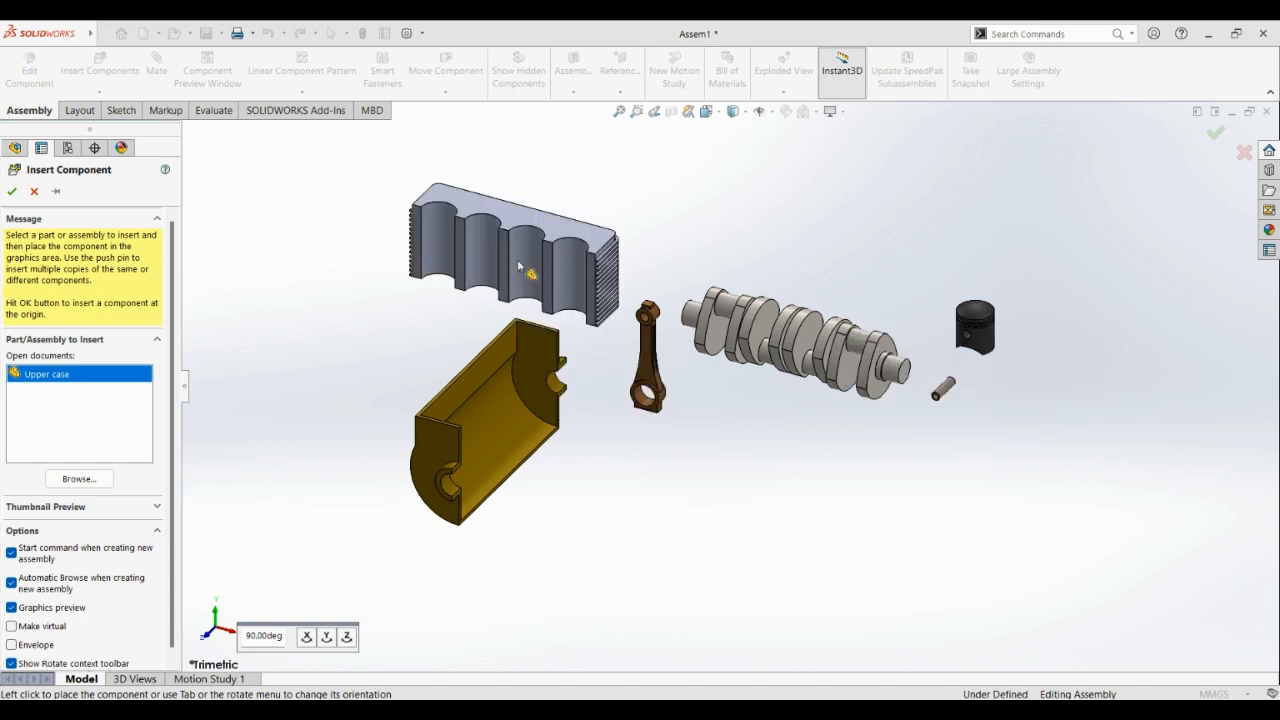
pyautogui.click(521, 249)
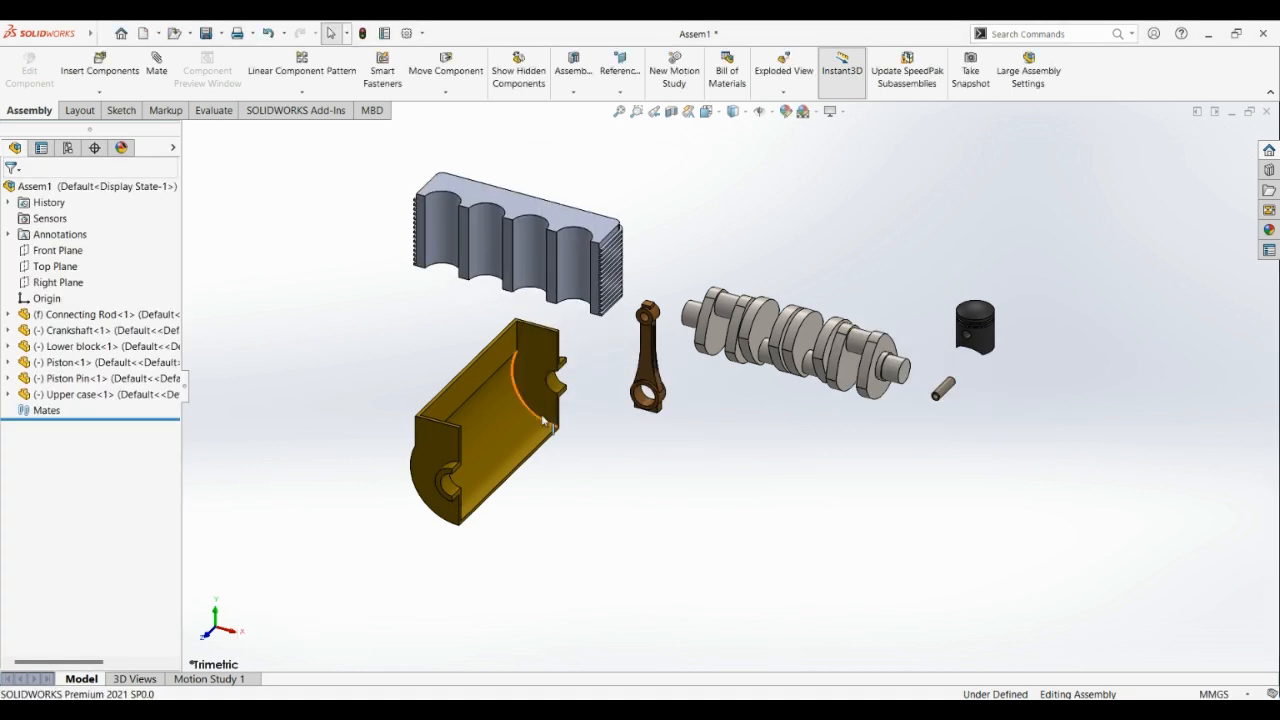
# Float the Connecting Rod and fix the Lower block in place as the assembly's base component.
pyautogui.scroll(-3, 496, 367)
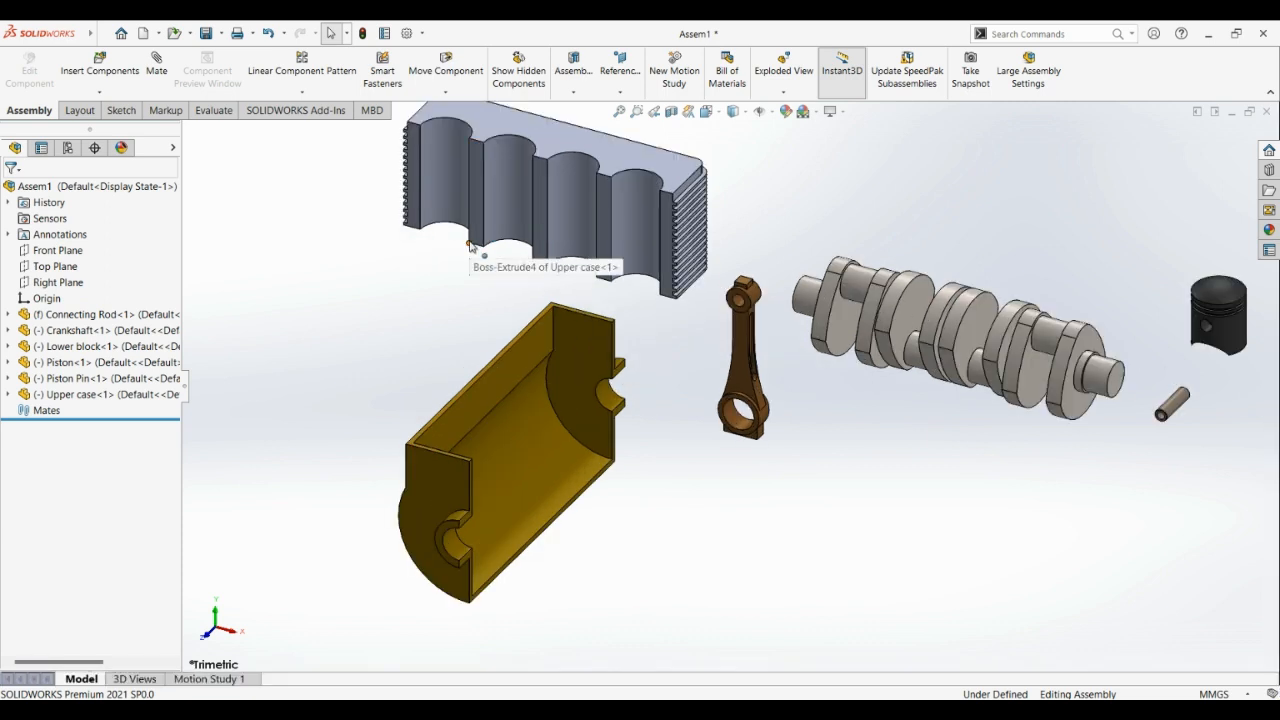
pyautogui.scroll(1, 440, 210)
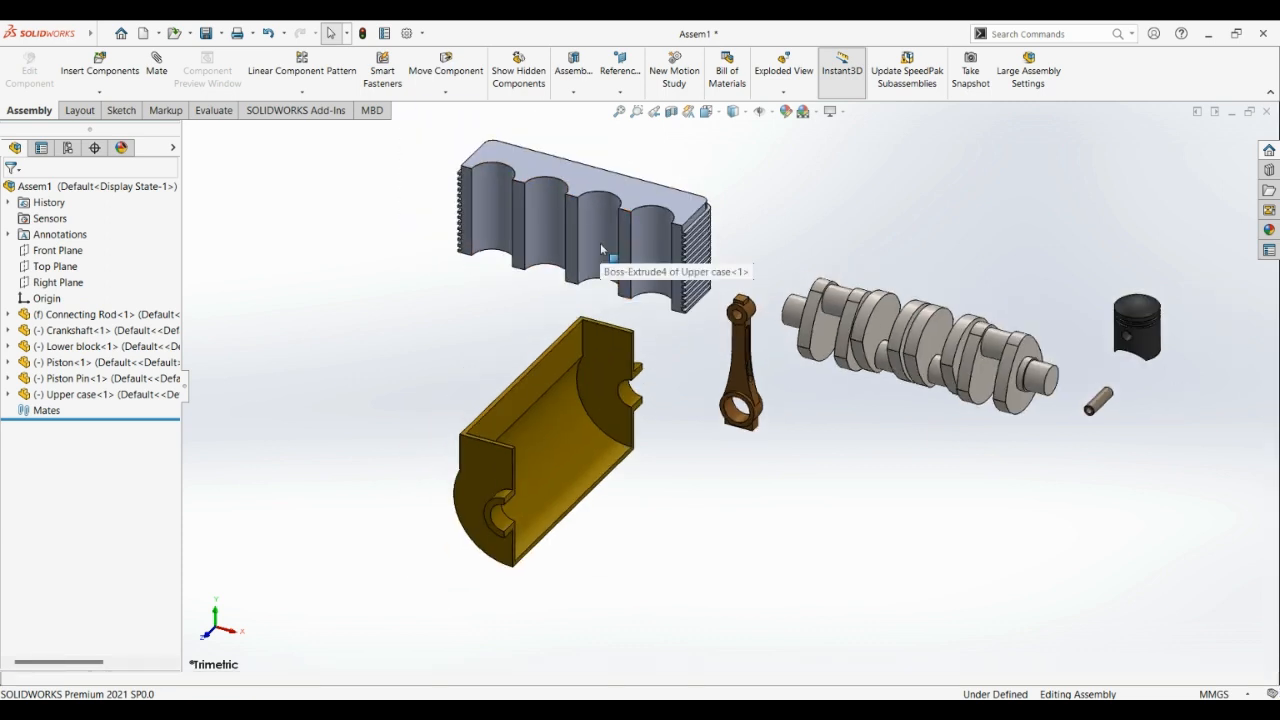
pyautogui.click(740, 374)
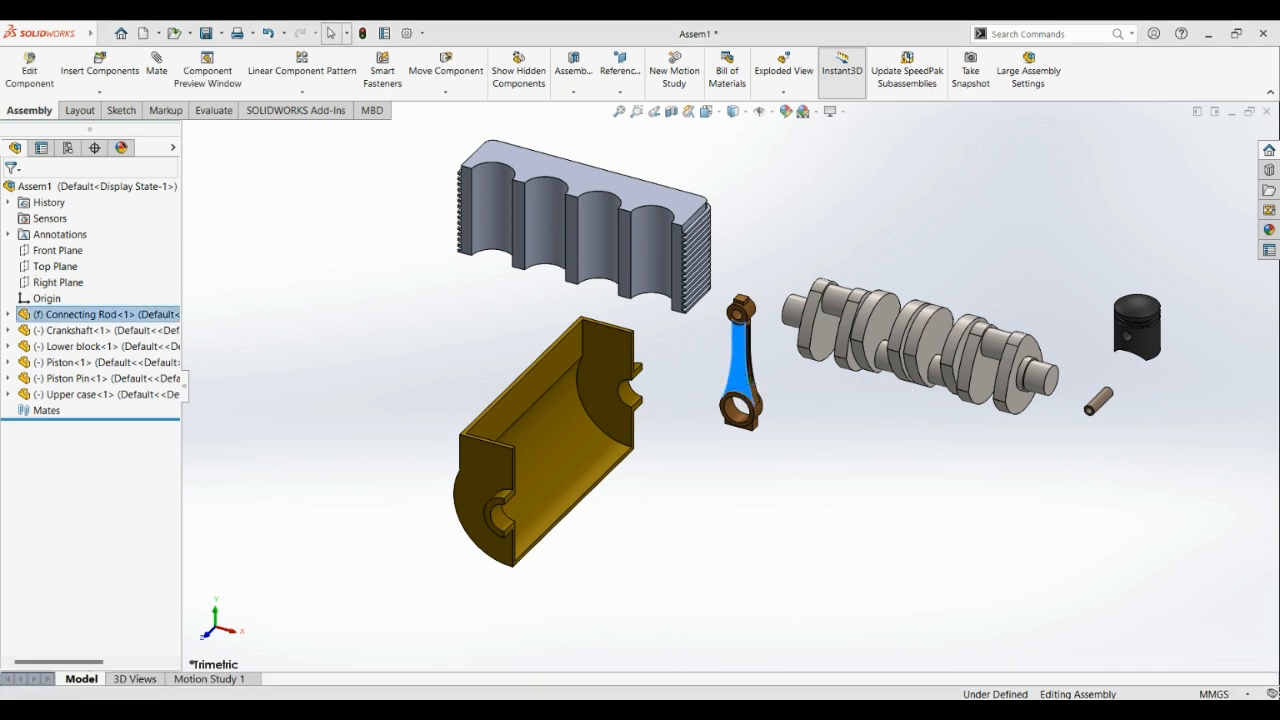
pyautogui.click(565, 455)
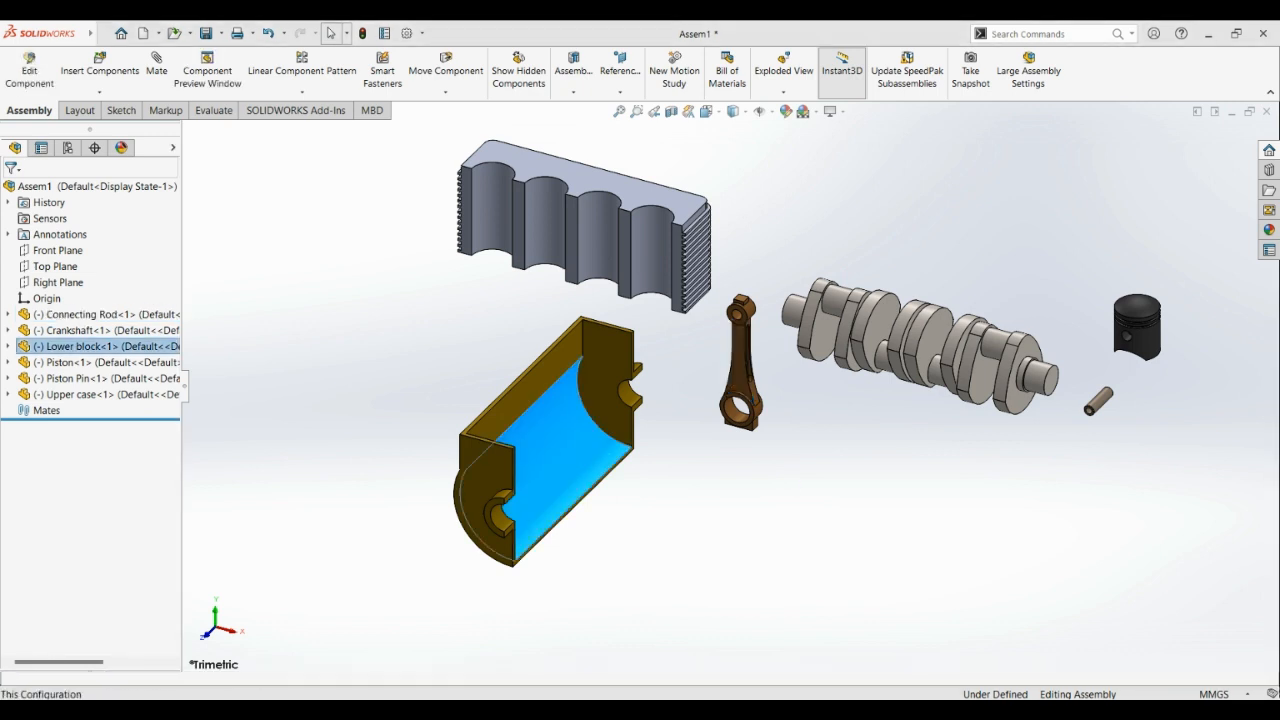
pyautogui.click(617, 457)
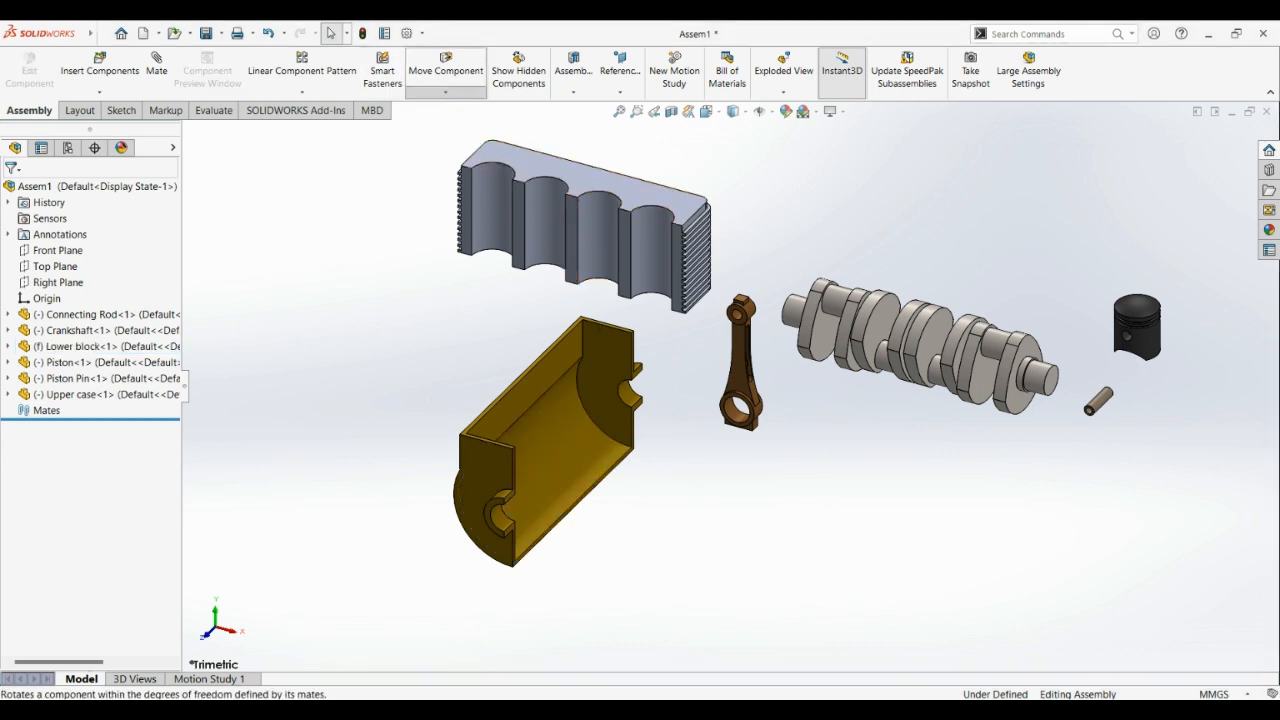
# Rotate the Upper case freely until its length runs roughly parallel to the Lower block, above its open top.
pyautogui.click(452, 130)
pyautogui.moveTo(465, 215); pyautogui.dragTo(631, 314)
pyautogui.moveTo(672, 176); pyautogui.dragTo(531, 340)
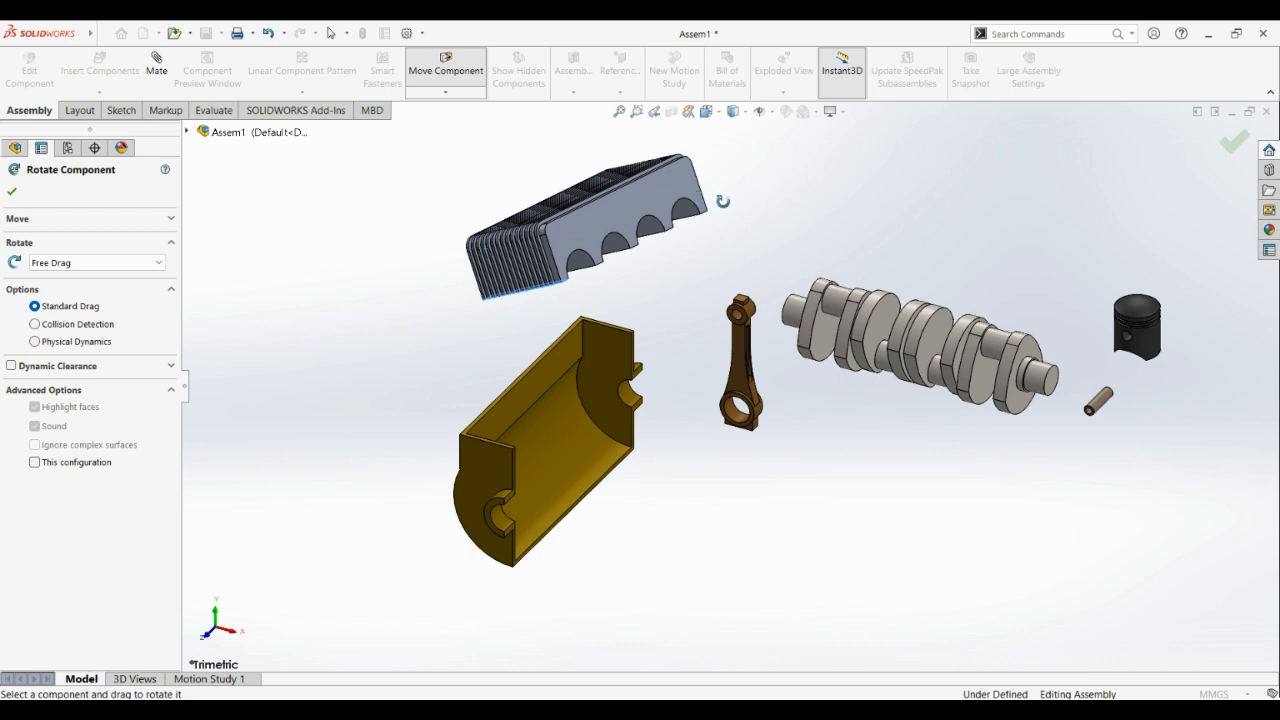
pyautogui.moveTo(722, 201); pyautogui.dragTo(572, 131)
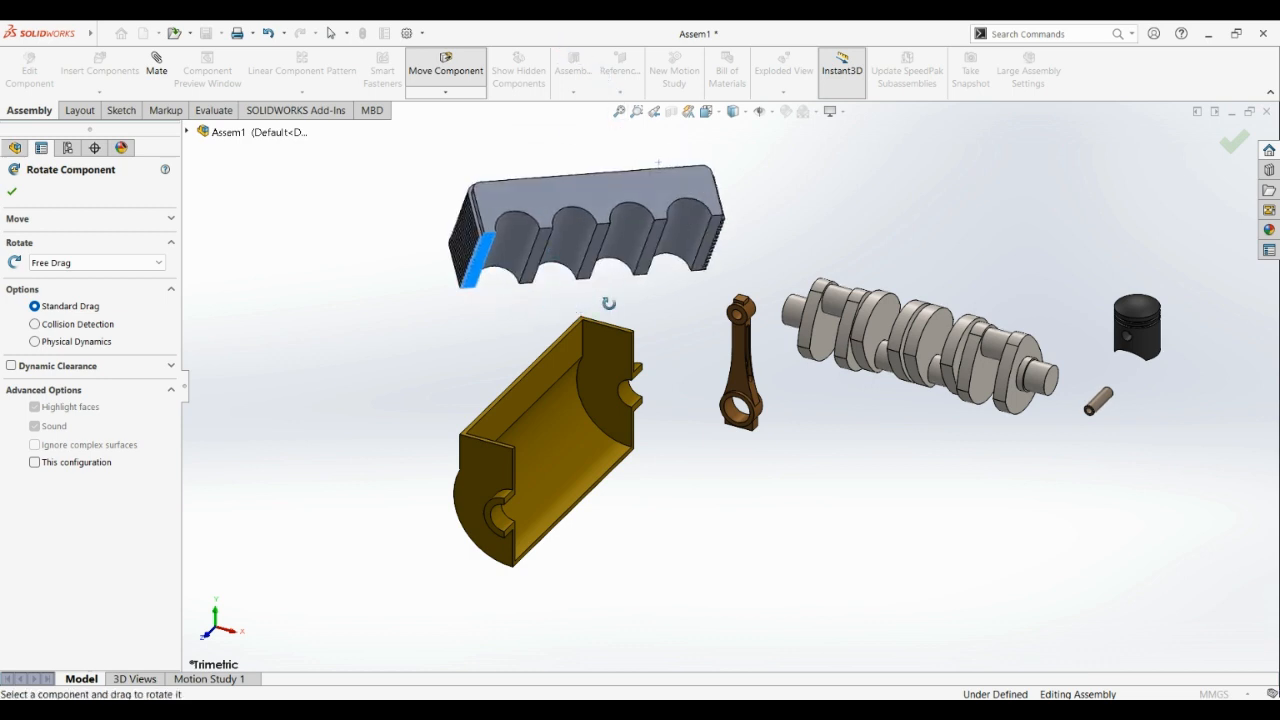
pyautogui.moveTo(703, 164); pyautogui.dragTo(674, 91)
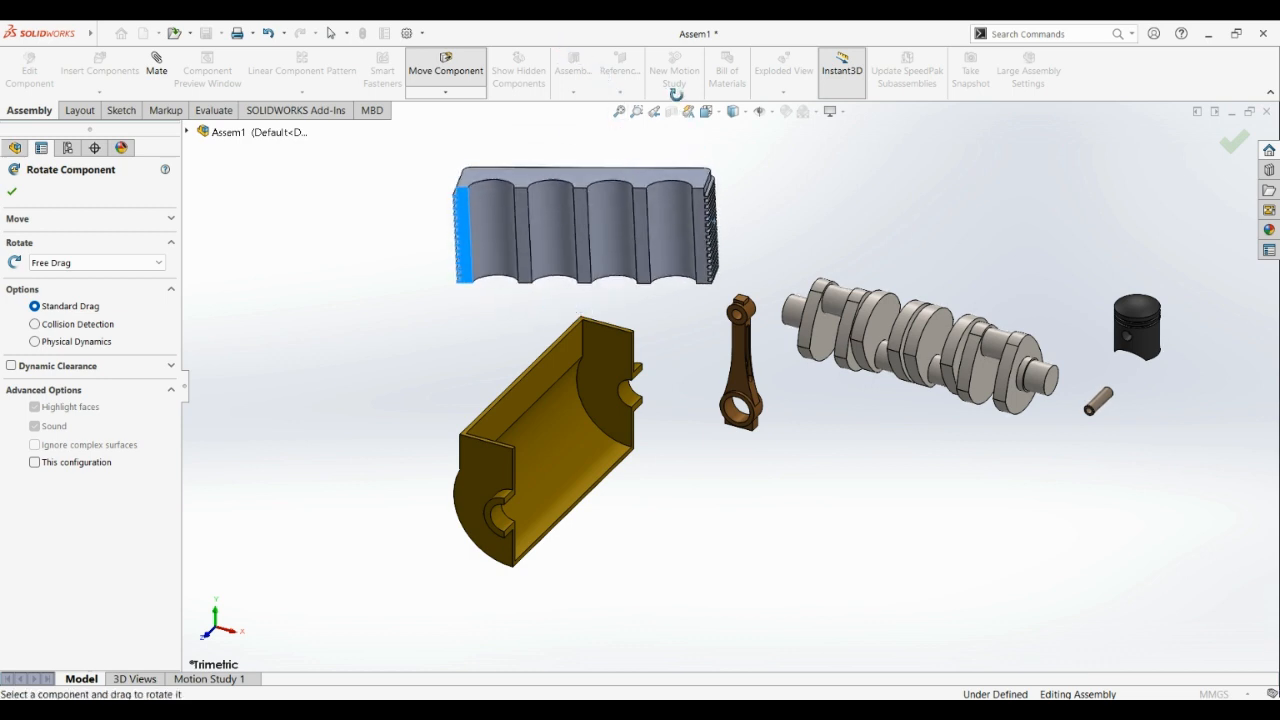
pyautogui.moveTo(514, 226)
pyautogui.mouseDown()
pyautogui.moveTo(482, 319)
pyautogui.moveTo(462, 276)
pyautogui.moveTo(542, 413)
pyautogui.moveTo(511, 455)
pyautogui.mouseUp()
pyautogui.click(440, 94)
pyautogui.click(450, 123)
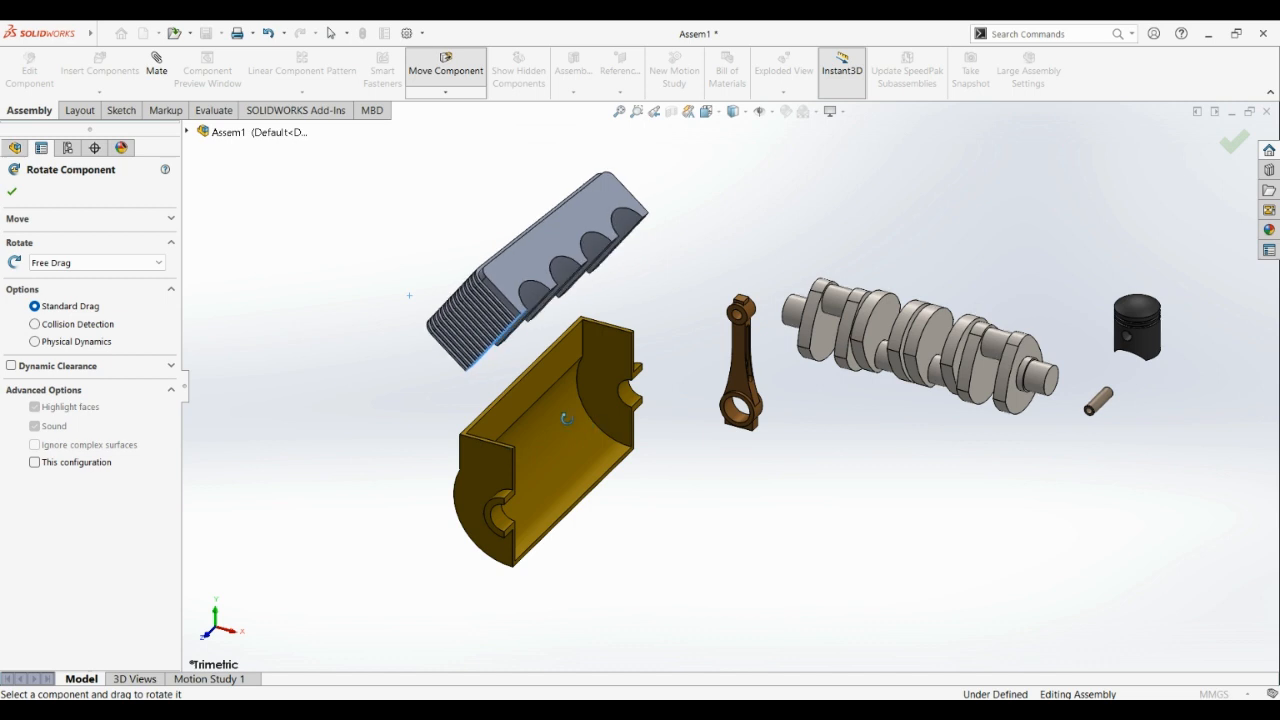
pyautogui.click(10, 194)
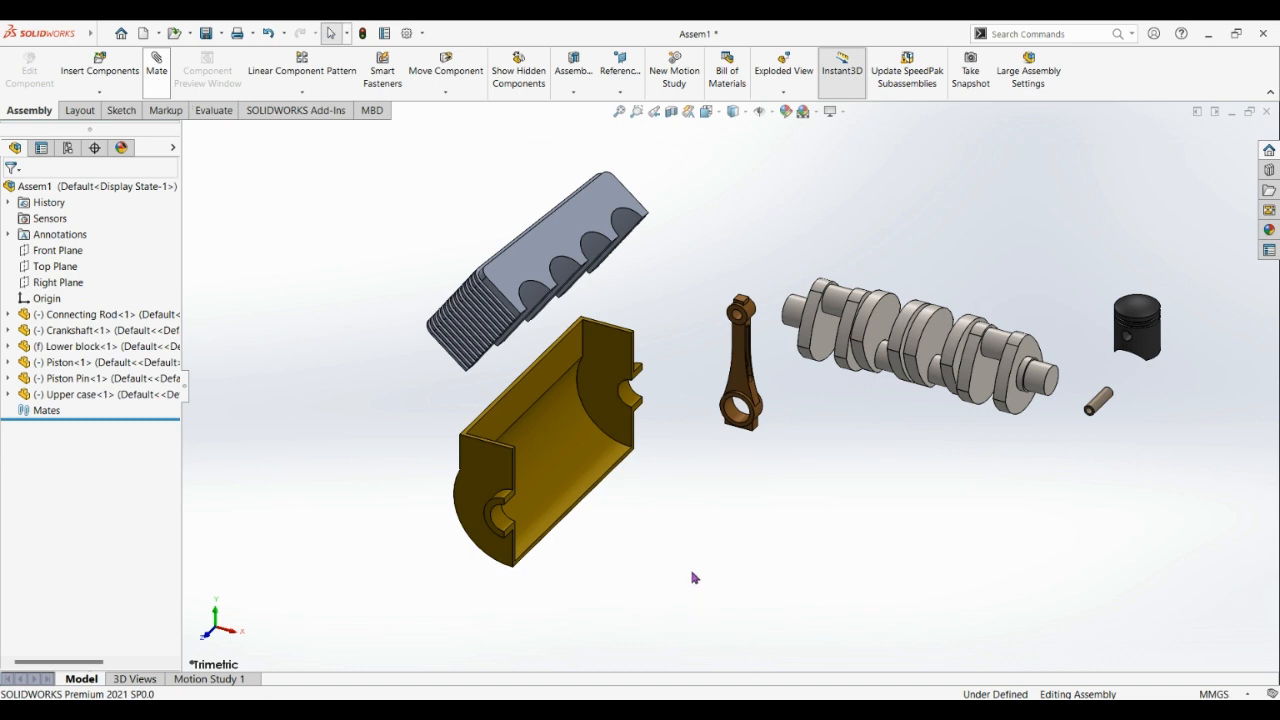
# Add a Coincident mate between the Upper case's flat cut face beside the end bore and the Lower block's matching cut end-wall face.
pyautogui.moveTo(695, 578); pyautogui.dragTo(882, 568, button='middle')
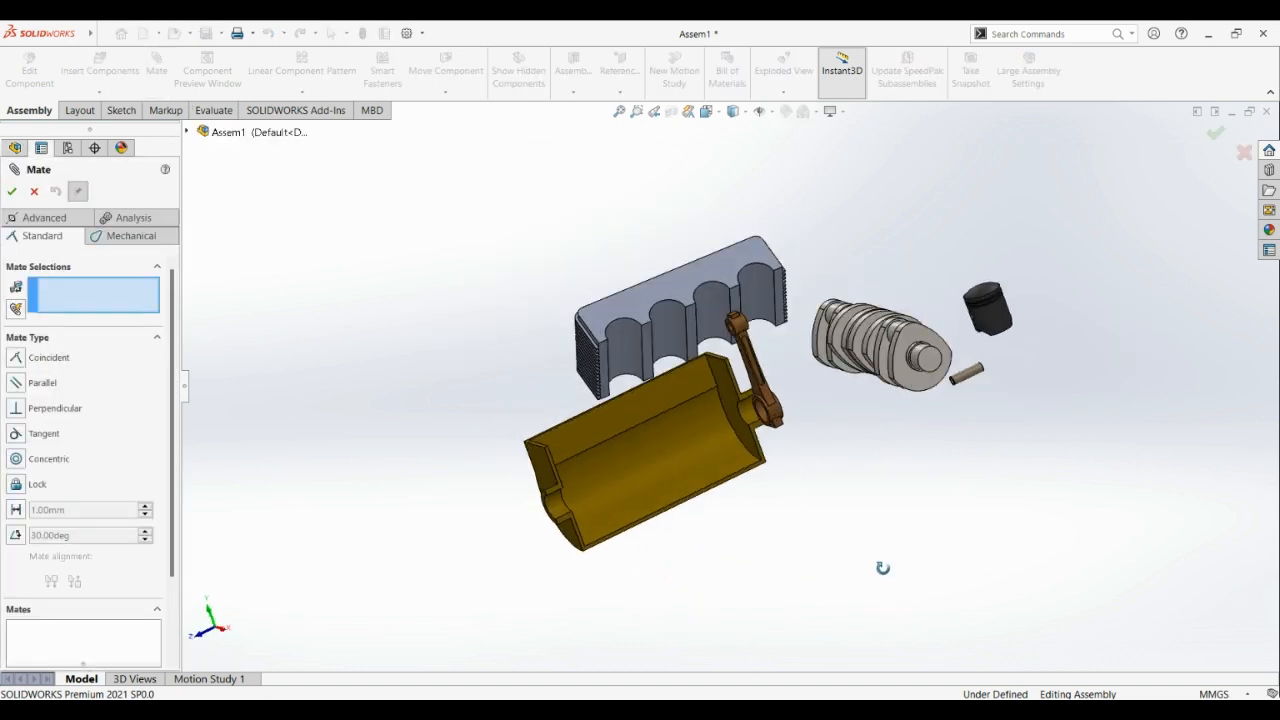
pyautogui.keyDown('shift'); pyautogui.moveTo(741, 547); pyautogui.dragTo(622, 236, button='middle'); pyautogui.keyUp('shift')
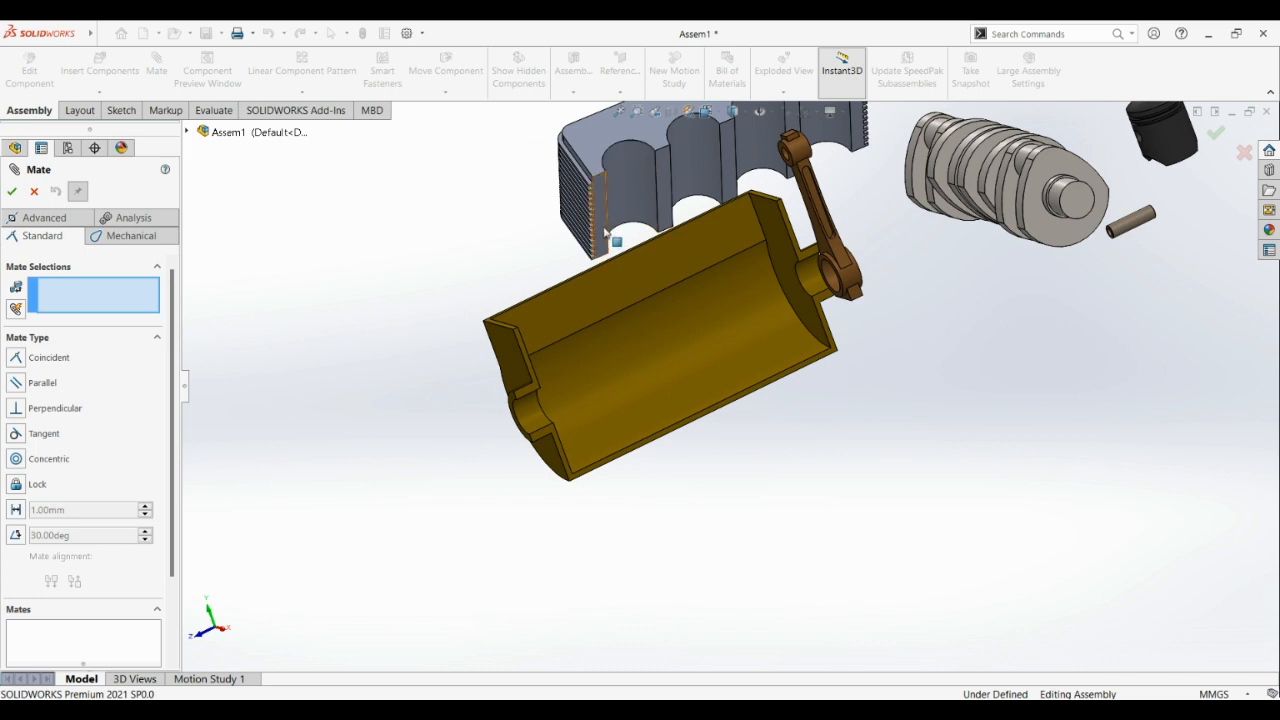
pyautogui.click(604, 231)
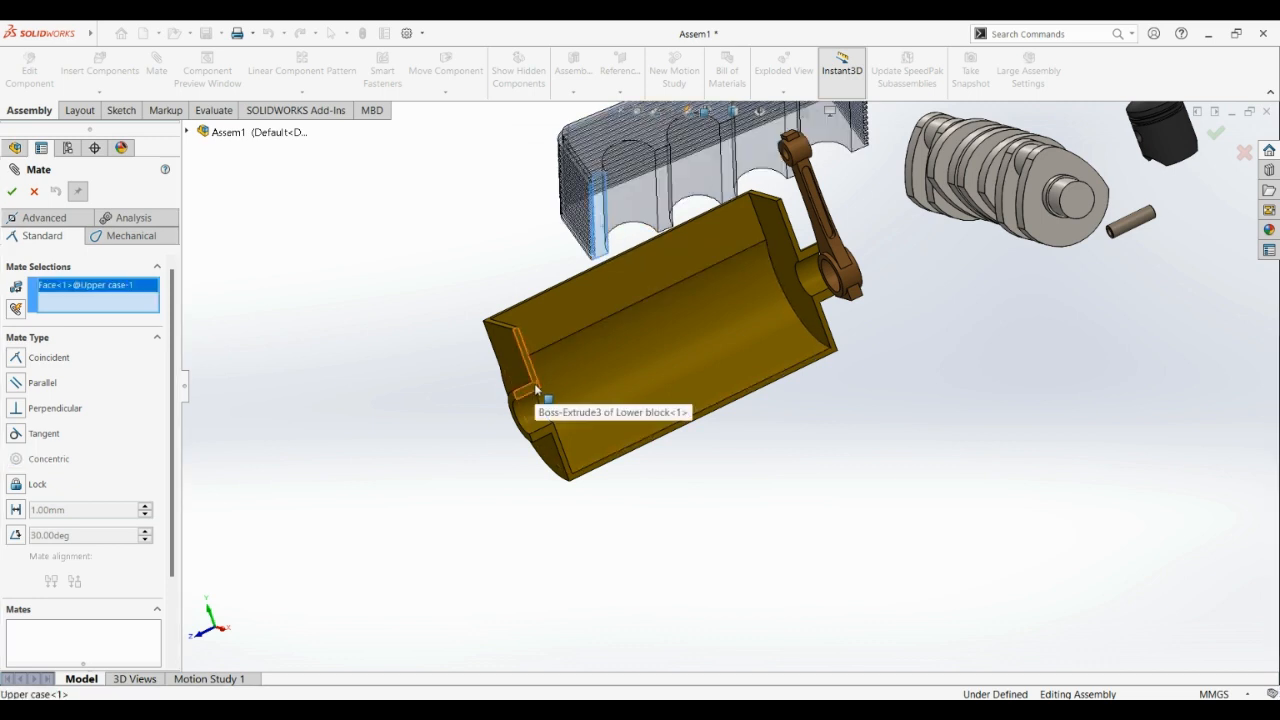
pyautogui.click(535, 389)
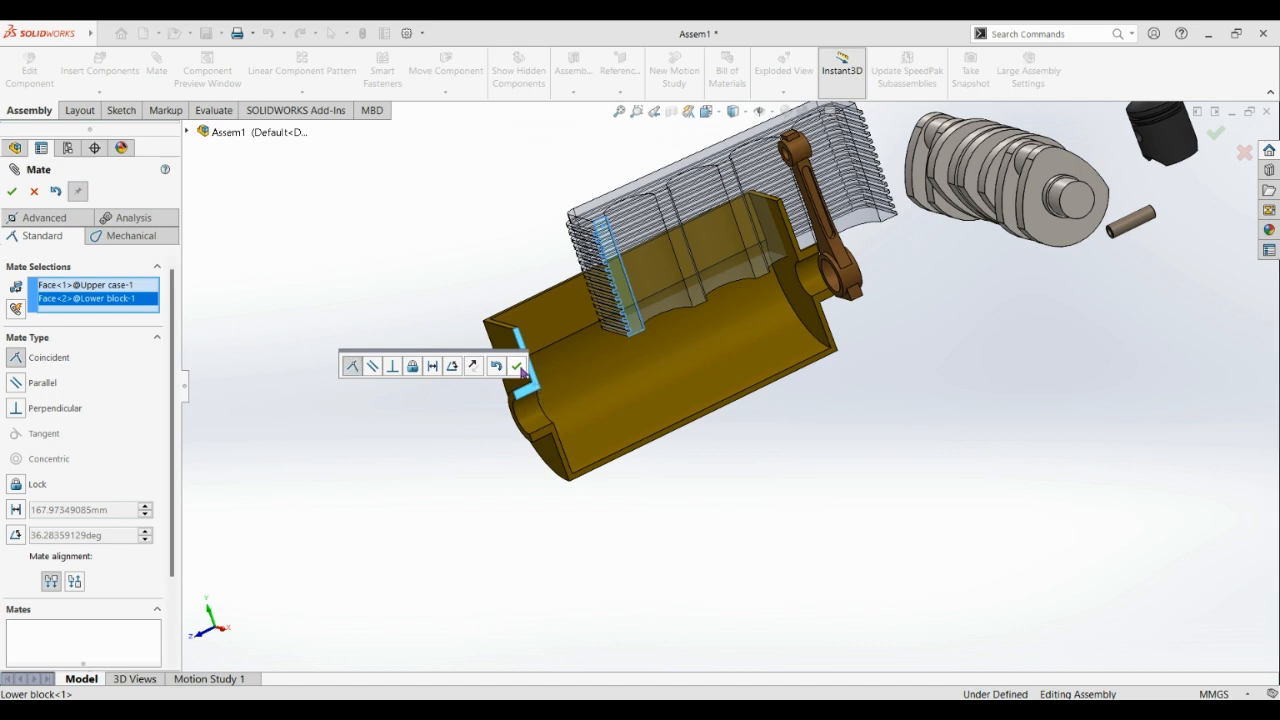
pyautogui.click(517, 366)
# Mate the Upper case's bottom face coincident with the Lower block's top rim face.
pyautogui.moveTo(686, 223); pyautogui.dragTo(617, 223)
pyautogui.scroll(-2, 604, 346)
pyautogui.scroll(1, 604, 346)
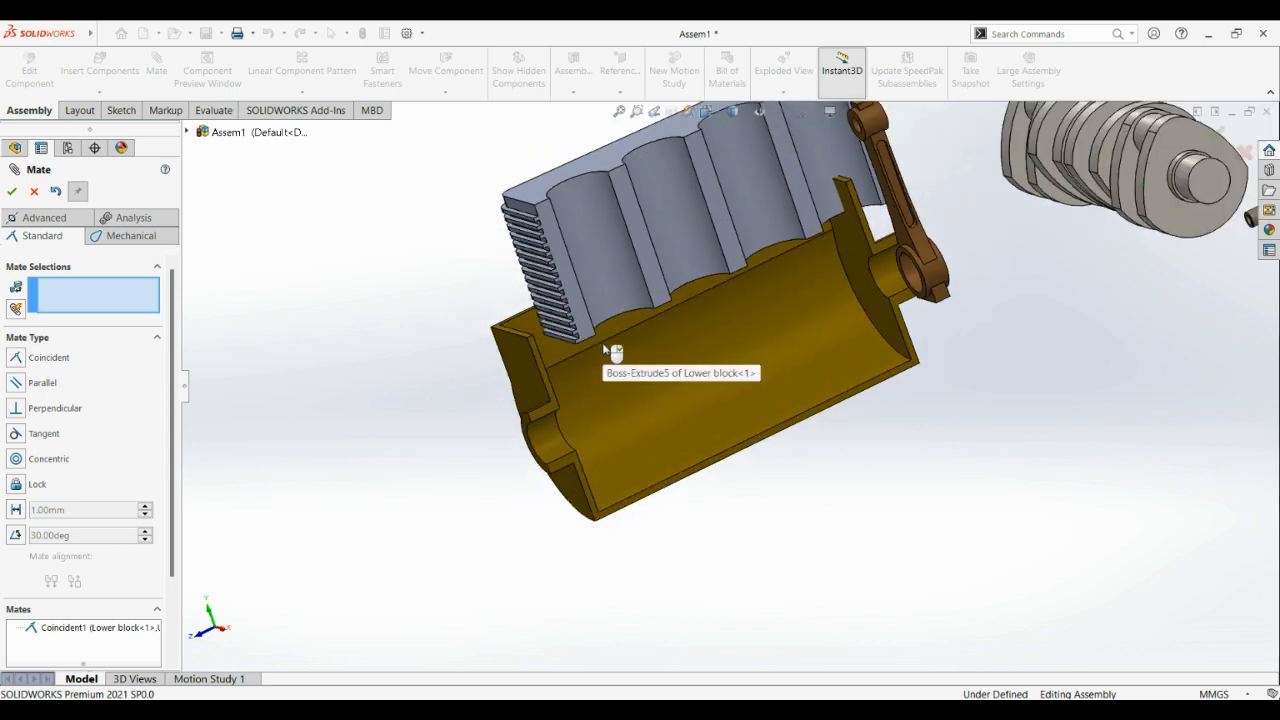
pyautogui.scroll(1, 613, 352)
pyautogui.moveTo(643, 267); pyautogui.dragTo(655, 253)
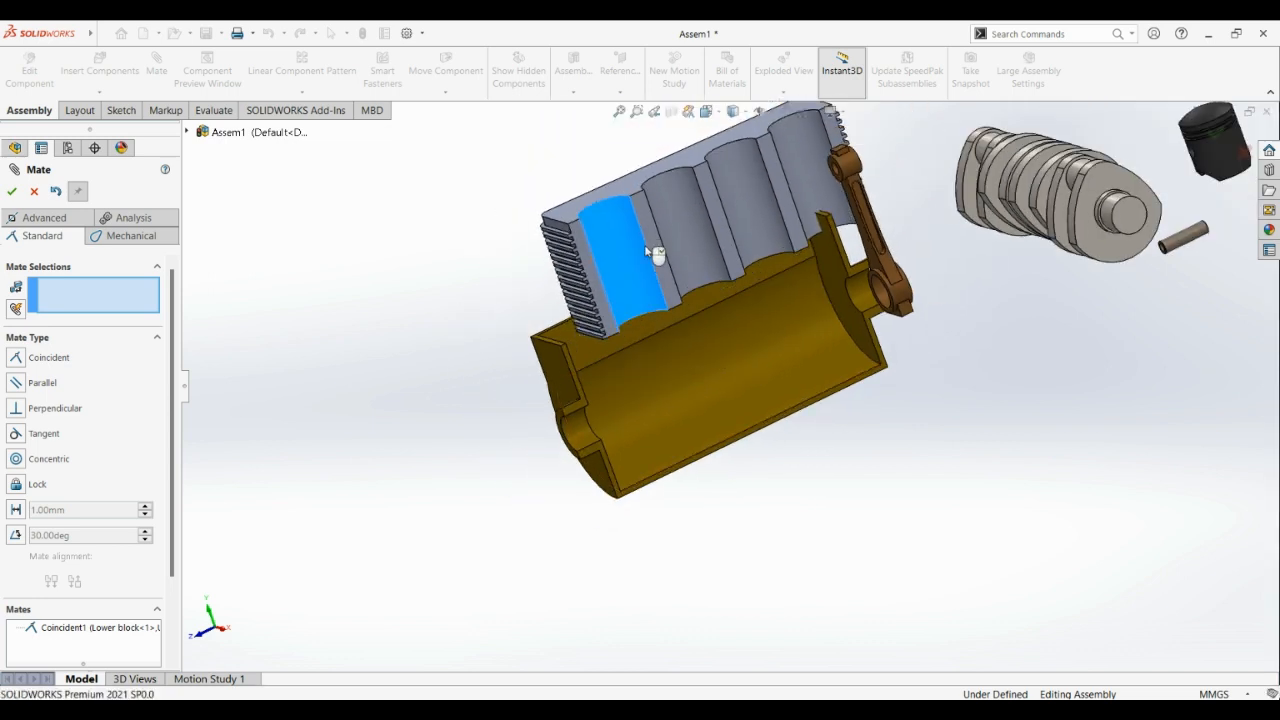
pyautogui.moveTo(655, 253)
pyautogui.mouseDown(button='middle')
pyautogui.moveTo(651, 314)
pyautogui.moveTo(654, 274)
pyautogui.moveTo(640, 258)
pyautogui.mouseUp(button='middle')
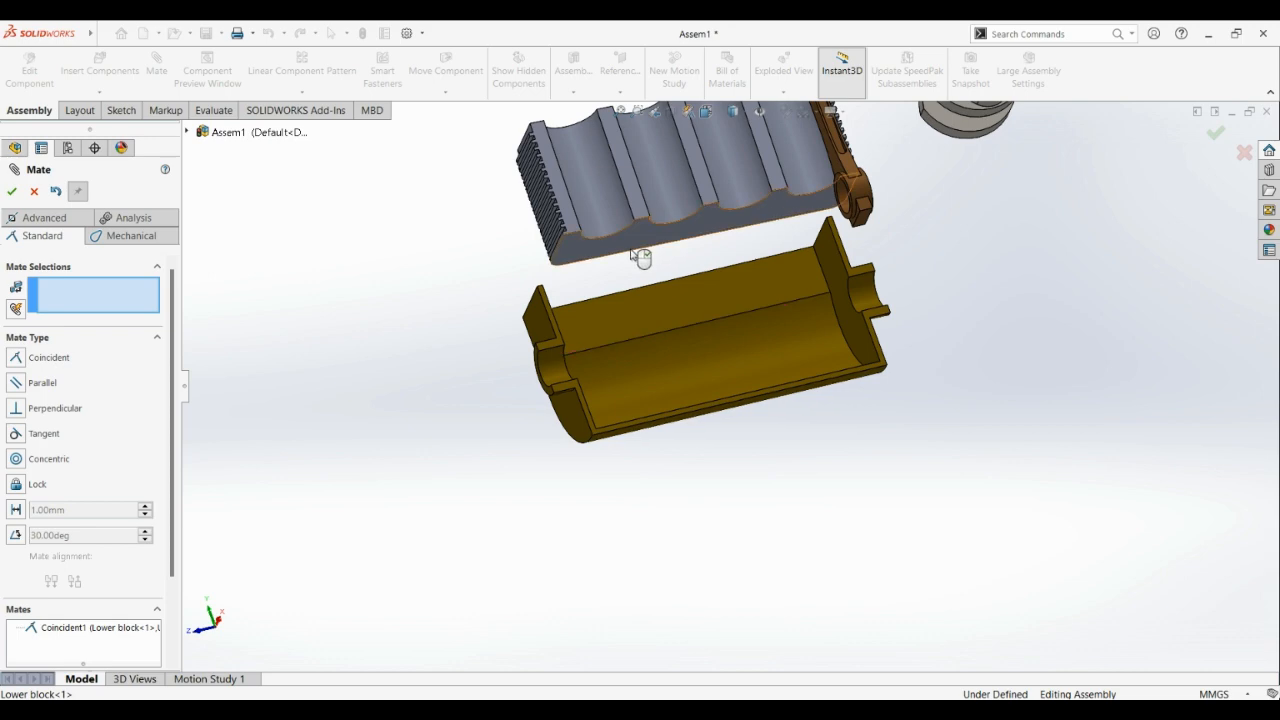
pyautogui.click(638, 255)
pyautogui.moveTo(470, 245); pyautogui.dragTo(520, 345, button='middle')
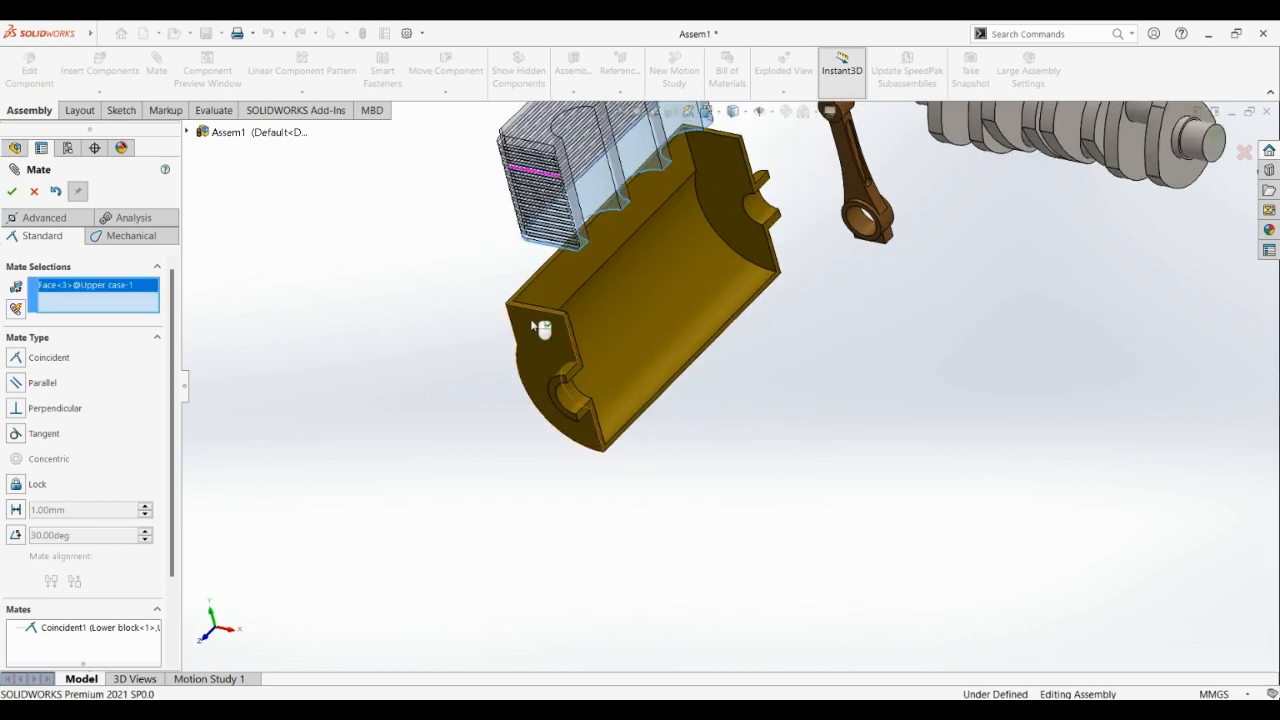
pyautogui.scroll(-3, 543, 320)
pyautogui.click(542, 314)
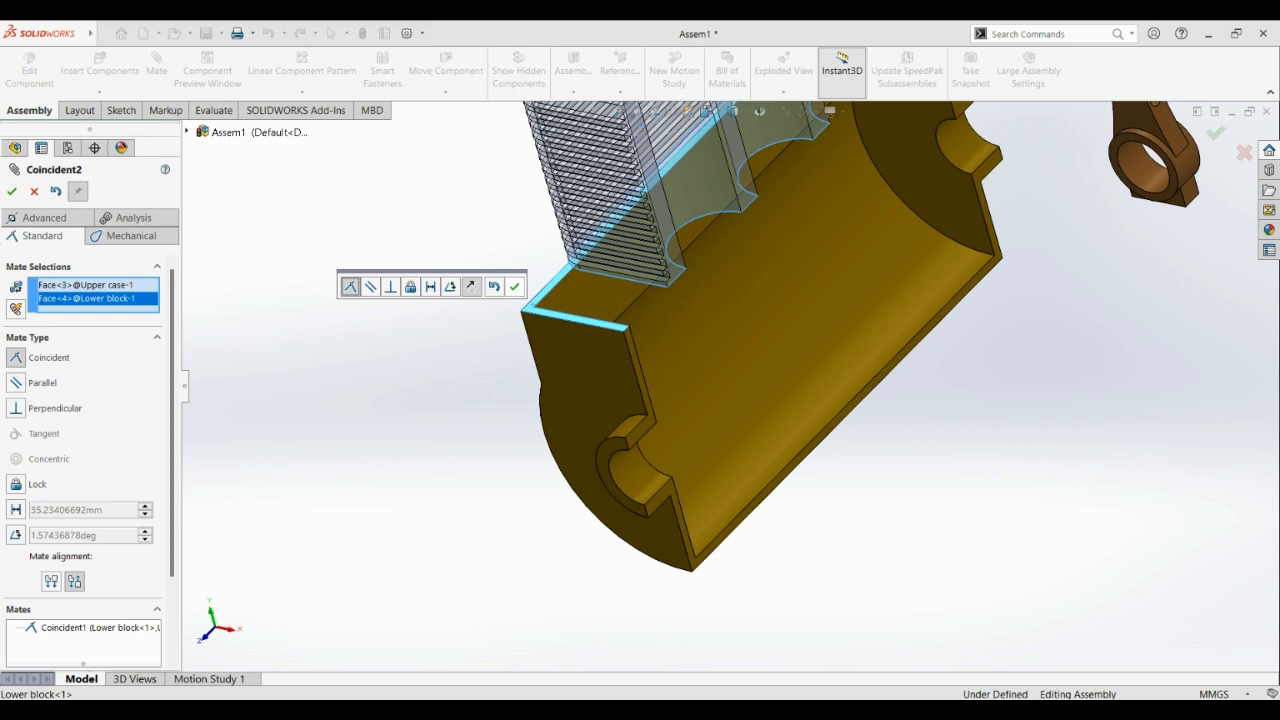
pyautogui.click(514, 287)
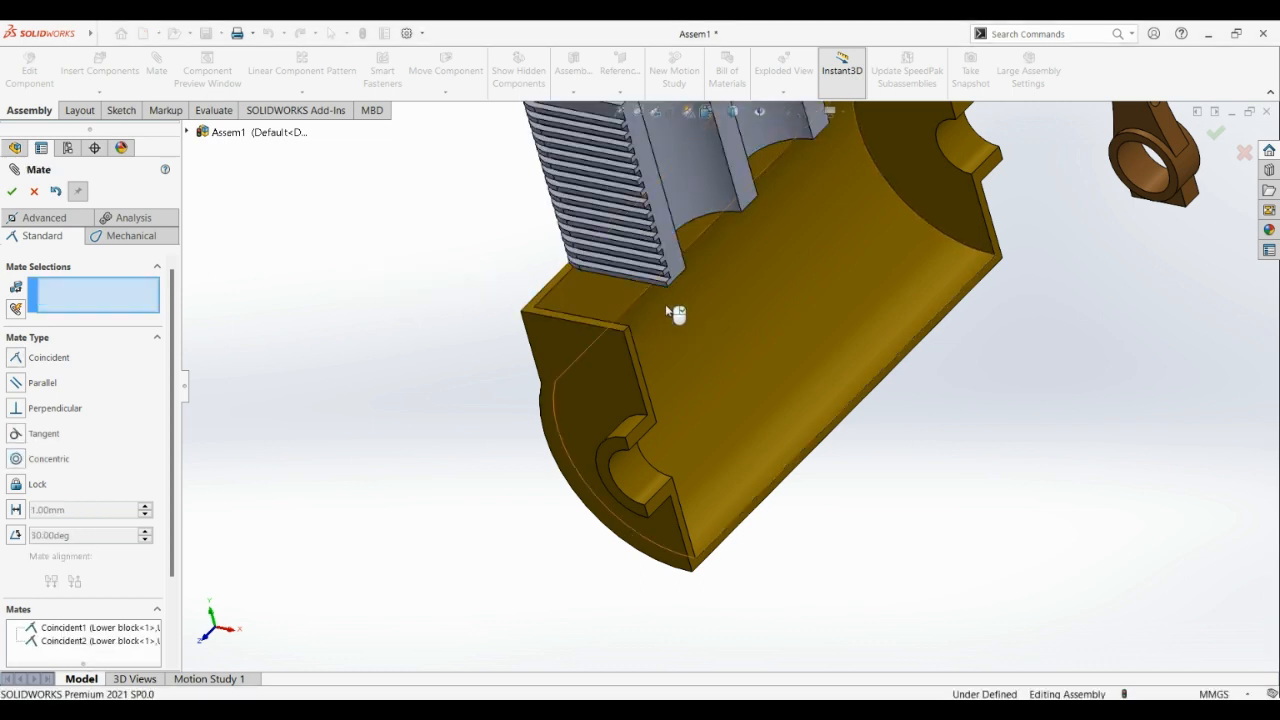
# Move the Upper case along the Lower block's rim to check its remaining freedom.
pyautogui.moveTo(667, 312); pyautogui.dragTo(858, 343, button='middle')
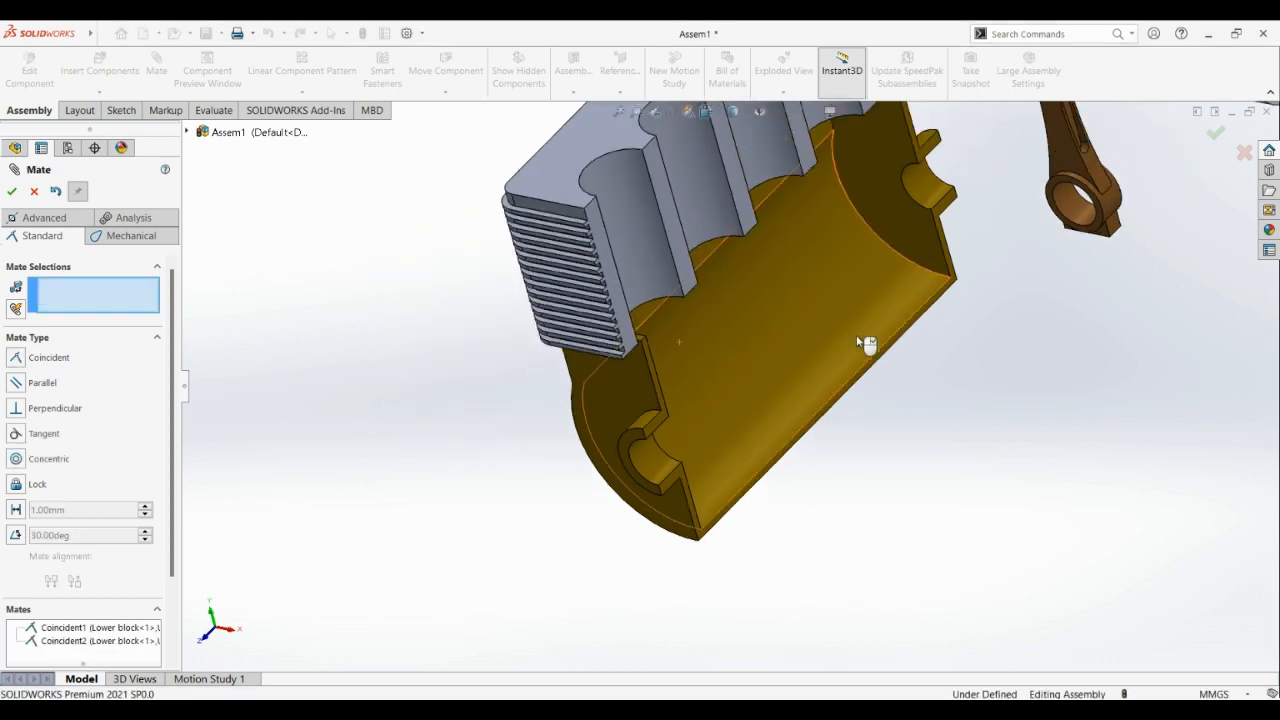
pyautogui.scroll(2, 857, 341)
pyautogui.scroll(-1, 866, 334)
pyautogui.scroll(2, 901, 349)
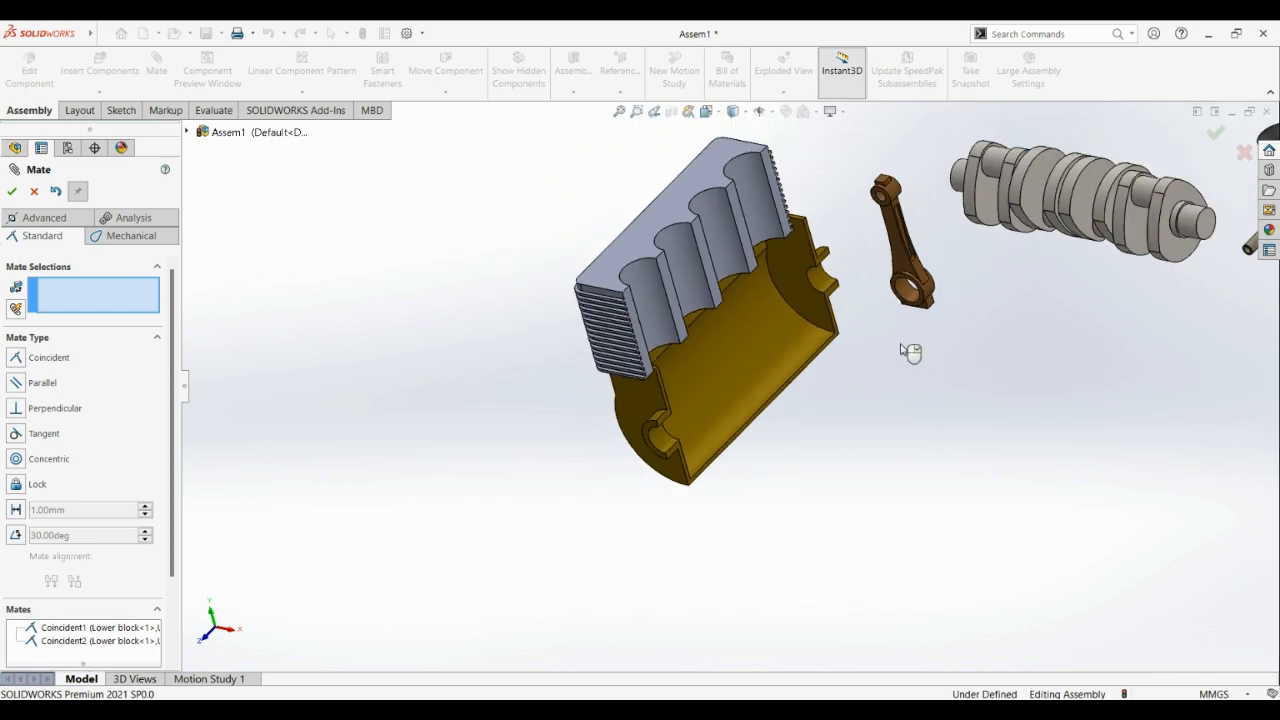
pyautogui.scroll(2, 834, 337)
pyautogui.scroll(1, 711, 320)
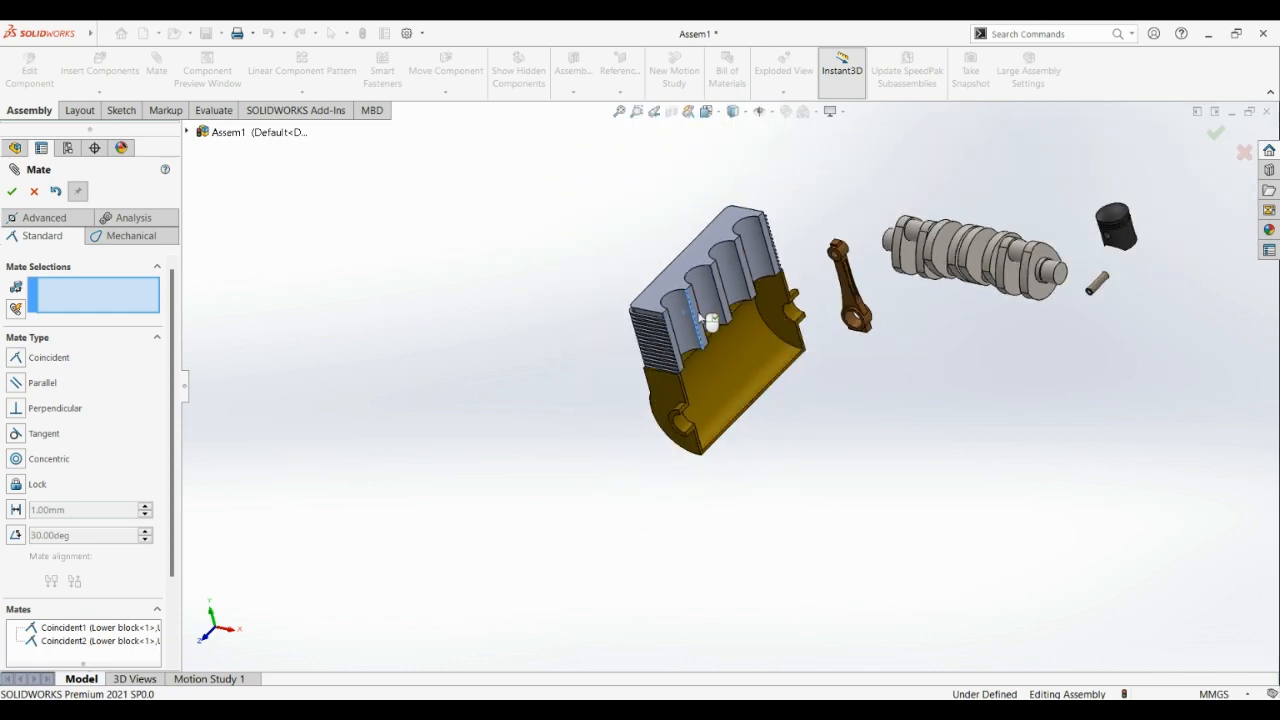
pyautogui.scroll(-4, 711, 320)
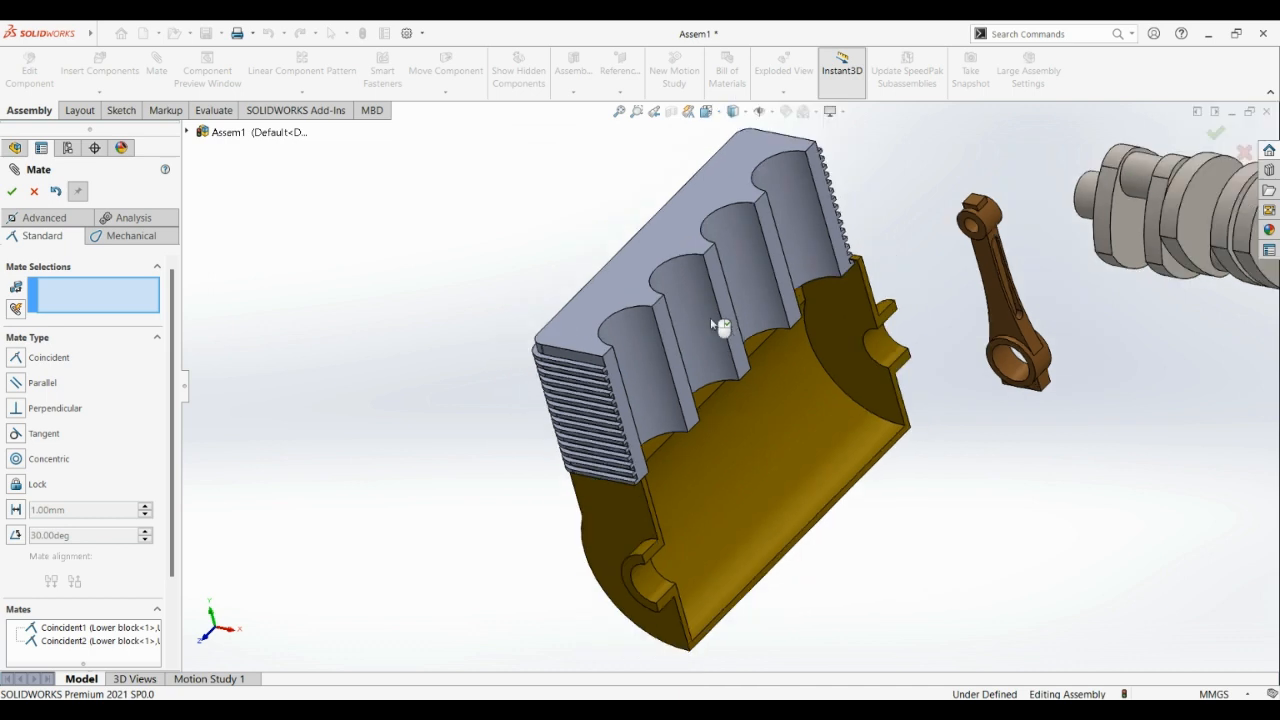
pyautogui.moveTo(649, 337); pyautogui.dragTo(716, 374)
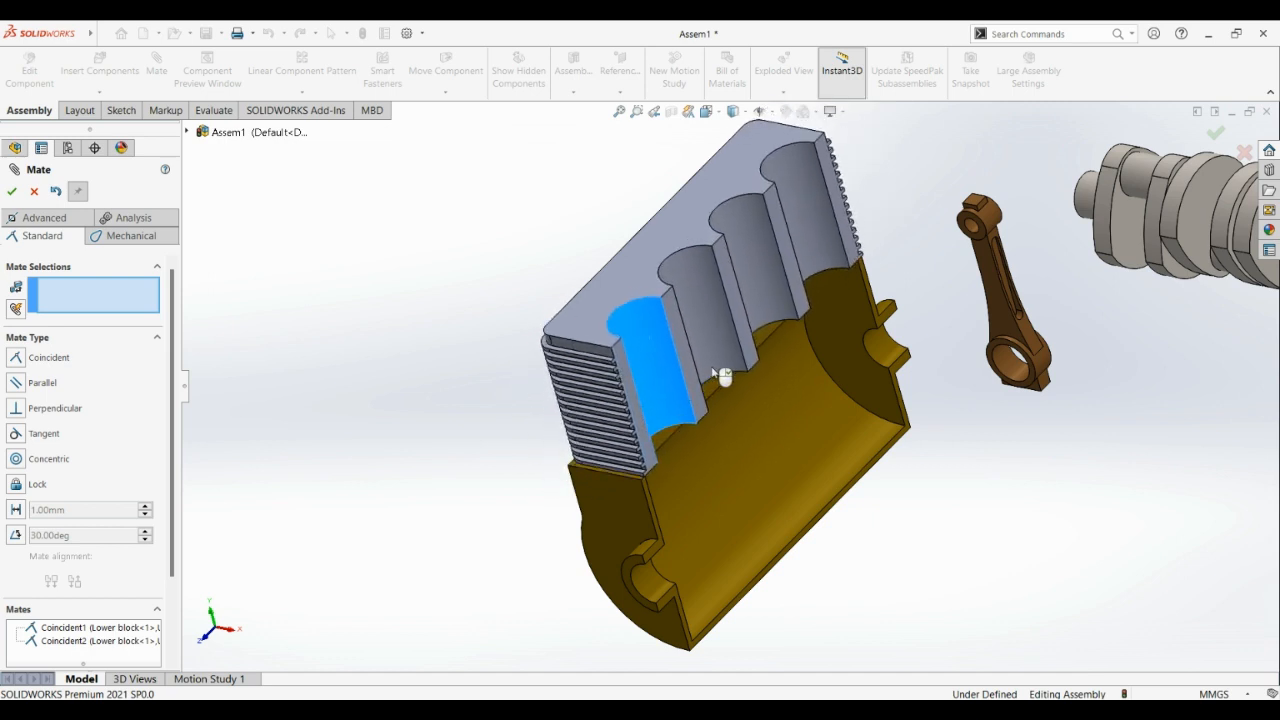
# Start an advanced Width mate and pick the Lower block's two opposite outer end-wall faces as the width selections.
pyautogui.click(60, 218)
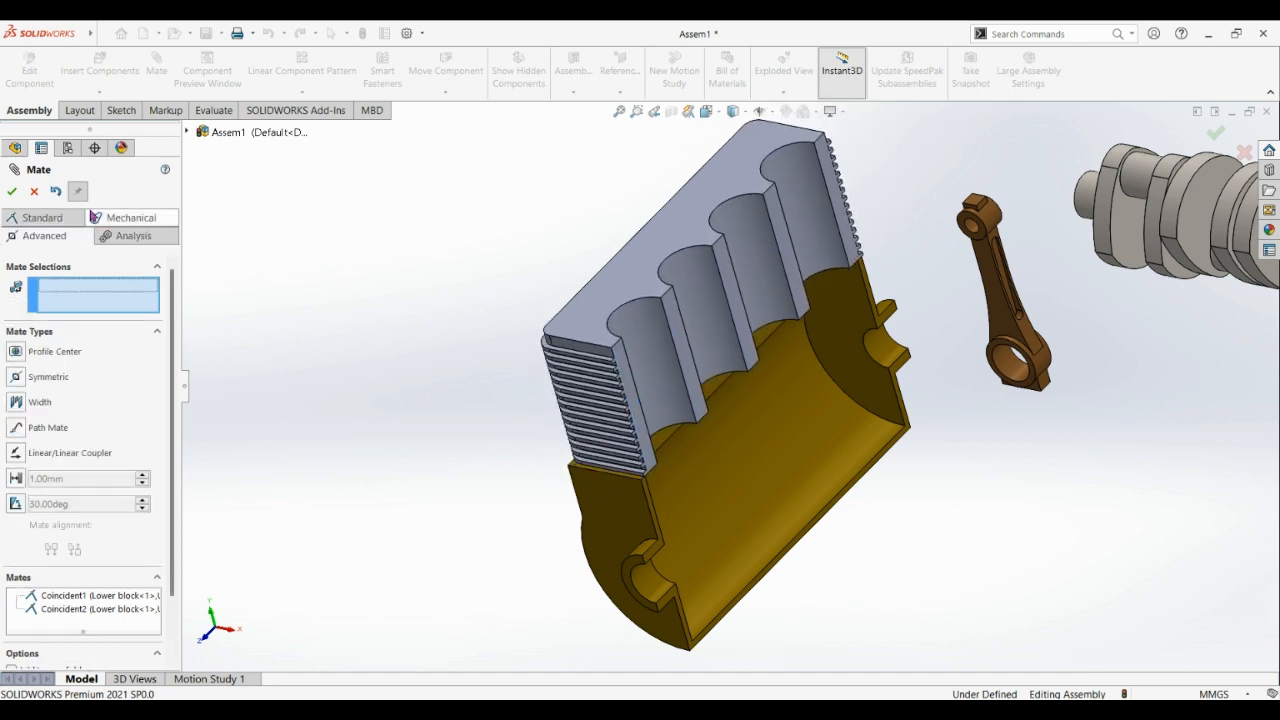
pyautogui.click(16, 402)
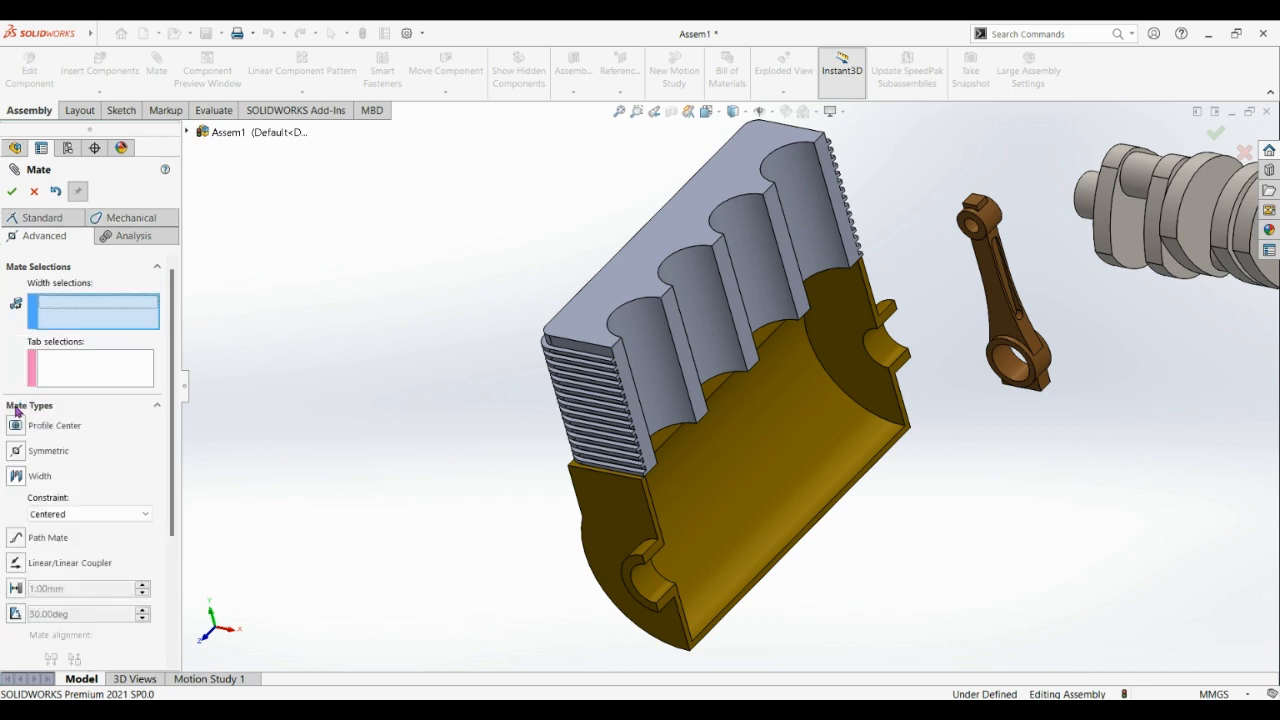
pyautogui.click(620, 523)
pyautogui.moveTo(994, 463); pyautogui.dragTo(942, 500, button='middle')
pyautogui.moveTo(1234, 260); pyautogui.dragTo(1163, 297, button='middle')
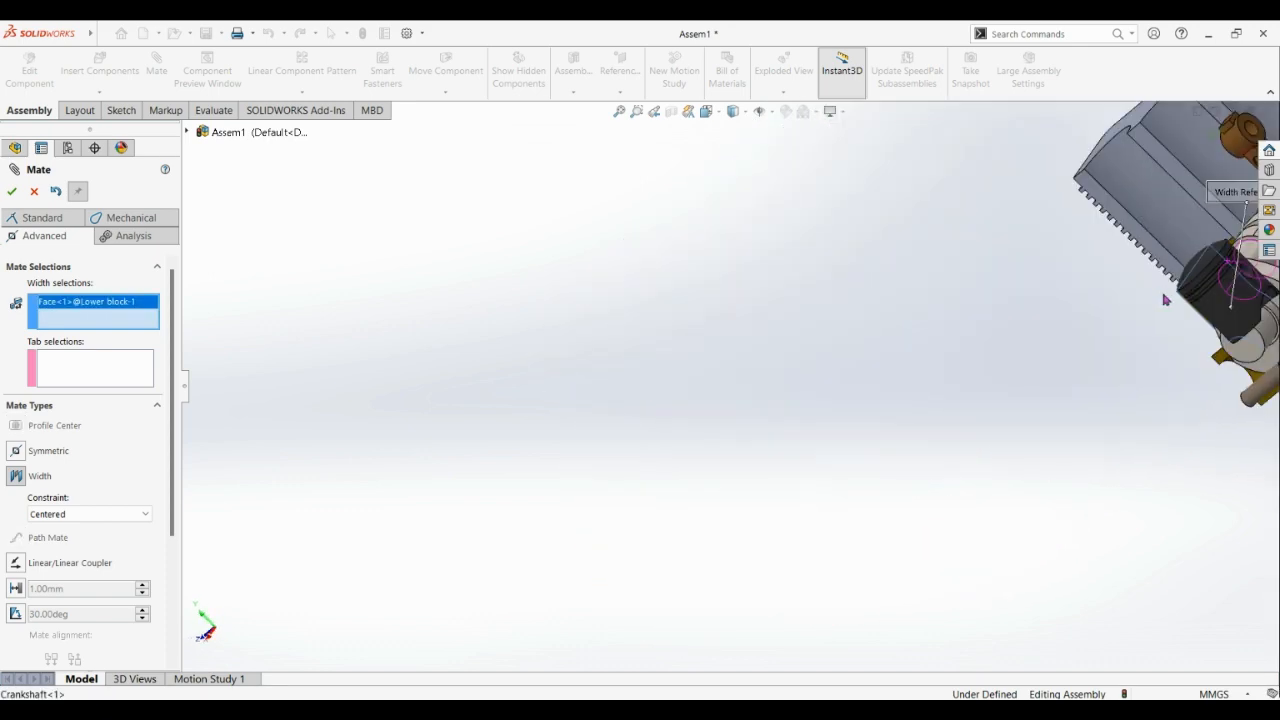
pyautogui.scroll(4, 1190, 296)
pyautogui.click(1026, 273)
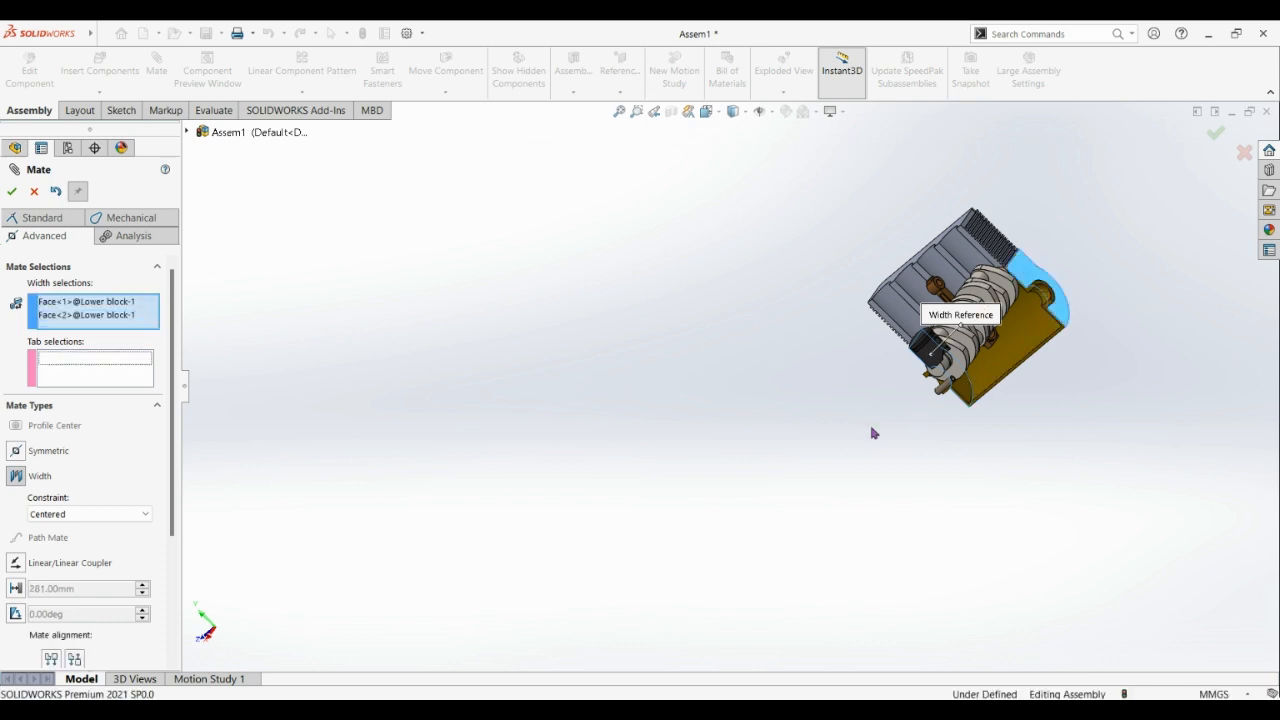
# Pick the Upper case's two opposite end faces as tab selections and apply the Width mate with the Centered constraint.
pyautogui.moveTo(780, 432); pyautogui.dragTo(860, 333, button='middle')
pyautogui.scroll(-4, 614, 351)
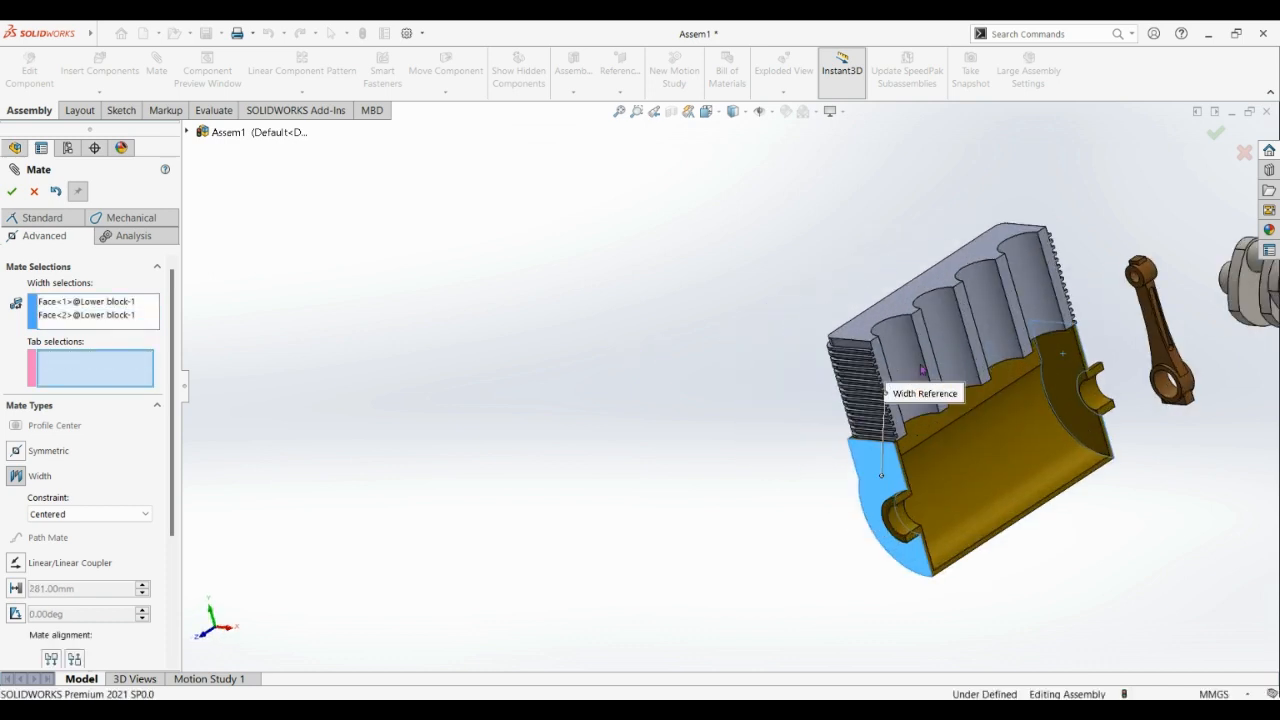
pyautogui.click(833, 344)
pyautogui.scroll(2, 1229, 346)
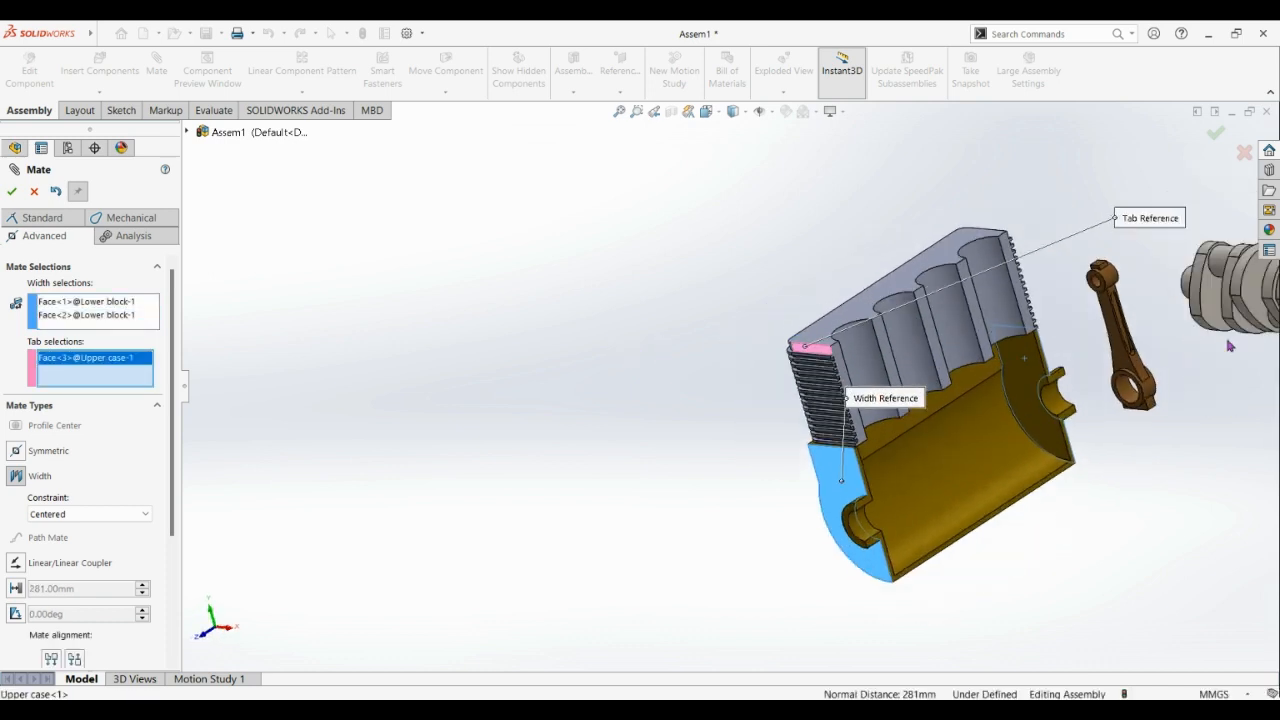
pyautogui.moveTo(1194, 326); pyautogui.dragTo(1153, 245, button='middle')
pyautogui.scroll(3, 1162, 236)
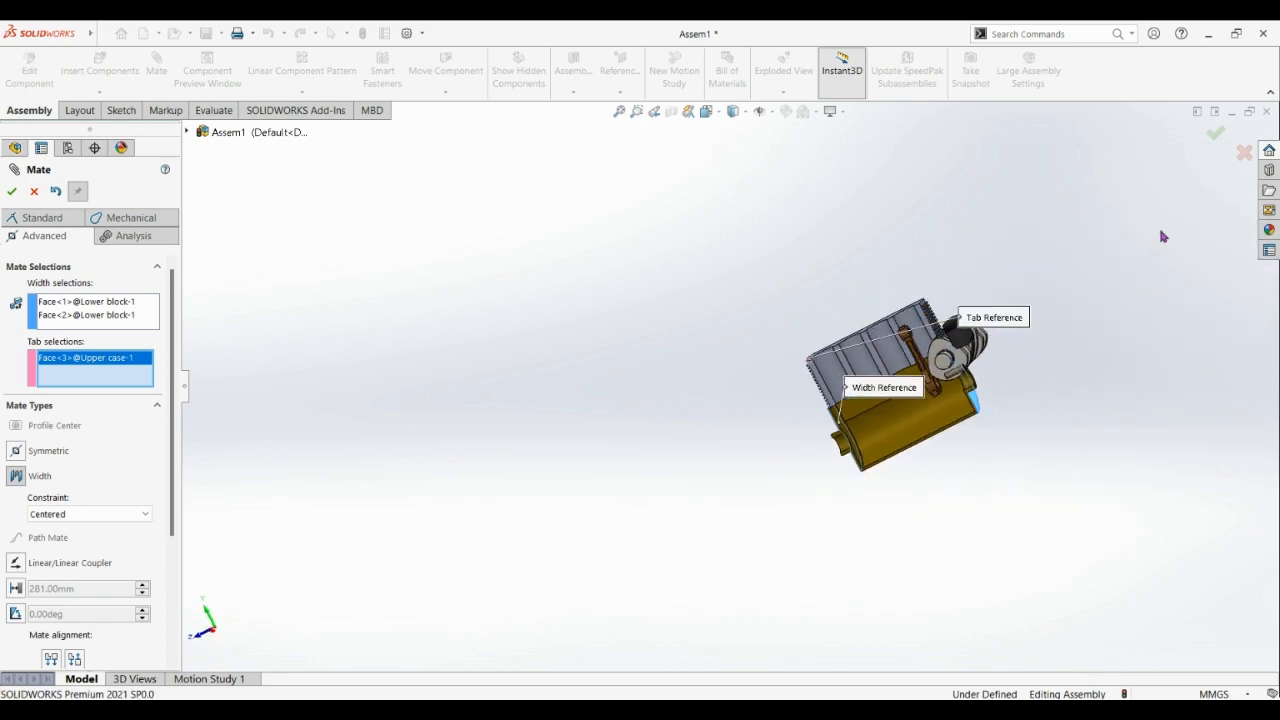
pyautogui.scroll(-5, 1162, 236)
pyautogui.scroll(3, 470, 420)
pyautogui.scroll(2, 540, 435)
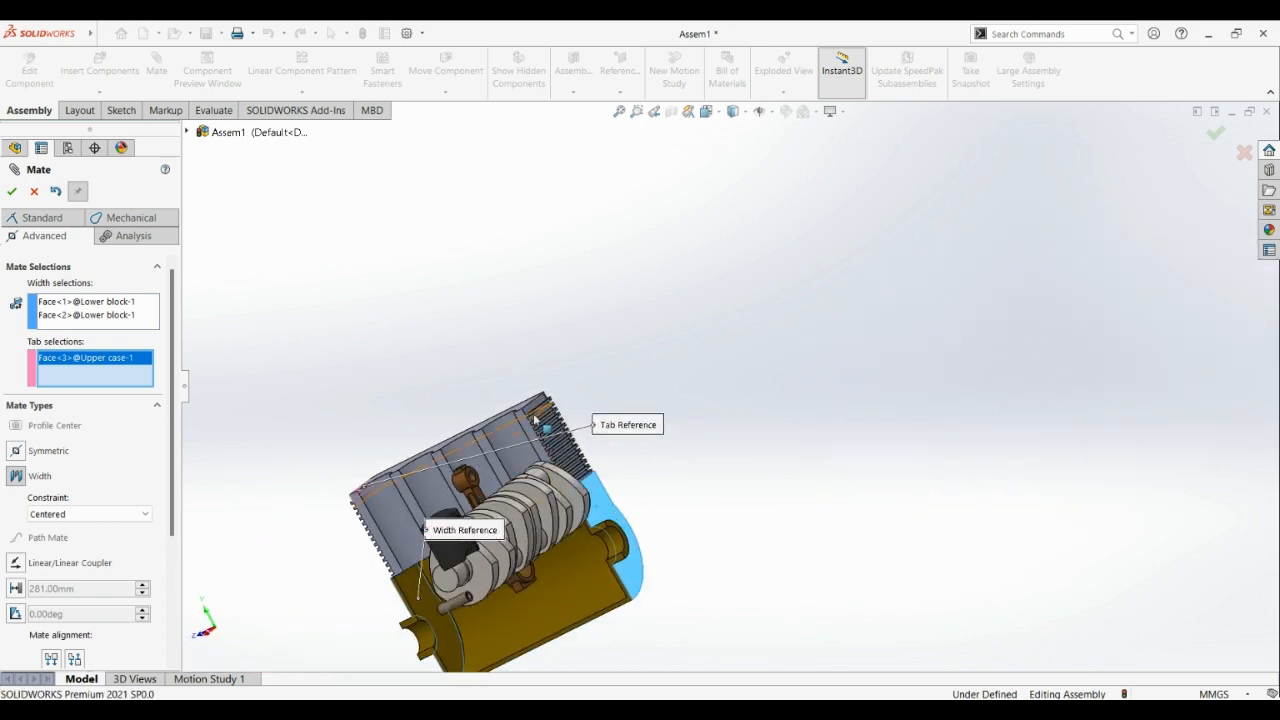
pyautogui.click(446, 438)
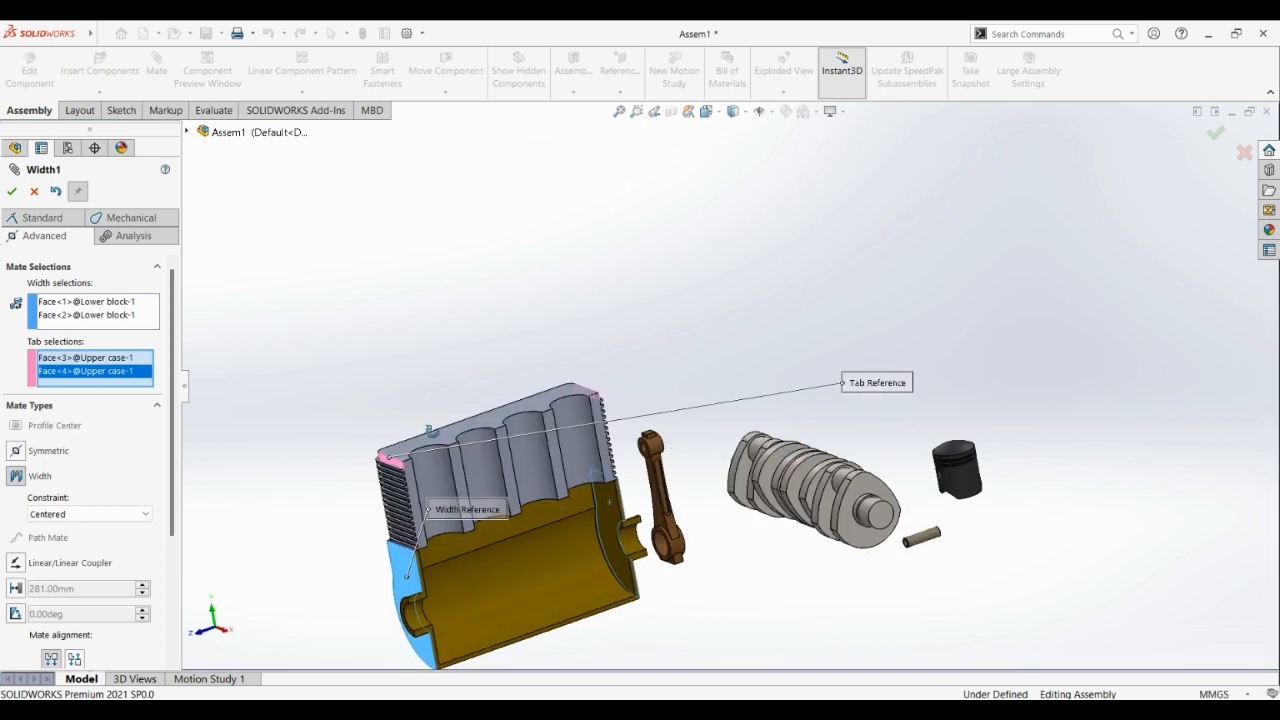
pyautogui.click(12, 192)
# Add a standard Concentric mate between the Crankshaft's cylindrical end journal and the Lower block's end bearing bore.
pyautogui.scroll(2, 548, 411)
pyautogui.scroll(-2, 548, 411)
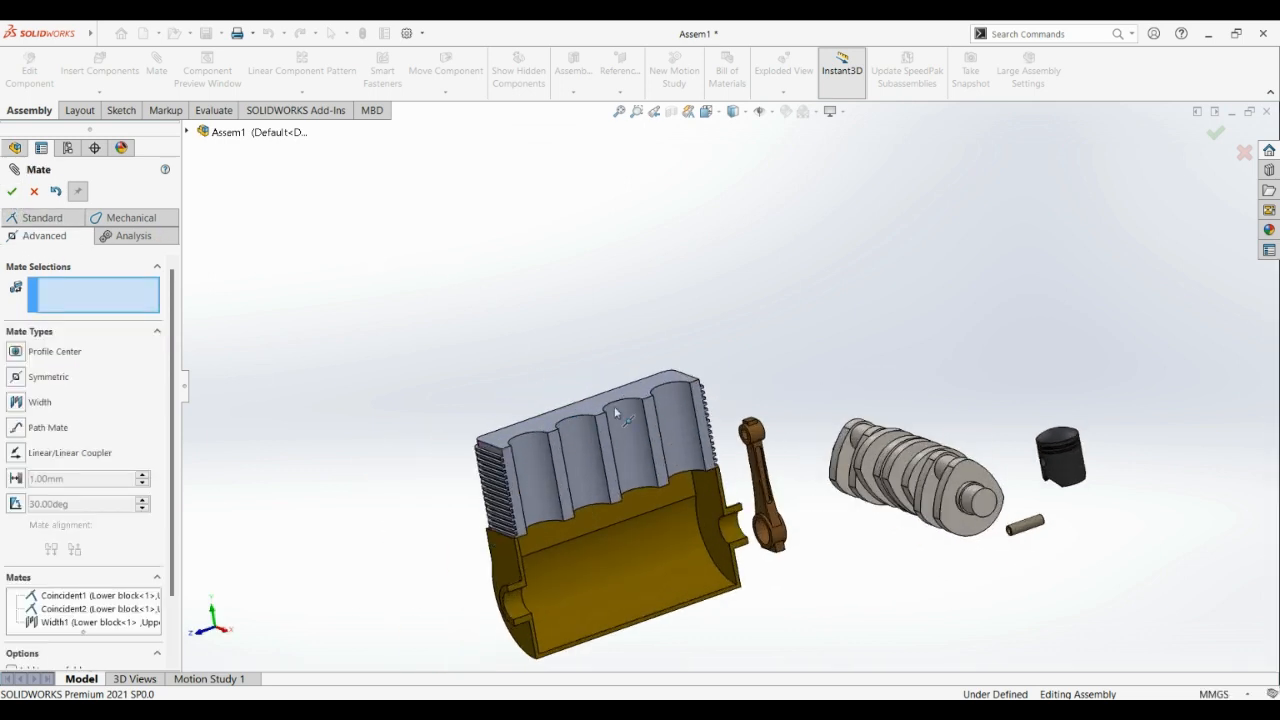
pyautogui.moveTo(616, 410); pyautogui.dragTo(633, 372, button='middle')
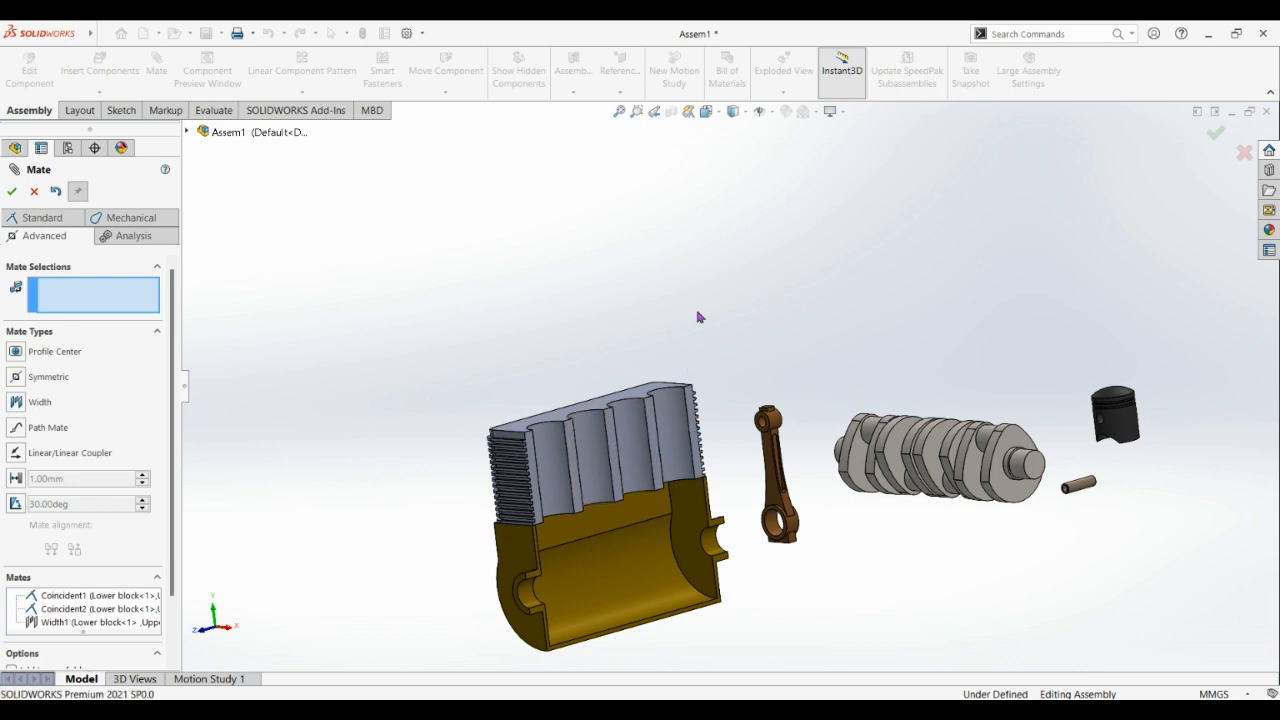
pyautogui.moveTo(699, 317); pyautogui.dragTo(707, 370, button='middle')
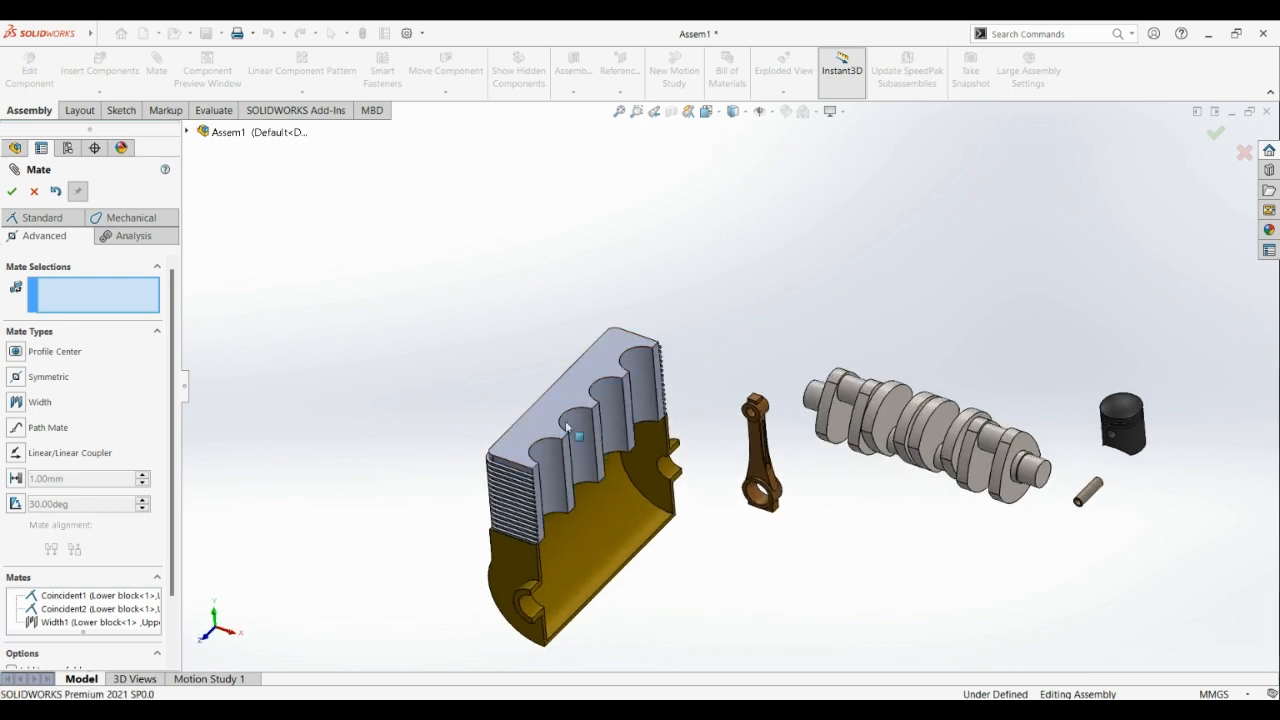
pyautogui.press('f')
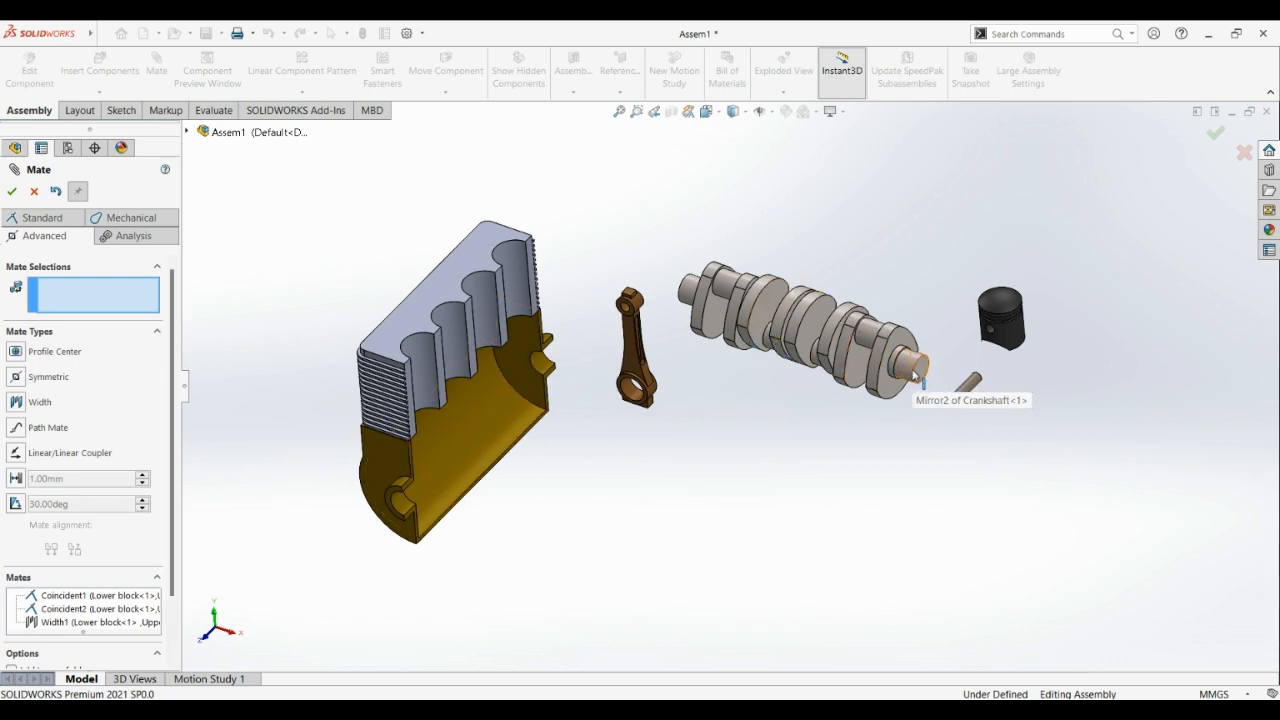
pyautogui.click(47, 221)
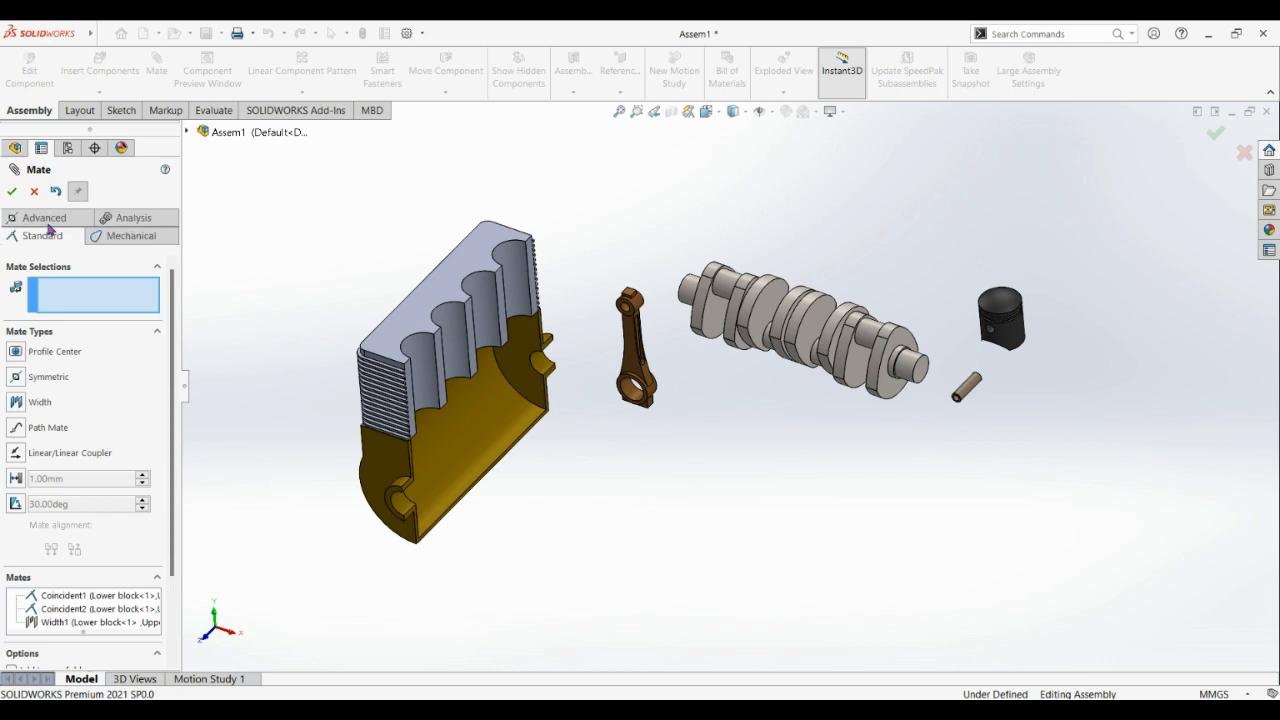
pyautogui.click(912, 374)
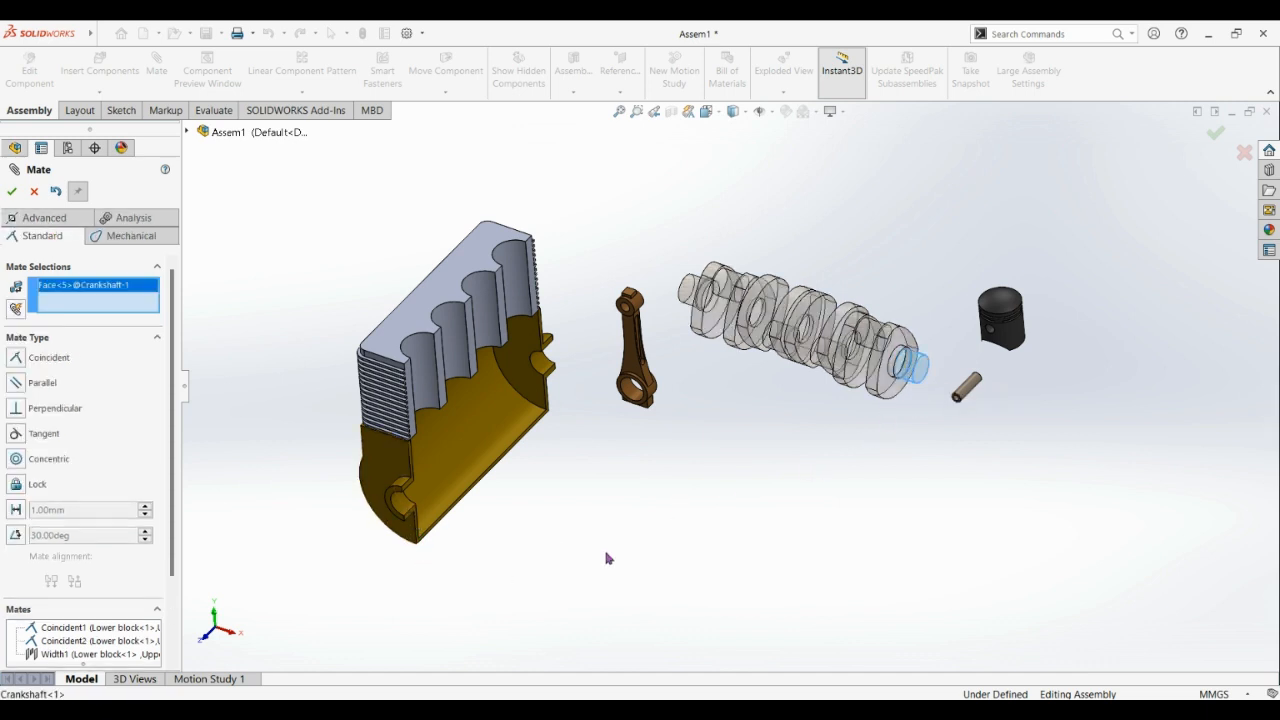
pyautogui.moveTo(607, 558); pyautogui.dragTo(417, 500, button='middle')
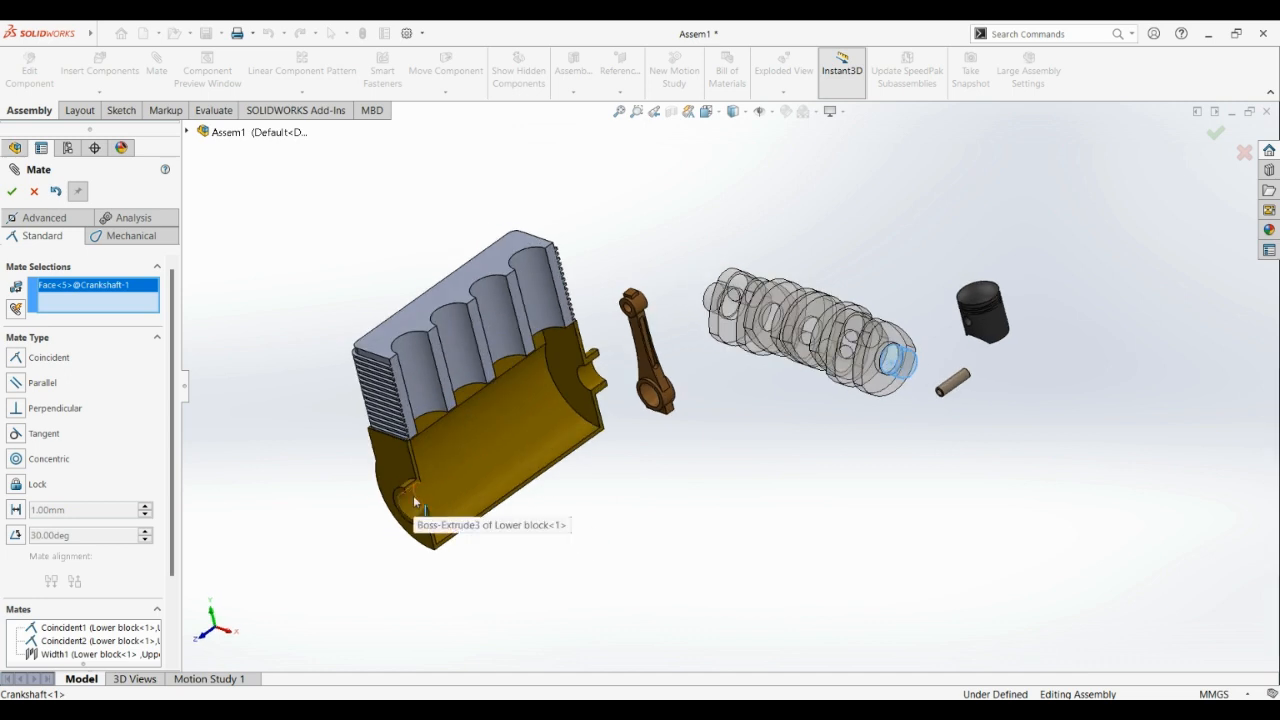
pyautogui.click(414, 500)
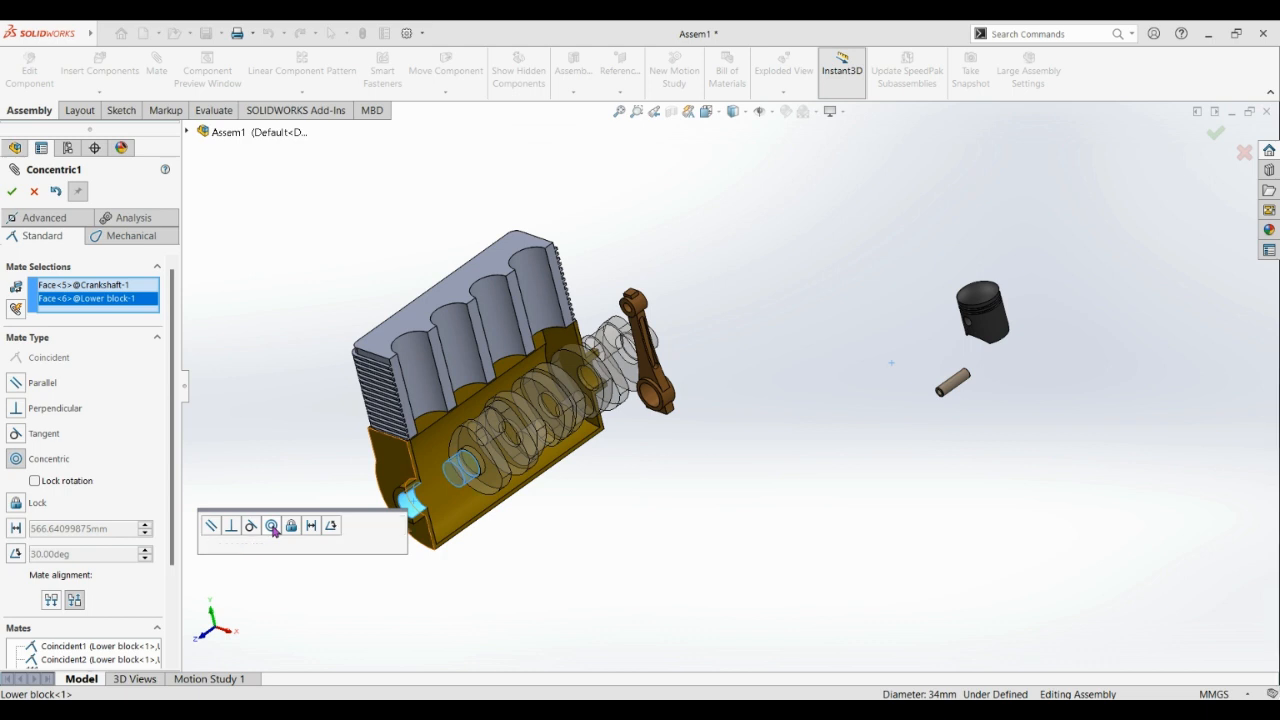
pyautogui.click(396, 526)
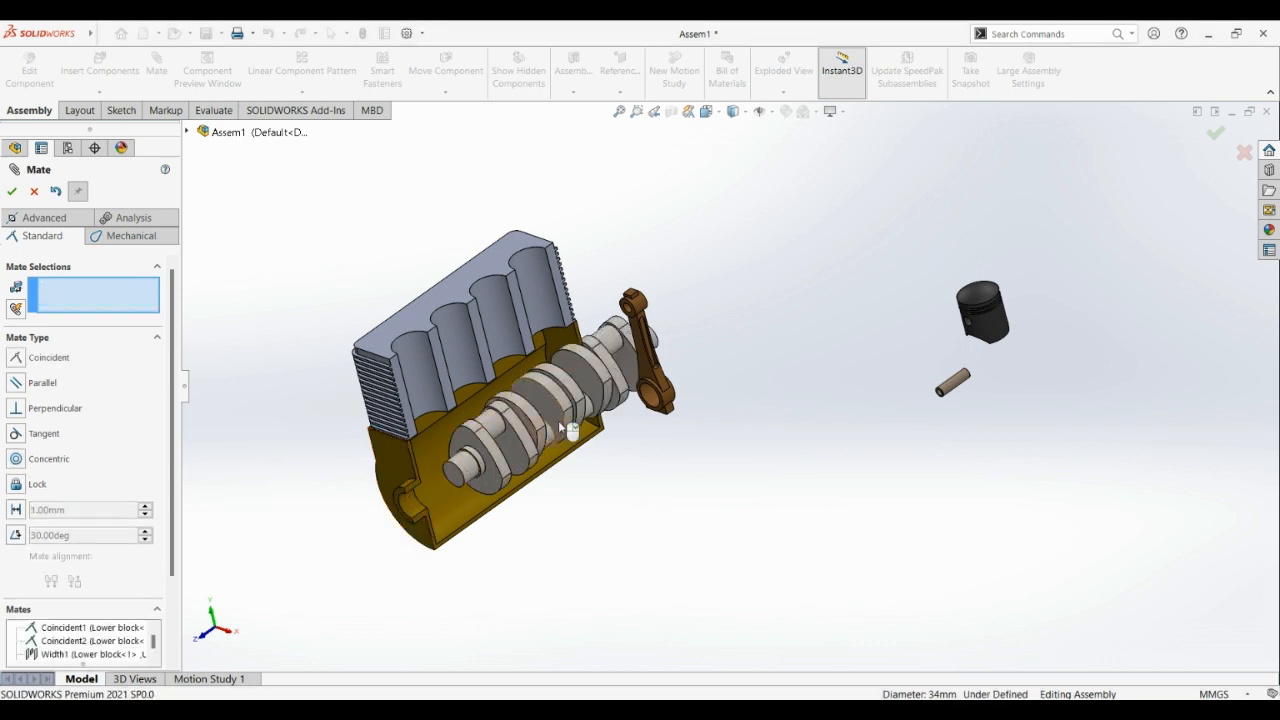
# Mate the Crankshaft's flat end face coincident with the Lower block's outer bearing boss face and finish mating.
pyautogui.moveTo(561, 426); pyautogui.dragTo(400, 543)
pyautogui.scroll(-5, 466, 556)
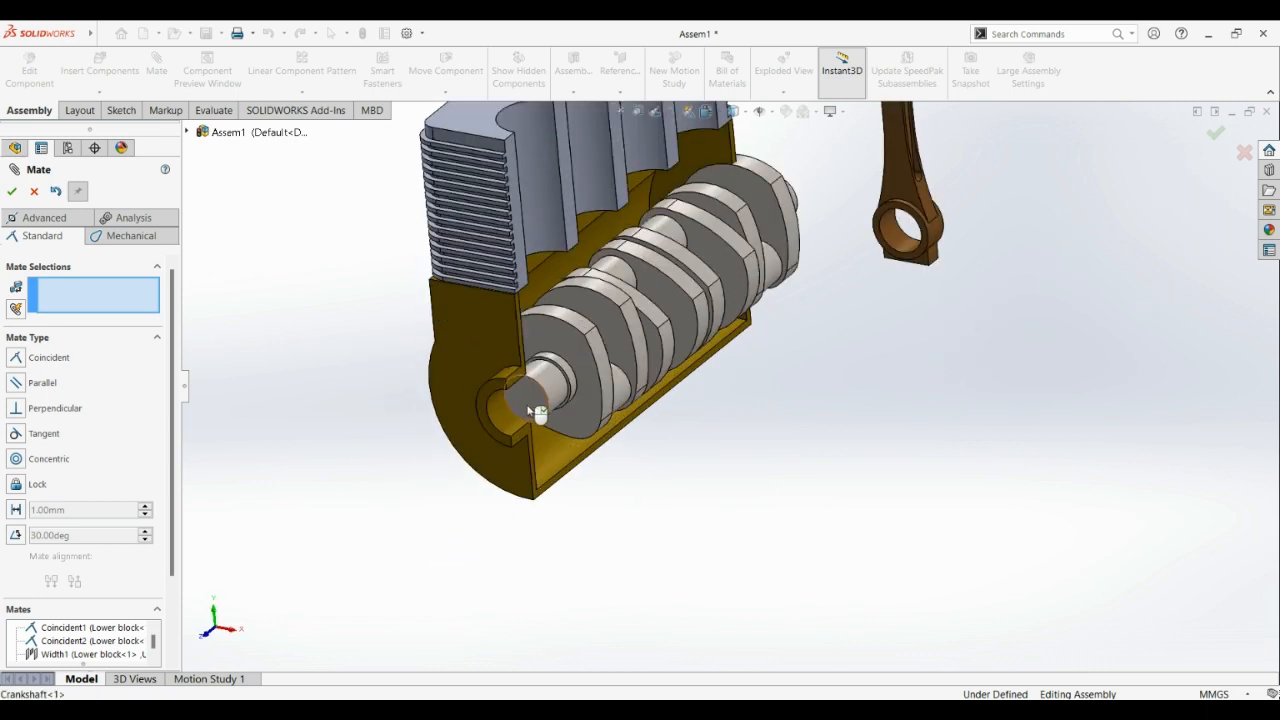
pyautogui.click(530, 410)
pyautogui.click(489, 428)
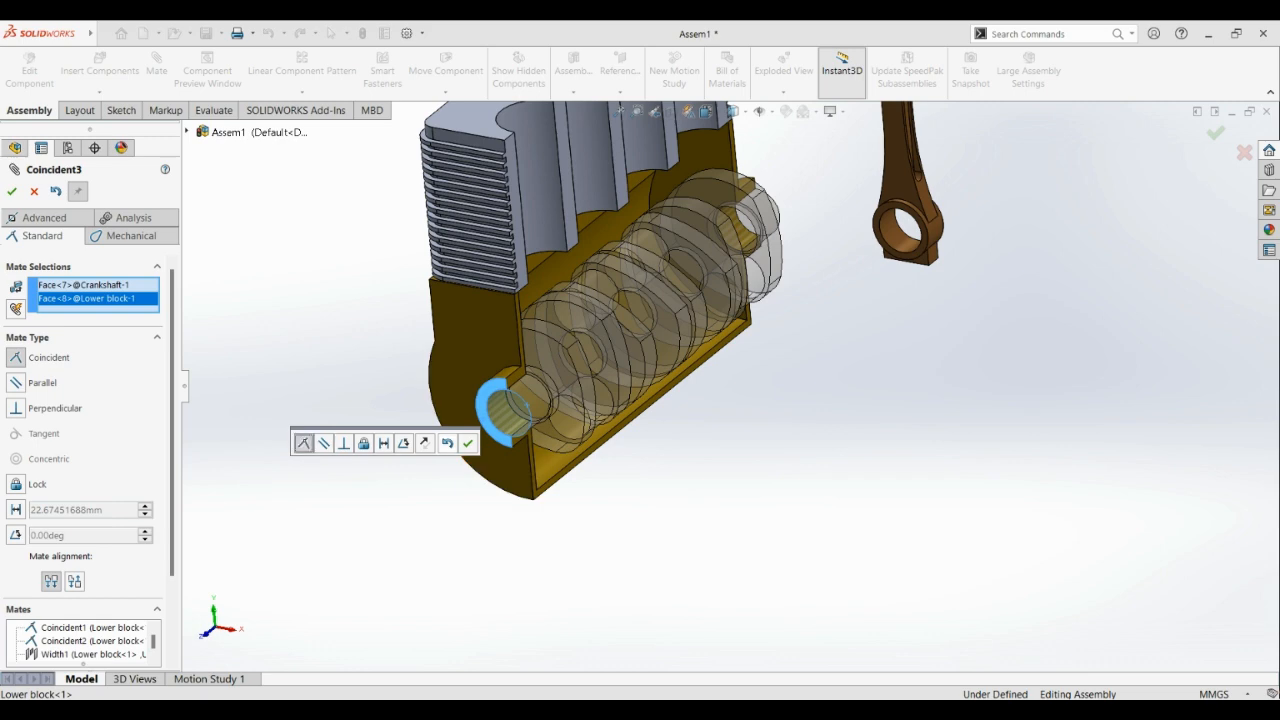
pyautogui.click(467, 443)
pyautogui.moveTo(829, 451); pyautogui.dragTo(788, 452, button='middle')
pyautogui.scroll(4, 897, 430)
pyautogui.moveTo(936, 238); pyautogui.dragTo(1085, 242, button='middle')
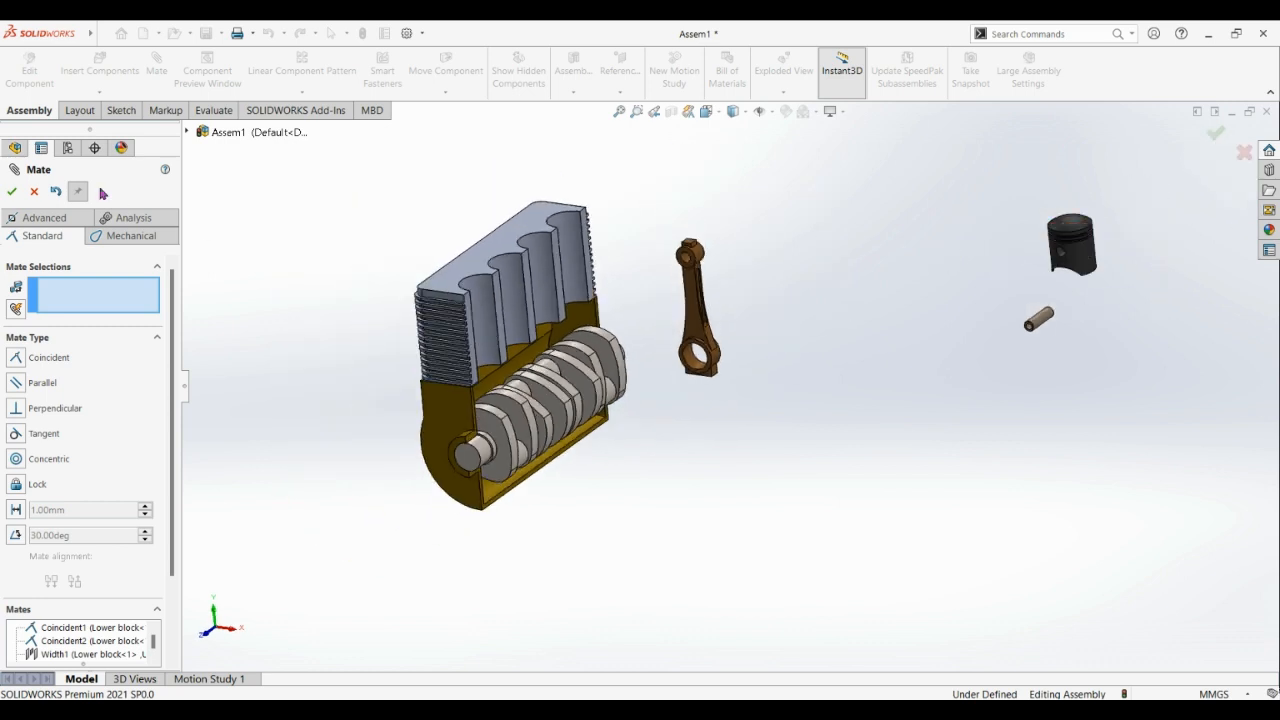
pyautogui.click(15, 192)
# Move the Piston and the Piston Pin closer to the Connecting Rod.
pyautogui.moveTo(1071, 239); pyautogui.dragTo(866, 257)
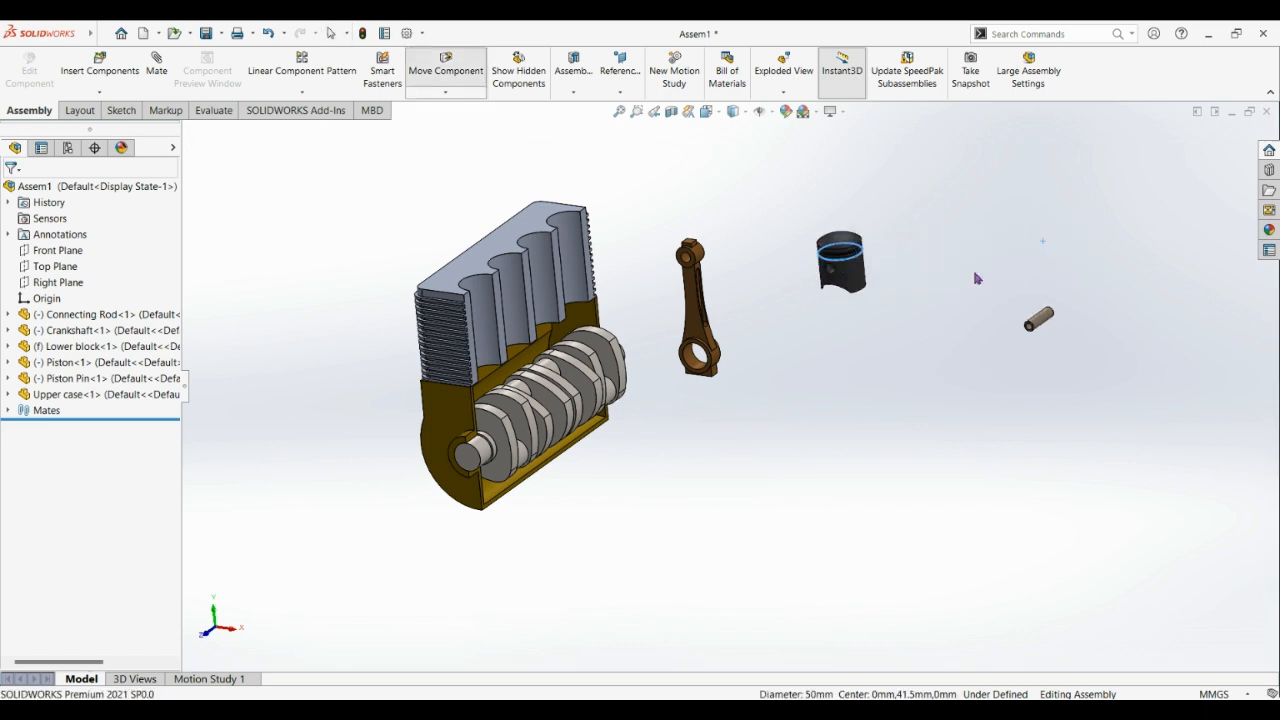
pyautogui.moveTo(1040, 330); pyautogui.dragTo(818, 352)
pyautogui.scroll(-5, 882, 262)
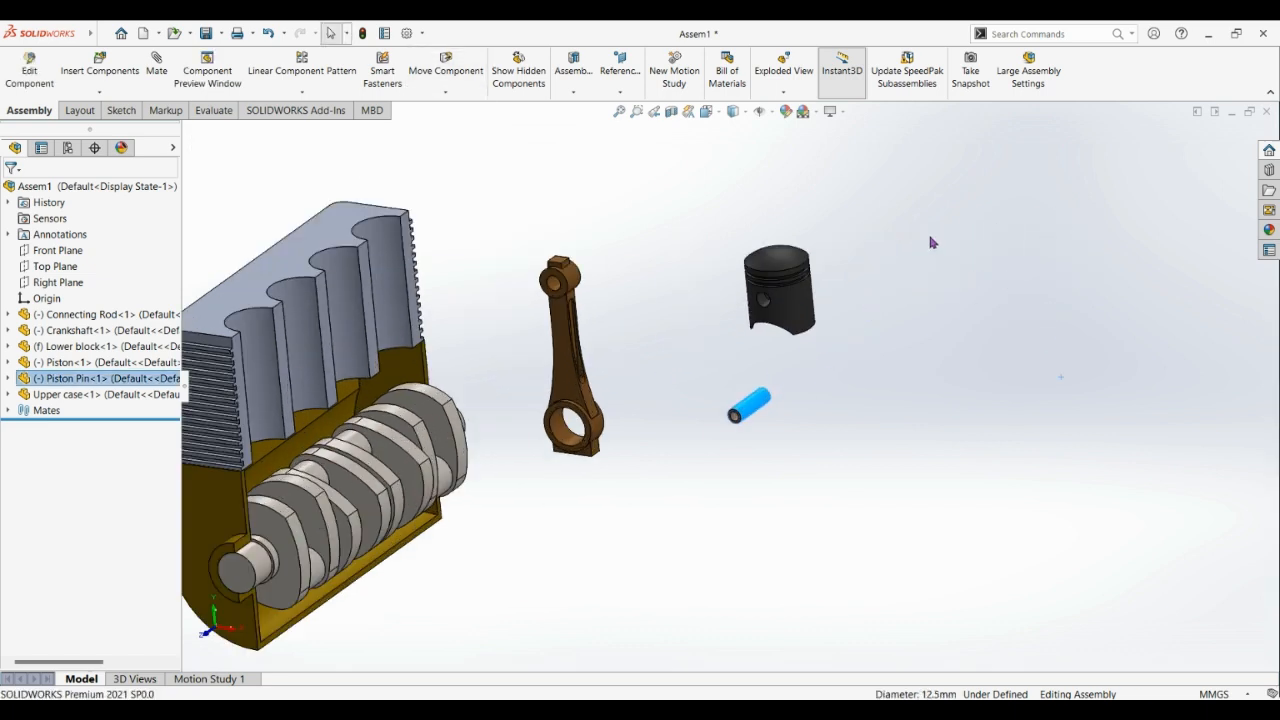
pyautogui.scroll(-3, 760, 300)
pyautogui.scroll(3, 700, 354)
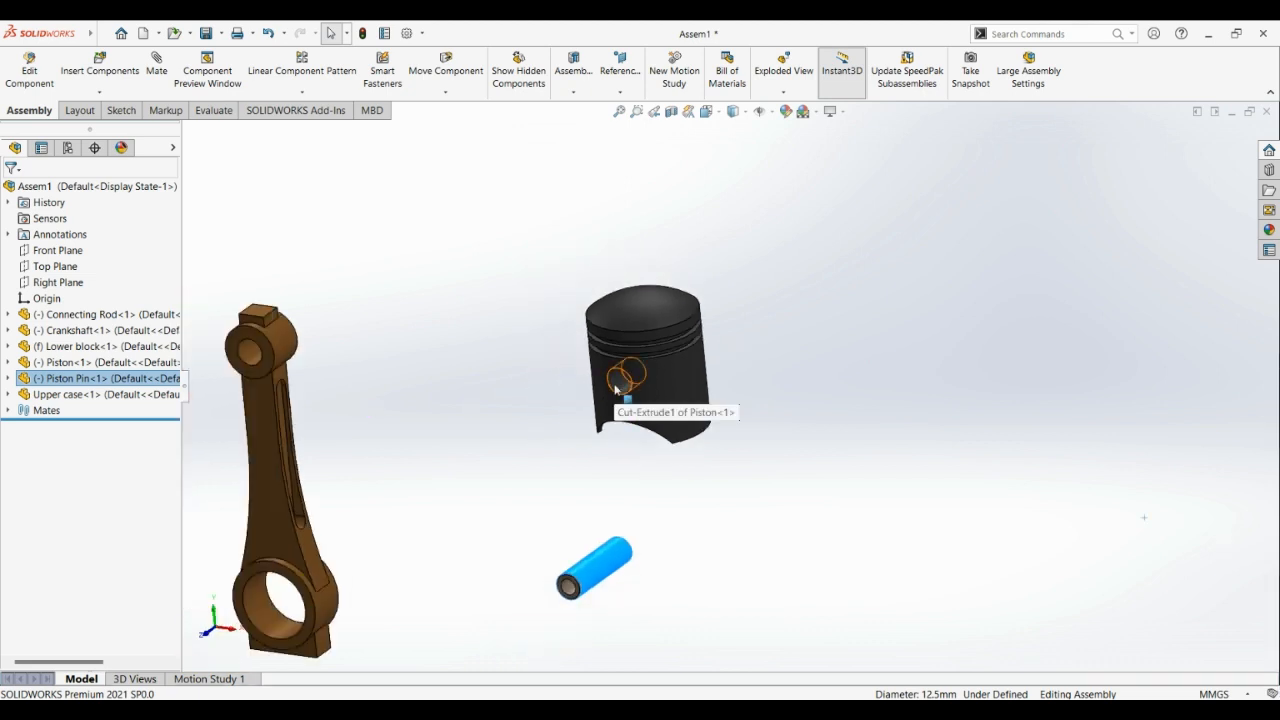
# Add a Concentric mate between the Piston Pin's outer cylindrical face and the Piston's pin hole.
pyautogui.click(157, 88)
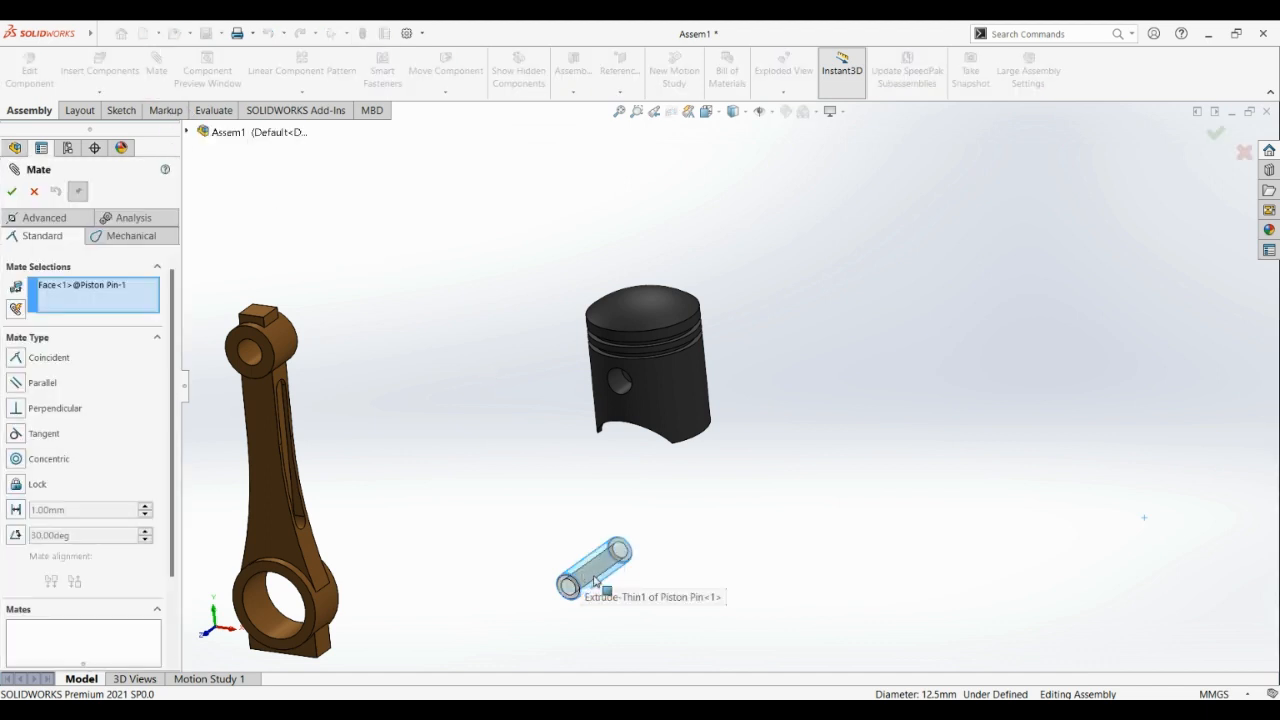
pyautogui.click(618, 383)
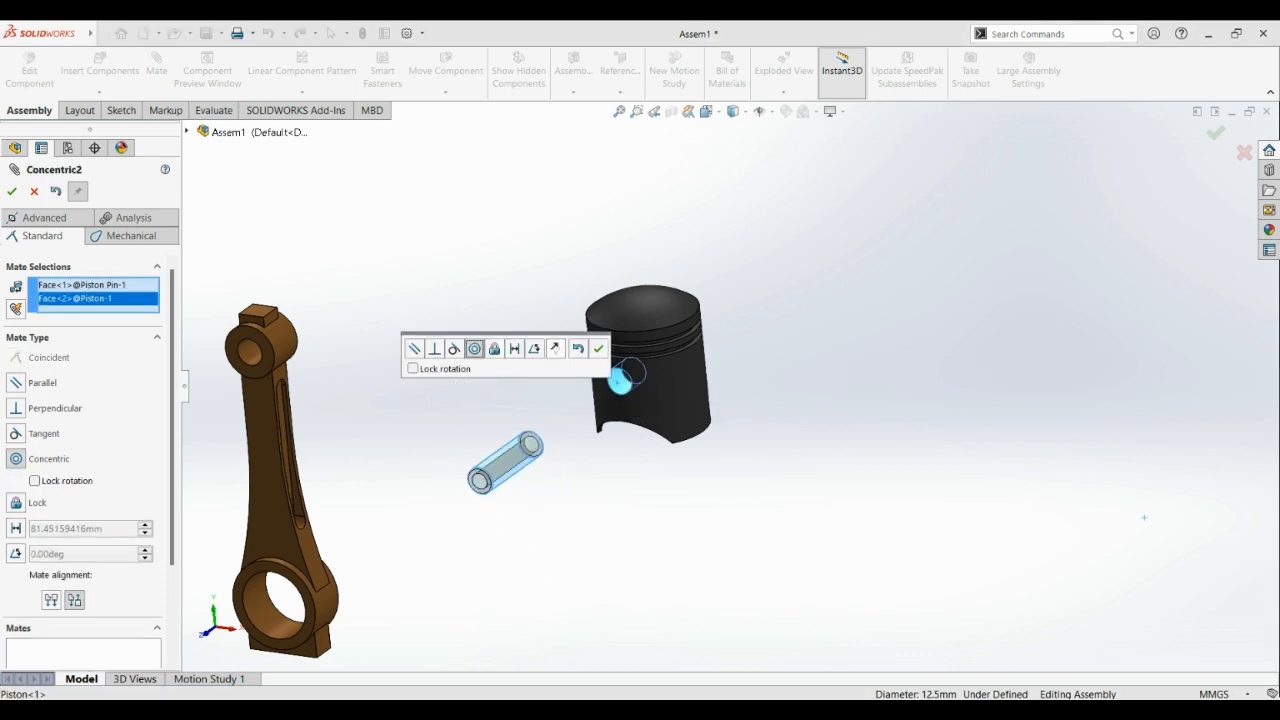
pyautogui.click(598, 348)
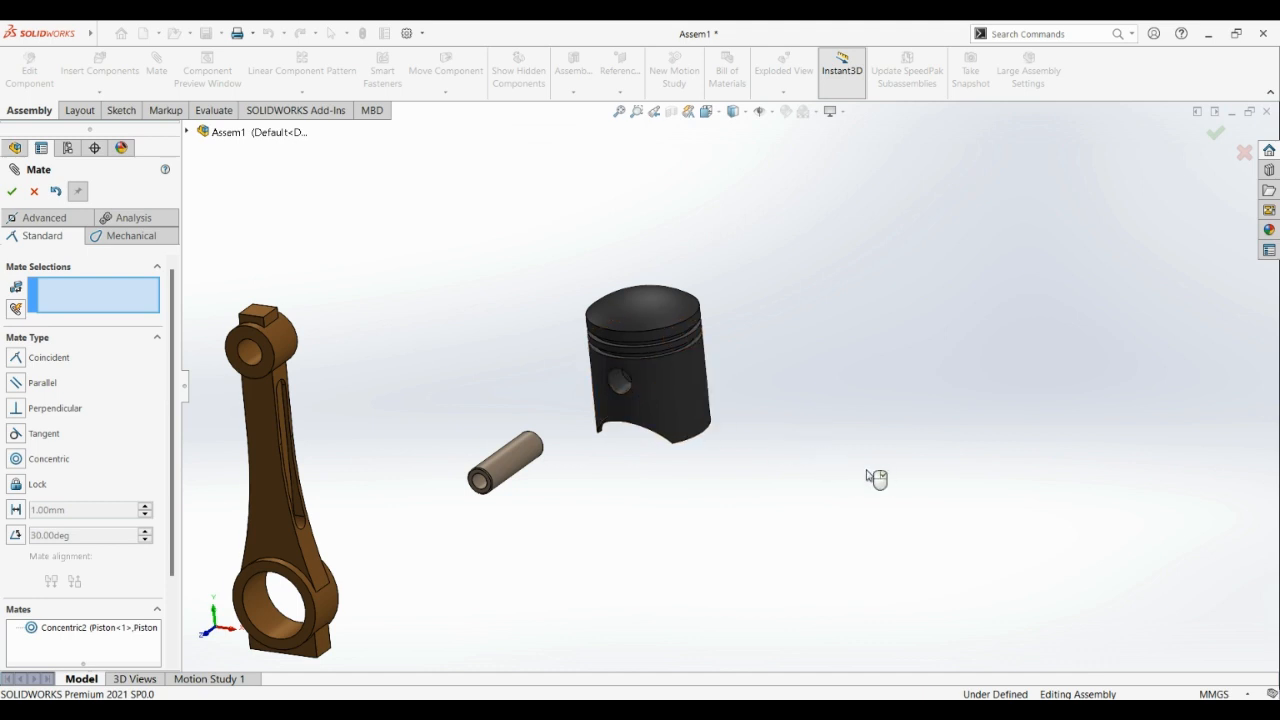
# Start an advanced Width mate with the Piston's two inner pin-boss end faces as the width references.
pyautogui.moveTo(874, 477); pyautogui.dragTo(749, 249, button='middle')
pyautogui.scroll(-1, 672, 258)
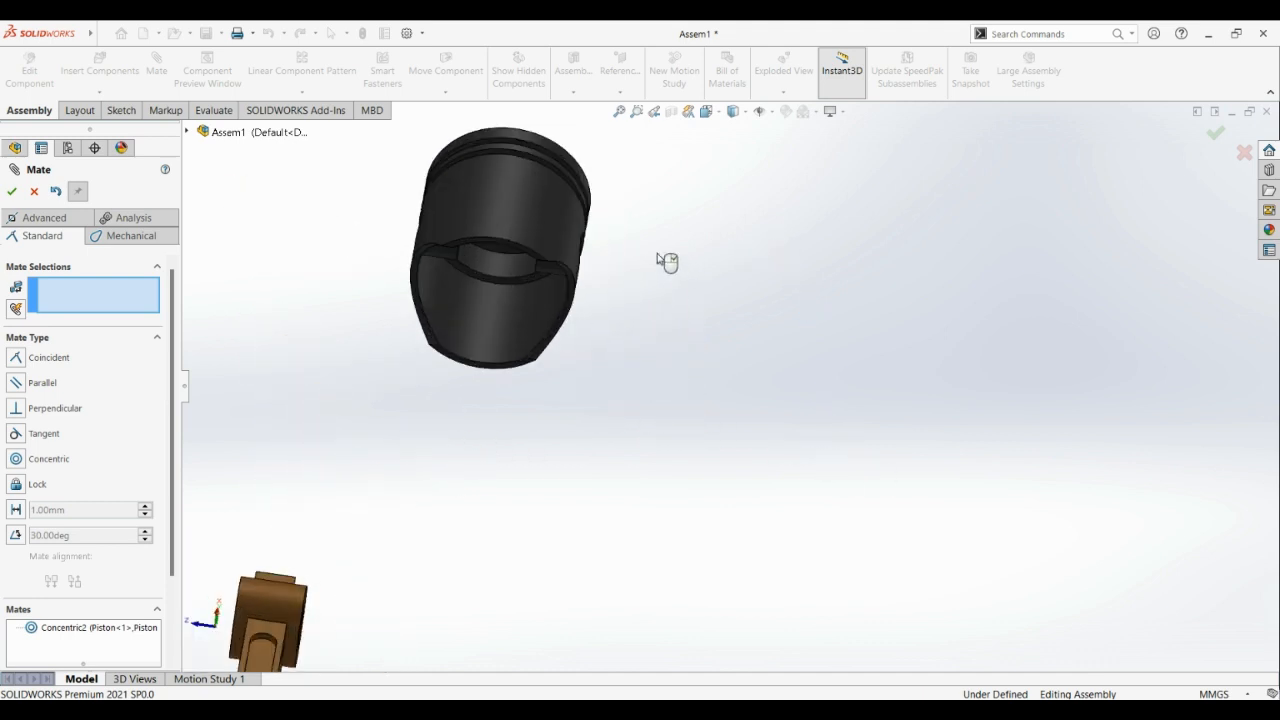
pyautogui.scroll(2, 462, 256)
pyautogui.scroll(-2, 459, 257)
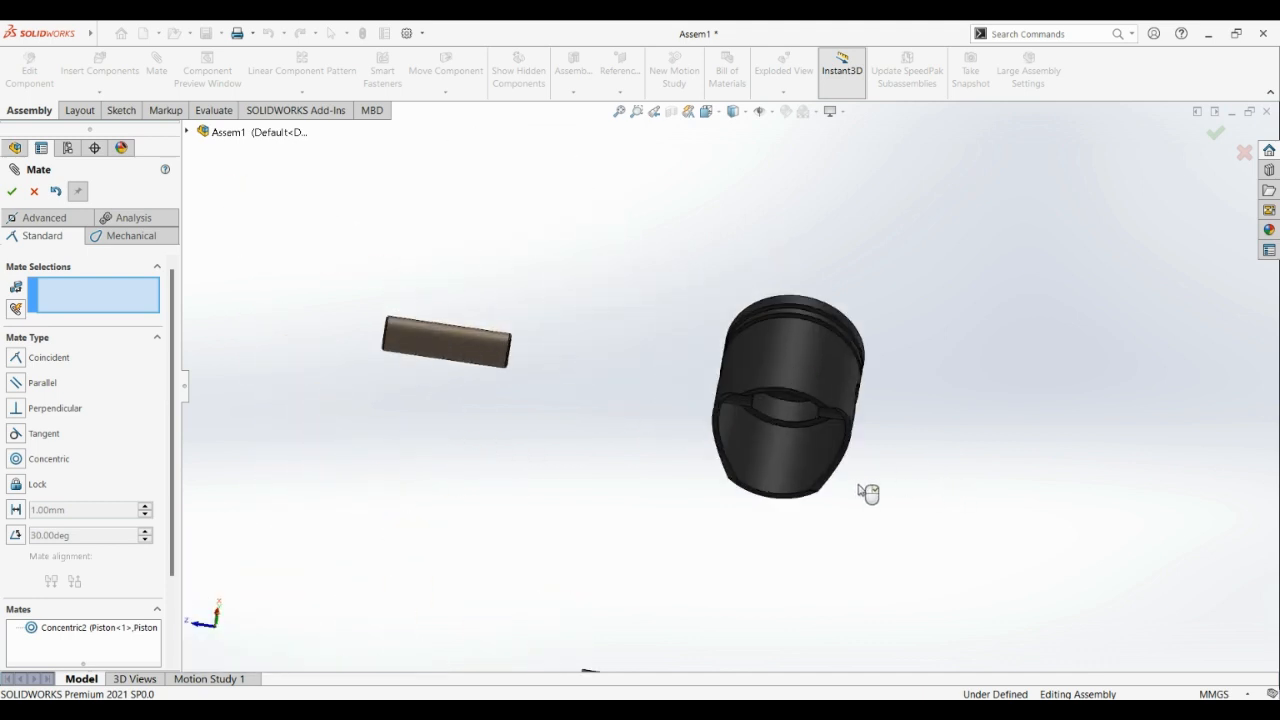
pyautogui.moveTo(868, 493); pyautogui.dragTo(940, 457, button='middle')
pyautogui.scroll(-2, 938, 459)
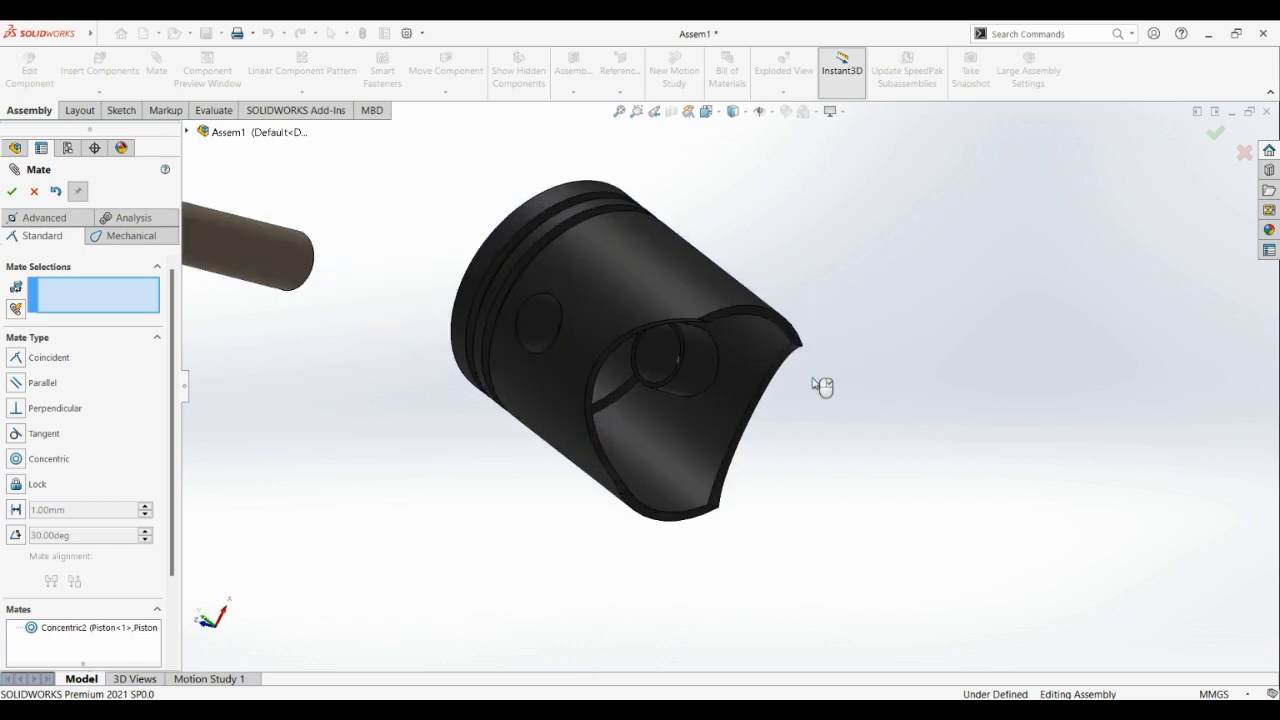
pyautogui.click(58, 218)
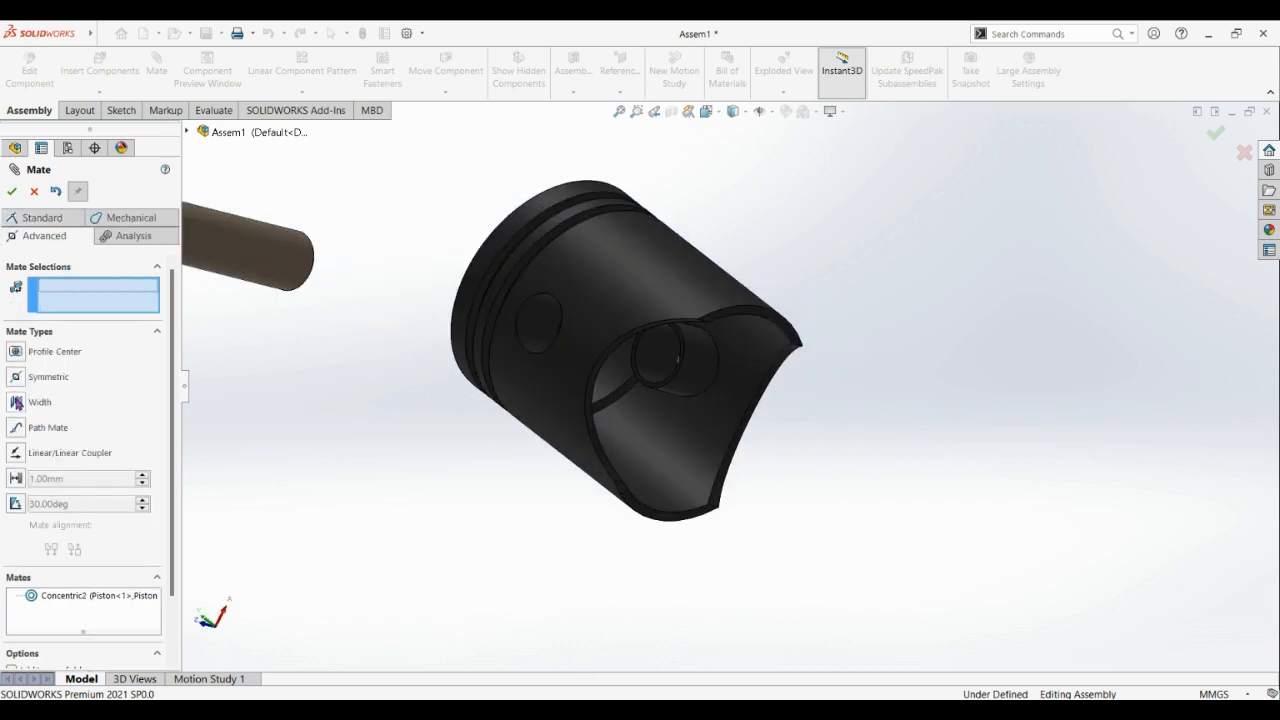
pyautogui.click(17, 402)
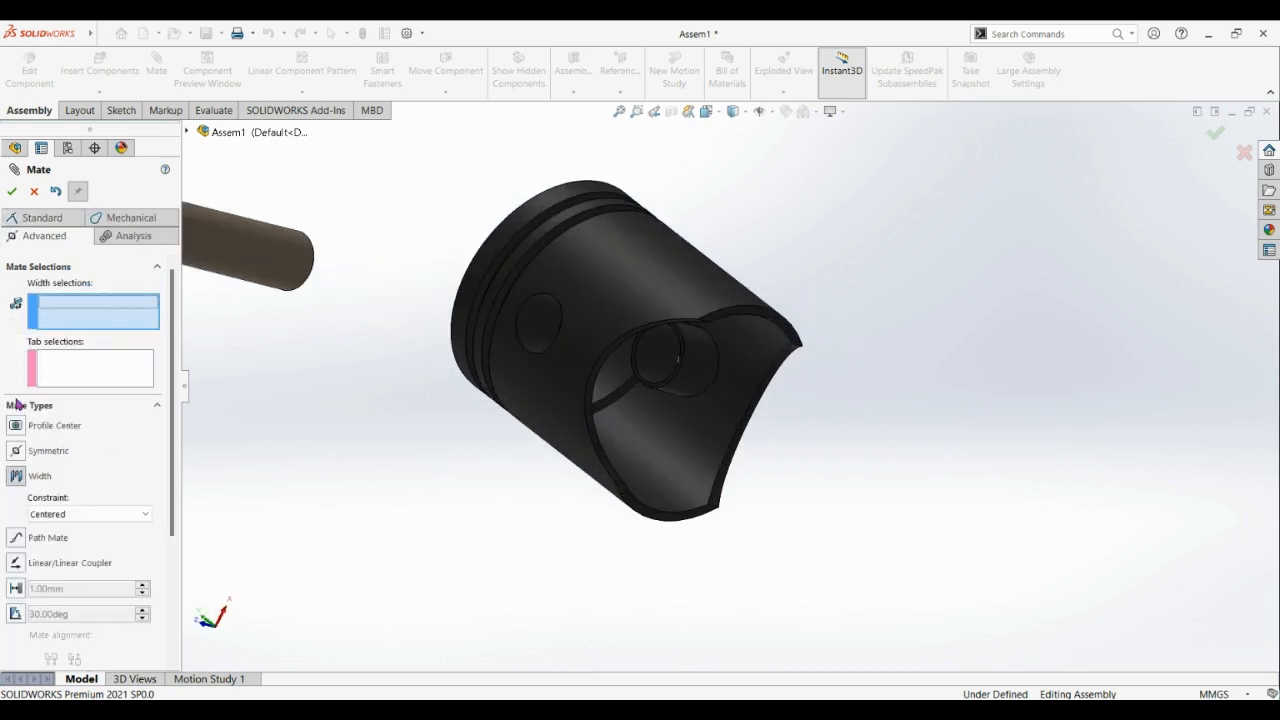
pyautogui.scroll(-4, 705, 378)
pyautogui.click(660, 380)
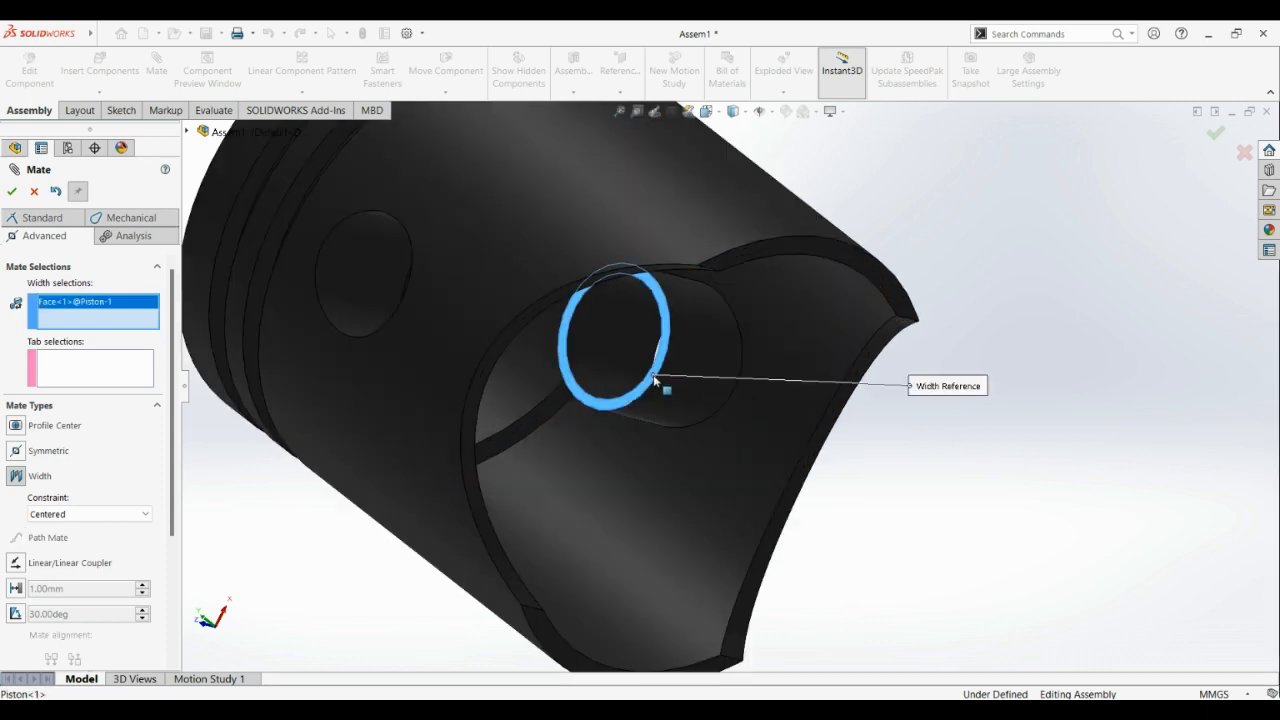
pyautogui.moveTo(663, 383); pyautogui.dragTo(1207, 425, button='middle')
pyautogui.scroll(-5, 1157, 503)
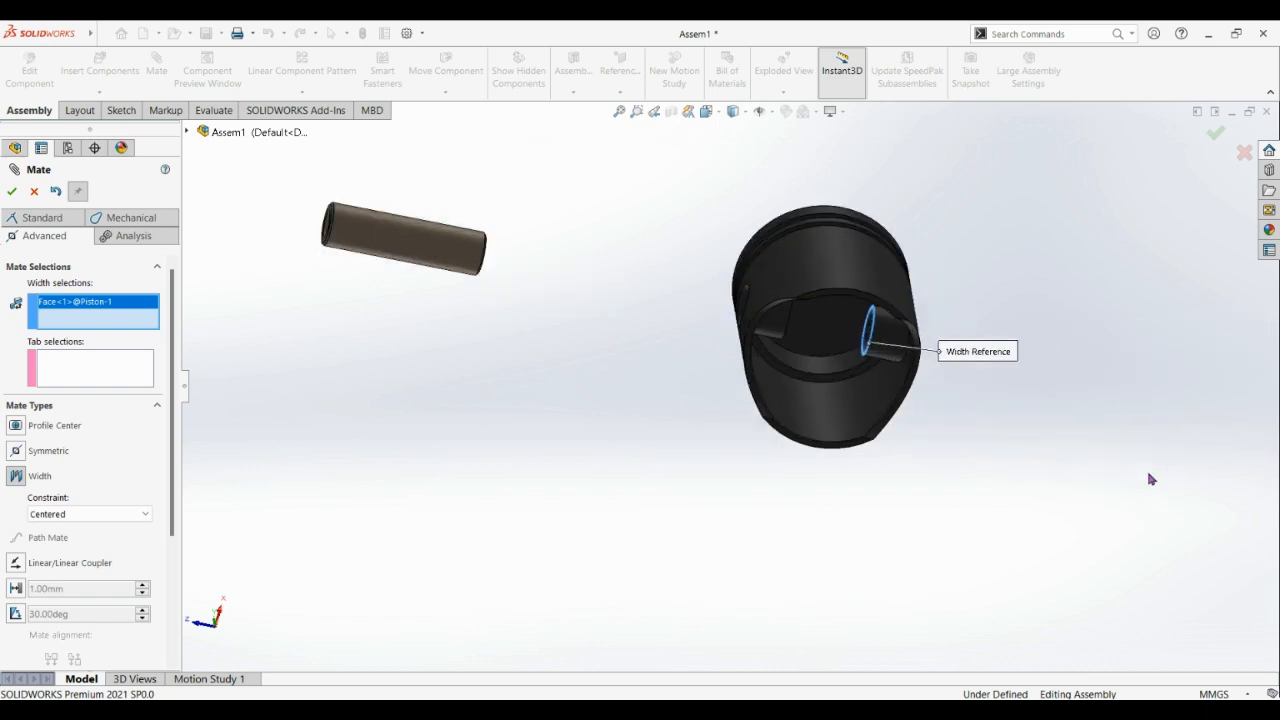
pyautogui.moveTo(1029, 395); pyautogui.dragTo(900, 372, button='middle')
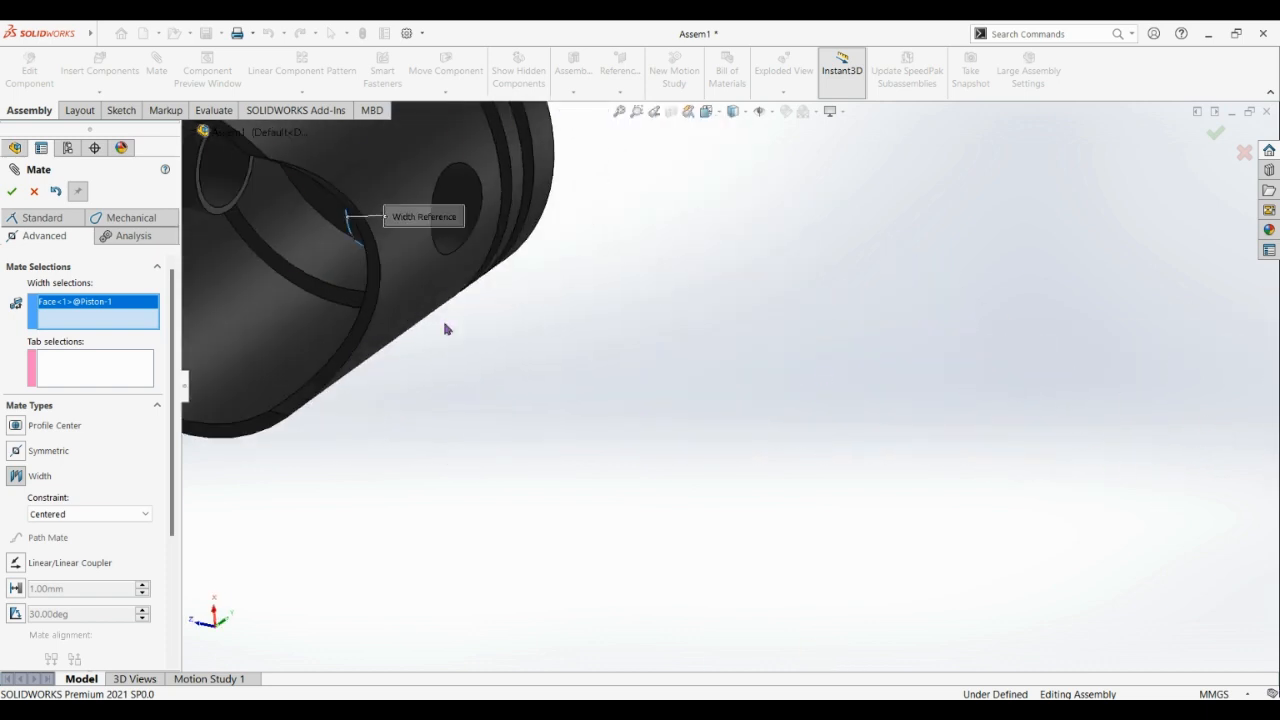
pyautogui.click(219, 215)
pyautogui.scroll(3, 457, 265)
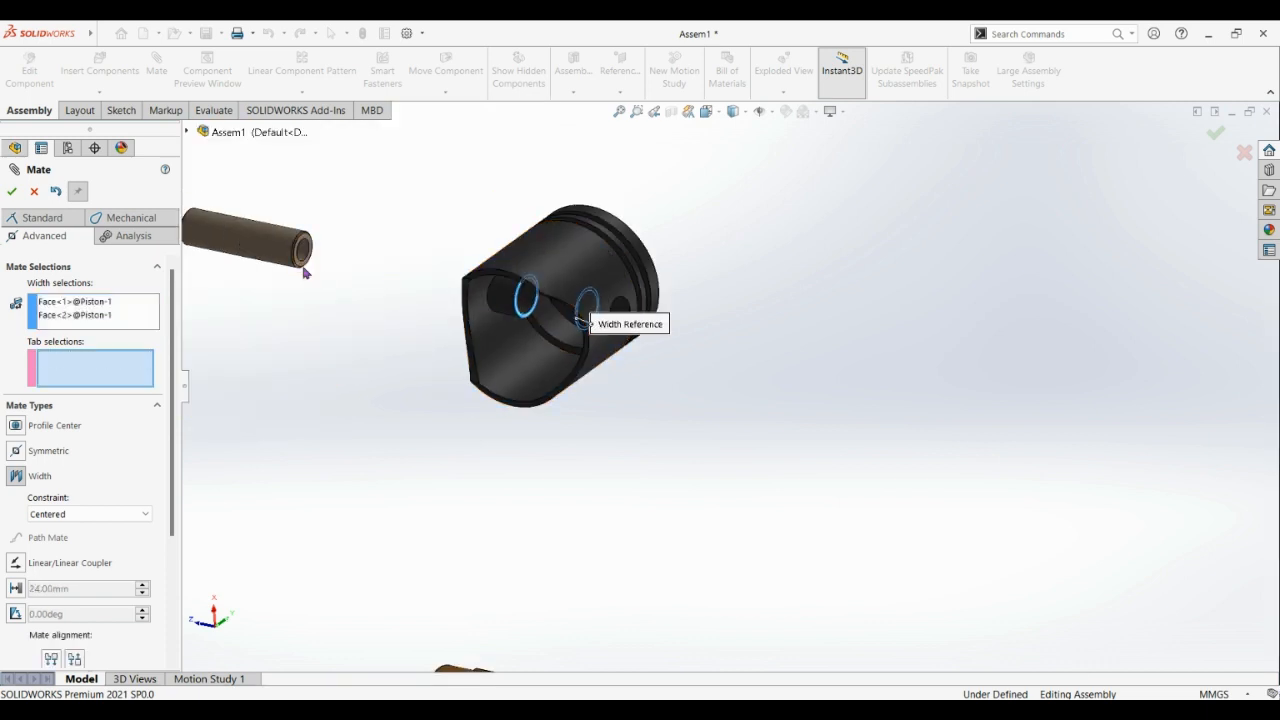
# Assign the Piston Pin's two end faces as the tab references and accept the centered Width mate with the Piston.
pyautogui.click(305, 270)
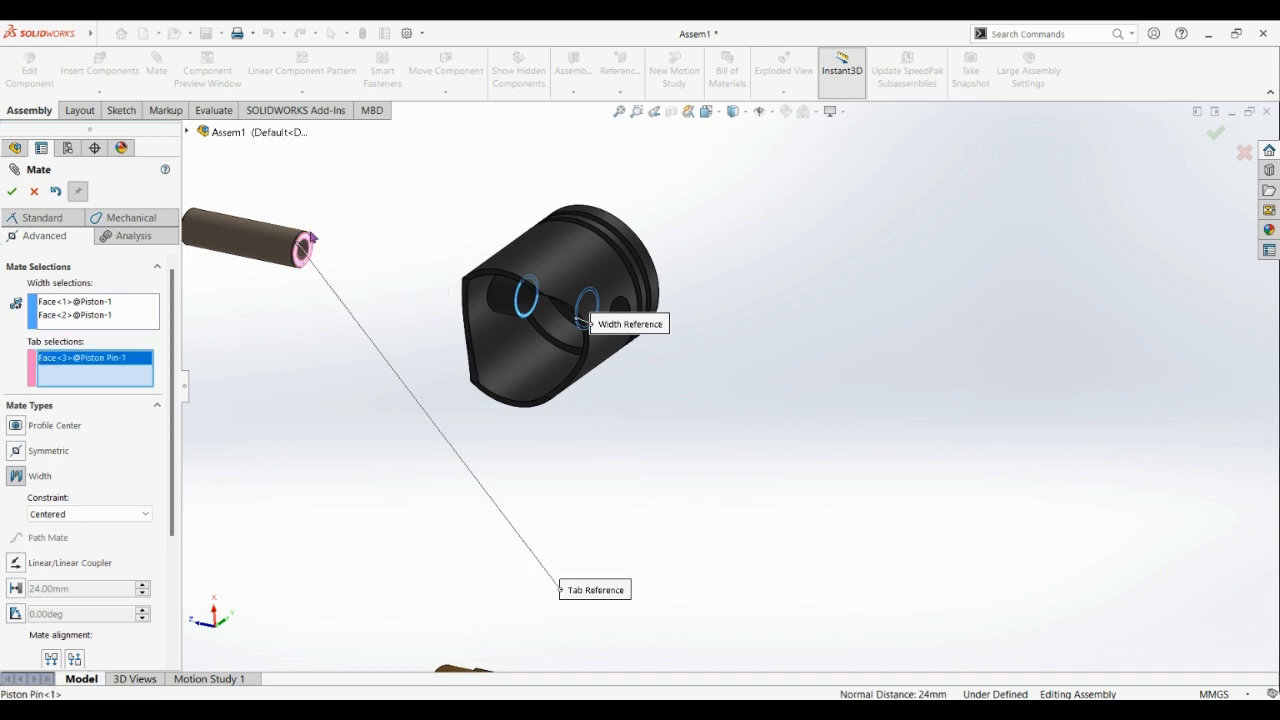
pyautogui.moveTo(305, 270); pyautogui.dragTo(462, 262, button='middle')
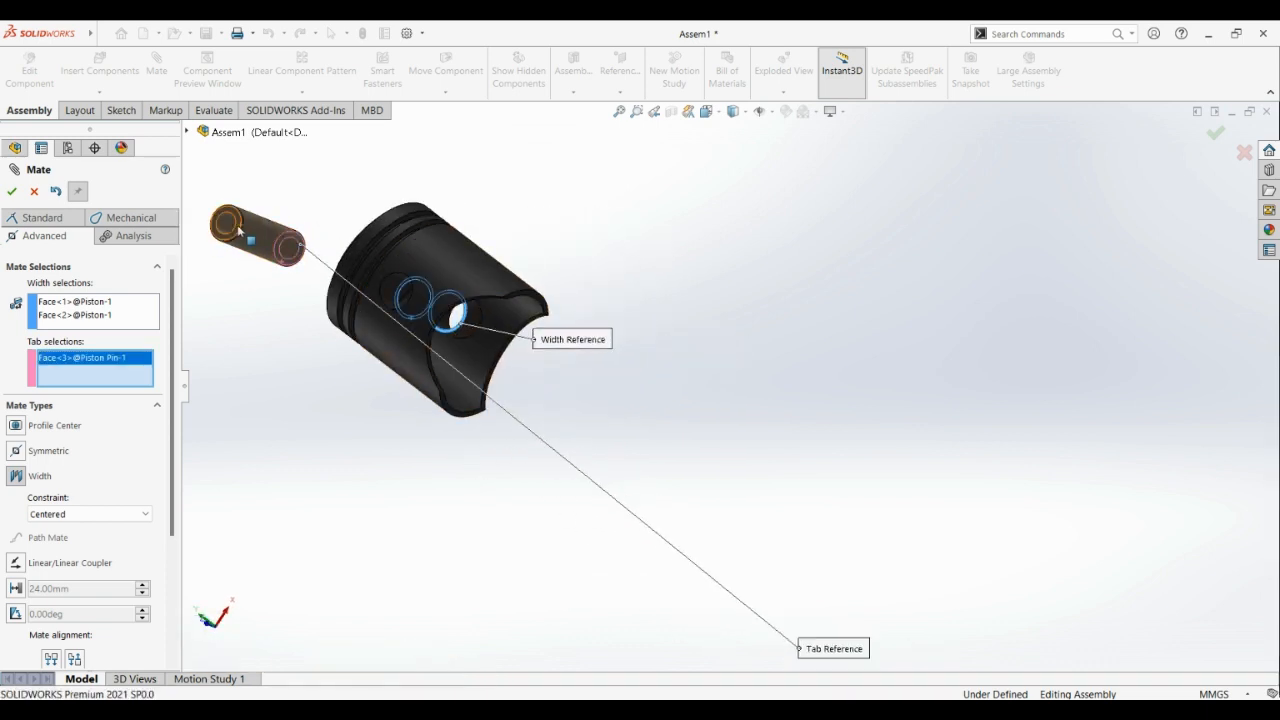
pyautogui.click(238, 229)
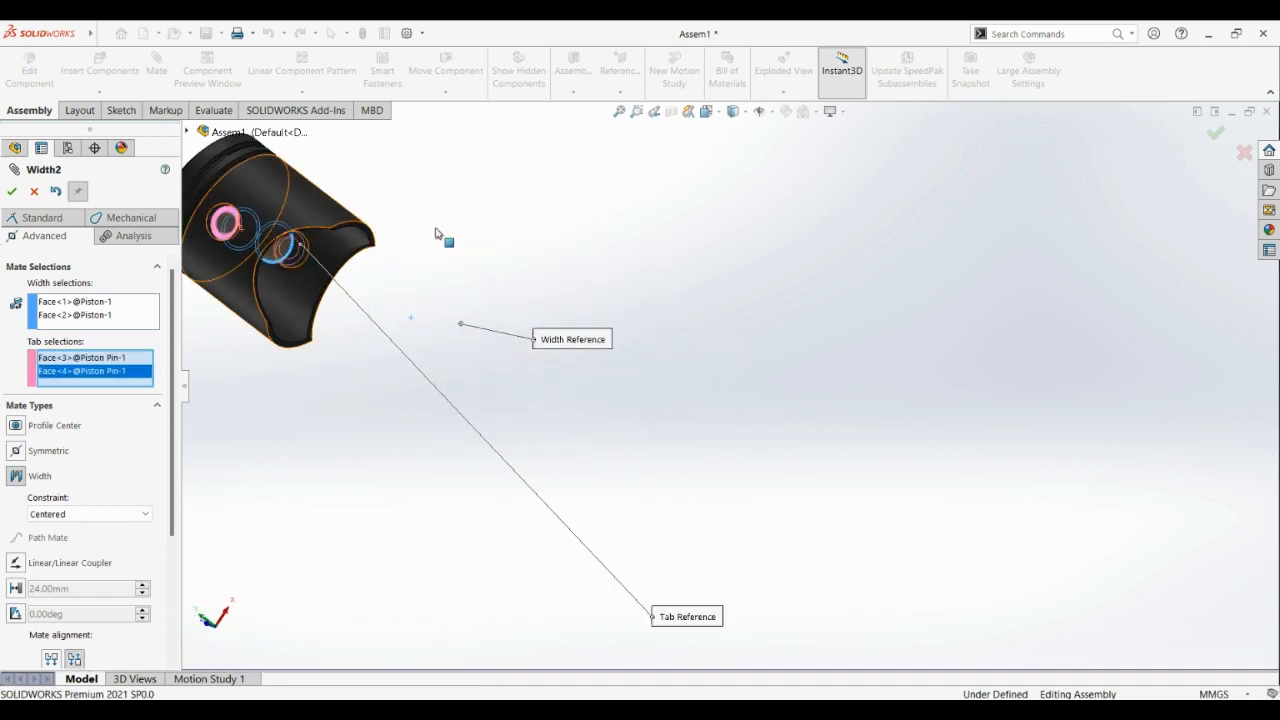
pyautogui.scroll(-1, 436, 233)
pyautogui.scroll(3, 436, 233)
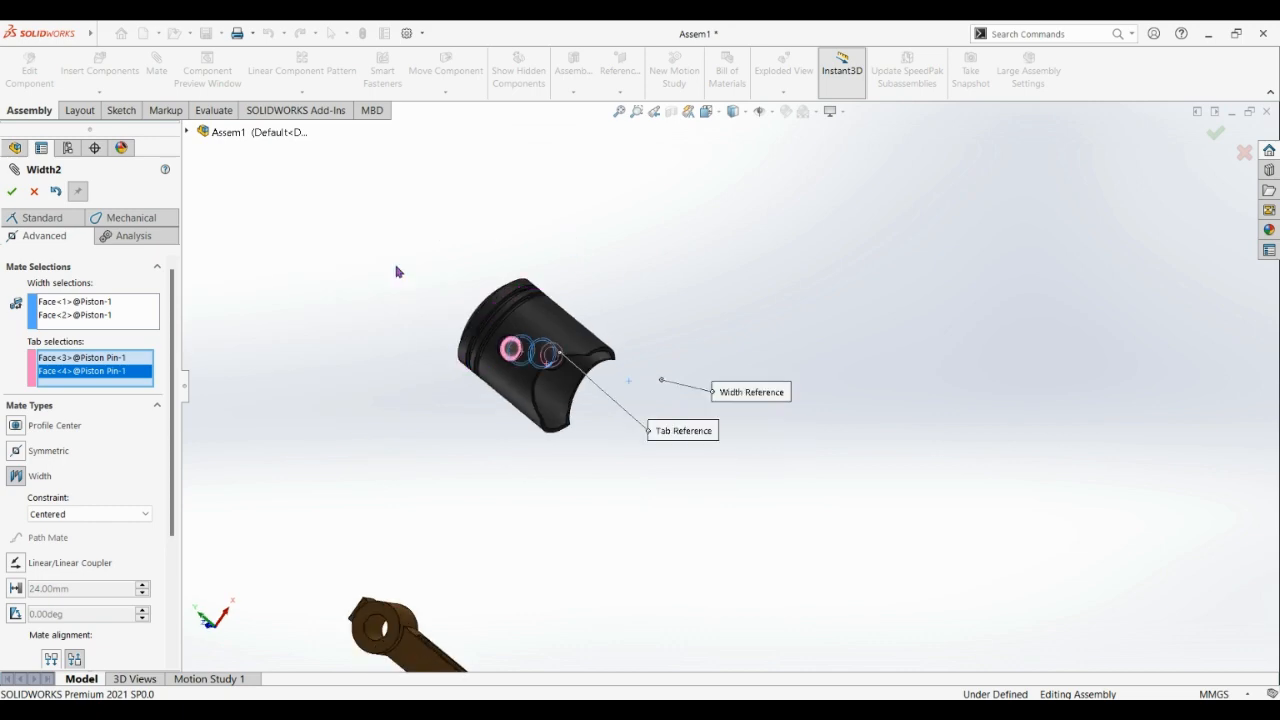
pyautogui.scroll(-2, 710, 265)
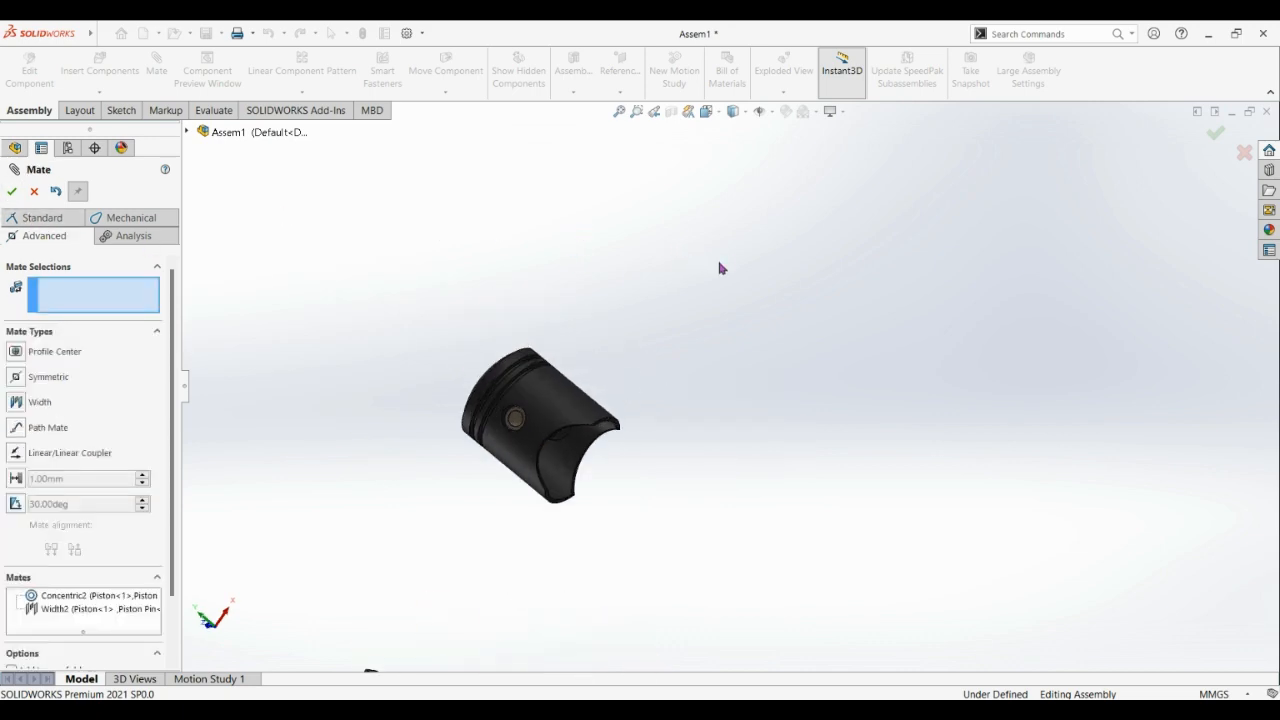
# Add a standard Concentric mate between the Connecting Rod's small-end bore and the Piston Pin's outer cylindrical face.
pyautogui.click(711, 114)
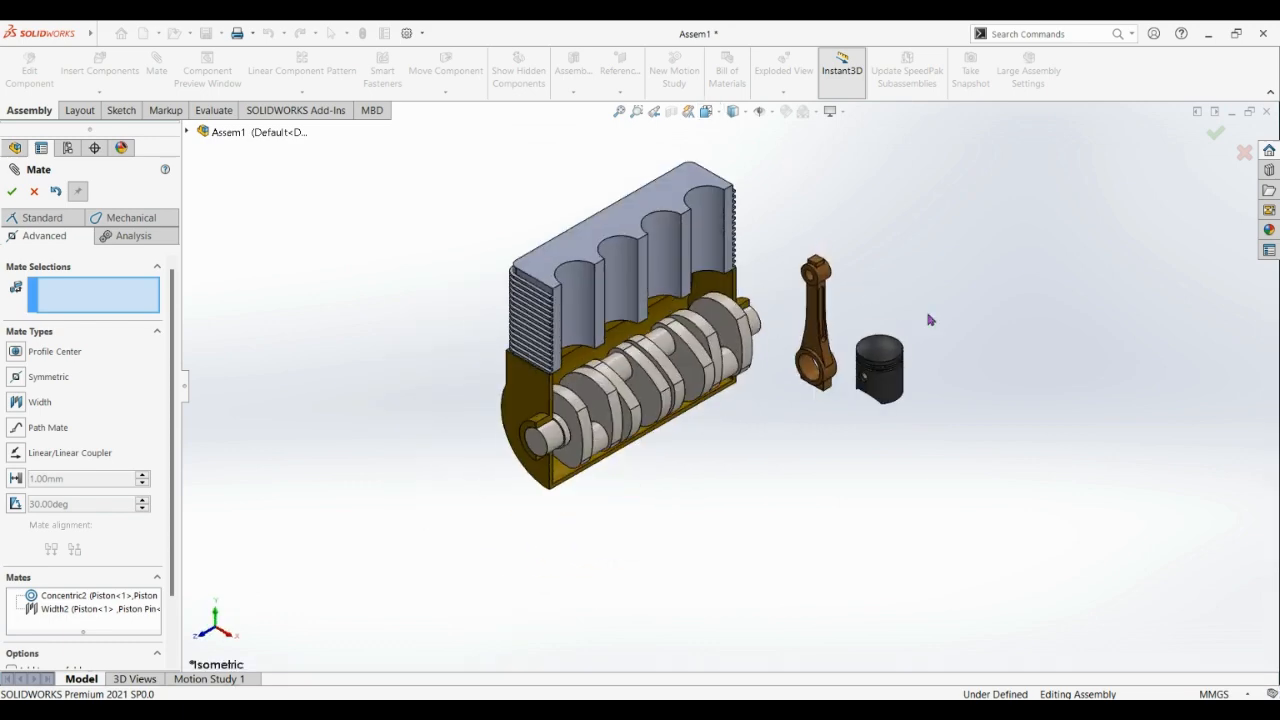
pyautogui.scroll(-3, 937, 410)
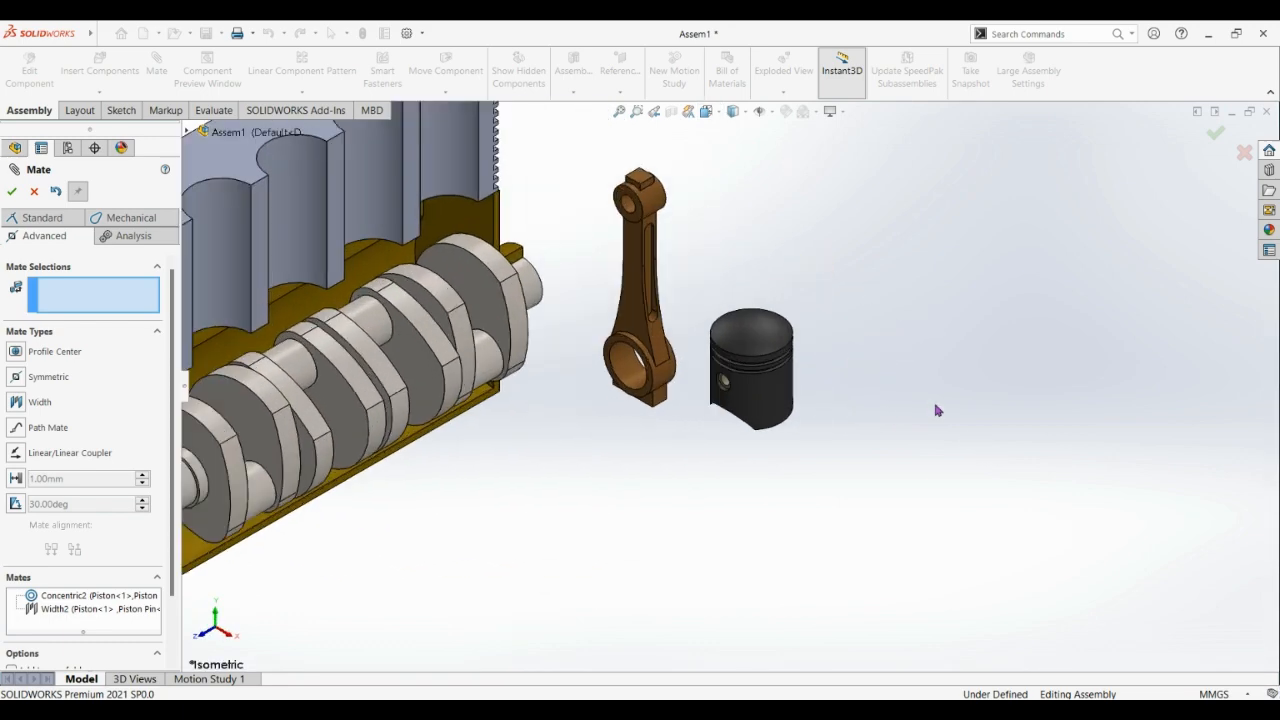
pyautogui.scroll(4, 937, 410)
pyautogui.moveTo(928, 408); pyautogui.dragTo(933, 338, button='middle')
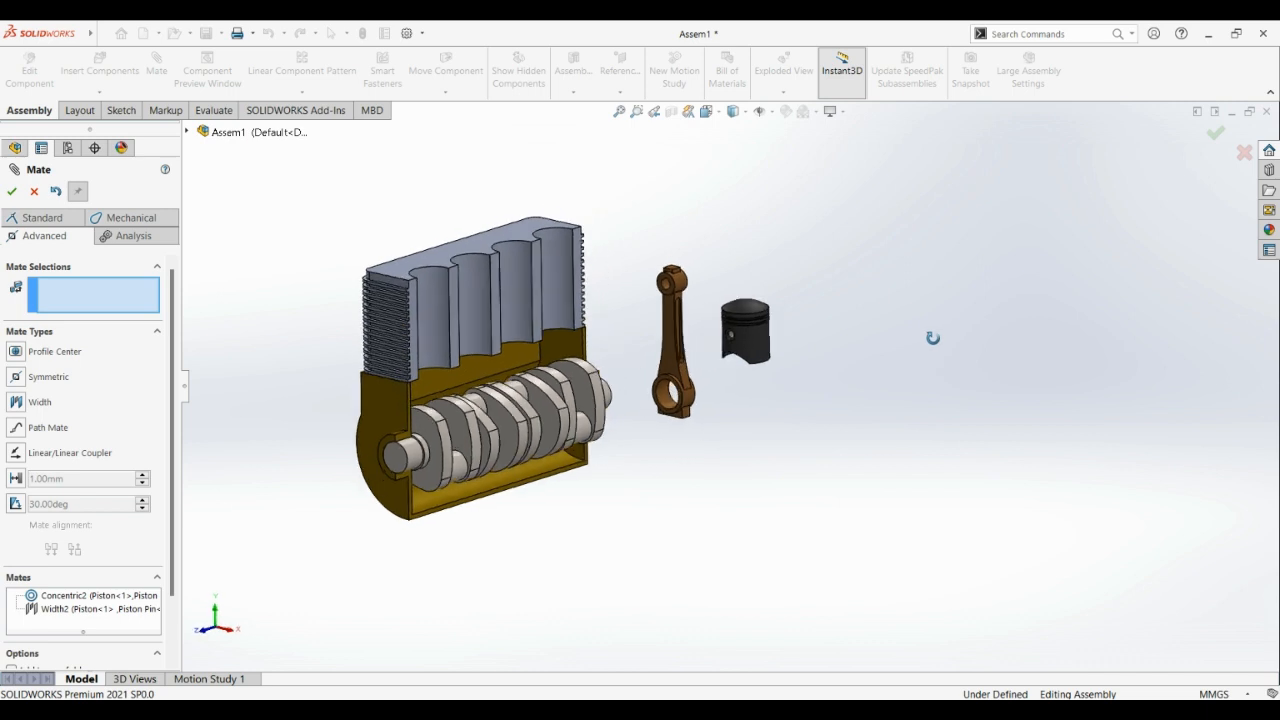
pyautogui.scroll(-4, 929, 343)
pyautogui.scroll(3, 660, 347)
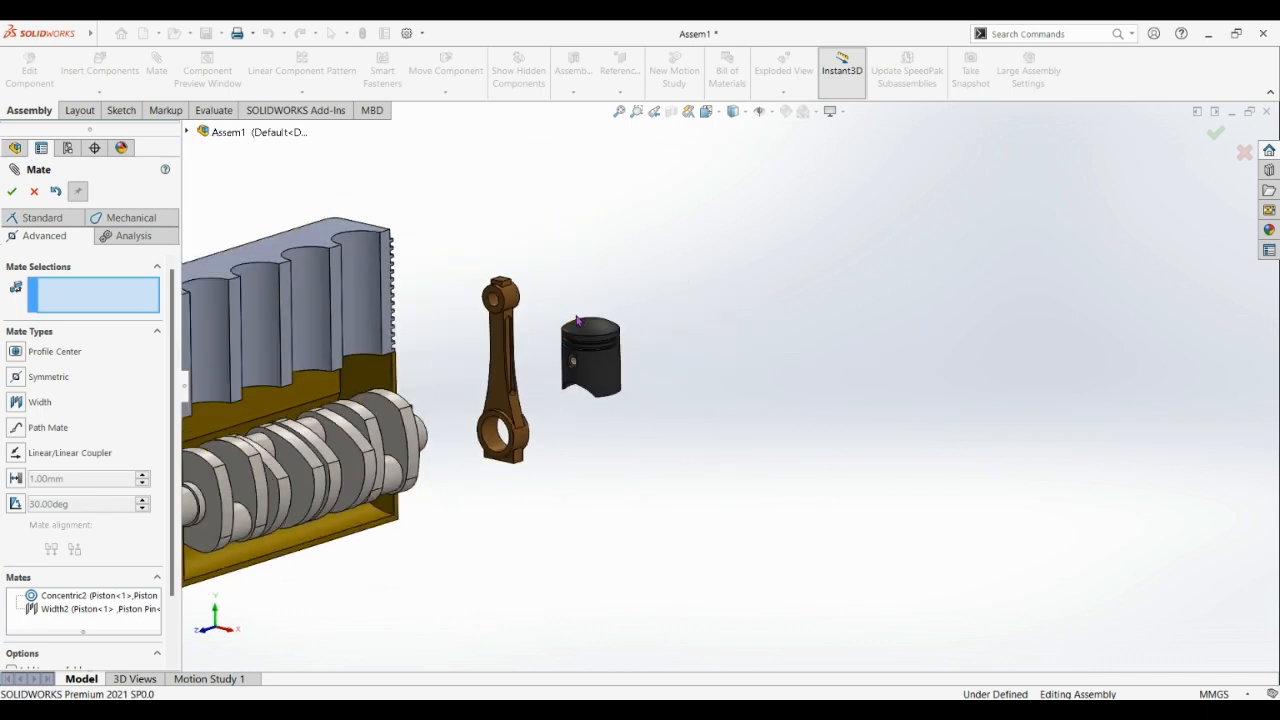
pyautogui.scroll(-3, 595, 314)
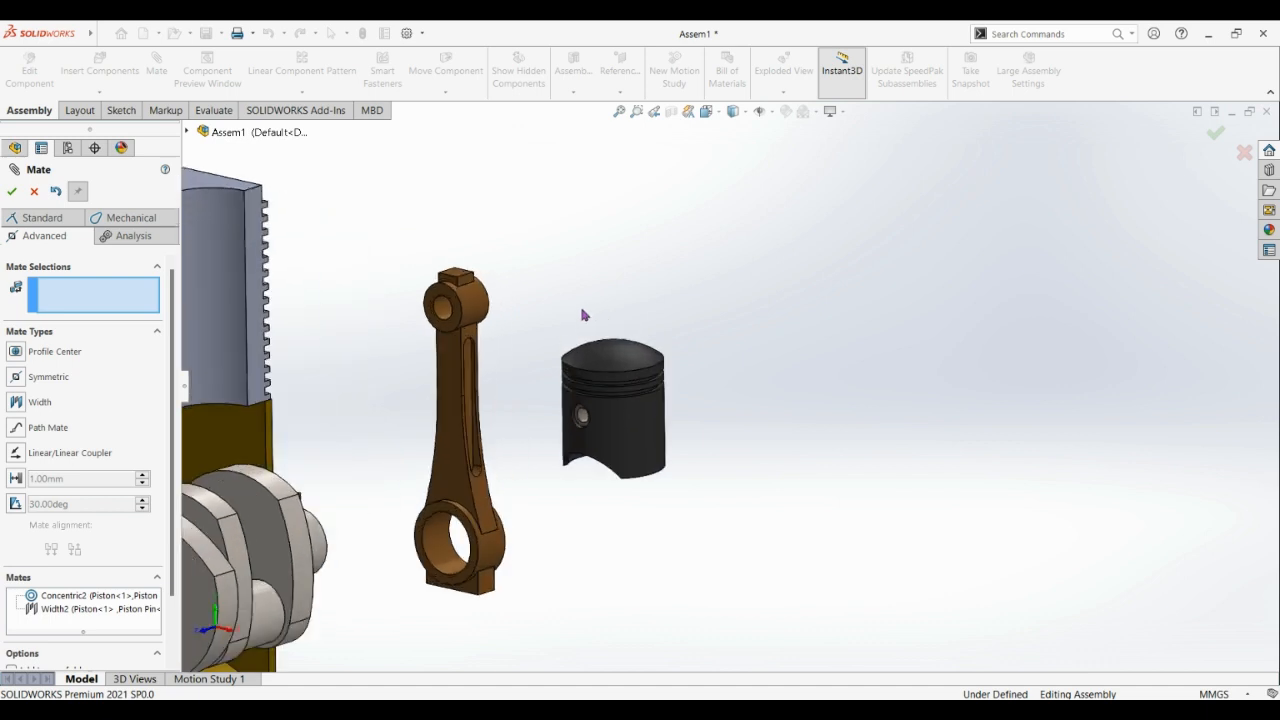
pyautogui.scroll(-1, 582, 310)
pyautogui.scroll(1, 478, 326)
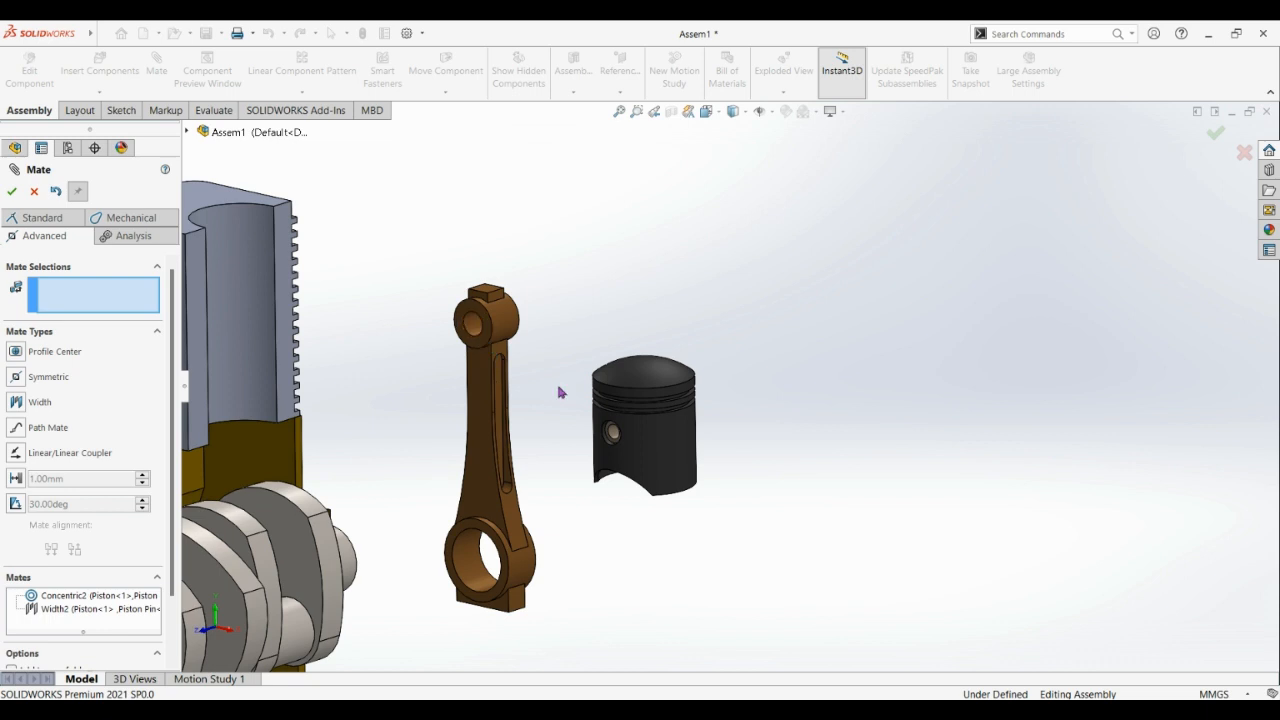
pyautogui.scroll(-2, 559, 392)
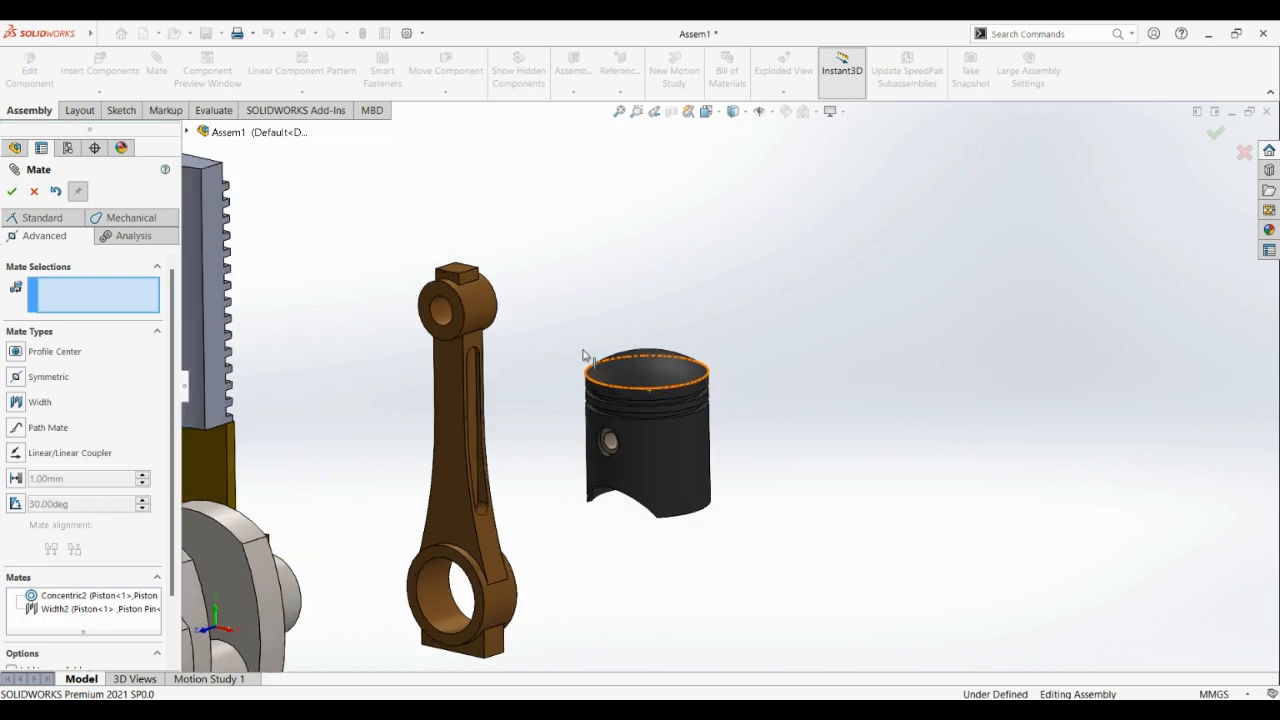
pyautogui.click(45, 220)
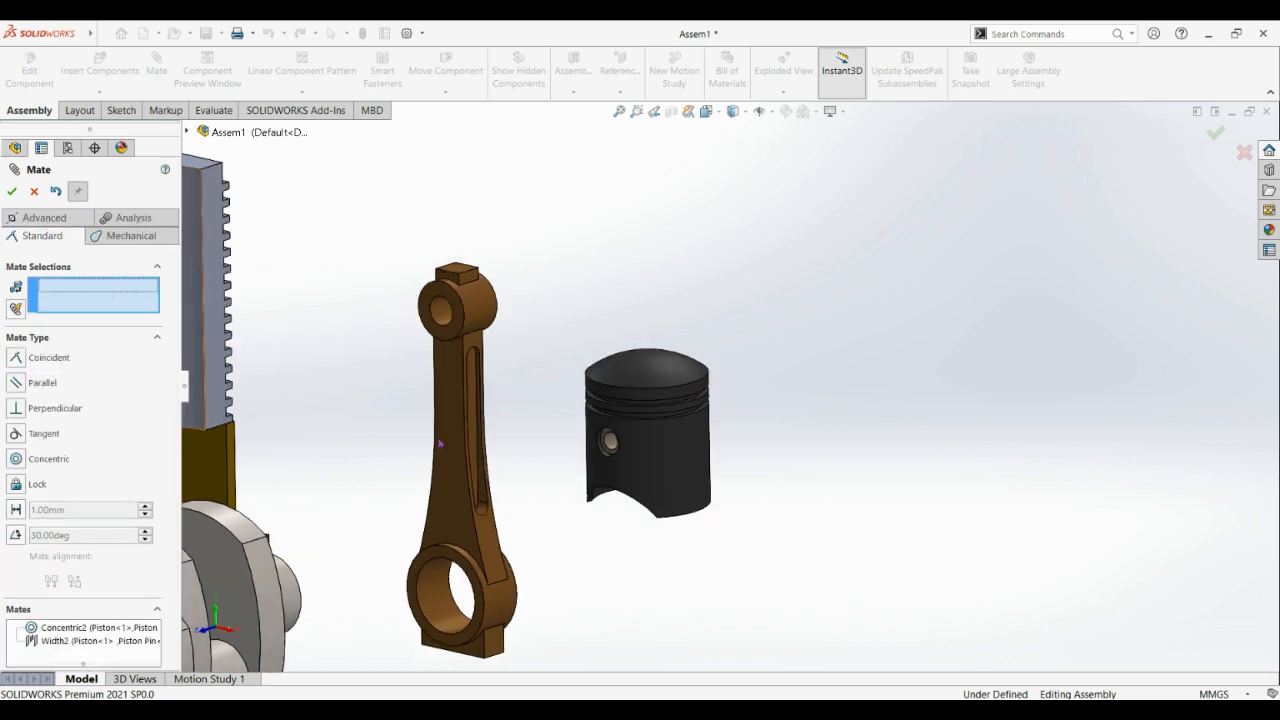
pyautogui.click(444, 312)
pyautogui.scroll(-2, 835, 510)
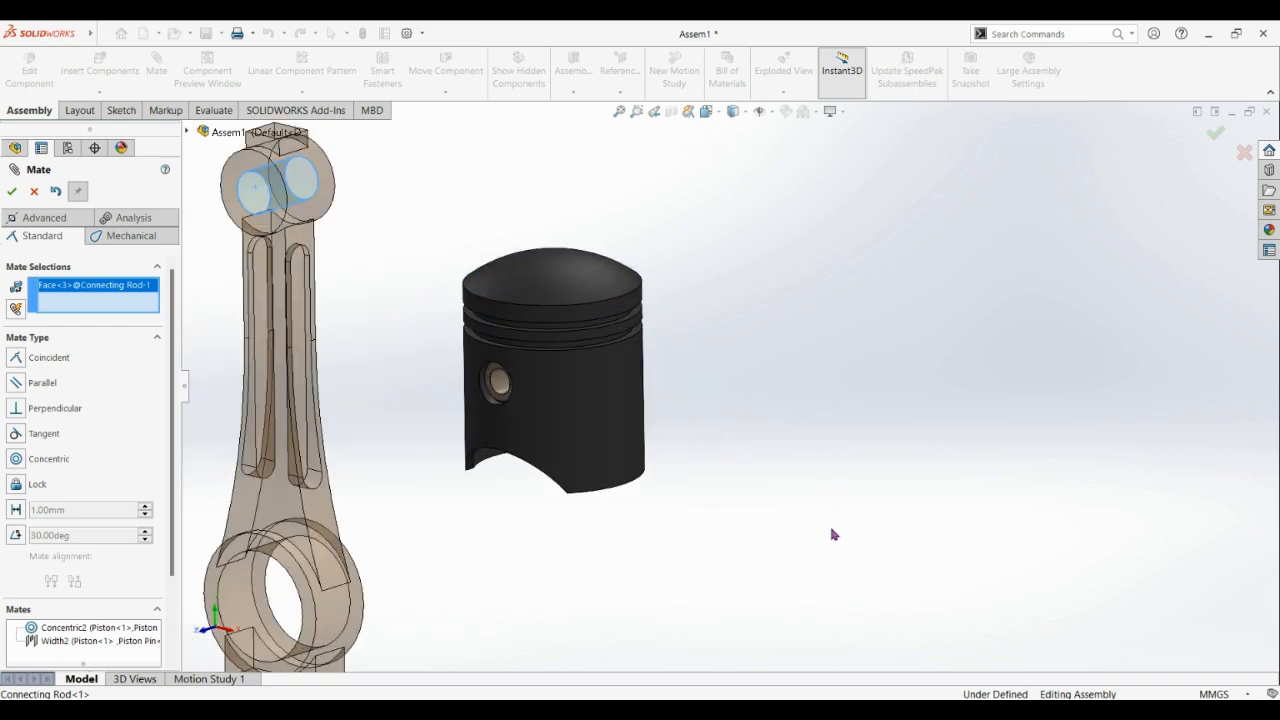
pyautogui.moveTo(831, 531); pyautogui.dragTo(535, 178, button='middle')
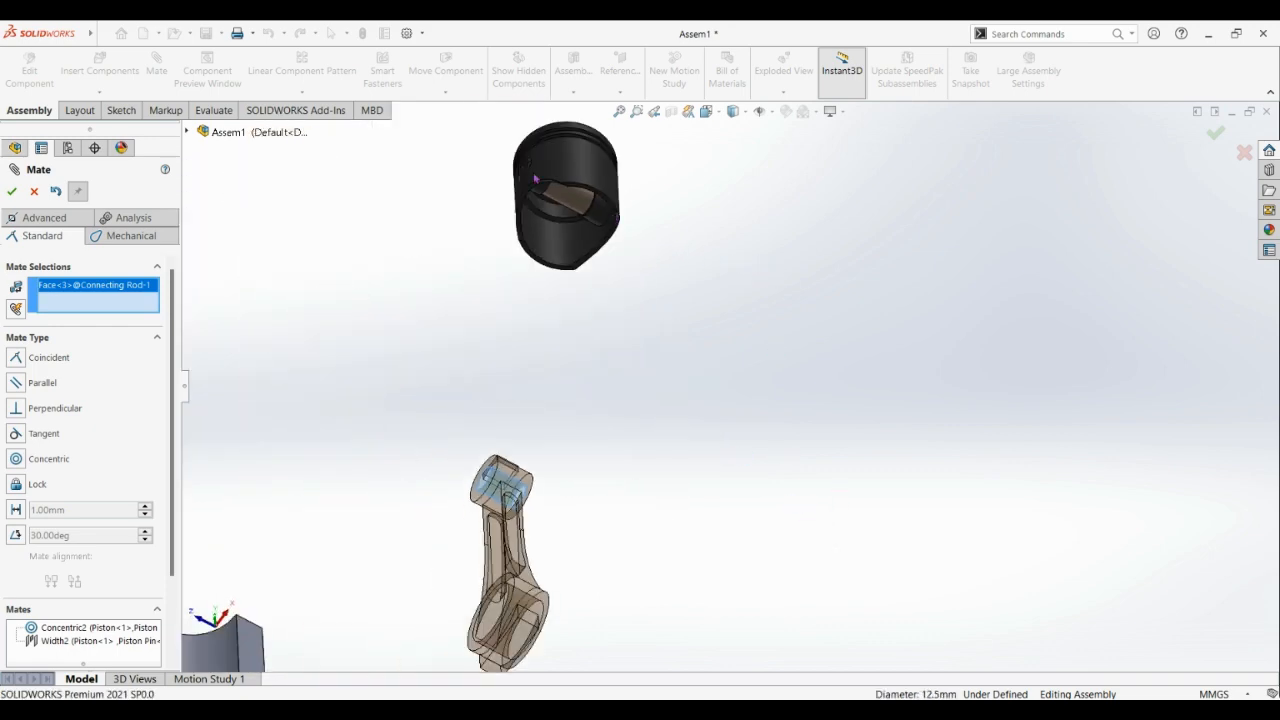
pyautogui.click(559, 200)
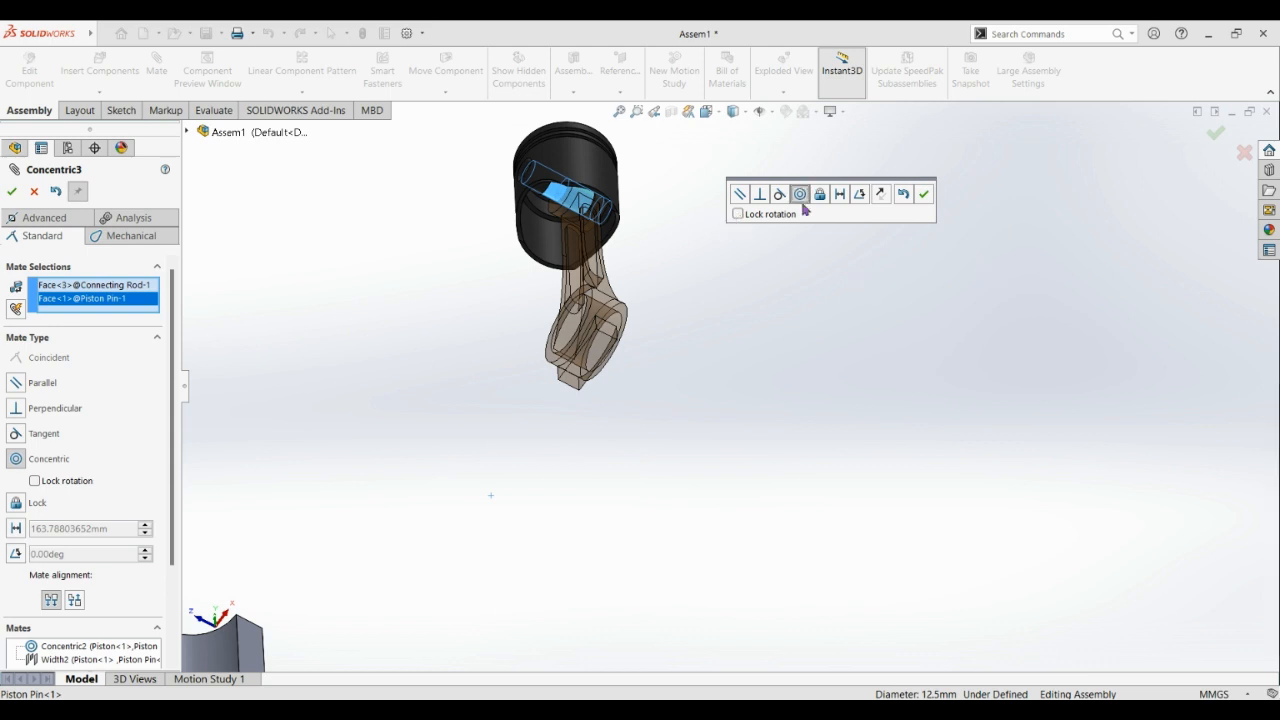
pyautogui.click(925, 197)
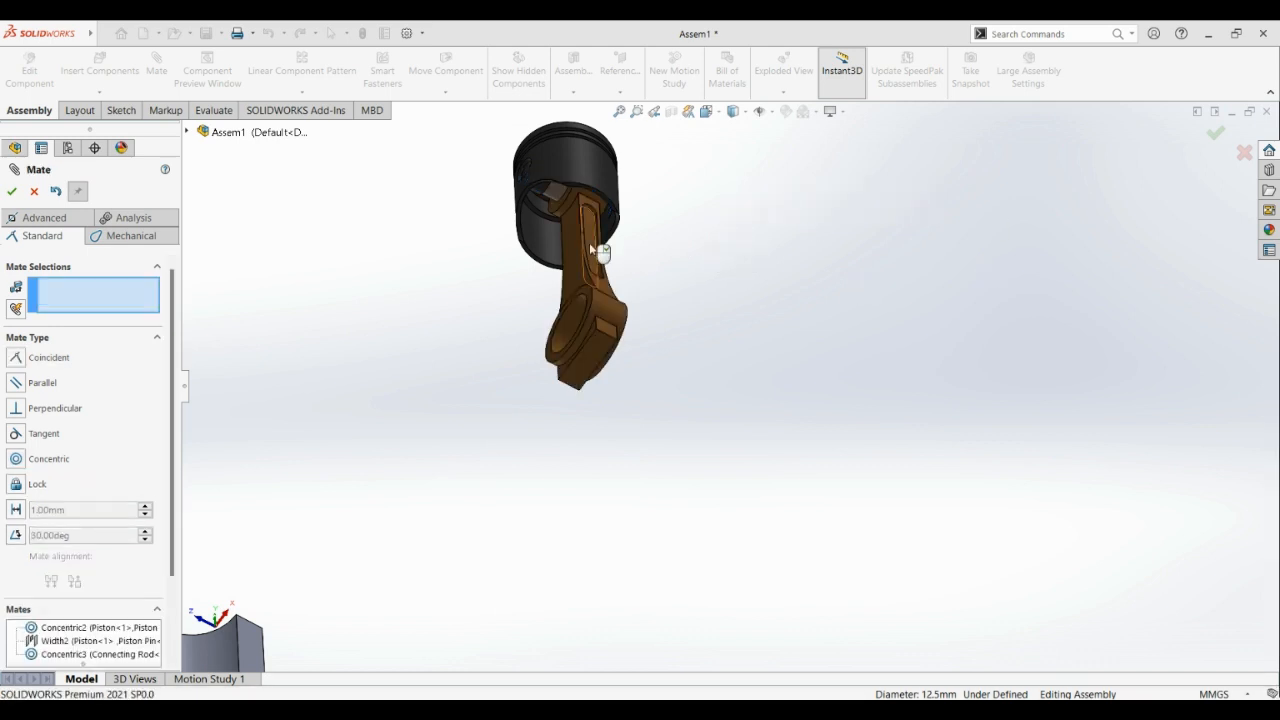
# Move the Connecting Rod clear of the Piston and start a Width mate with the Piston's two inner pin-boss faces as width references.
pyautogui.moveTo(600, 250); pyautogui.dragTo(708, 277)
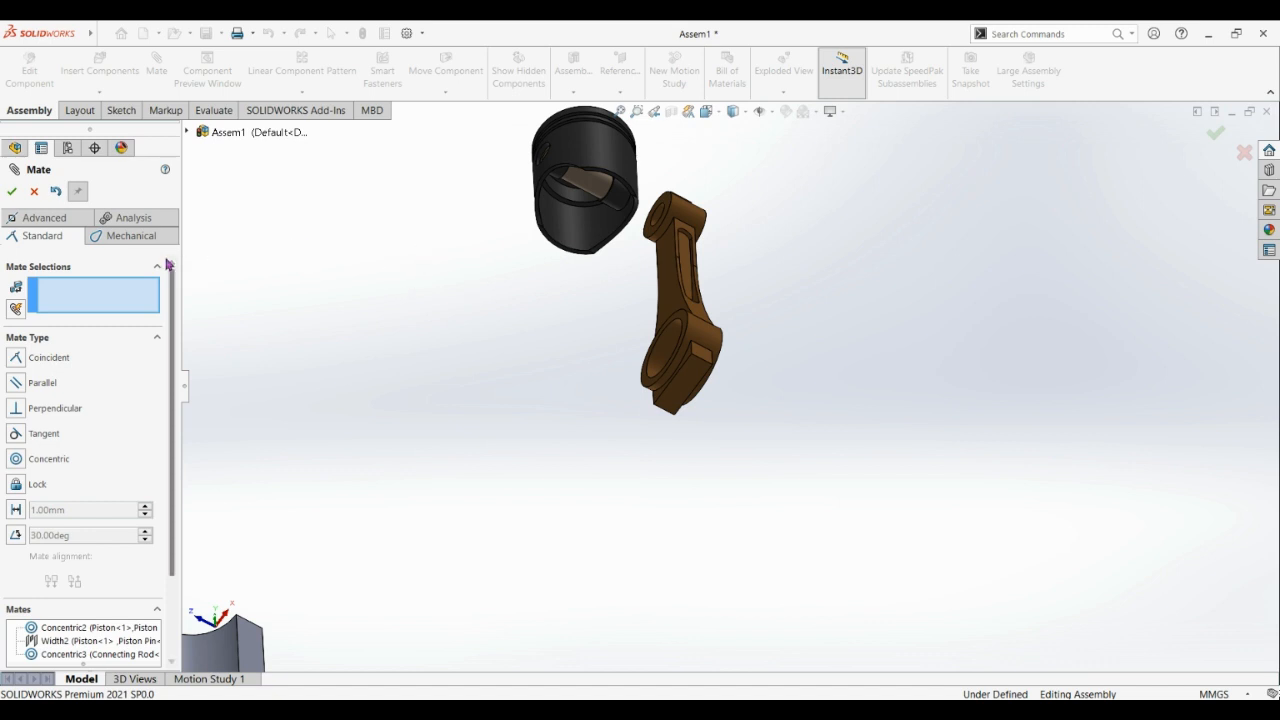
pyautogui.click(64, 218)
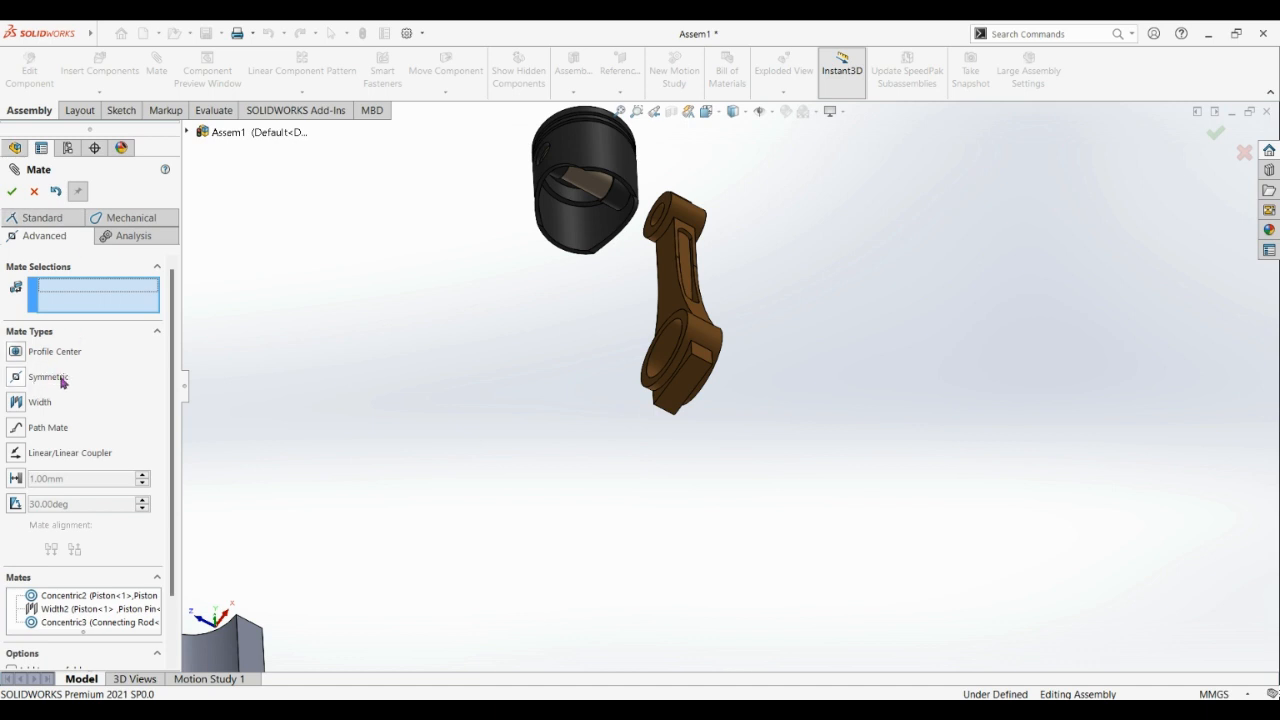
pyautogui.click(16, 403)
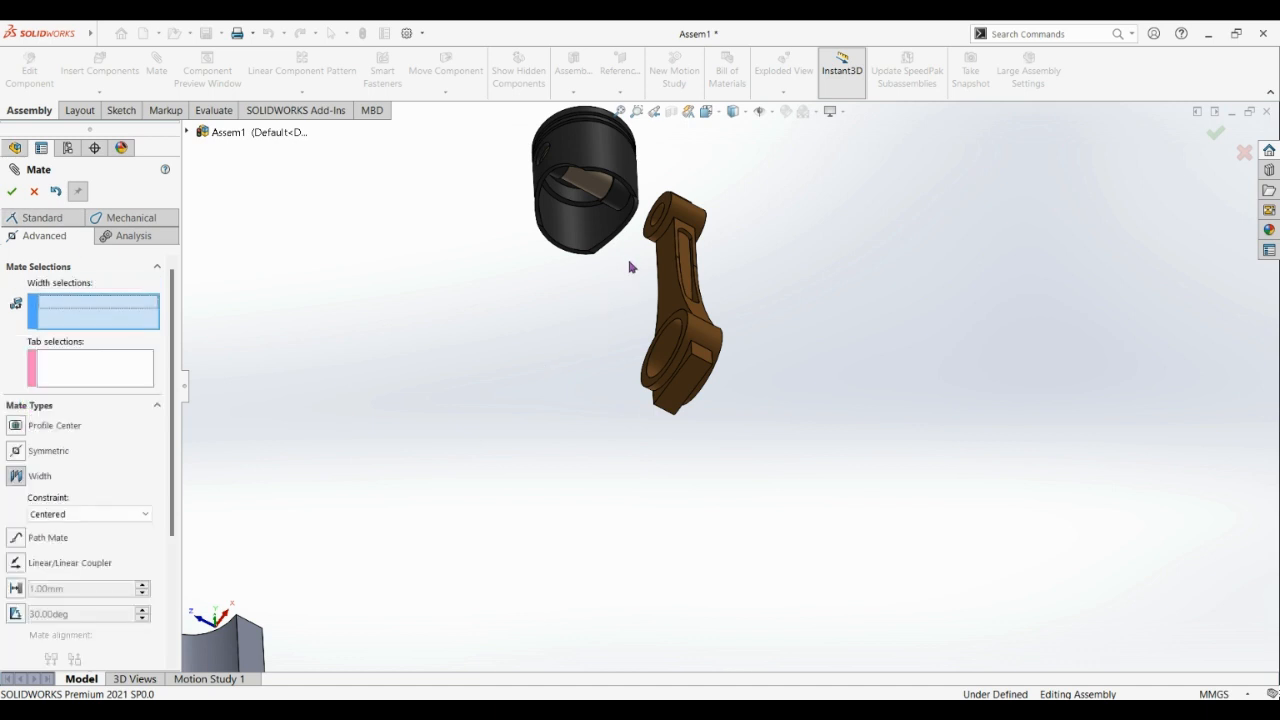
pyautogui.scroll(-8, 608, 201)
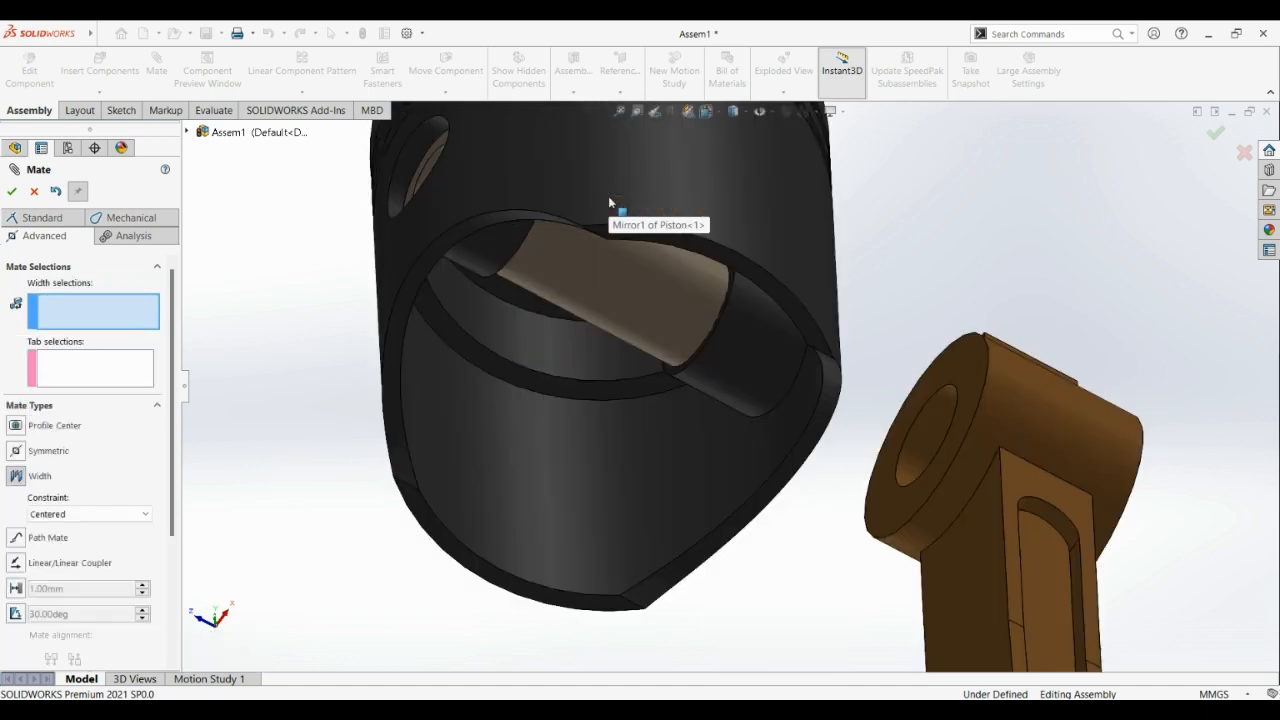
pyautogui.moveTo(674, 381); pyautogui.dragTo(574, 296, button='middle')
pyautogui.click(704, 370)
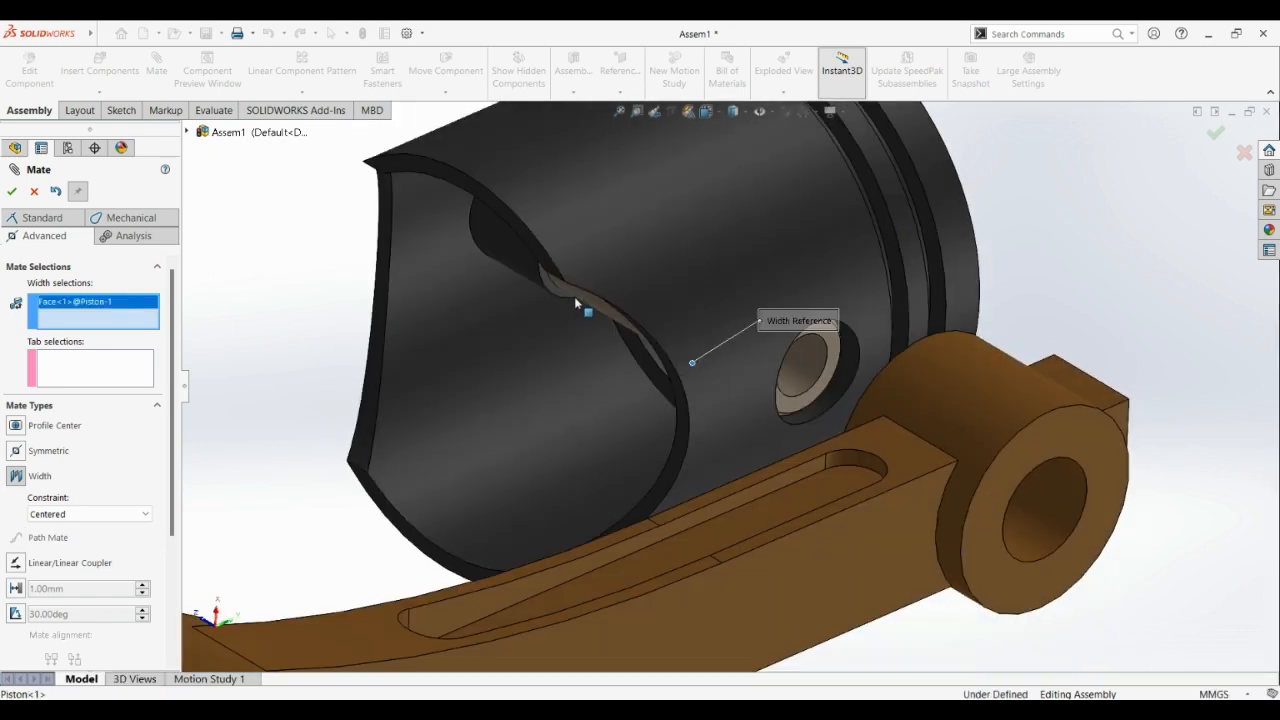
pyautogui.click(558, 298)
pyautogui.scroll(-2, 949, 452)
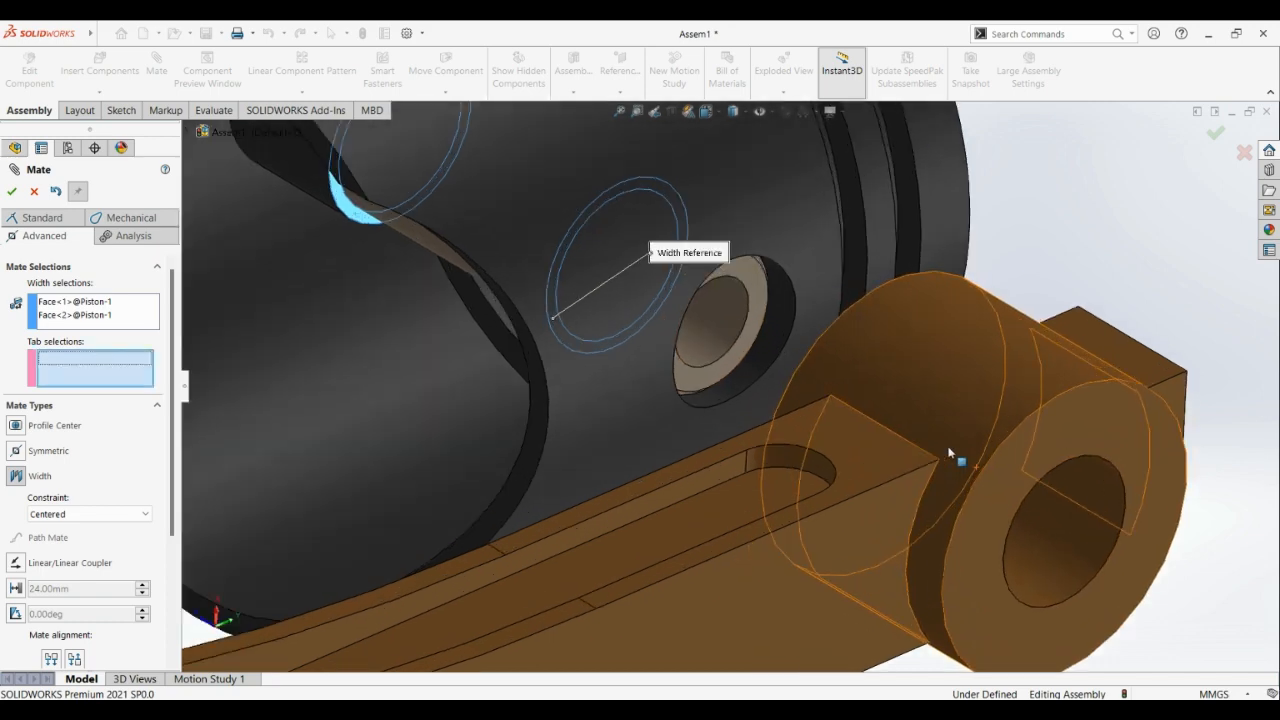
# Assign the Connecting Rod's two small-end side faces as the tab references and accept the centered Width mate with the Piston.
pyautogui.scroll(3, 949, 452)
pyautogui.scroll(1, 949, 452)
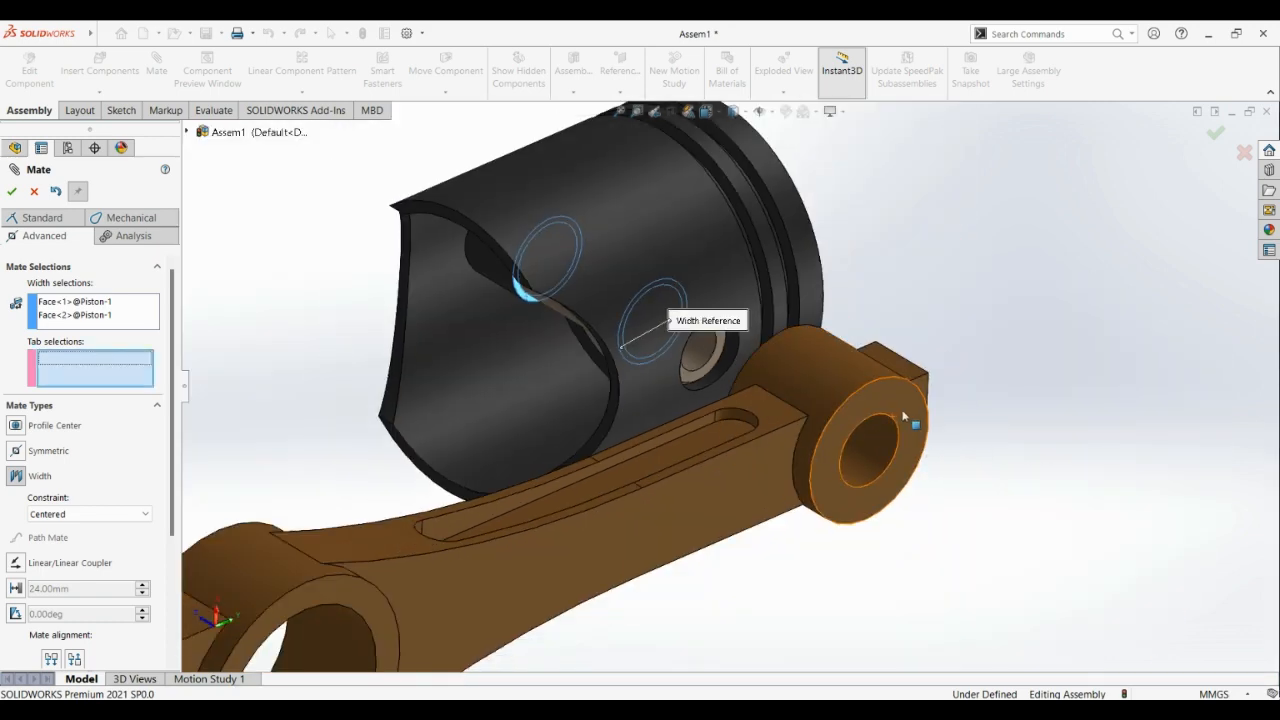
pyautogui.click(903, 416)
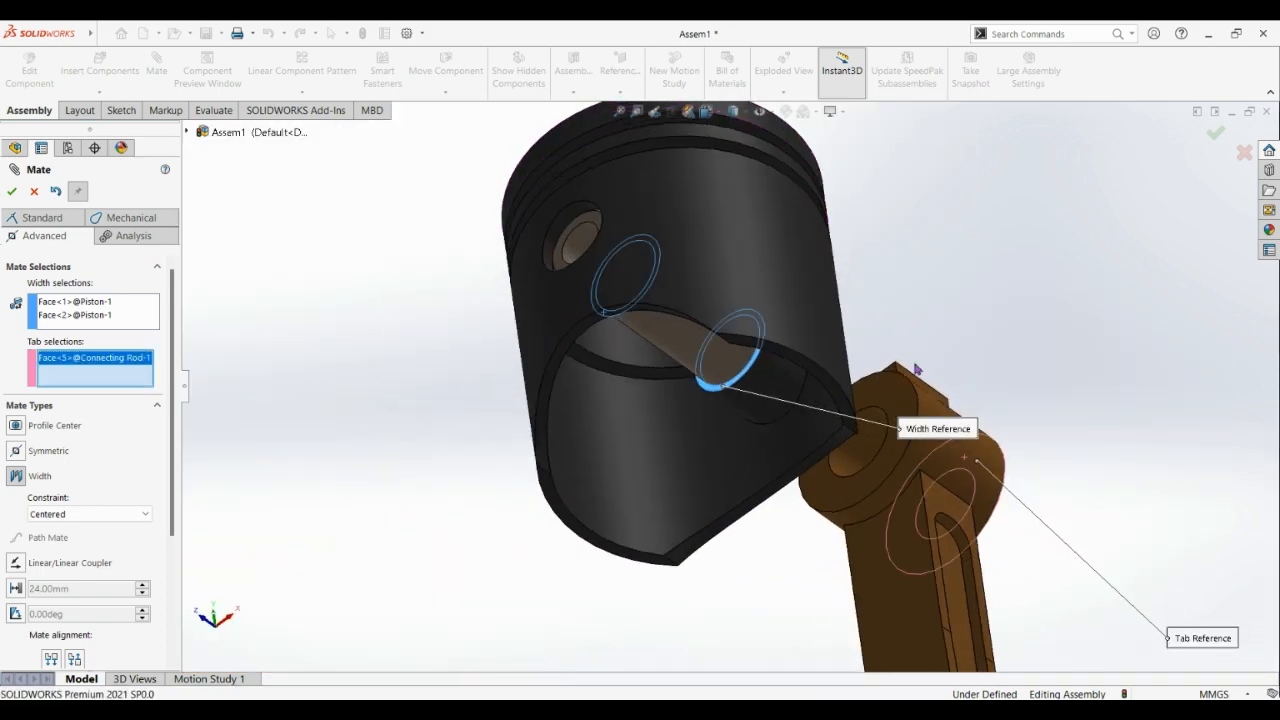
pyautogui.click(893, 390)
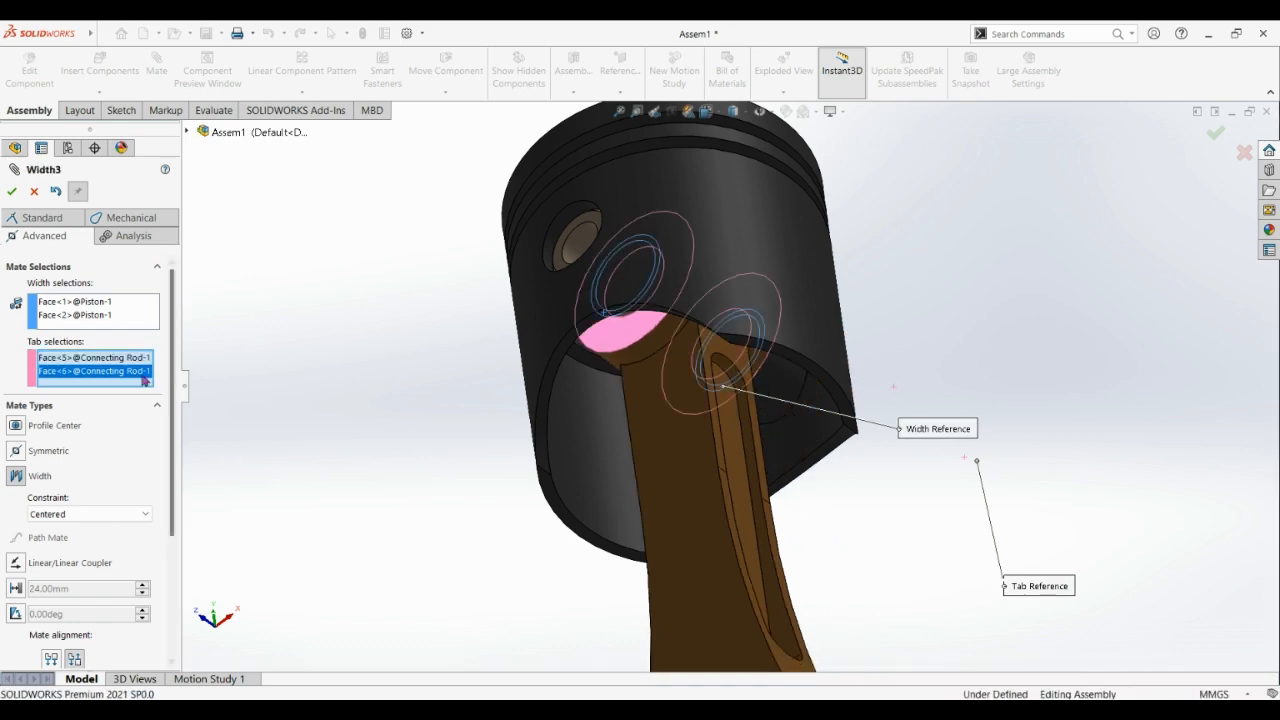
pyautogui.click(11, 191)
# Add a standard Concentric mate between the Connecting Rod's big-end bore and the Crankshaft's first crankpin.
pyautogui.scroll(2, 866, 317)
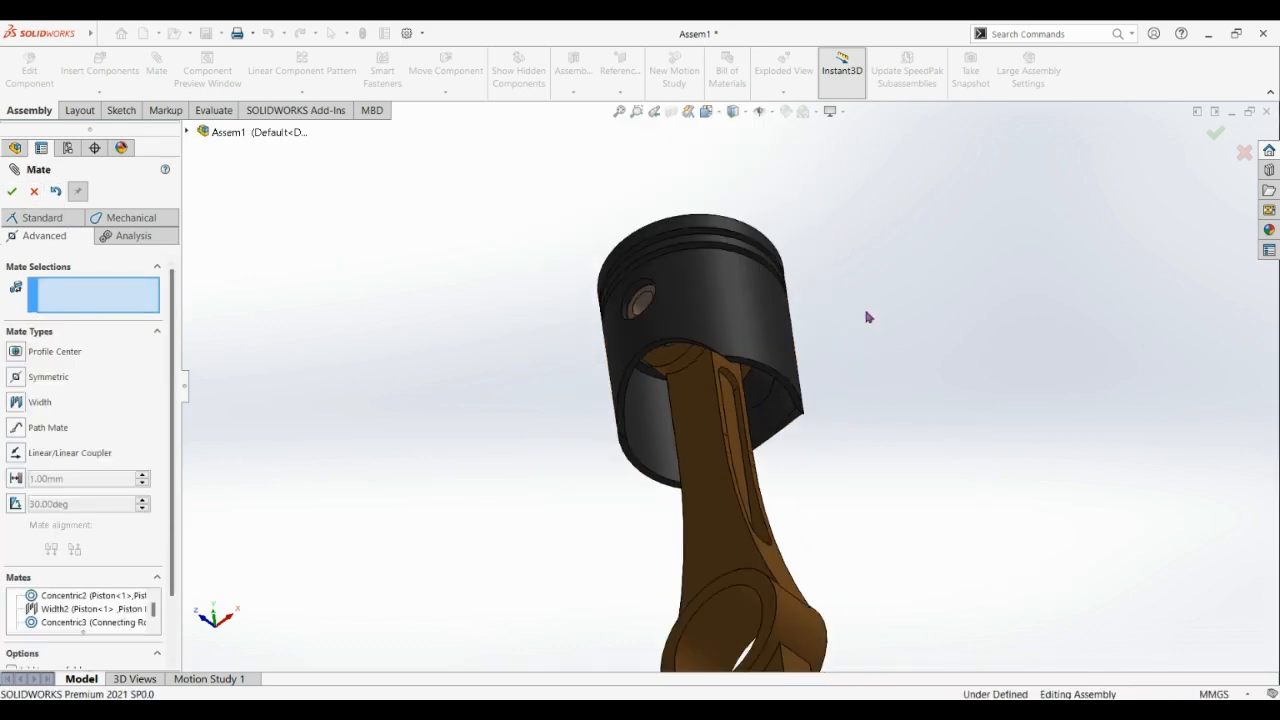
pyautogui.moveTo(874, 364); pyautogui.dragTo(860, 454, button='middle')
pyautogui.scroll(3, 861, 455)
pyautogui.moveTo(886, 541); pyautogui.dragTo(824, 536, button='middle')
pyautogui.scroll(3, 393, 487)
pyautogui.scroll(-3, 310, 421)
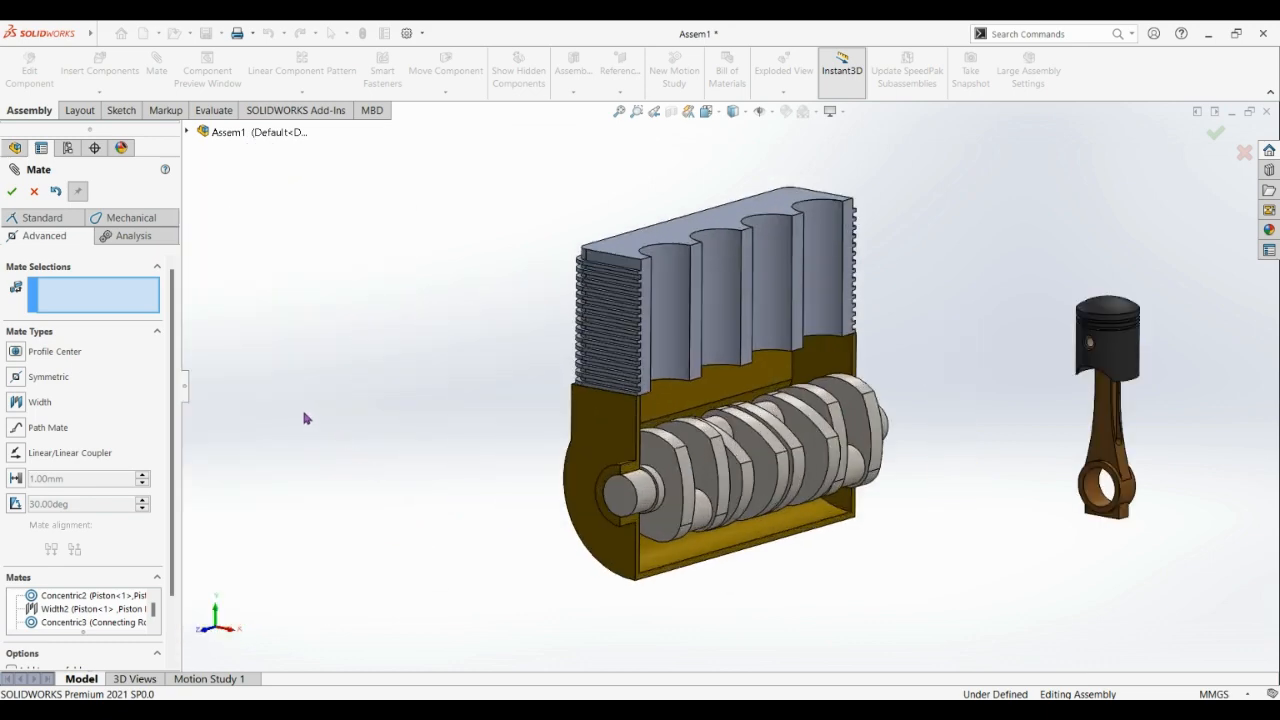
pyautogui.scroll(1, 1065, 416)
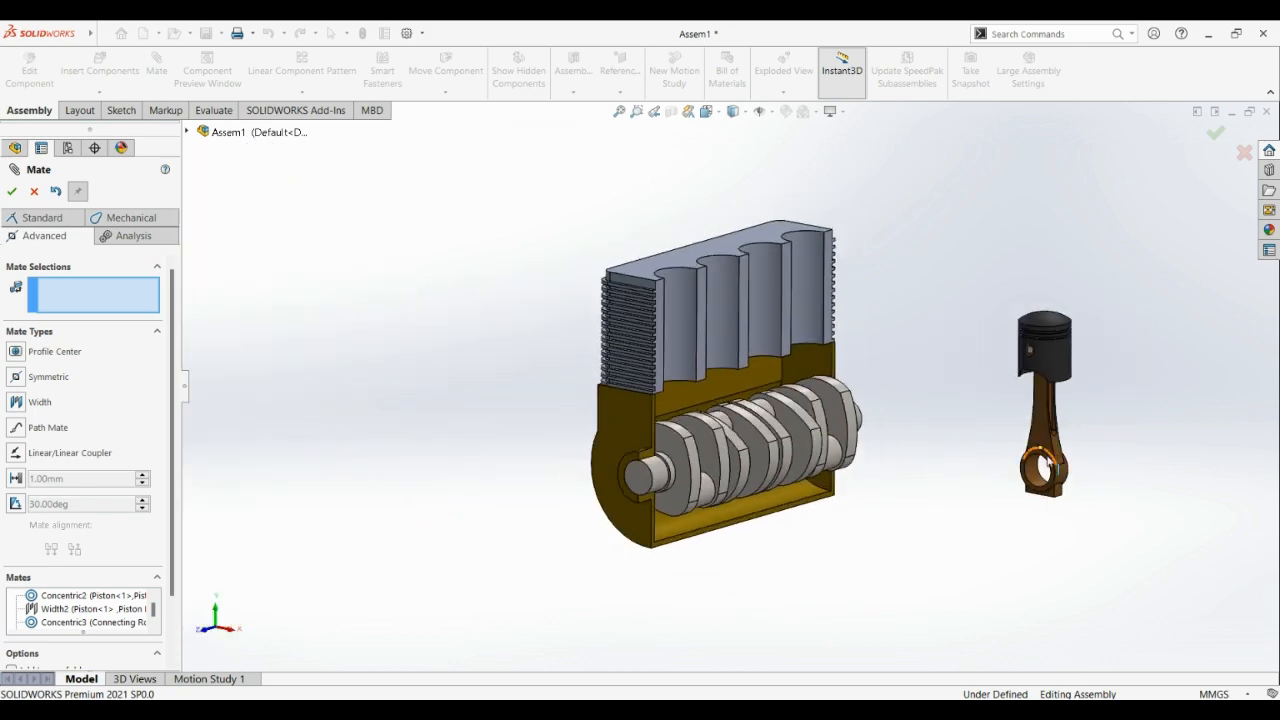
pyautogui.scroll(-2, 910, 460)
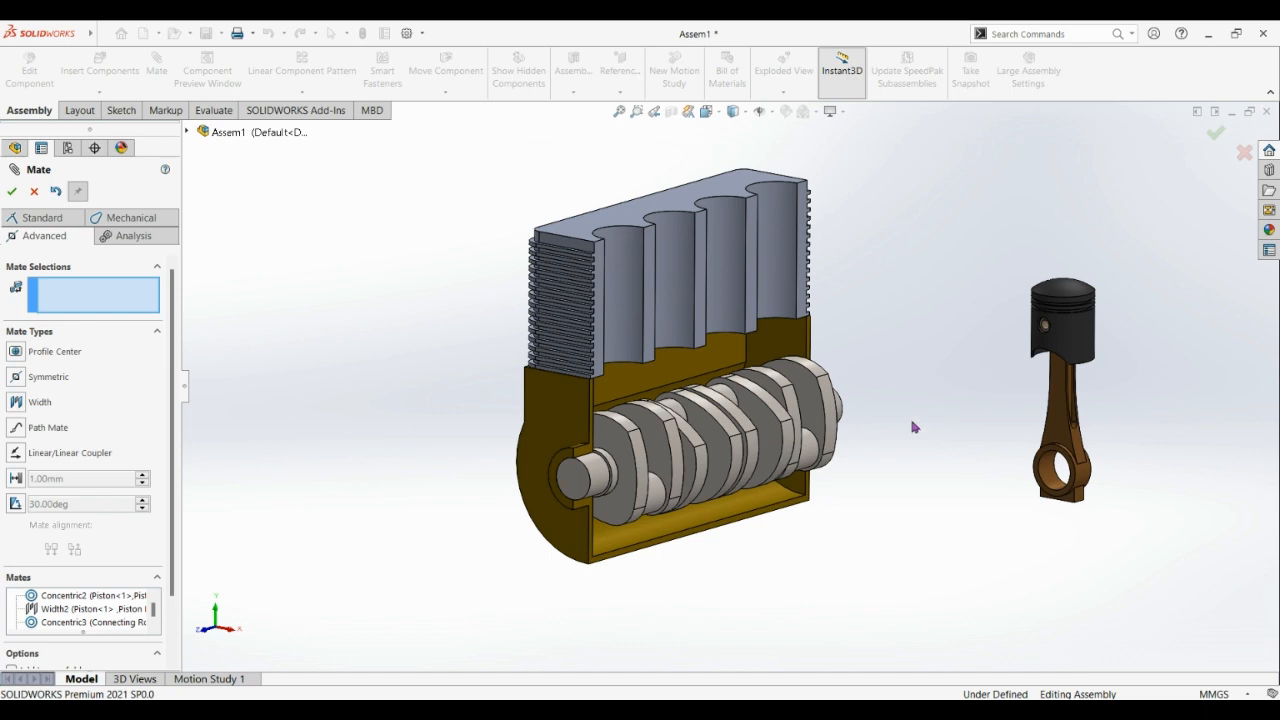
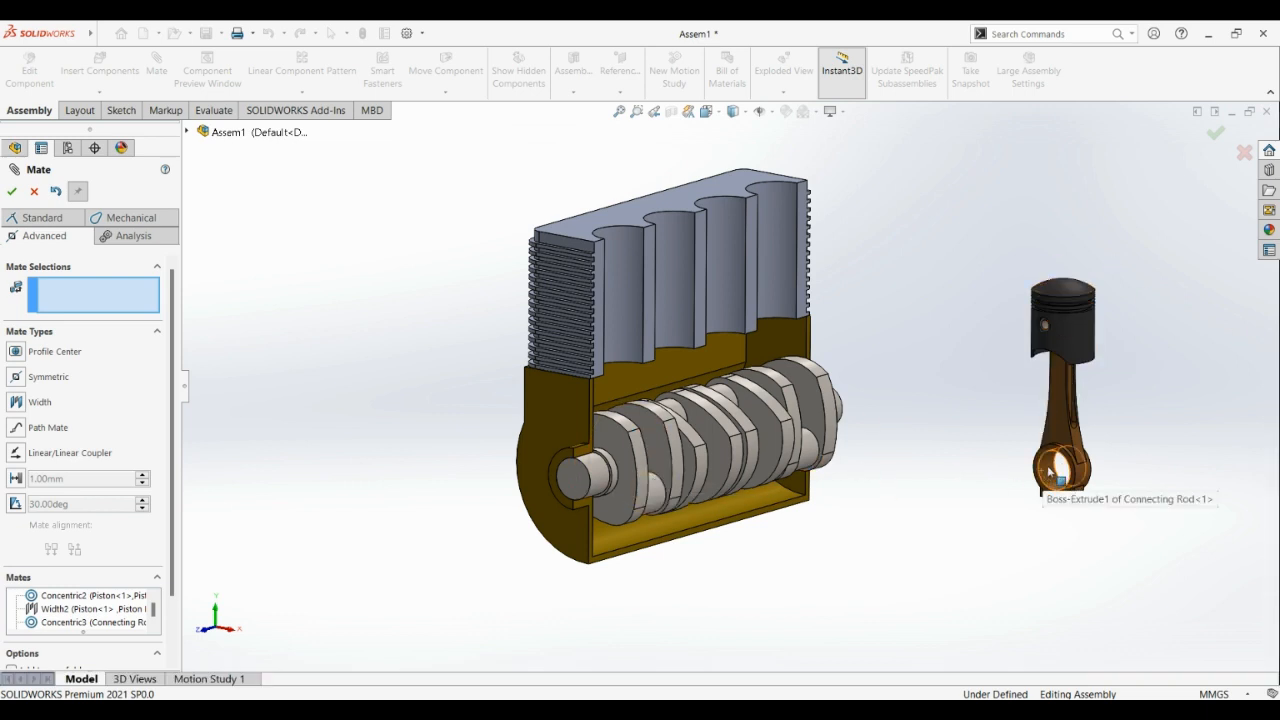
pyautogui.click(55, 217)
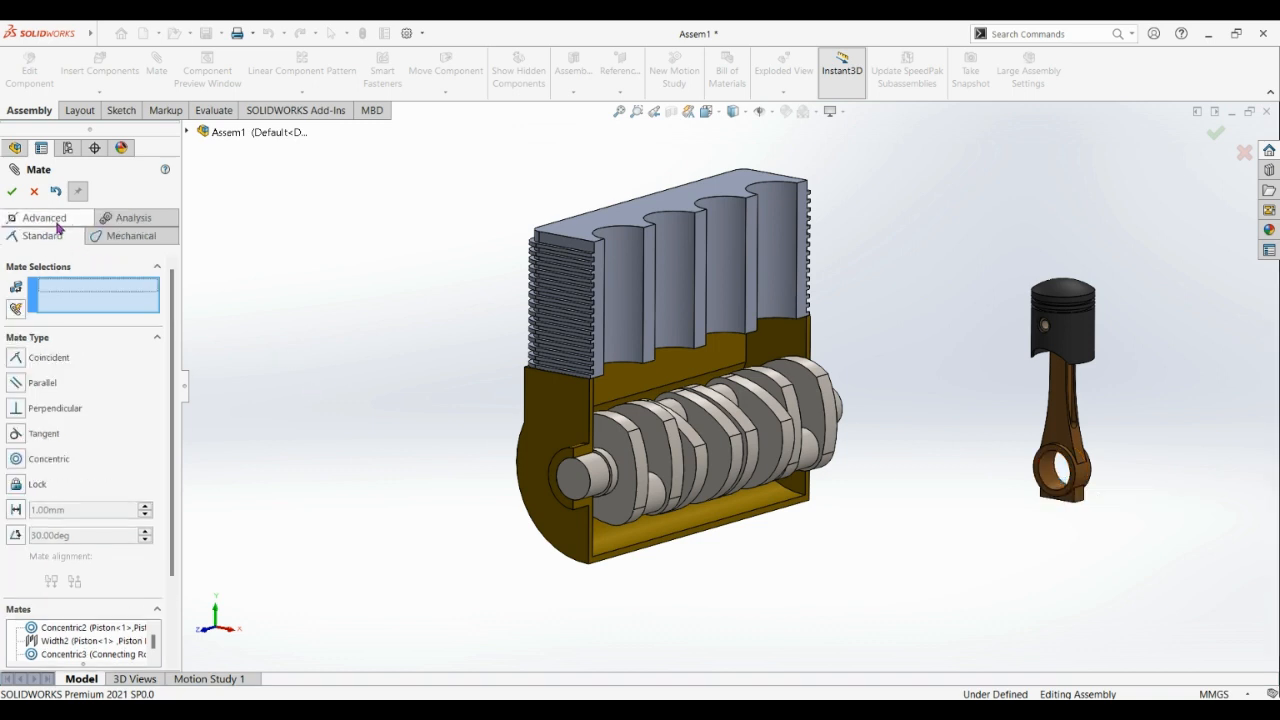
pyautogui.click(1050, 487)
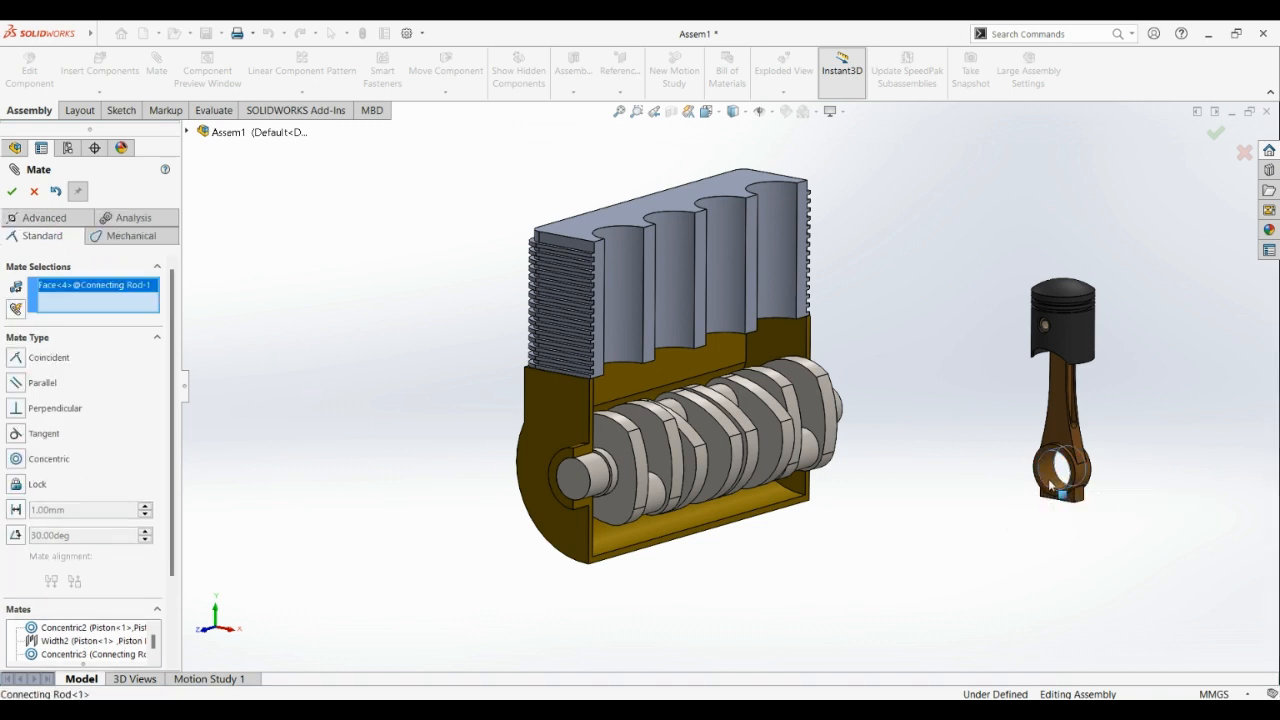
pyautogui.click(658, 497)
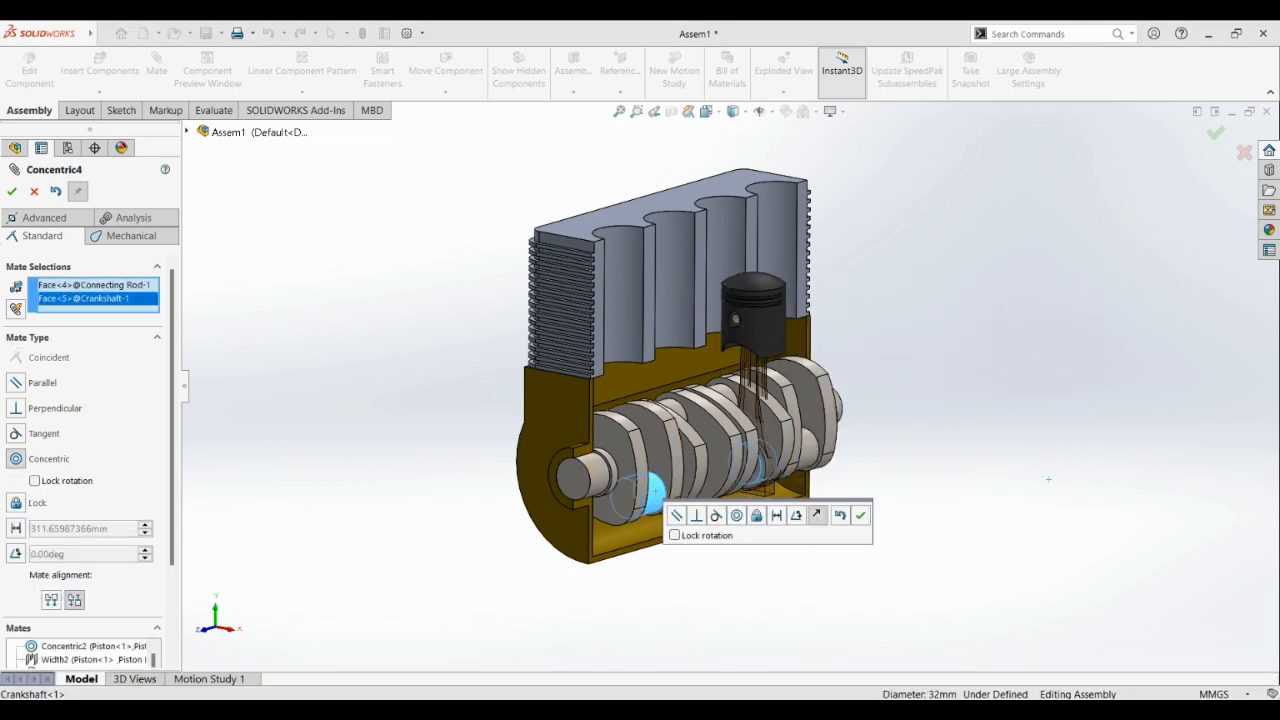
pyautogui.click(860, 515)
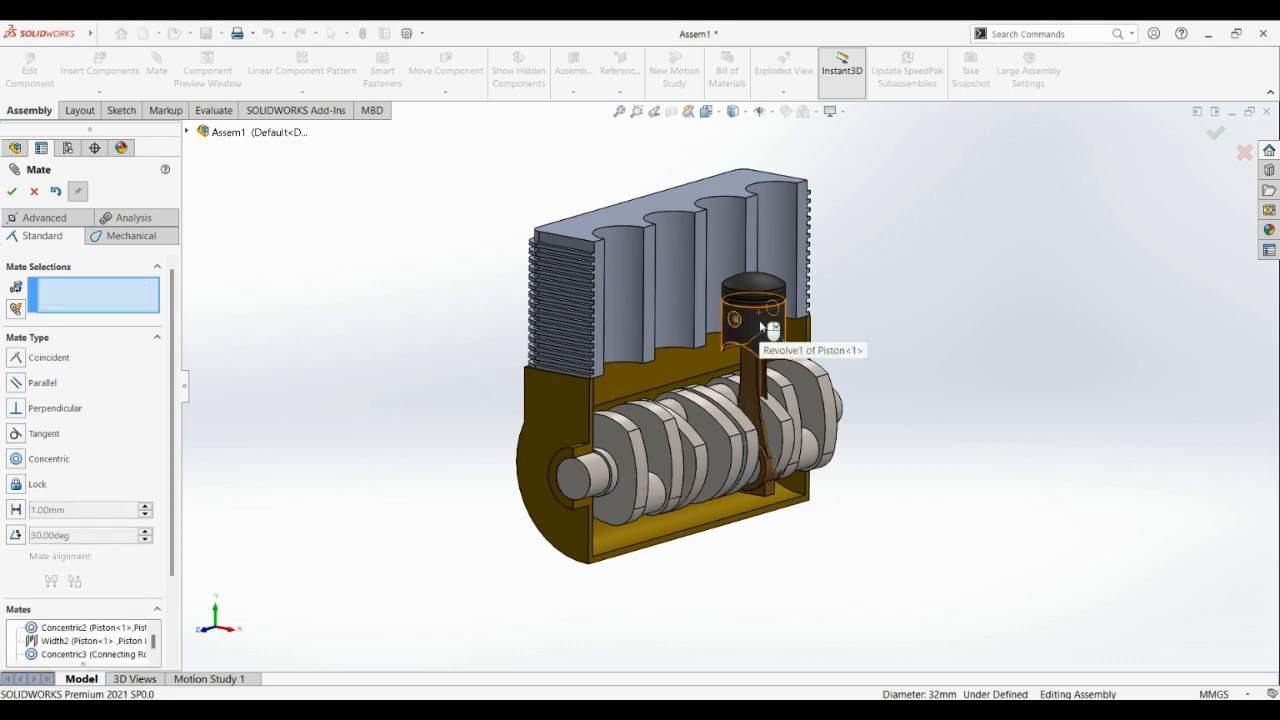
# Add a Concentric mate between the Piston's outer skirt face and the Upper case's first cylinder bore, and finish mating.
pyautogui.click(767, 333)
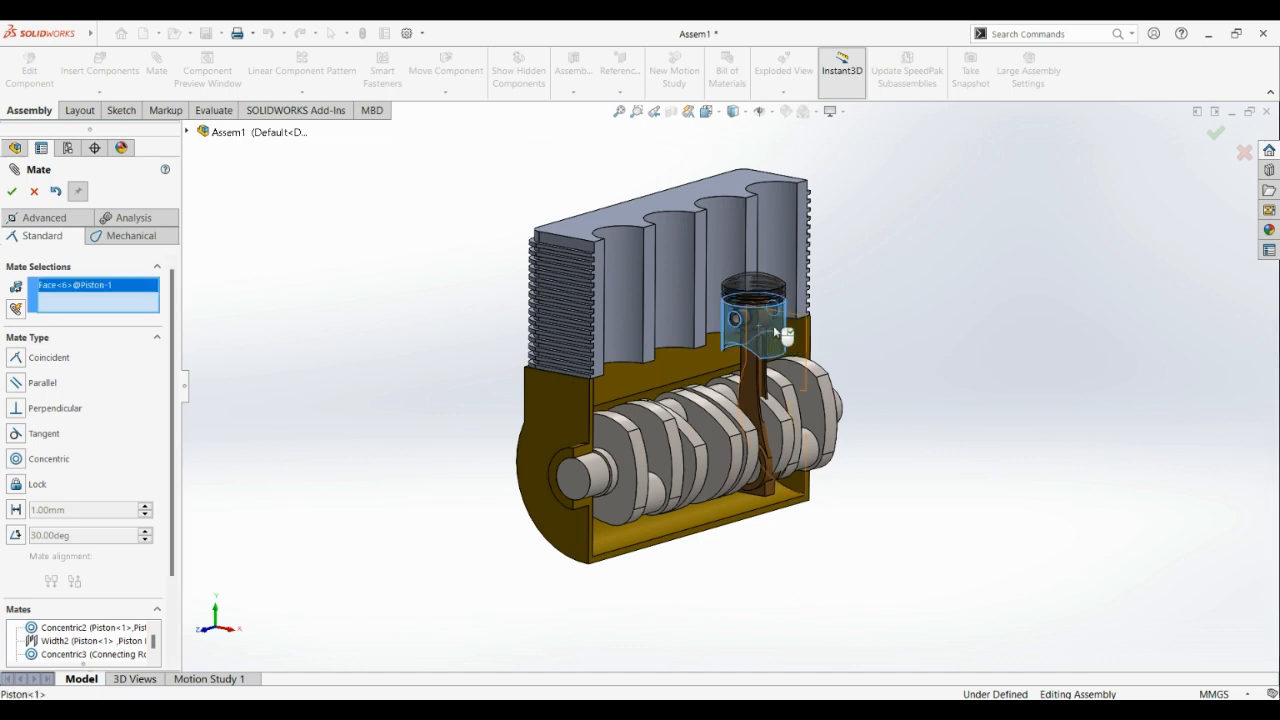
pyautogui.click(630, 313)
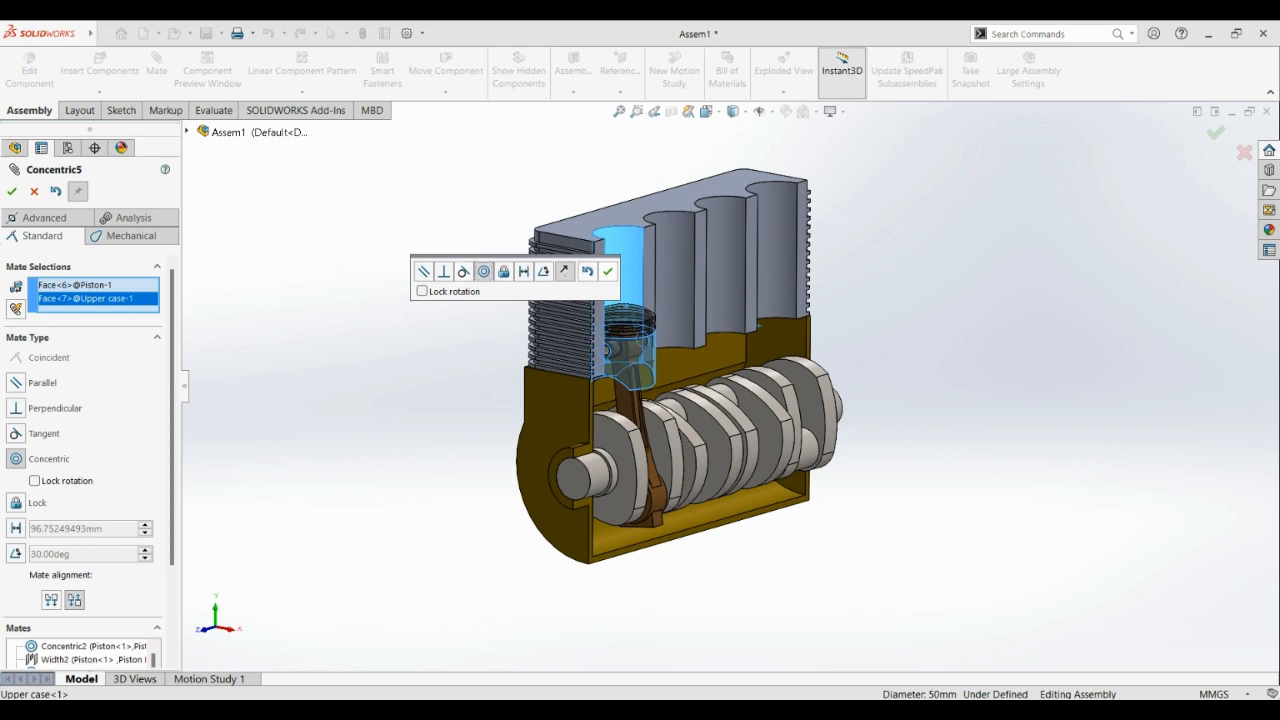
pyautogui.click(607, 271)
pyautogui.scroll(1, 759, 278)
pyautogui.scroll(1, 884, 325)
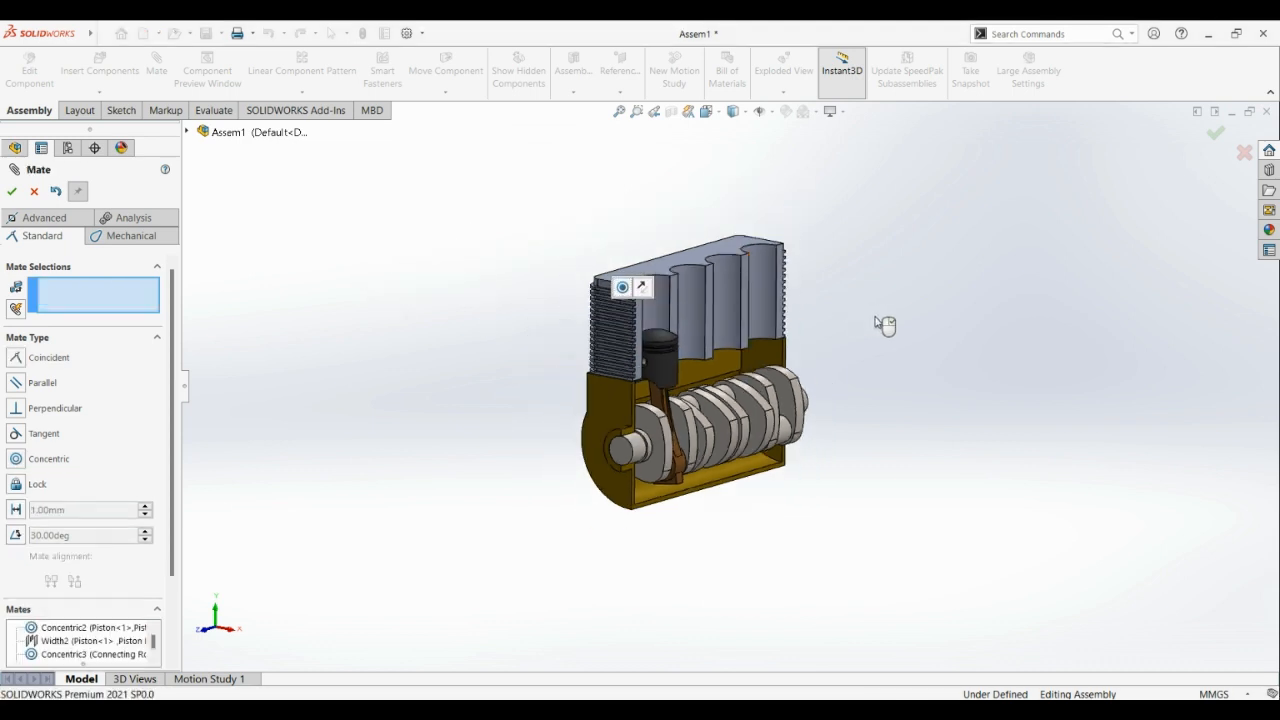
pyautogui.click(16, 192)
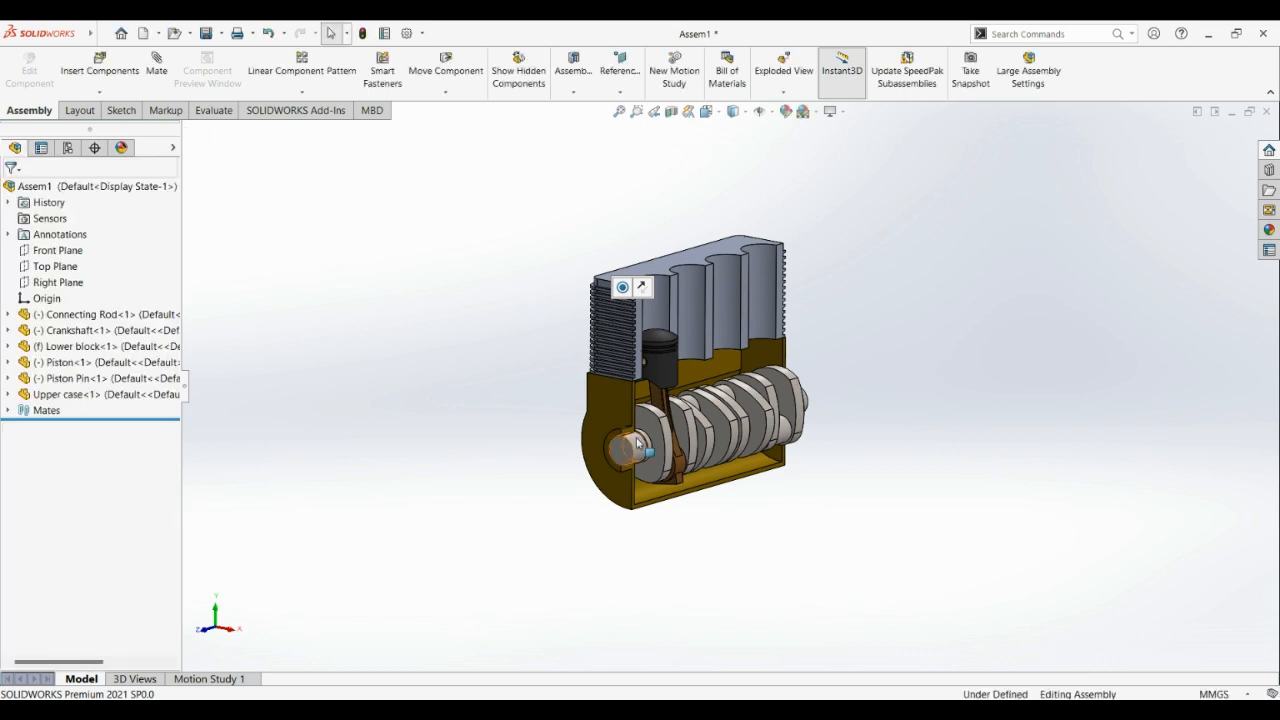
# Turn the Crankshaft by its end journal to check the first piston's movement, and inspect the assembly from the open side.
pyautogui.scroll(-2, 930, 354)
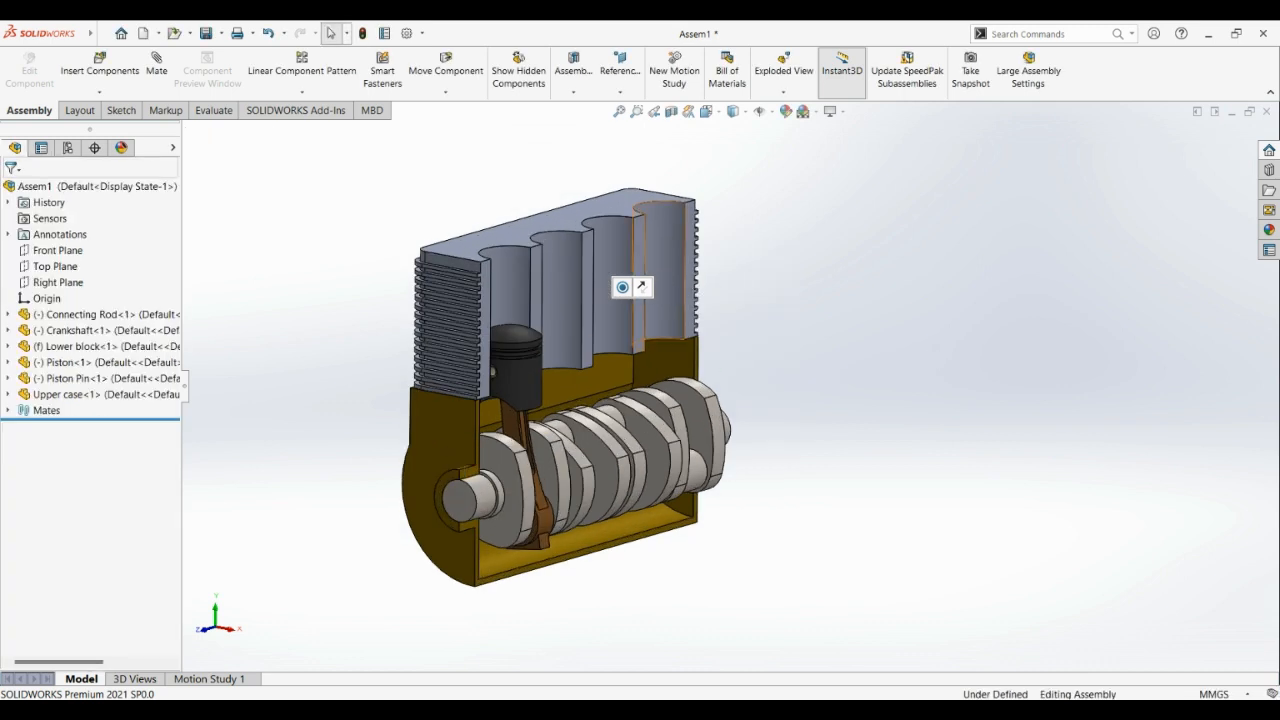
pyautogui.moveTo(482, 487); pyautogui.dragTo(432, 476)
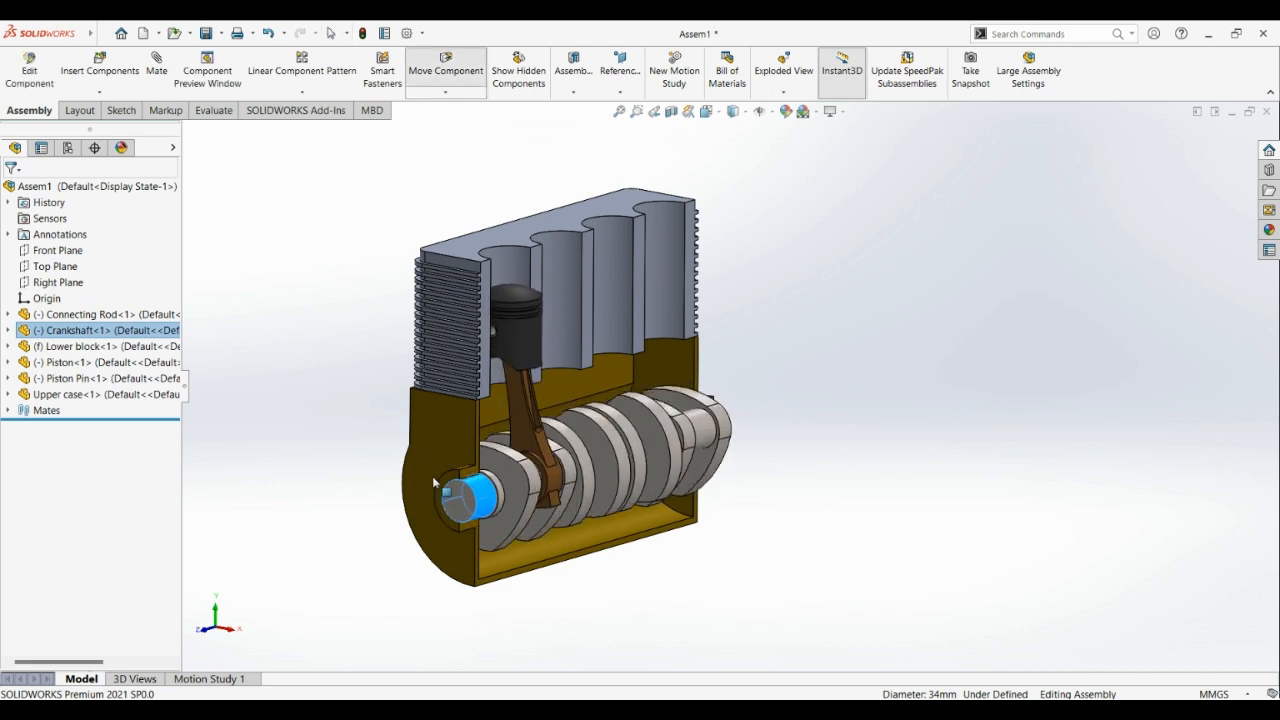
pyautogui.click(866, 356)
pyautogui.scroll(2, 423, 352)
pyautogui.moveTo(466, 355); pyautogui.dragTo(651, 403, button='middle')
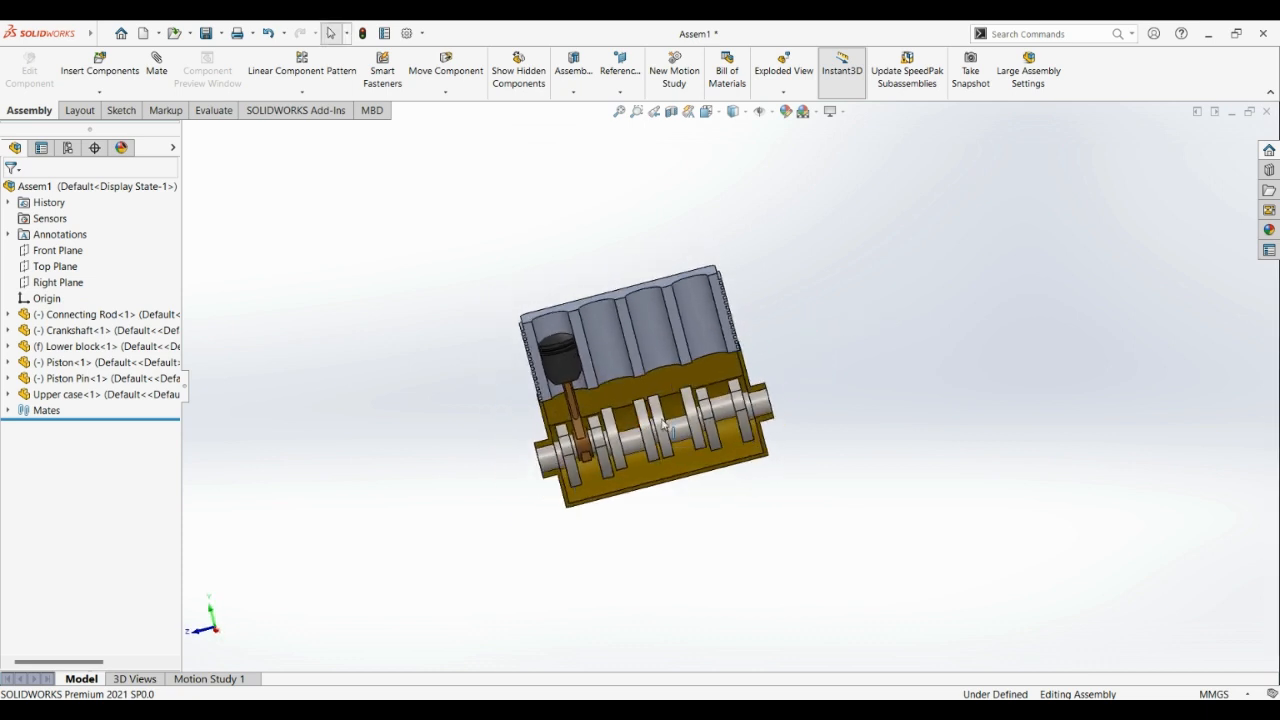
pyautogui.scroll(-2, 789, 393)
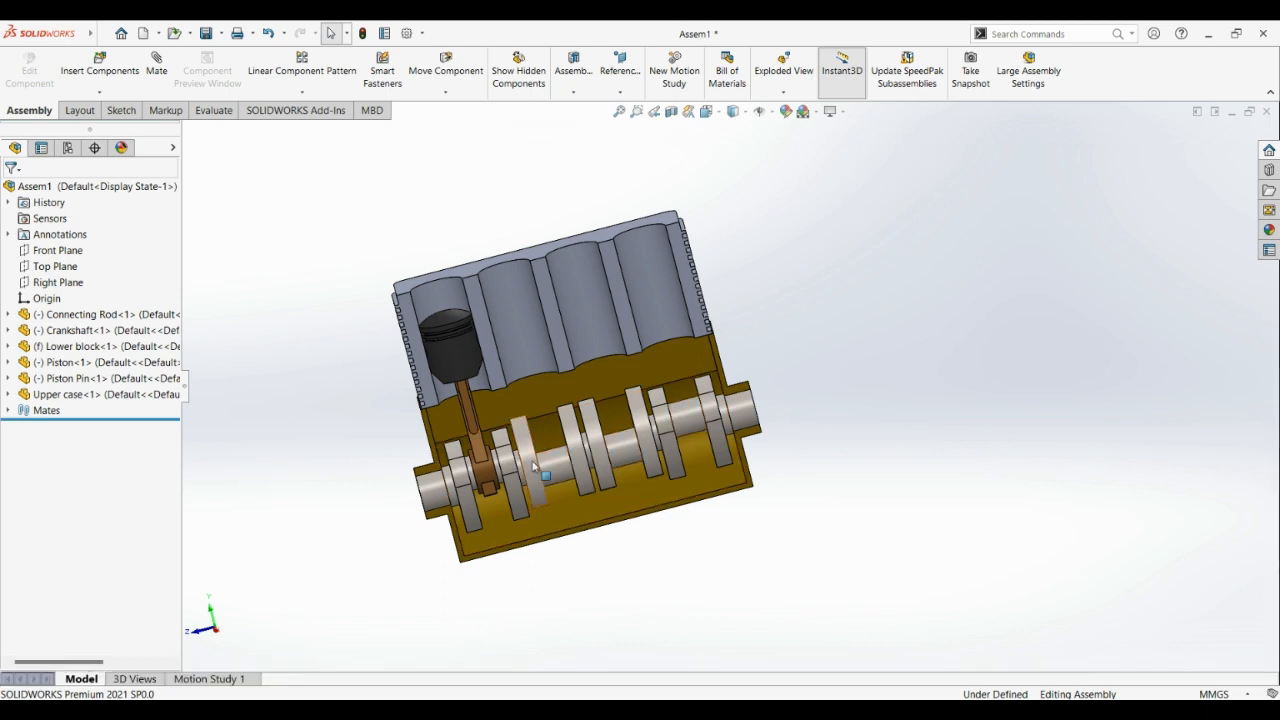
pyautogui.moveTo(765, 322); pyautogui.dragTo(831, 309, button='middle')
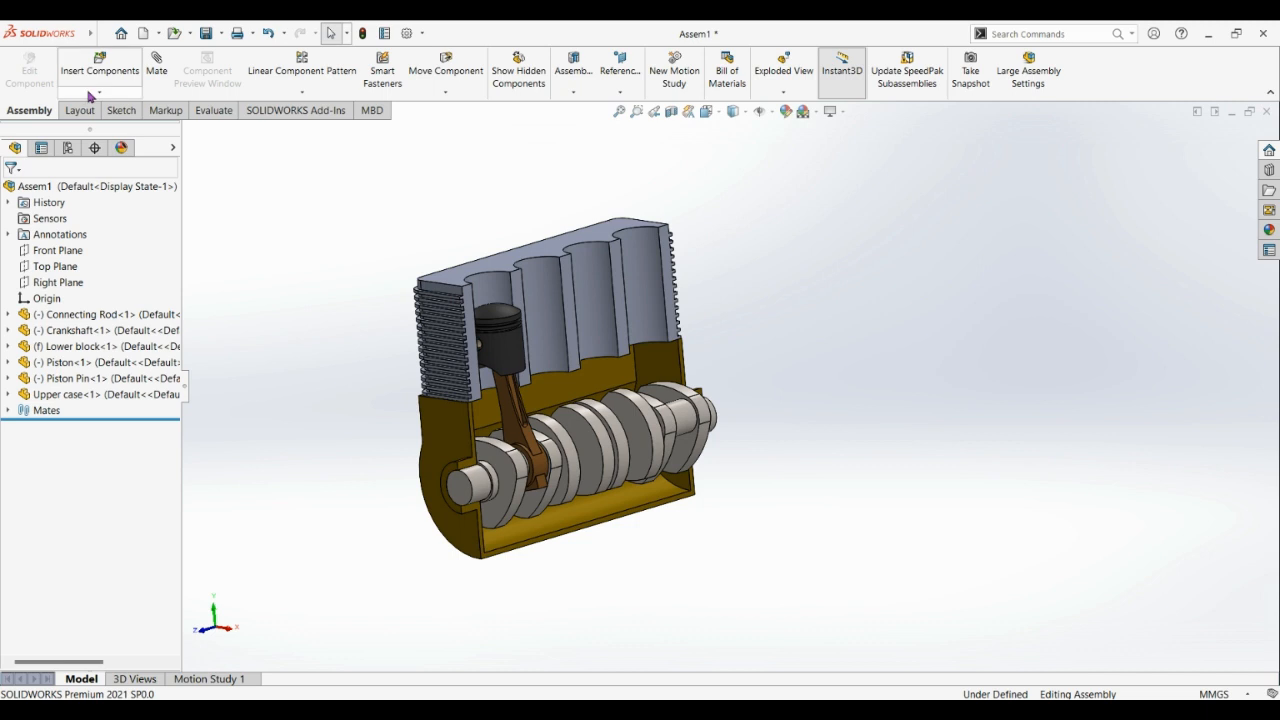
# Insert a second Piston and Piston Pin from the 4-Cylinder Engine Project Final folder and place them beside the engine.
pyautogui.click(99, 62)
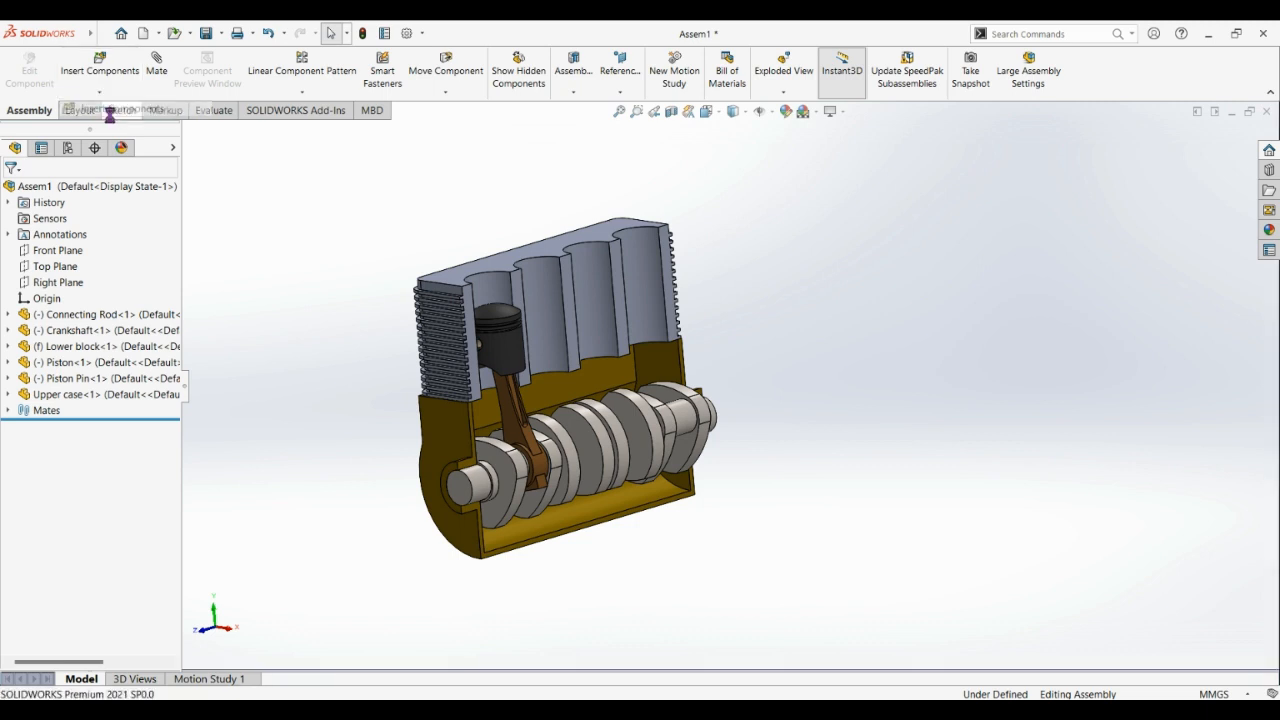
pyautogui.click(100, 481)
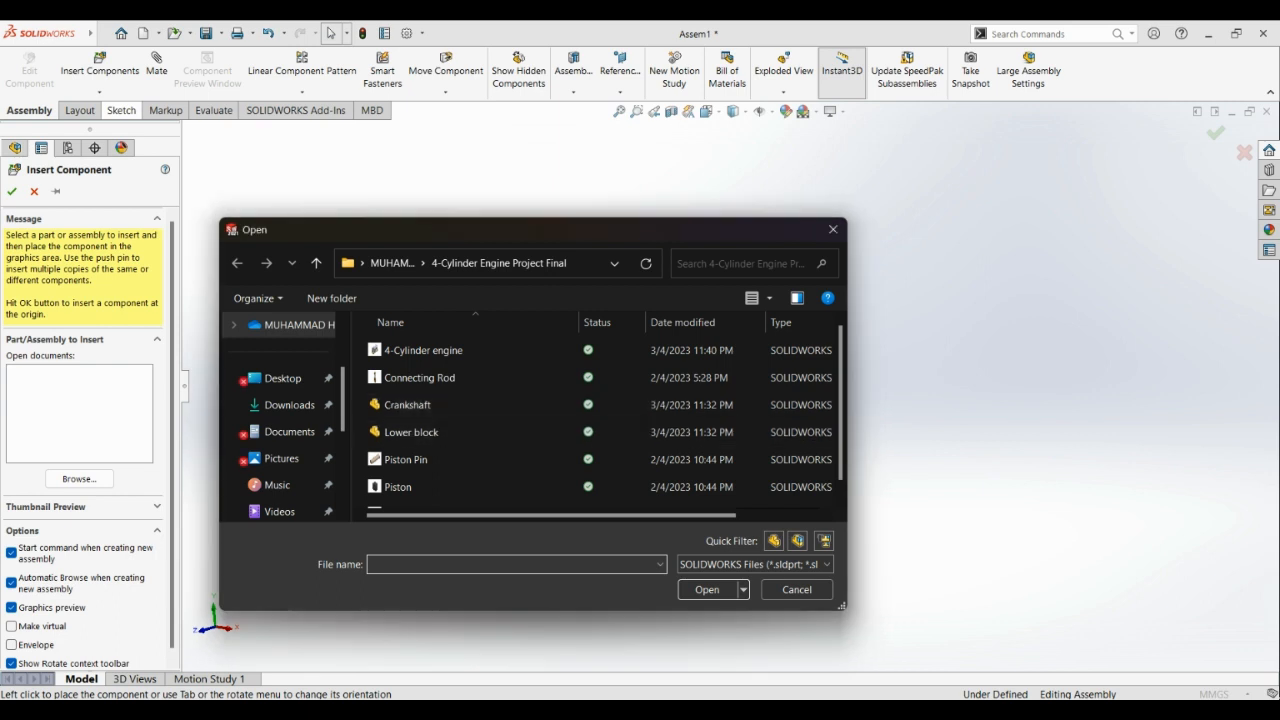
pyautogui.click(443, 462)
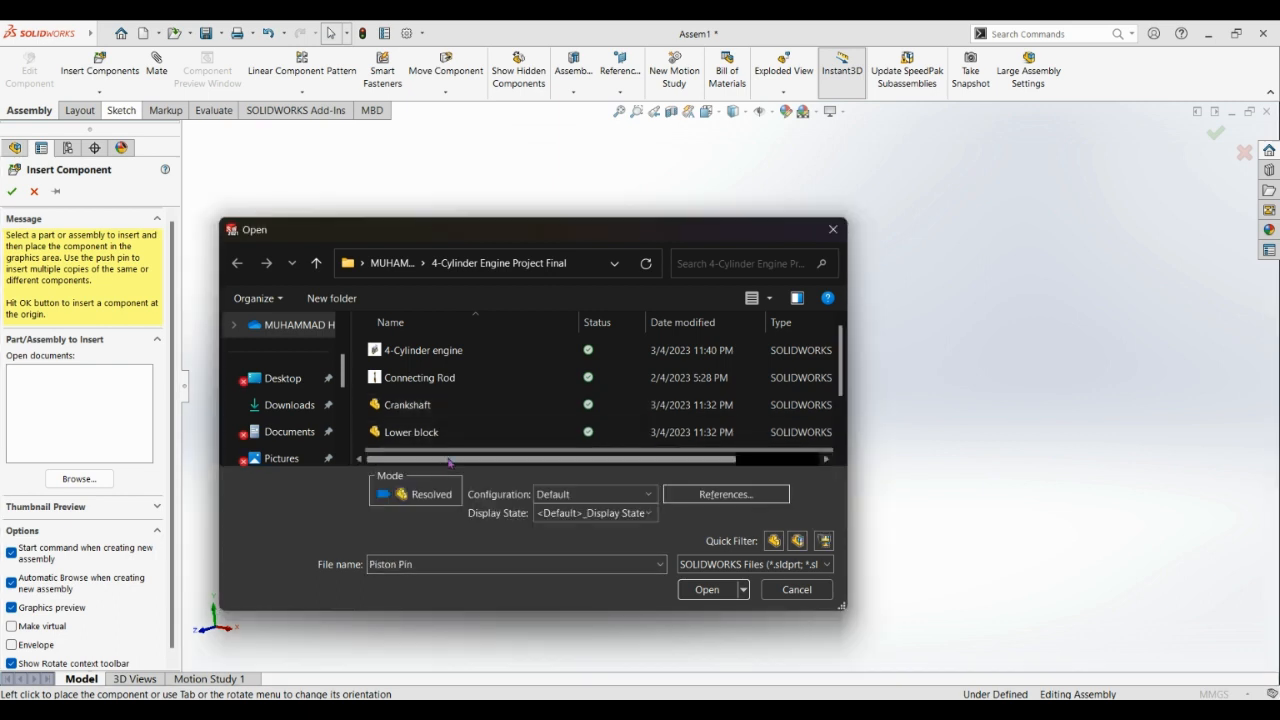
pyautogui.scroll(-1, 470, 410)
pyautogui.click(450, 424)
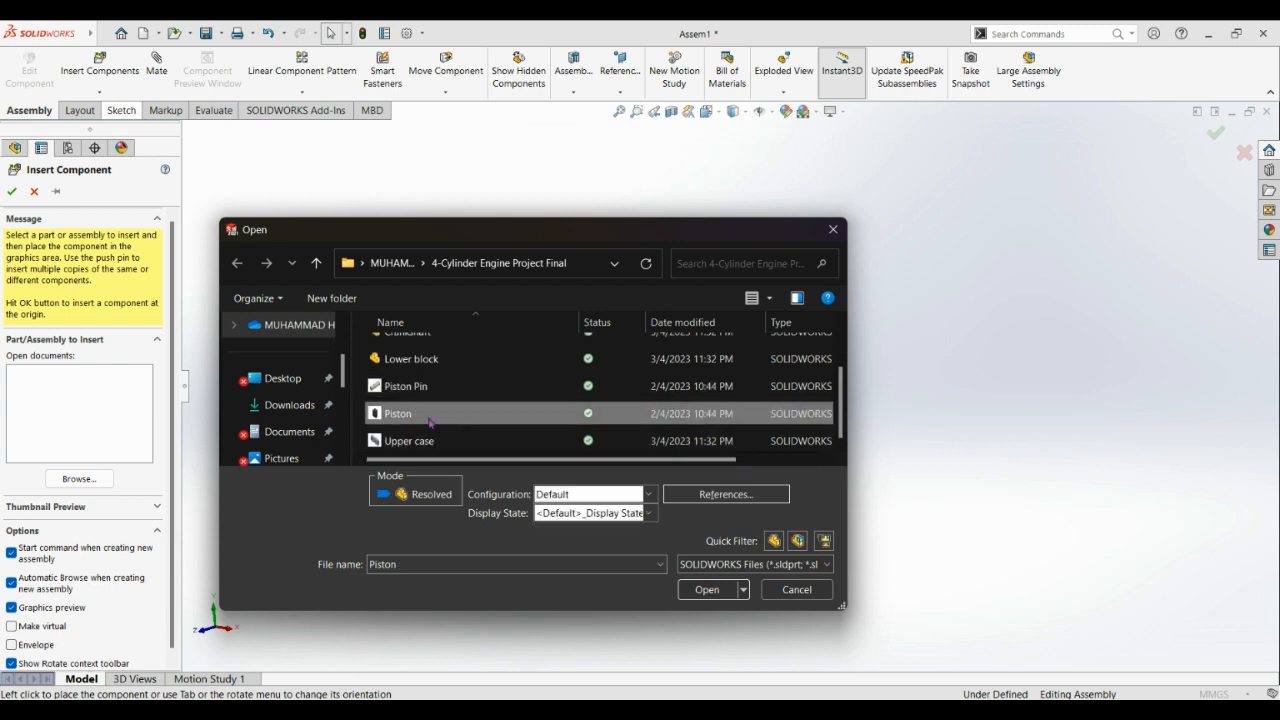
pyautogui.keyDown('ctrl'); pyautogui.click(381, 386); pyautogui.keyUp('ctrl')
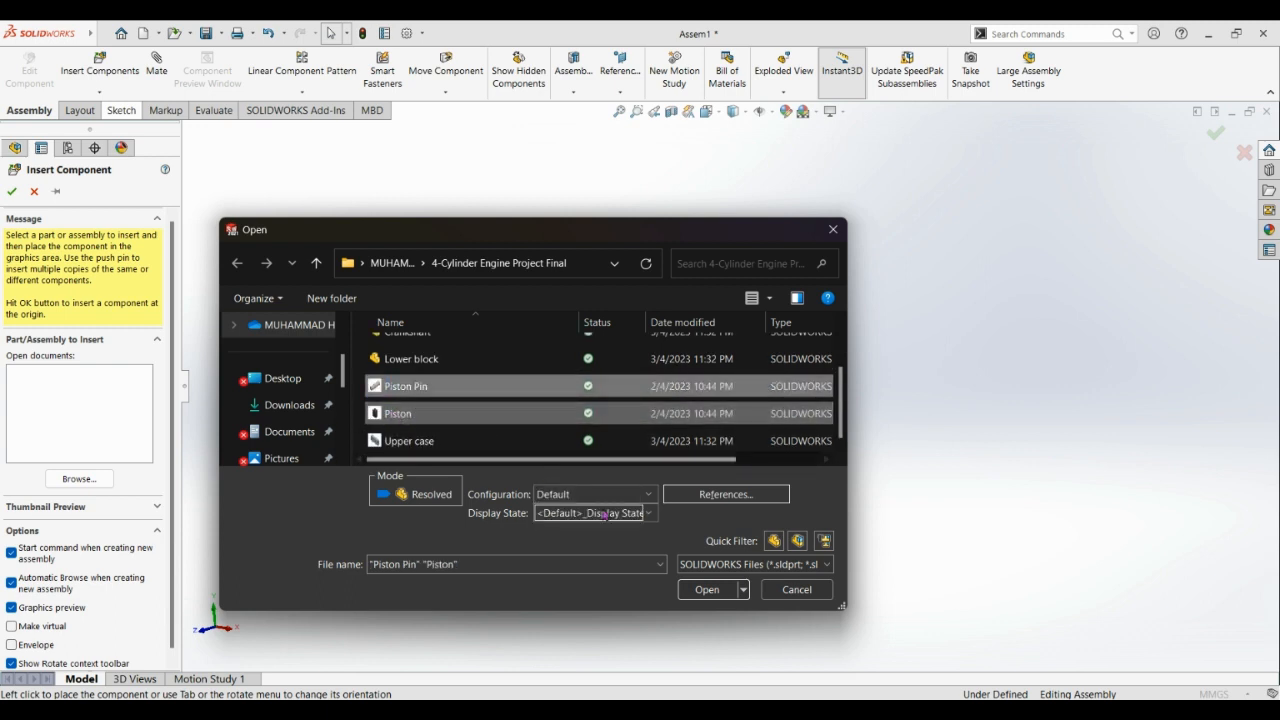
pyautogui.click(700, 590)
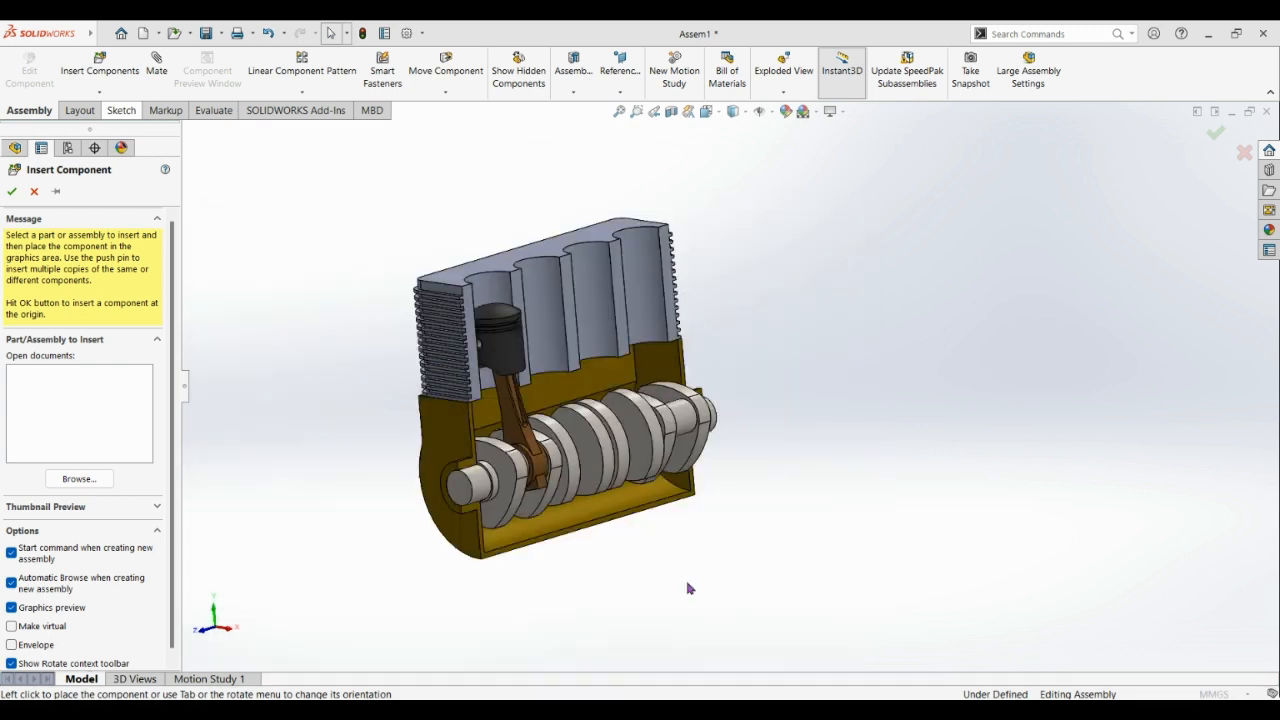
pyautogui.click(916, 428)
pyautogui.click(876, 493)
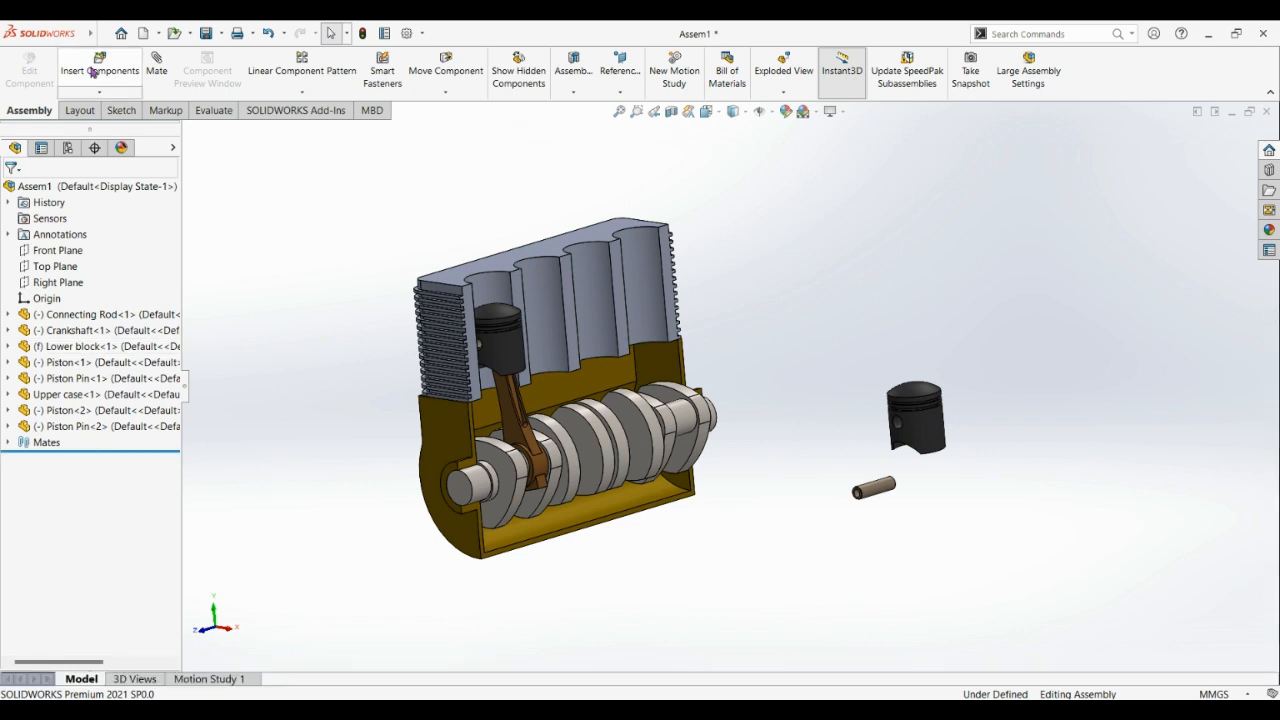
# Insert a second Connecting Rod from the project folder and place it between the engine and the new Piston Pin.
pyautogui.click(100, 80)
pyautogui.click(79, 479)
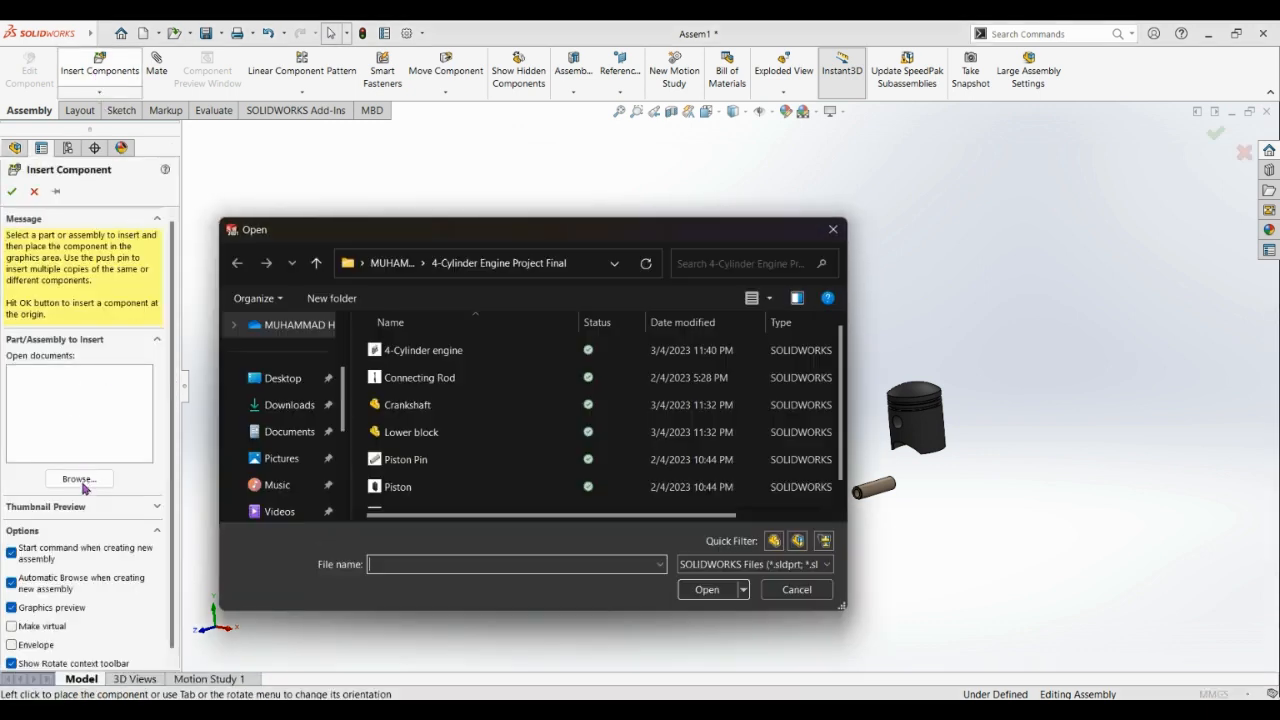
pyautogui.scroll(-1, 533, 447)
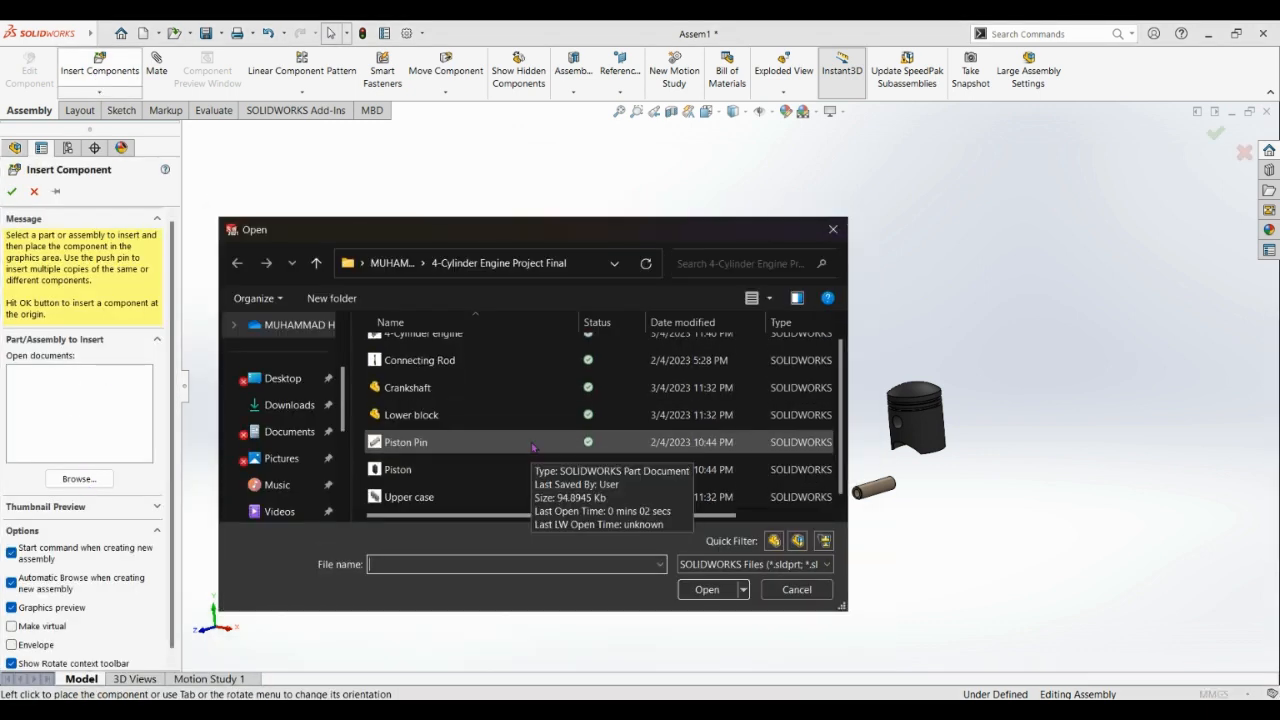
pyautogui.click(430, 360)
pyautogui.click(722, 596)
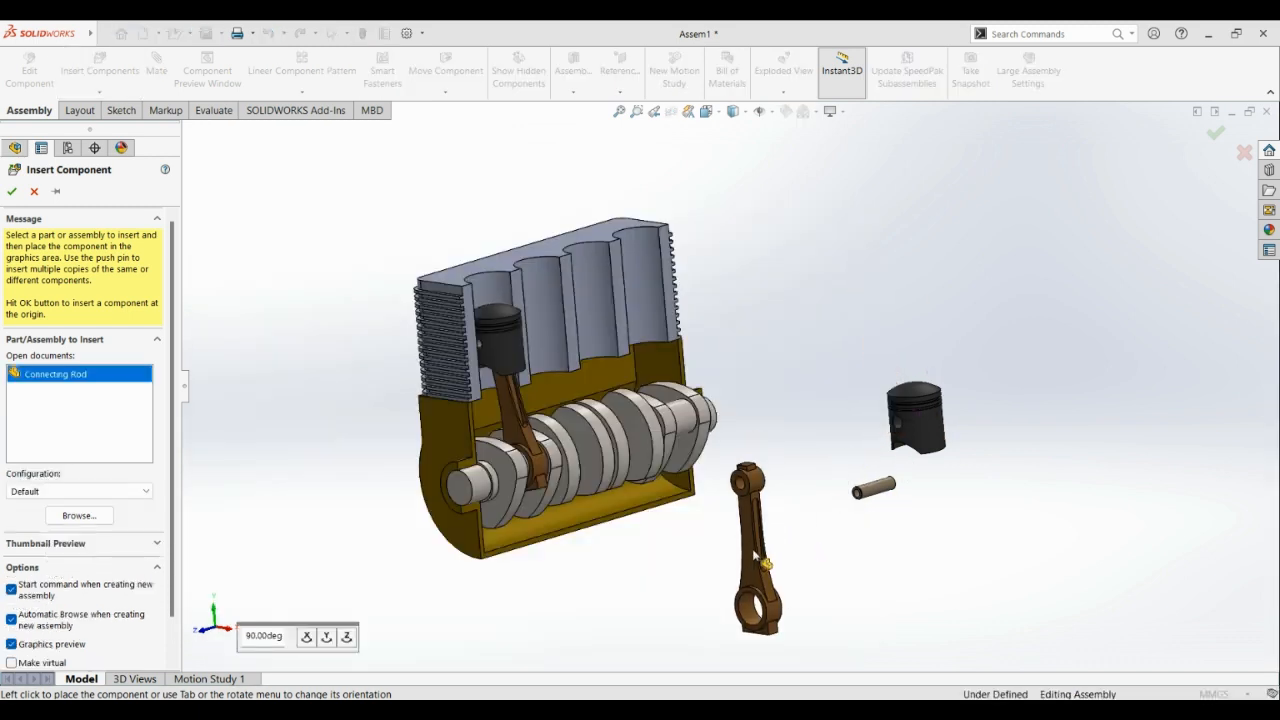
pyautogui.click(838, 510)
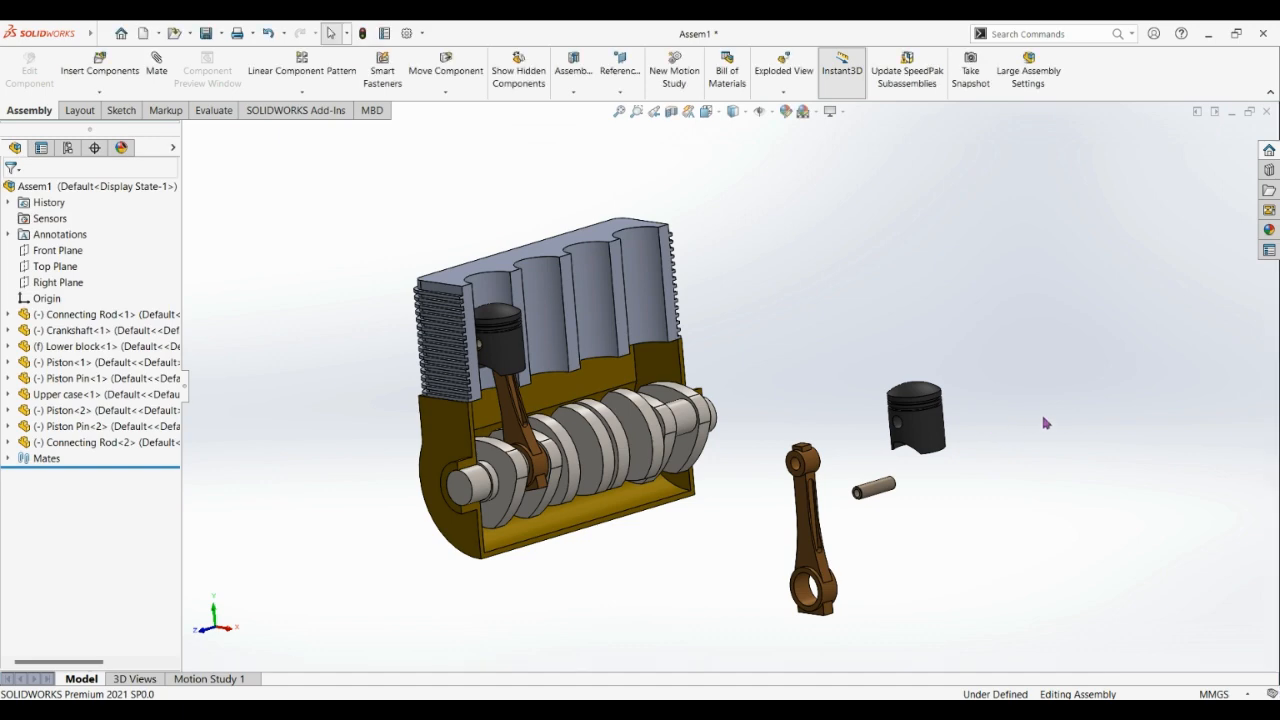
pyautogui.scroll(-5, 1045, 415)
pyautogui.scroll(-4, 712, 442)
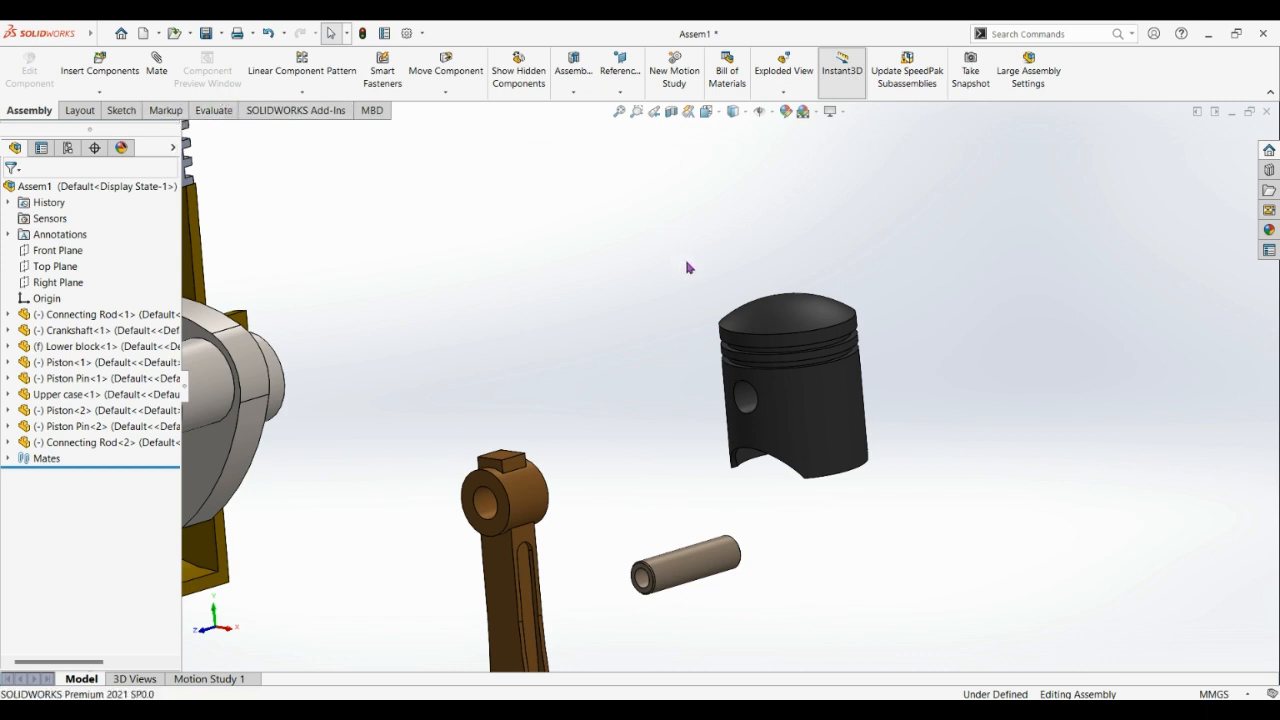
pyautogui.scroll(2, 700, 277)
pyautogui.scroll(2, 692, 281)
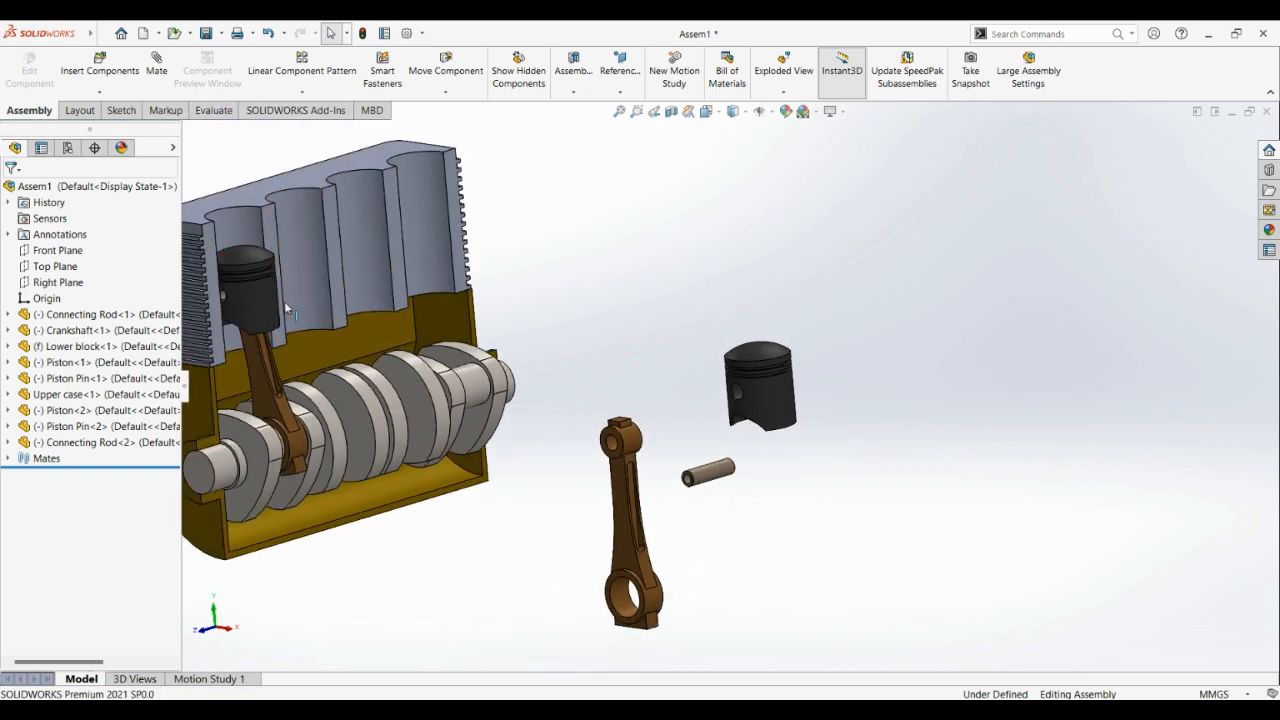
pyautogui.scroll(-3, 874, 297)
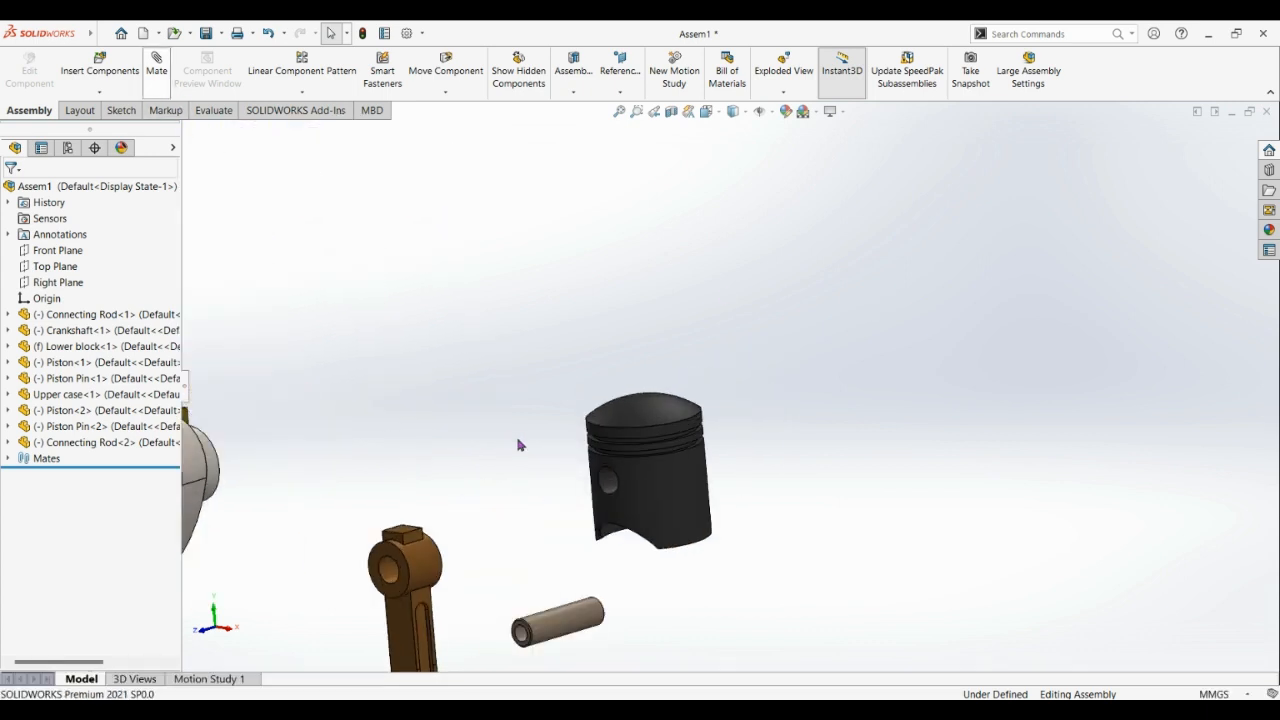
# Add a Concentric mate between the second Piston's pin hole and the outer face of the second Piston Pin.
pyautogui.click(156, 65)
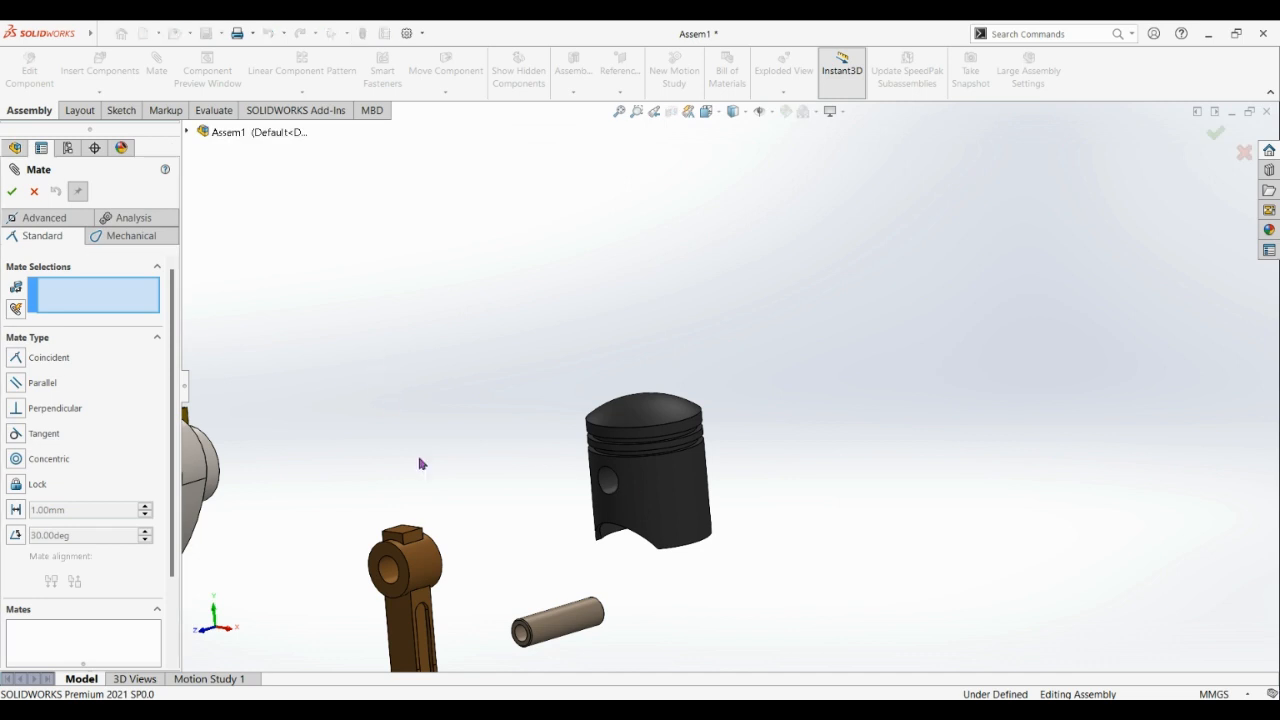
pyautogui.click(609, 484)
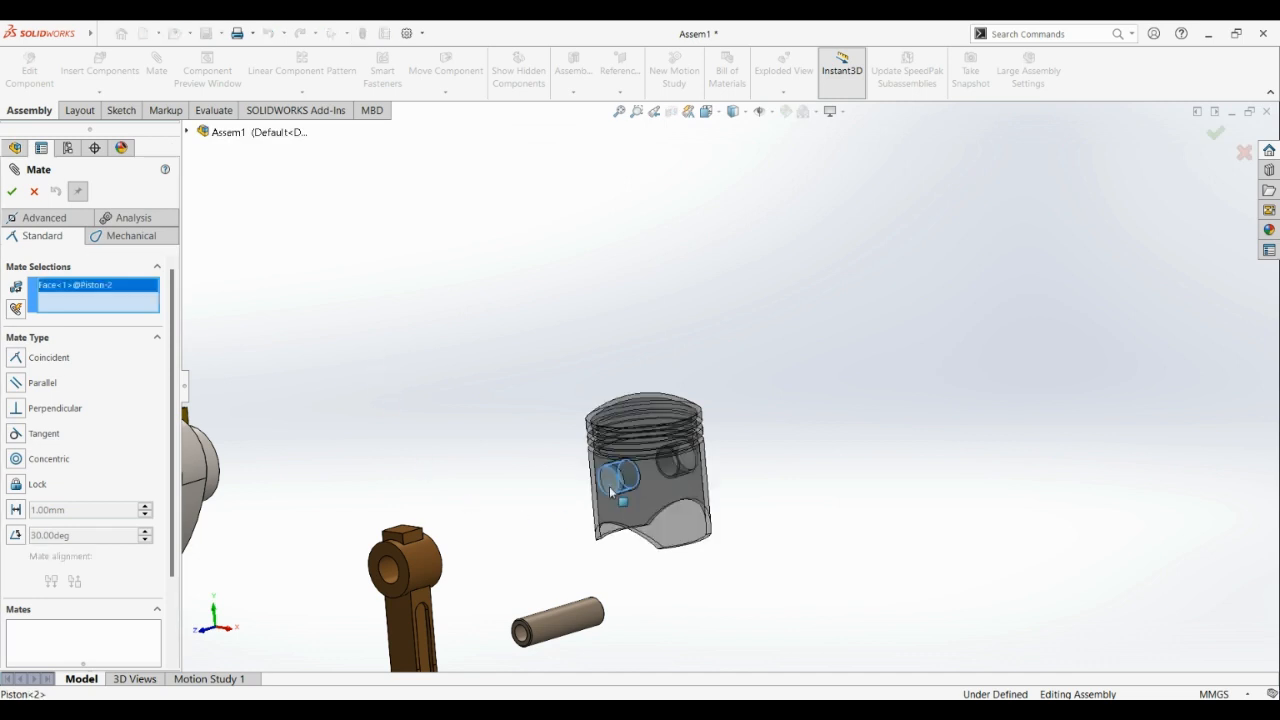
pyautogui.click(557, 624)
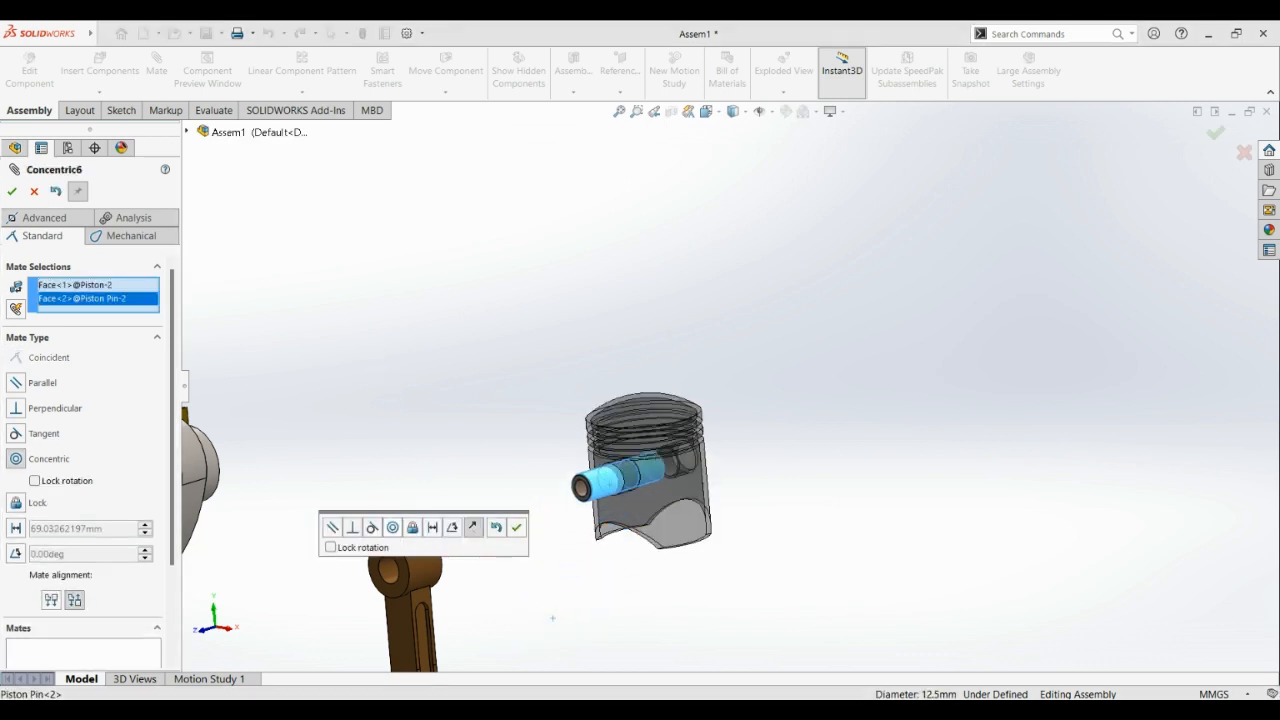
pyautogui.click(517, 537)
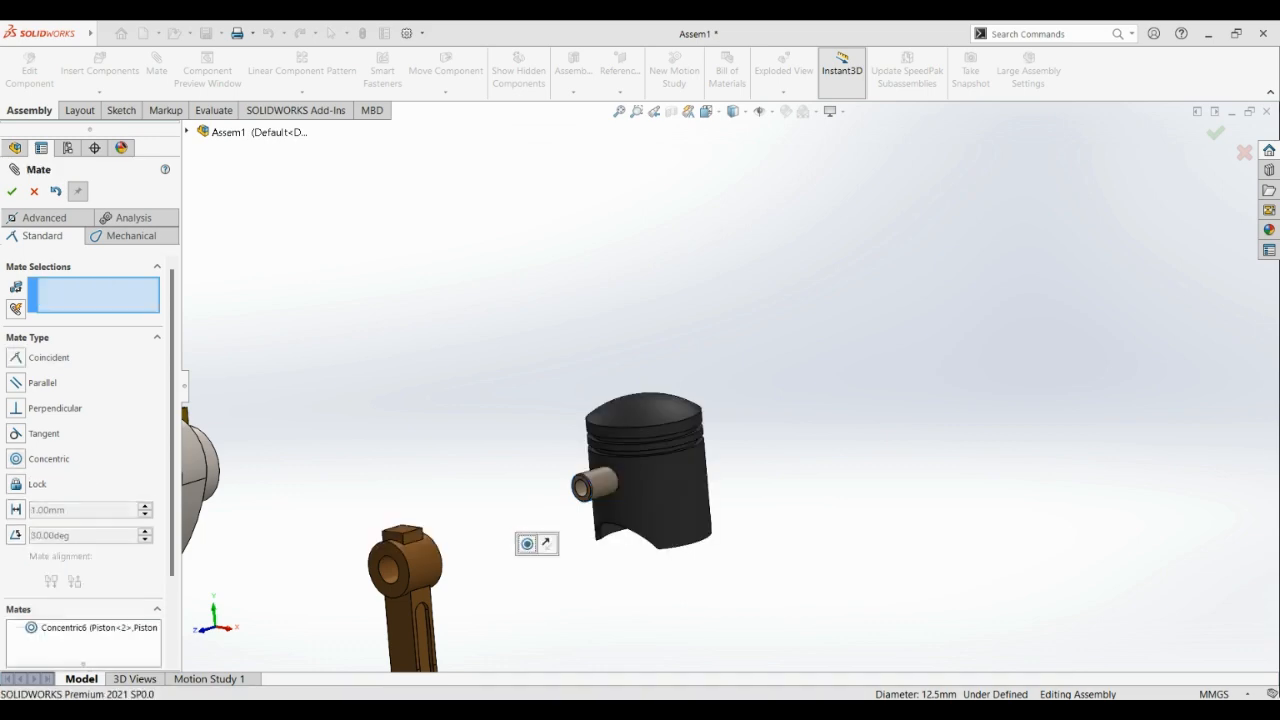
# Start a centered Width mate with the second Piston's two inner pin-boss faces as the width selections.
pyautogui.click(58, 218)
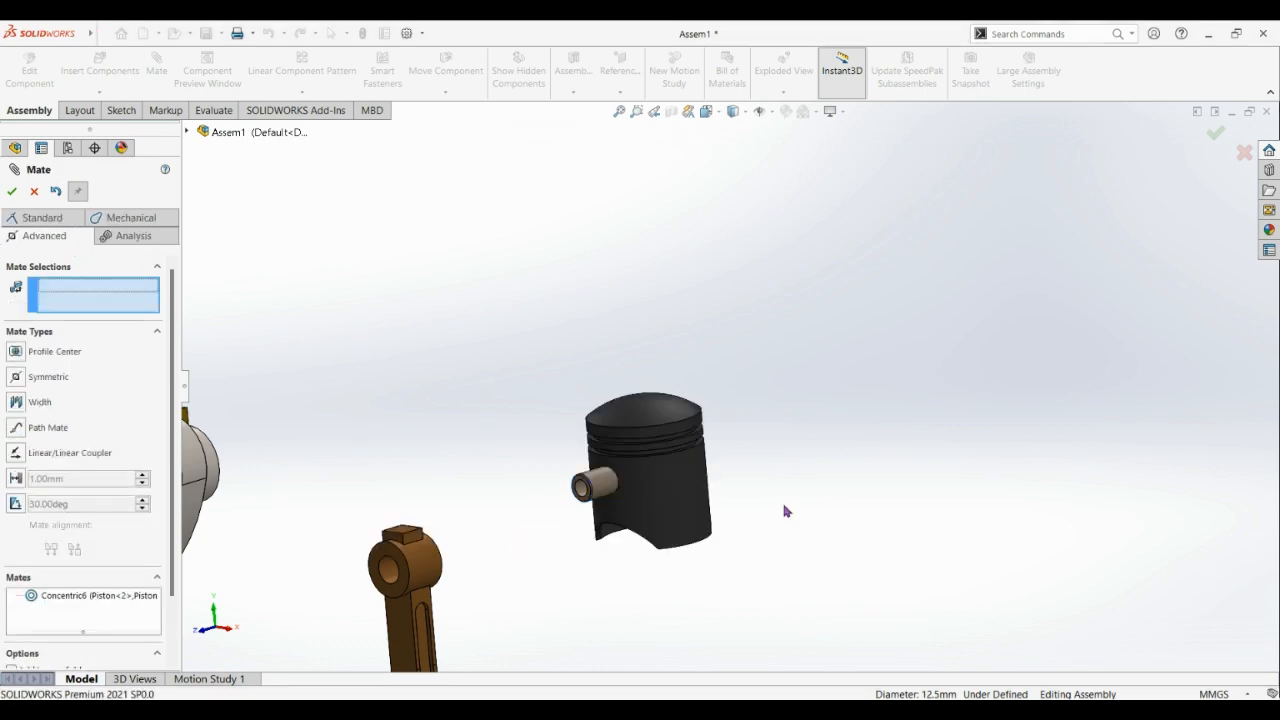
pyautogui.scroll(4, 840, 542)
pyautogui.moveTo(894, 494); pyautogui.dragTo(748, 351, button='middle')
pyautogui.scroll(-3, 748, 351)
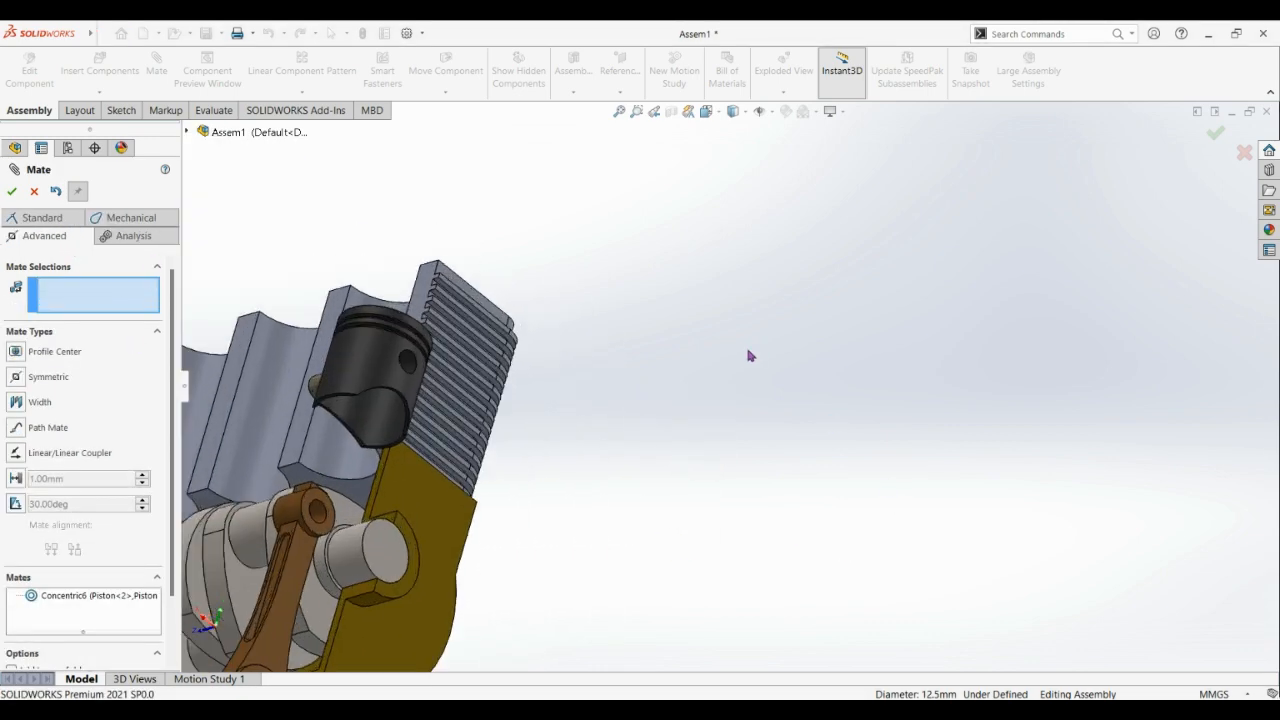
pyautogui.scroll(-2, 455, 365)
pyautogui.moveTo(435, 416); pyautogui.dragTo(451, 331, button='middle')
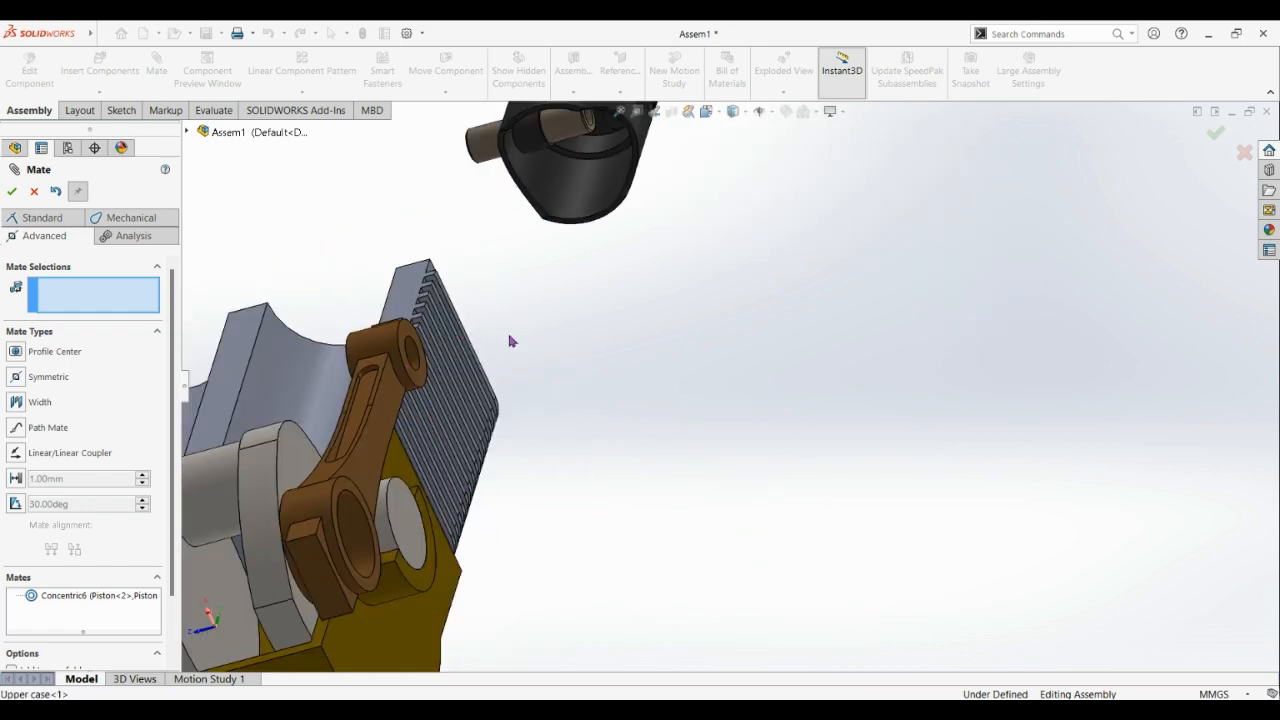
pyautogui.scroll(2, 560, 332)
pyautogui.scroll(-5, 623, 309)
pyautogui.scroll(3, 785, 270)
pyautogui.scroll(-4, 831, 177)
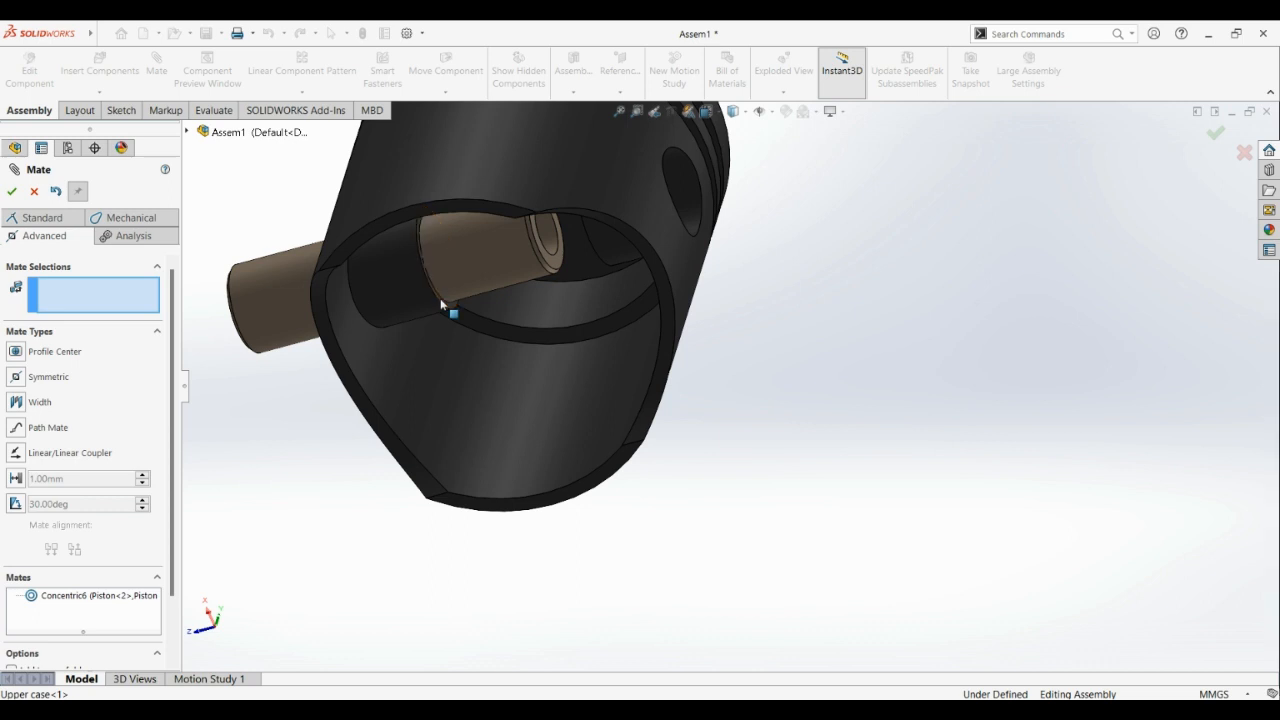
pyautogui.click(28, 404)
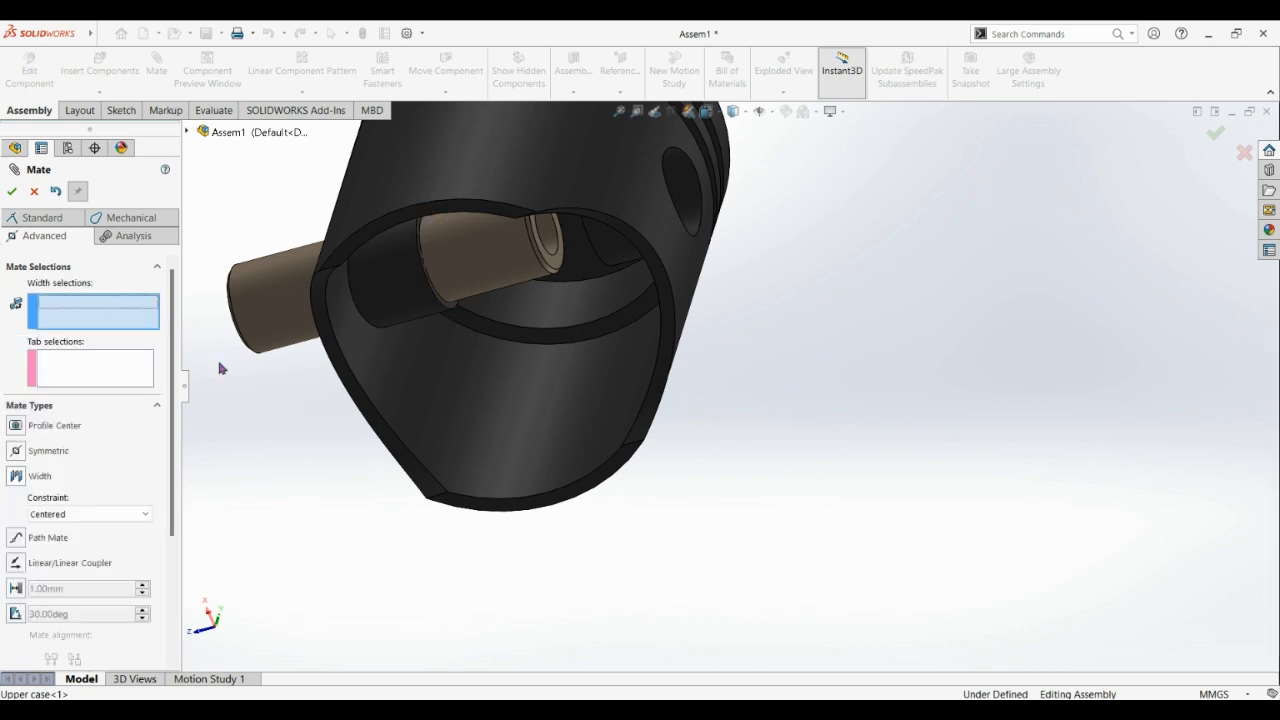
pyautogui.click(451, 306)
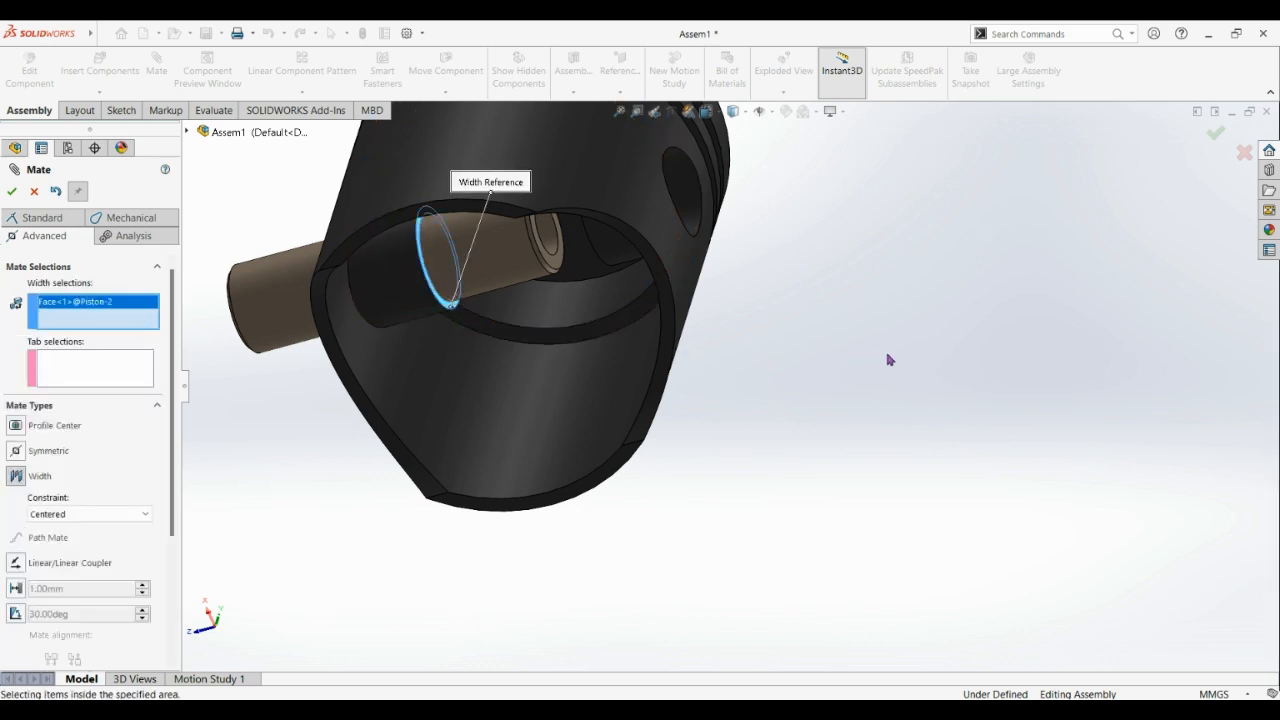
pyautogui.moveTo(889, 360); pyautogui.dragTo(951, 328, button='middle')
pyautogui.click(900, 252)
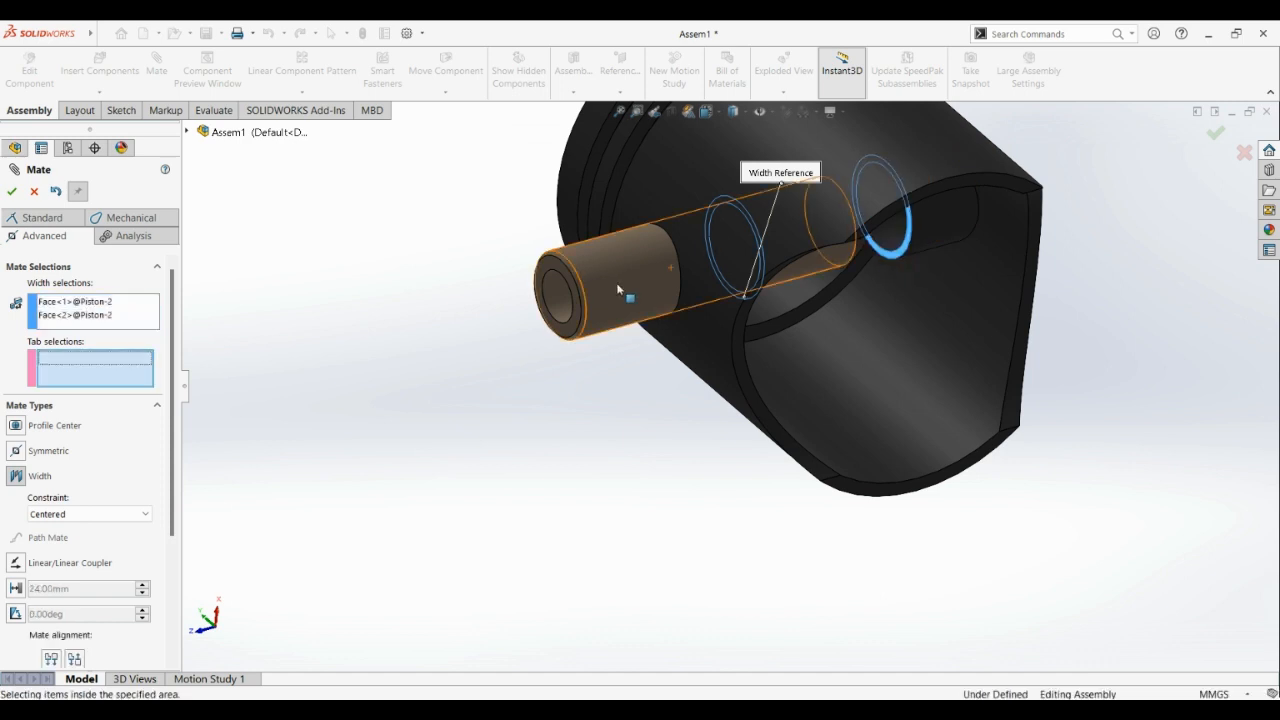
# Select both end faces of the second Piston Pin as the tab selections and accept the Width mate.
pyautogui.click(565, 283)
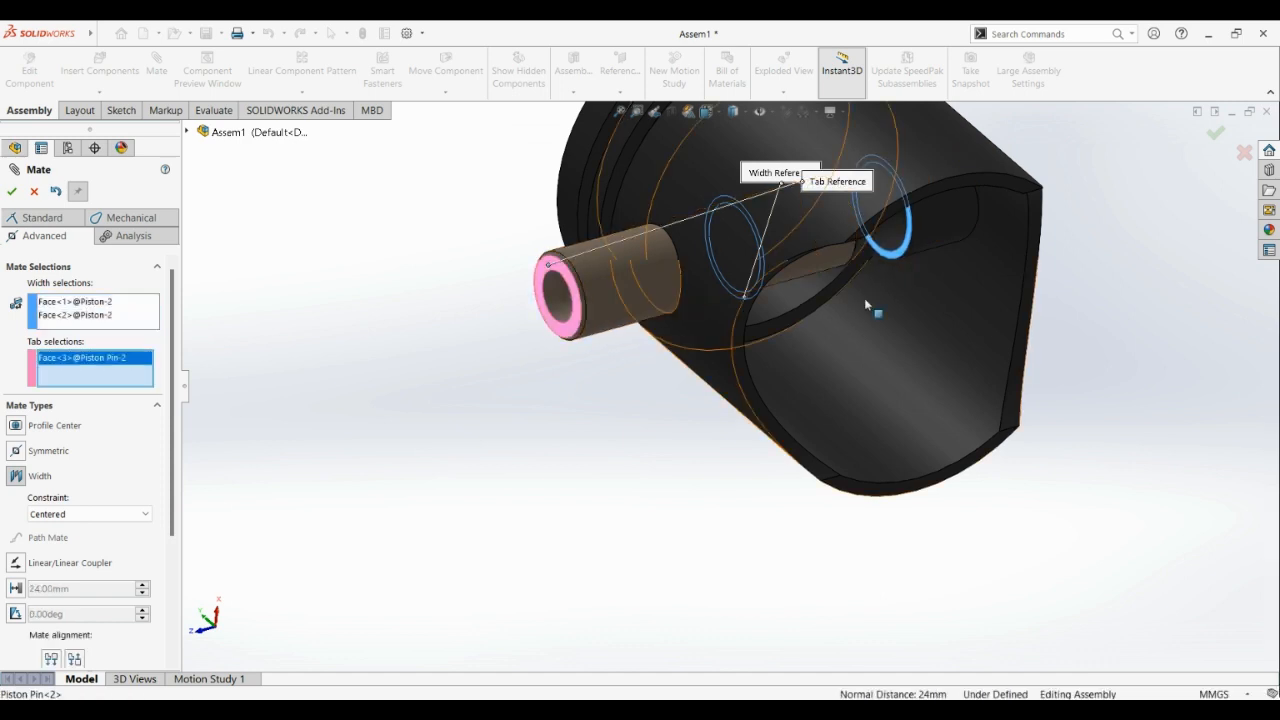
pyautogui.moveTo(866, 300); pyautogui.dragTo(948, 265, button='middle')
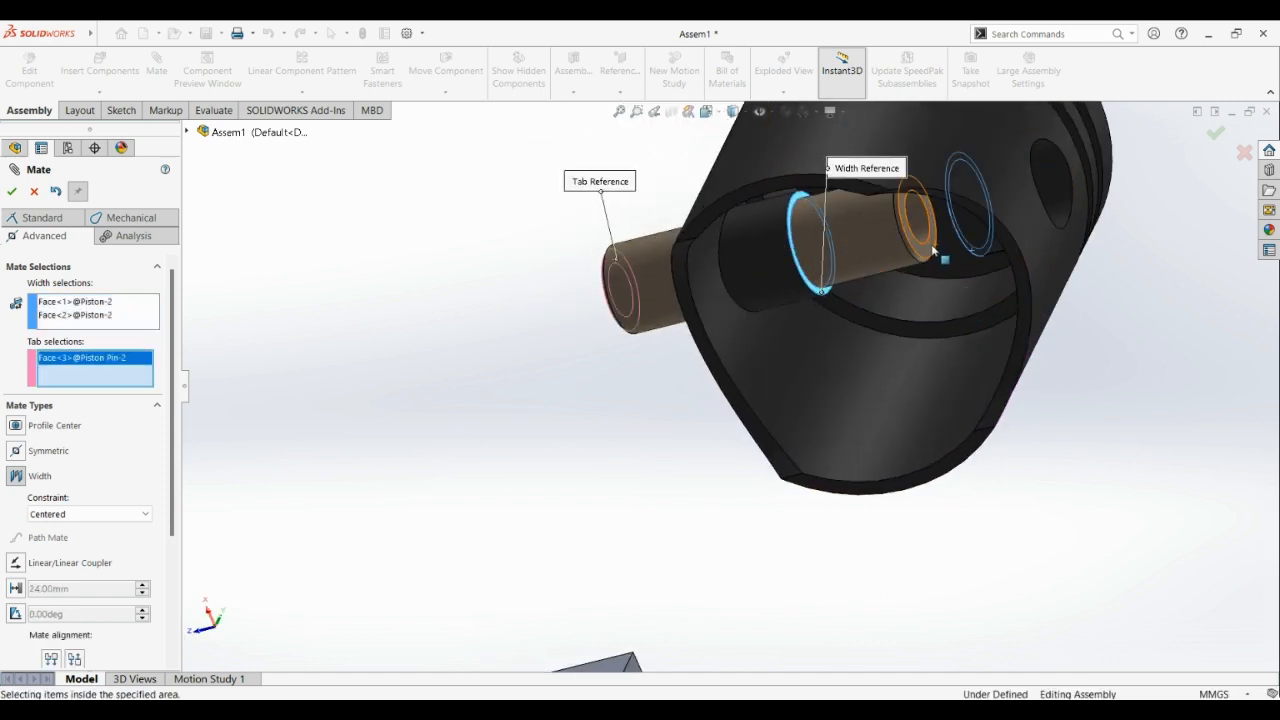
pyautogui.click(933, 250)
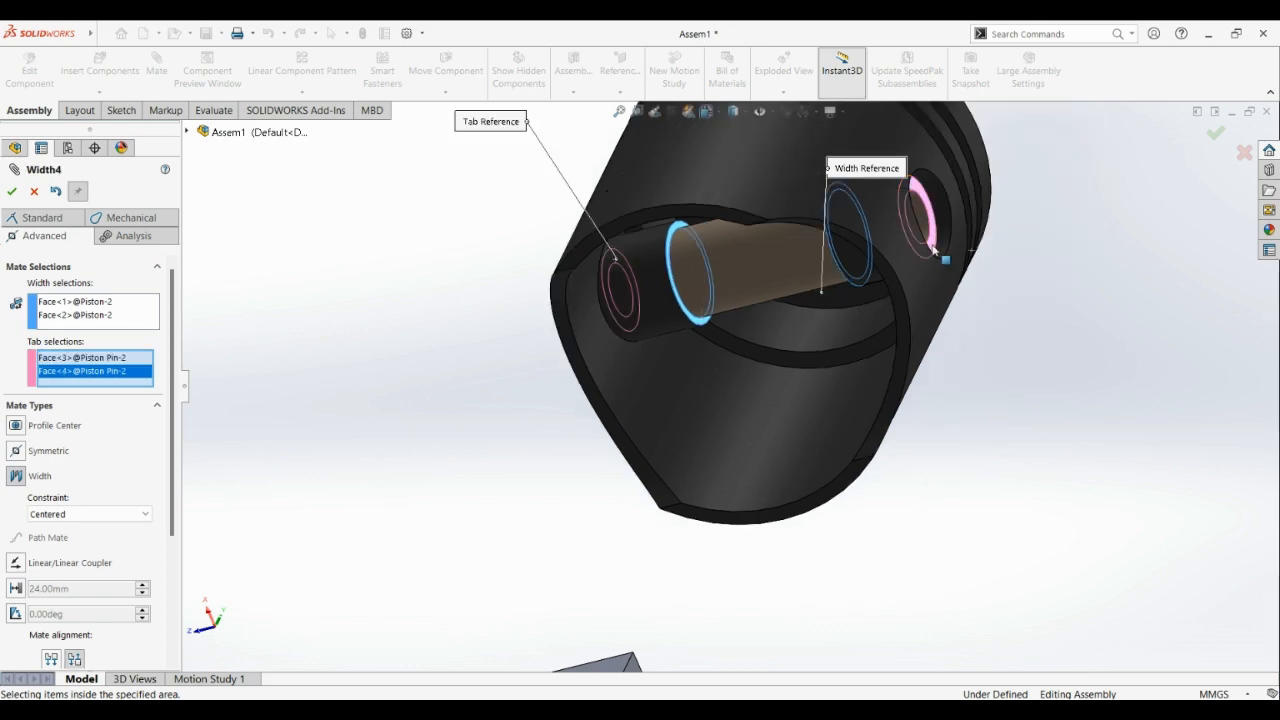
pyautogui.moveTo(933, 250); pyautogui.dragTo(999, 534, button='middle')
pyautogui.scroll(5, 1018, 470)
pyautogui.scroll(-2, 999, 534)
pyautogui.scroll(5, 985, 556)
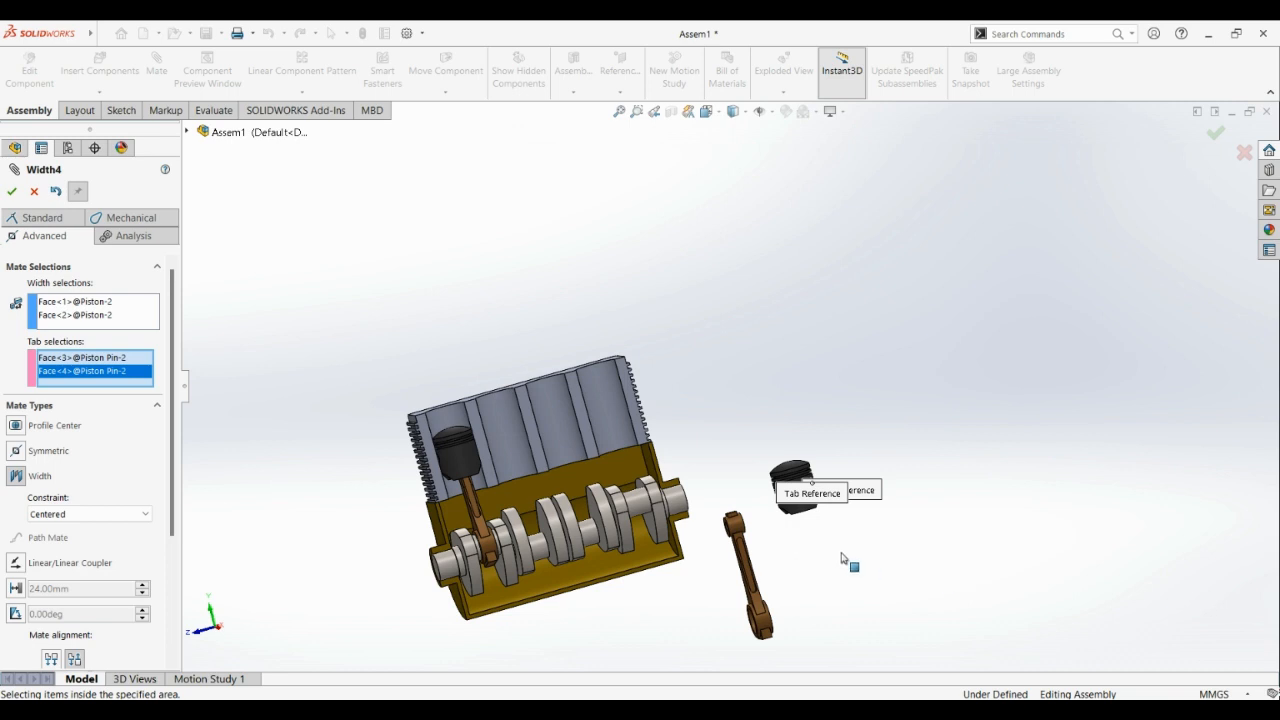
pyautogui.scroll(-3, 824, 542)
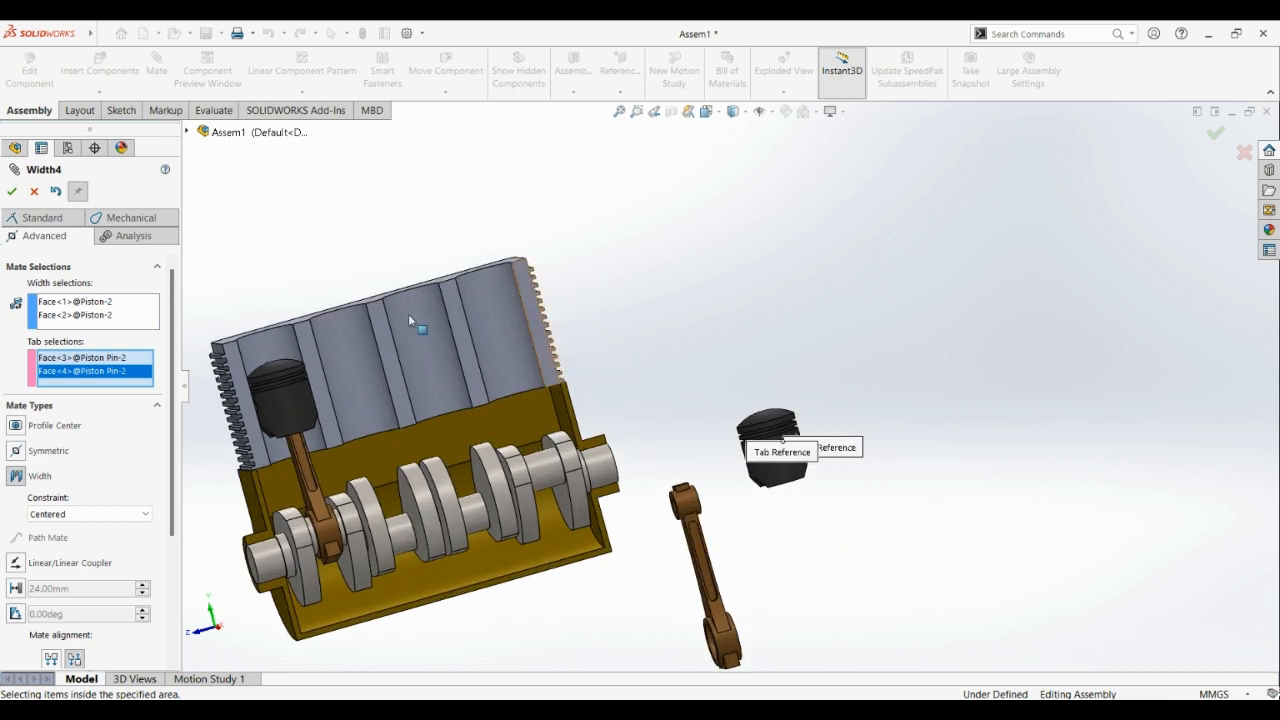
pyautogui.click(12, 191)
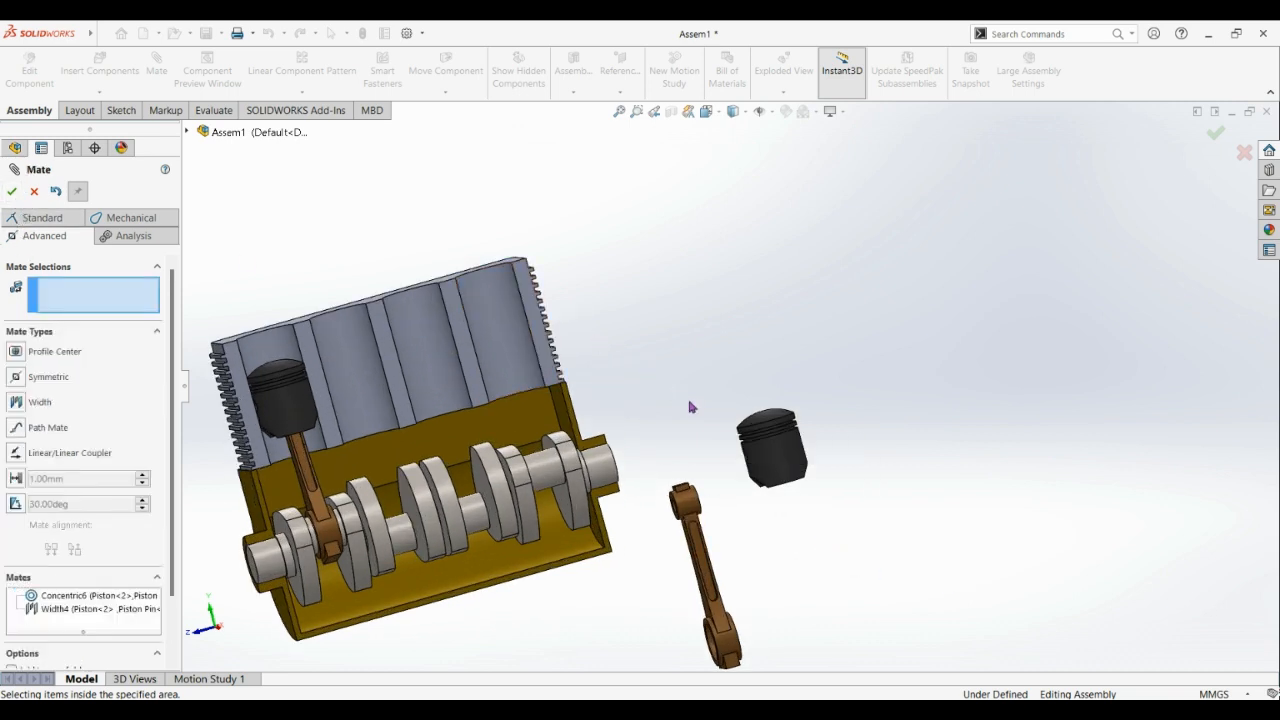
pyautogui.moveTo(690, 407); pyautogui.dragTo(783, 404, button='middle')
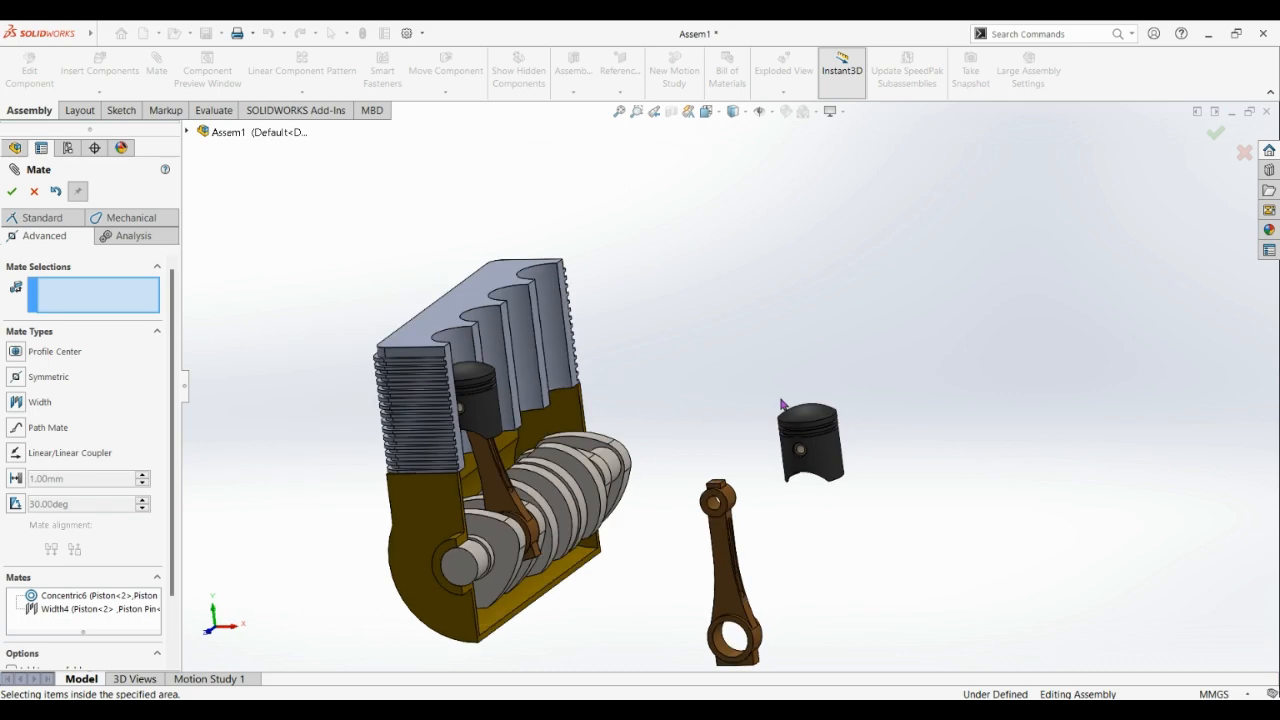
pyautogui.click(713, 506)
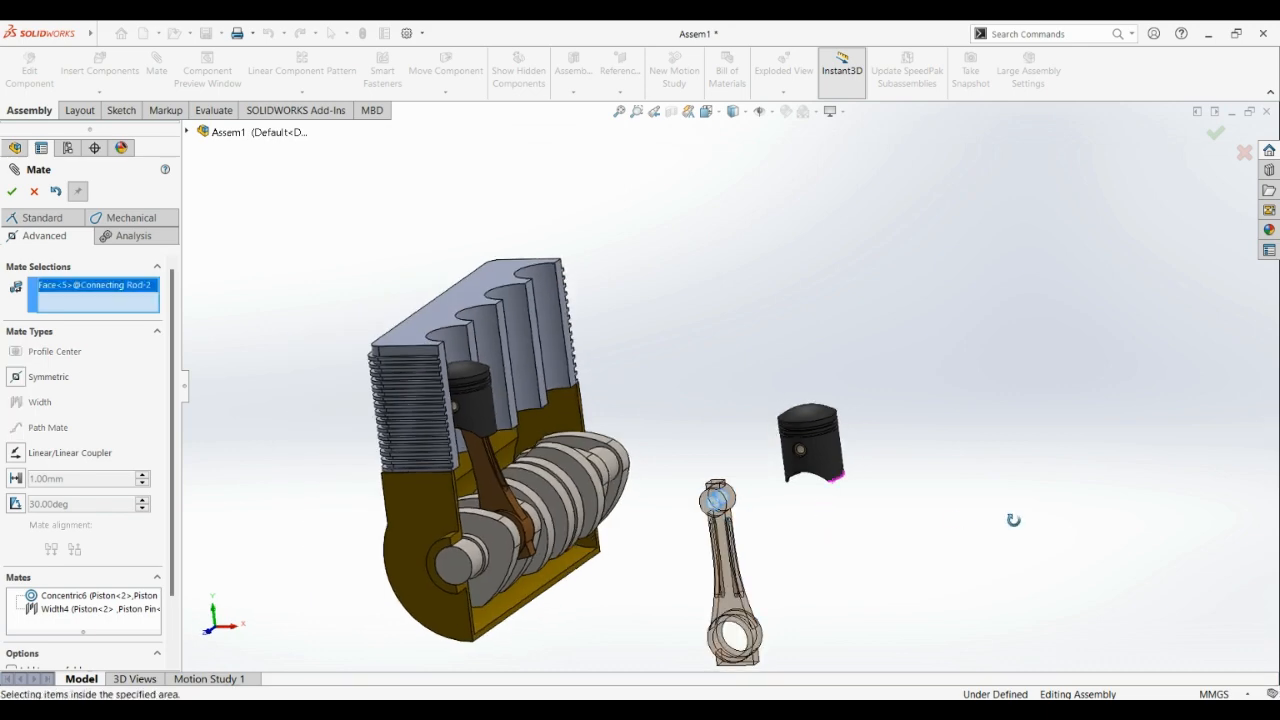
pyautogui.moveTo(1013, 520); pyautogui.dragTo(879, 394, button='middle')
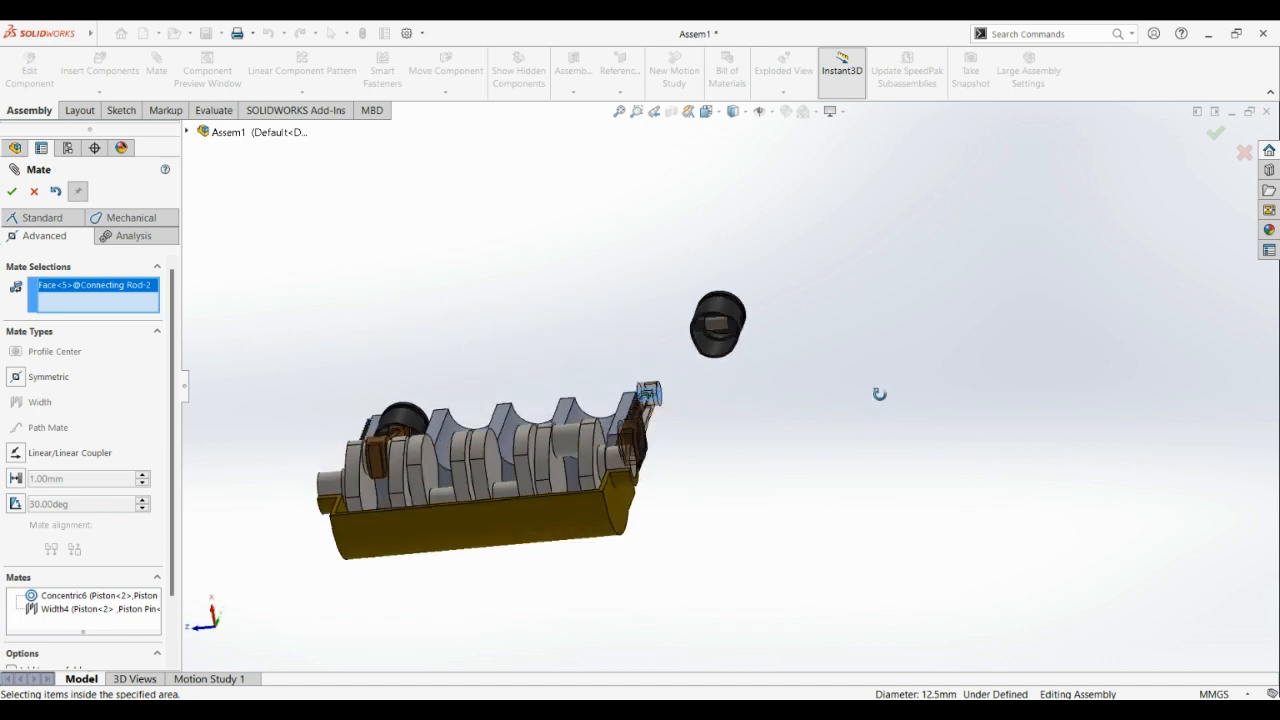
pyautogui.click(717, 332)
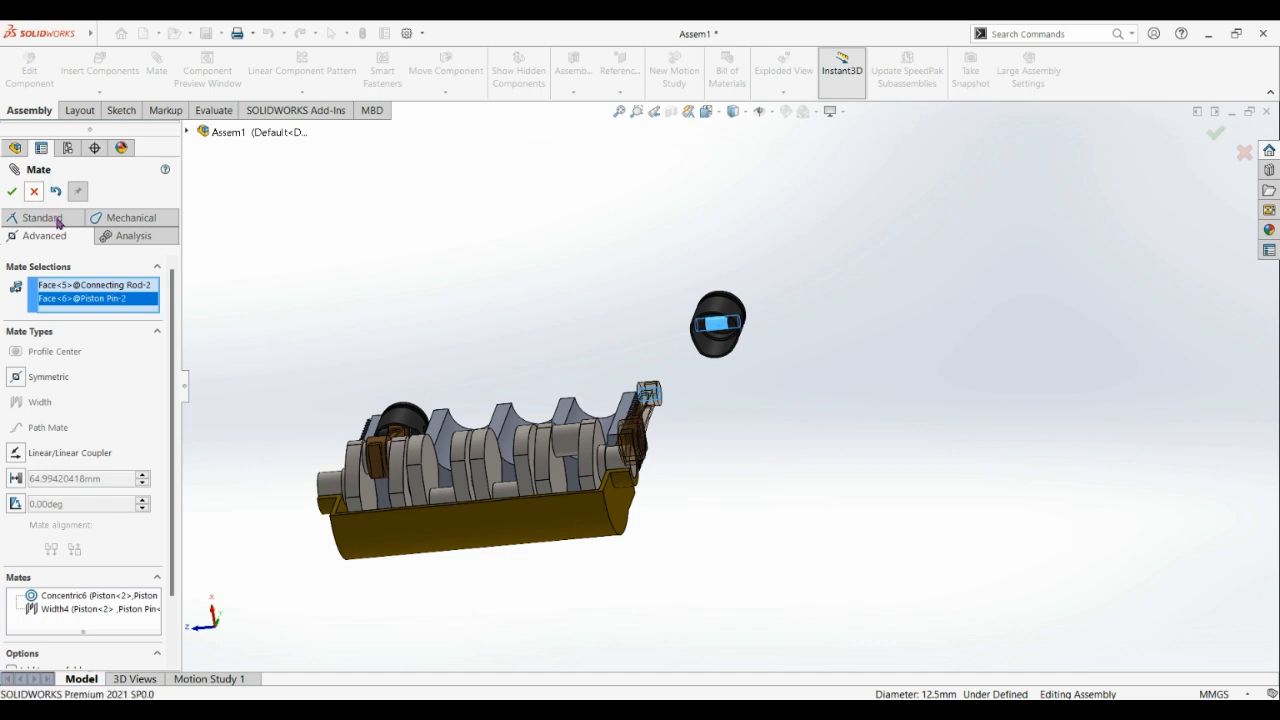
pyautogui.press('Escape')
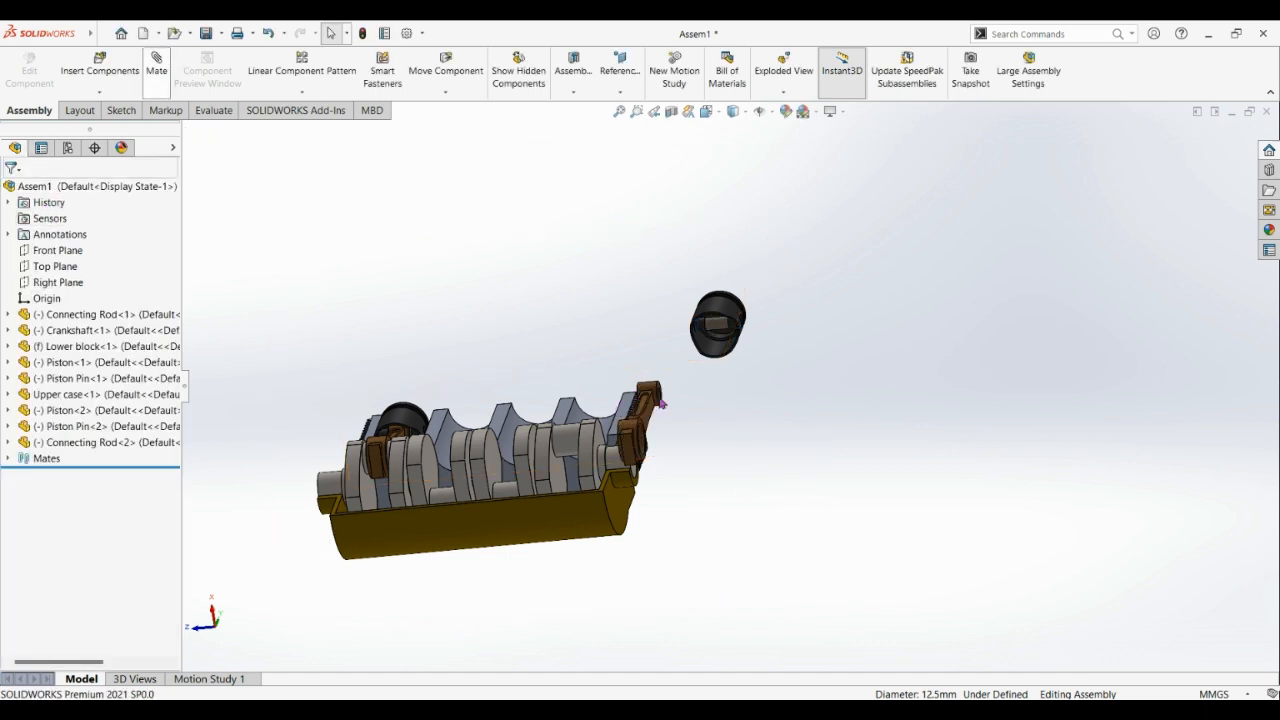
# Add a Coincident mate between the second Connecting Rod's small-end hole edge and the Piston Pin's outer face, and slide the rod clear of the Piston.
pyautogui.press('Return')
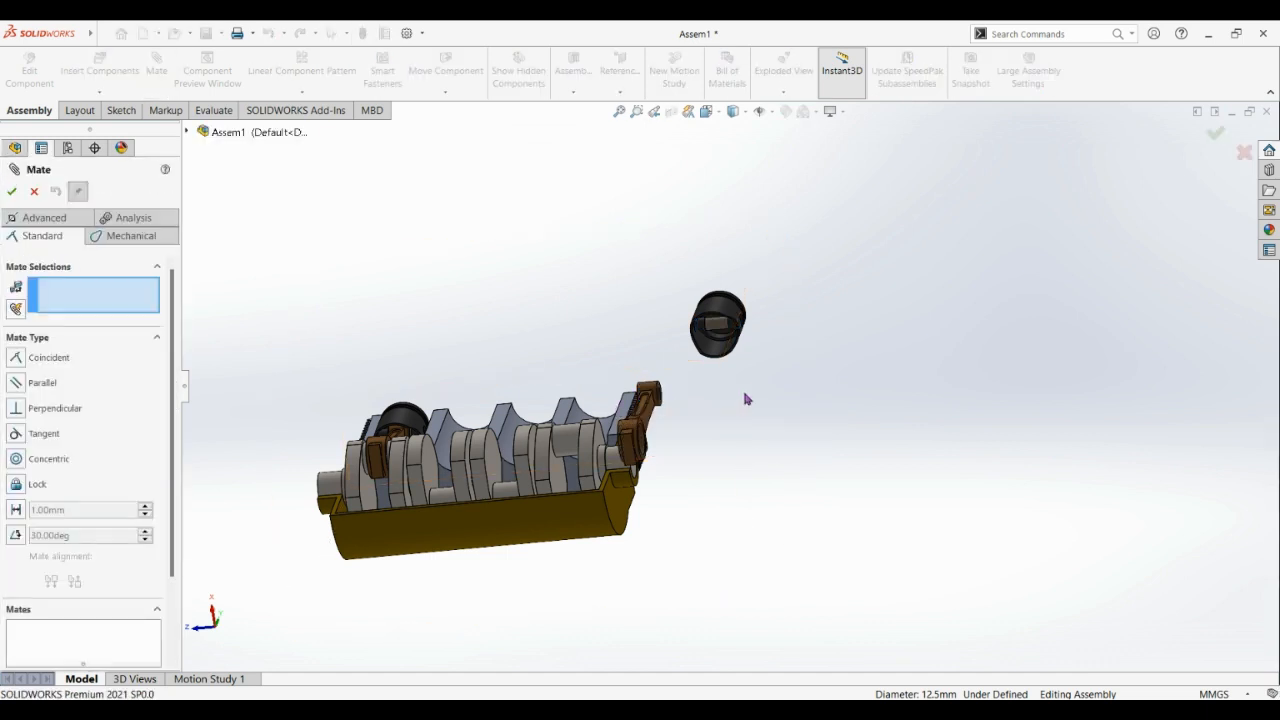
pyautogui.scroll(-3, 690, 398)
pyautogui.click(526, 396)
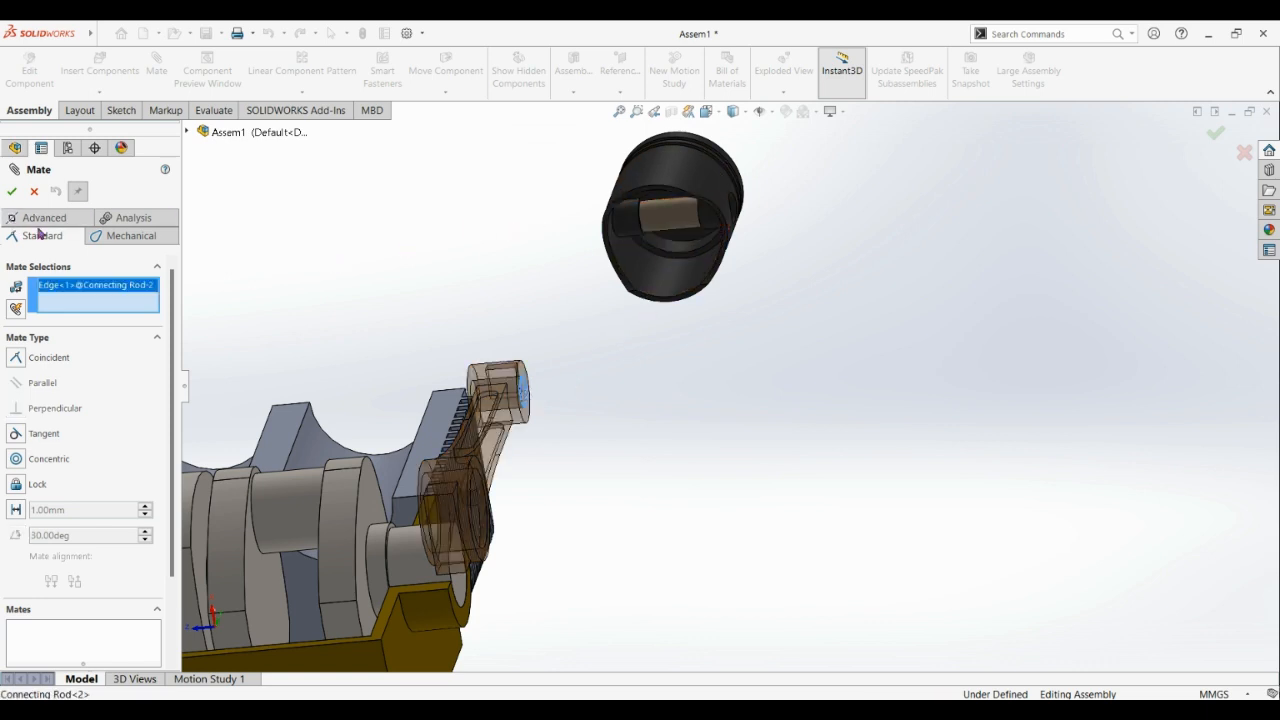
pyautogui.click(663, 227)
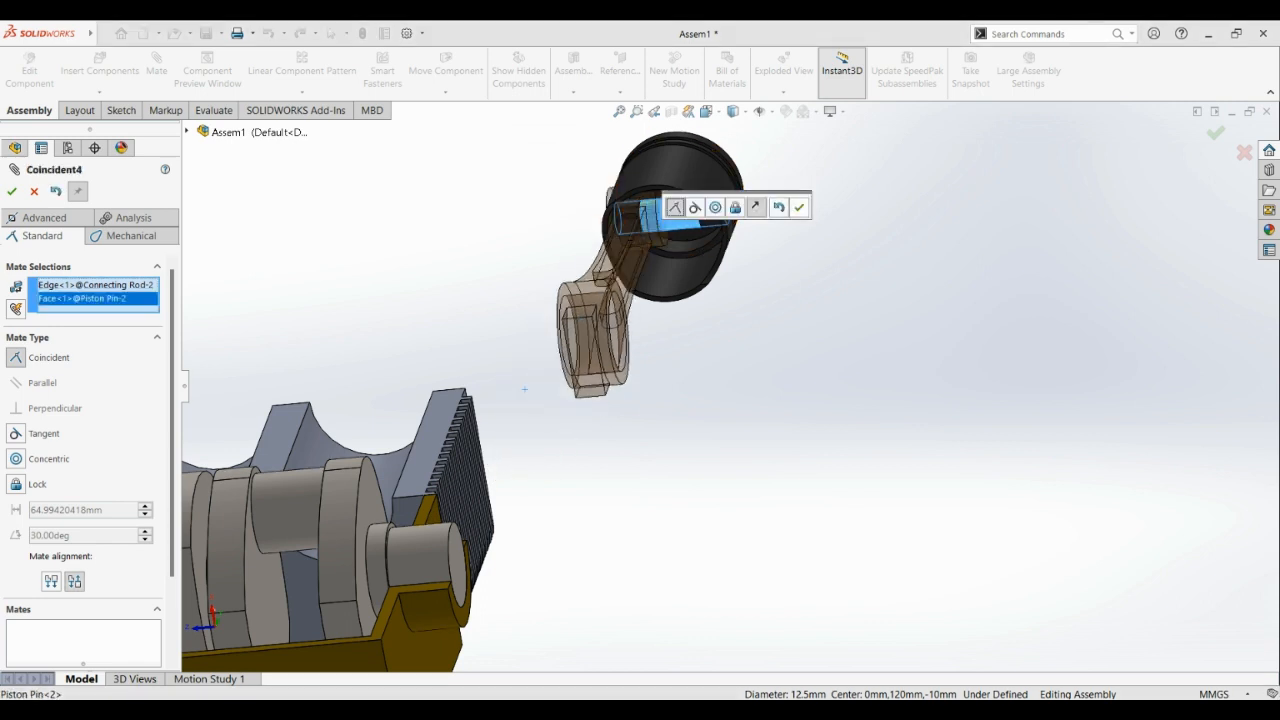
pyautogui.click(799, 207)
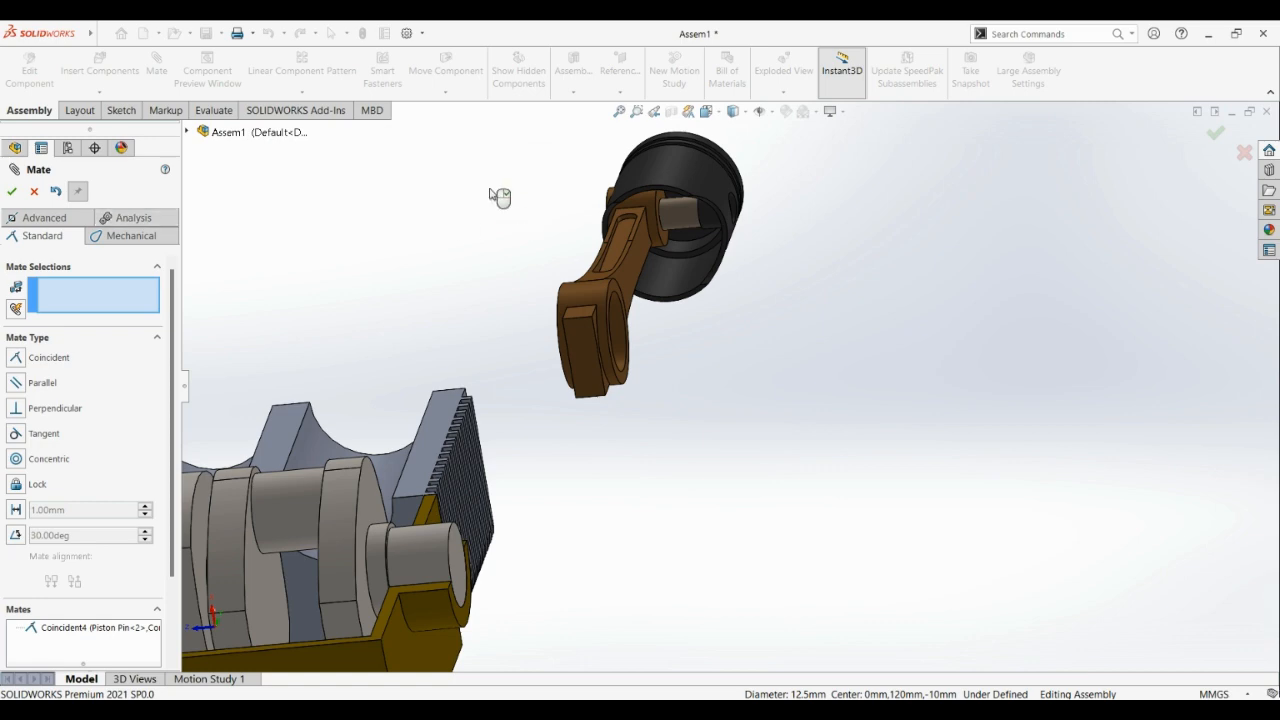
pyautogui.moveTo(497, 194); pyautogui.dragTo(570, 290, button='middle')
pyautogui.moveTo(1121, 544); pyautogui.dragTo(989, 543)
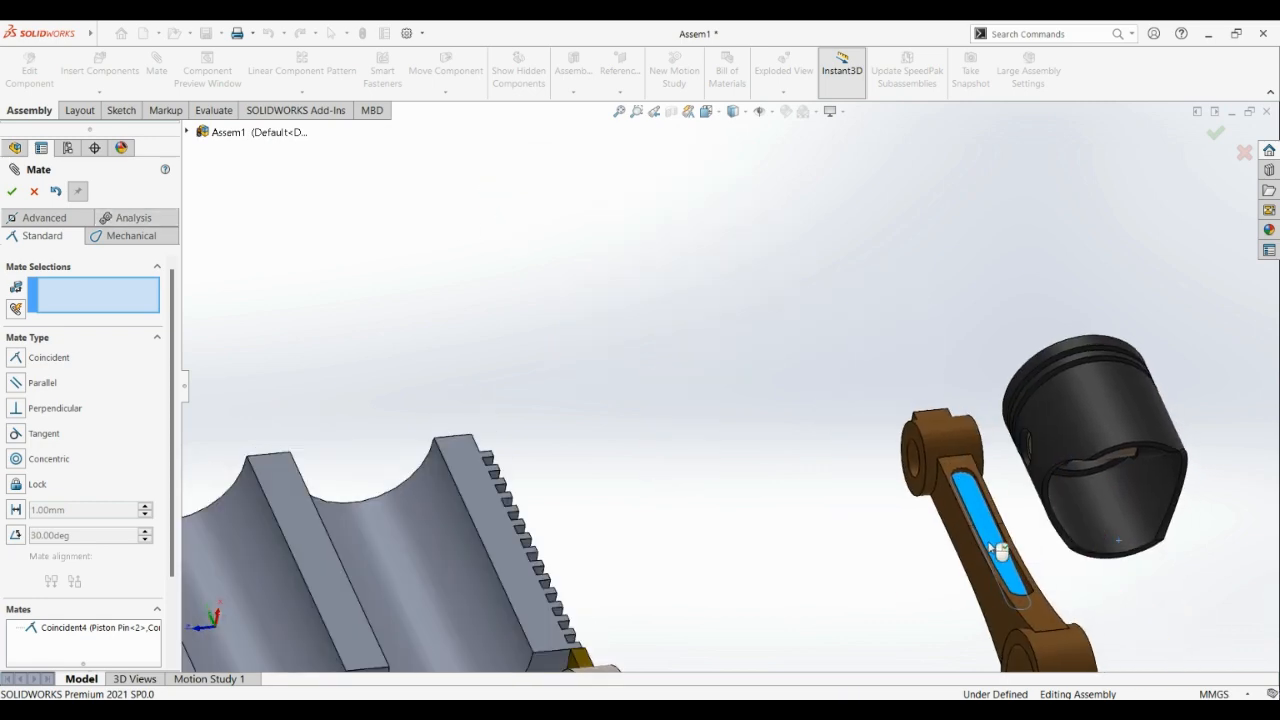
# Start a centered Width mate for the second Connecting Rod, using the second Piston's two inner pin-boss faces as width selections.
pyautogui.scroll(2, 1089, 463)
pyautogui.scroll(-4, 1090, 463)
pyautogui.moveTo(1023, 434); pyautogui.dragTo(960, 377, button='middle')
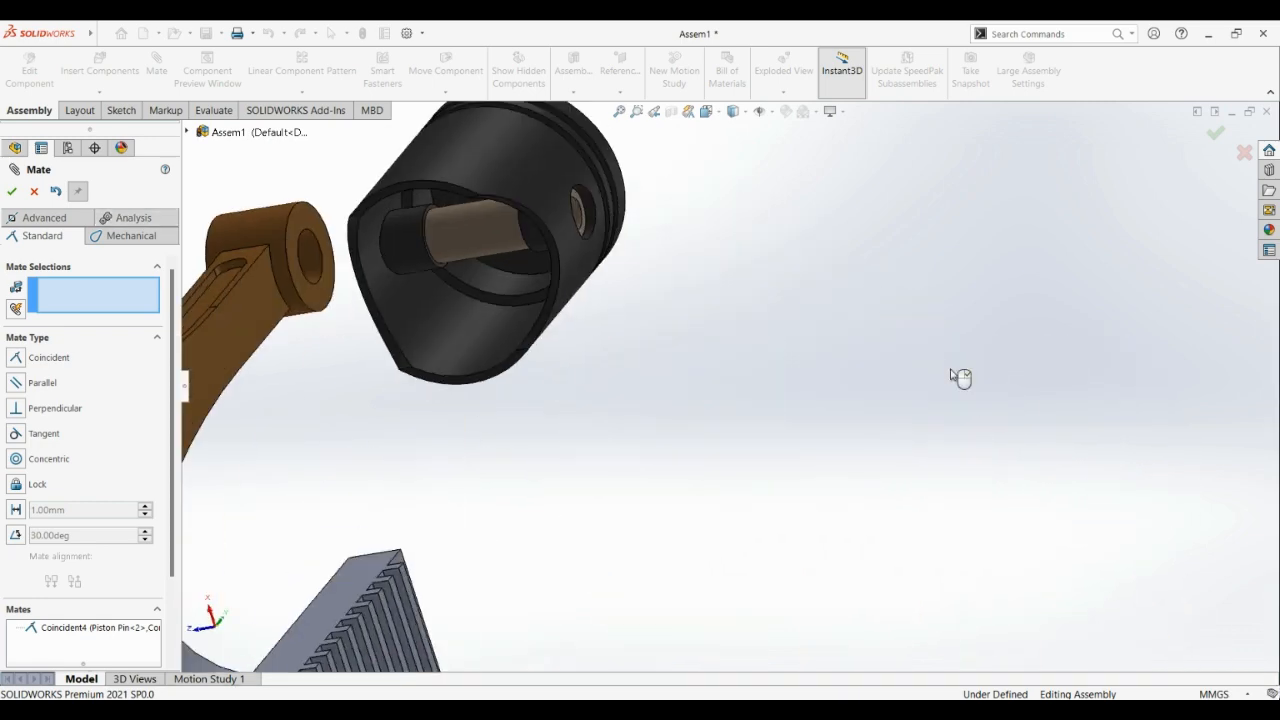
pyautogui.click(55, 218)
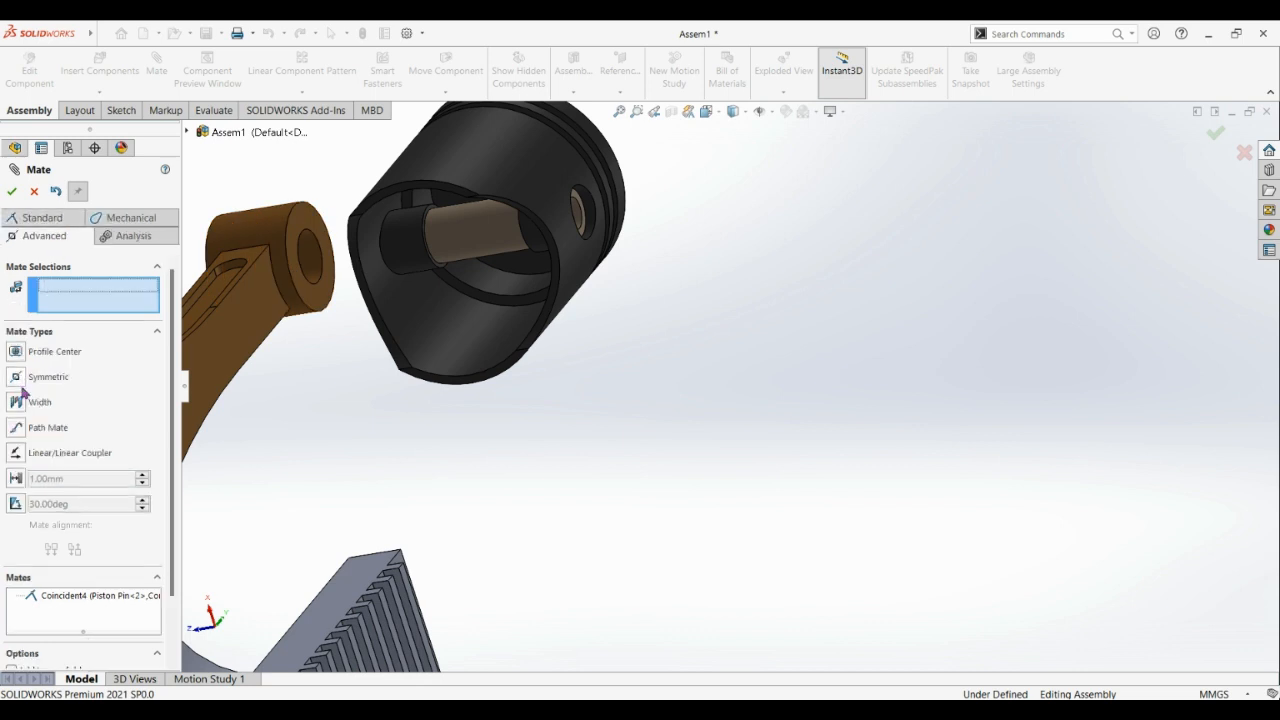
pyautogui.click(440, 270)
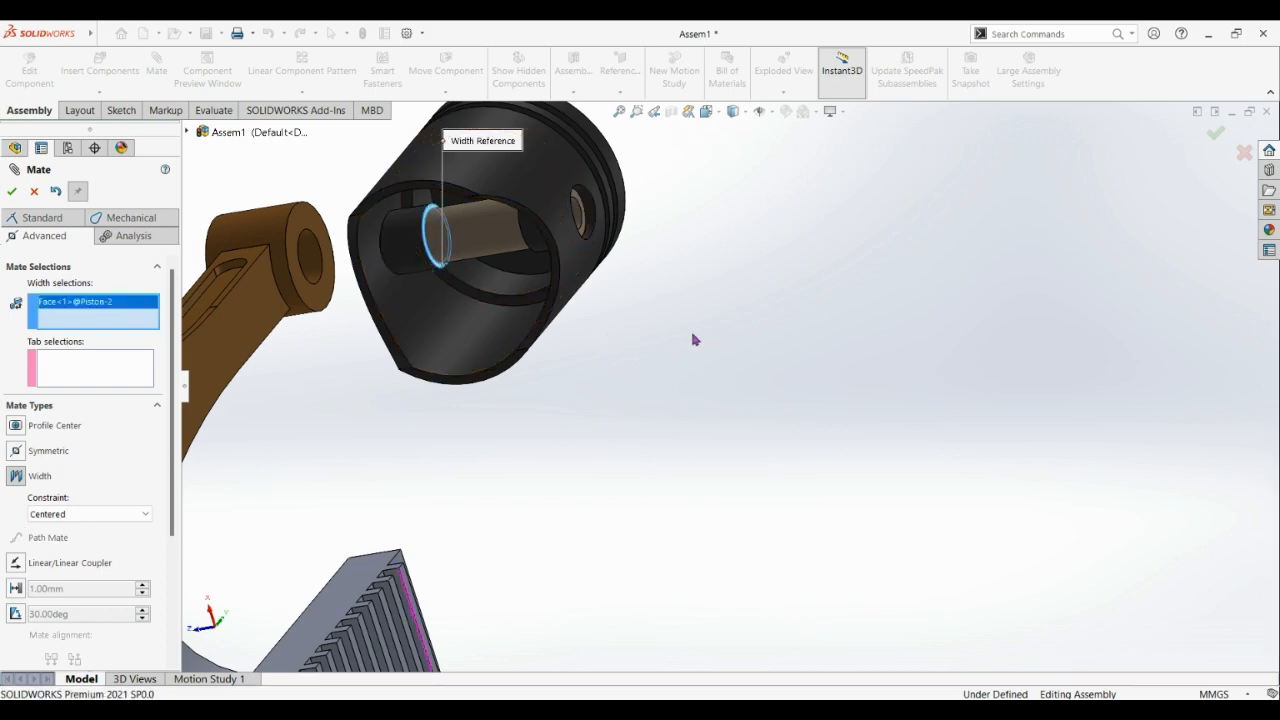
pyautogui.moveTo(695, 340); pyautogui.dragTo(948, 340, button='middle')
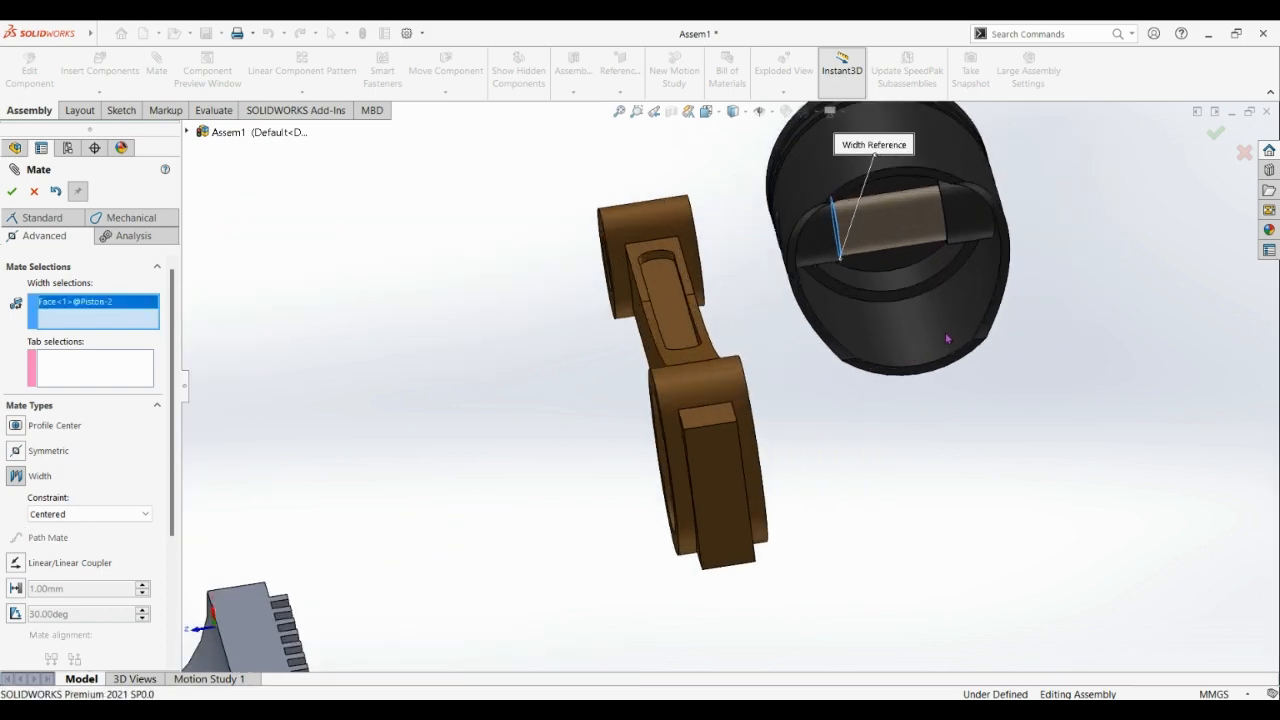
pyautogui.moveTo(971, 418); pyautogui.dragTo(1020, 368, button='middle')
pyautogui.scroll(-3, 935, 244)
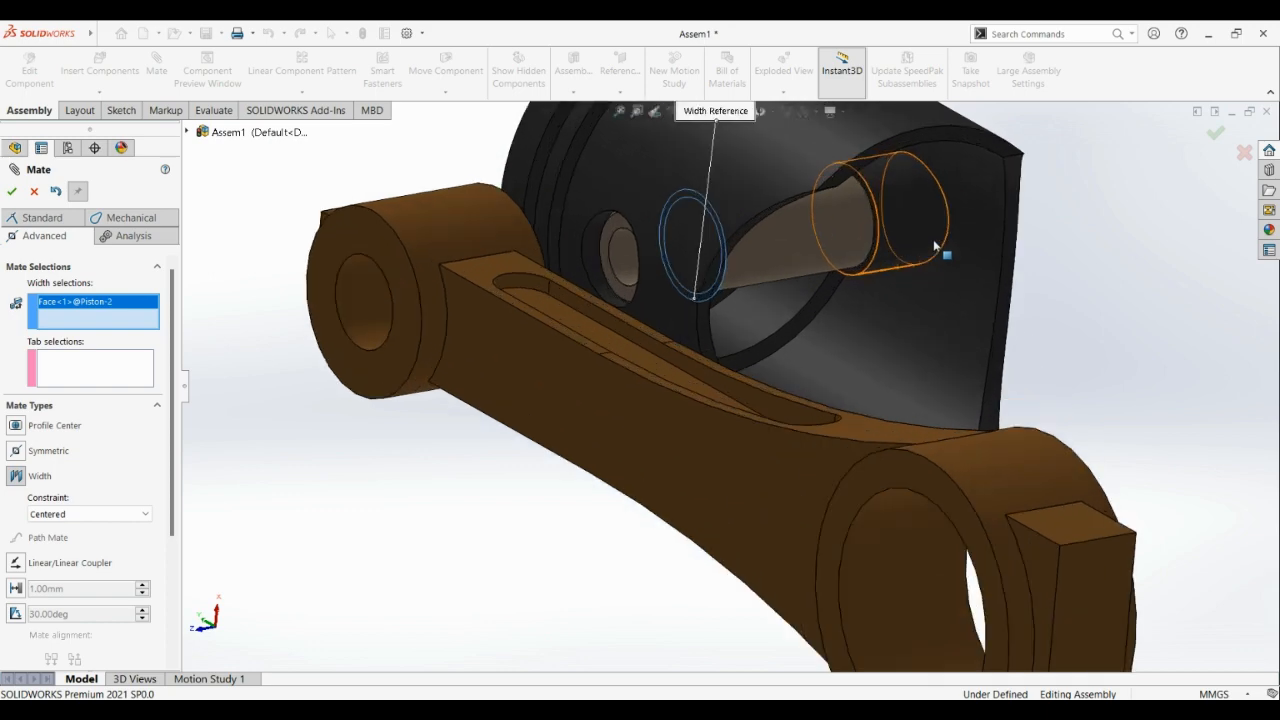
pyautogui.click(845, 277)
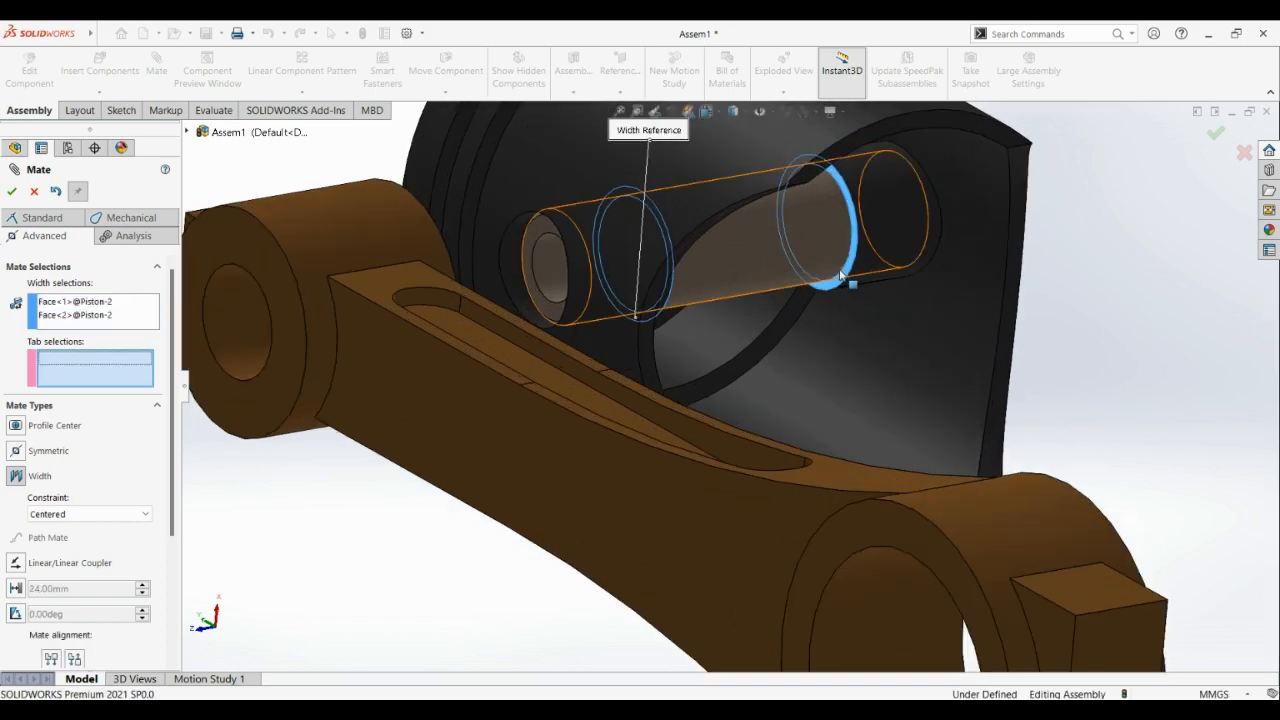
# Select both side faces of the second Connecting Rod's small end as the tab selections and accept the Width mate.
pyautogui.scroll(4, 985, 299)
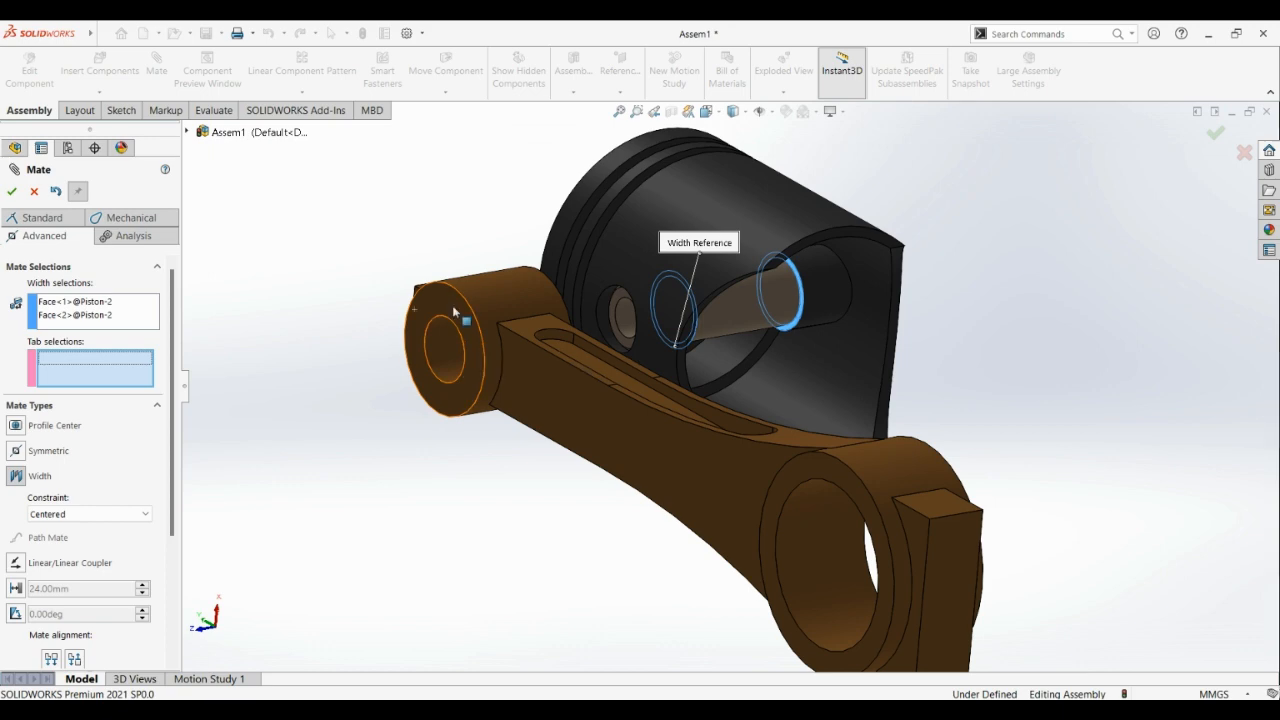
pyautogui.click(465, 343)
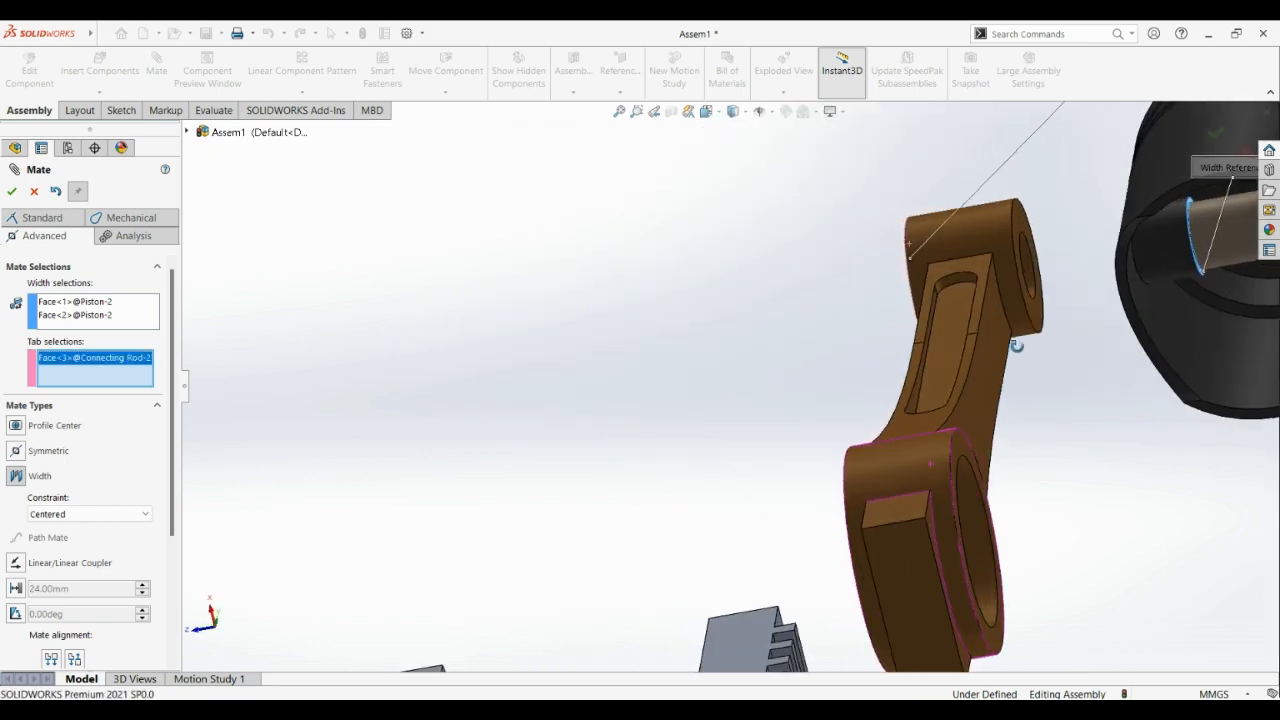
pyautogui.click(1117, 294)
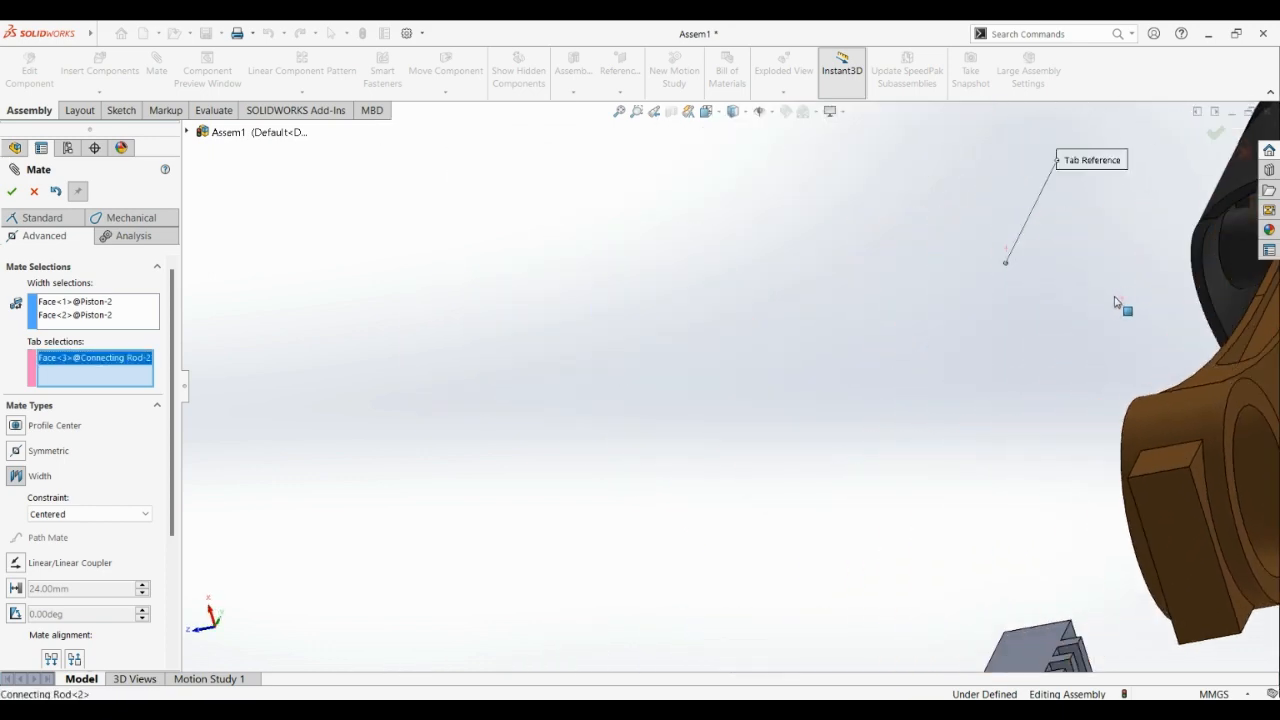
pyautogui.click(11, 191)
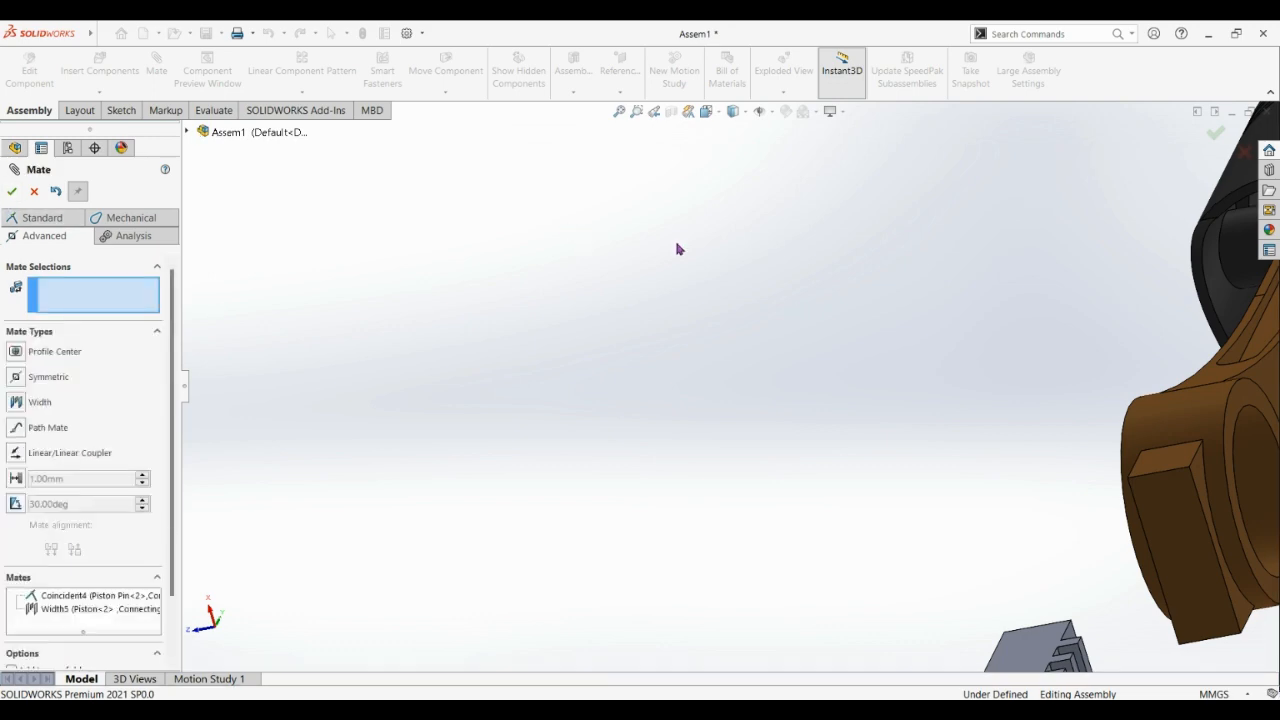
# Add a Concentric mate between the second Connecting Rod's big-end bore and the Crankshaft's second crankpin.
pyautogui.moveTo(955, 282); pyautogui.dragTo(823, 479, button='middle')
pyautogui.scroll(3, 823, 479)
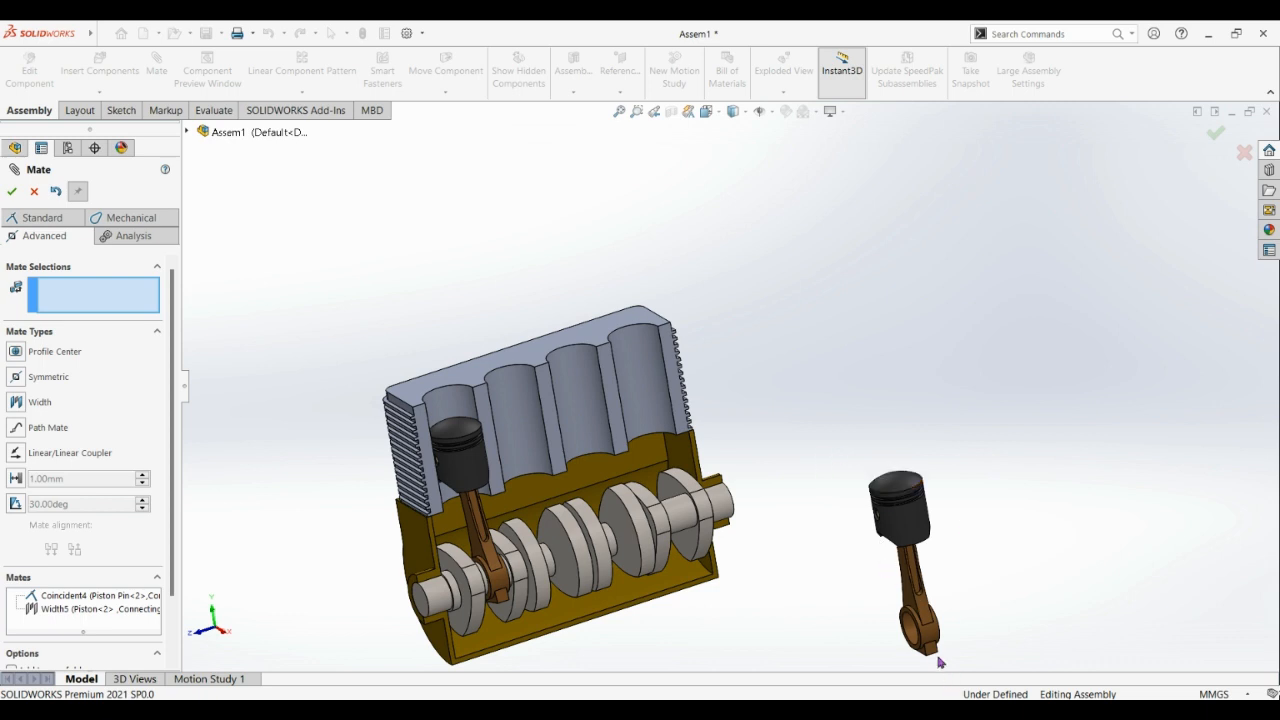
pyautogui.click(913, 634)
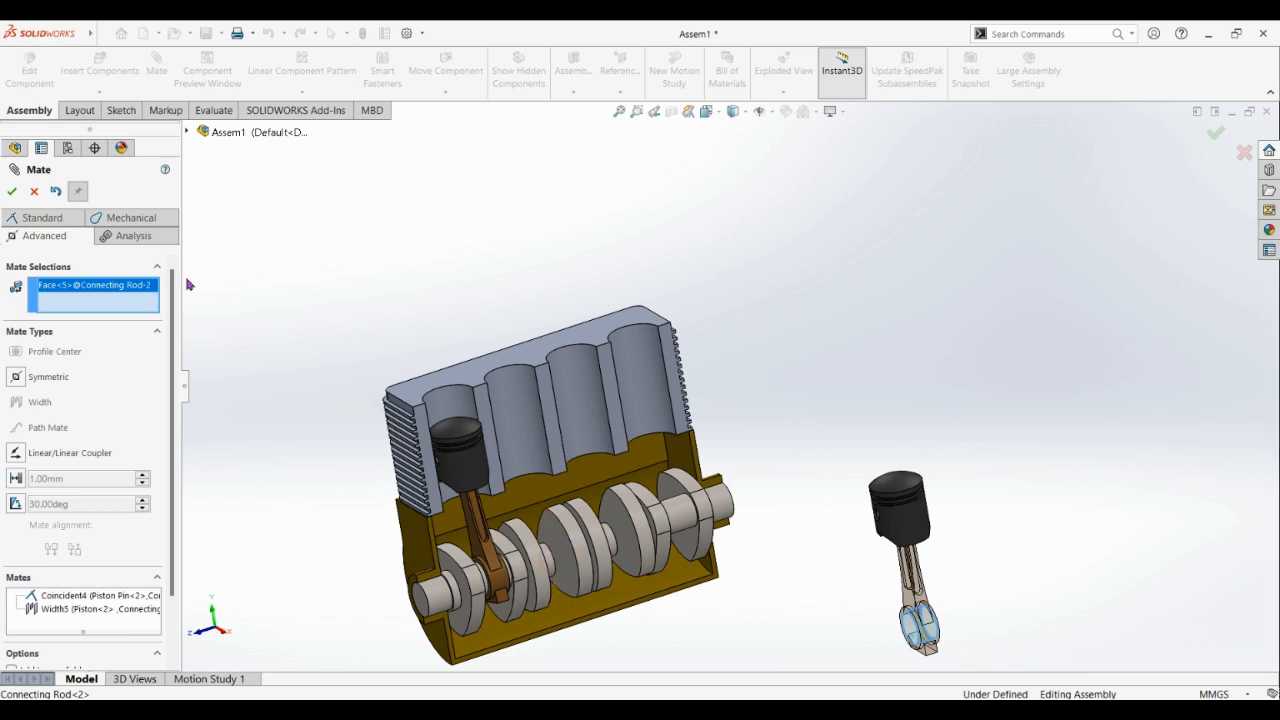
pyautogui.click(42, 218)
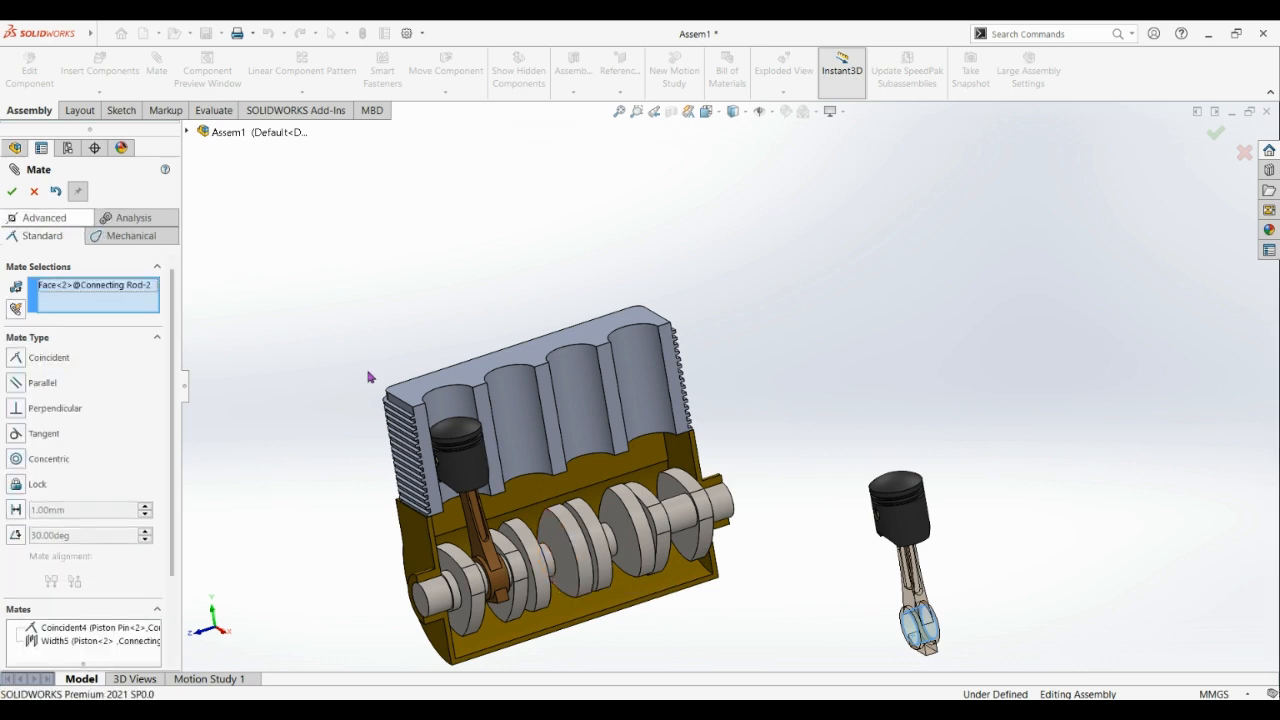
pyautogui.click(552, 569)
pyautogui.moveTo(866, 438); pyautogui.dragTo(862, 441)
pyautogui.click(534, 587)
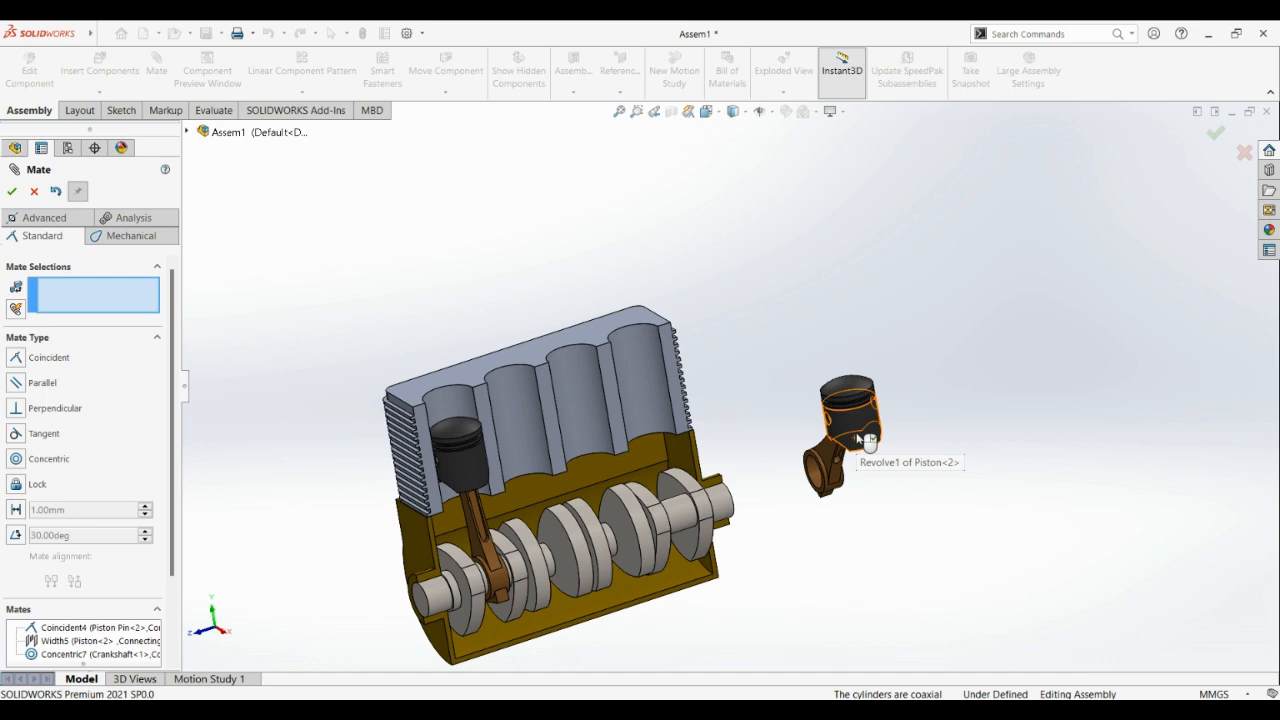
# Add a Concentric mate between the second Piston's outer face and the Upper case's second cylinder bore, and finish mating.
pyautogui.click(866, 440)
pyautogui.click(531, 424)
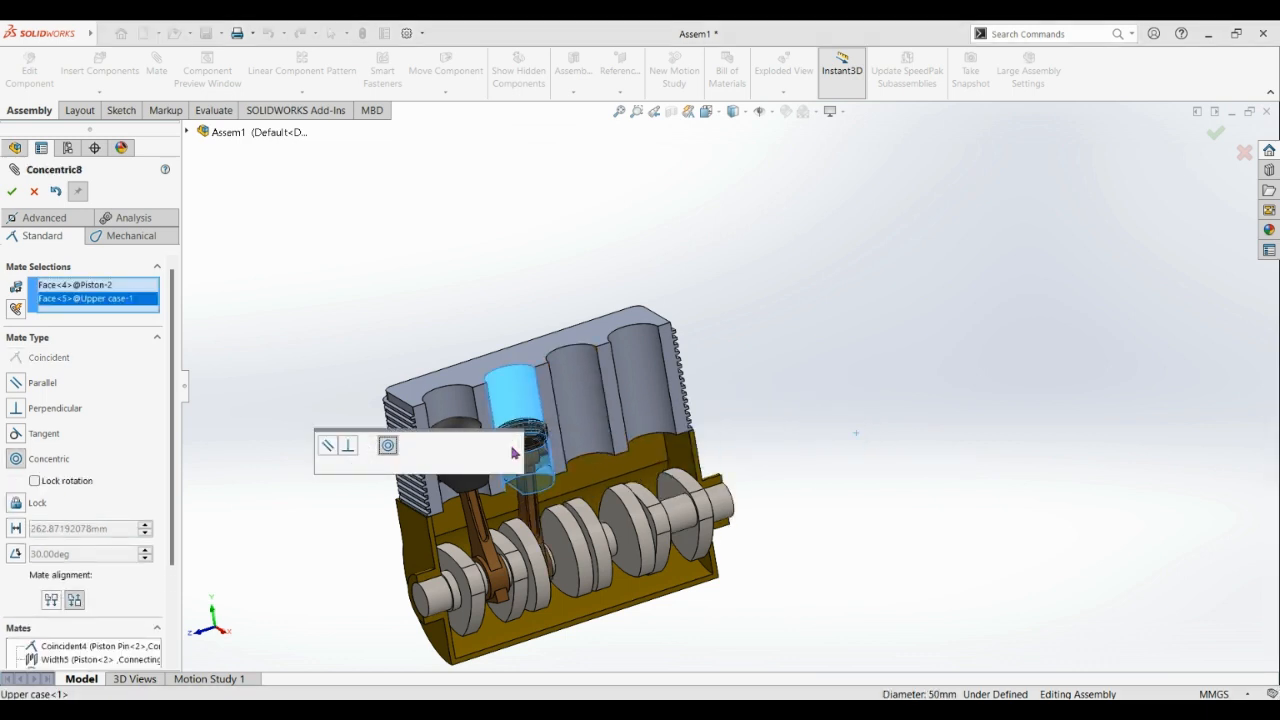
pyautogui.press('Return')
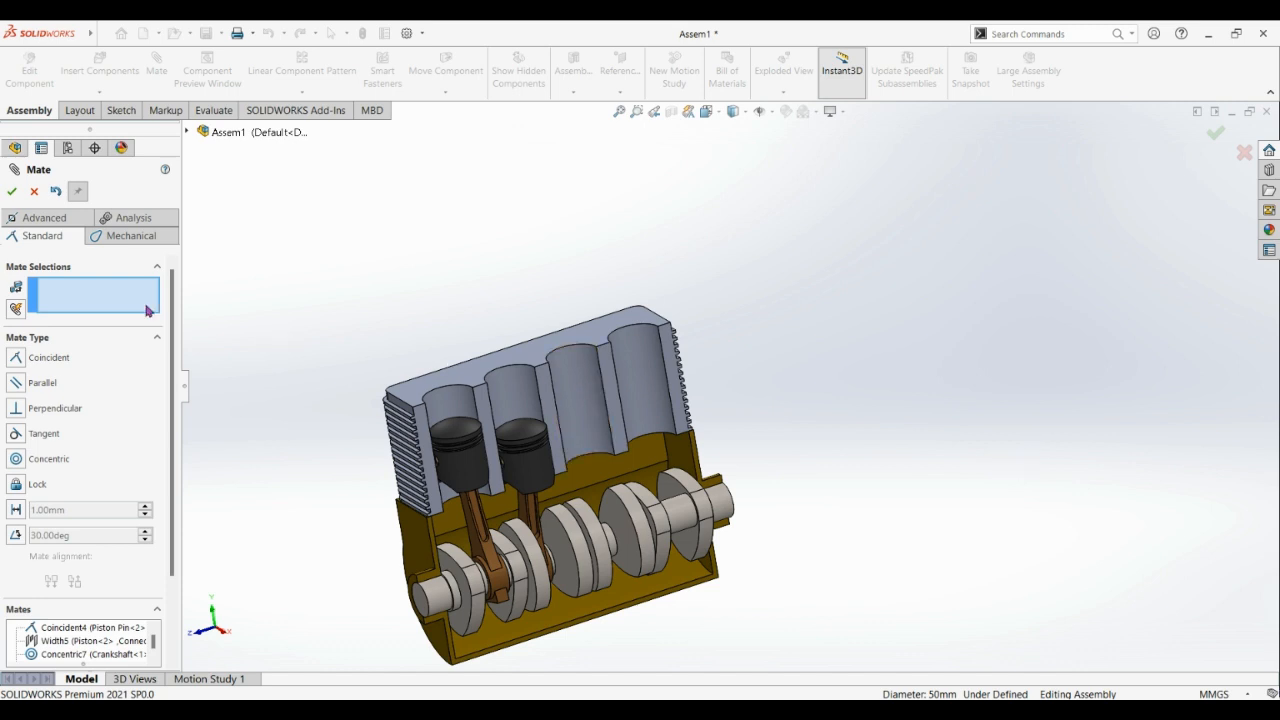
pyautogui.click(14, 192)
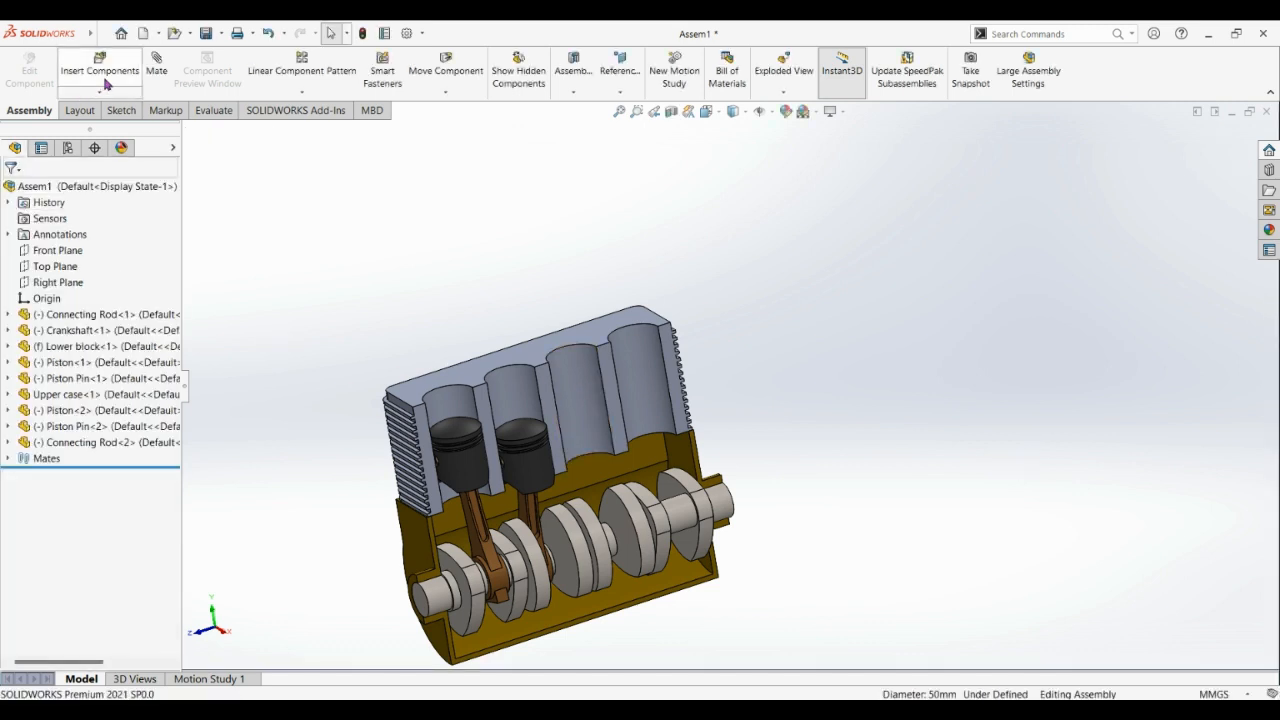
# Insert a third Piston and a third Piston Pin from the 4-Cylinder Engine Project Final folder, placing them beside the engine.
pyautogui.click(105, 82)
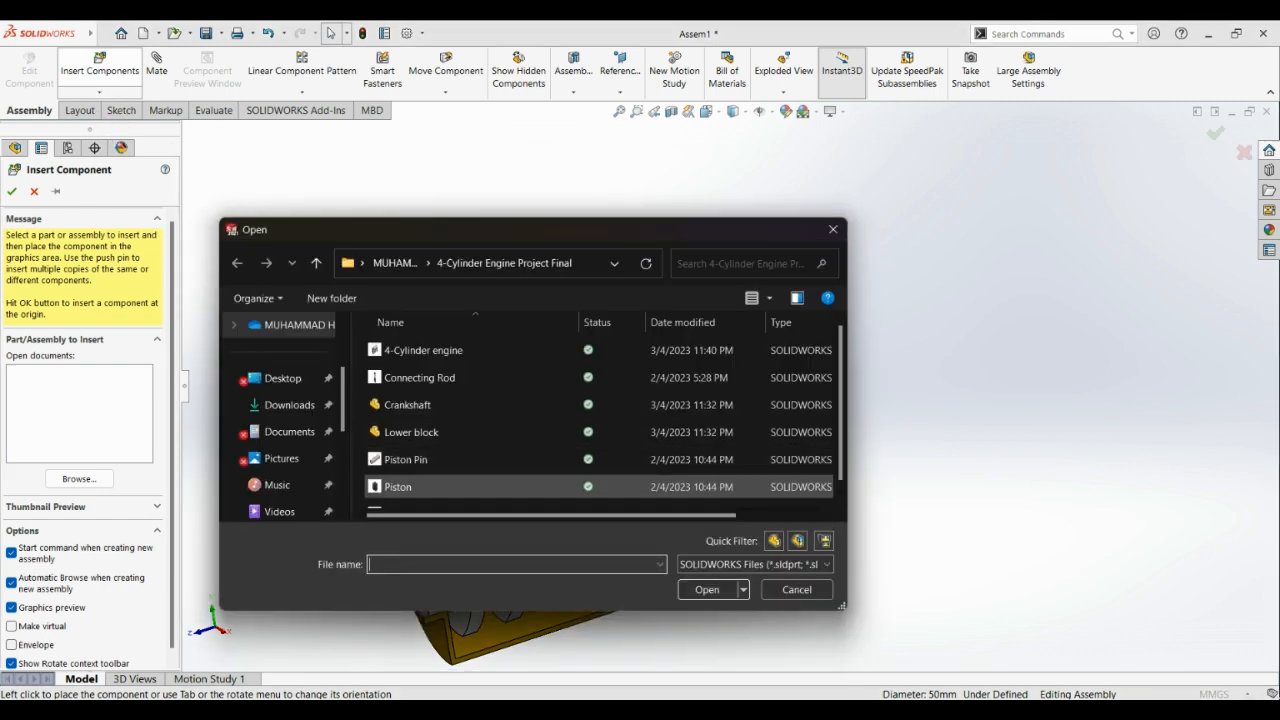
pyautogui.click(398, 486)
pyautogui.scroll(1, 447, 421)
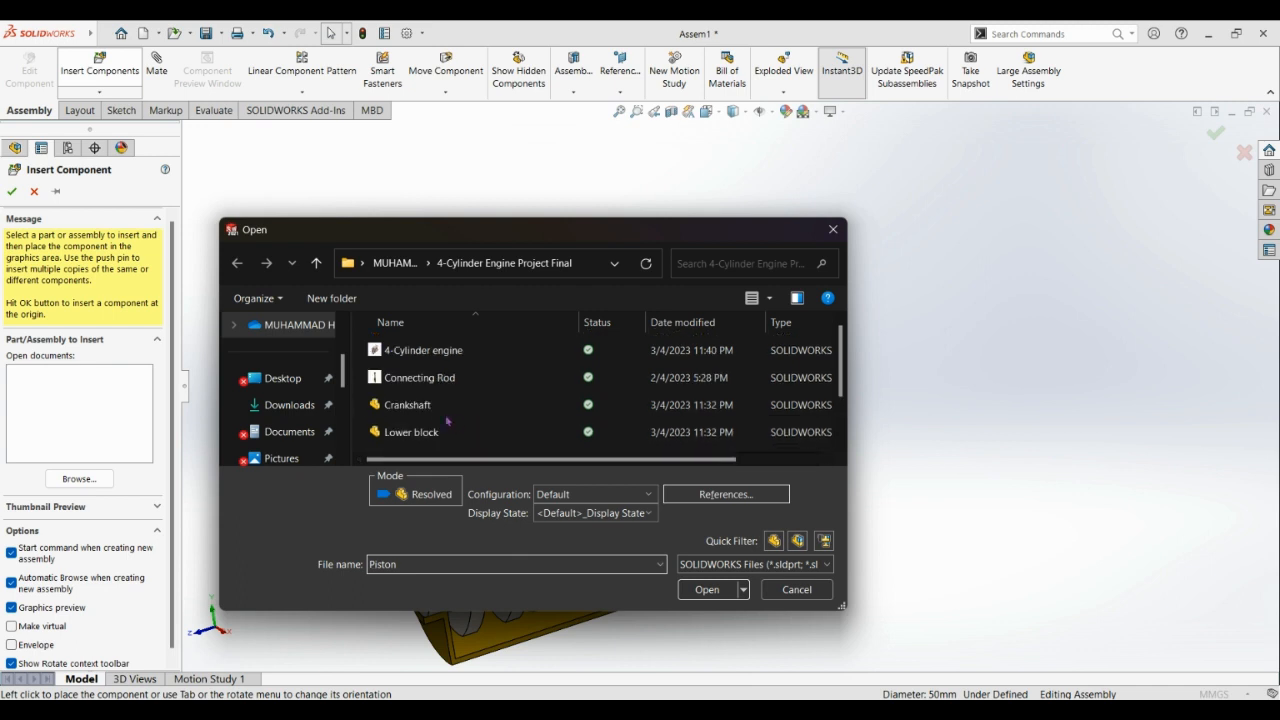
pyautogui.scroll(-1, 447, 421)
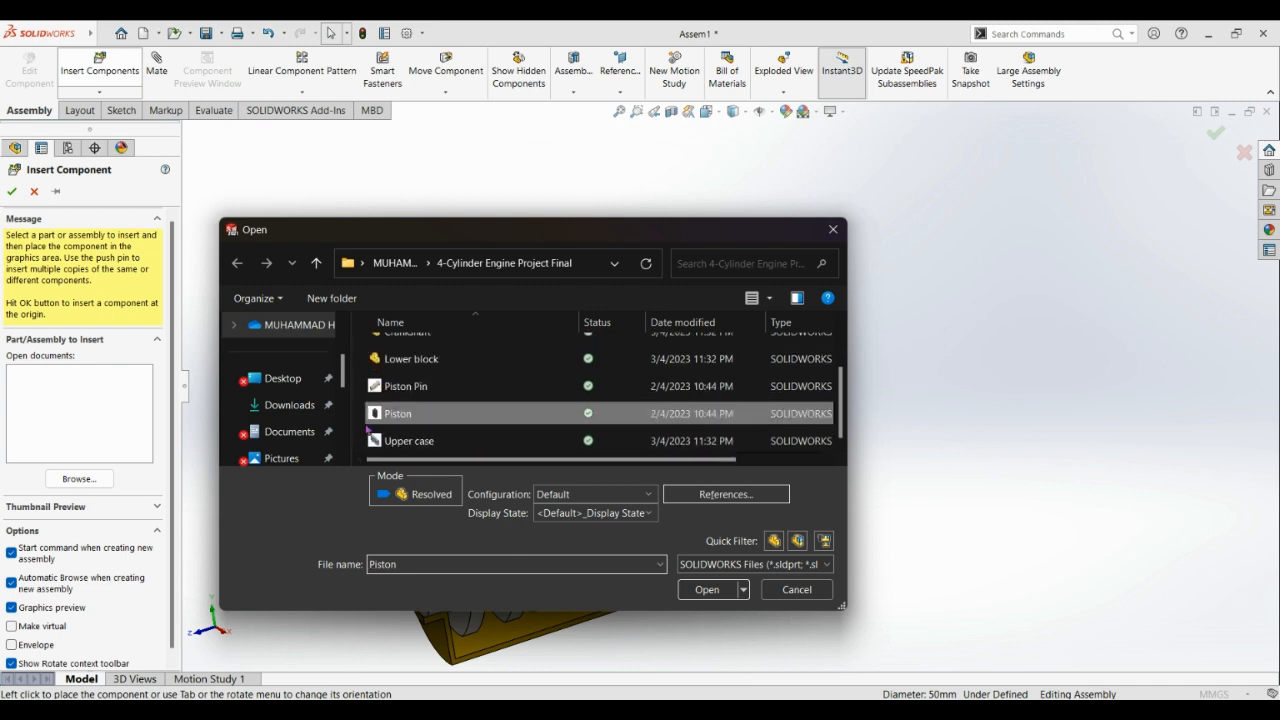
pyautogui.moveTo(363, 424); pyautogui.dragTo(412, 392)
pyautogui.click(707, 589)
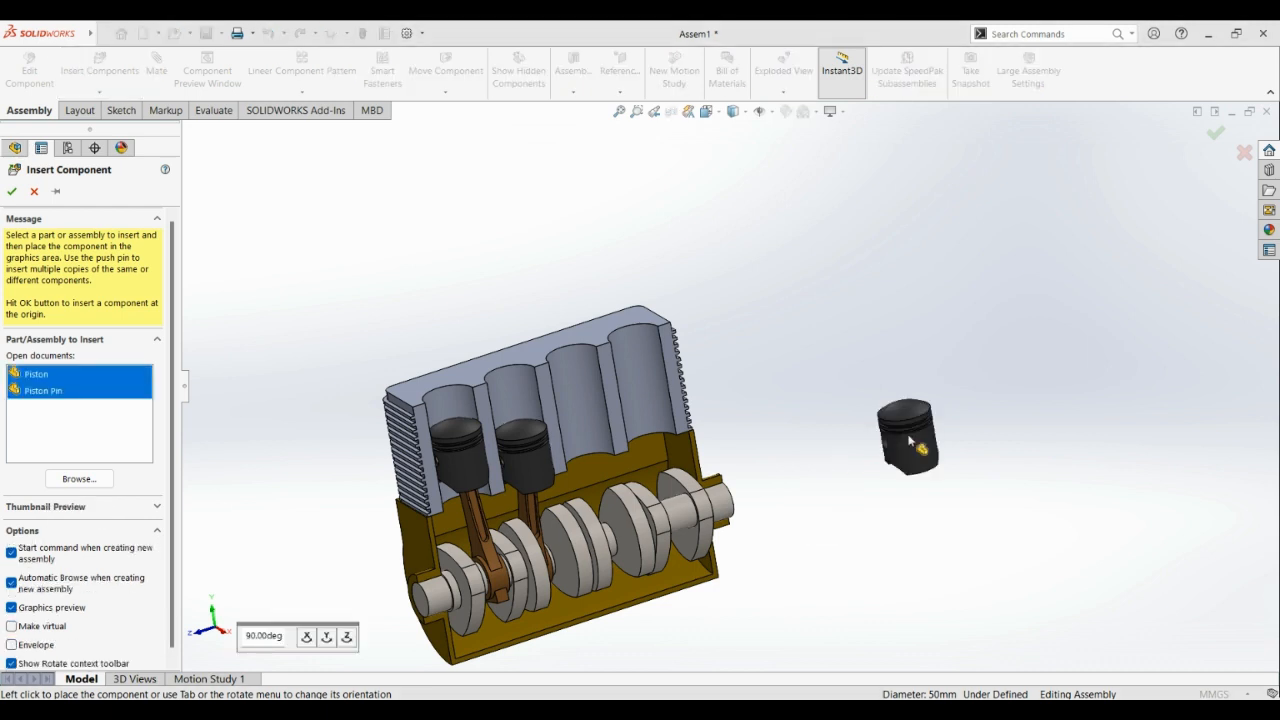
pyautogui.click(905, 415)
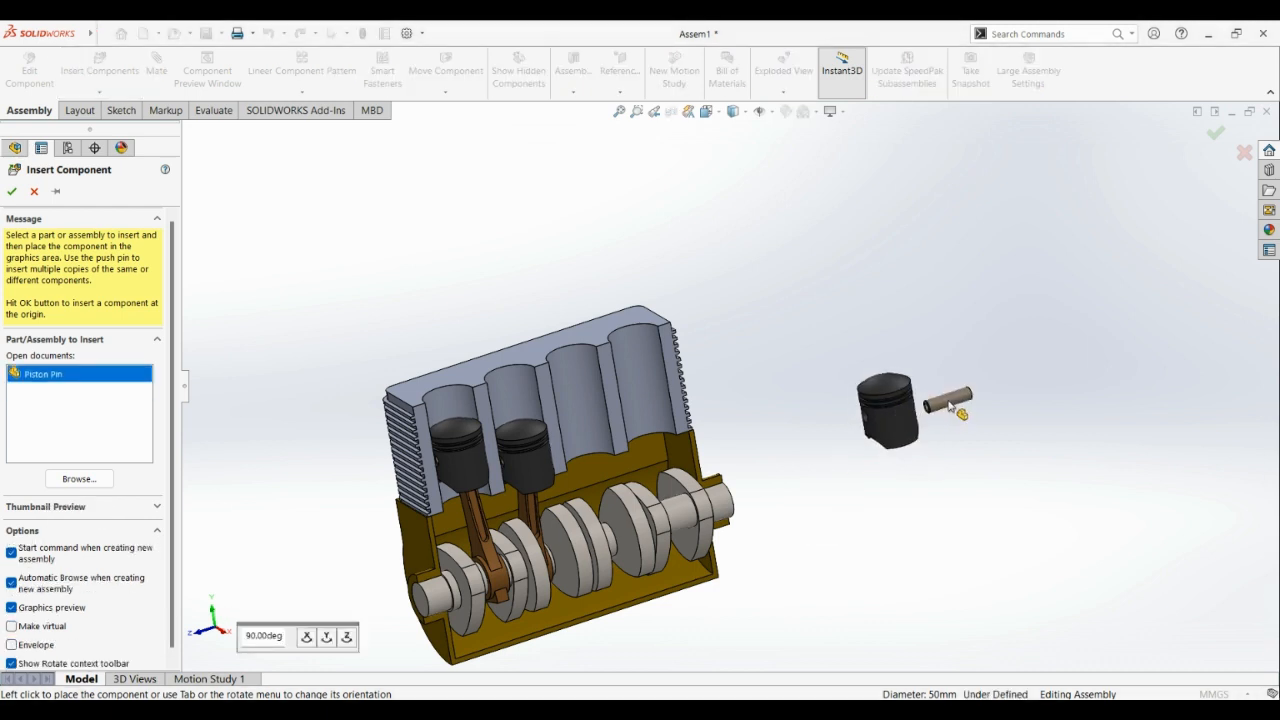
pyautogui.click(958, 398)
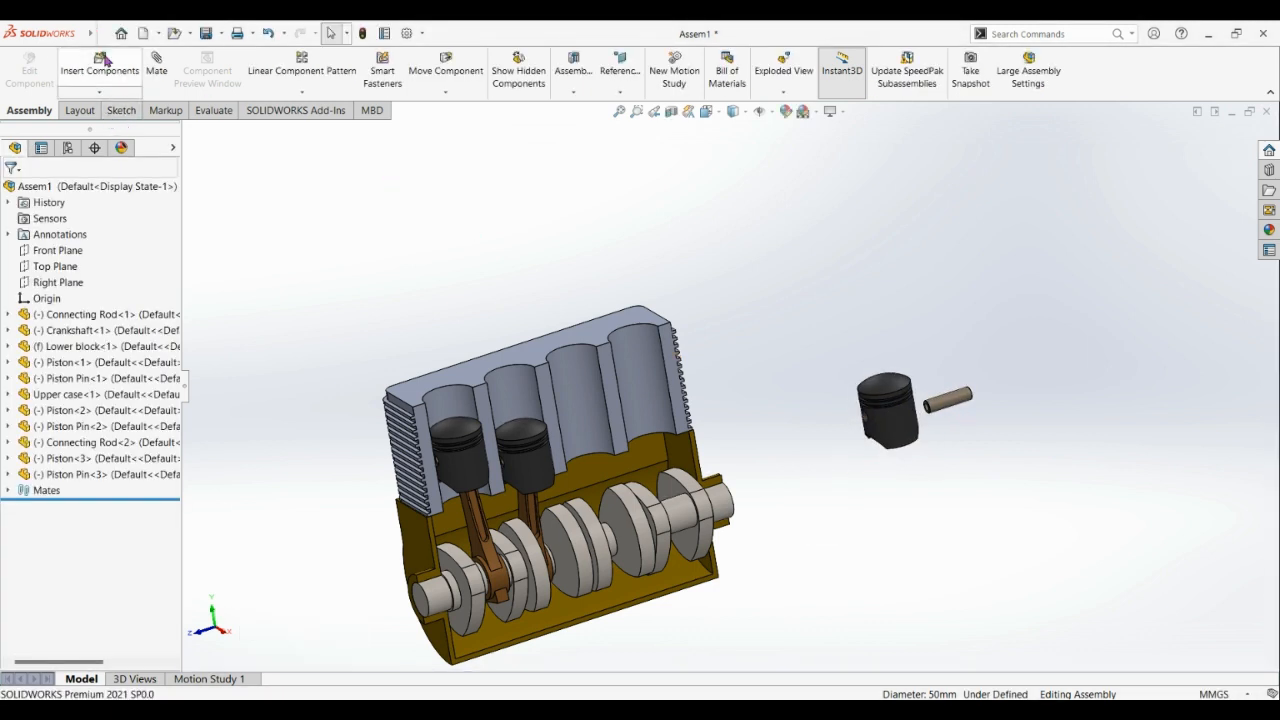
# Insert a third Connecting Rod and place it next to the third Piston Pin.
pyautogui.click(99, 62)
pyautogui.click(100, 478)
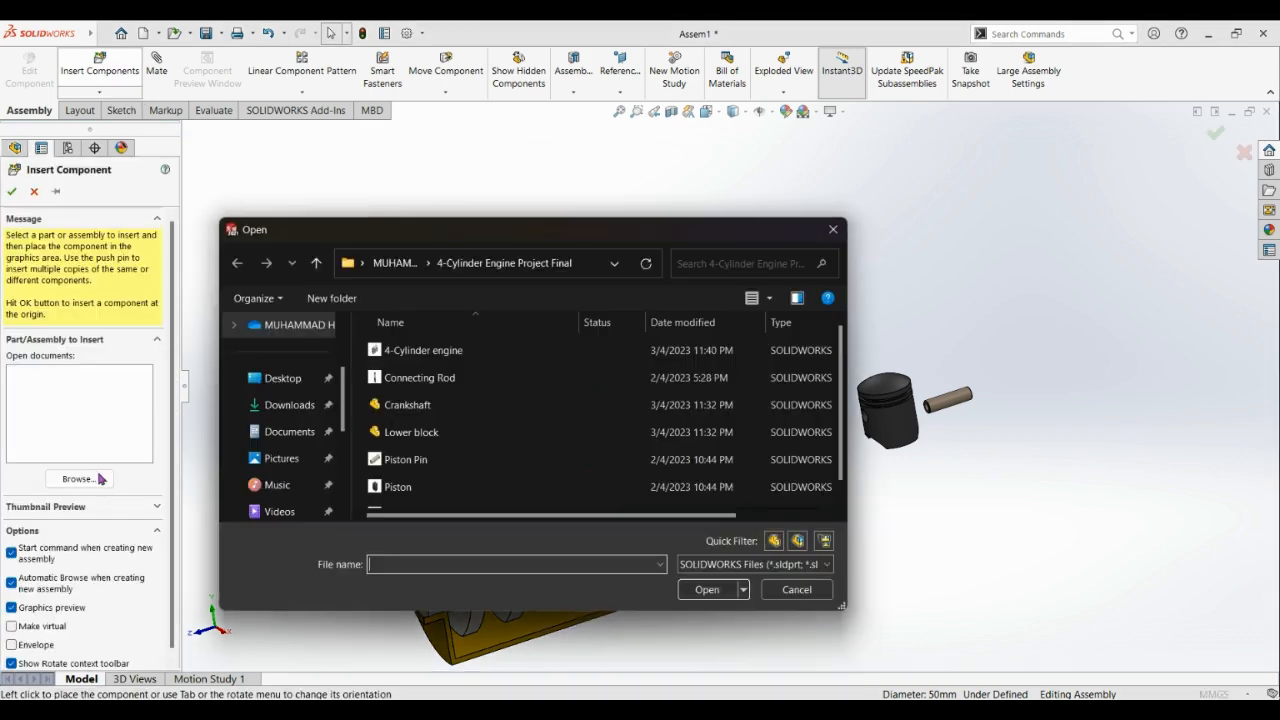
pyautogui.click(440, 377)
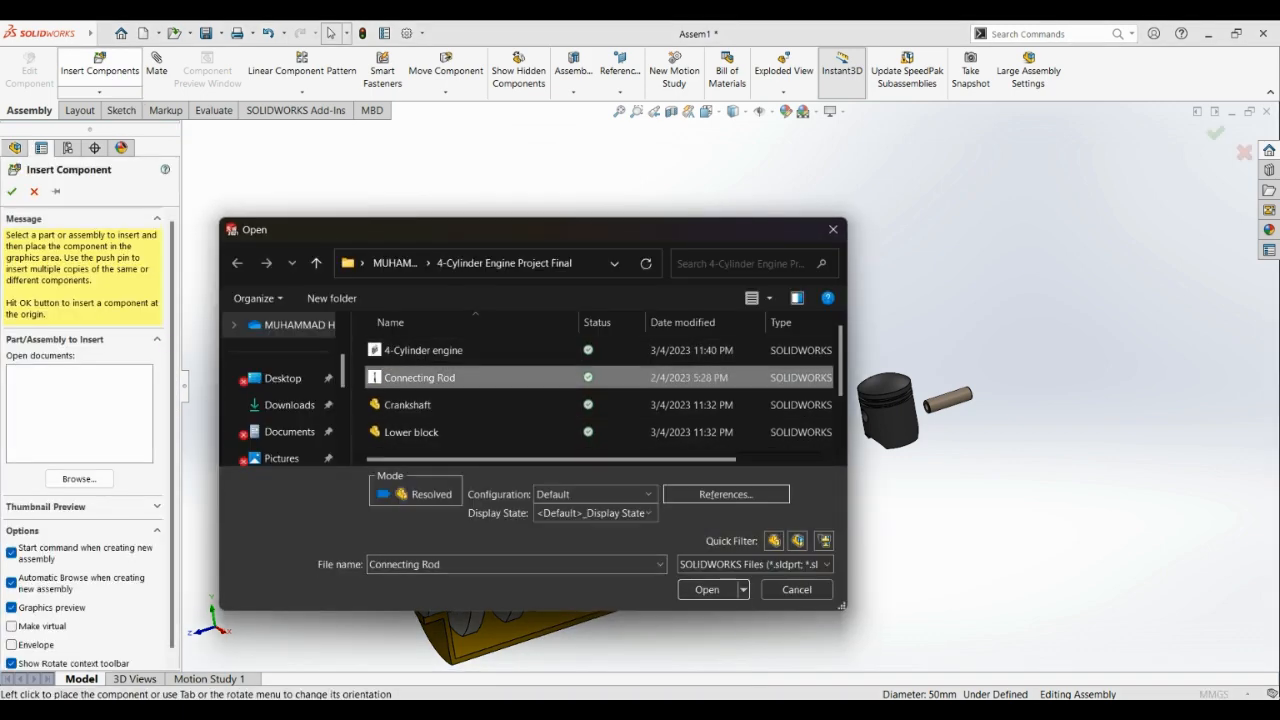
pyautogui.click(707, 589)
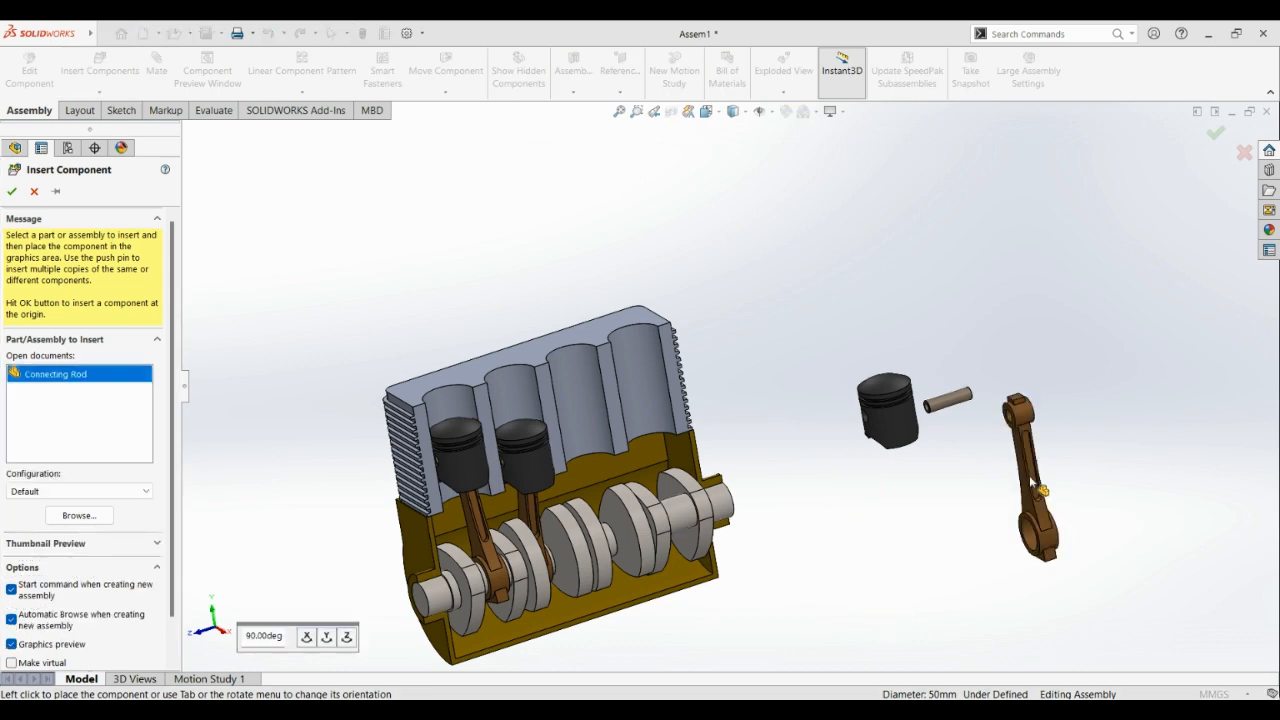
pyautogui.click(1035, 485)
# Add a Concentric mate between the third Piston Pin's outer face and the third Piston's pin hole.
pyautogui.scroll(-5, 1029, 480)
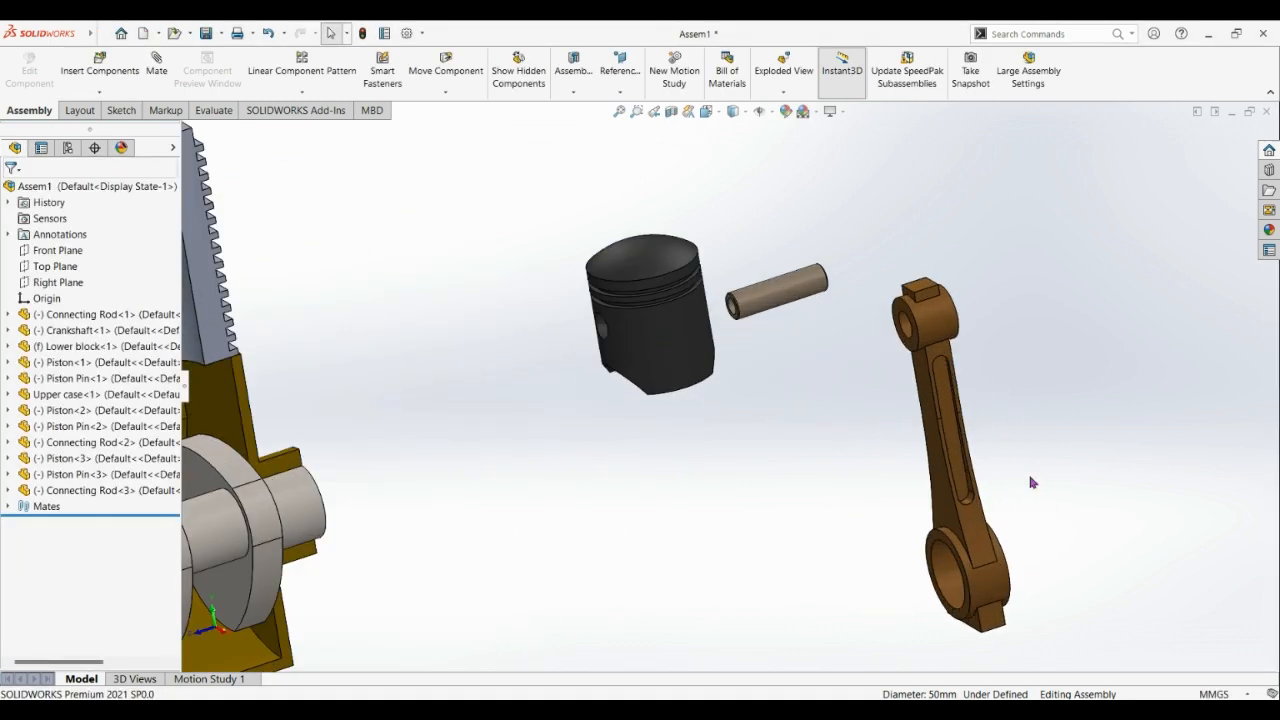
pyautogui.scroll(1, 746, 468)
pyautogui.moveTo(746, 468); pyautogui.dragTo(730, 312, button='middle')
pyautogui.click(712, 304)
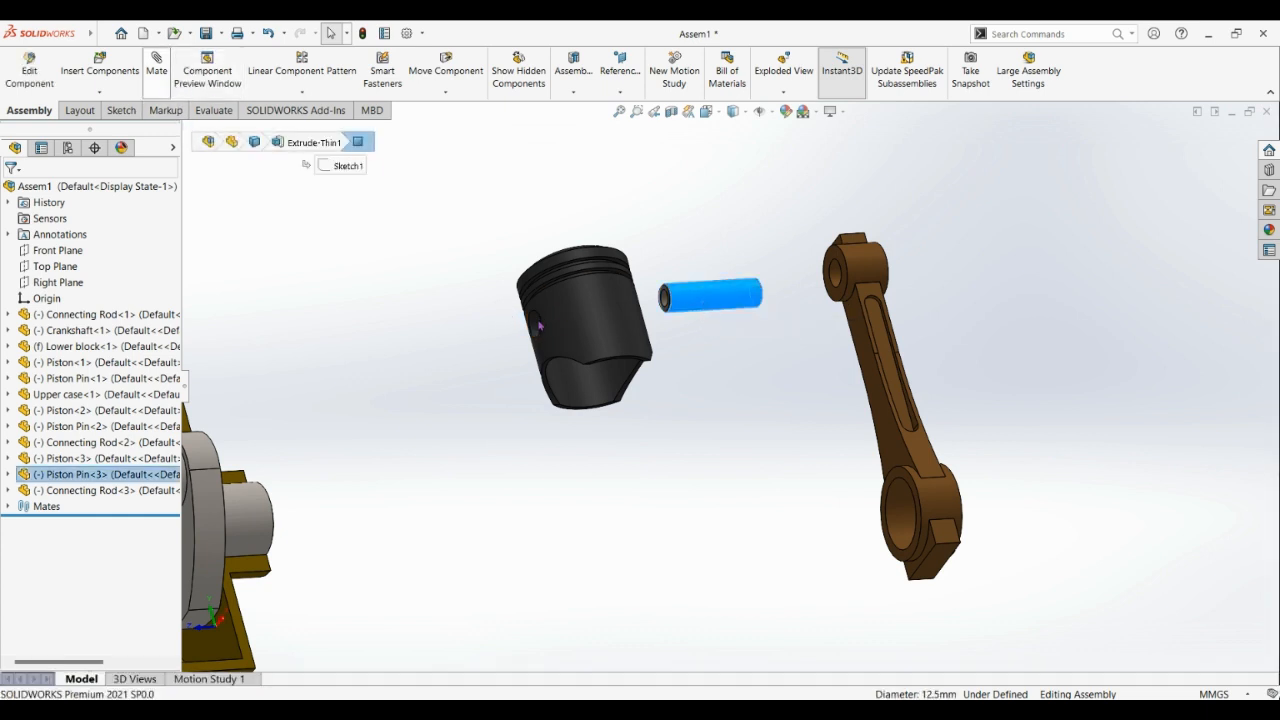
pyautogui.click(538, 328)
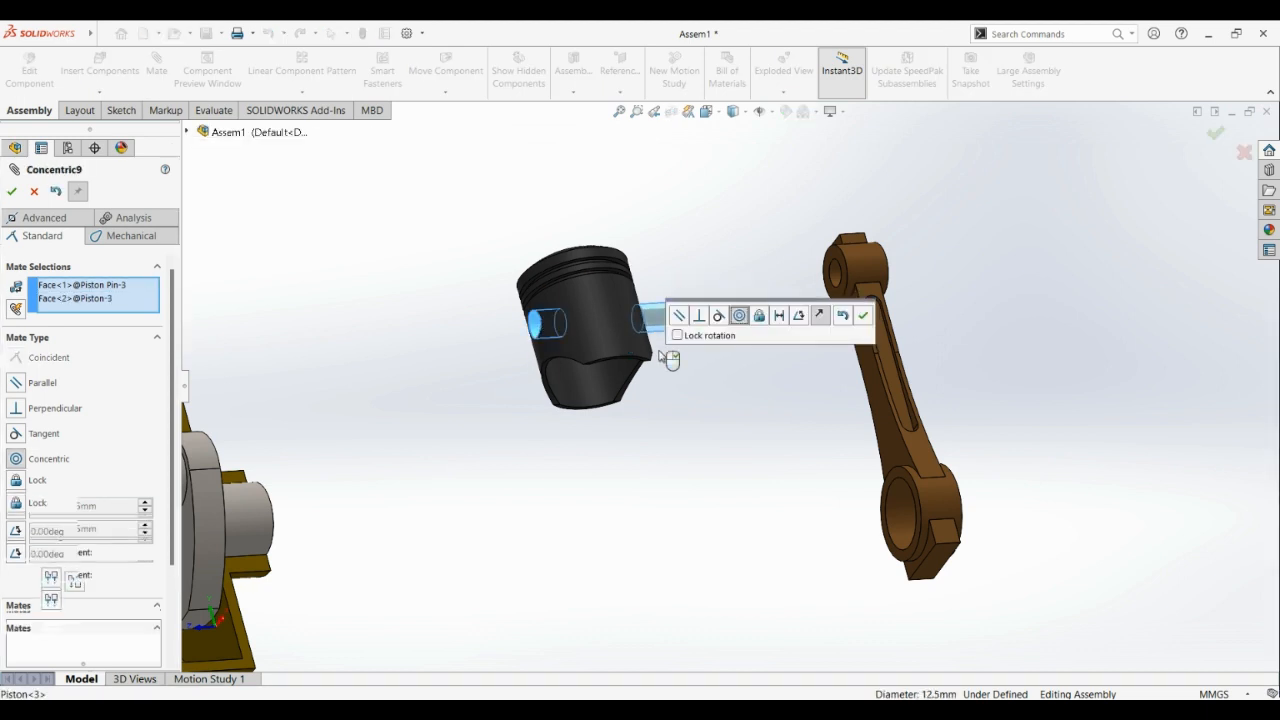
pyautogui.click(862, 315)
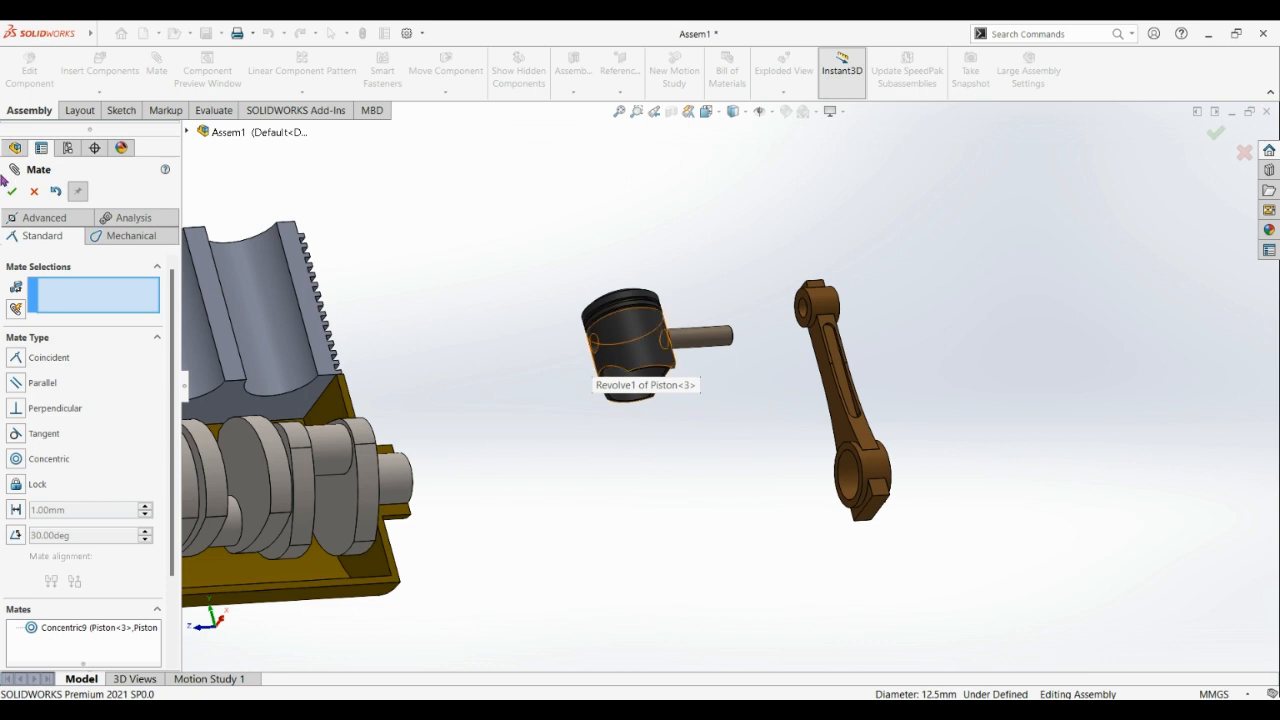
# Start a centered Width mate with the third Piston's two inner pin-boss faces as the width selections.
pyautogui.click(44, 217)
pyautogui.moveTo(426, 372); pyautogui.dragTo(583, 323, button='middle')
pyautogui.scroll(-5, 583, 323)
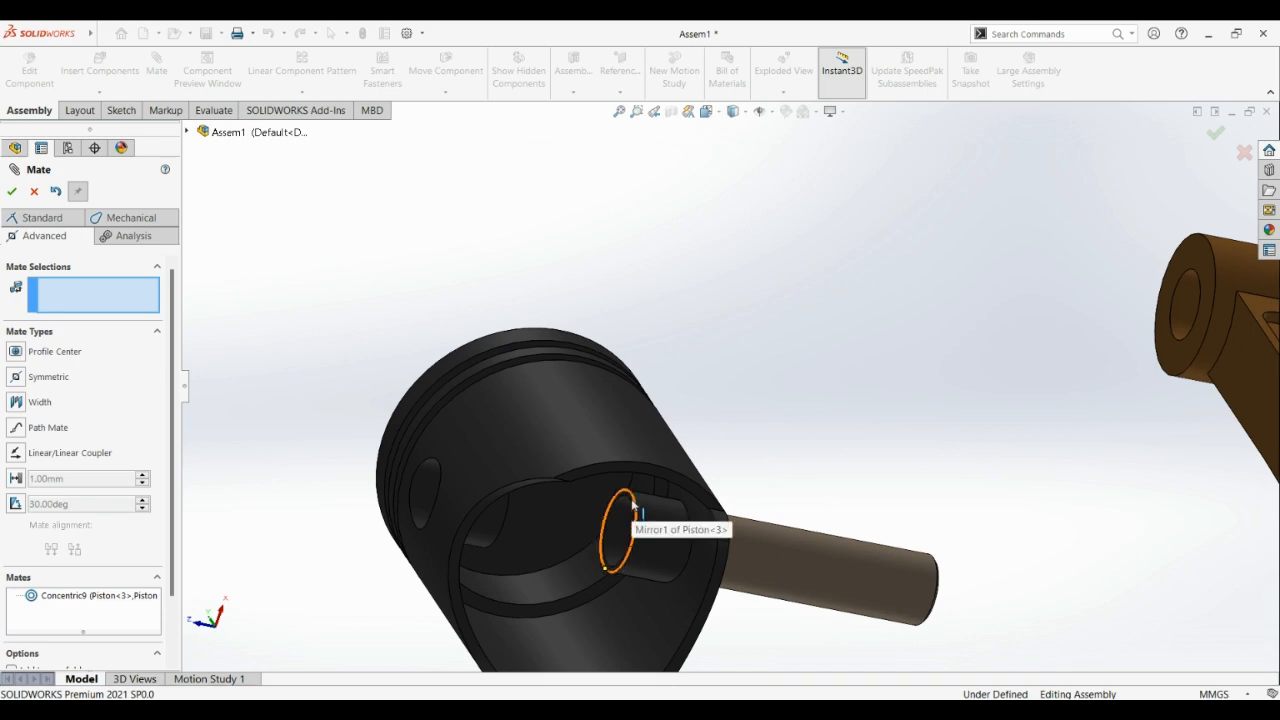
pyautogui.scroll(-4, 632, 506)
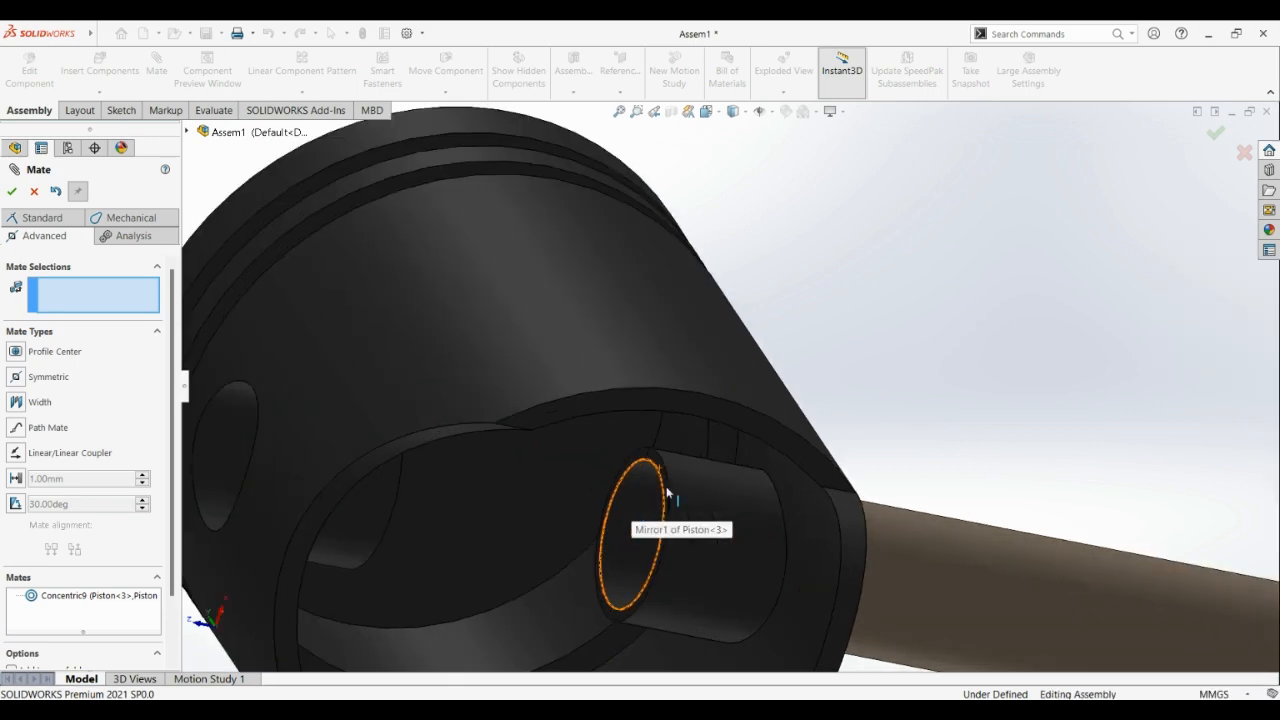
pyautogui.click(832, 460)
pyautogui.moveTo(831, 456); pyautogui.dragTo(814, 423, button='middle')
pyautogui.click(17, 404)
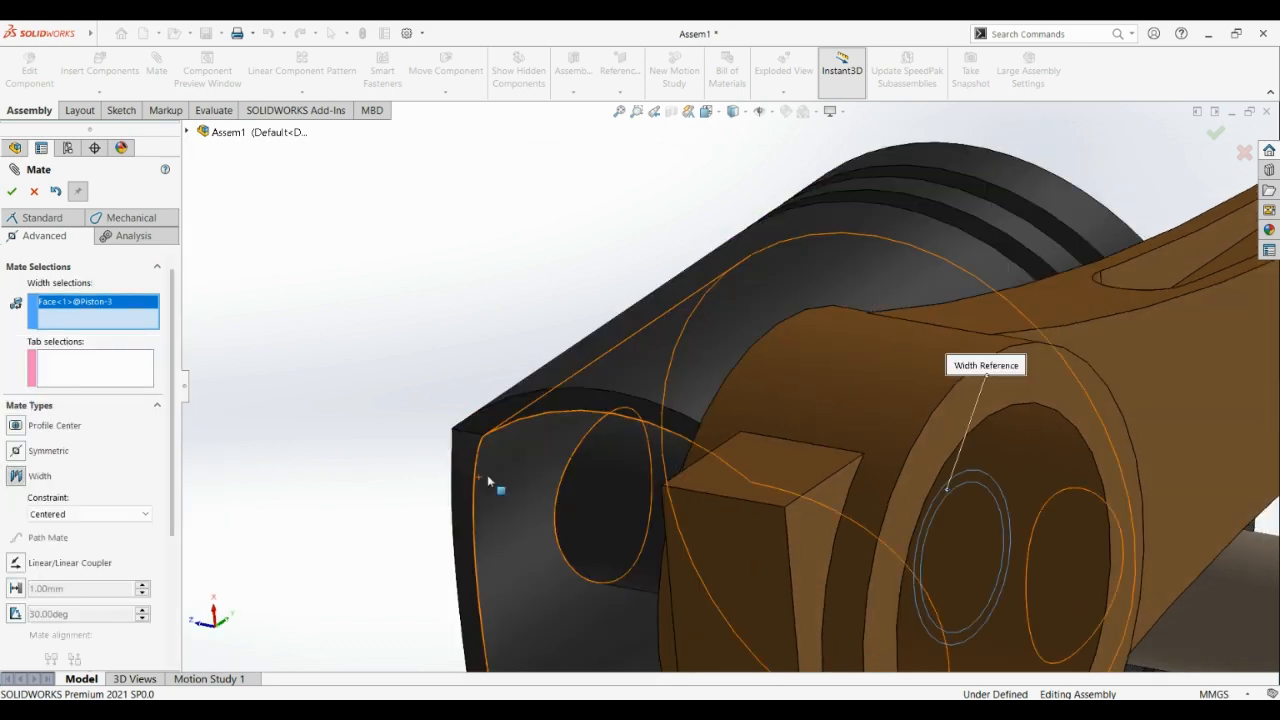
pyautogui.moveTo(677, 486); pyautogui.dragTo(692, 486, button='middle')
pyautogui.click(430, 488)
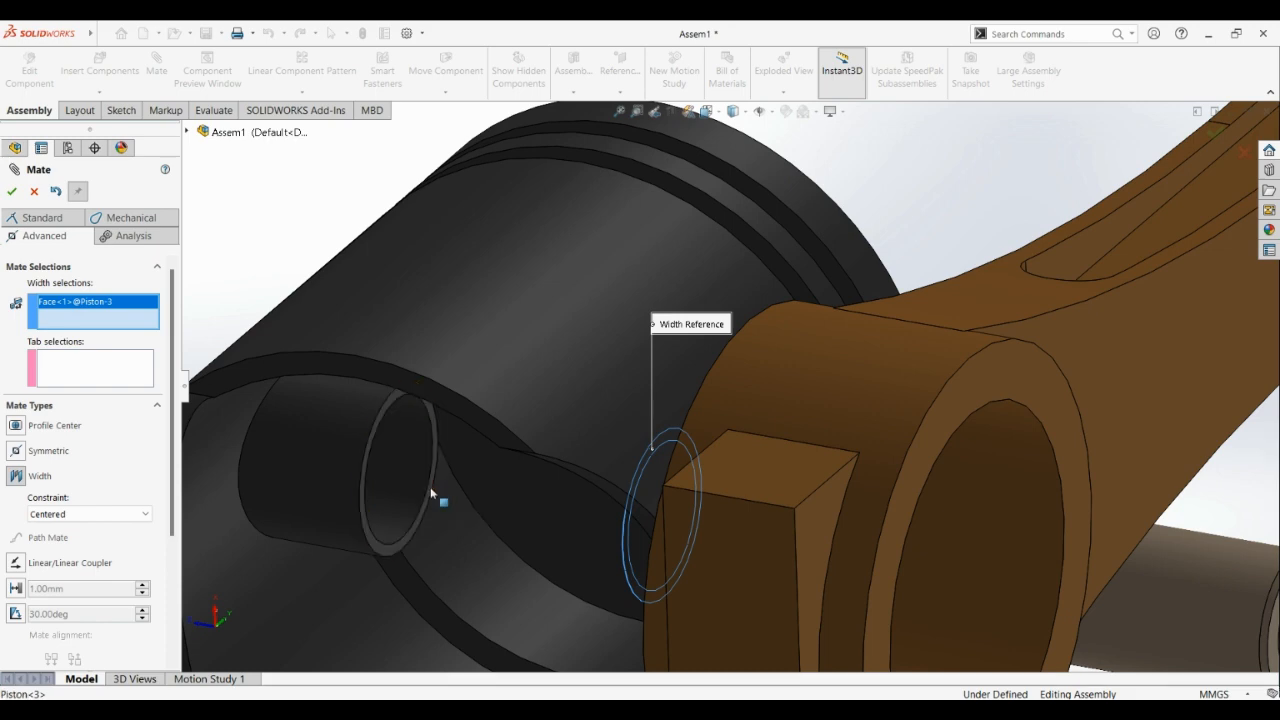
pyautogui.moveTo(435, 495); pyautogui.dragTo(723, 403, button='middle')
pyautogui.scroll(4, 723, 403)
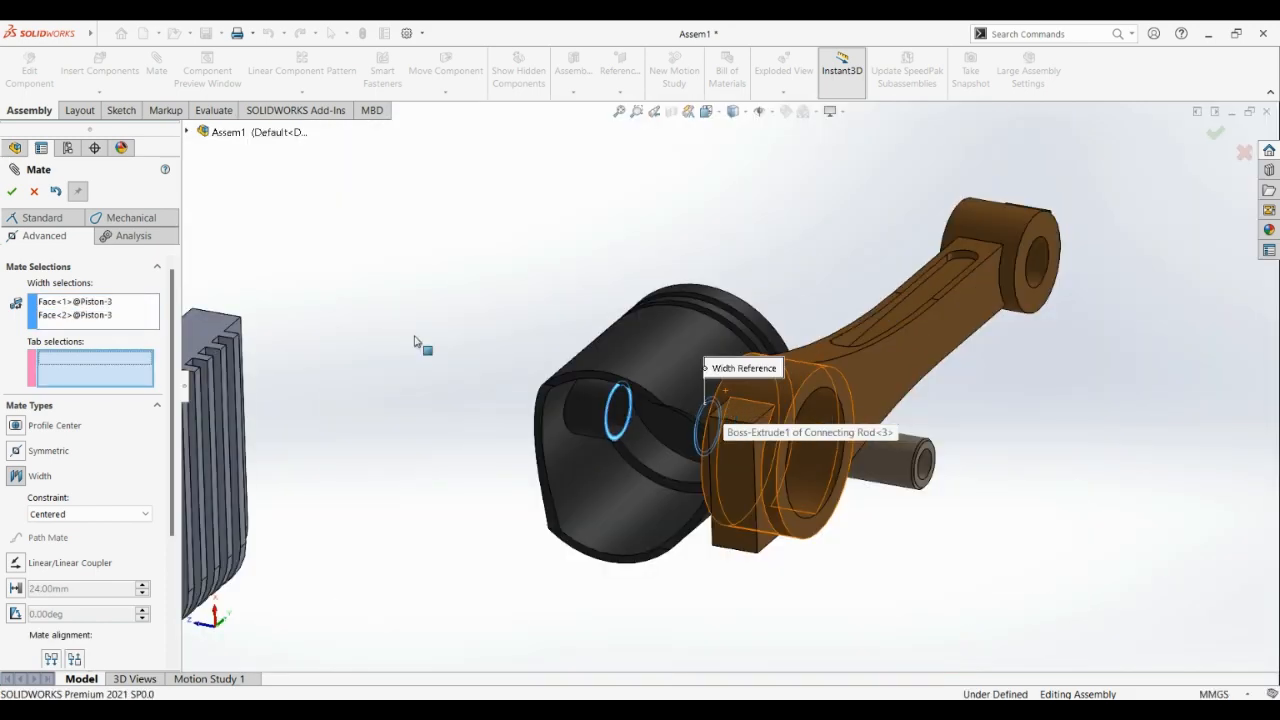
pyautogui.click(1014, 274)
pyautogui.moveTo(780, 226); pyautogui.dragTo(1135, 268, button='middle')
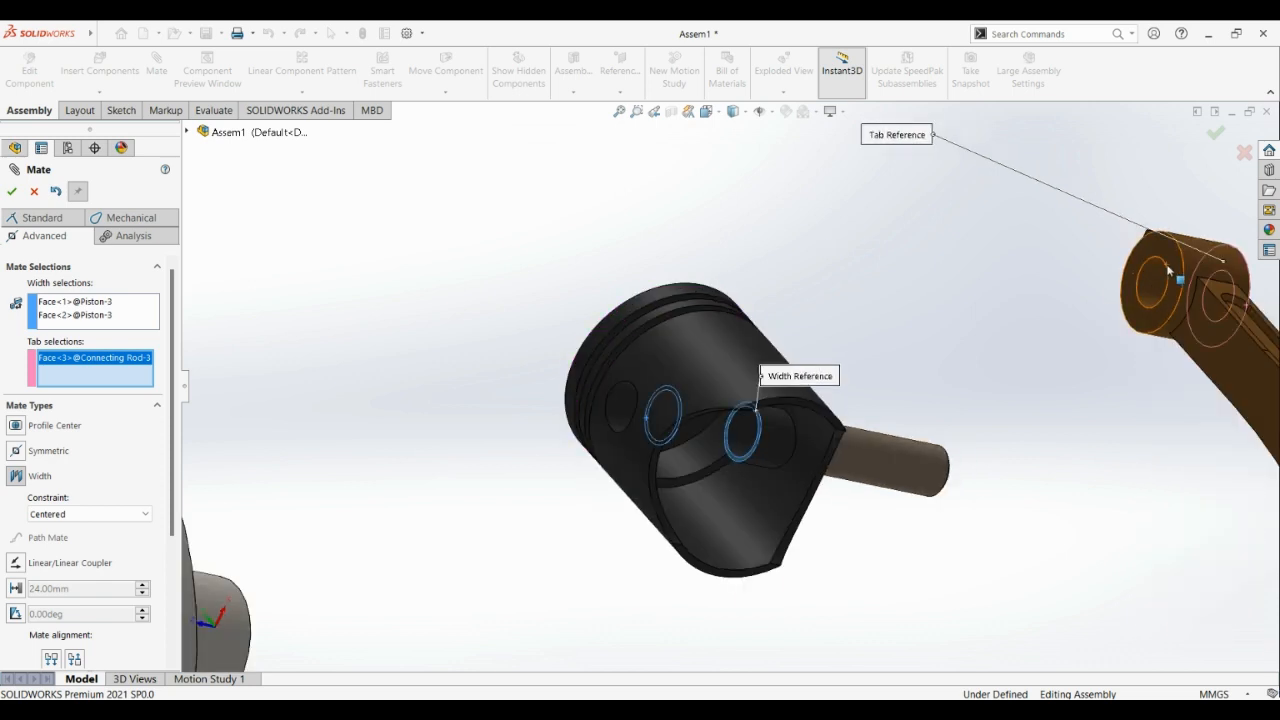
pyautogui.click(1168, 270)
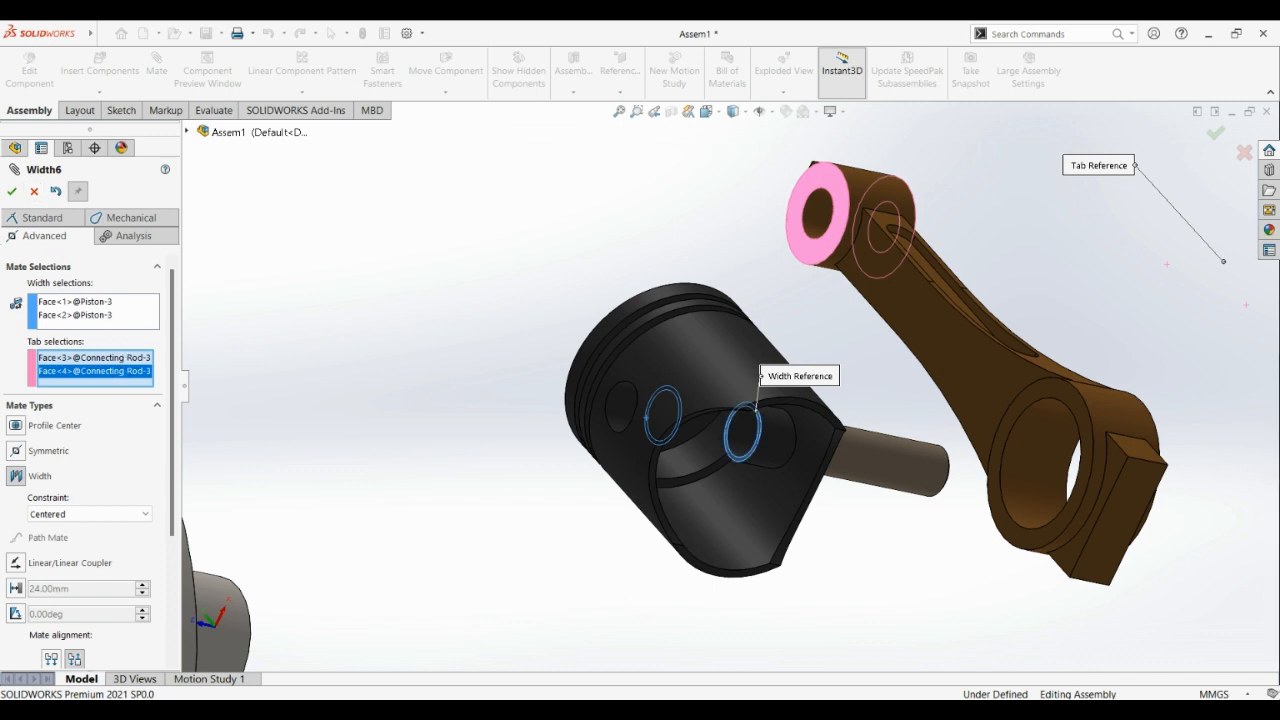
pyautogui.click(166, 397)
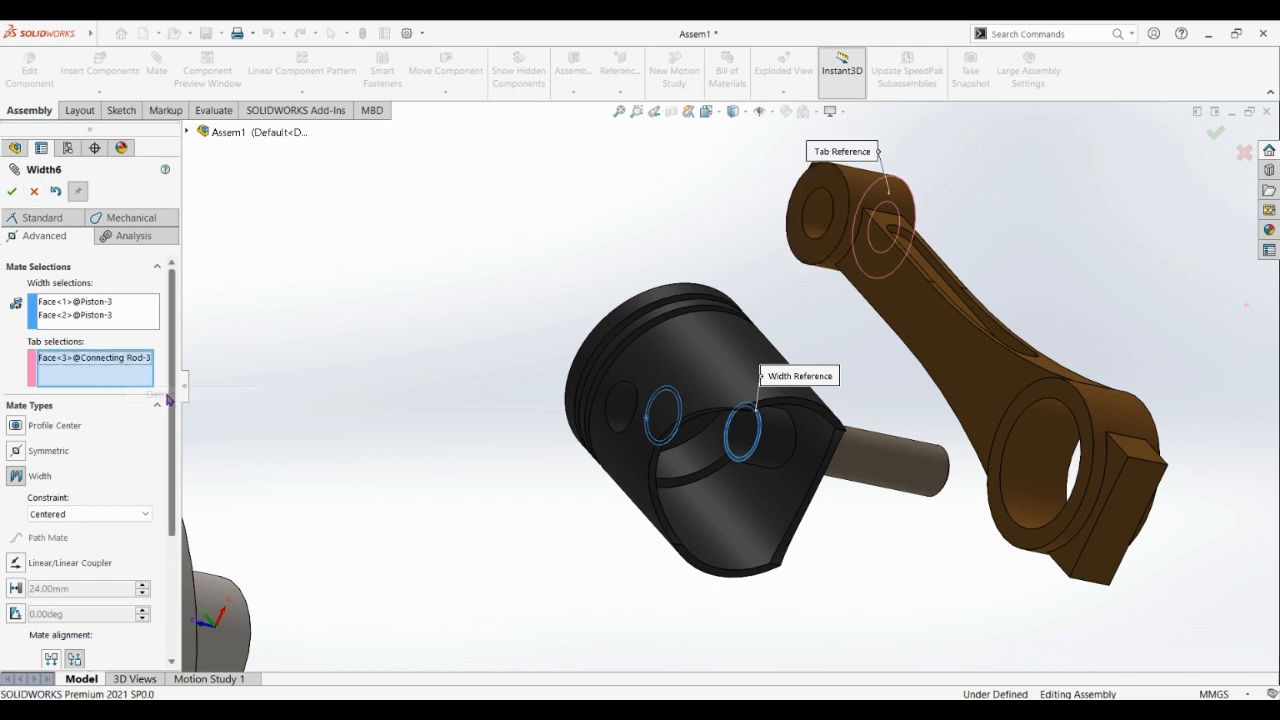
pyautogui.rightClick(145, 365)
pyautogui.click(176, 376)
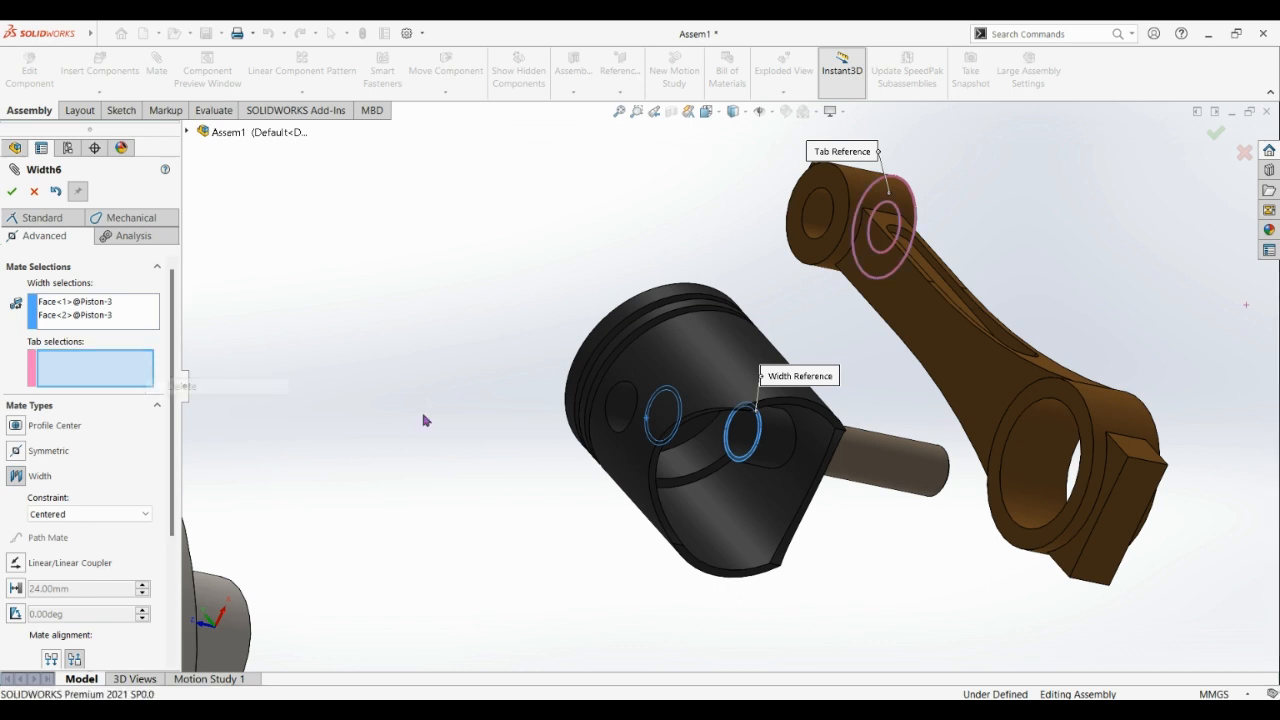
# Select the third Piston Pin's two end faces as the tab selections and accept the centered Width mate with the third Piston.
pyautogui.moveTo(907, 477); pyautogui.dragTo(1000, 482)
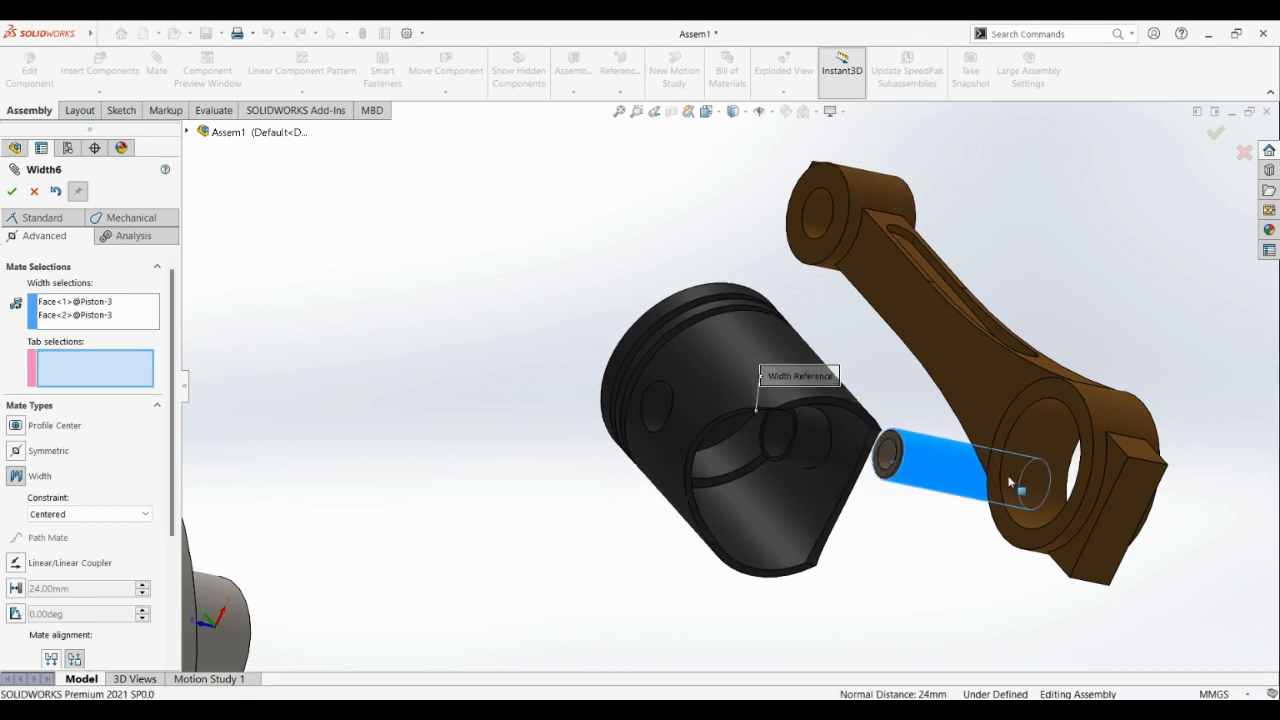
pyautogui.click(890, 458)
pyautogui.moveTo(1003, 463); pyautogui.dragTo(1054, 449, button='middle')
pyautogui.scroll(-3, 1154, 476)
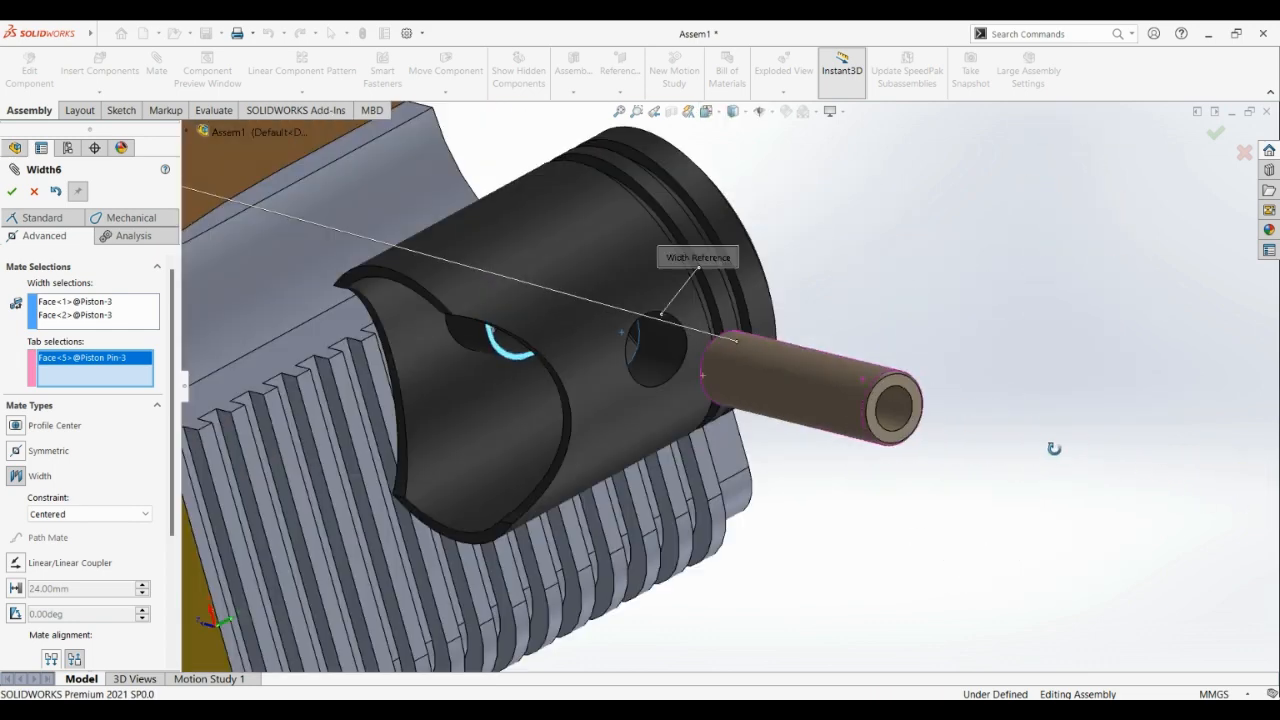
pyautogui.click(918, 410)
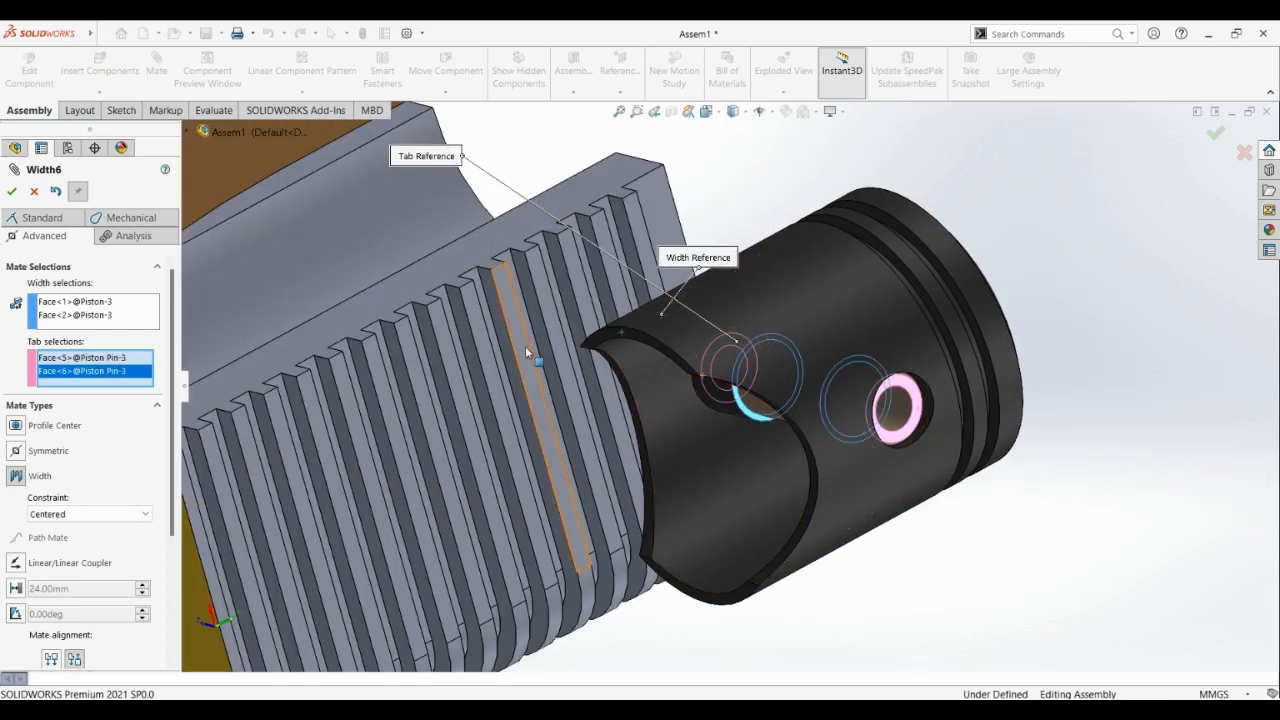
pyautogui.moveTo(525, 346); pyautogui.dragTo(869, 354, button='middle')
pyautogui.scroll(9, 929, 380)
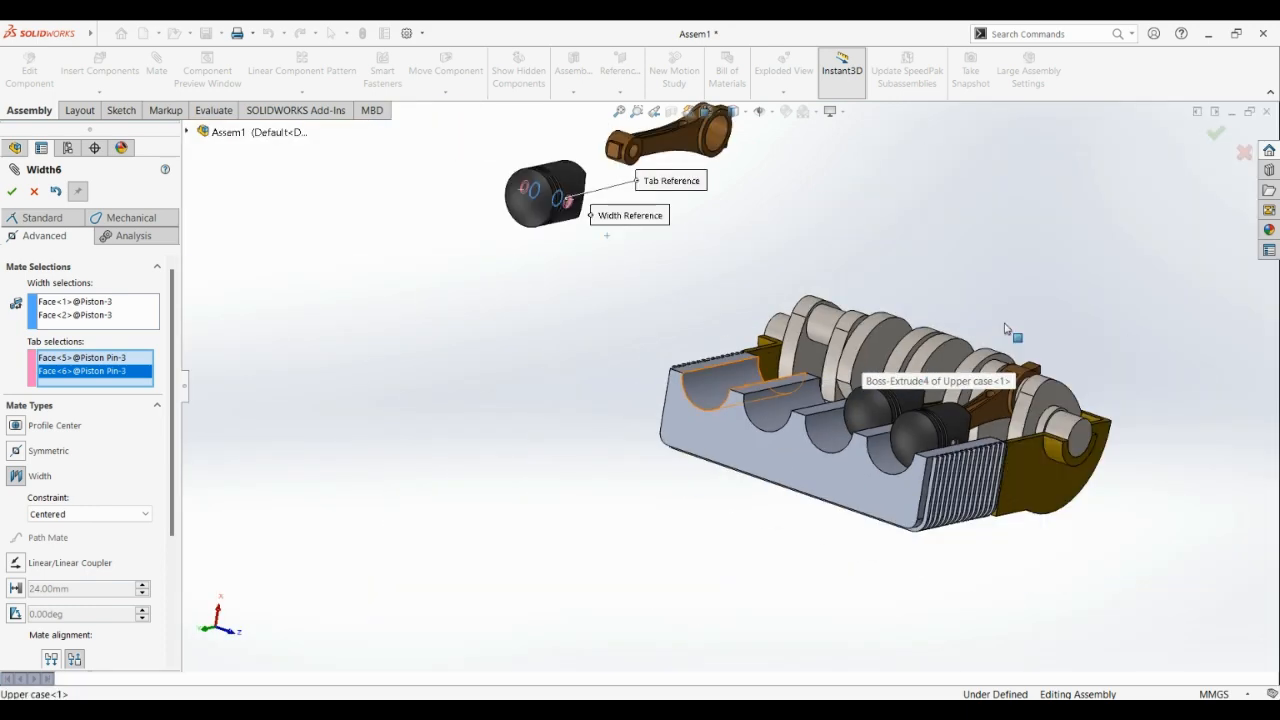
pyautogui.click(706, 111)
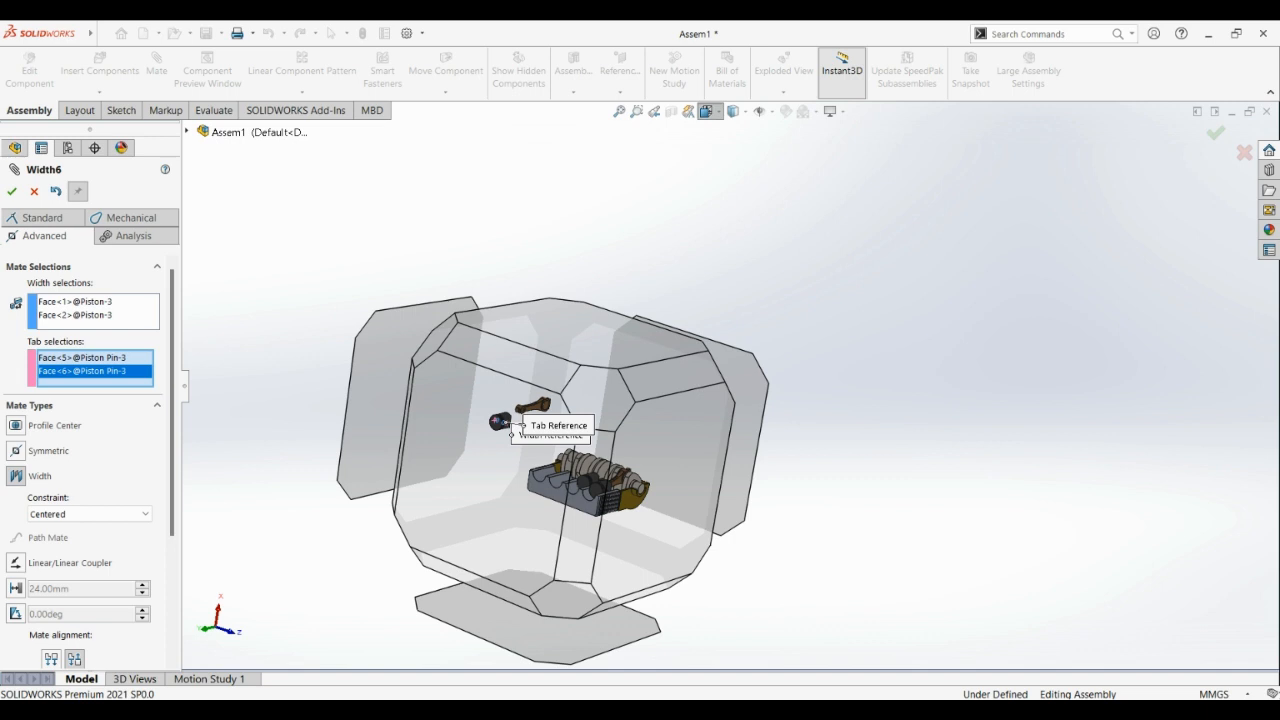
pyautogui.click(783, 150)
pyautogui.scroll(-2, 995, 392)
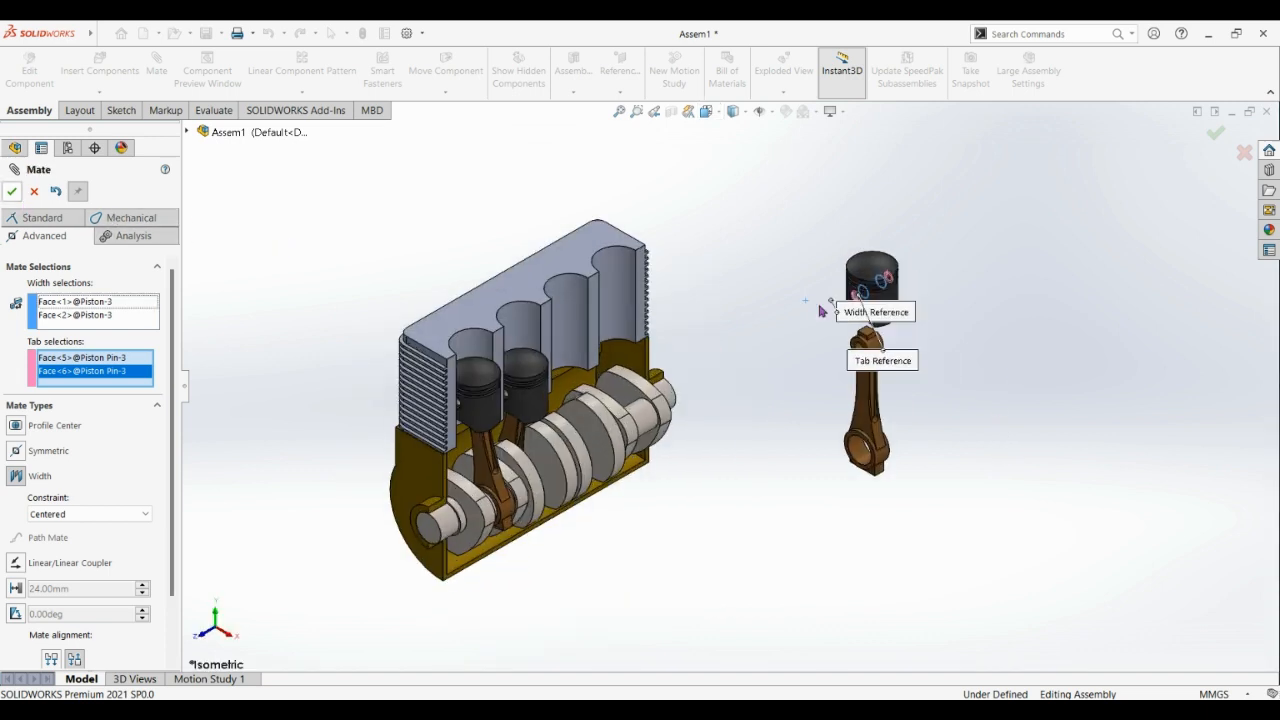
pyautogui.press('Return')
# Add a Coincident mate between the third Piston Pin's outer face and the circular edge of the third Connecting Rod's small-end hole.
pyautogui.scroll(-3, 837, 340)
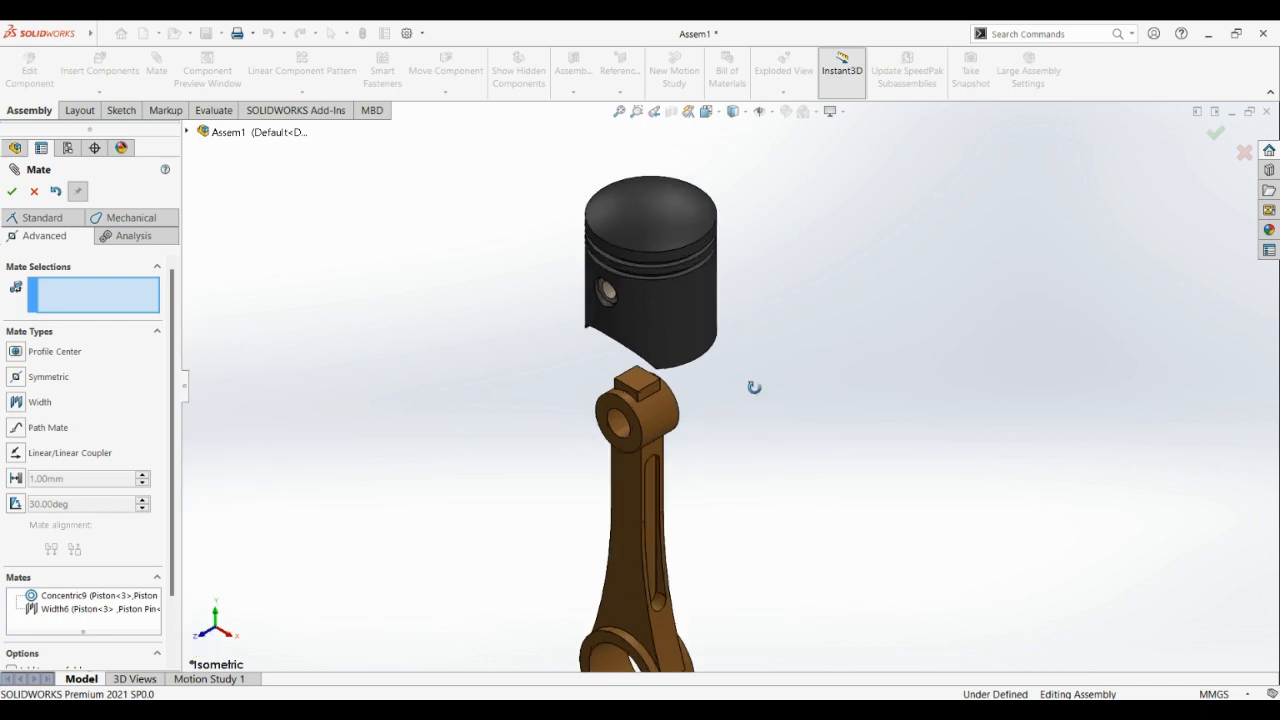
pyautogui.moveTo(754, 387); pyautogui.dragTo(748, 268, button='middle')
pyautogui.moveTo(886, 454); pyautogui.dragTo(514, 373, button='middle')
pyautogui.click(516, 373)
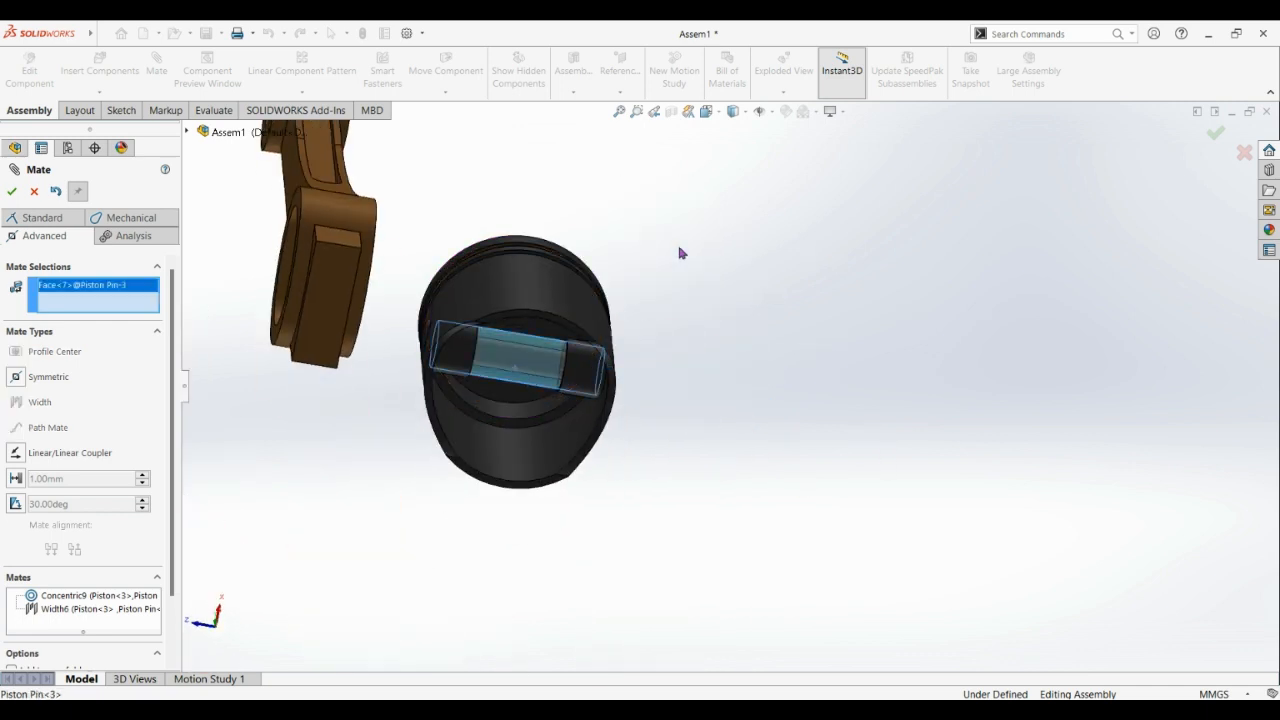
pyautogui.click(43, 219)
pyautogui.scroll(2, 677, 264)
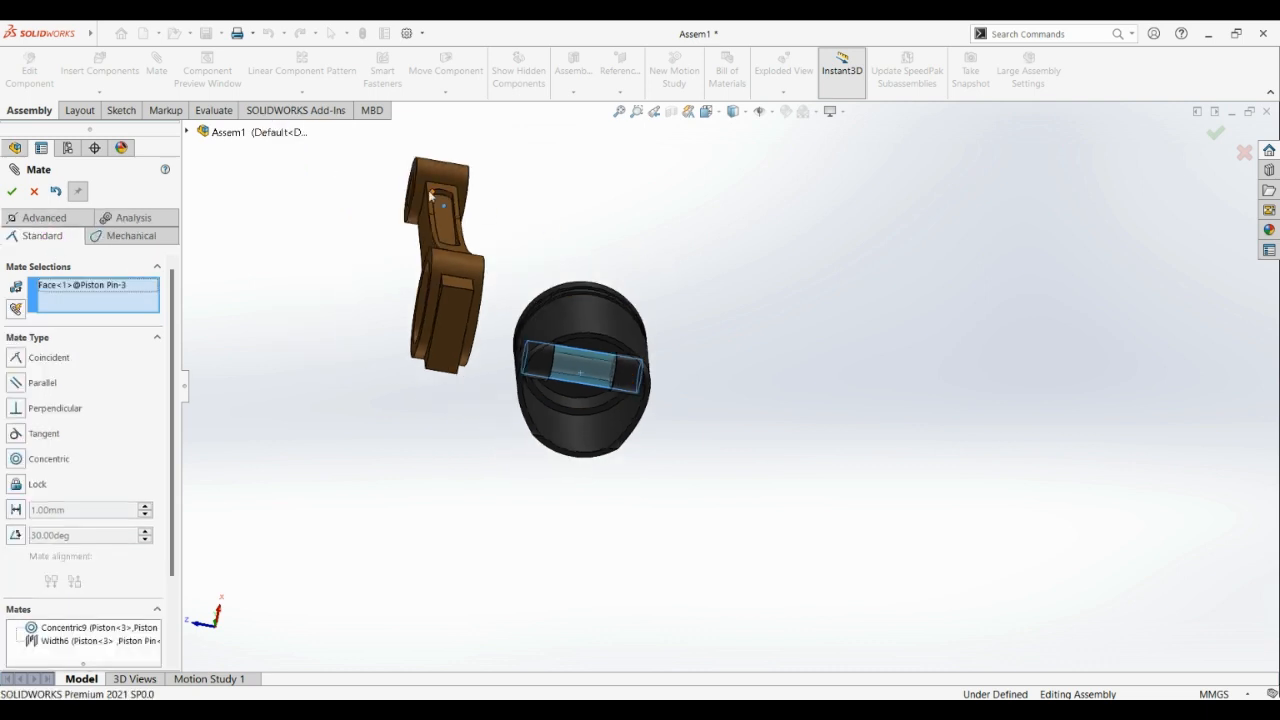
pyautogui.moveTo(584, 209); pyautogui.dragTo(606, 220, button='middle')
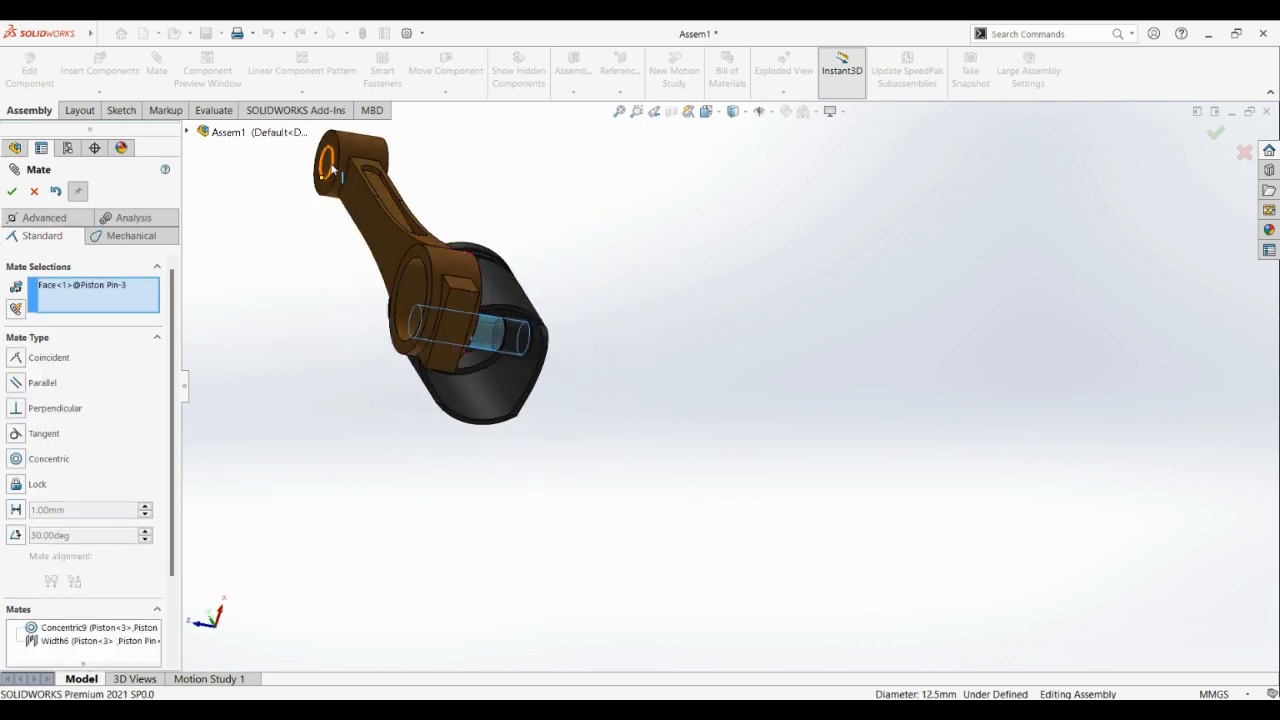
pyautogui.click(330, 168)
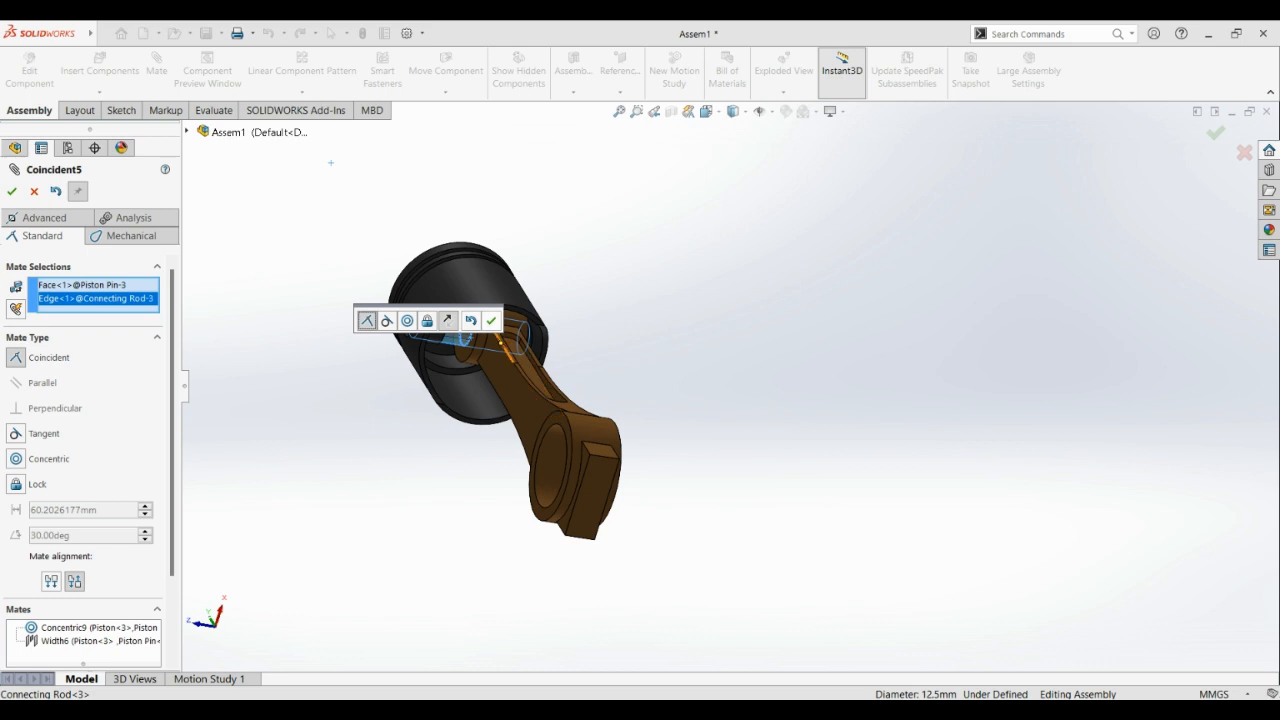
pyautogui.click(491, 320)
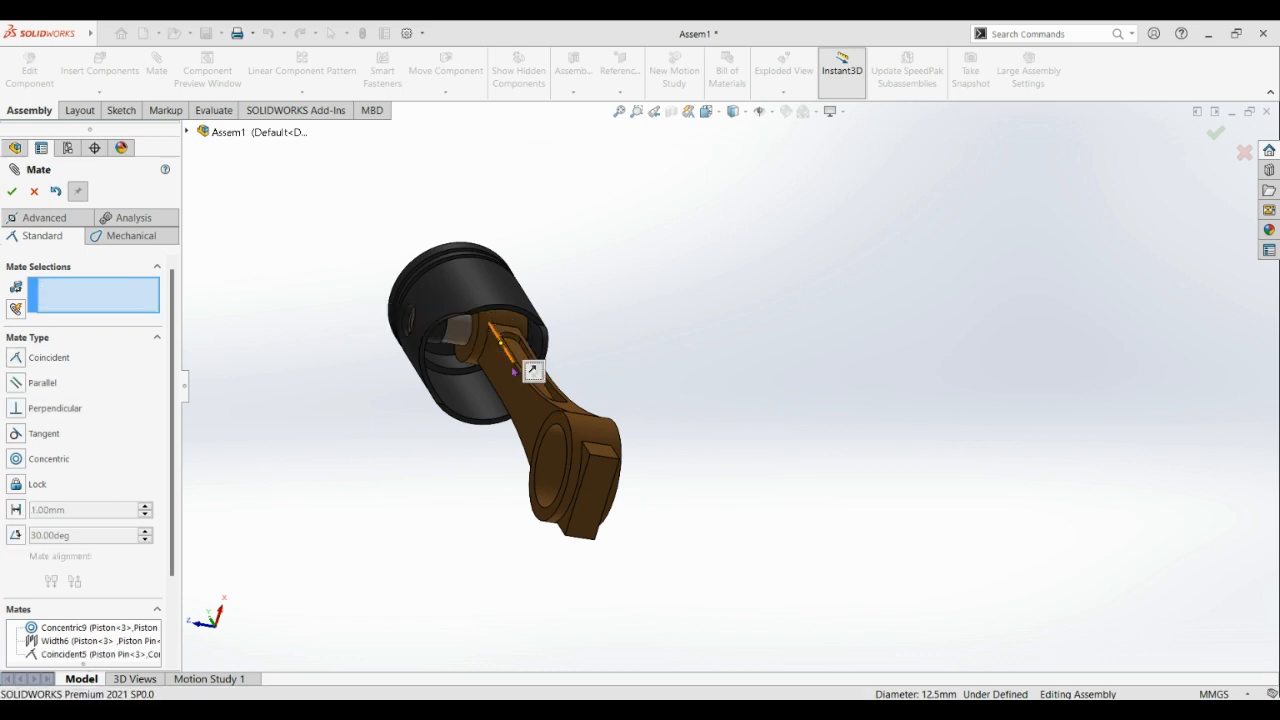
# Pull the third Connecting Rod clear of its Piston and start a centered Width mate with the Piston's two inner pin-boss faces.
pyautogui.moveTo(490, 350); pyautogui.dragTo(655, 400)
pyautogui.click(52, 218)
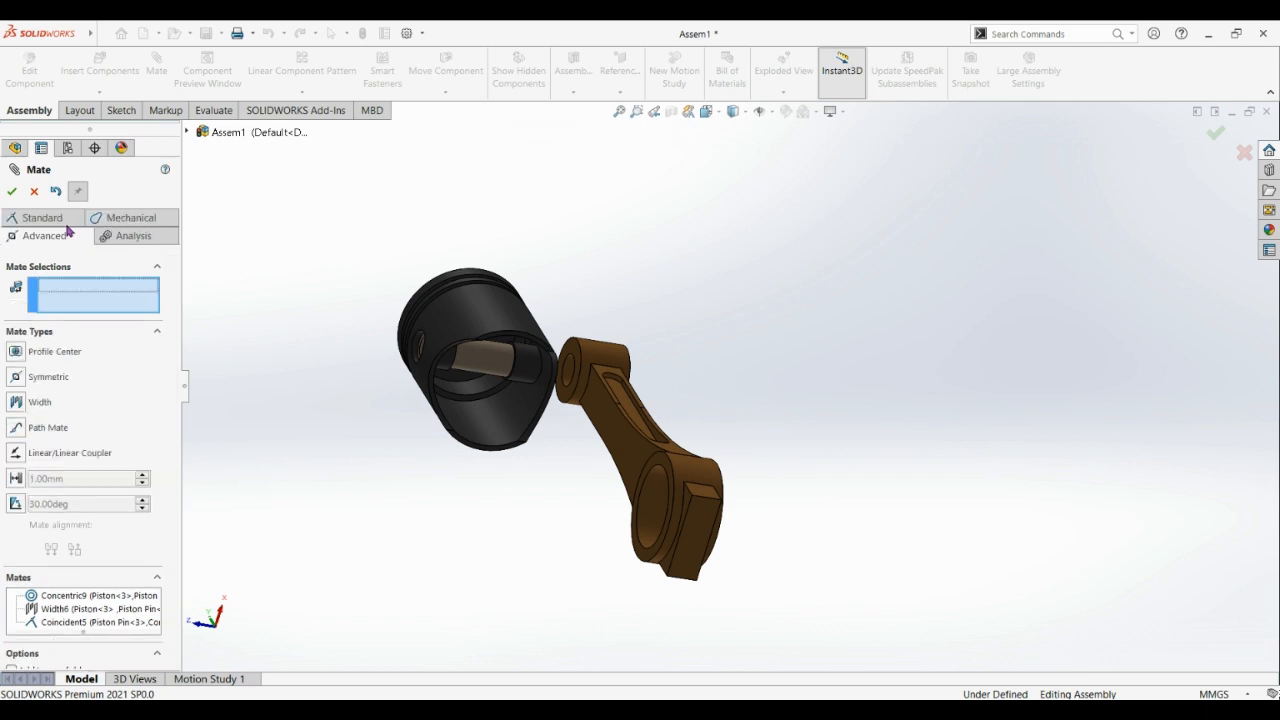
pyautogui.click(40, 404)
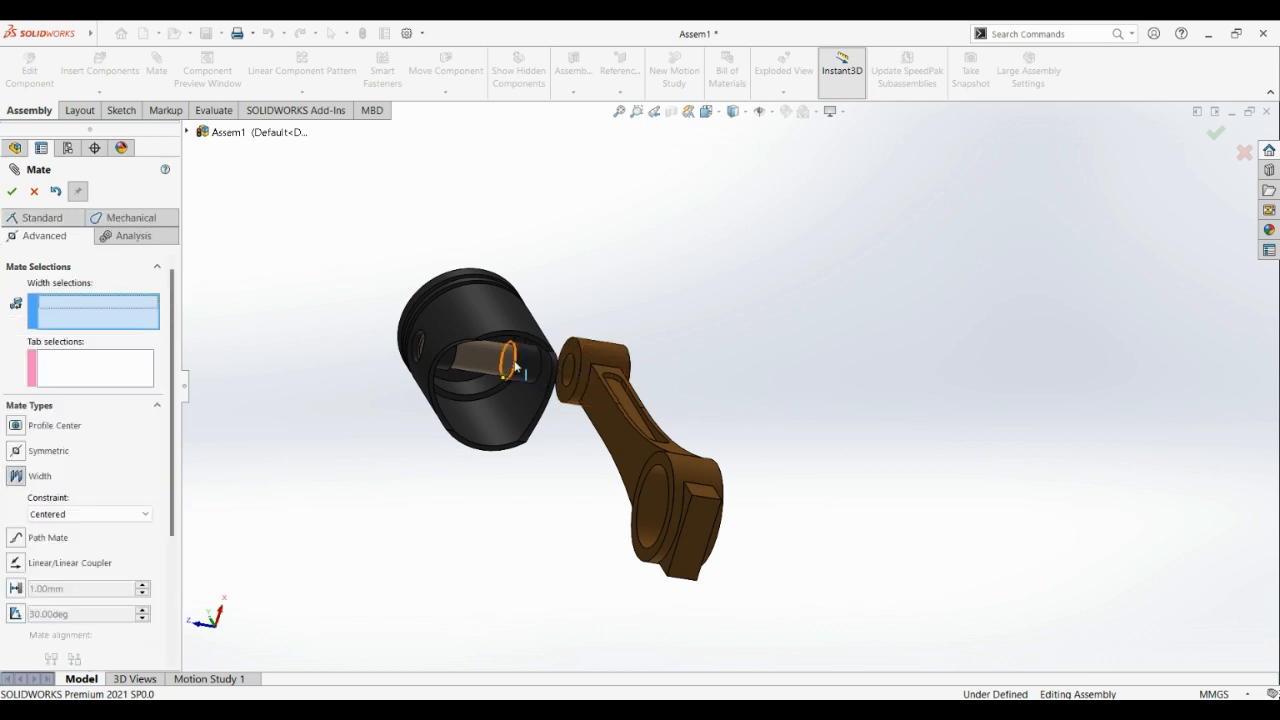
pyautogui.scroll(-5, 515, 368)
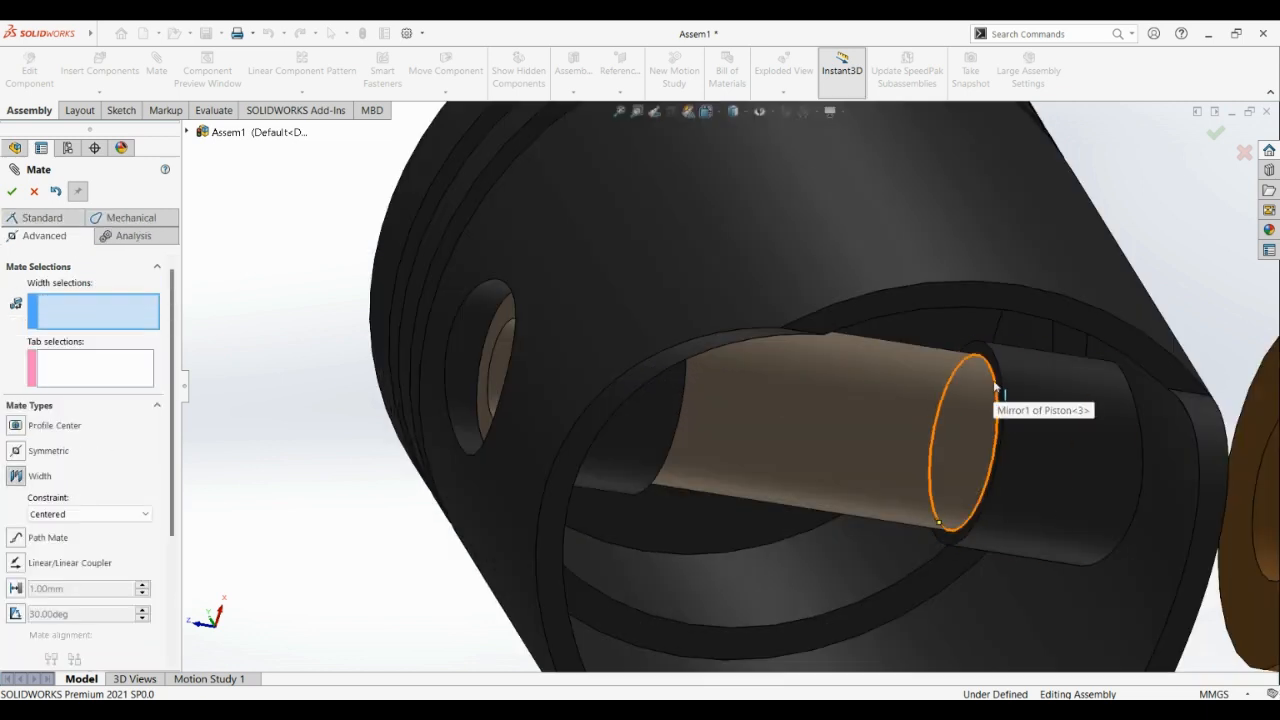
pyautogui.click(995, 385)
pyautogui.moveTo(995, 385); pyautogui.dragTo(934, 369, button='middle')
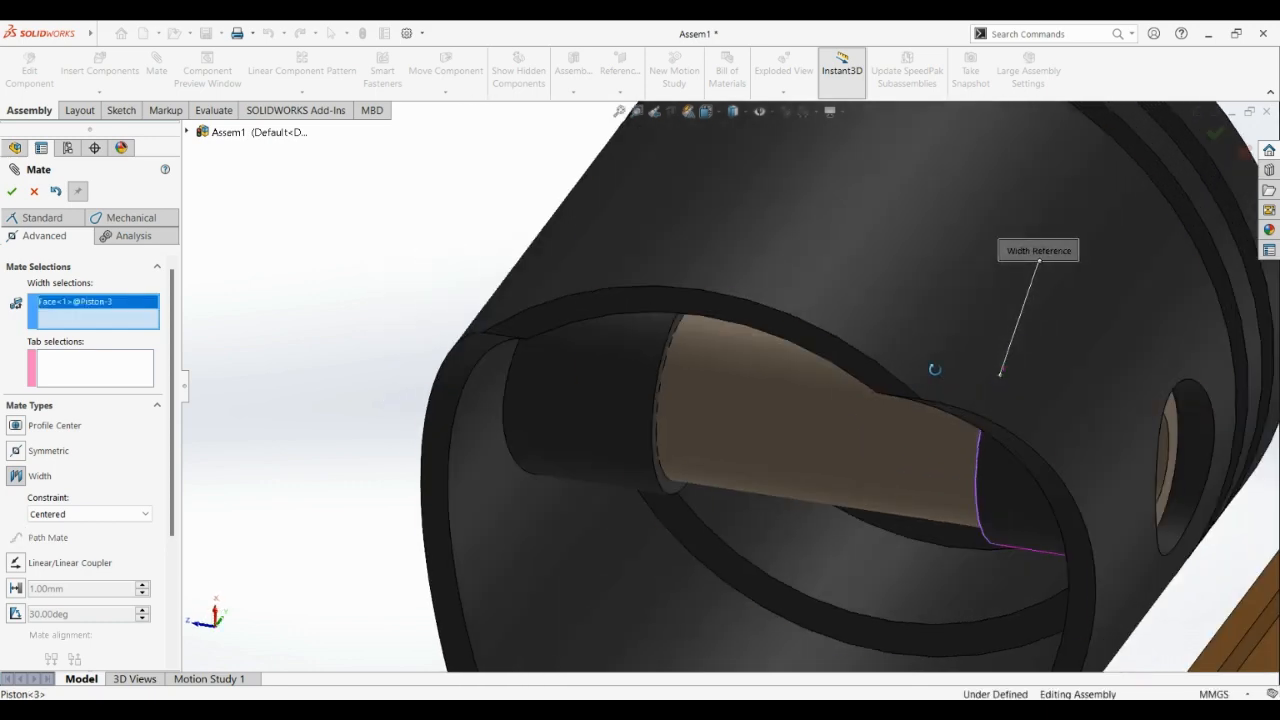
pyautogui.click(674, 486)
# Select the third Connecting Rod's two small-end side faces as the tab selections and accept the Width mate.
pyautogui.moveTo(771, 388); pyautogui.dragTo(1091, 436, button='middle')
pyautogui.scroll(2, 1118, 428)
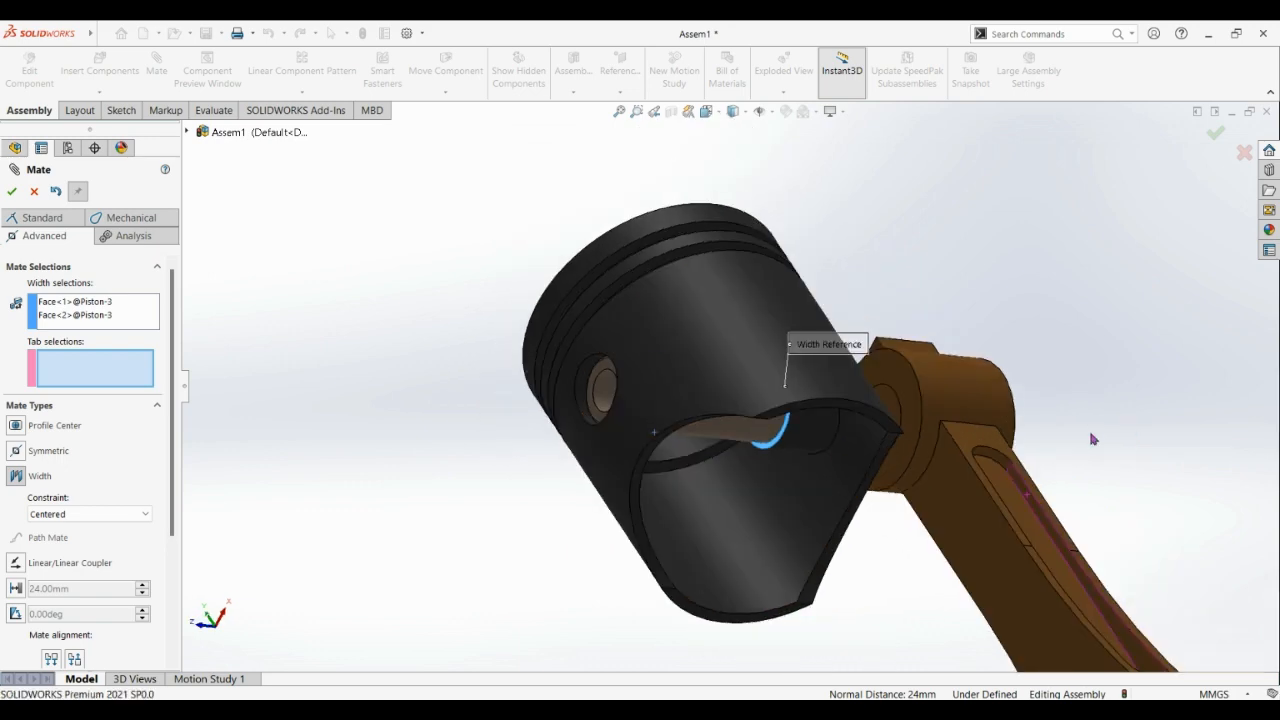
pyautogui.click(915, 388)
pyautogui.moveTo(1109, 380); pyautogui.dragTo(1040, 393, button='middle')
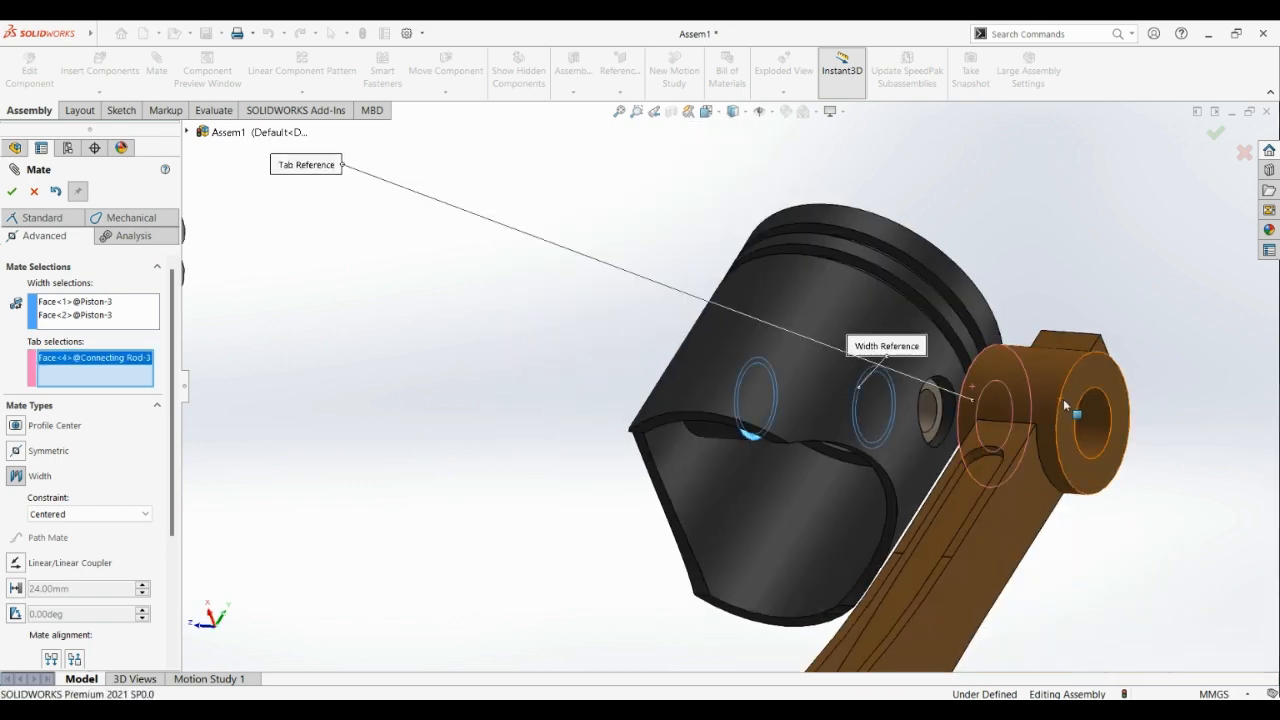
pyautogui.click(1063, 399)
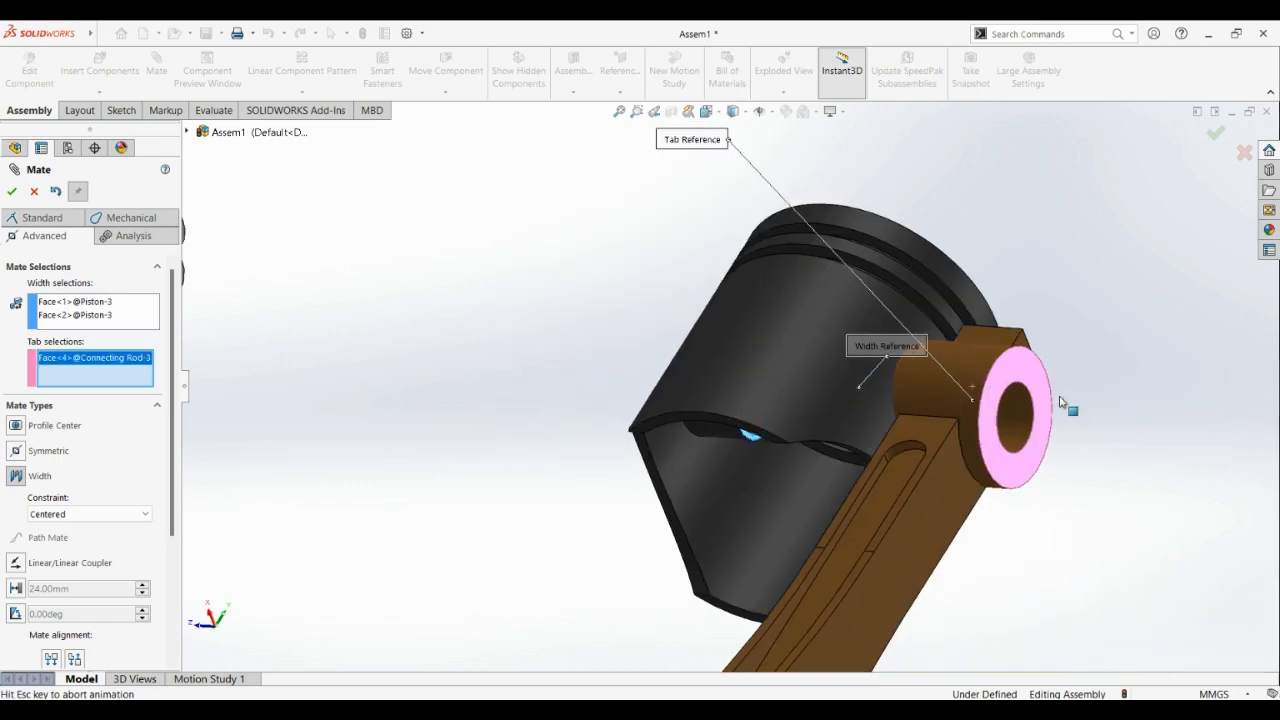
pyautogui.click(13, 191)
# Add a Concentric mate between the Crankshaft's third crankpin and the third Connecting Rod's big-end bore.
pyautogui.moveTo(453, 340); pyautogui.dragTo(563, 470, button='middle')
pyautogui.scroll(-2, 563, 471)
pyautogui.scroll(7, 563, 463)
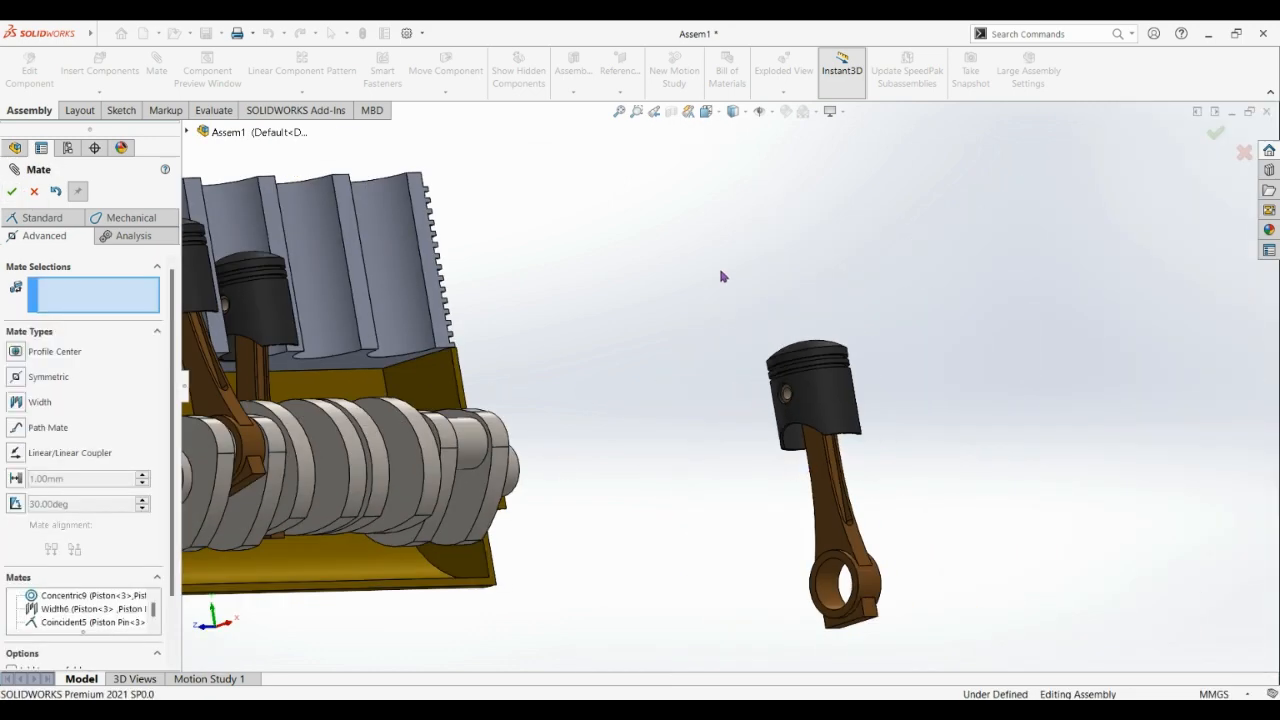
pyautogui.moveTo(723, 276); pyautogui.dragTo(708, 351, button='middle')
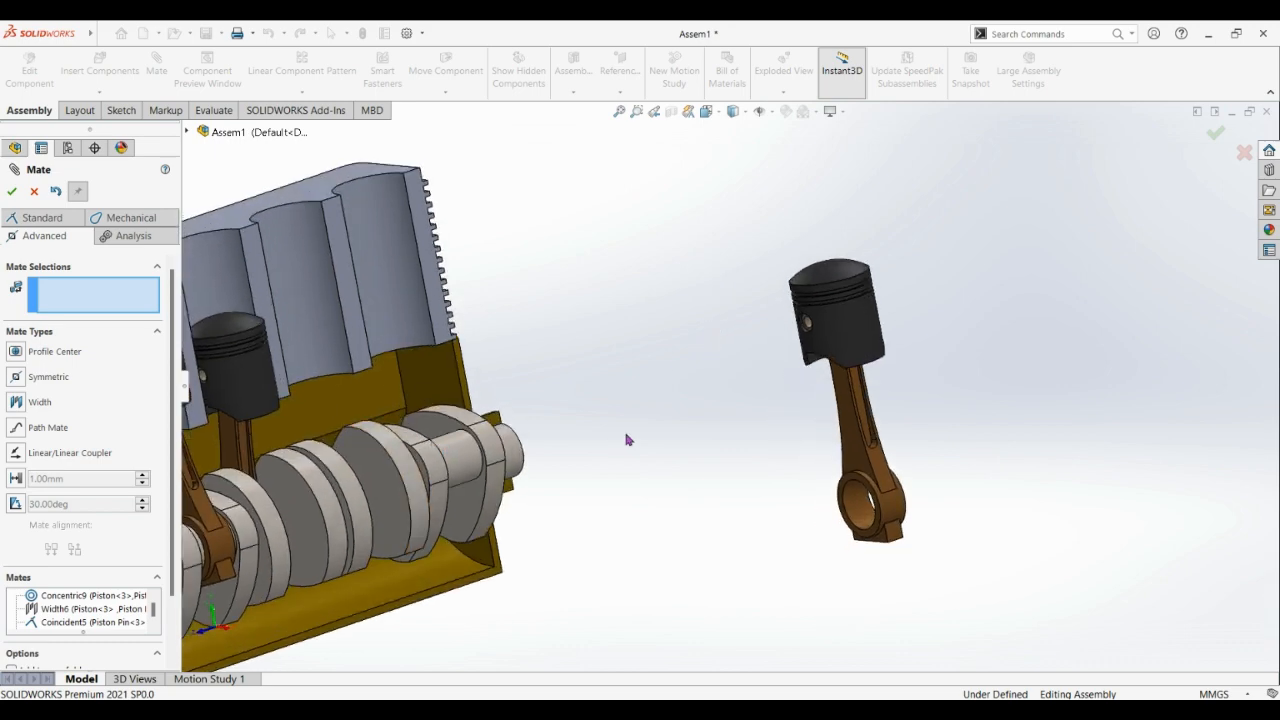
pyautogui.moveTo(627, 440); pyautogui.dragTo(715, 456, button='middle')
pyautogui.click(42, 217)
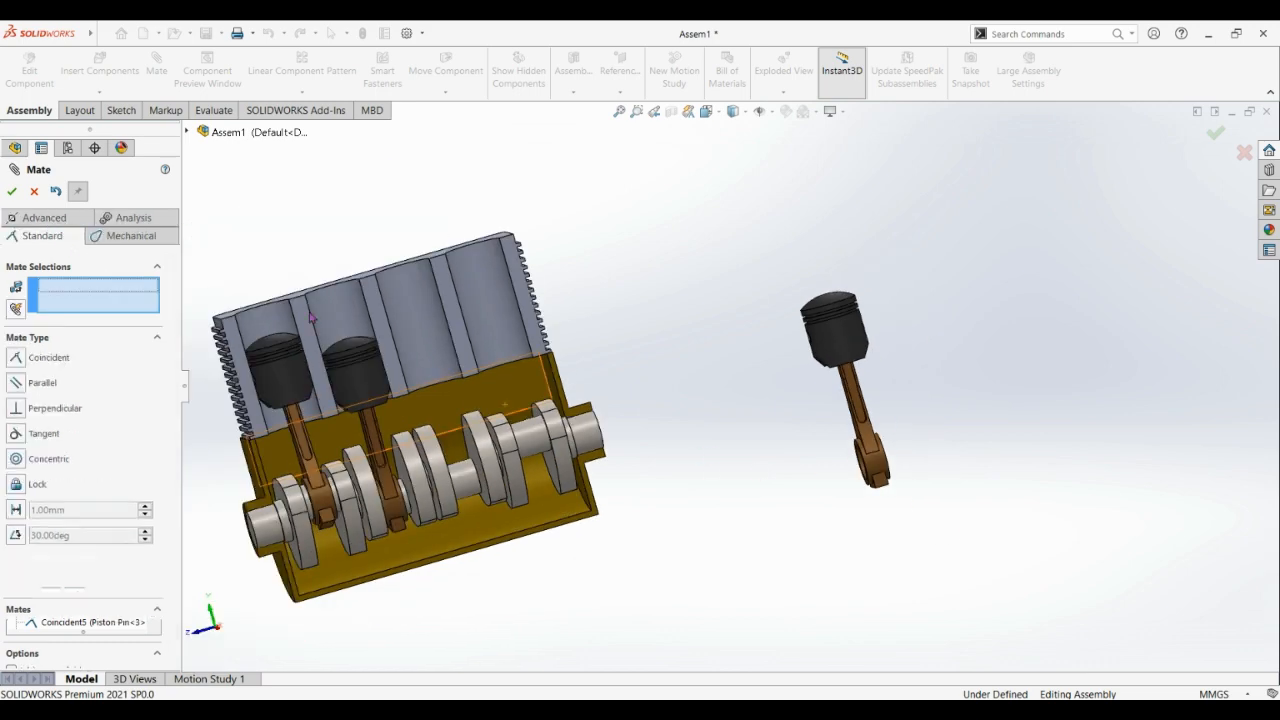
pyautogui.click(466, 474)
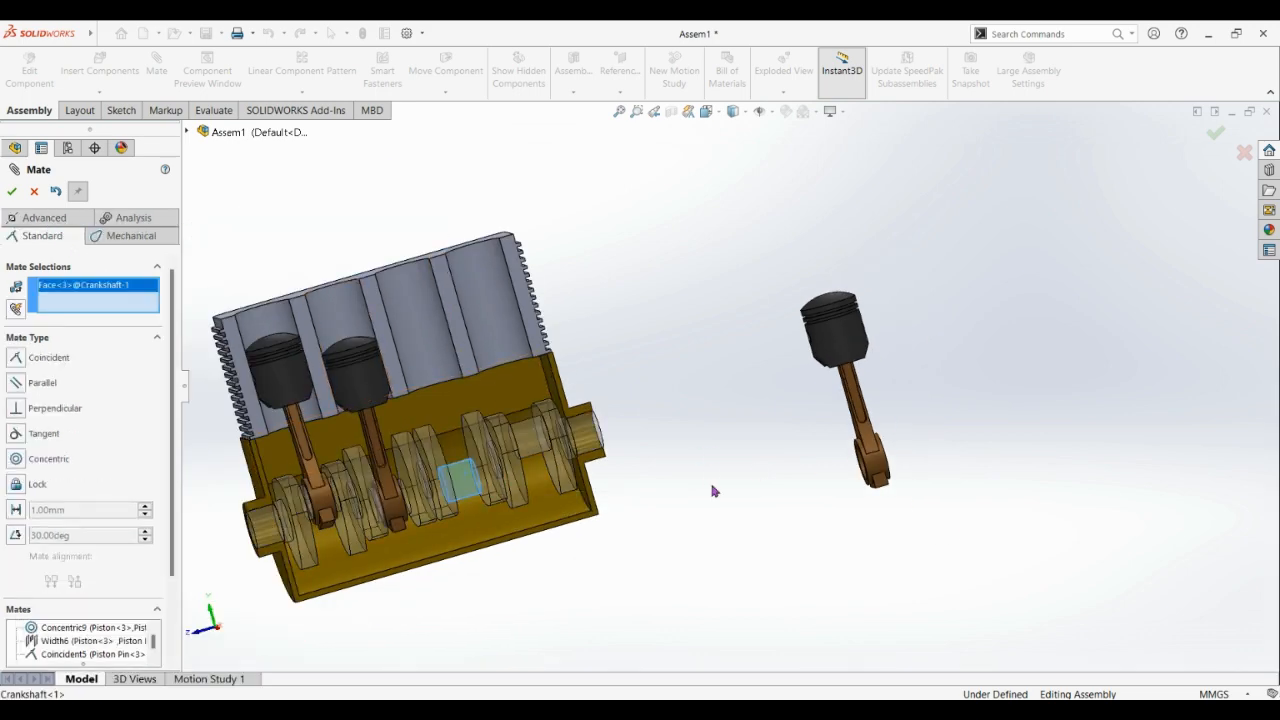
pyautogui.scroll(-3, 883, 478)
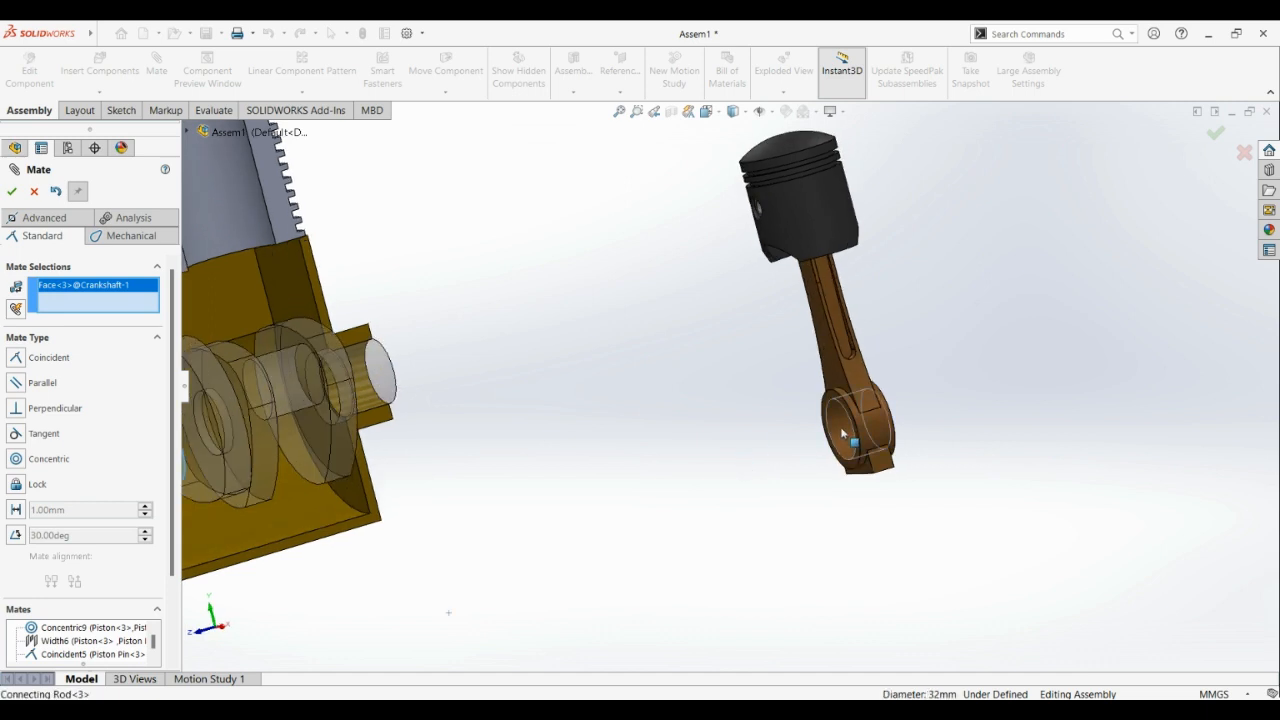
pyautogui.click(842, 428)
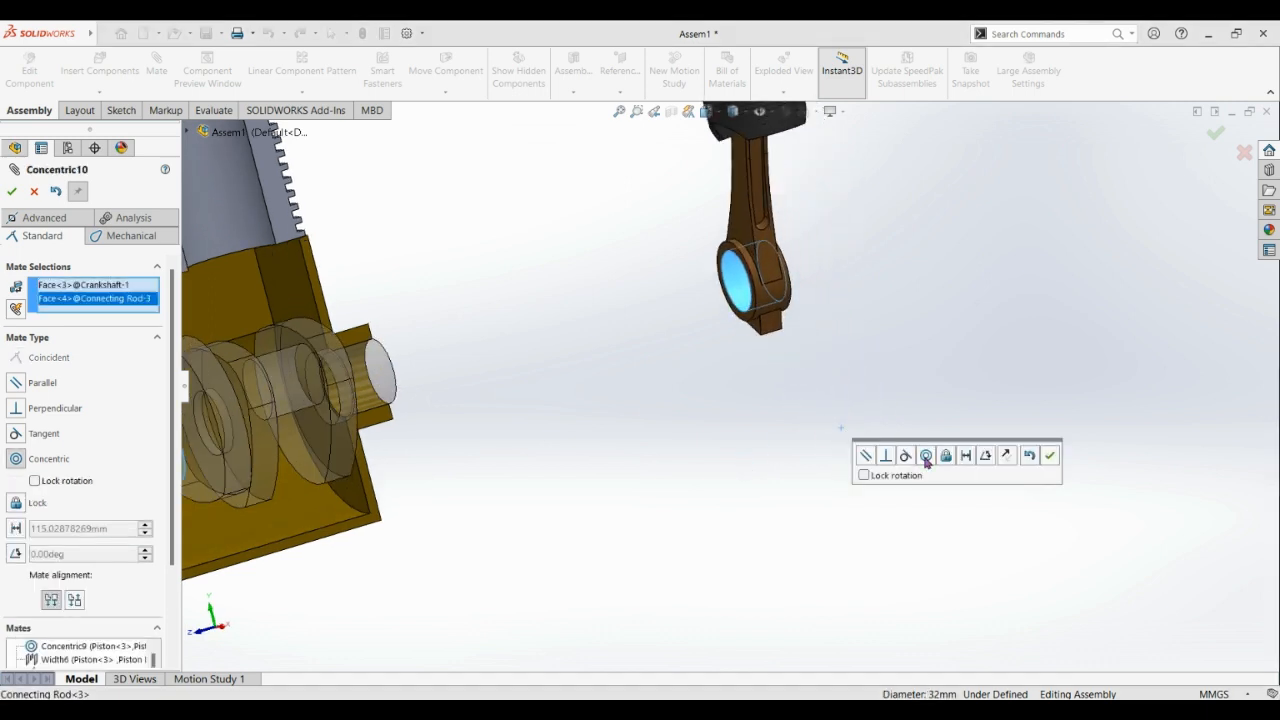
pyautogui.click(1050, 456)
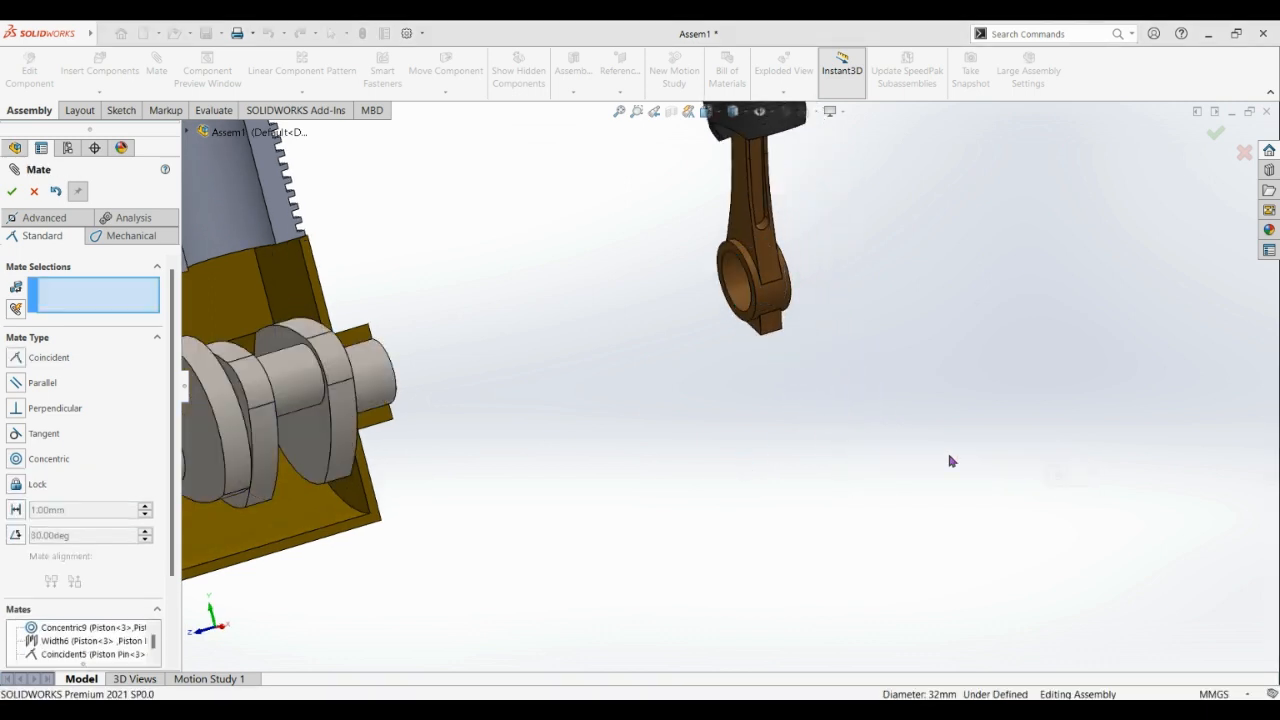
# Add a Concentric mate between the third Piston's outer face and the third cylinder bore of the Upper case.
pyautogui.scroll(5, 949, 457)
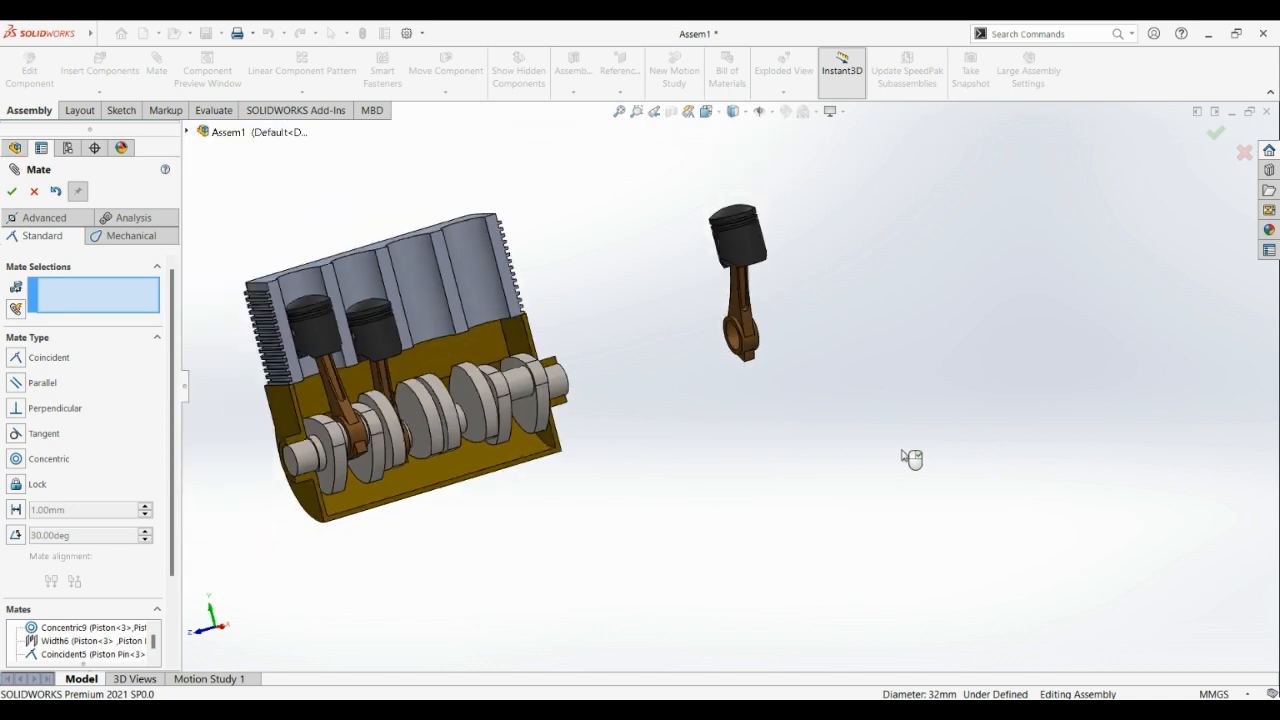
pyautogui.click(746, 280)
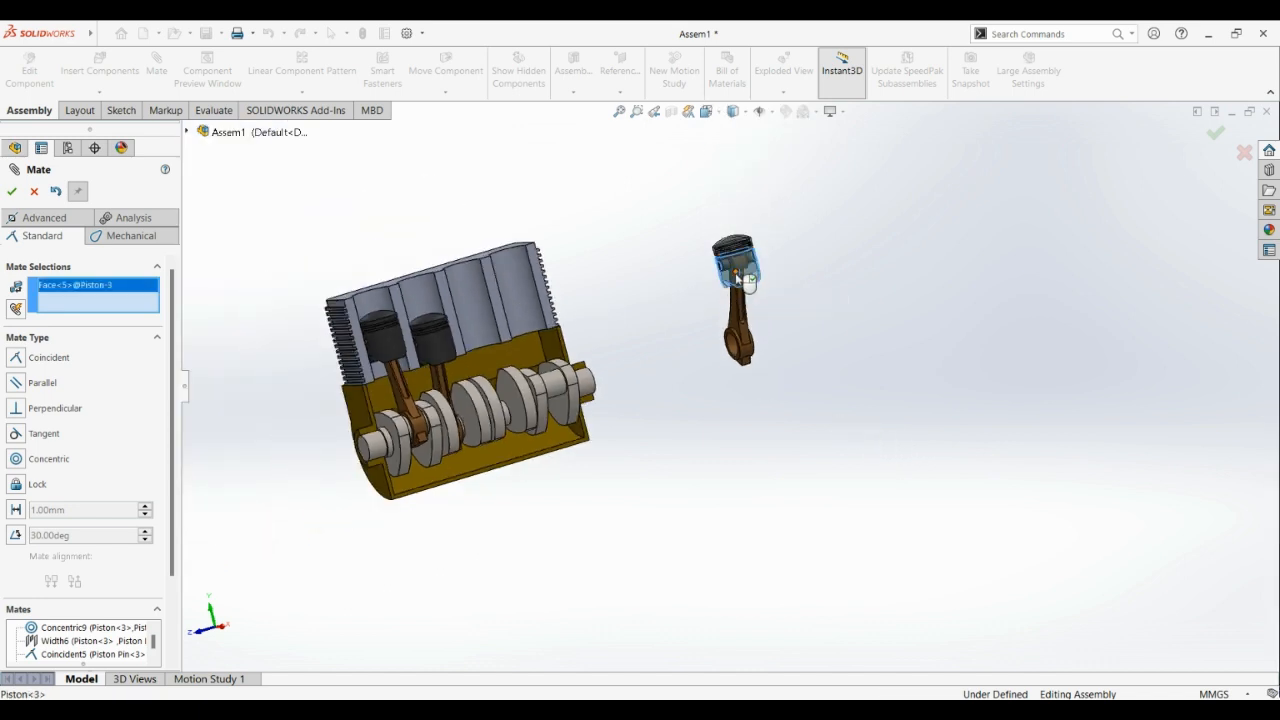
pyautogui.click(462, 301)
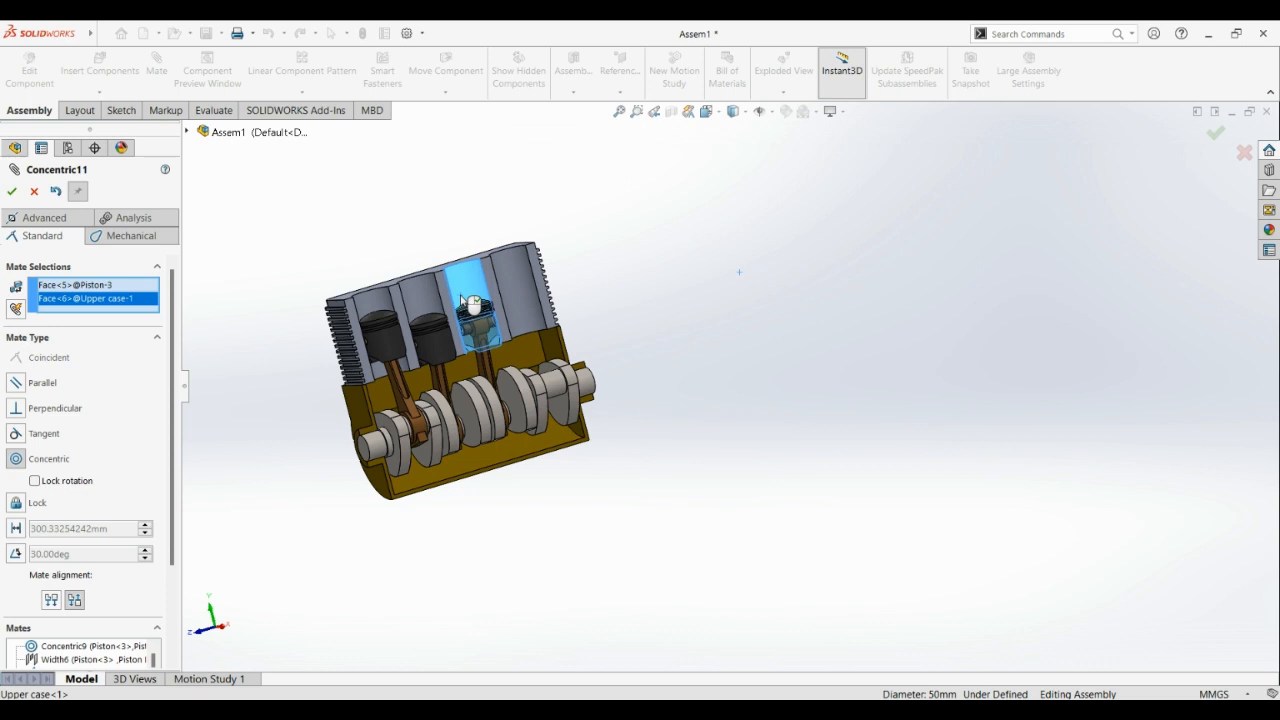
pyautogui.click(12, 191)
pyautogui.scroll(-2, 734, 409)
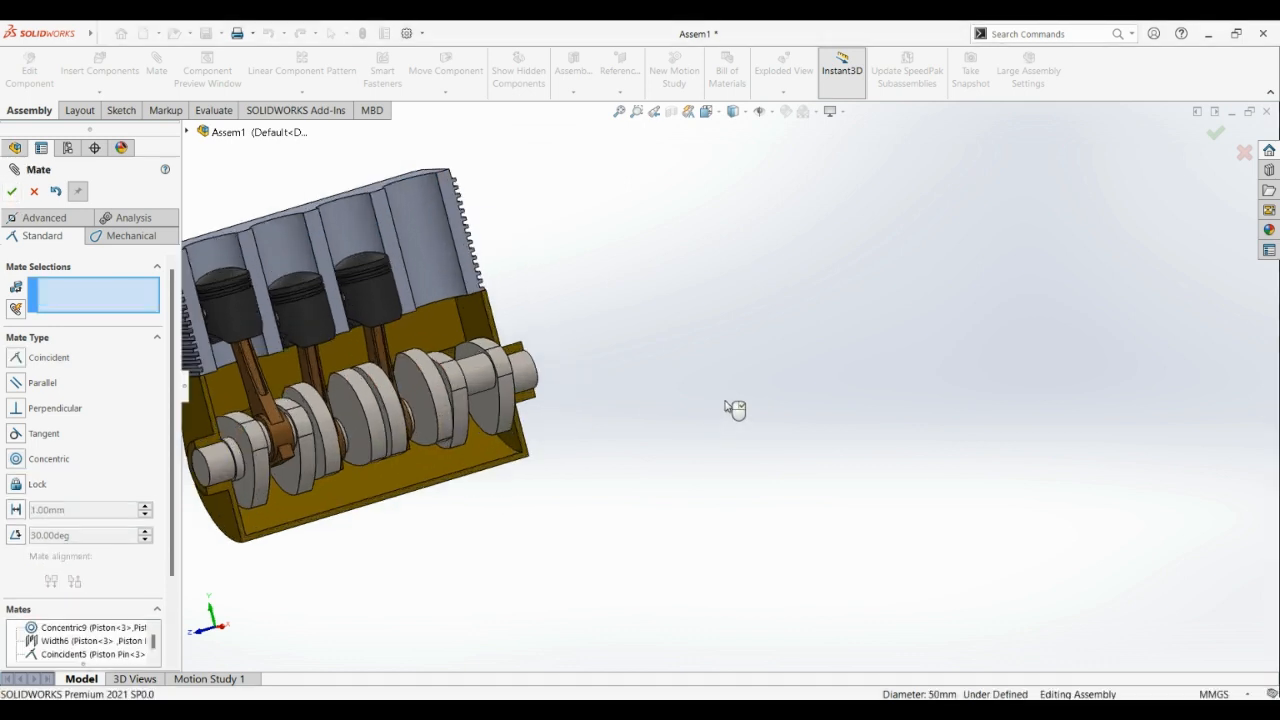
pyautogui.scroll(3, 672, 360)
pyautogui.moveTo(628, 228); pyautogui.dragTo(679, 249, button='middle')
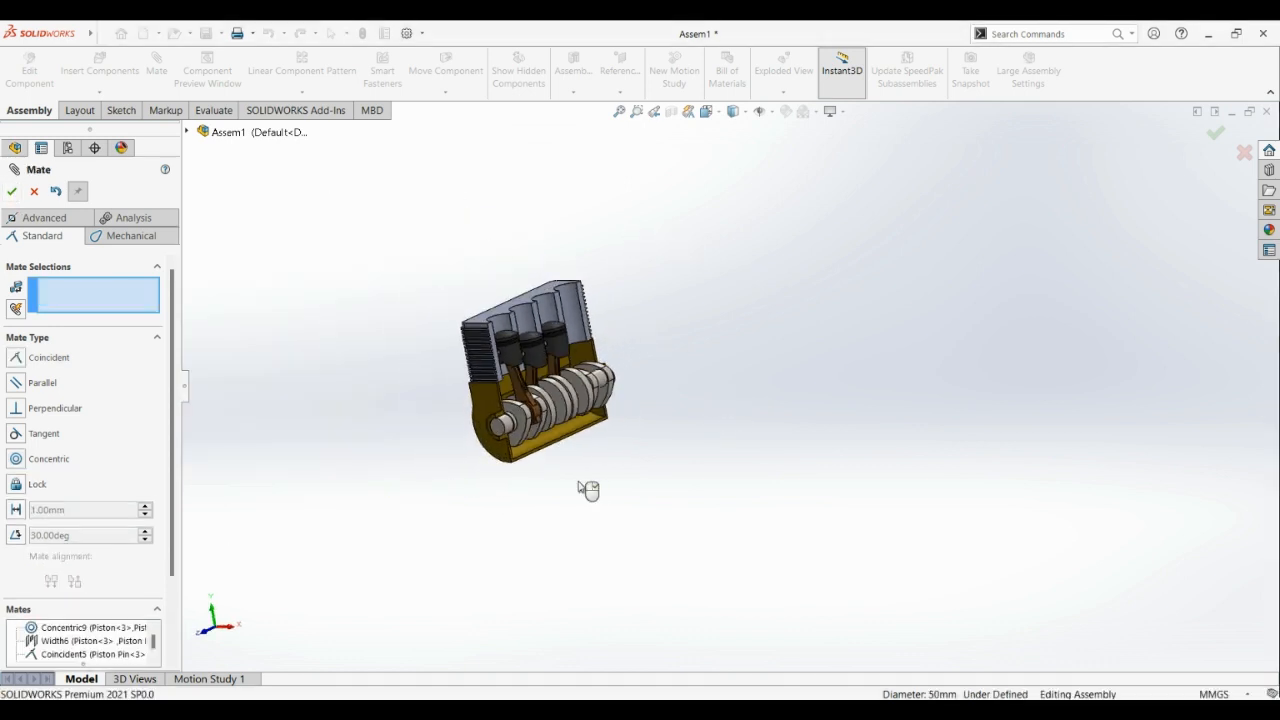
# Finish the mating session and insert a fourth Connecting Rod into the empty space beside the engine.
pyautogui.moveTo(588, 489); pyautogui.dragTo(534, 486, button='middle')
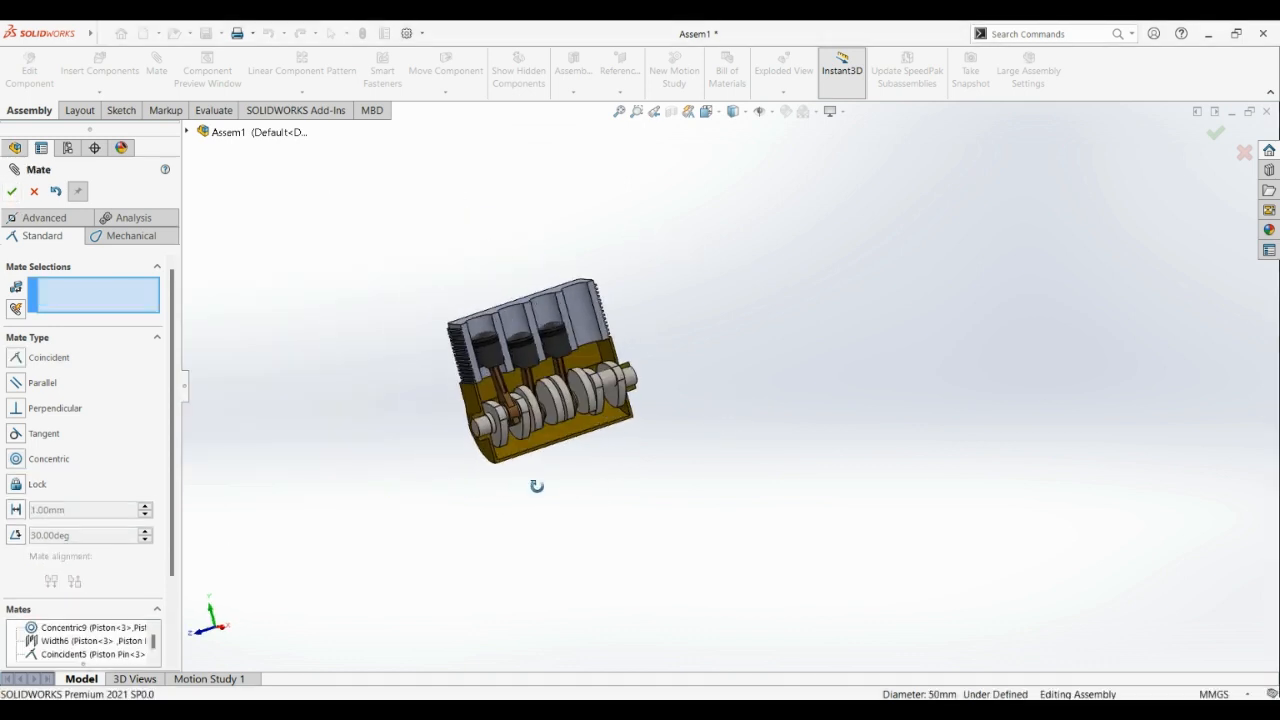
pyautogui.click(12, 193)
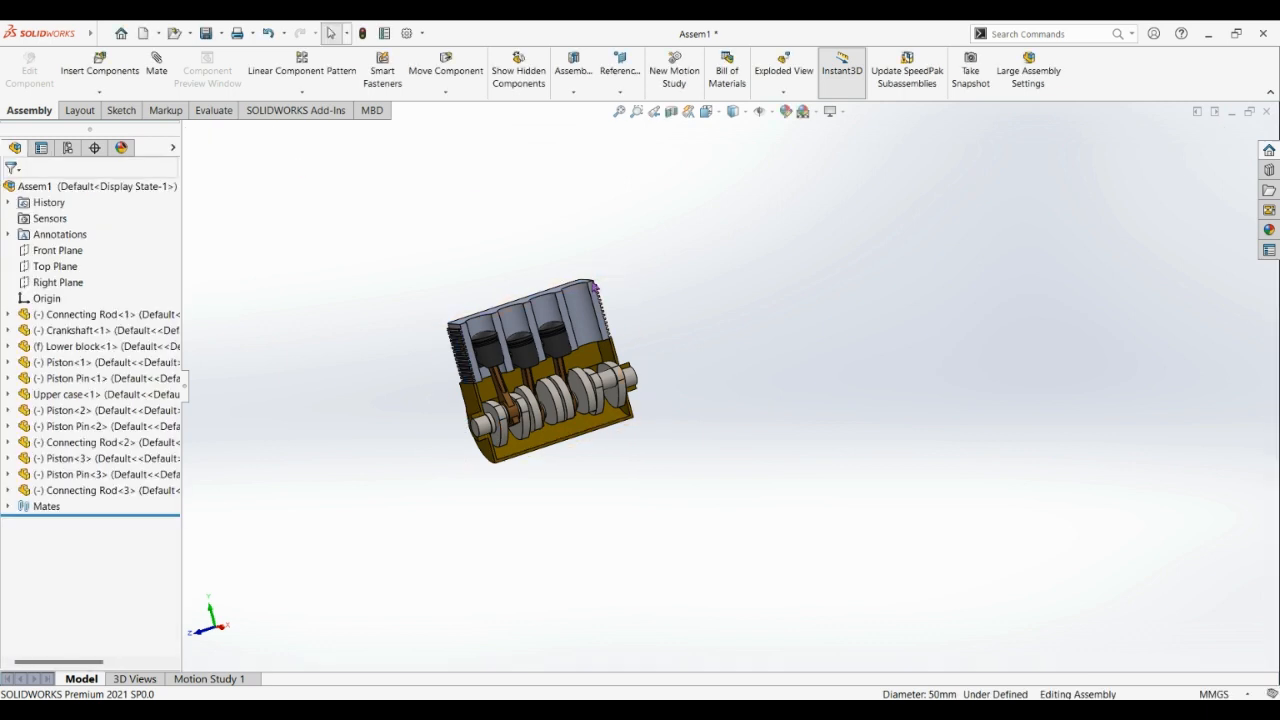
pyautogui.scroll(1, 519, 291)
pyautogui.scroll(-3, 519, 291)
pyautogui.scroll(-4, 886, 531)
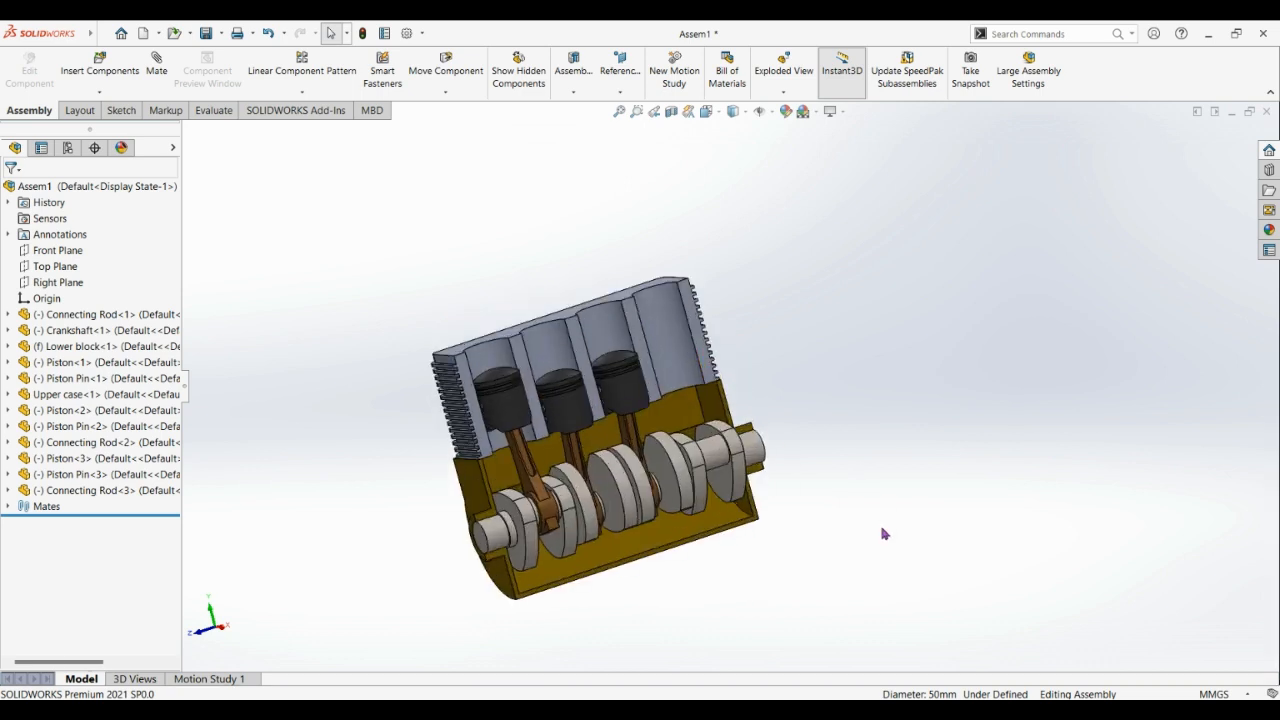
pyautogui.press('z')
pyautogui.press('z')
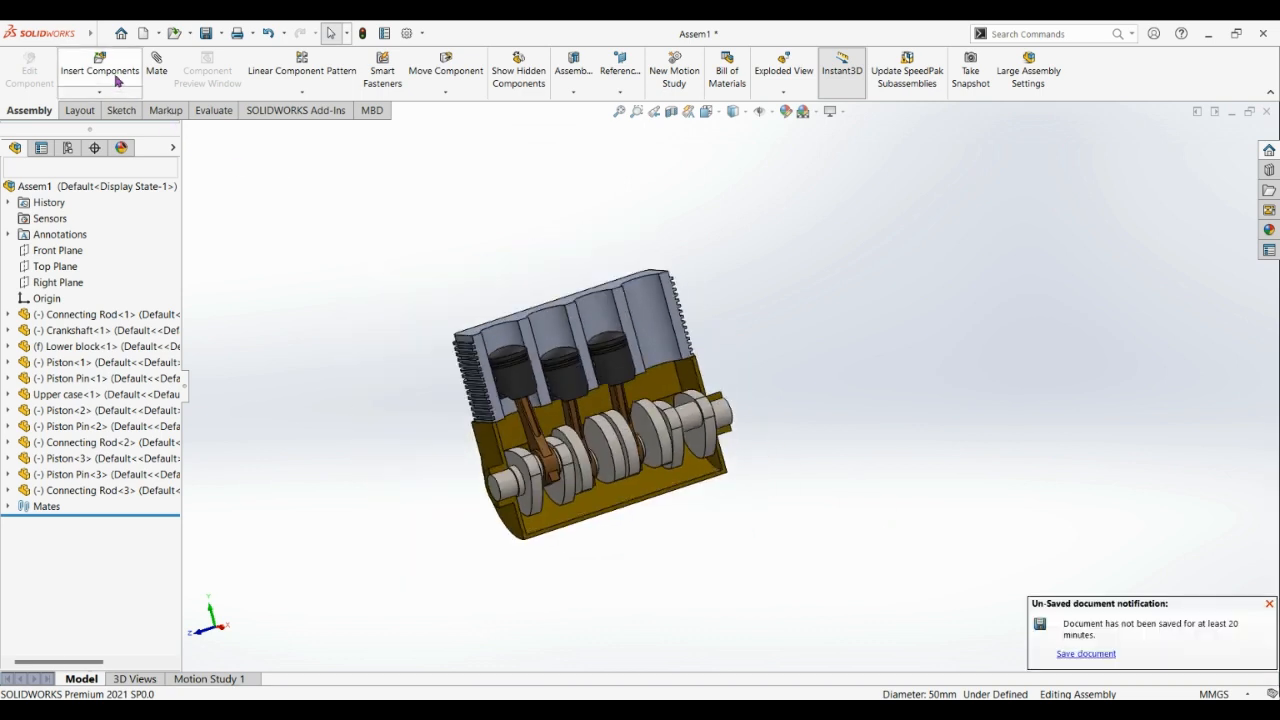
pyautogui.click(100, 70)
pyautogui.click(79, 478)
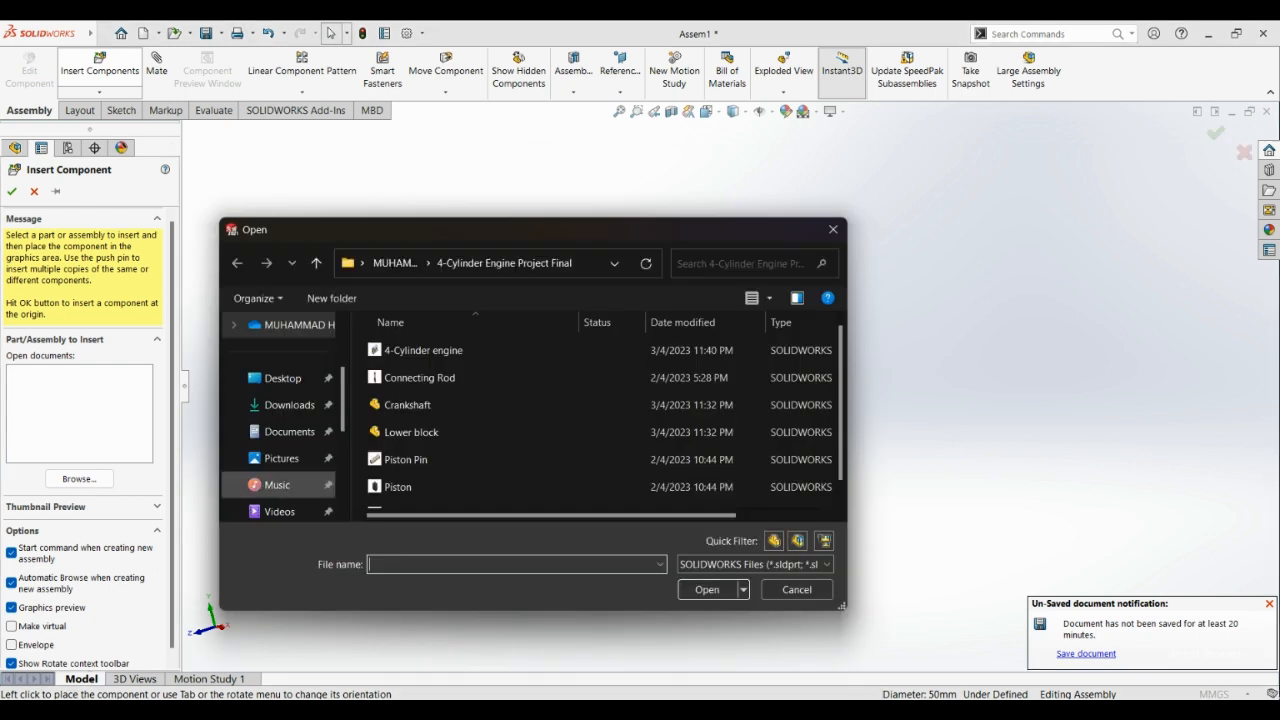
pyautogui.click(420, 377)
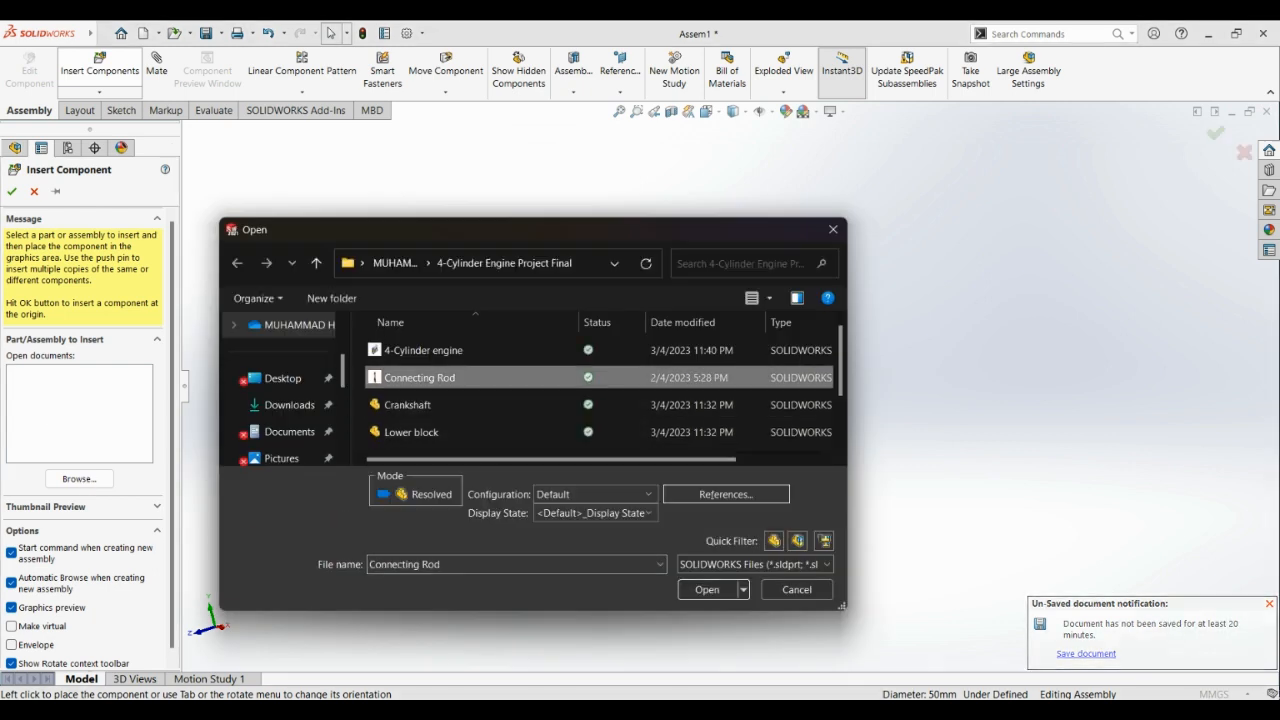
pyautogui.click(707, 589)
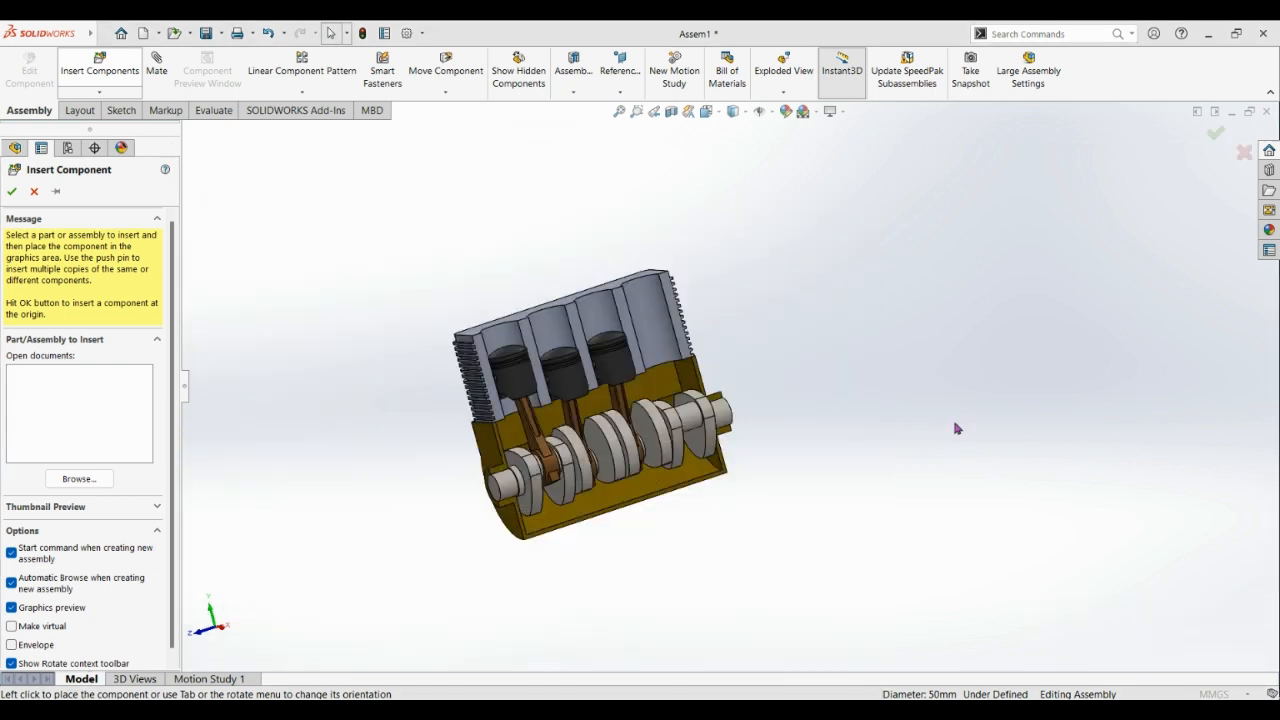
pyautogui.click(868, 385)
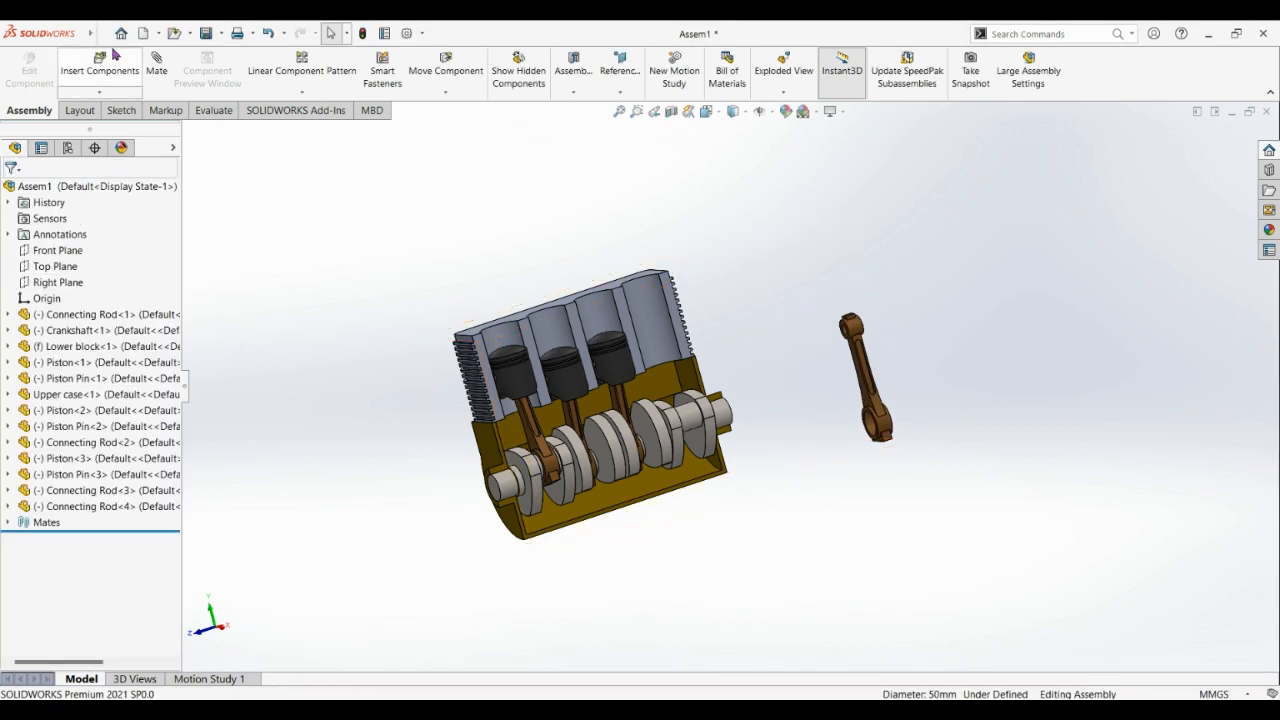
# Insert a fourth Piston and a fourth Piston Pin together, placing both beside the new Connecting Rod.
pyautogui.click(120, 83)
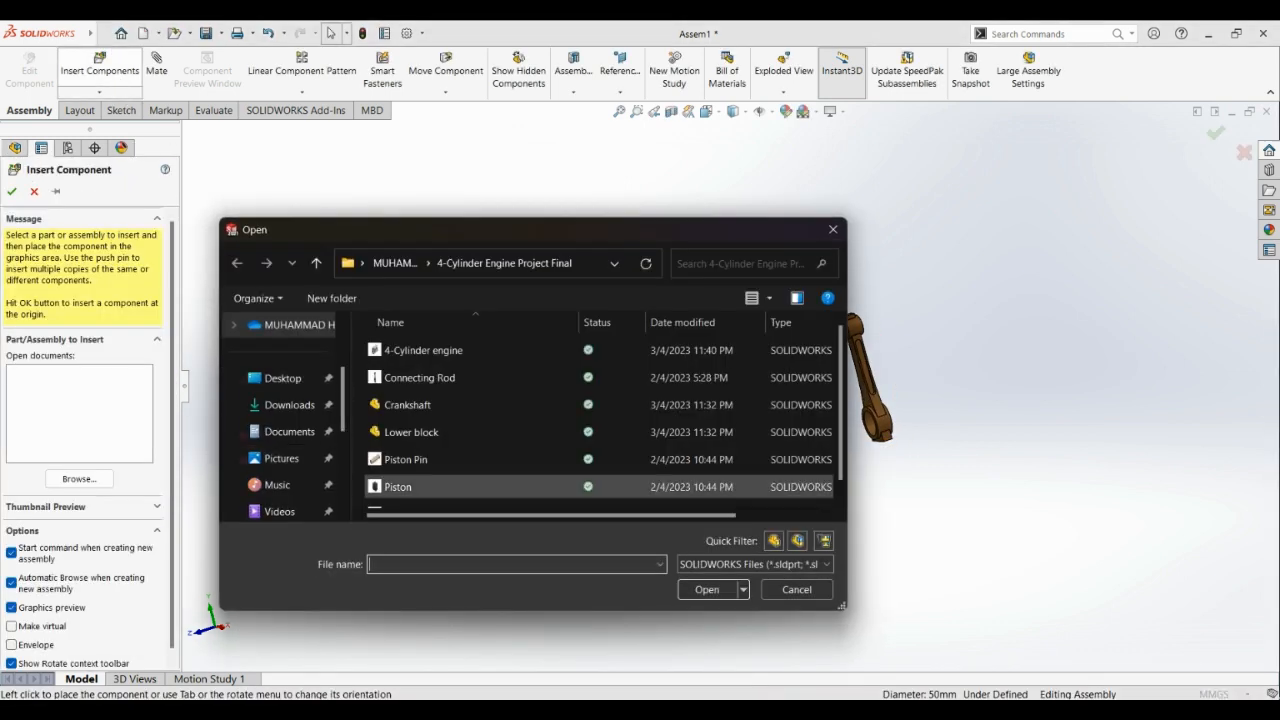
pyautogui.moveTo(362, 488); pyautogui.dragTo(384, 446)
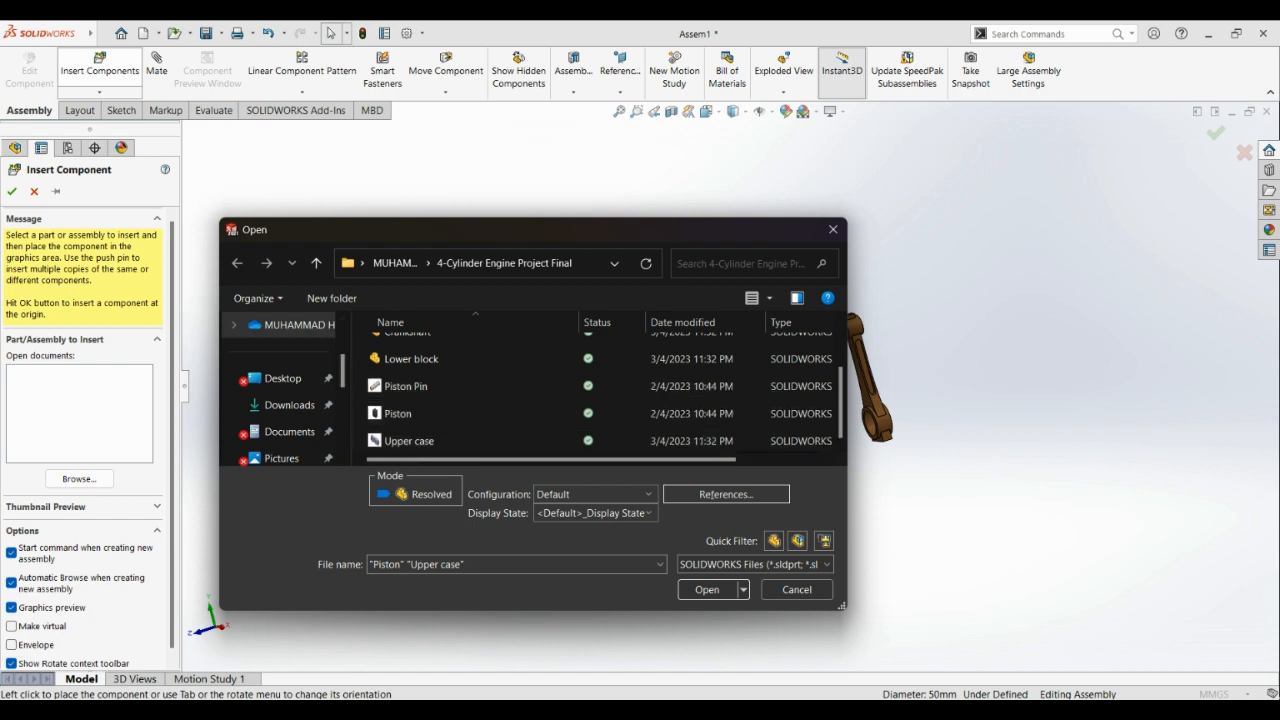
pyautogui.moveTo(407, 425); pyautogui.dragTo(362, 379)
pyautogui.click(707, 589)
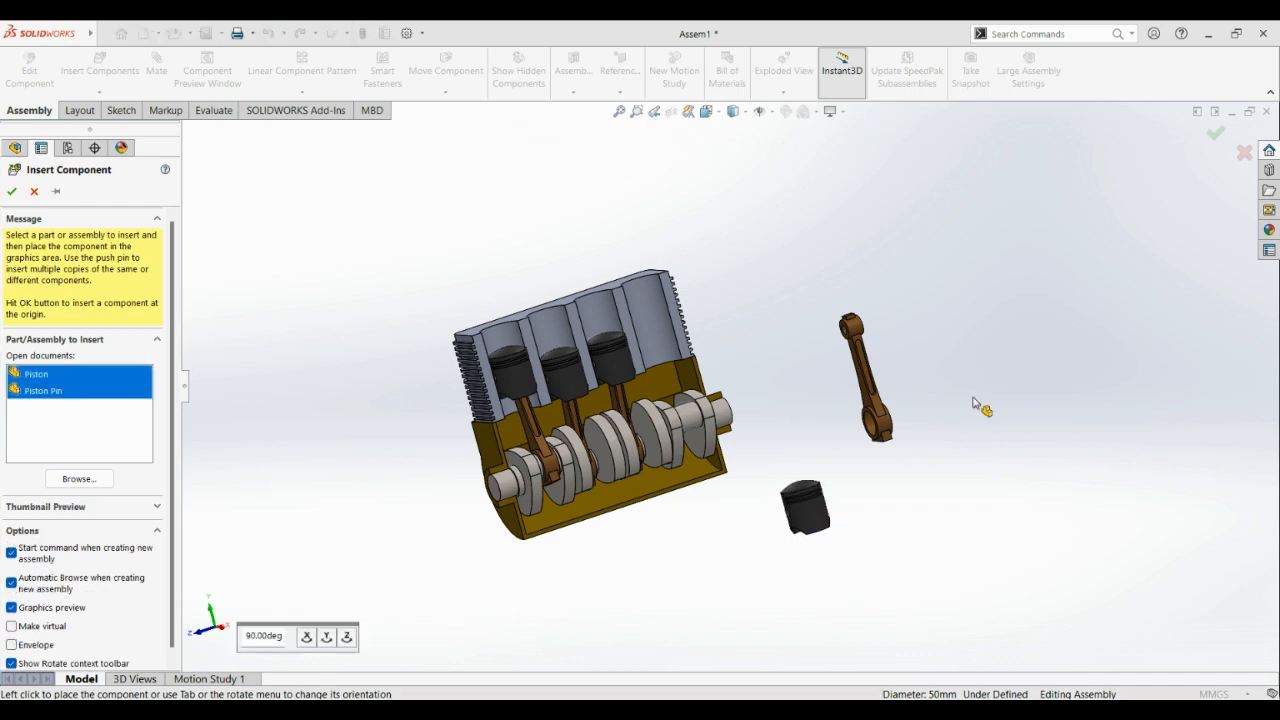
pyautogui.click(934, 345)
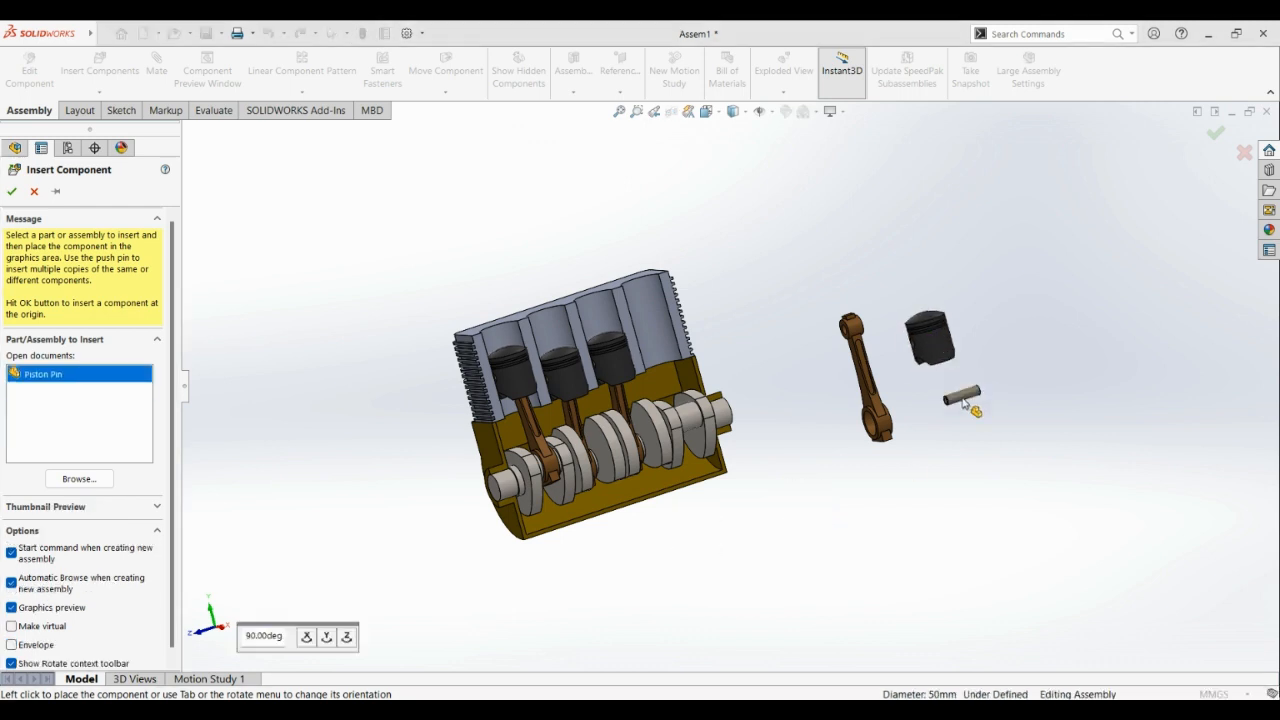
pyautogui.click(962, 412)
# Add a Concentric mate between the fourth Piston's pin hole and the fourth Piston Pin's outer face.
pyautogui.scroll(3, 843, 358)
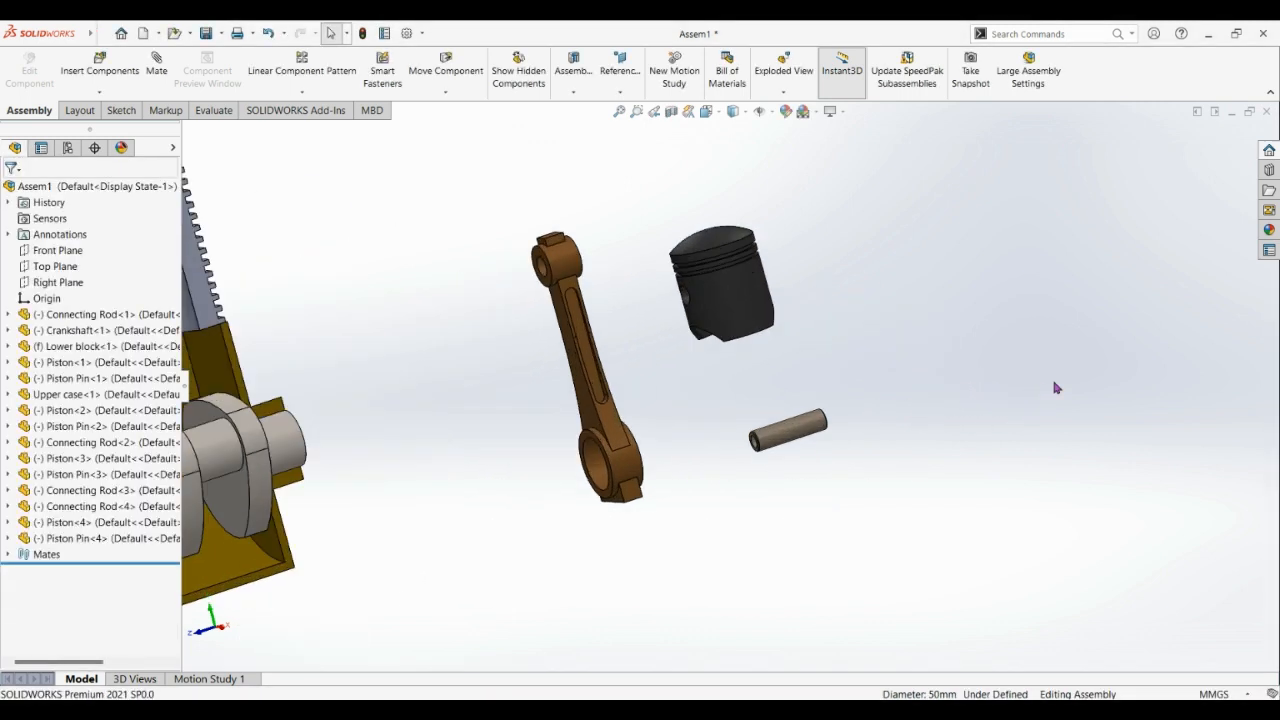
pyautogui.scroll(-2, 843, 358)
pyautogui.scroll(3, 760, 350)
pyautogui.scroll(-1, 769, 368)
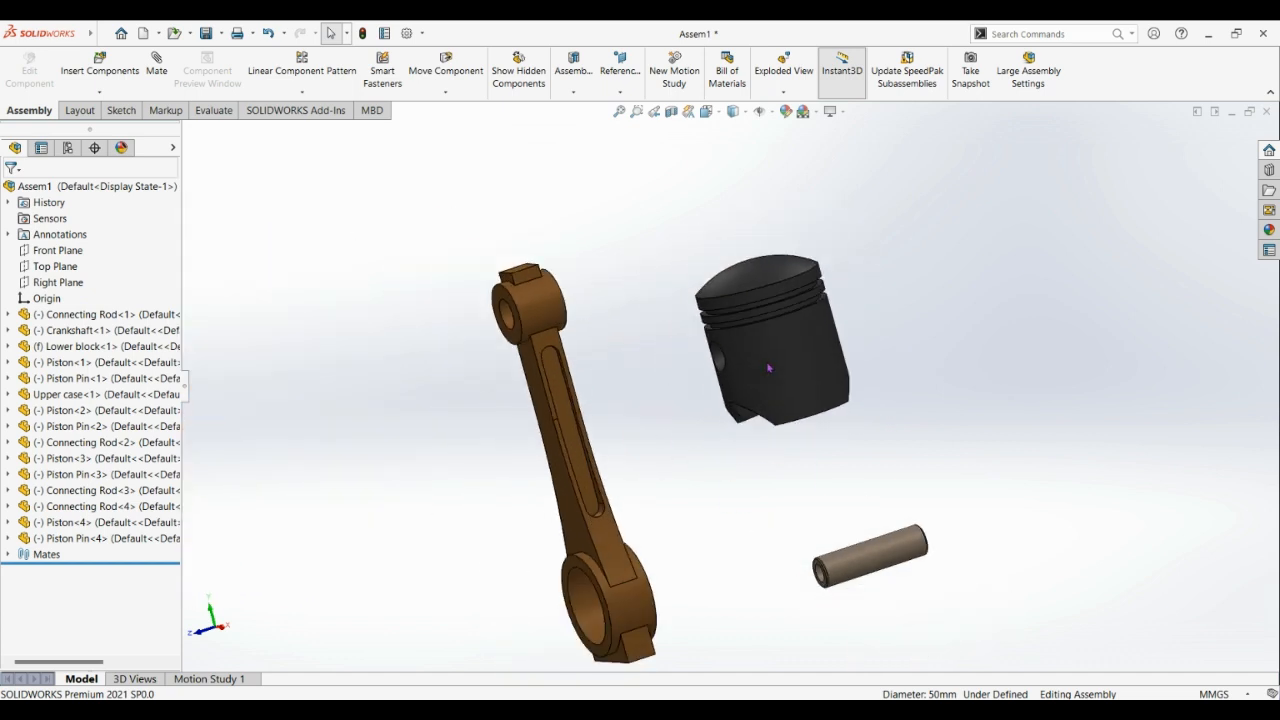
pyautogui.moveTo(757, 448); pyautogui.dragTo(831, 421, button='middle')
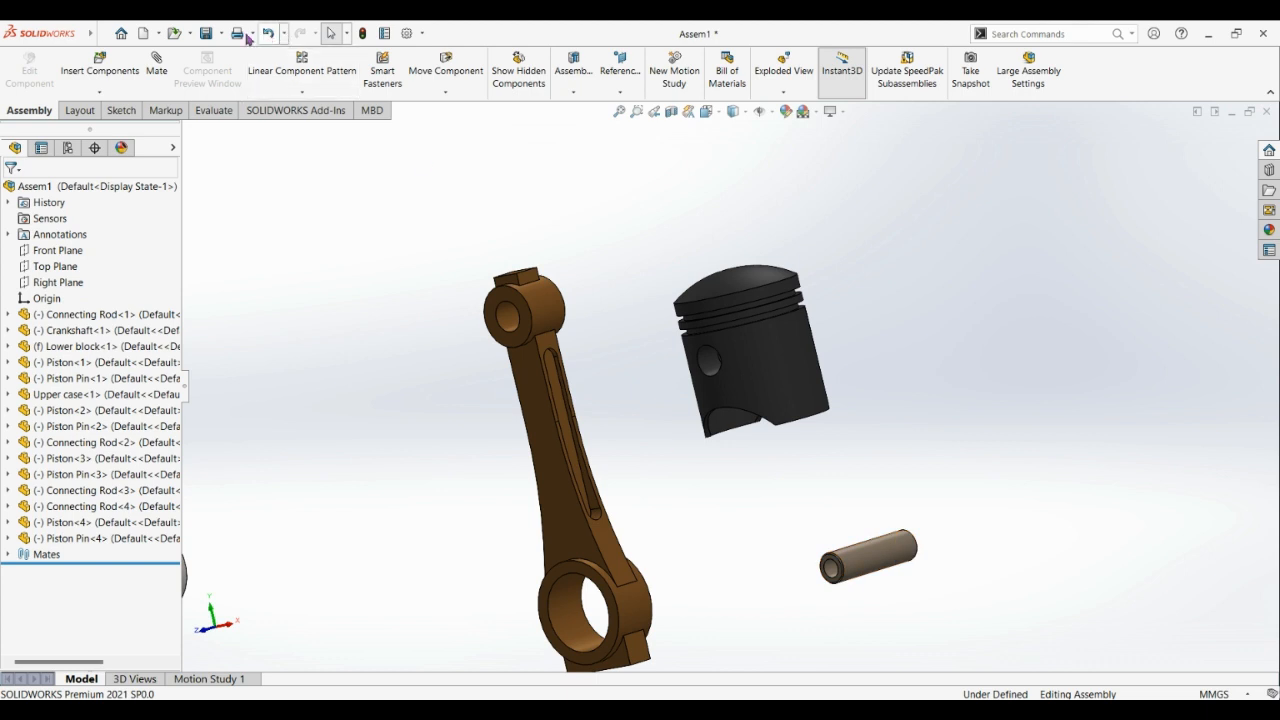
pyautogui.click(711, 370)
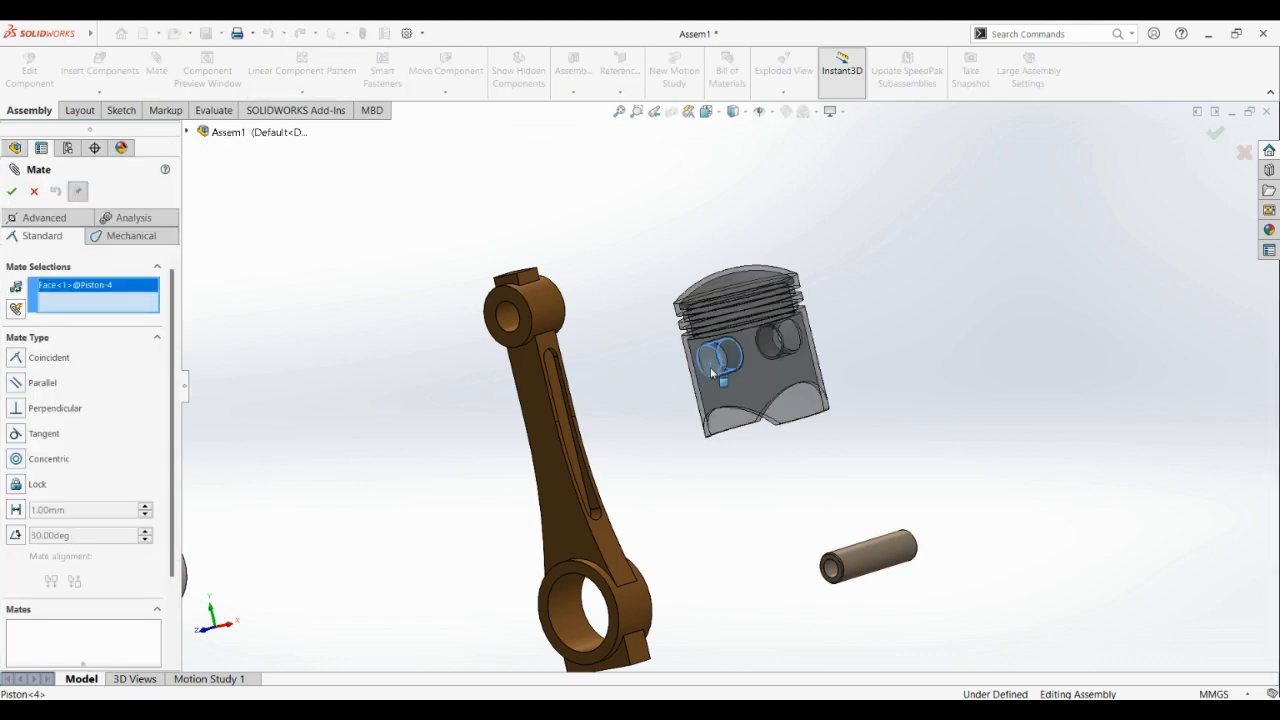
pyautogui.click(881, 547)
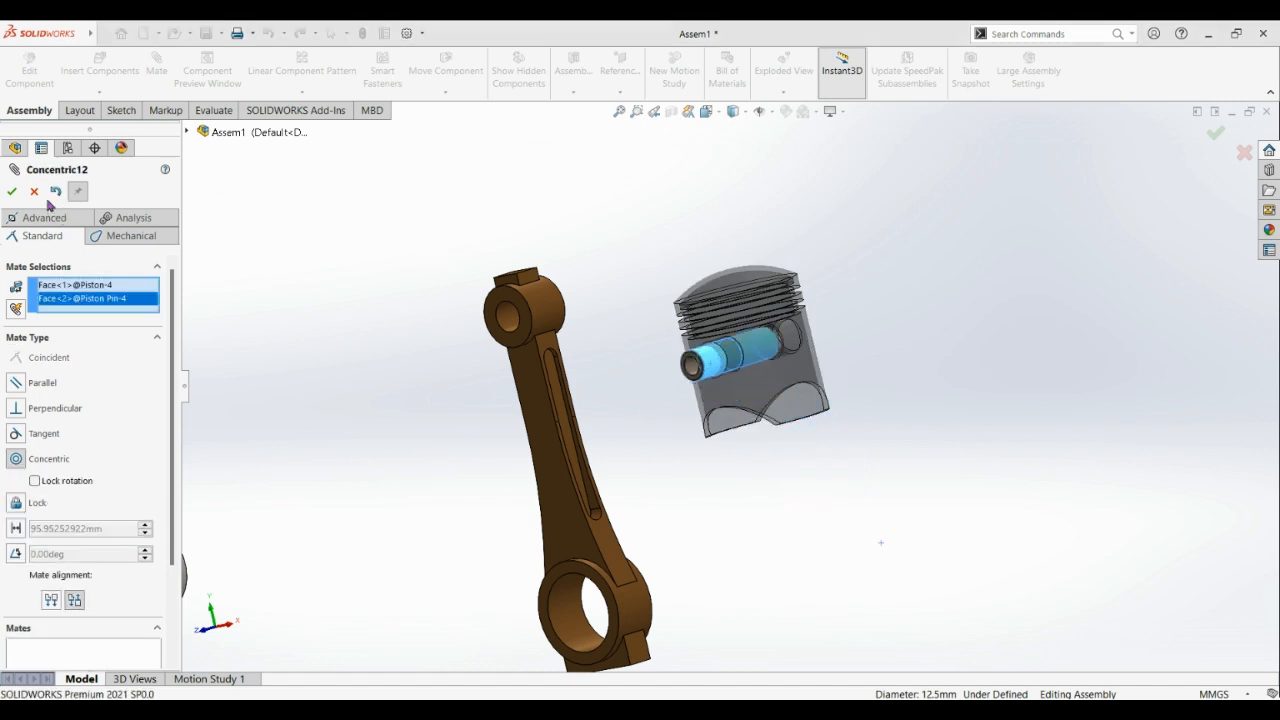
pyautogui.click(12, 192)
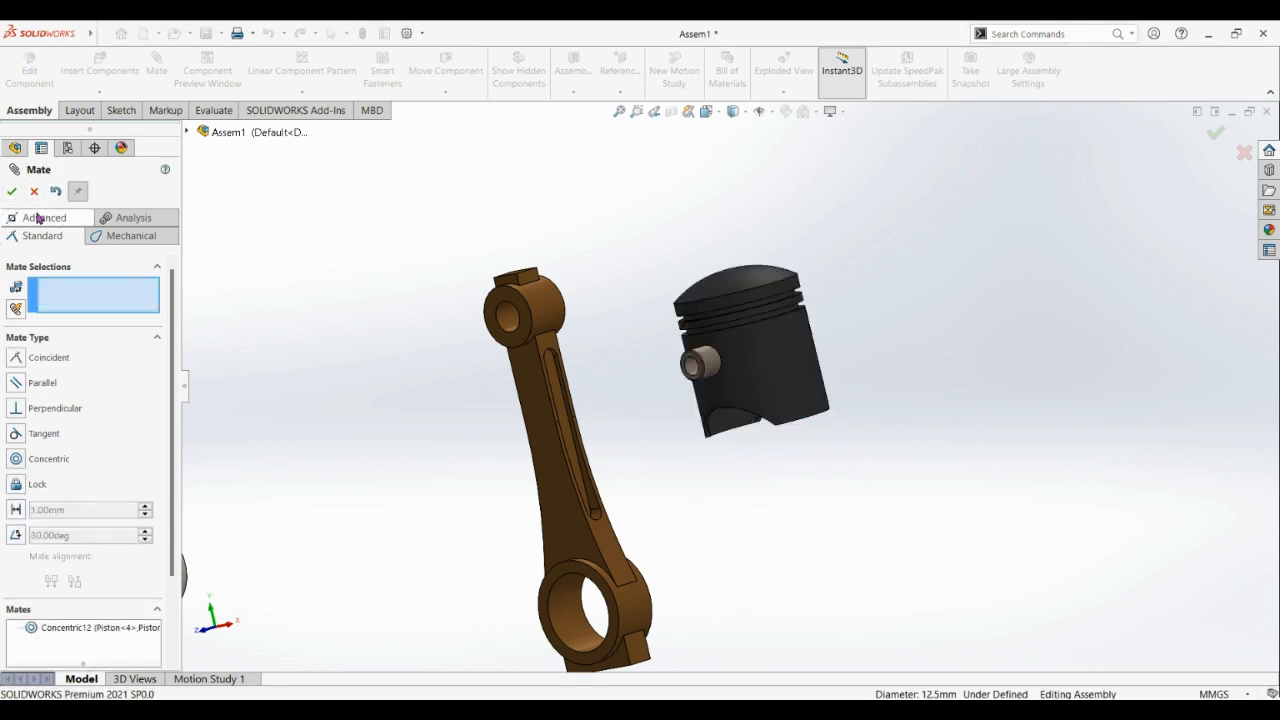
# Start a centered Width mate using the fourth Piston's two inner pin-boss faces as the width selections.
pyautogui.click(42, 217)
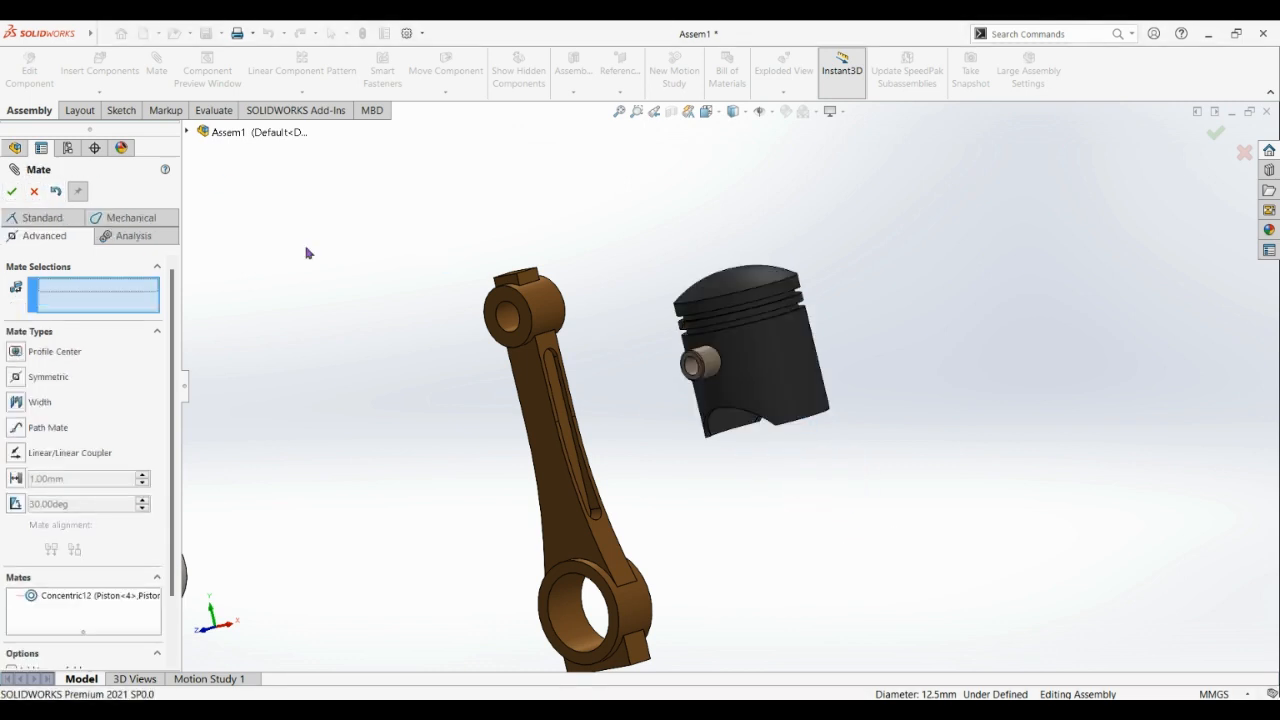
pyautogui.click(17, 403)
pyautogui.moveTo(986, 433); pyautogui.dragTo(962, 358)
pyautogui.moveTo(962, 359); pyautogui.dragTo(933, 232, button='middle')
pyautogui.scroll(-3, 933, 232)
pyautogui.scroll(3, 805, 404)
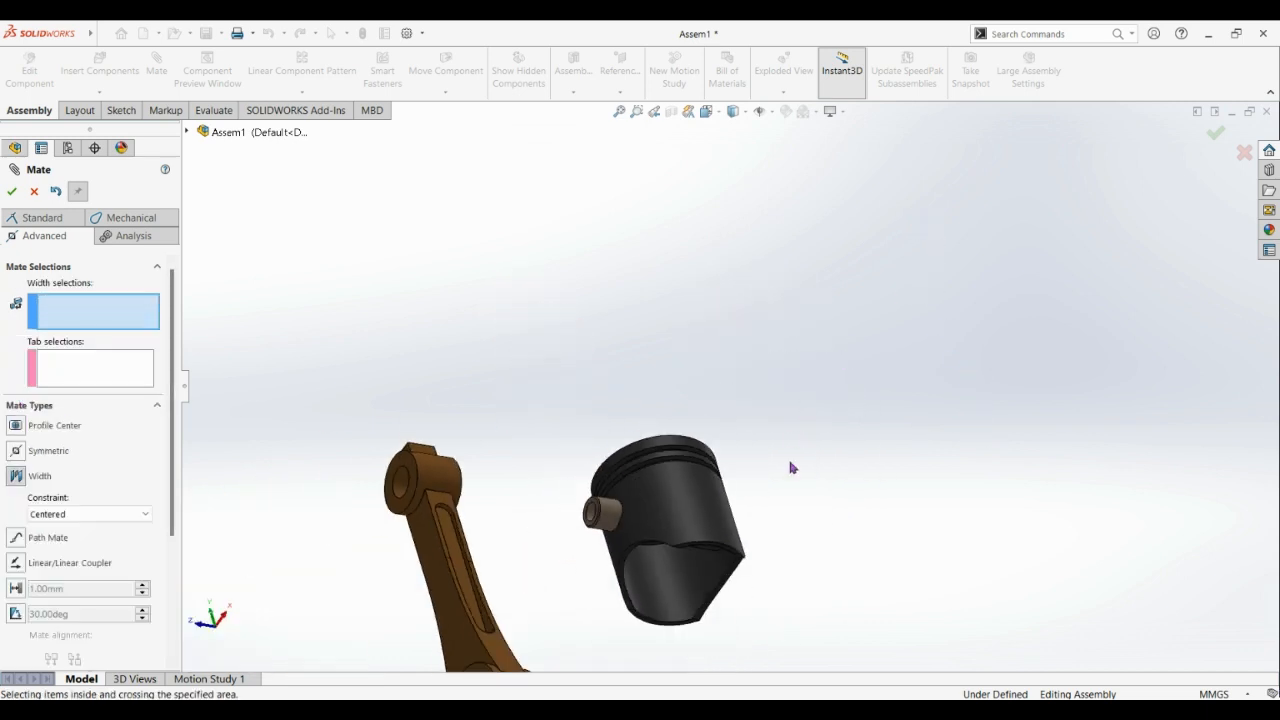
pyautogui.scroll(-4, 789, 466)
pyautogui.moveTo(594, 515); pyautogui.dragTo(588, 411, button='middle')
pyautogui.moveTo(582, 614); pyautogui.dragTo(533, 603)
pyautogui.moveTo(699, 563); pyautogui.dragTo(717, 614, button='middle')
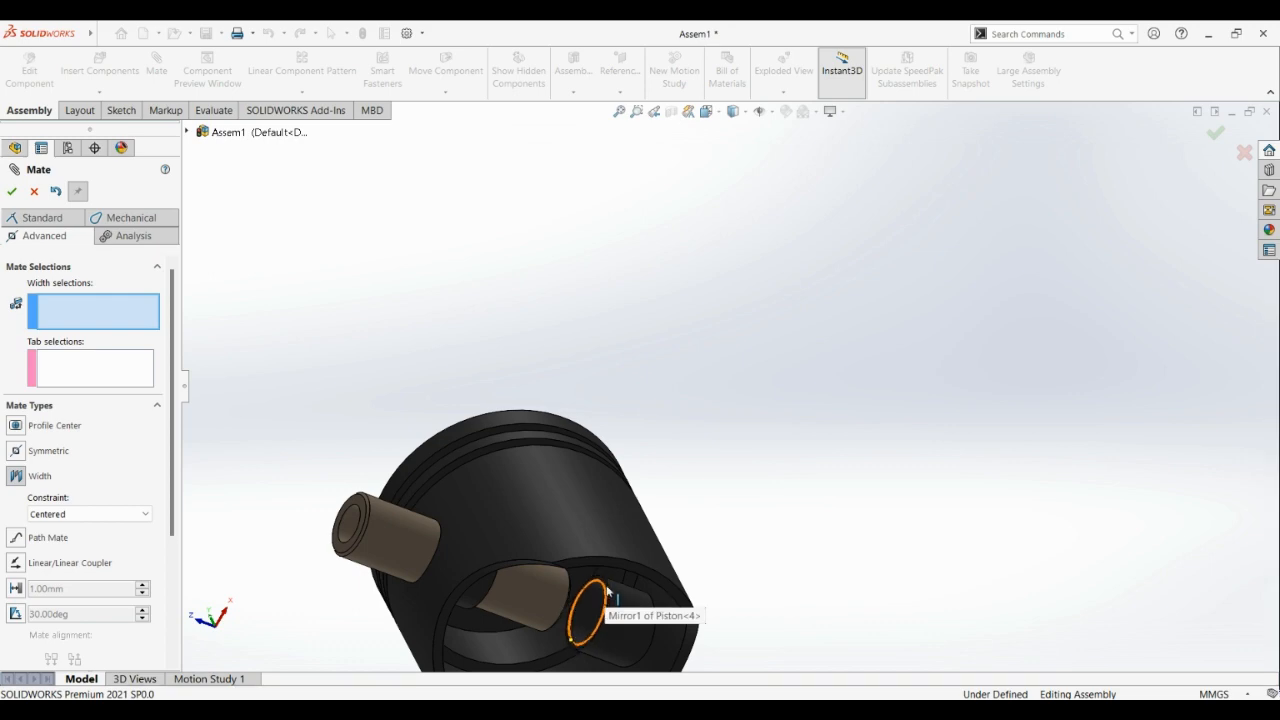
pyautogui.scroll(-4, 607, 592)
pyautogui.click(657, 545)
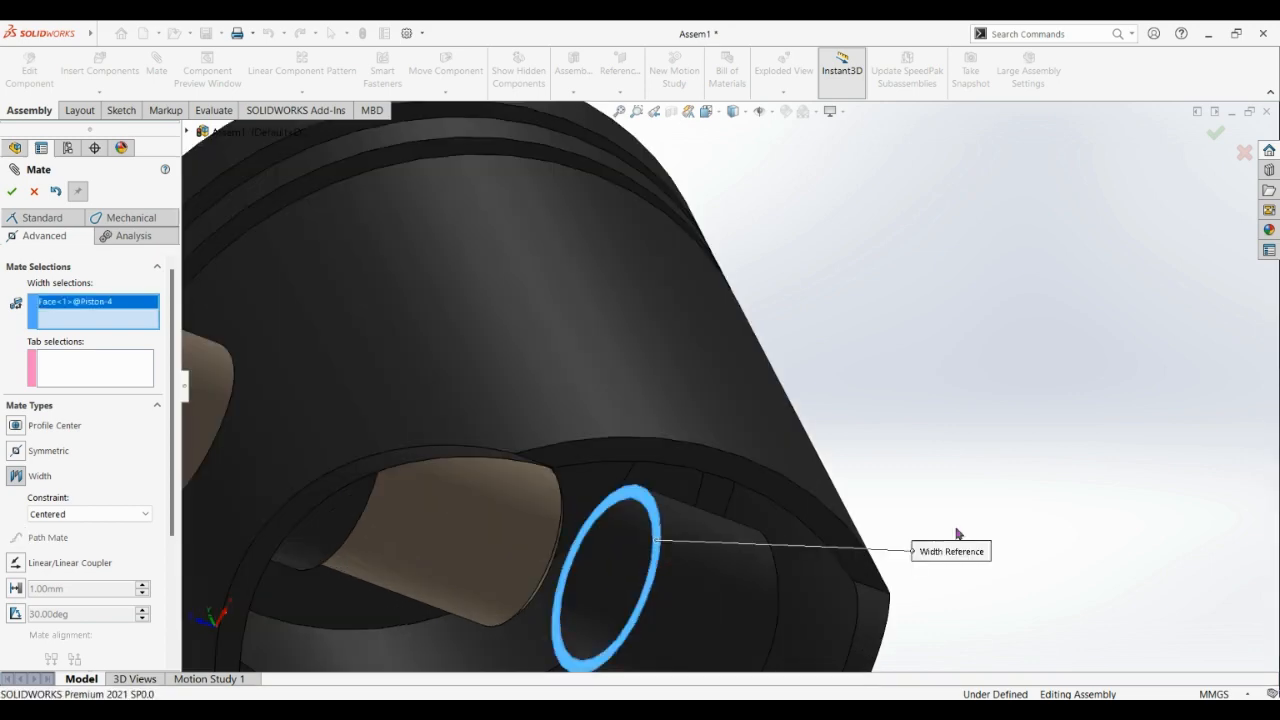
pyautogui.moveTo(957, 535); pyautogui.dragTo(918, 512, button='middle')
pyautogui.scroll(3, 918, 512)
pyautogui.moveTo(1044, 580); pyautogui.dragTo(906, 534, button='middle')
pyautogui.click(840, 413)
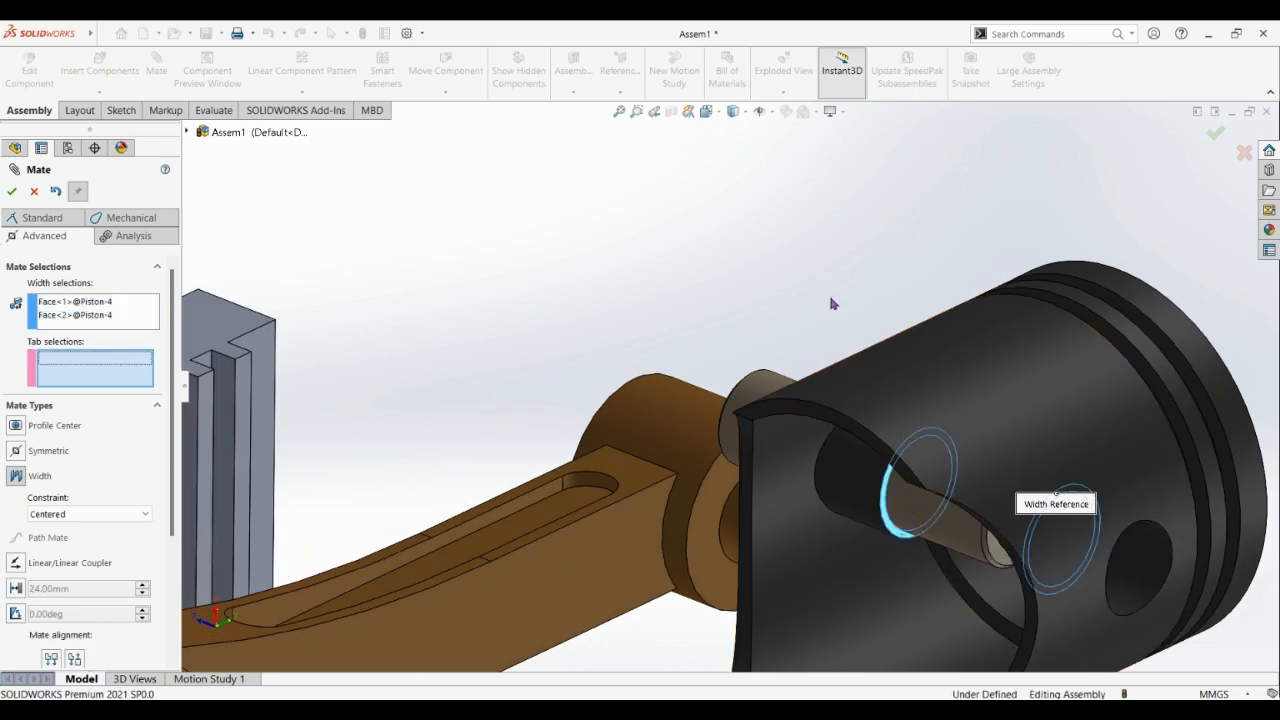
# Select the fourth Piston Pin's two end faces as the tab selections and accept the Width mate.
pyautogui.moveTo(831, 300); pyautogui.dragTo(1040, 485, button='middle')
pyautogui.scroll(3, 1040, 485)
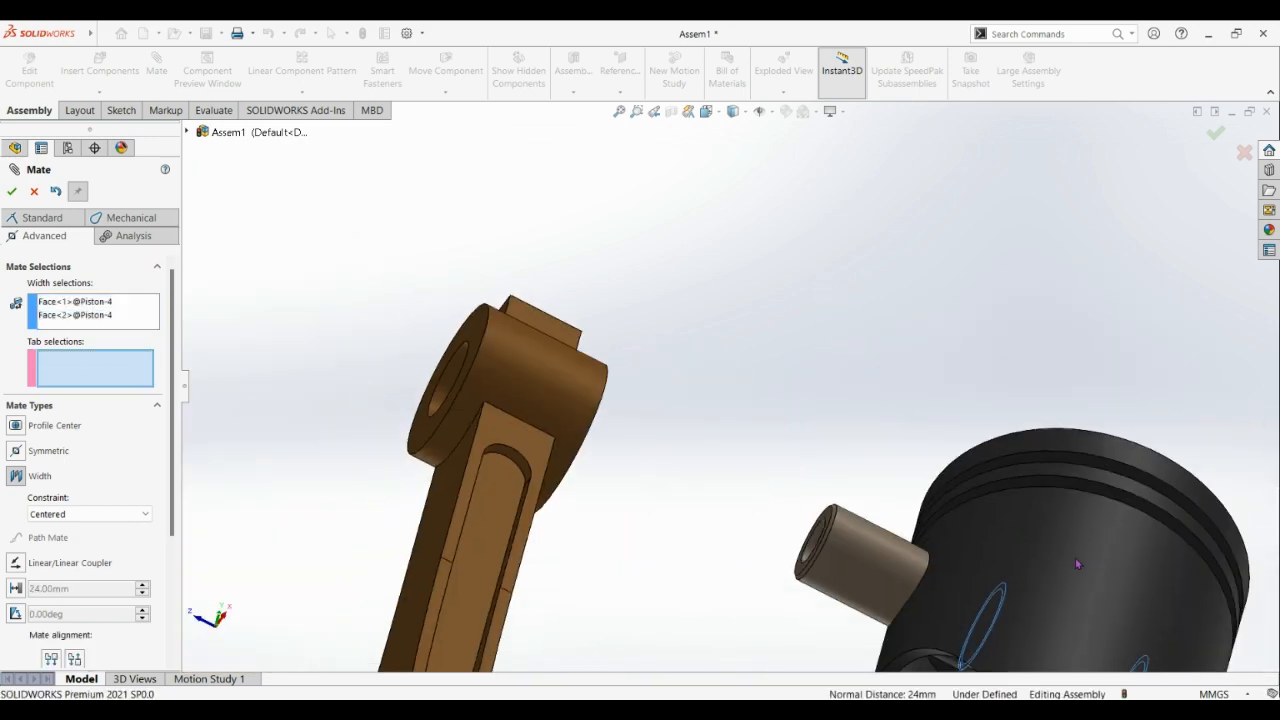
pyautogui.click(812, 497)
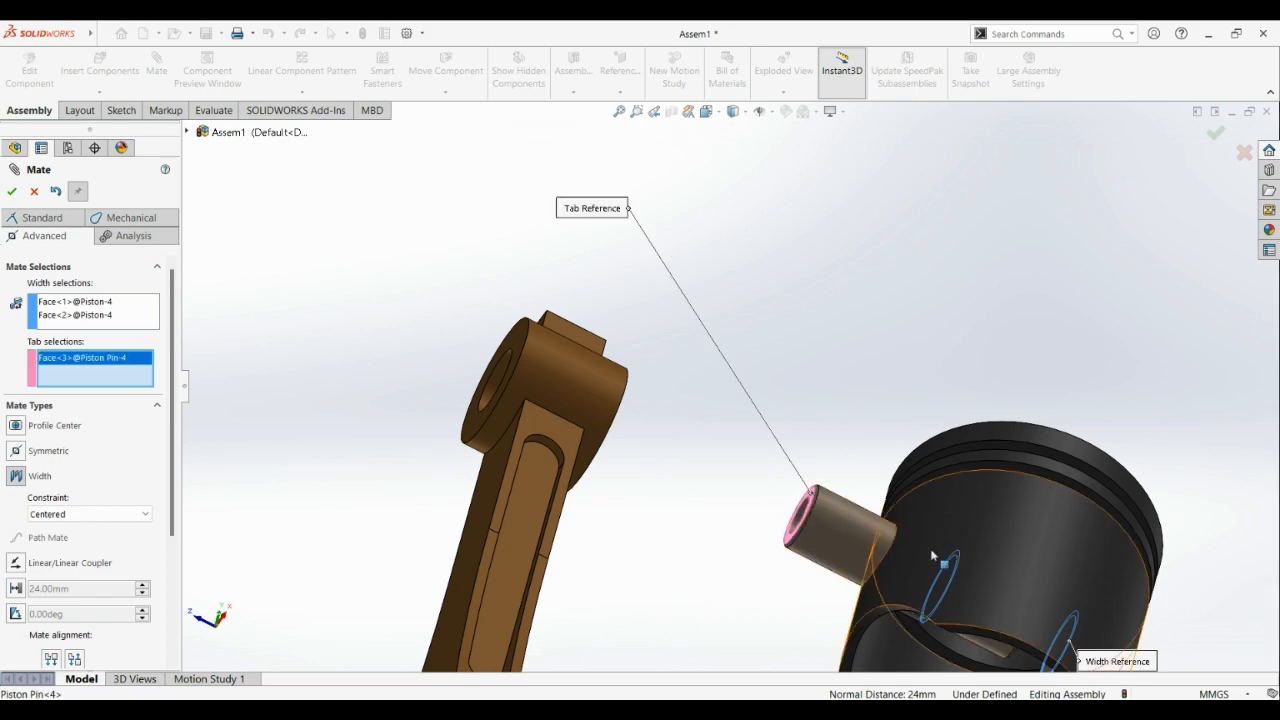
pyautogui.scroll(-3, 1090, 583)
pyautogui.scroll(3, 1089, 581)
pyautogui.moveTo(1080, 600); pyautogui.dragTo(991, 543, button='middle')
pyautogui.click(854, 533)
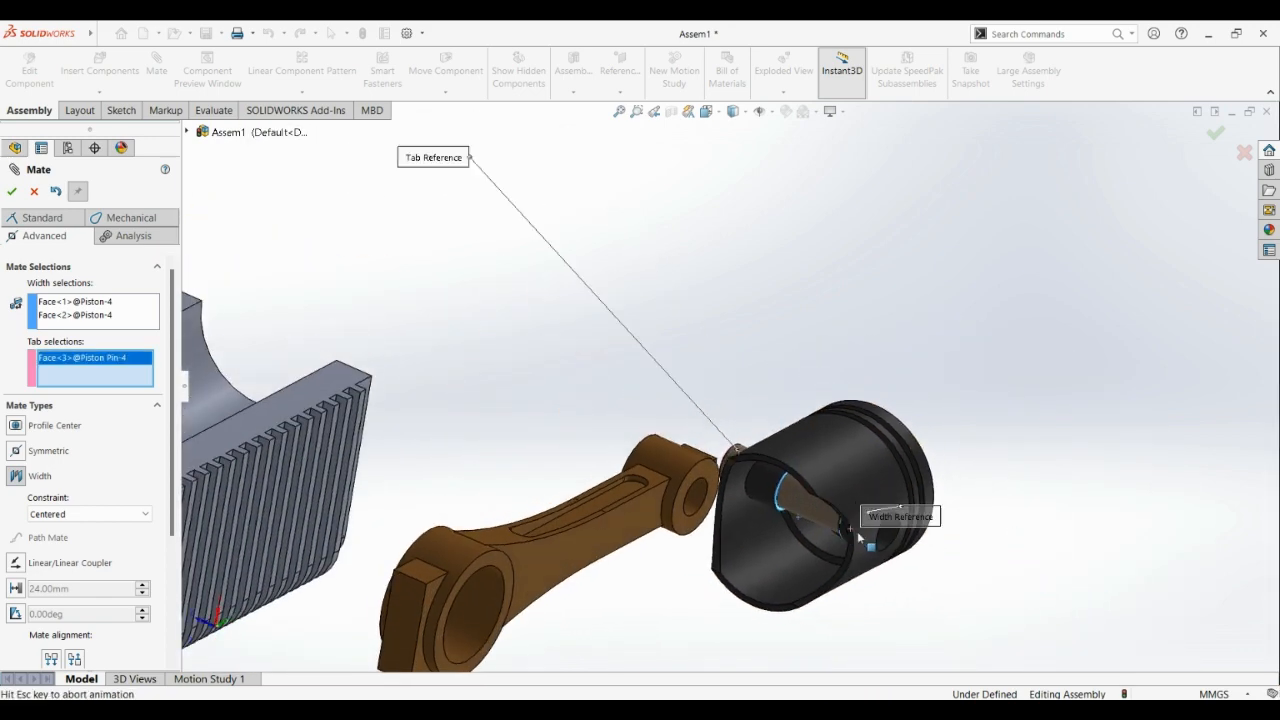
pyautogui.click(13, 191)
# Add a Coincident mate between the fourth Connecting Rod's small-end bore edge and the fourth Piston Pin's outer face.
pyautogui.moveTo(567, 362); pyautogui.dragTo(578, 369, button='middle')
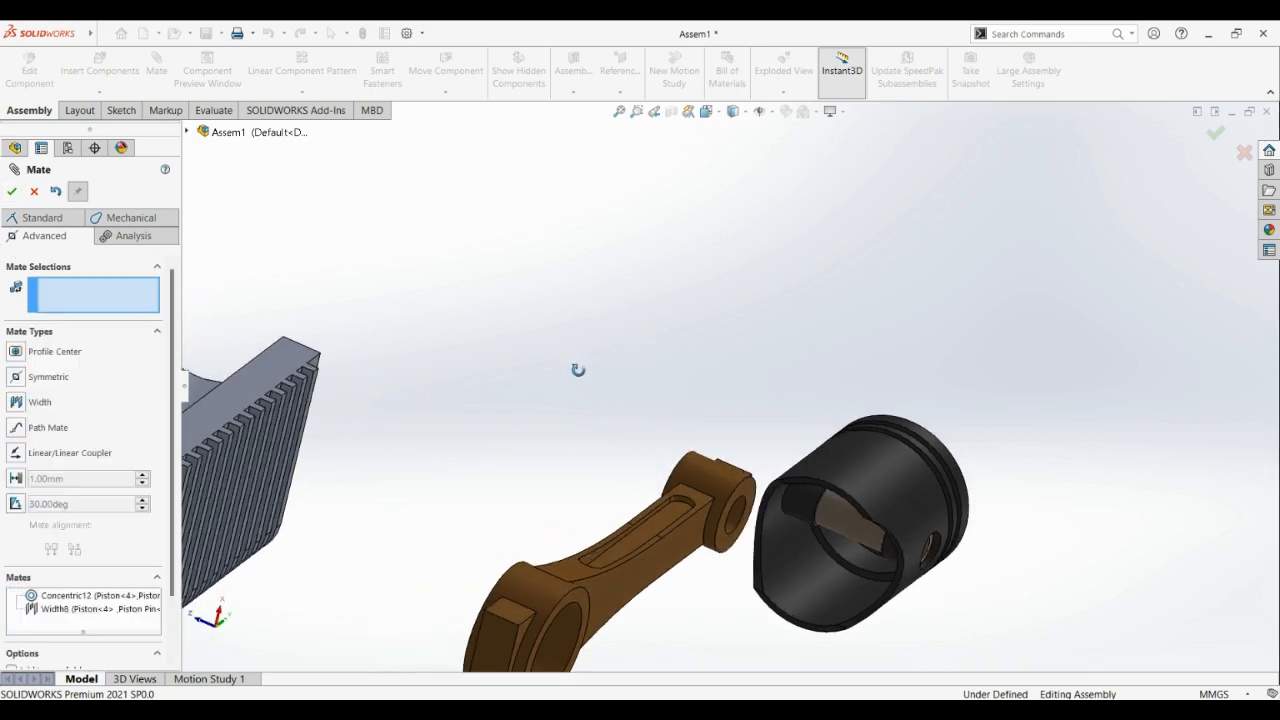
pyautogui.click(50, 222)
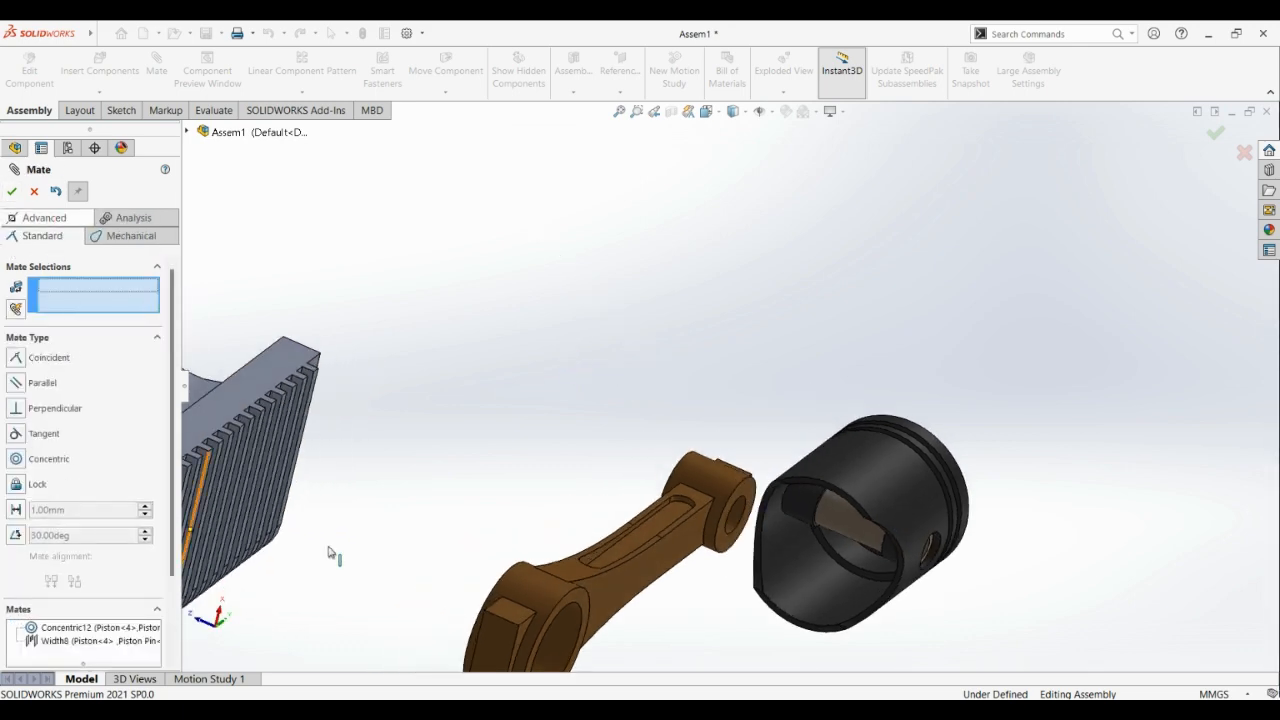
pyautogui.click(733, 520)
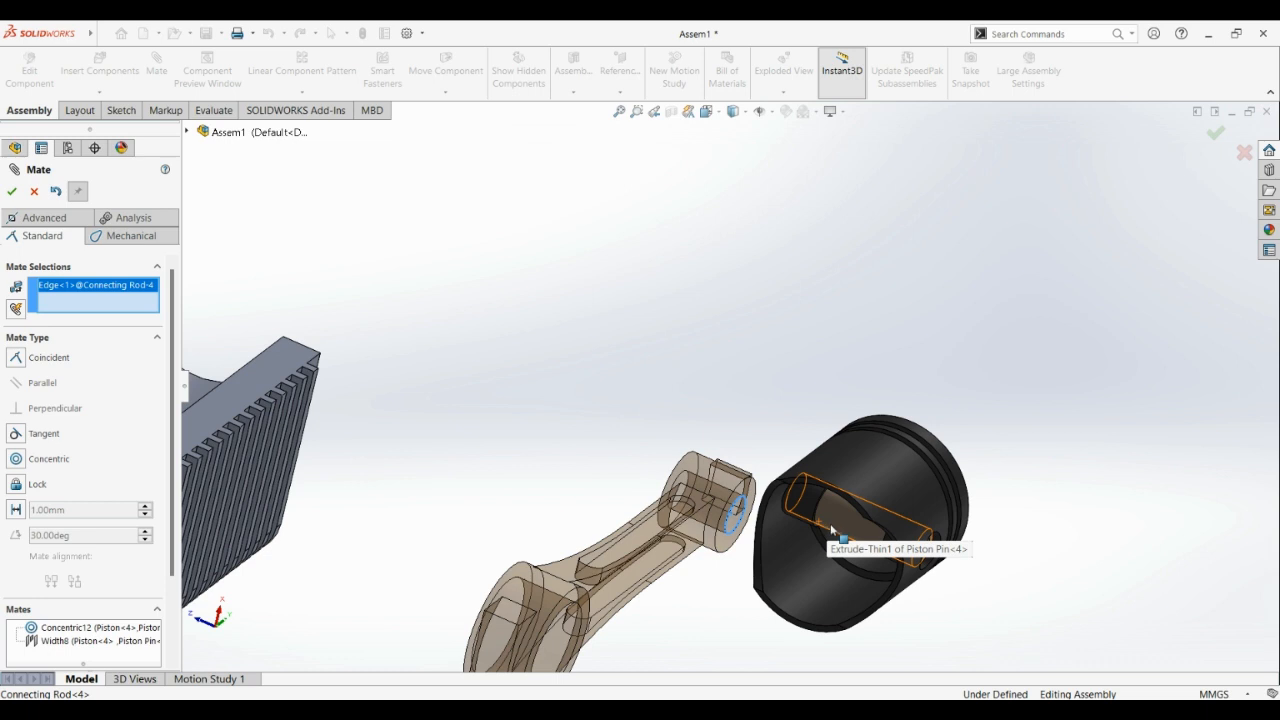
pyautogui.click(852, 531)
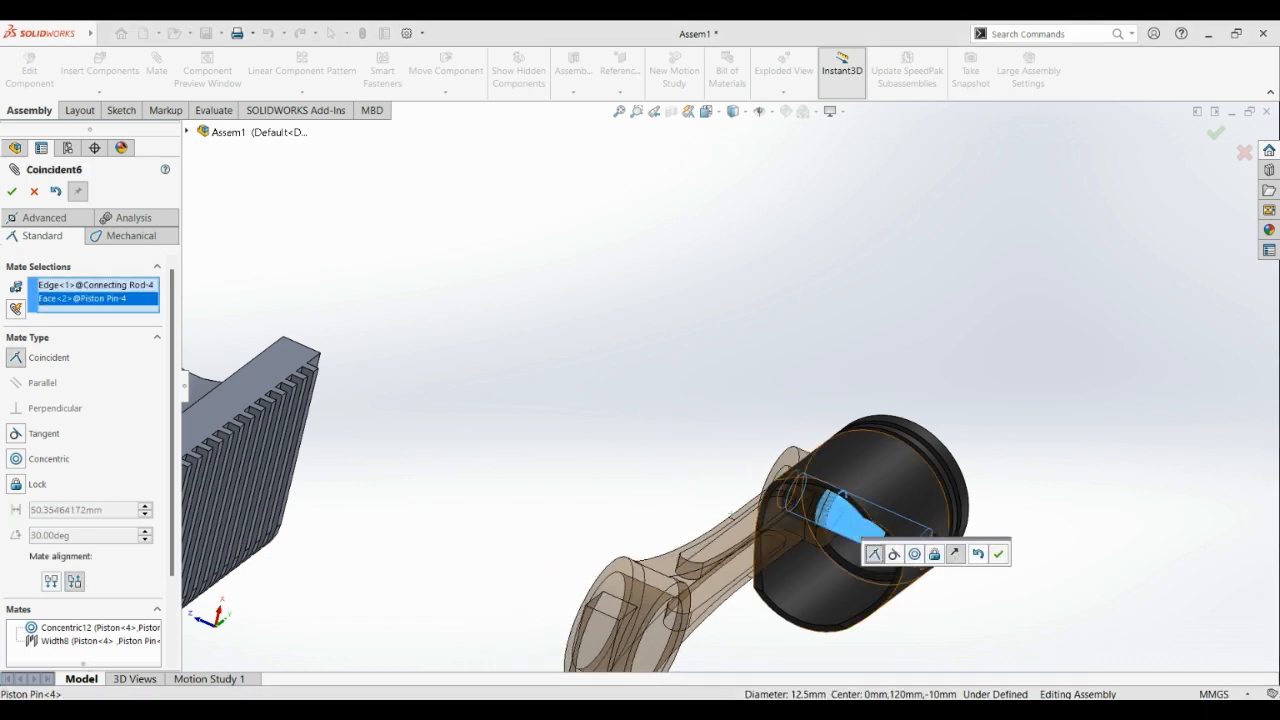
pyautogui.press('Return')
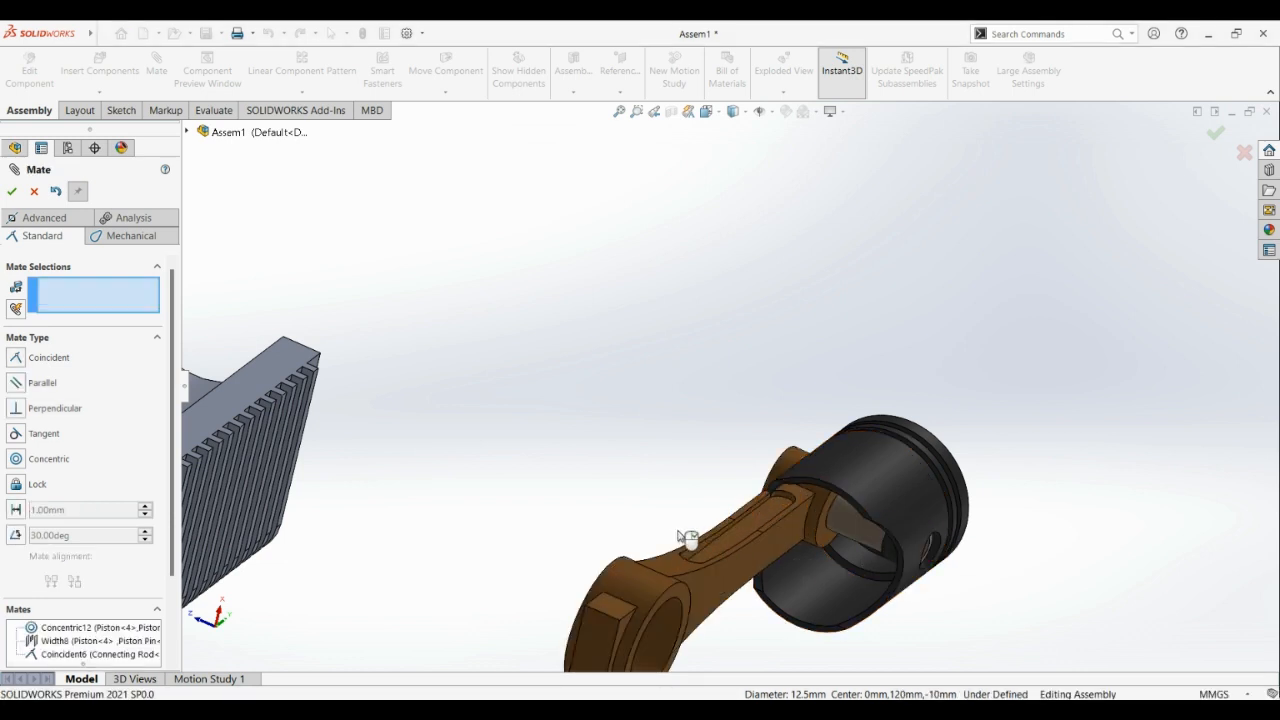
# Pull the fourth Connecting Rod clear of its Piston and start a centered Width mate with the Piston's two inner pin-boss faces.
pyautogui.moveTo(766, 500); pyautogui.dragTo(735, 445)
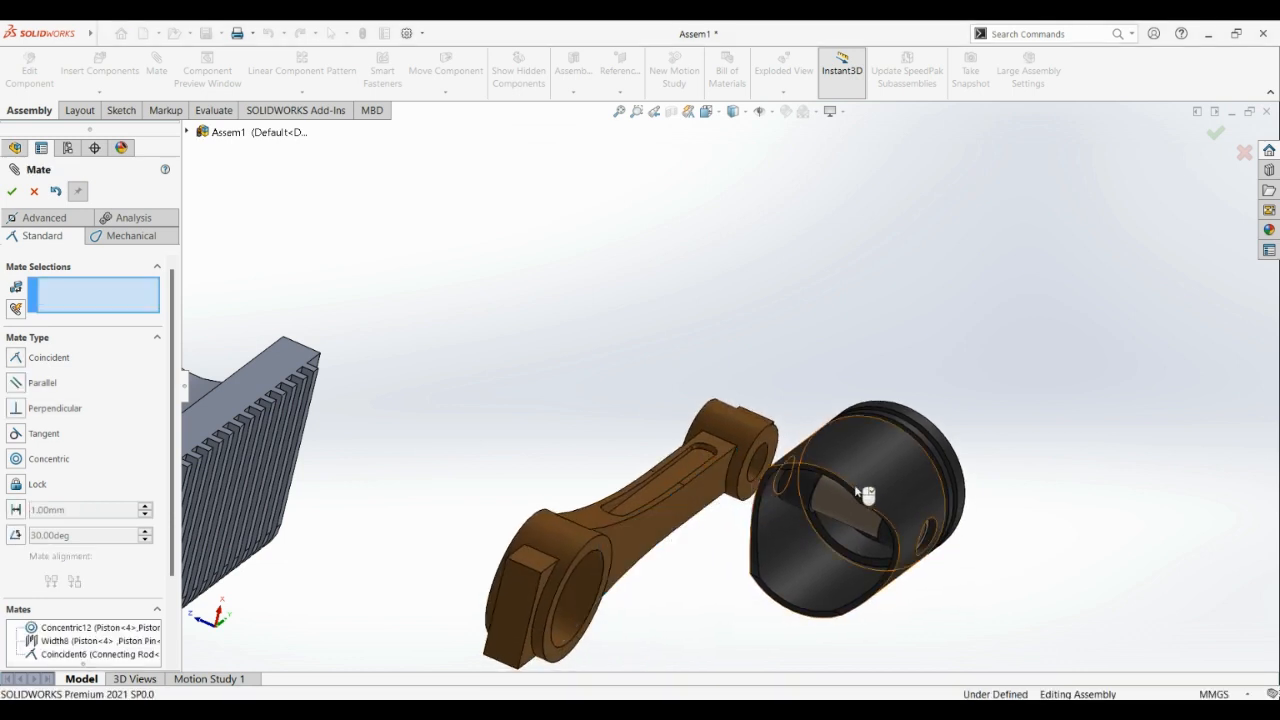
pyautogui.click(45, 218)
pyautogui.click(30, 407)
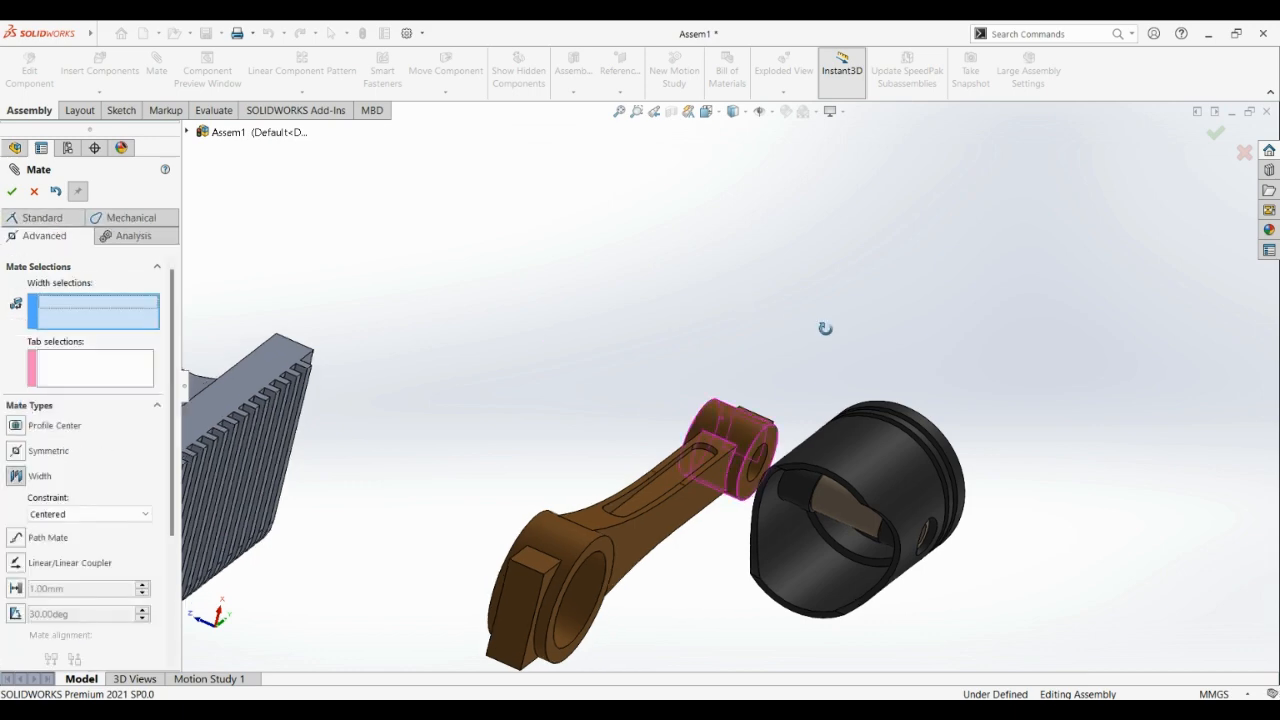
pyautogui.scroll(-5, 917, 420)
pyautogui.scroll(-4, 951, 511)
pyautogui.moveTo(608, 463); pyautogui.dragTo(540, 420, button='middle')
pyautogui.click(618, 445)
pyautogui.moveTo(618, 445); pyautogui.dragTo(213, 405, button='middle')
pyautogui.click(195, 453)
# Select the fourth Connecting Rod's two small-end side faces as the tab selections and accept the centered Width mate.
pyautogui.scroll(5, 215, 430)
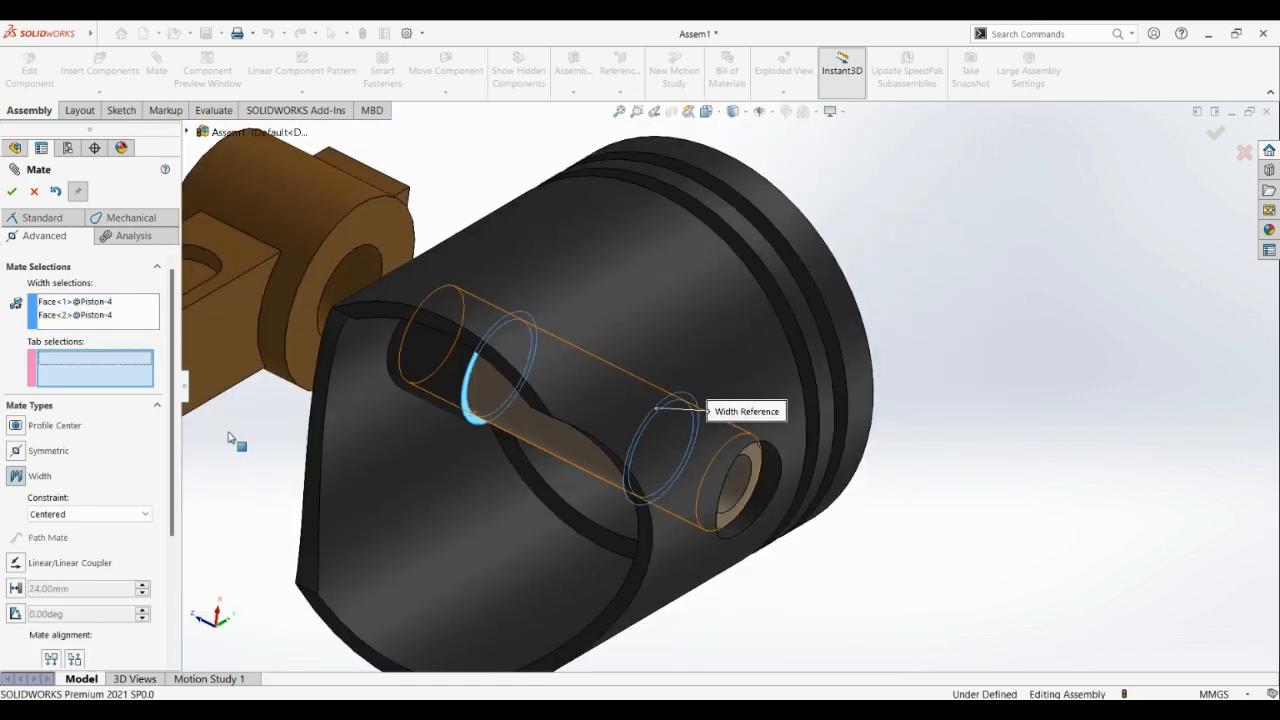
pyautogui.moveTo(279, 364); pyautogui.dragTo(450, 362, button='middle')
pyautogui.click(303, 333)
pyautogui.scroll(5, 300, 340)
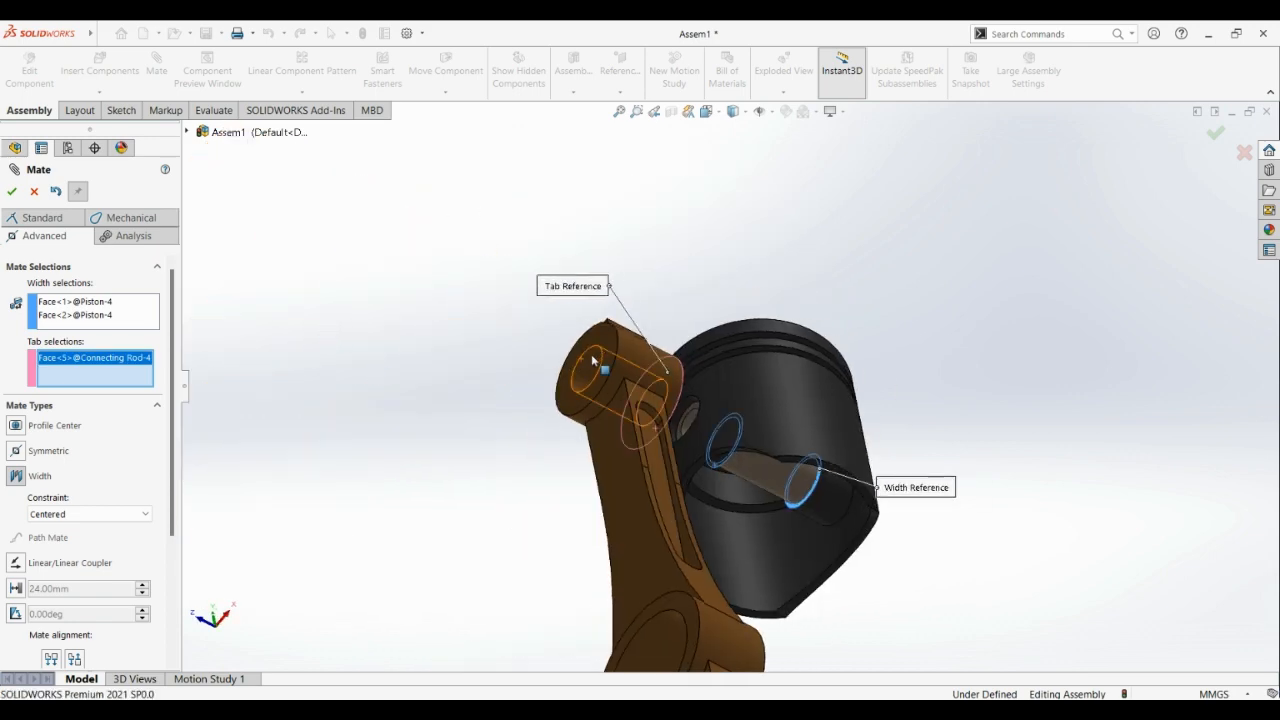
pyautogui.click(13, 192)
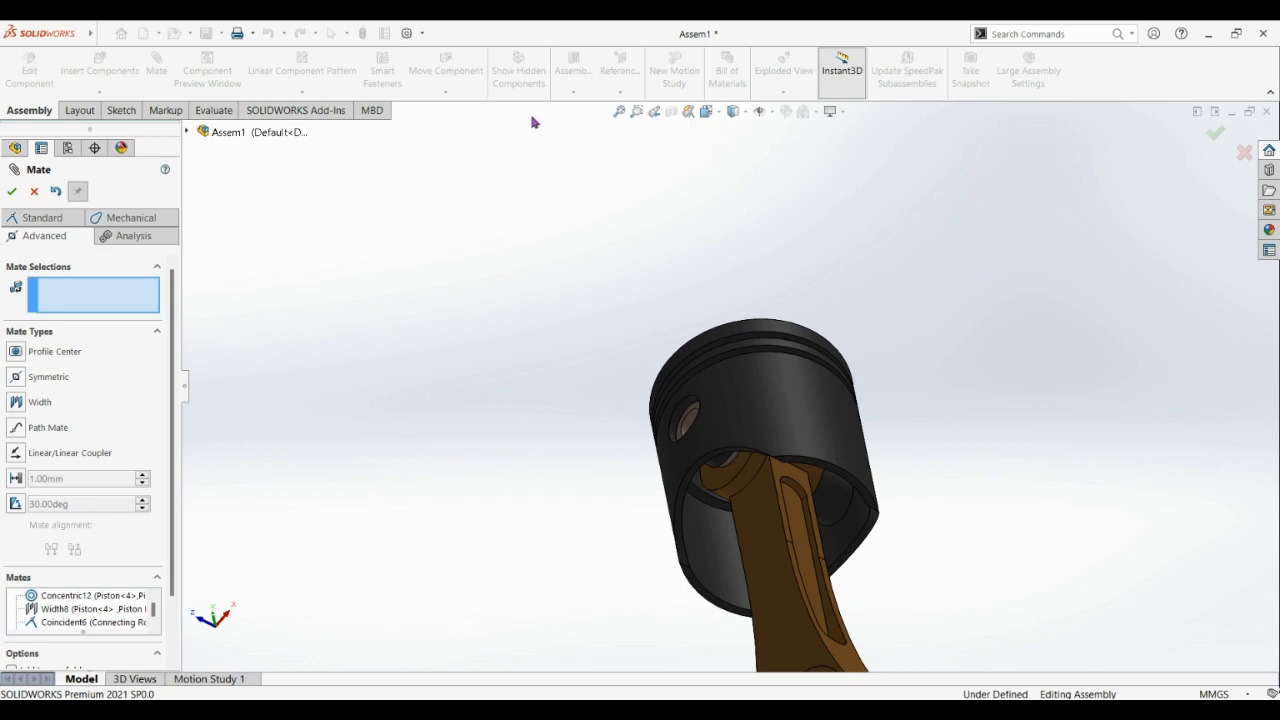
# Add a Concentric mate between the fourth Connecting Rod's big-end bore and the free crankpin of the Crankshaft.
pyautogui.moveTo(1055, 322); pyautogui.dragTo(1029, 418, button='middle')
pyautogui.moveTo(583, 288); pyautogui.dragTo(644, 361, button='middle')
pyautogui.moveTo(1003, 372); pyautogui.dragTo(461, 292, button='middle')
pyautogui.scroll(-3, 461, 292)
pyautogui.moveTo(593, 296); pyautogui.dragTo(593, 378, button='middle')
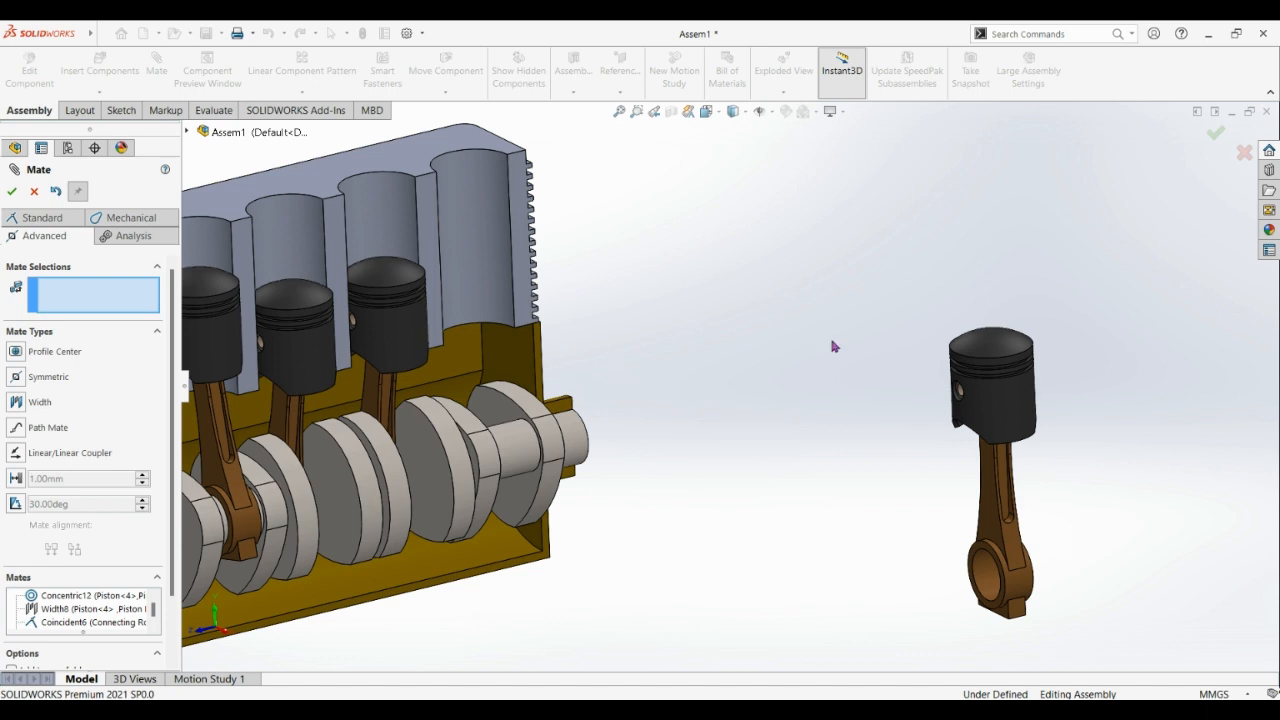
pyautogui.click(995, 574)
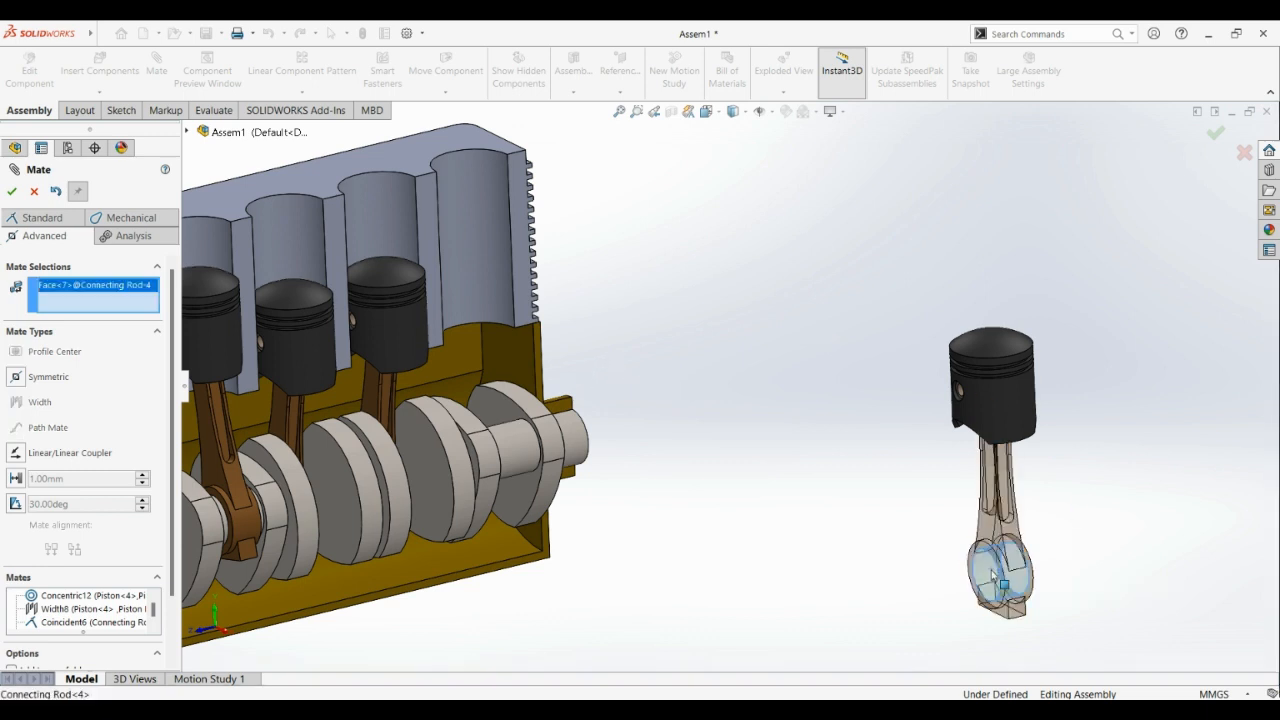
pyautogui.click(60, 218)
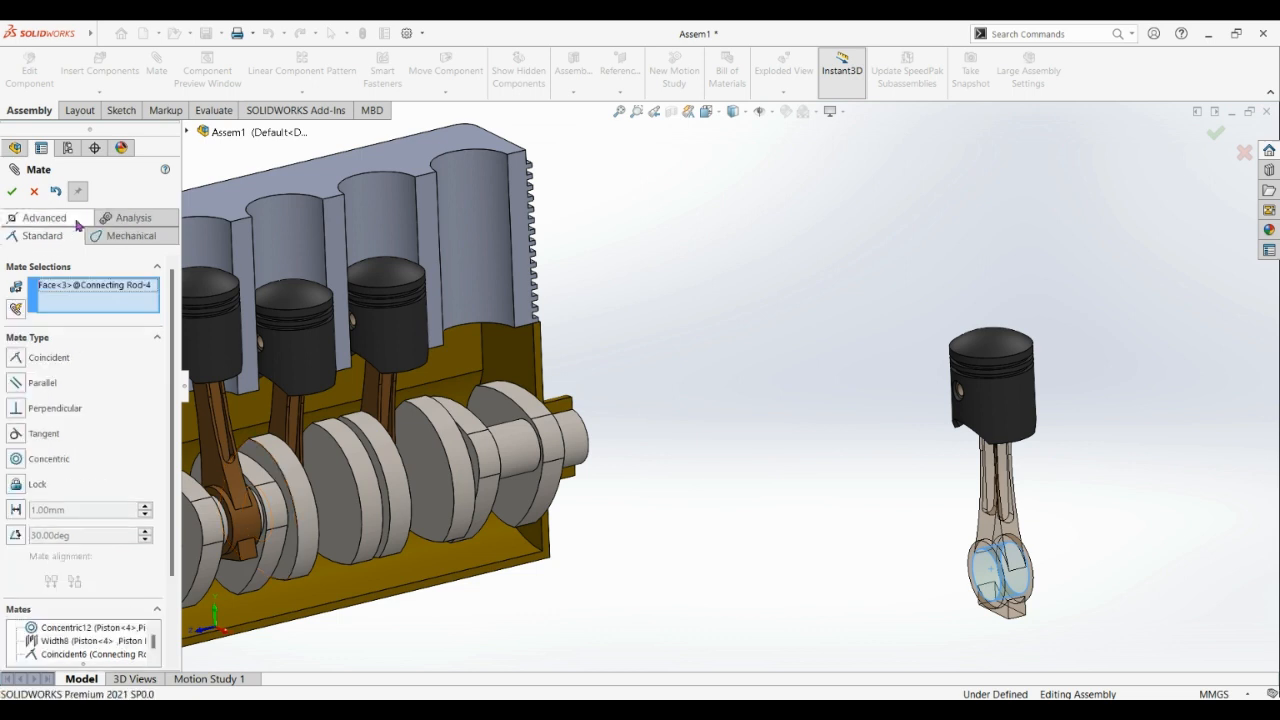
pyautogui.click(509, 436)
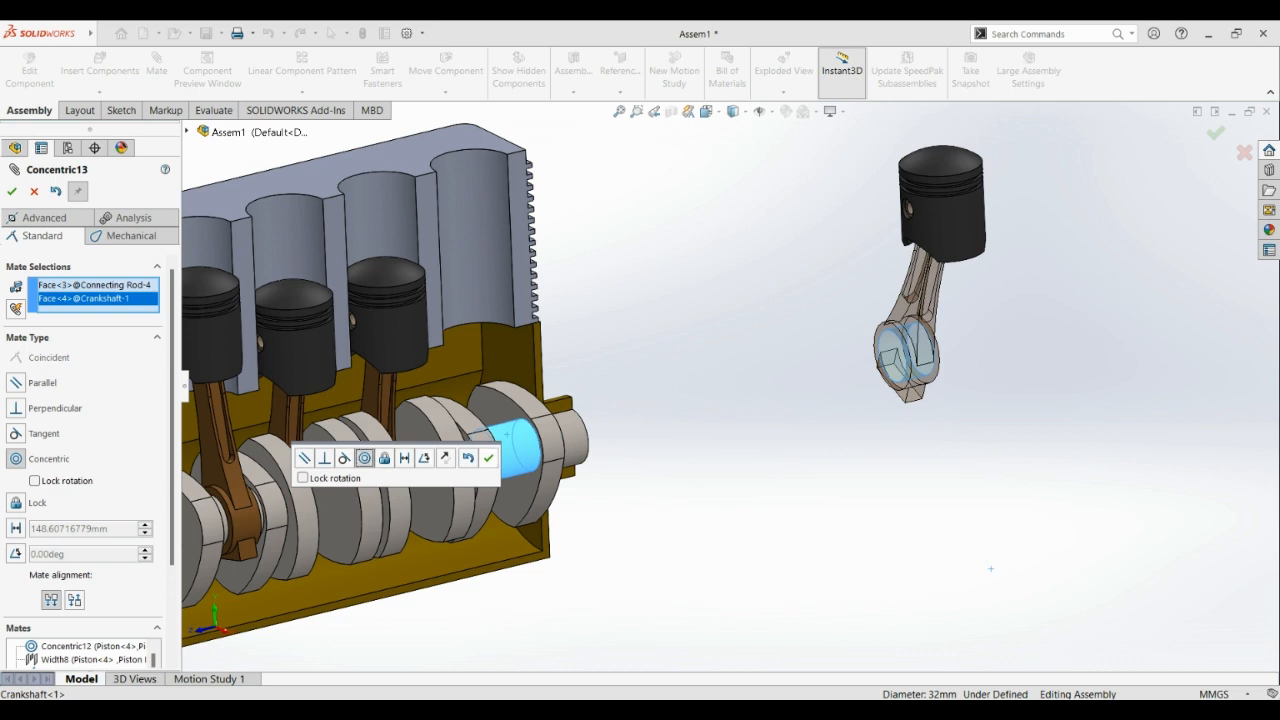
pyautogui.click(488, 458)
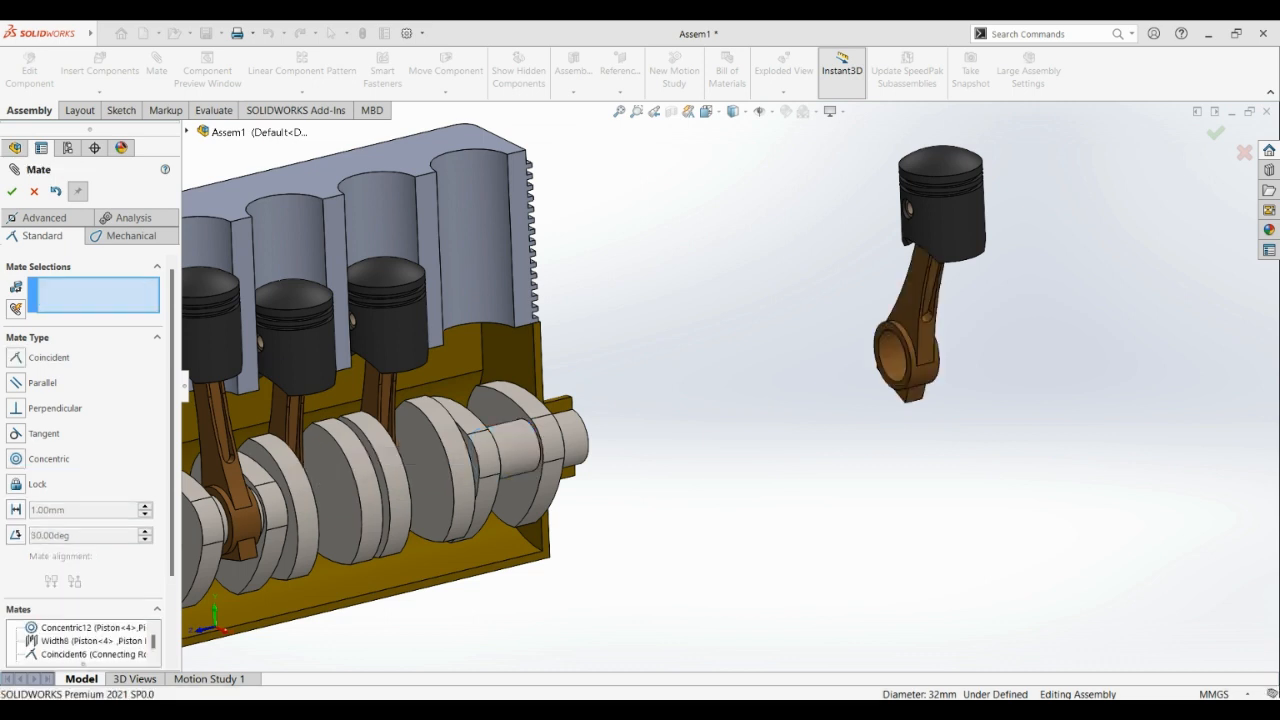
# Add a Concentric mate between the fourth Piston's outer face and the empty Upper case cylinder bore, and finish mating.
pyautogui.click(942, 241)
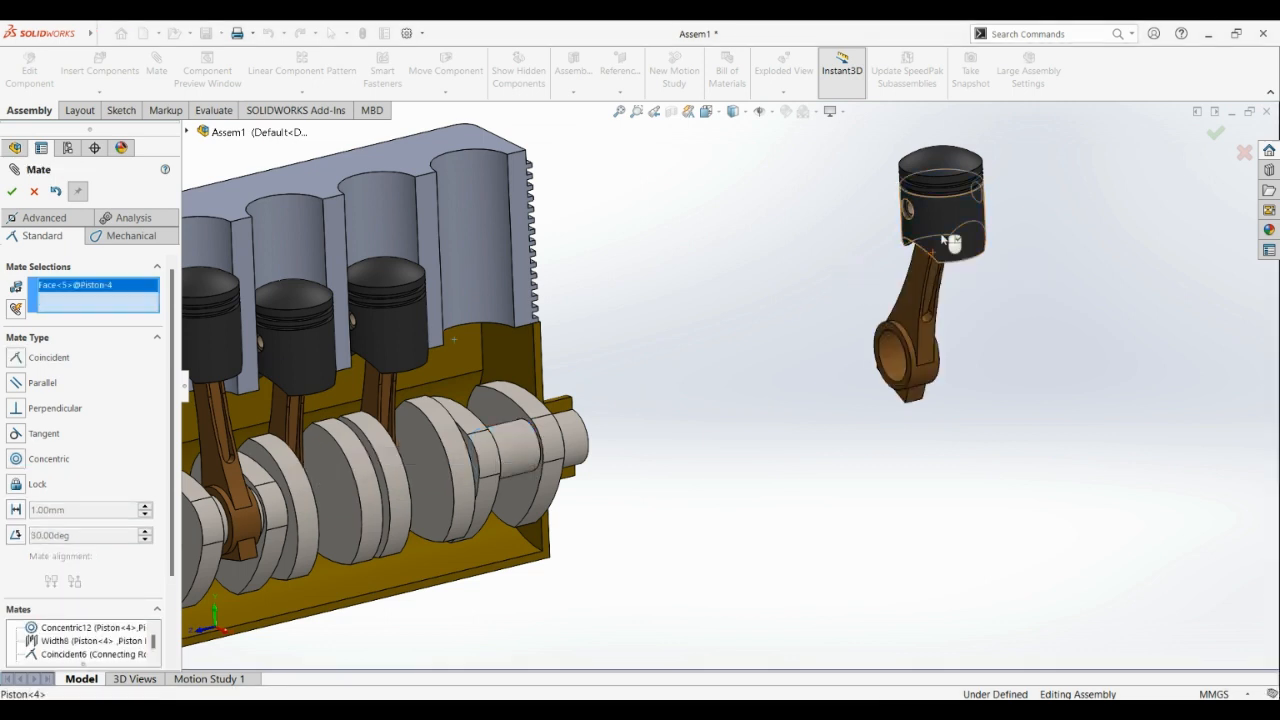
pyautogui.click(492, 226)
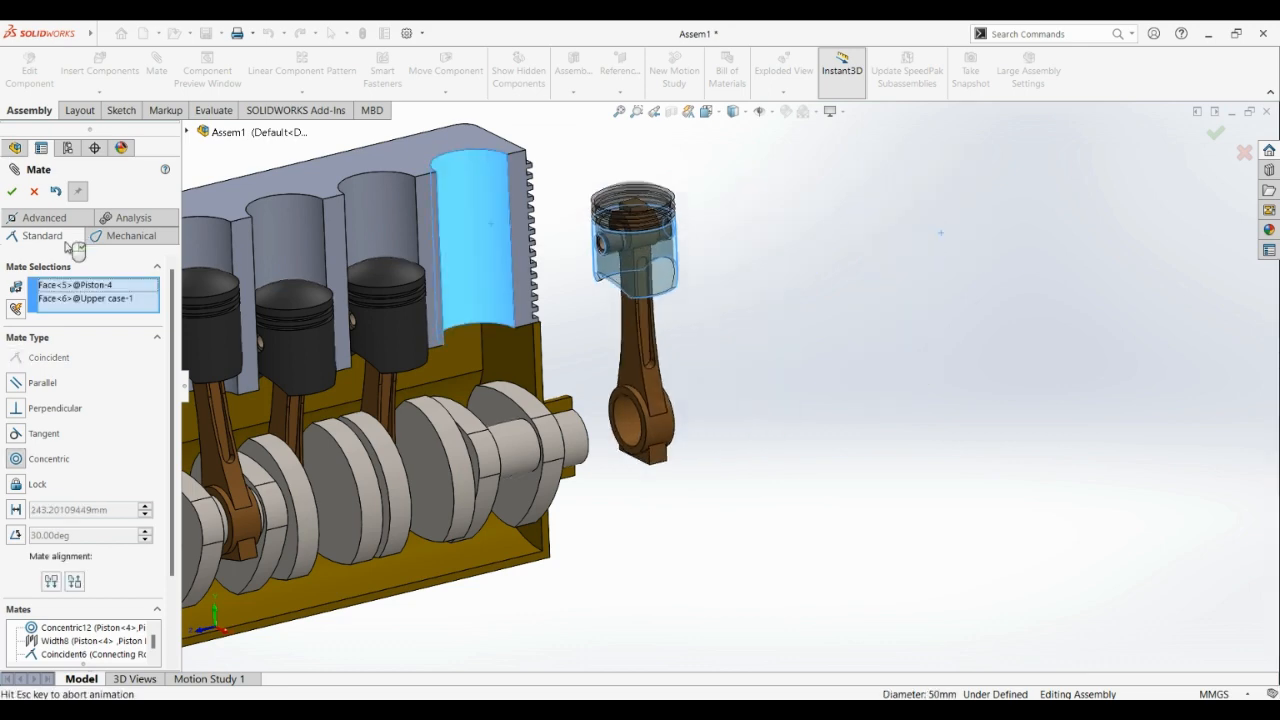
pyautogui.click(12, 192)
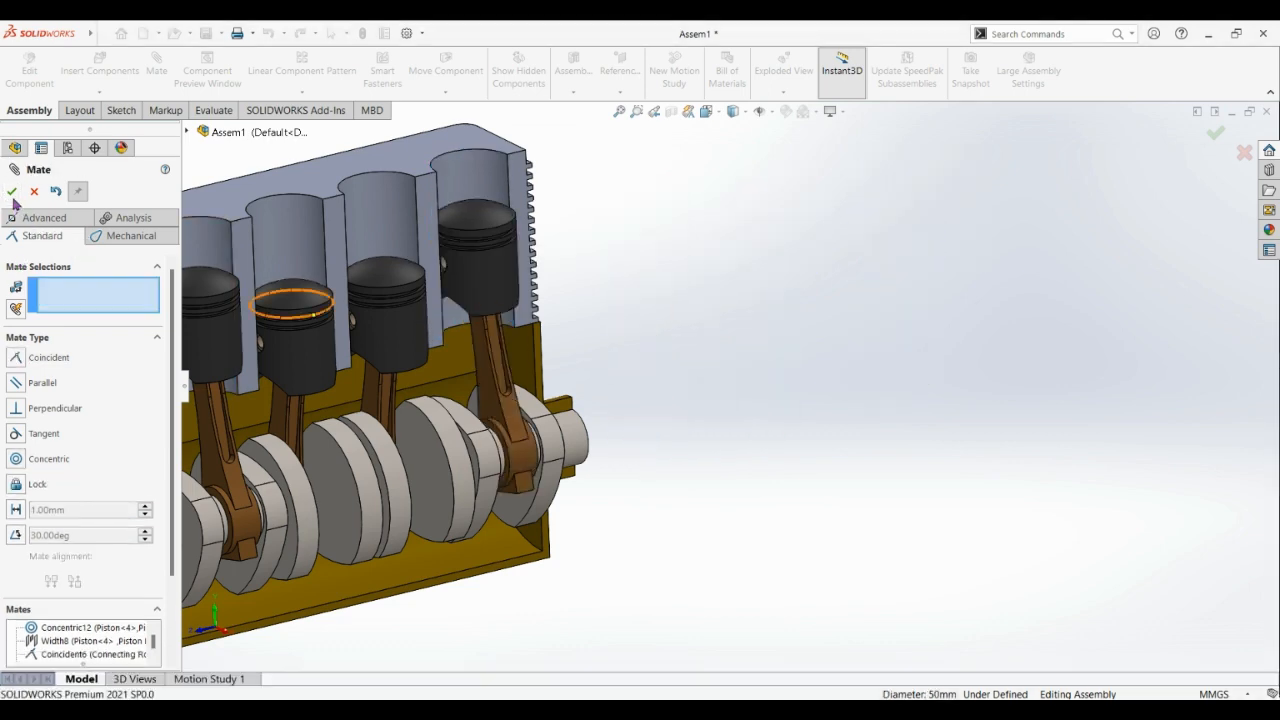
pyautogui.click(12, 191)
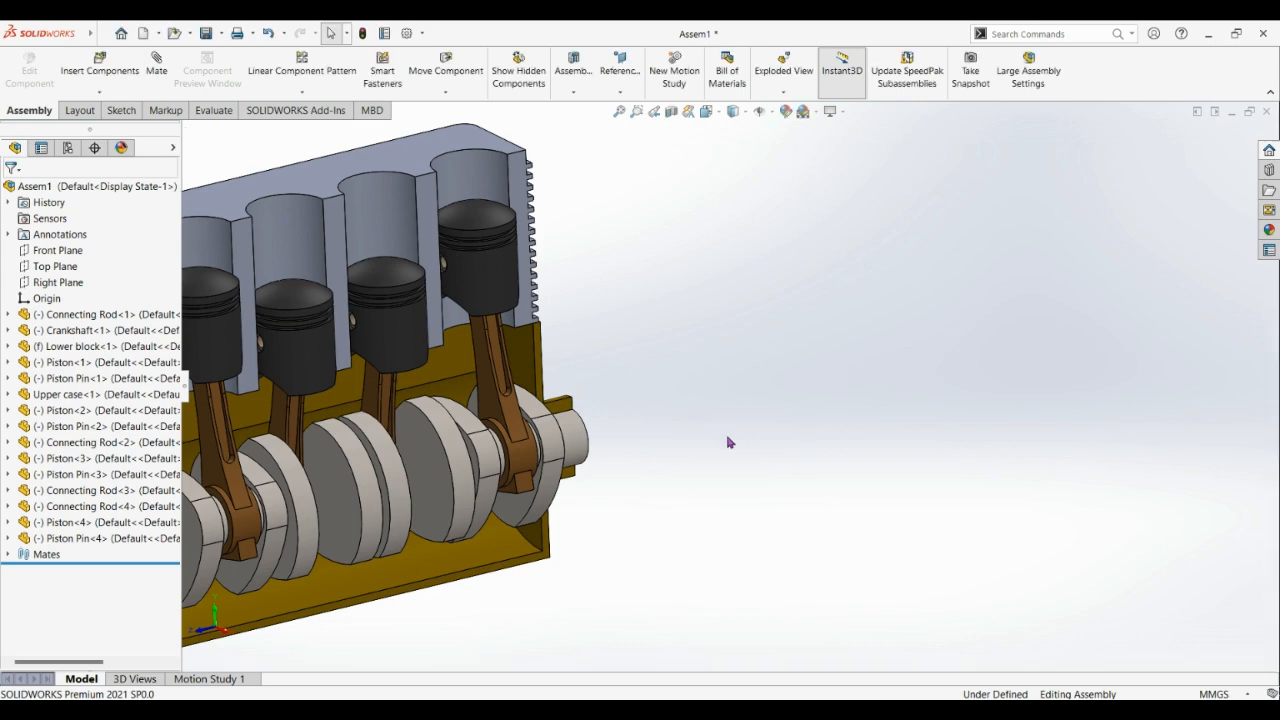
# Show the whole engine assembly in a standard view orientation.
pyautogui.scroll(5, 728, 441)
pyautogui.click(717, 113)
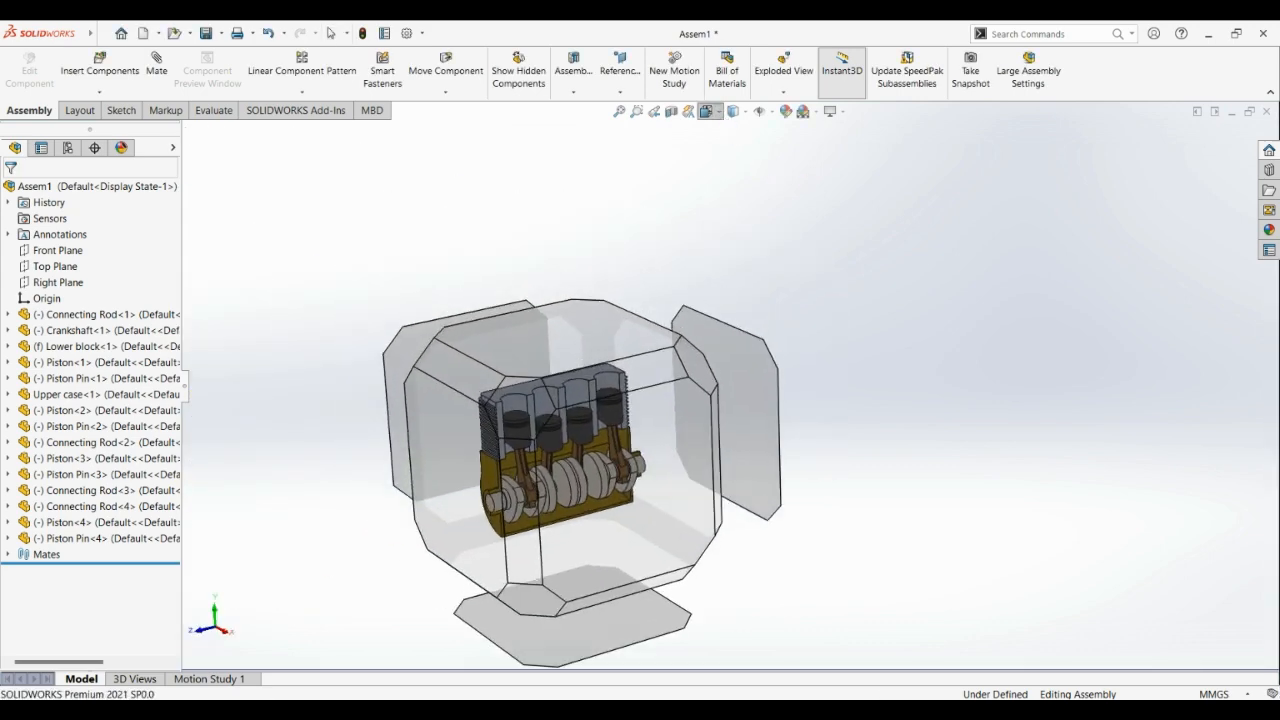
pyautogui.click(786, 163)
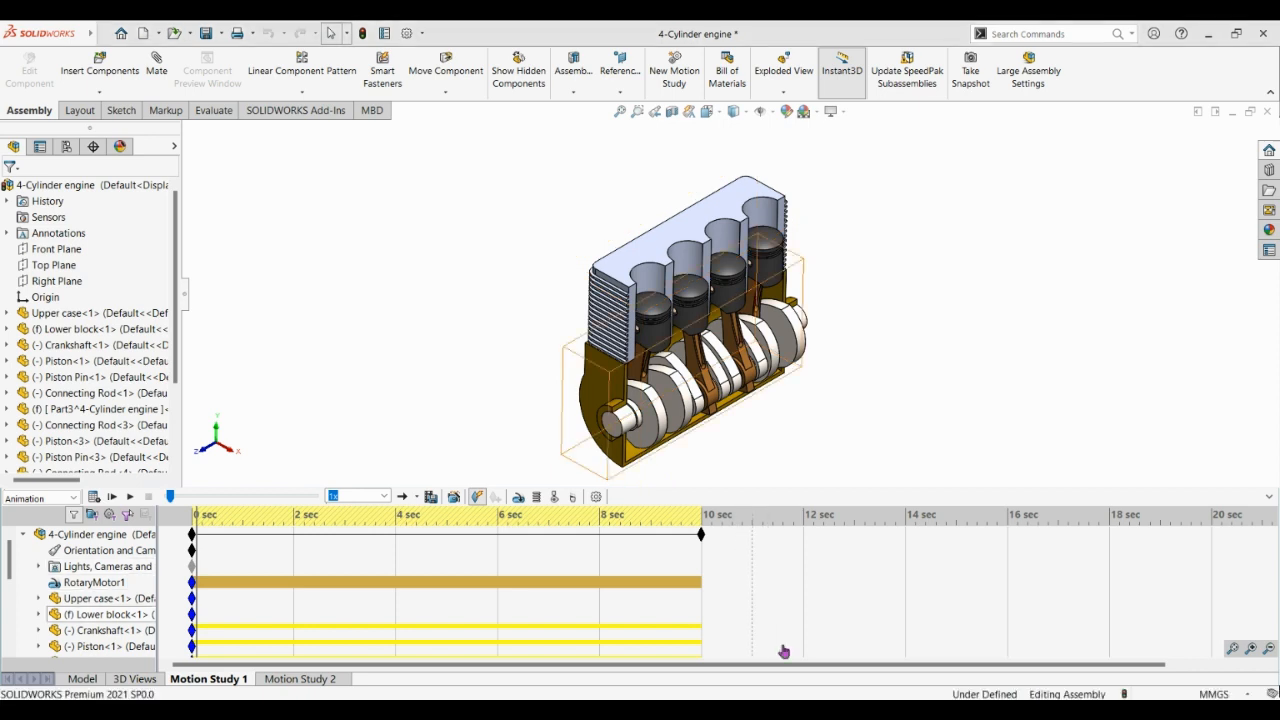
# Review the rotary motor's component, direction and constant-speed settings in Motion Study 1 of the 4-Cylinder engine, and close them.
pyautogui.click(518, 498)
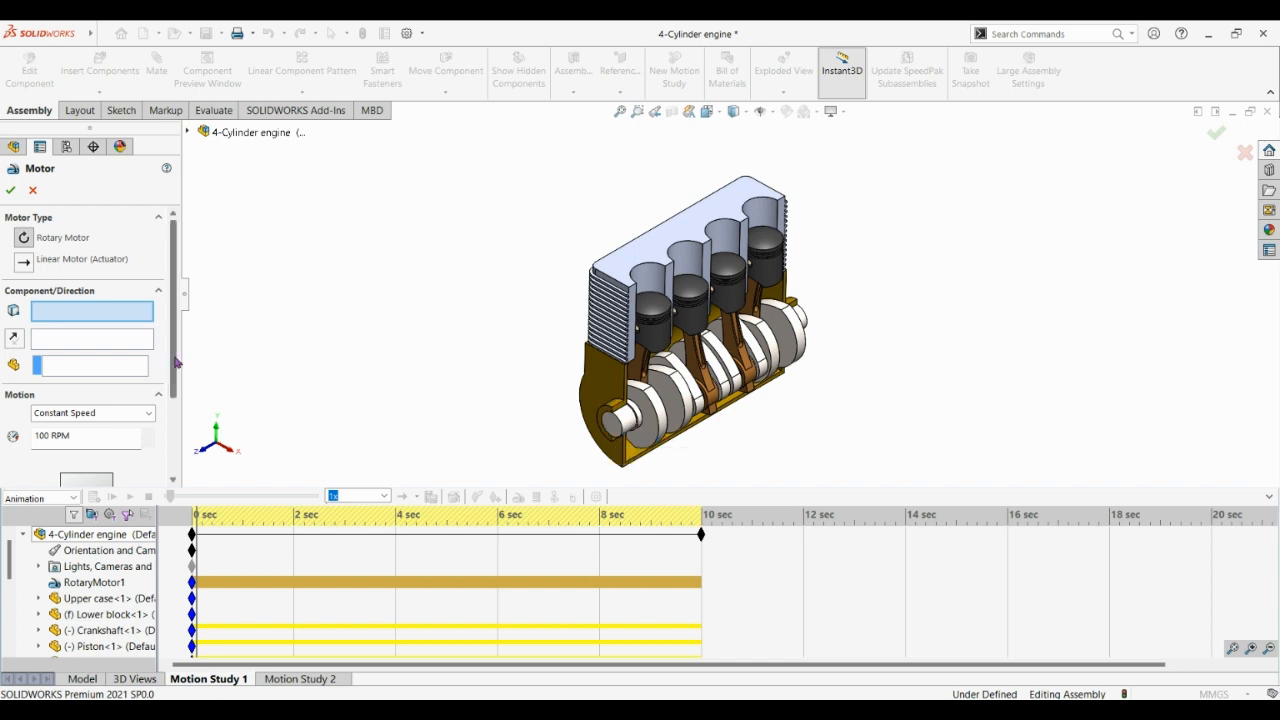
pyautogui.moveTo(178, 368); pyautogui.dragTo(172, 407)
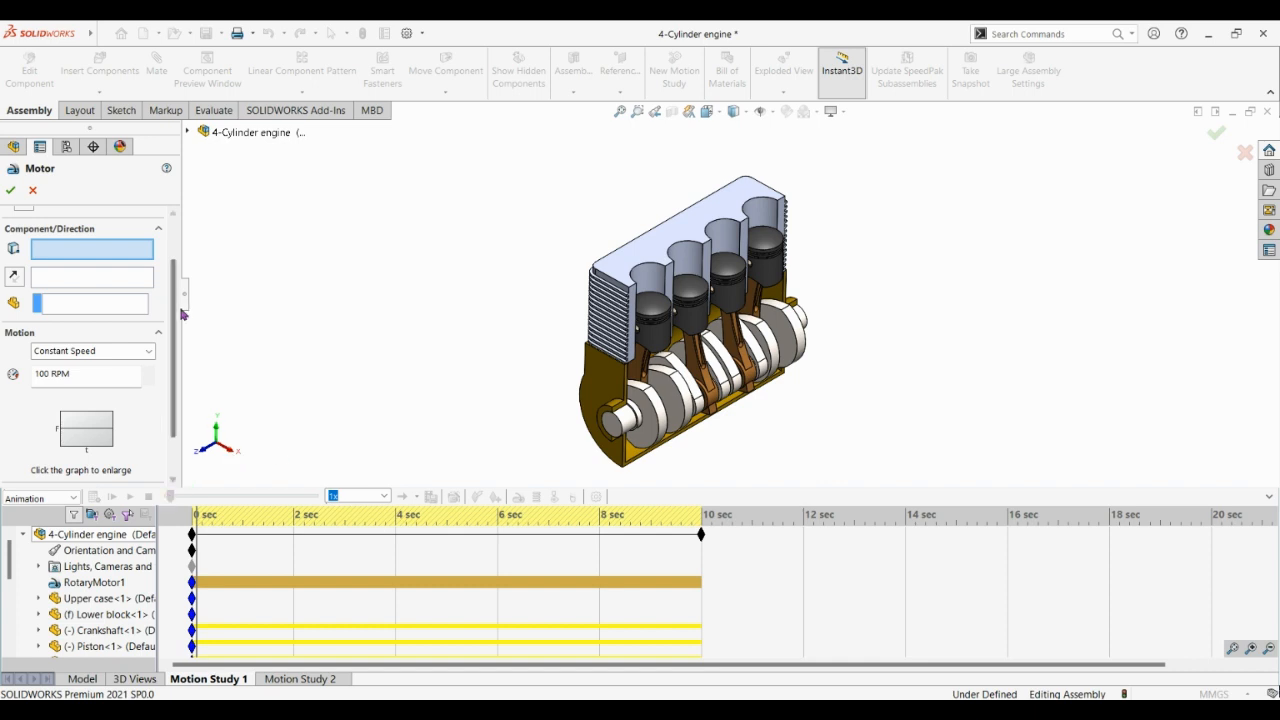
pyautogui.click(11, 191)
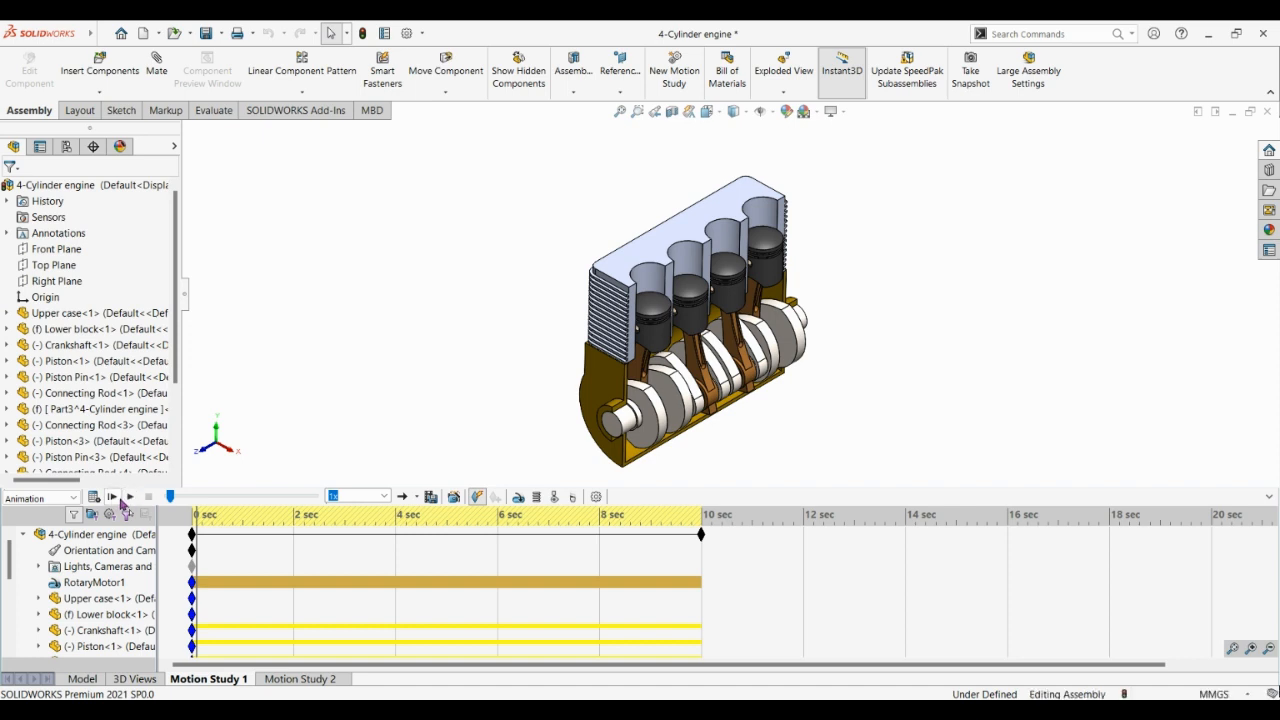
# Play the Motion Study 1 animation of the engine and recalculate the study.
pyautogui.click(129, 497)
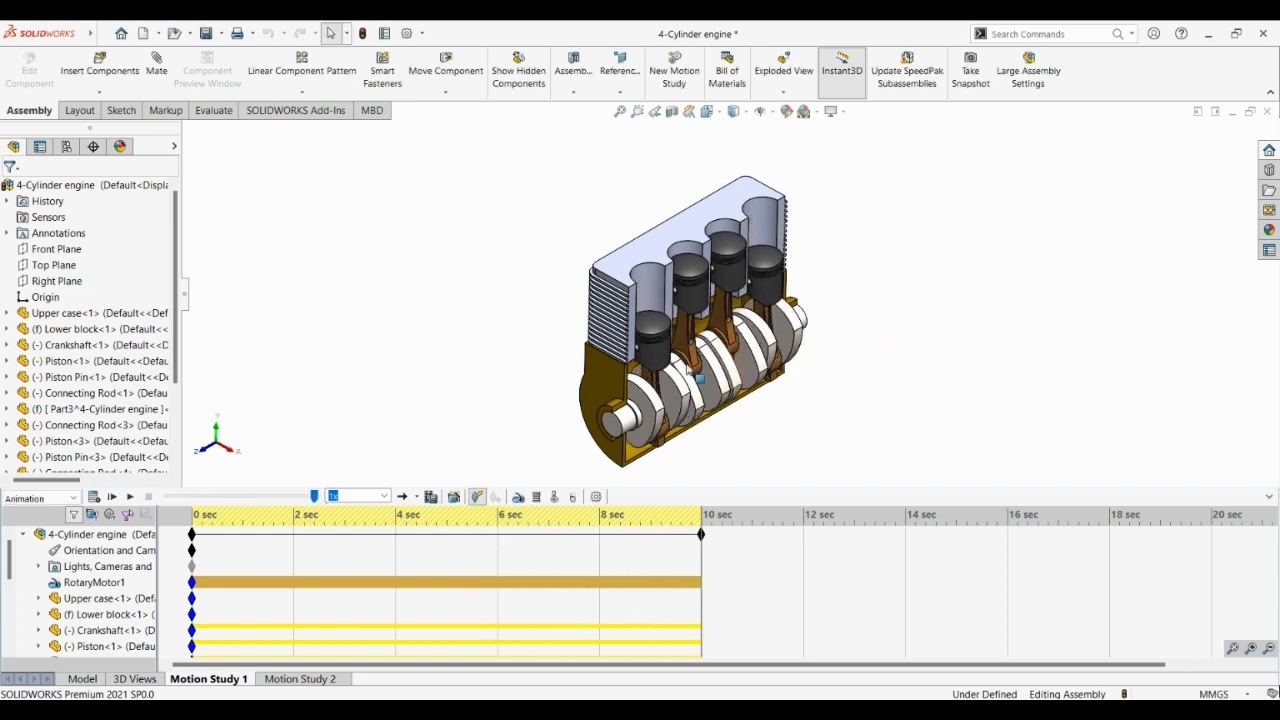
pyautogui.click(112, 499)
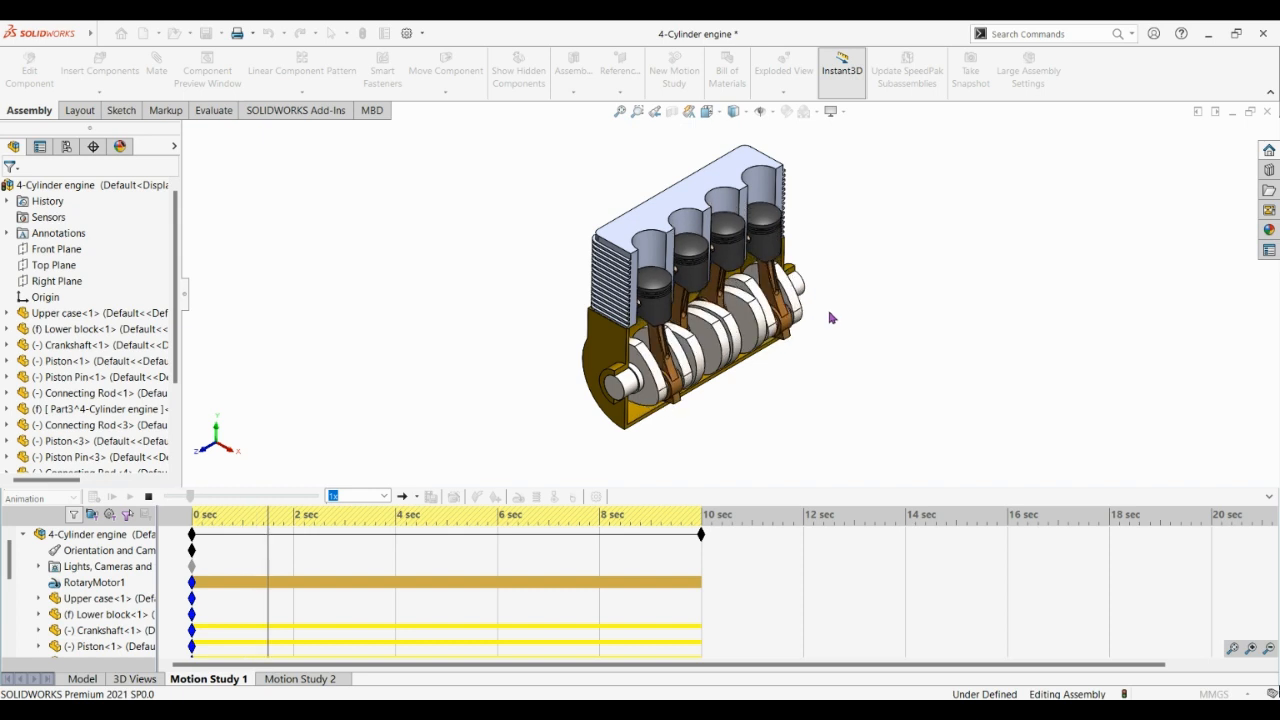